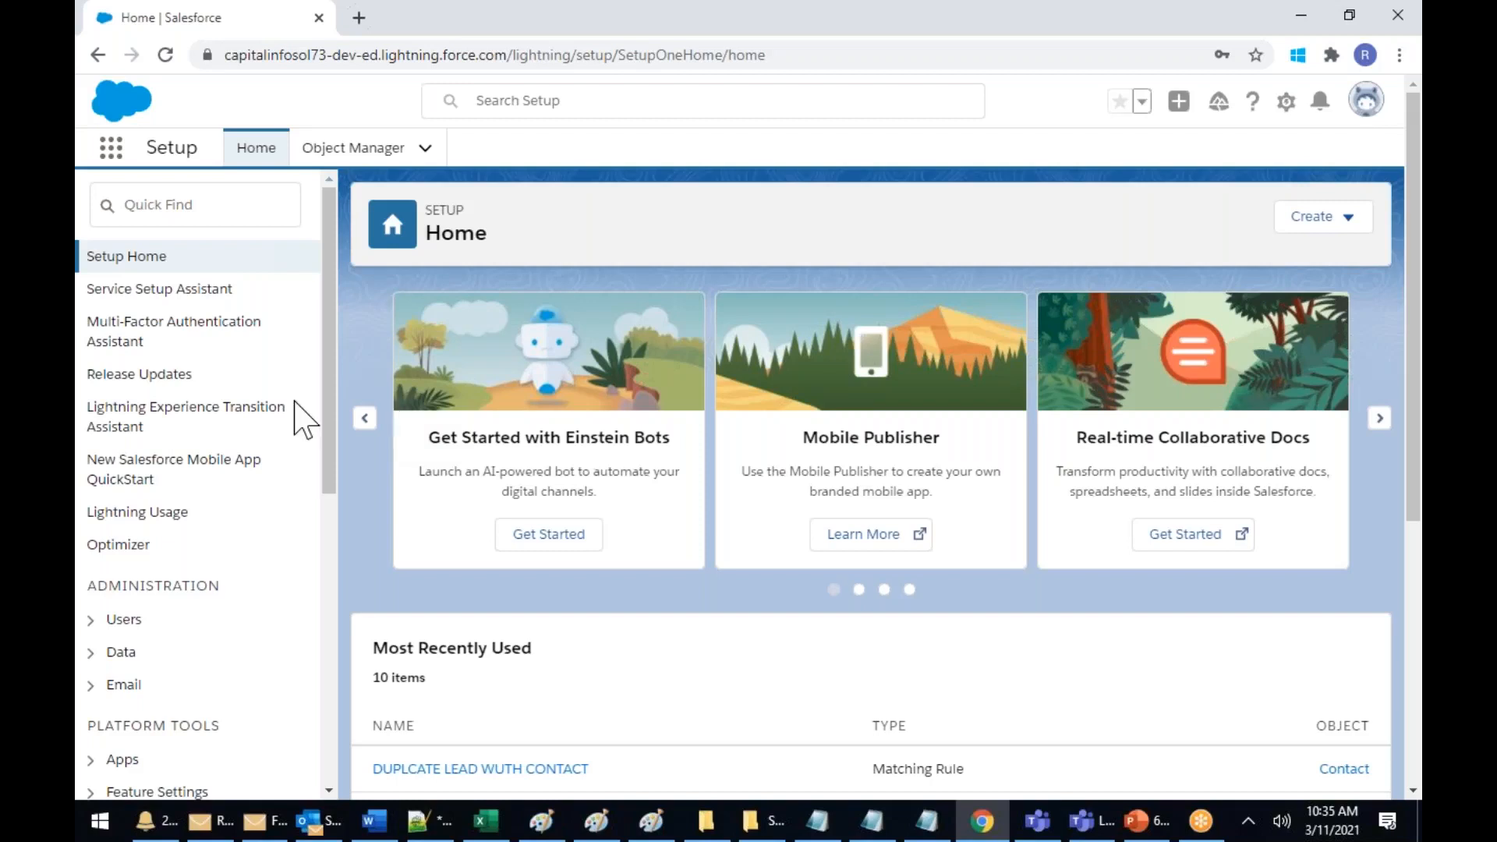
Start creating a new custom object from the Object Manager
{"action": "scroll", "coordinate": [234, 535], "scroll_direction": "down", "scroll_amount": 4}
{"action": "left_click", "coordinate": [87, 543]}
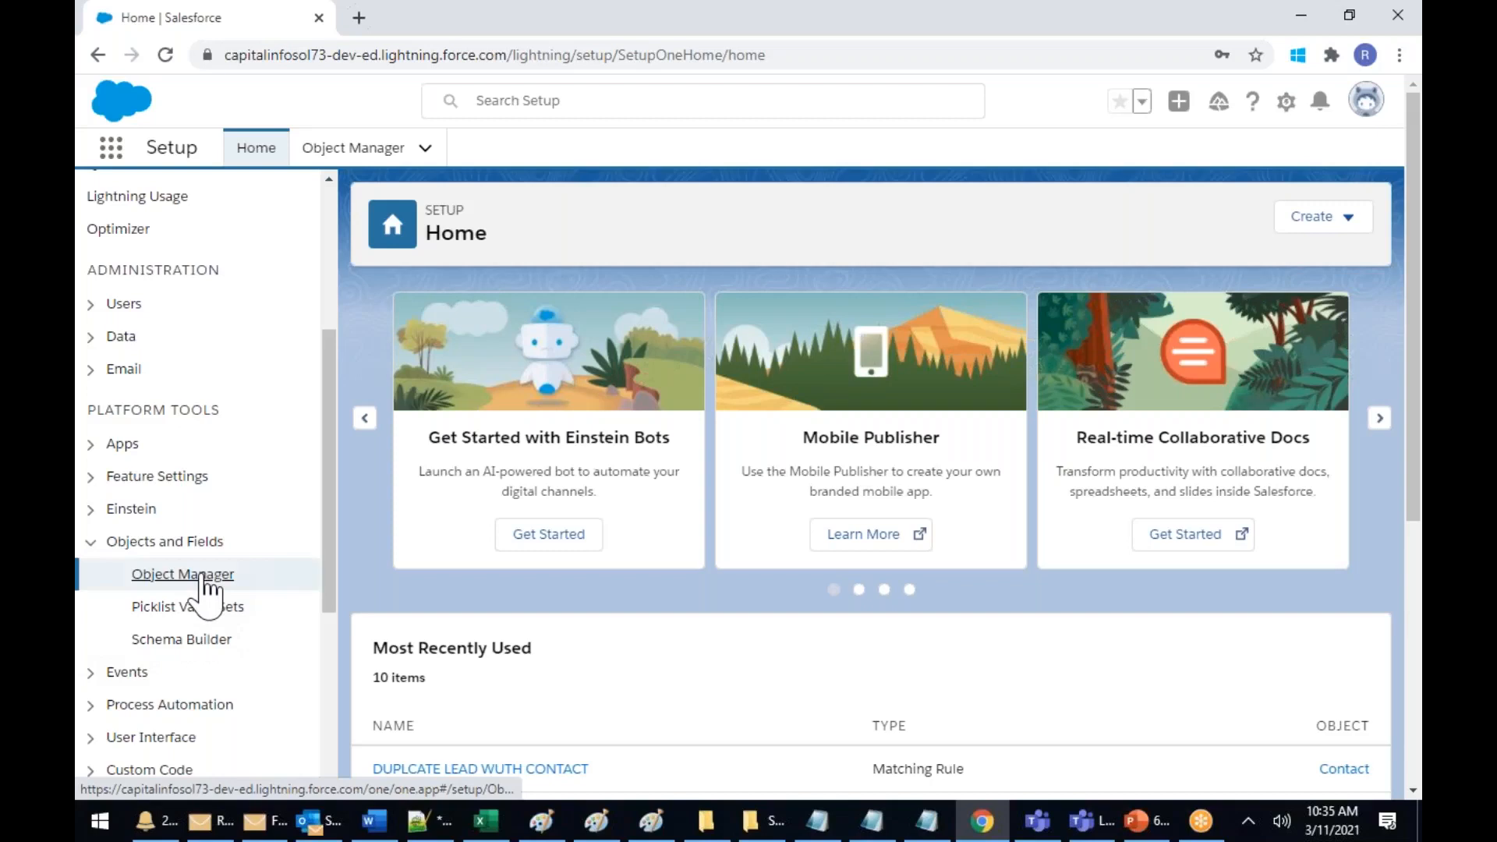
{"action": "left_click", "coordinate": [182, 575]}
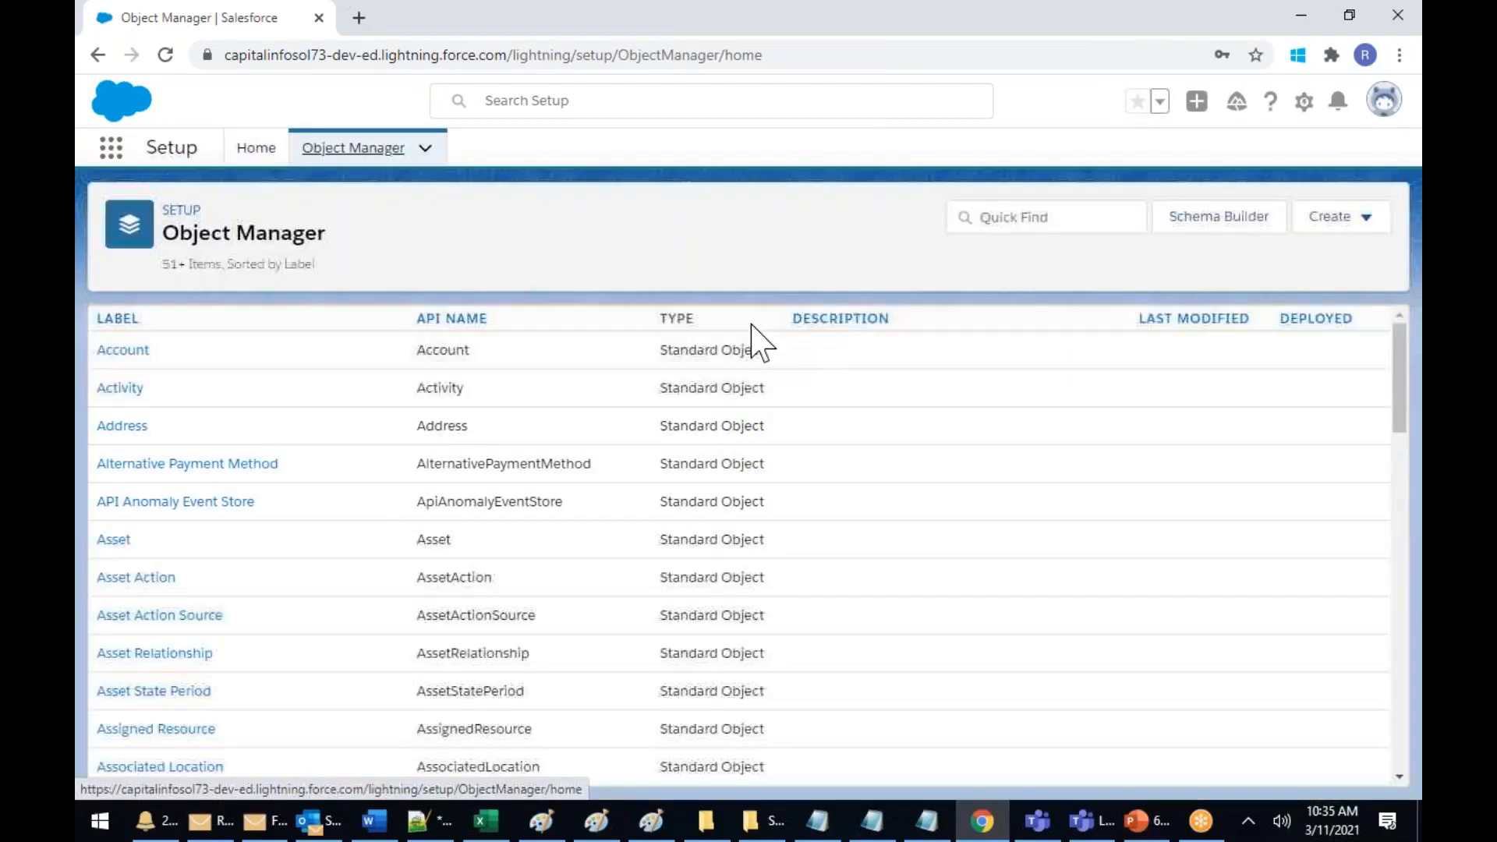
{"action": "left_click", "coordinate": [1342, 224]}
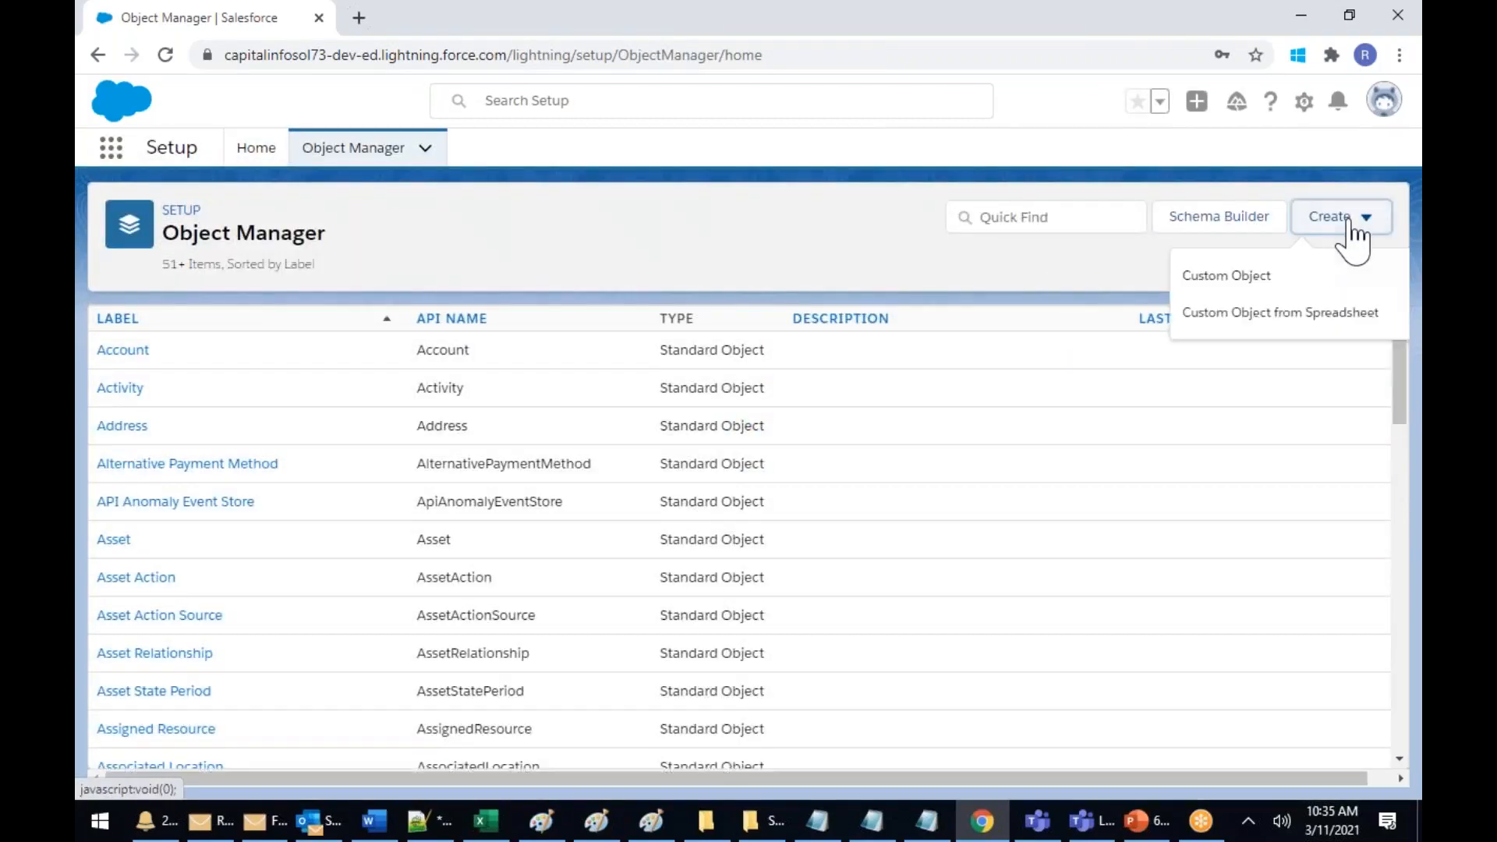
{"action": "left_click", "coordinate": [1221, 281]}
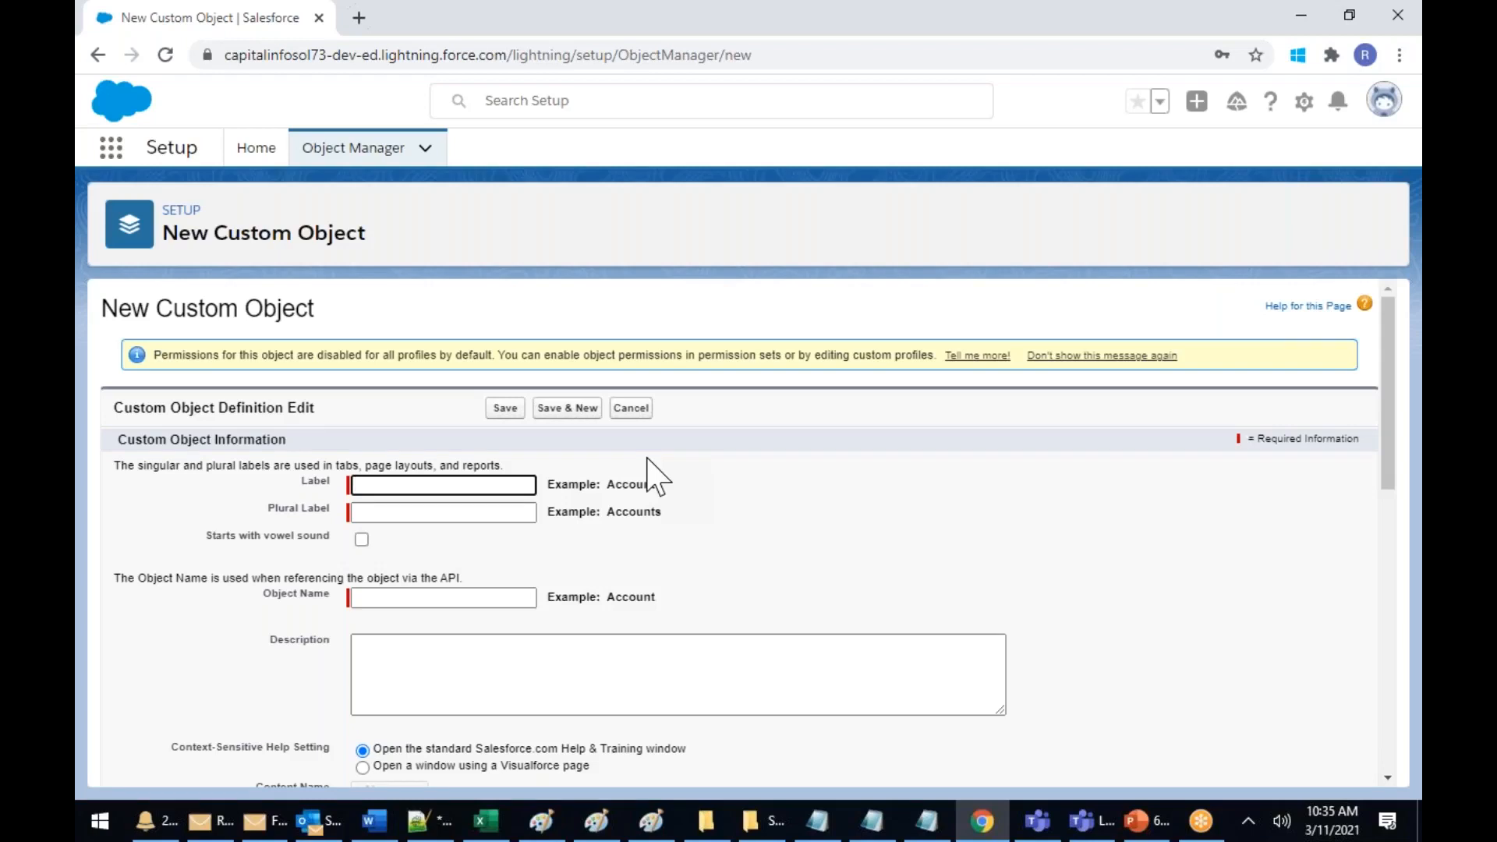
Label the custom object Applicant, with the plural label Applicants
{"action": "left_click", "coordinate": [394, 487]}
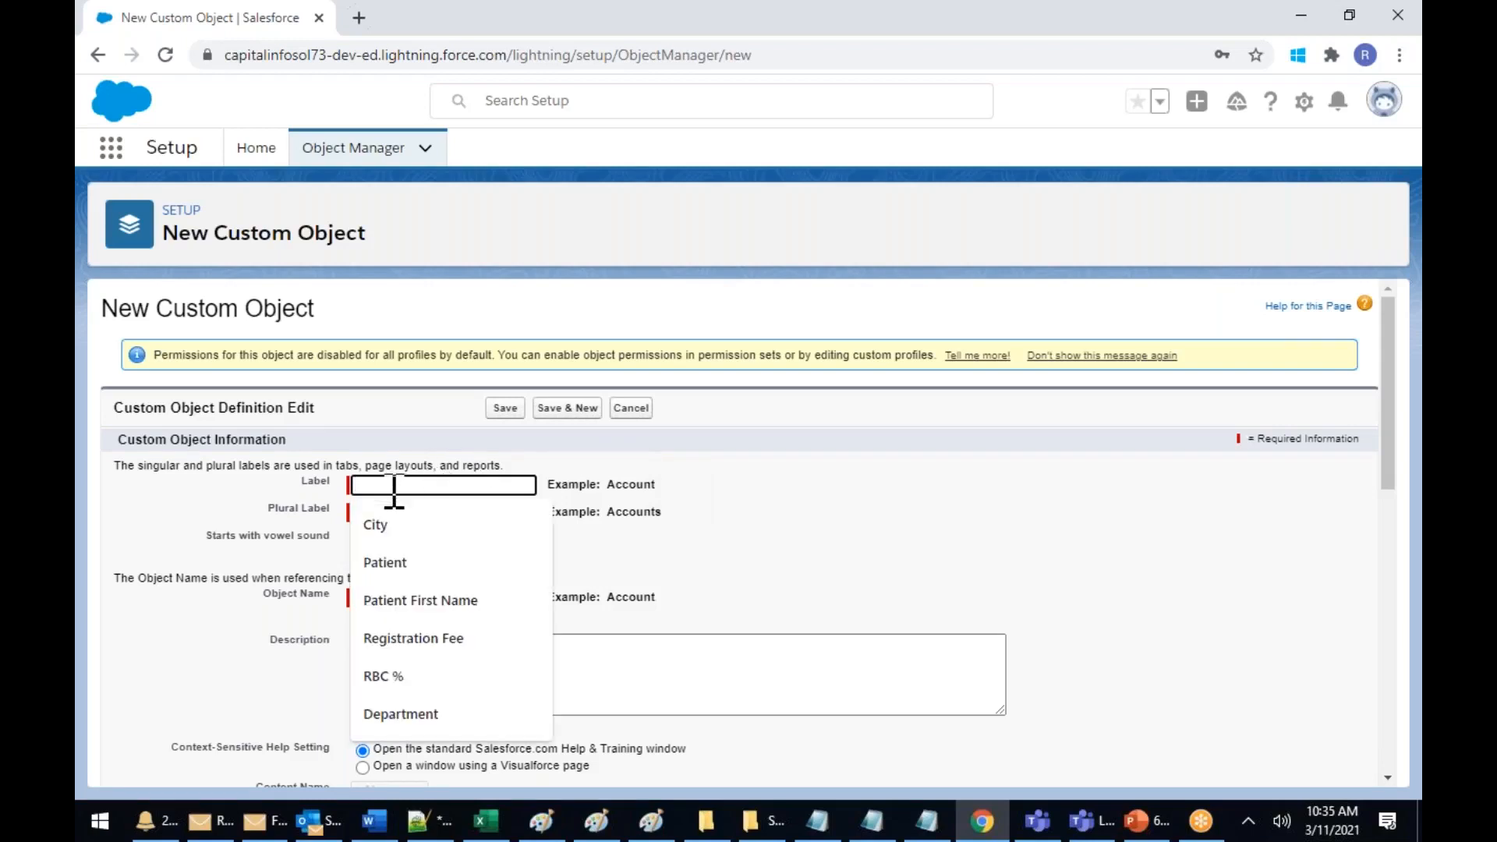
{"action": "type", "text": "Applicant"}
{"action": "left_click", "coordinate": [608, 499]}
{"action": "left_click_drag", "start_coordinate": [434, 484], "coordinate": [143, 460]}
{"action": "key", "text": "ctrl+c"}
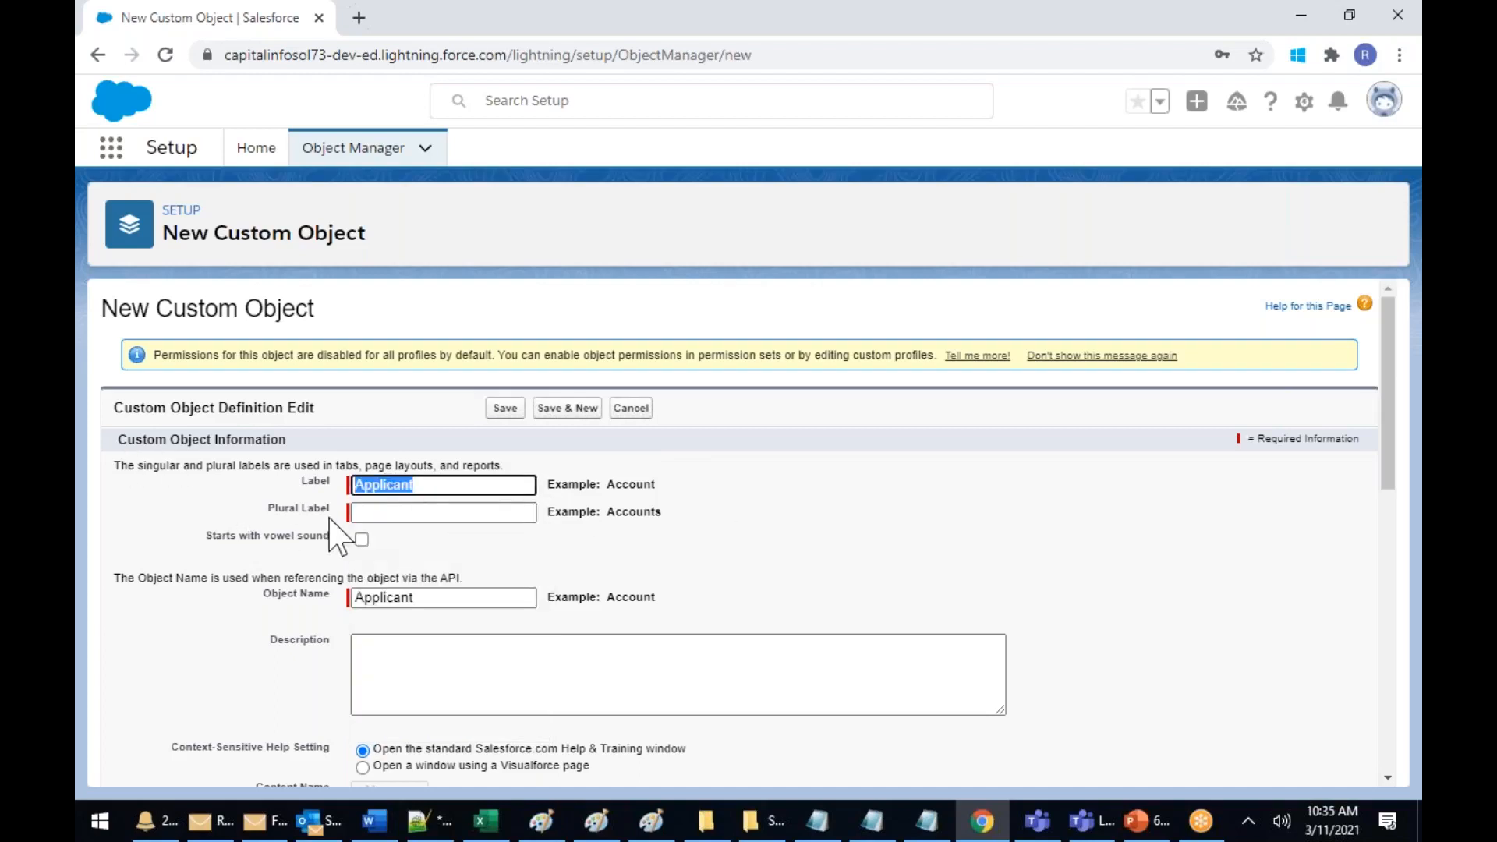
{"action": "left_click", "coordinate": [363, 515]}
{"action": "key", "text": "ctrl+v"}
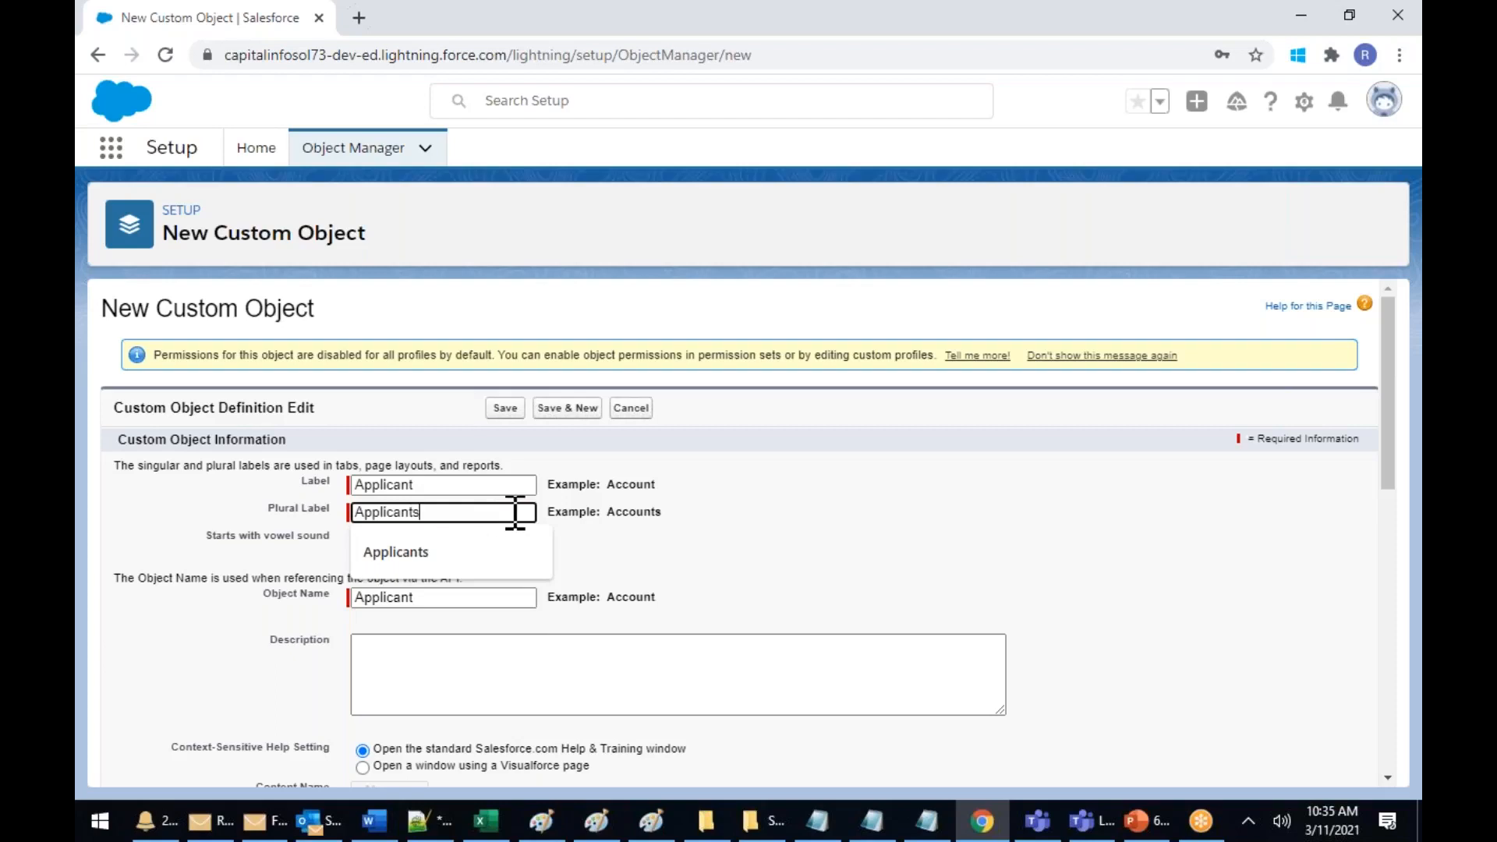
{"action": "left_click", "coordinate": [761, 538]}
Enable reports, activities, field history tracking and Chatter groups for the Applicant object
{"action": "scroll", "coordinate": [762, 537], "scroll_direction": "down", "scroll_amount": 4}
{"action": "scroll", "coordinate": [761, 538], "scroll_direction": "down", "scroll_amount": 2}
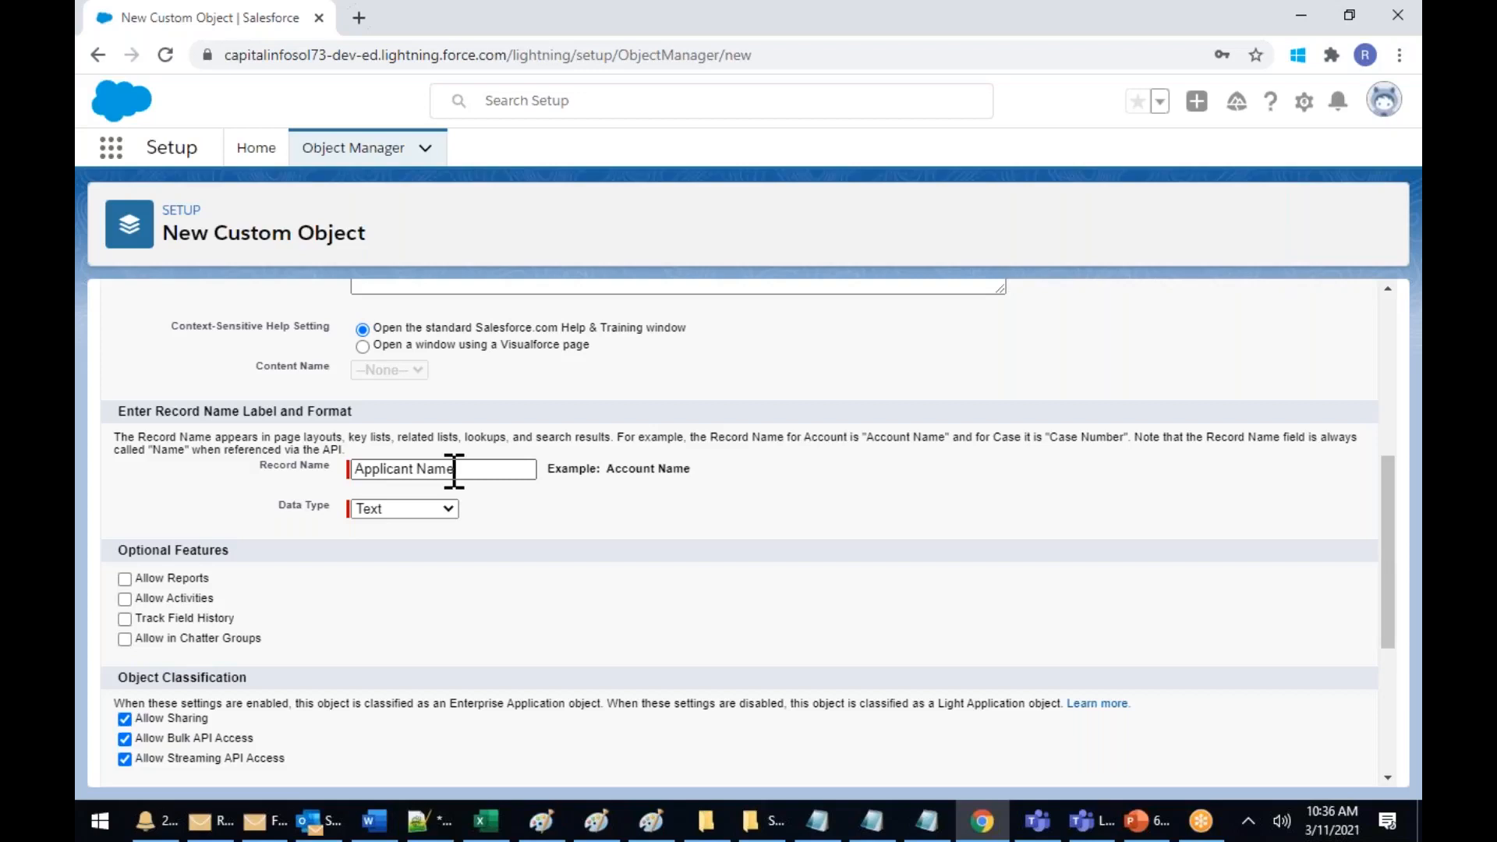
{"action": "left_click", "coordinate": [125, 579]}
{"action": "left_click", "coordinate": [125, 599]}
{"action": "left_click", "coordinate": [125, 619]}
{"action": "left_click", "coordinate": [125, 639]}
{"action": "scroll", "coordinate": [326, 648], "scroll_direction": "down", "scroll_amount": 1}
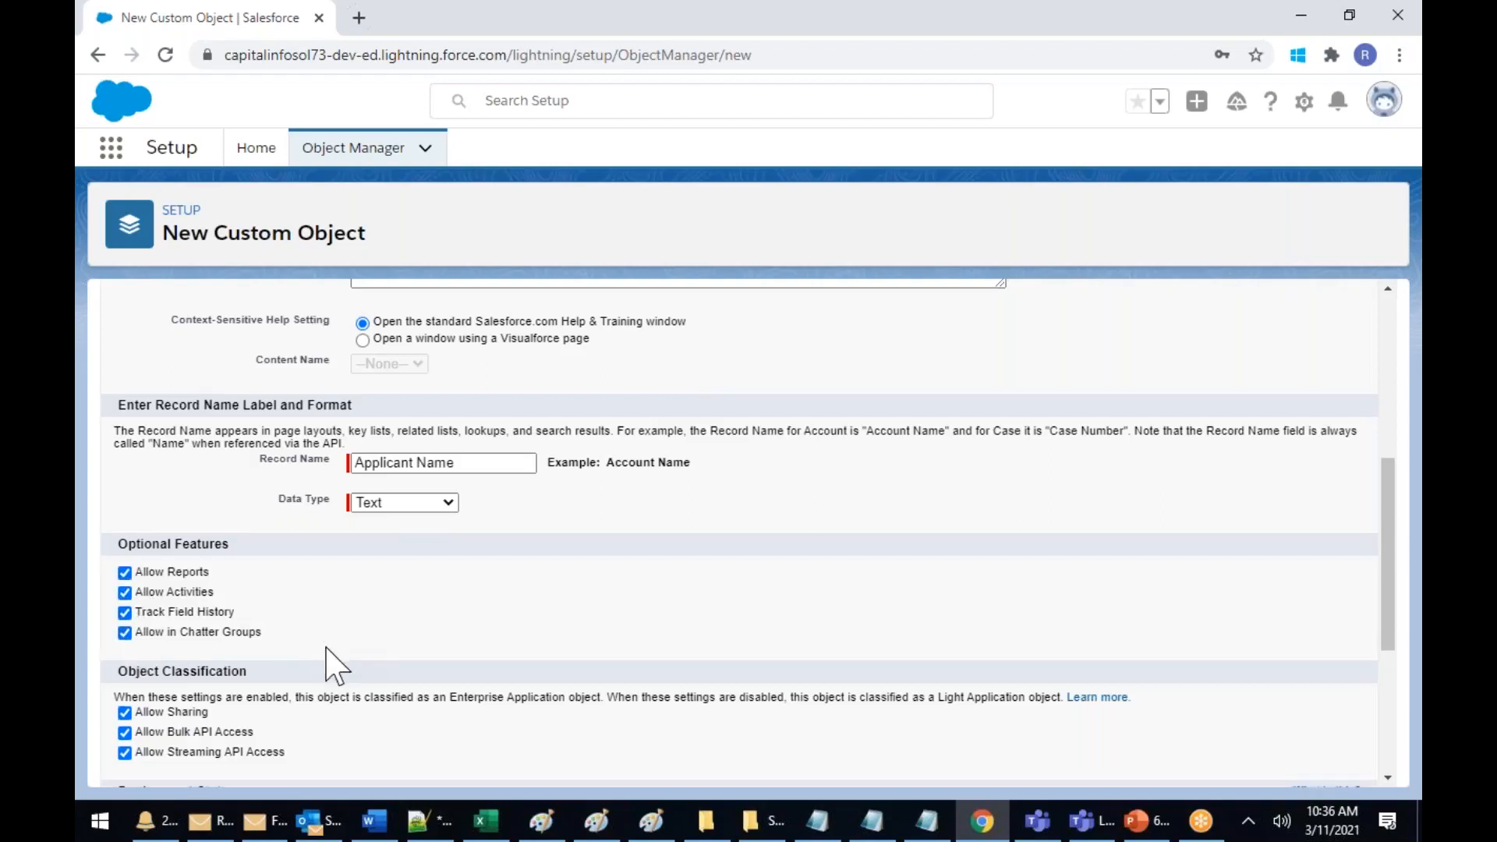
Allow search, add the Notes and Attachments related list, enable the New Custom Tab Wizard and save the Applicant object
{"action": "scroll", "coordinate": [334, 665], "scroll_direction": "down", "scroll_amount": 4}
{"action": "left_click", "coordinate": [124, 622]}
{"action": "left_click", "coordinate": [125, 689]}
{"action": "left_click", "coordinate": [125, 709]}
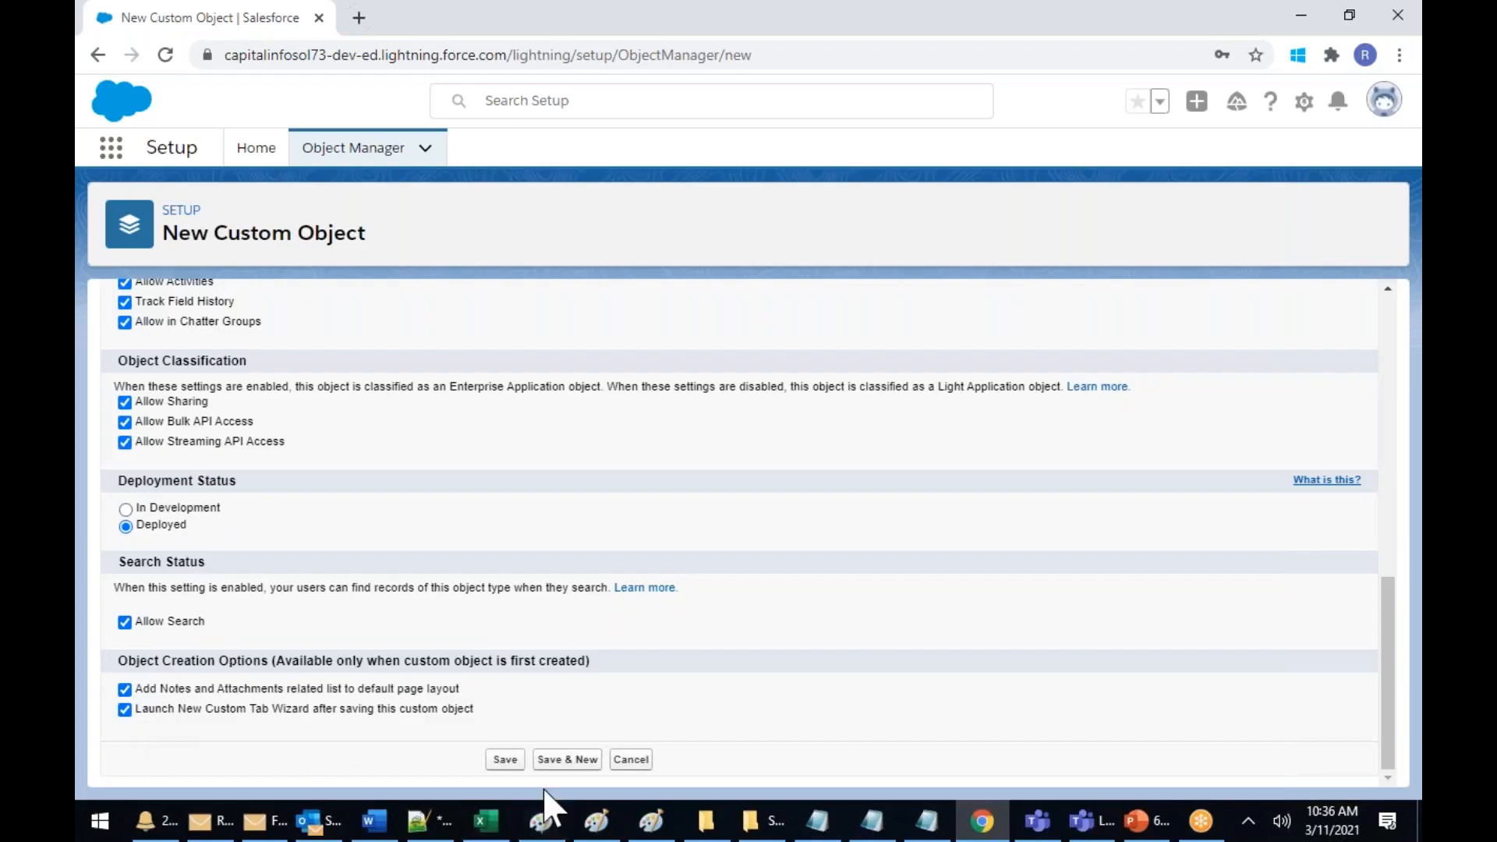
{"action": "left_click", "coordinate": [504, 760]}
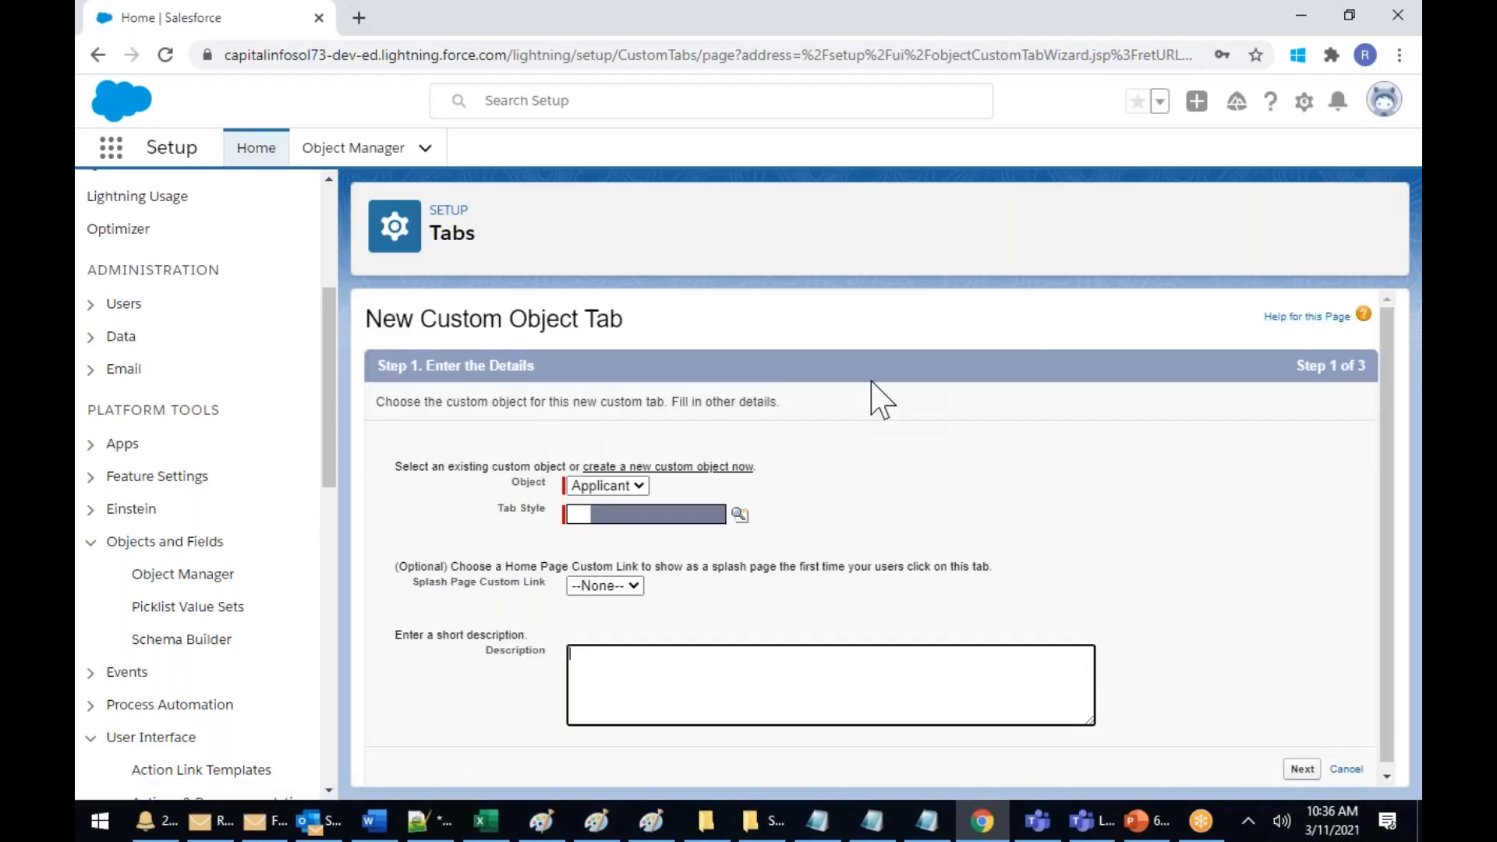
Give the Applicant tab the Computer style and keep its visibility Default On for all profiles
{"action": "left_click", "coordinate": [739, 517]}
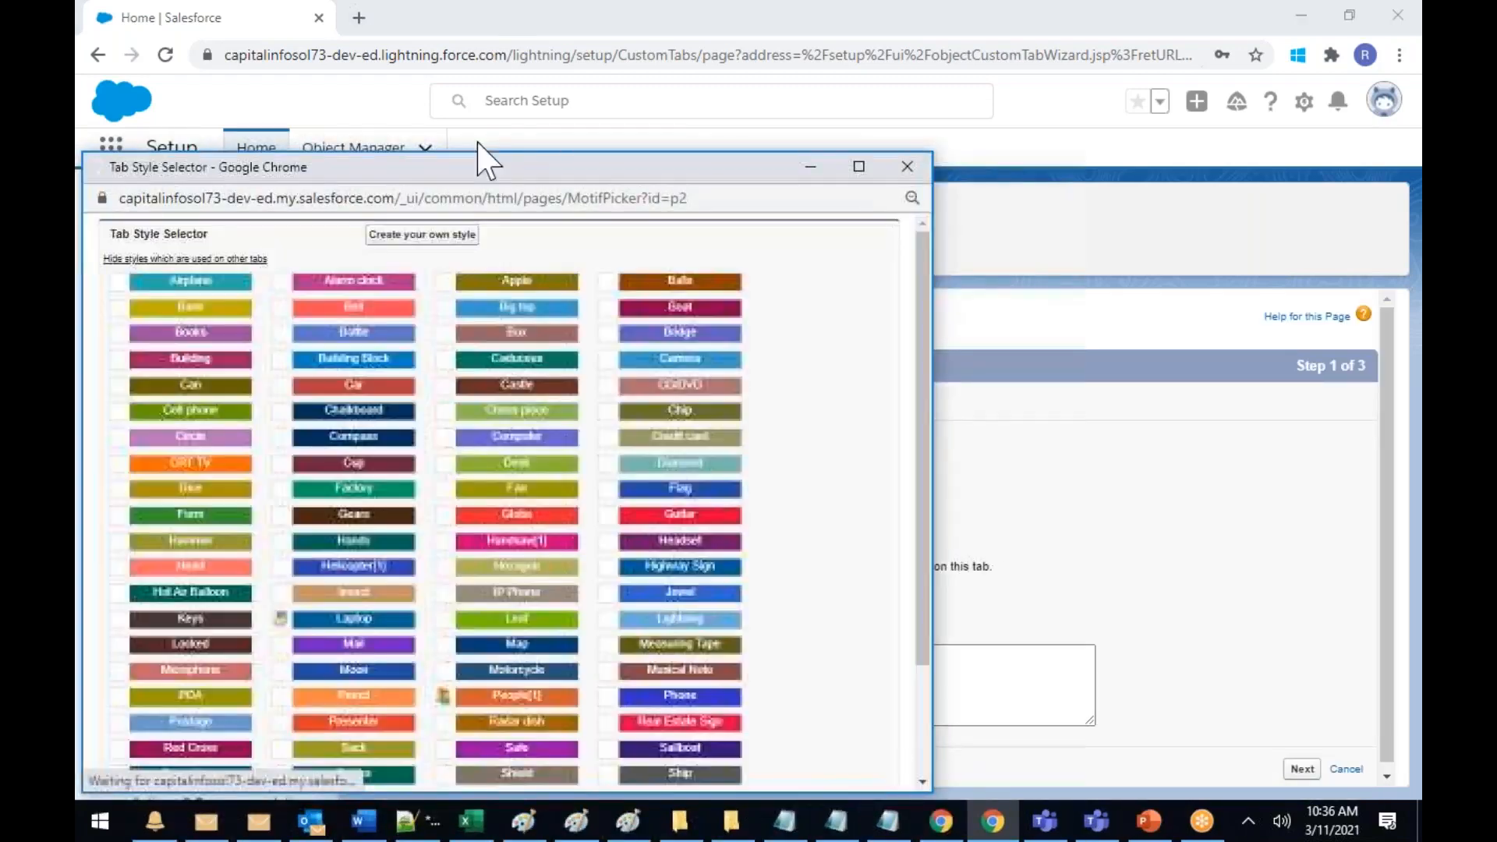
{"action": "left_click_drag", "start_coordinate": [495, 172], "coordinate": [684, 108]}
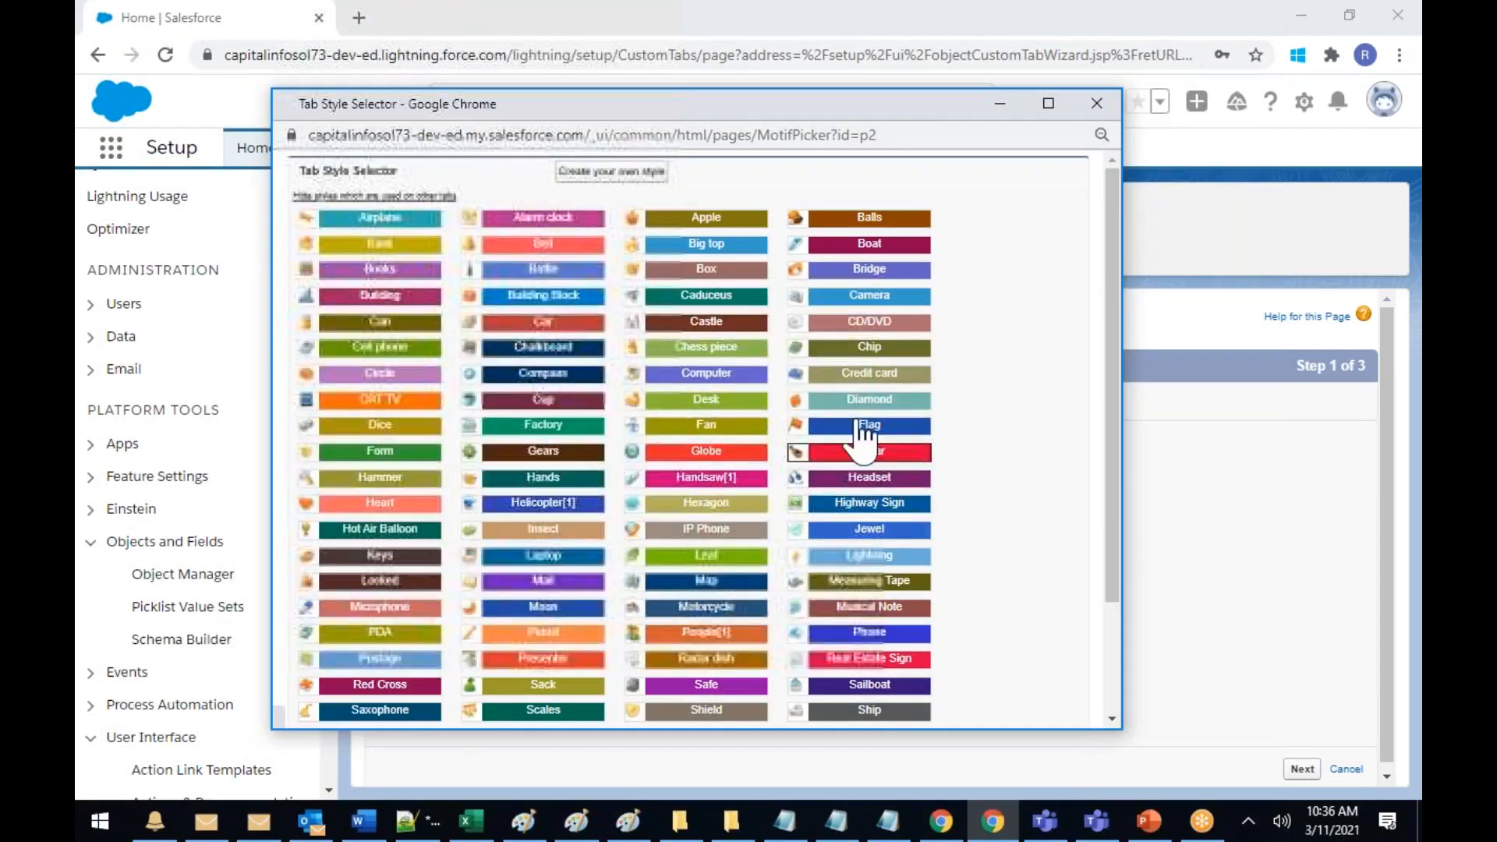
{"action": "left_click", "coordinate": [694, 347]}
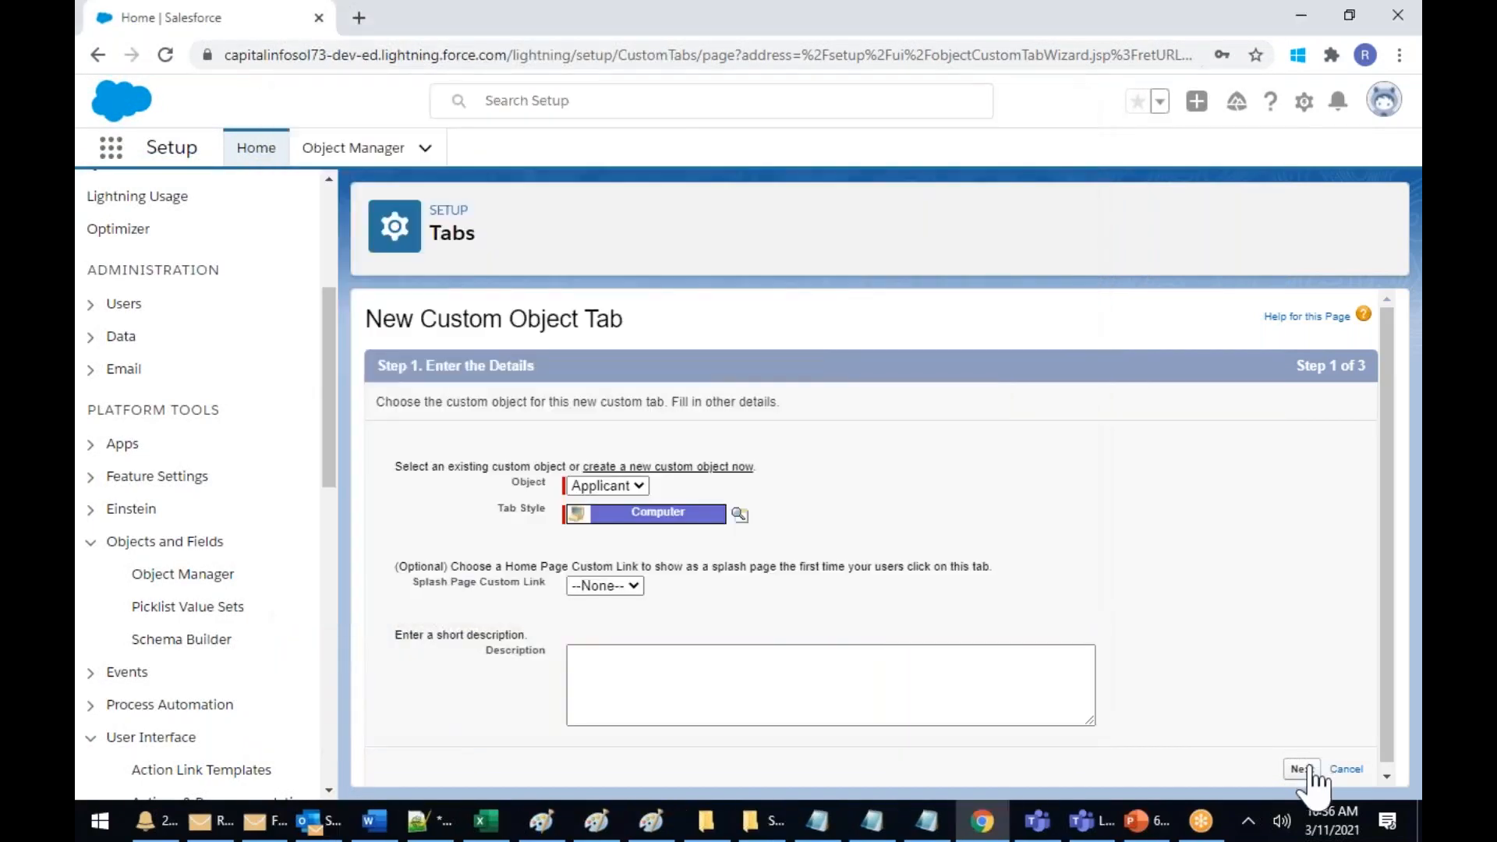
{"action": "left_click", "coordinate": [1301, 770]}
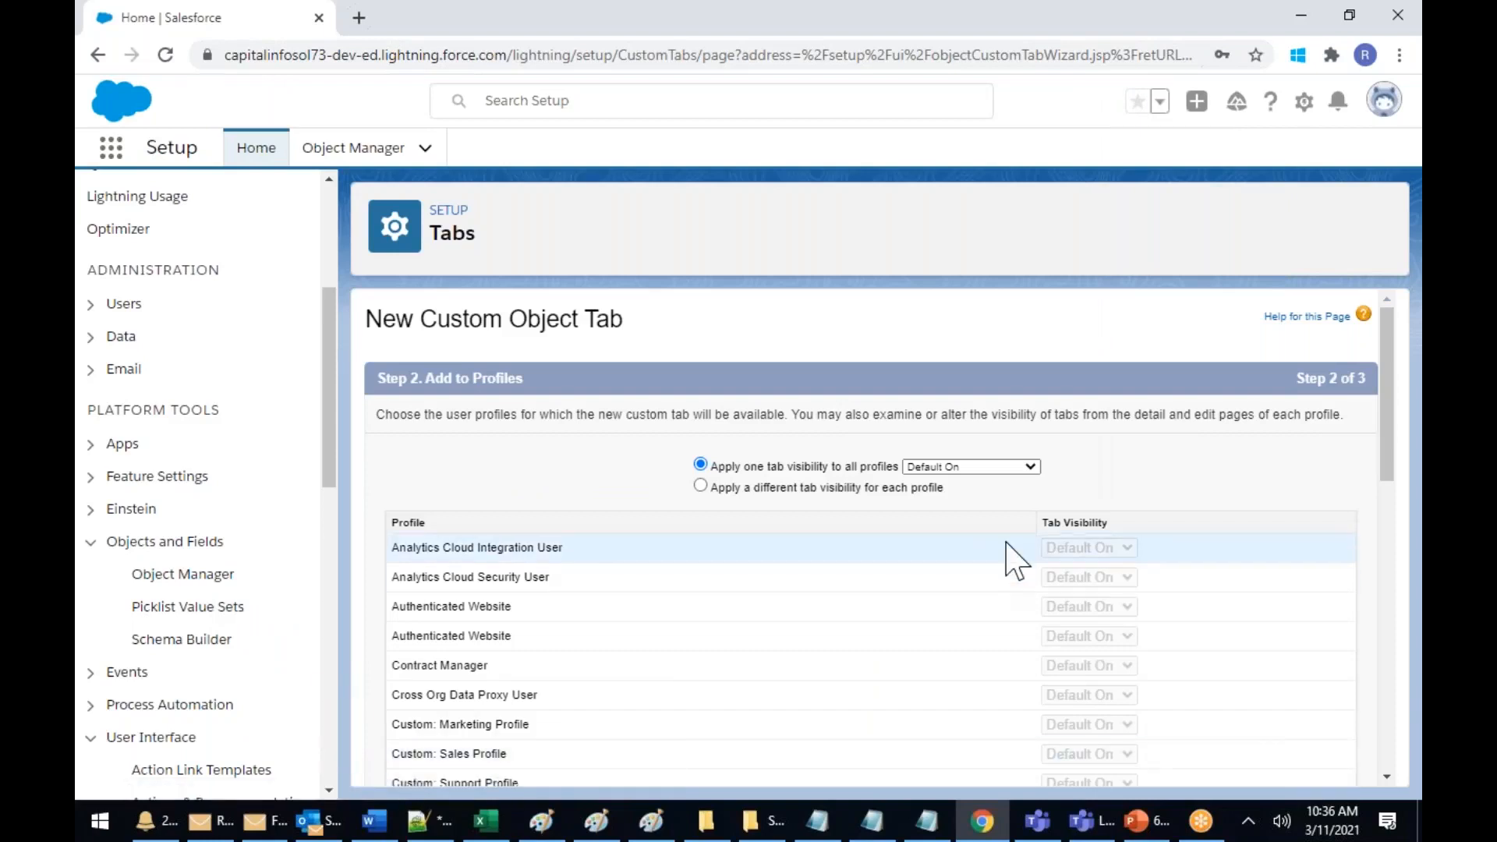
{"action": "scroll", "coordinate": [1076, 538], "scroll_direction": "down", "scroll_amount": 5}
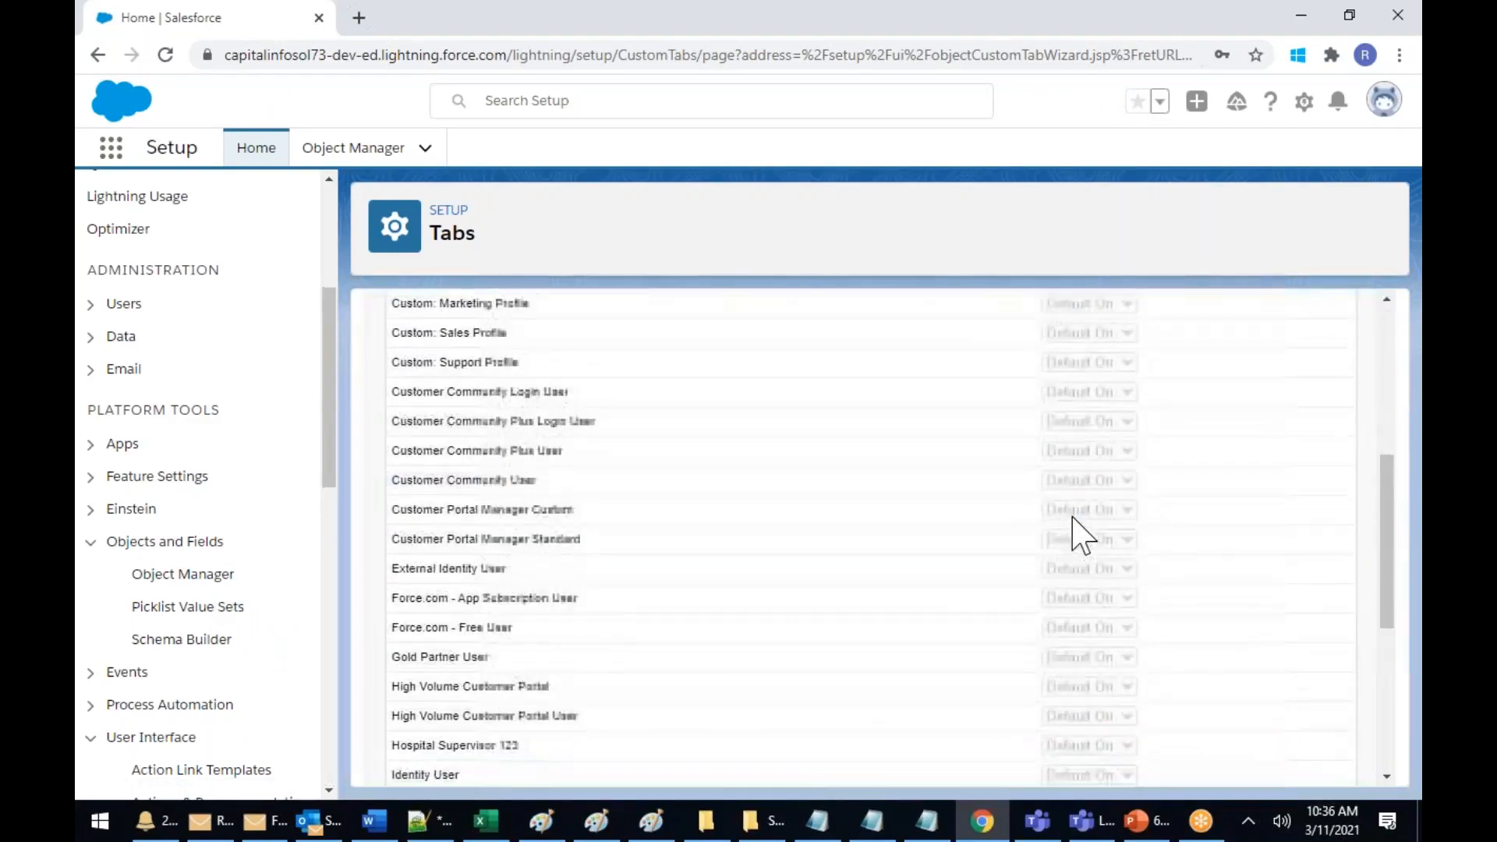
{"action": "scroll", "coordinate": [1080, 523], "scroll_direction": "down", "scroll_amount": 5}
{"action": "left_click", "coordinate": [1303, 760]}
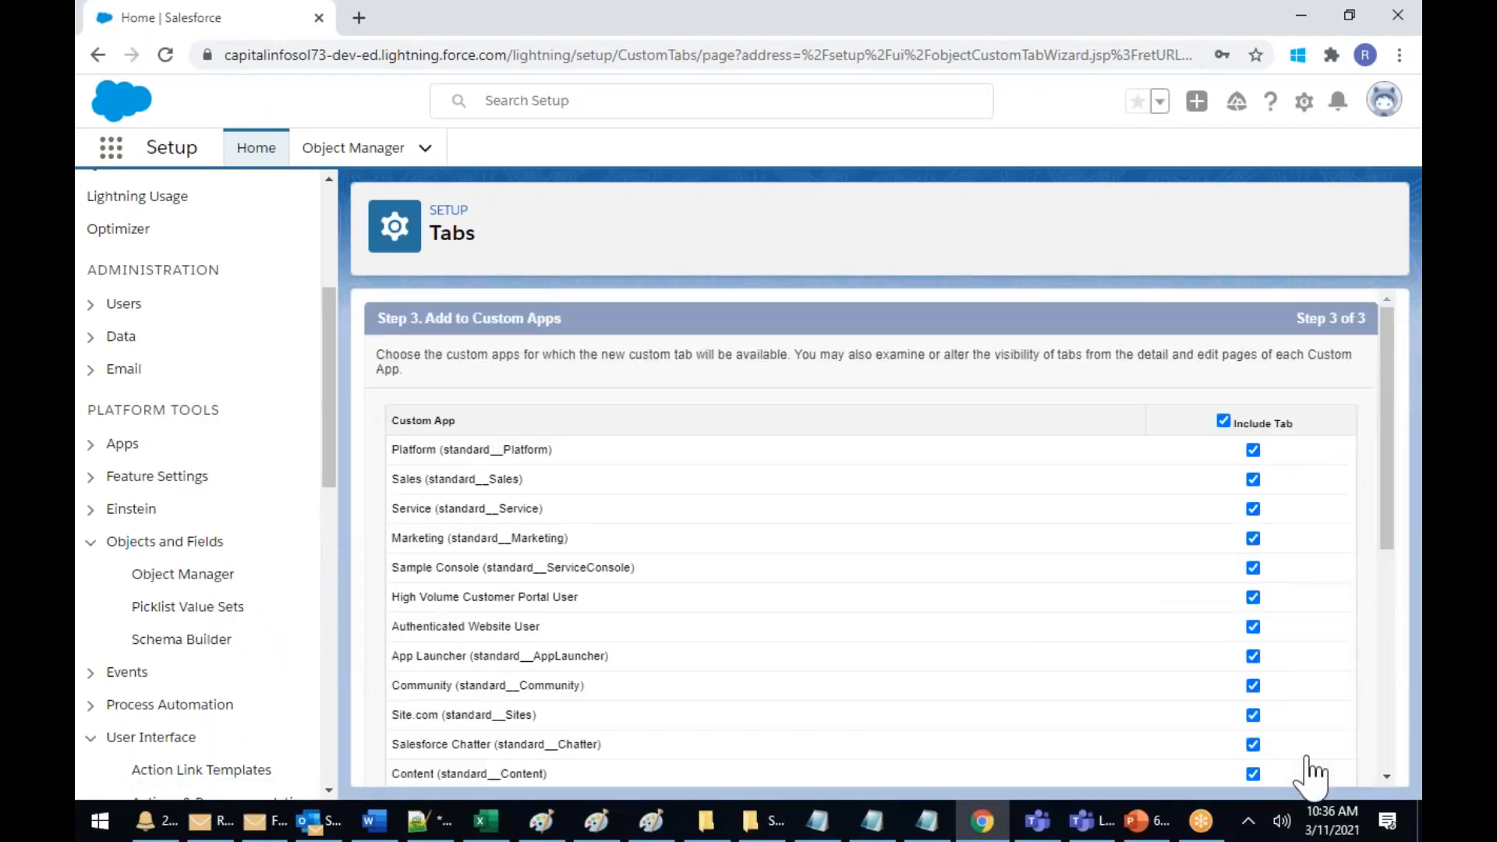
Include the Applicant tab only in the Hospital Management app and save the tab
{"action": "left_click", "coordinate": [1224, 422]}
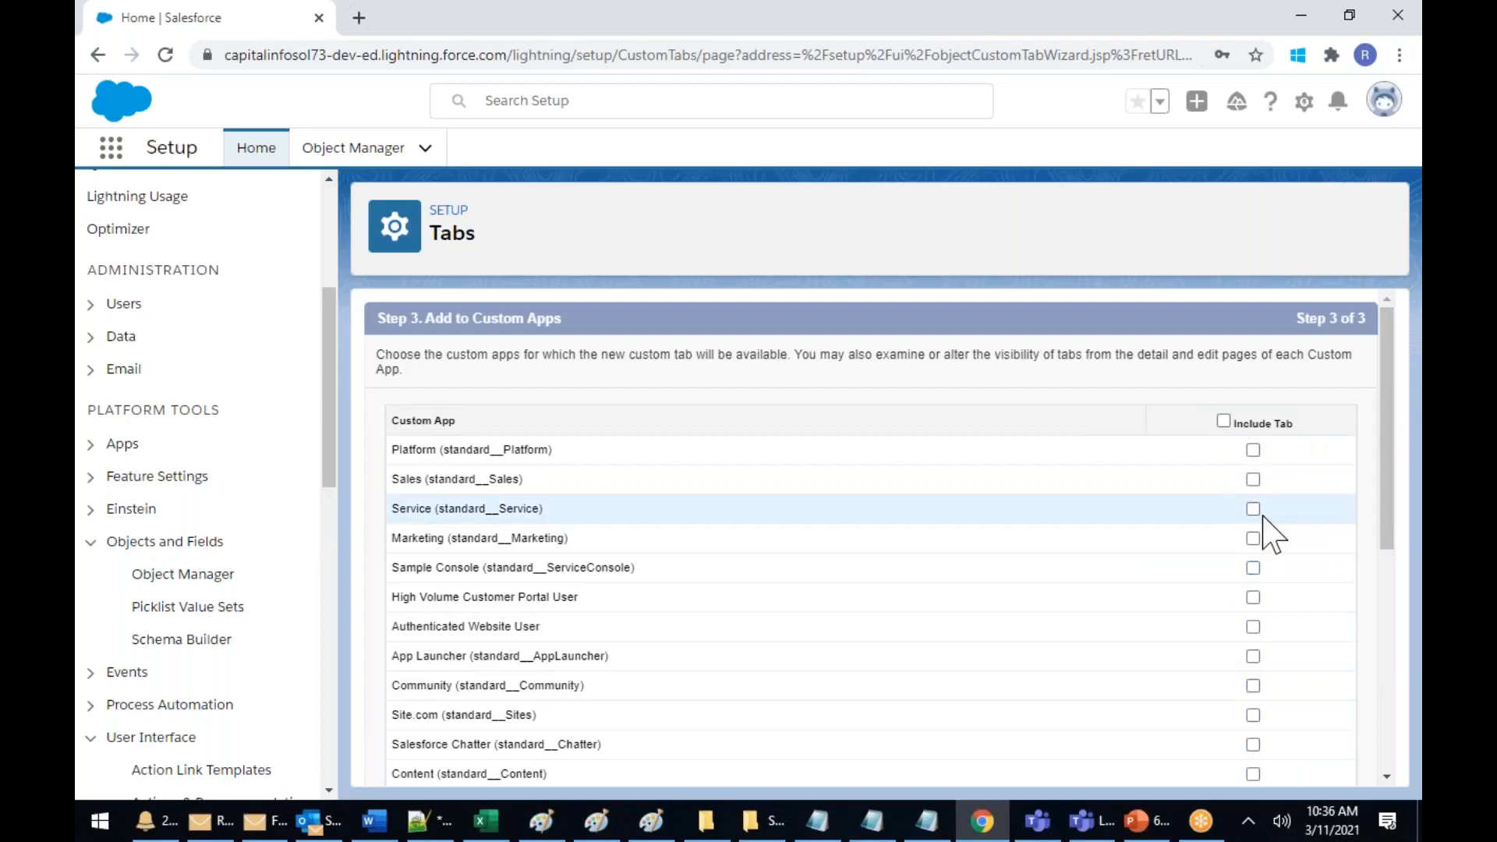
{"action": "scroll", "coordinate": [1263, 530], "scroll_direction": "down", "scroll_amount": 5}
{"action": "left_click", "coordinate": [1253, 707]}
{"action": "scroll", "coordinate": [1294, 721], "scroll_direction": "down", "scroll_amount": 1}
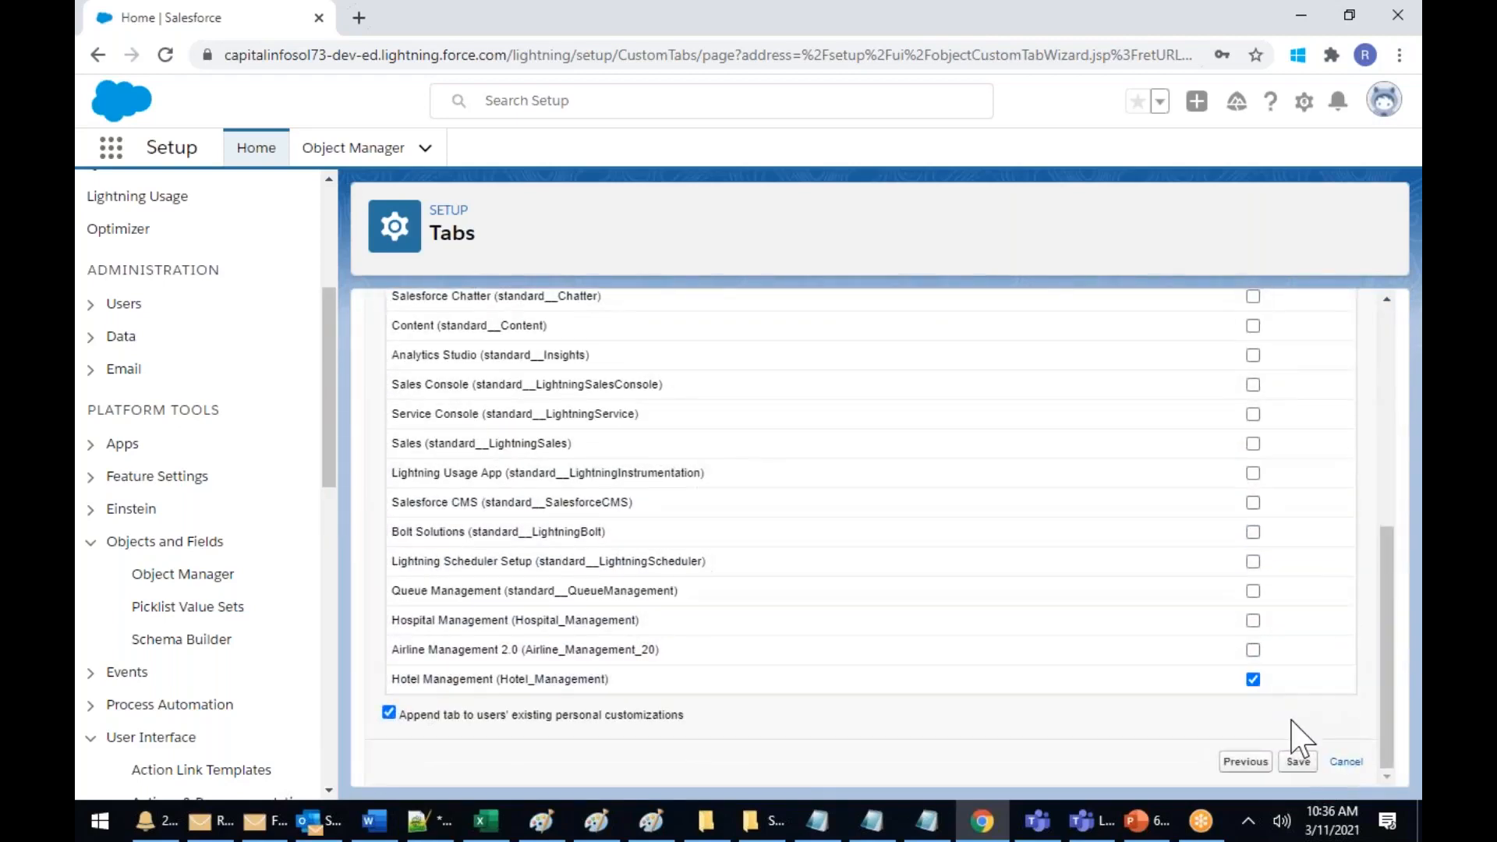
{"action": "left_click", "coordinate": [1253, 679]}
{"action": "left_click", "coordinate": [1253, 621]}
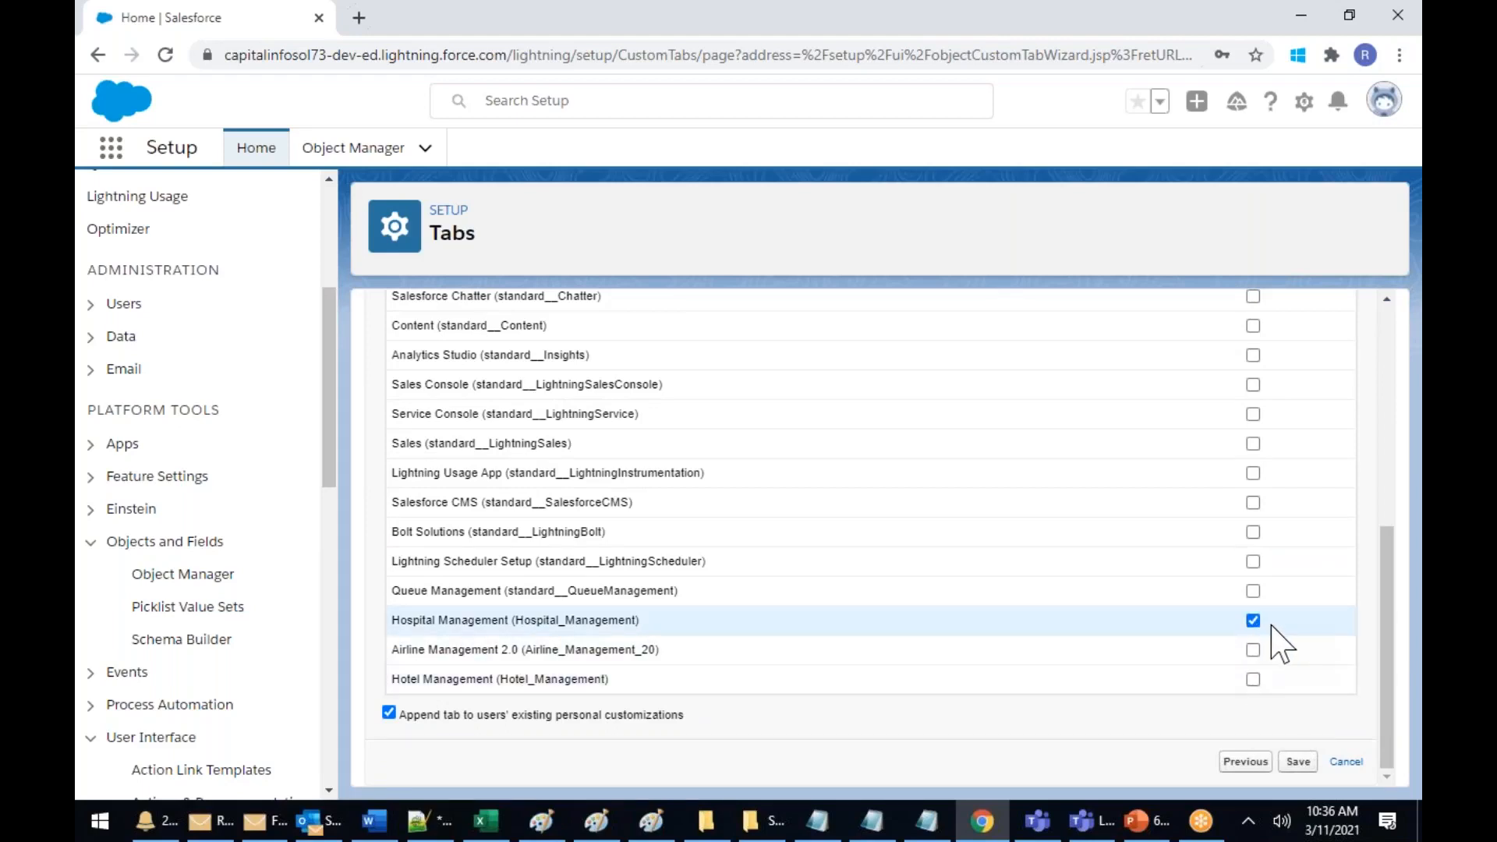
{"action": "left_click", "coordinate": [1298, 762]}
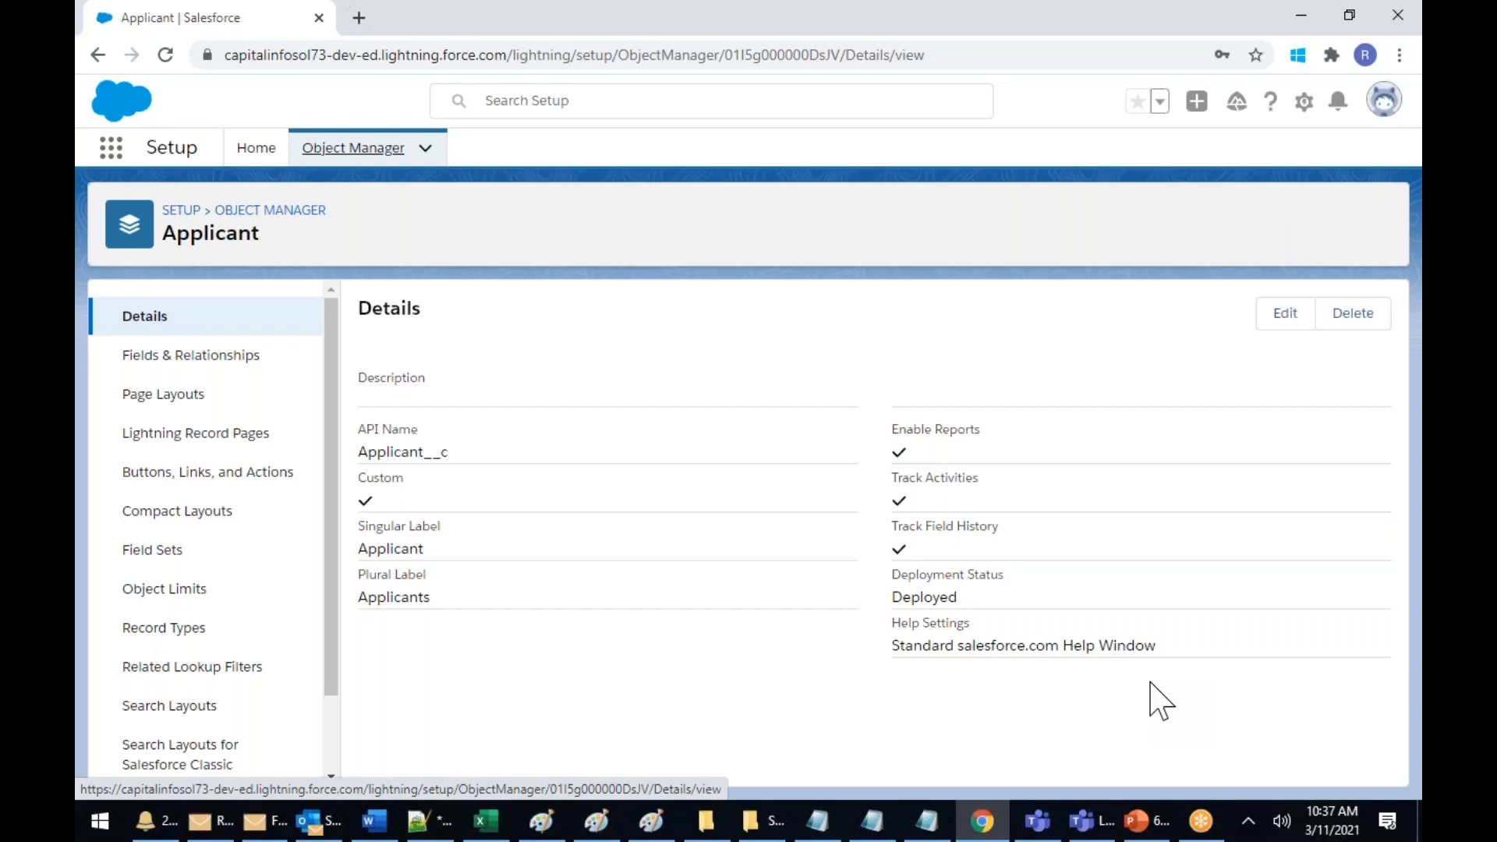
Return to the Object Manager list and start creating another custom object
{"action": "left_click", "coordinate": [237, 212]}
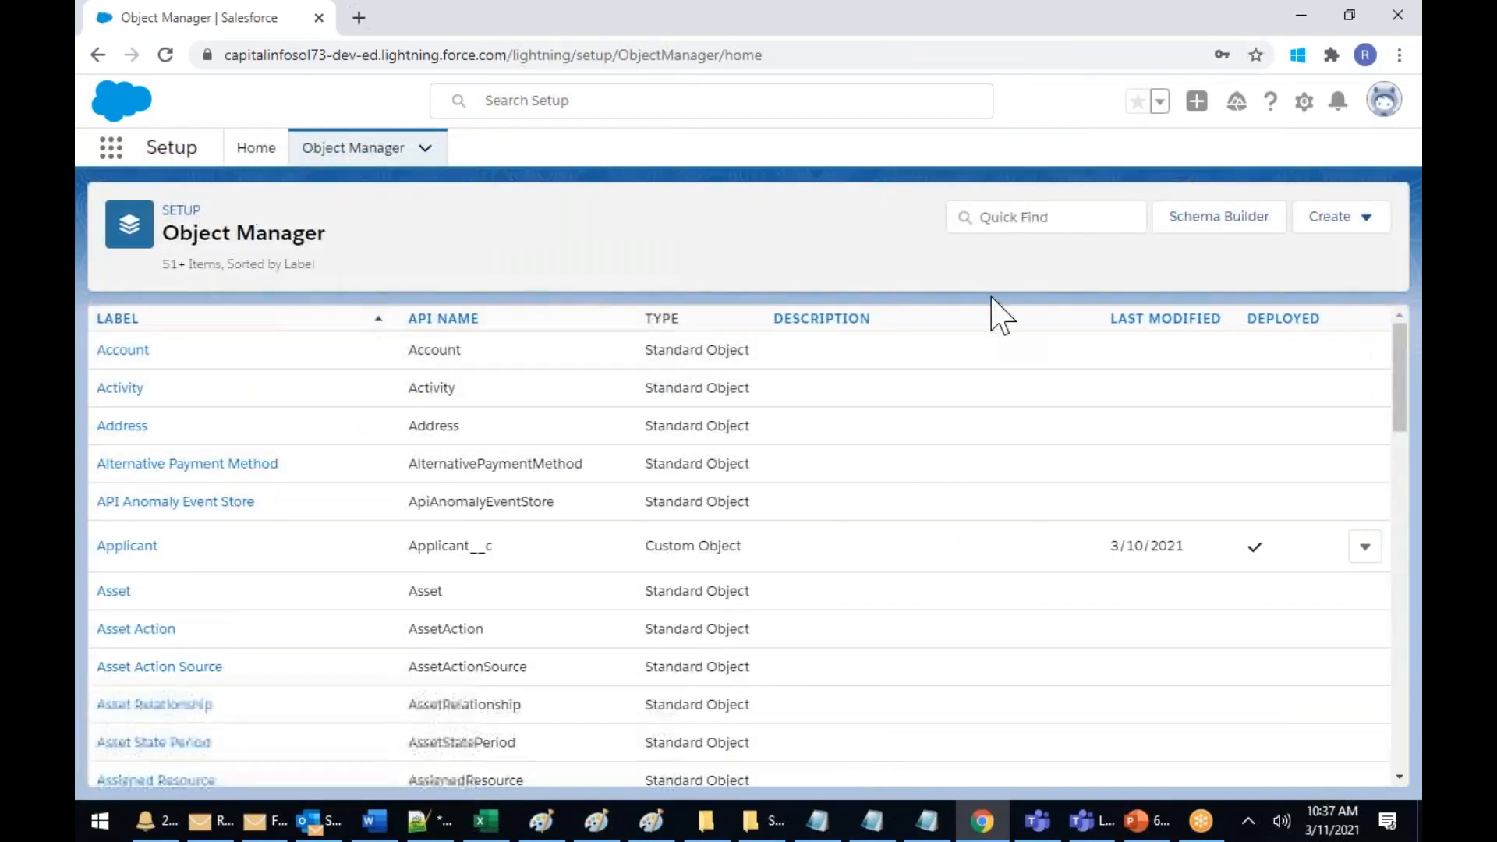
{"action": "left_click", "coordinate": [1357, 222]}
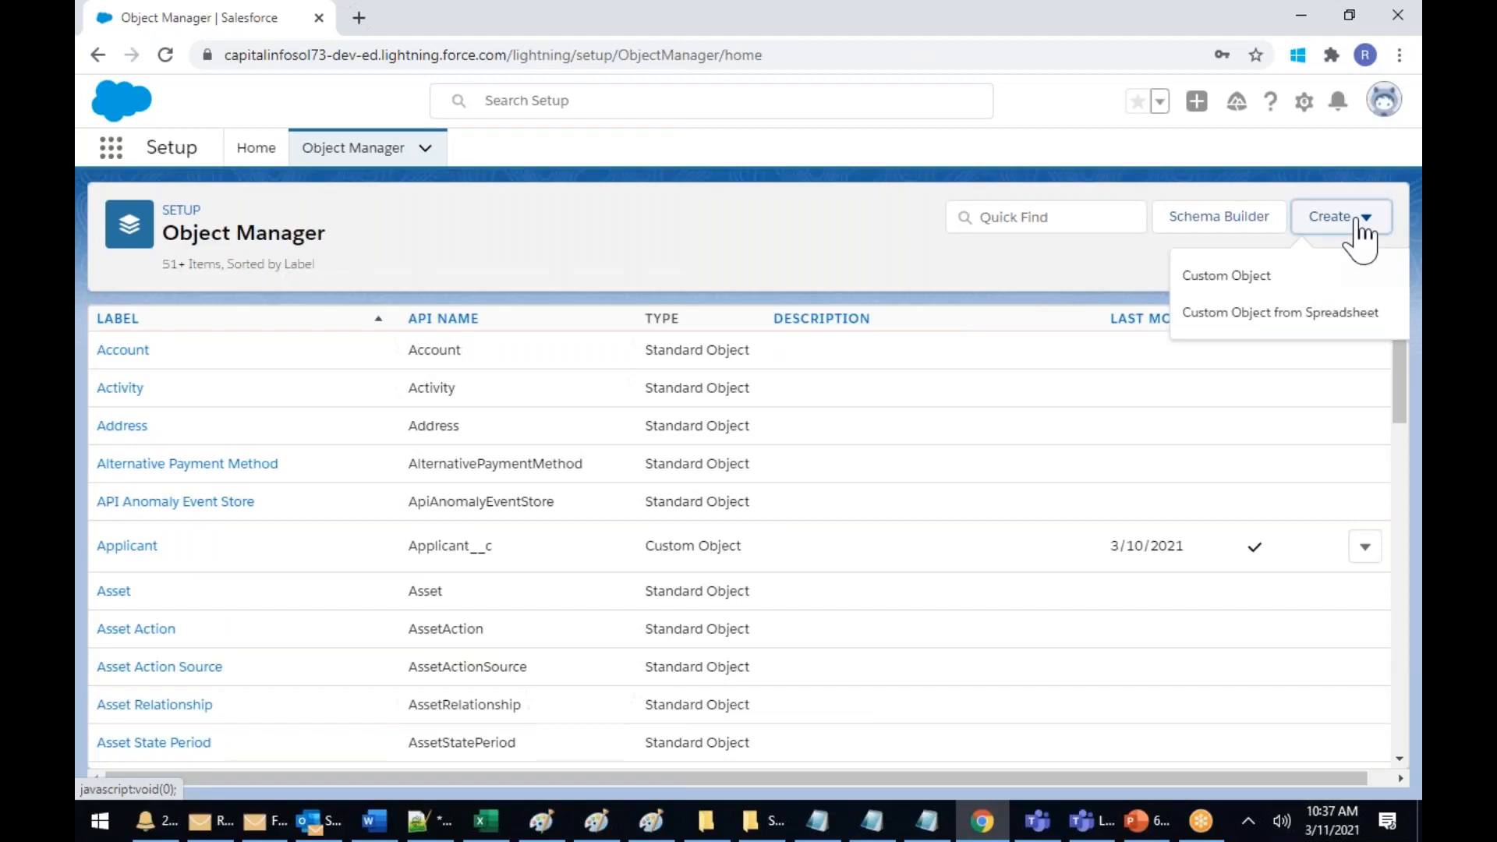
{"action": "left_click", "coordinate": [1236, 279]}
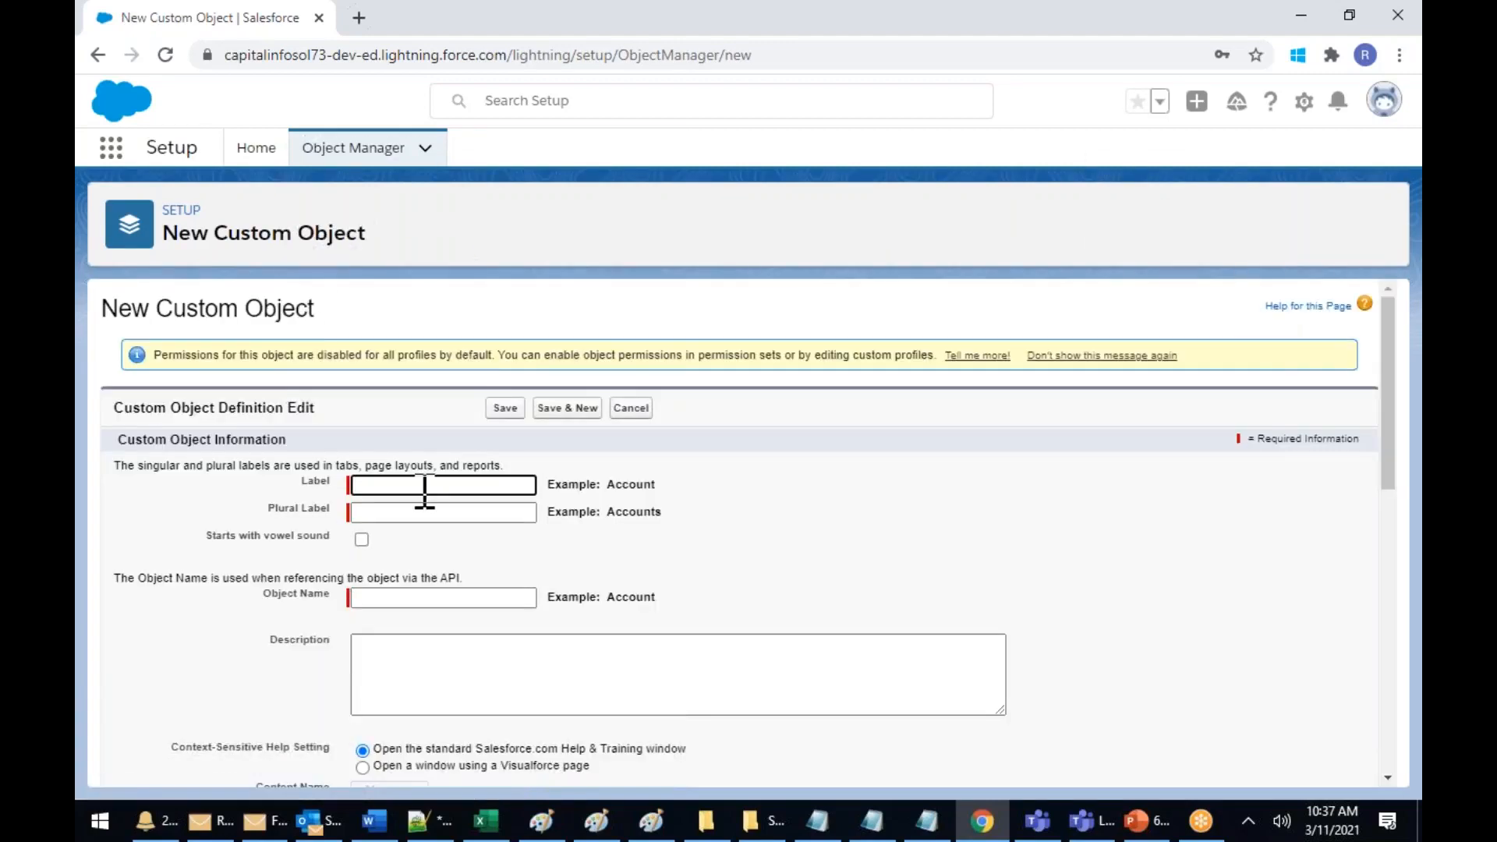
Enter Jobs as both the label and the plural label of the second custom object
{"action": "left_click", "coordinate": [418, 485]}
{"action": "type", "text": "Jon"}
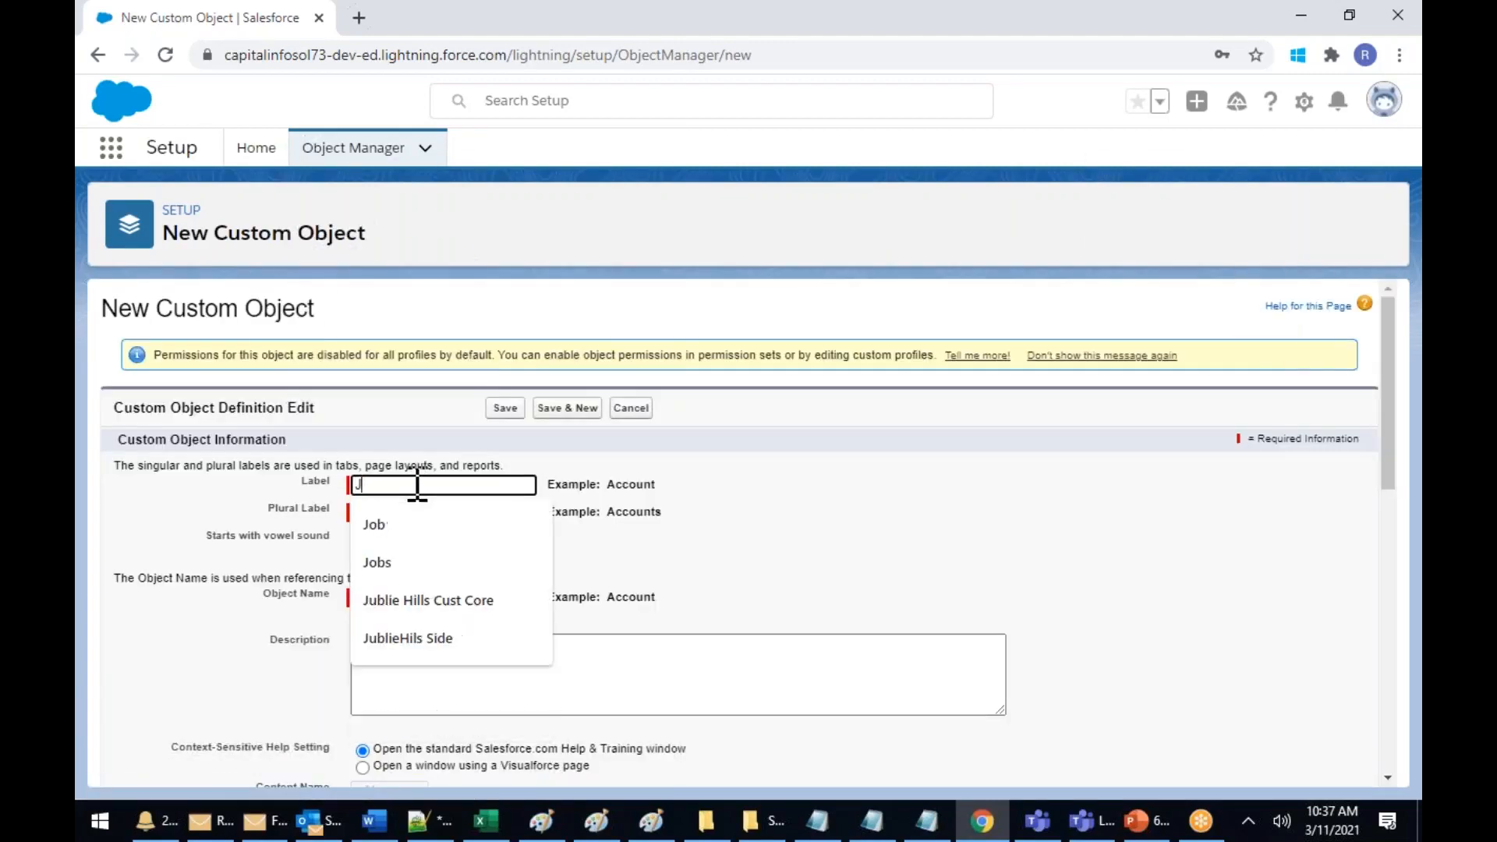
{"action": "key", "text": "BackSpace"}
{"action": "key", "text": "BackSpace"}
{"action": "key", "text": "BackSpace"}
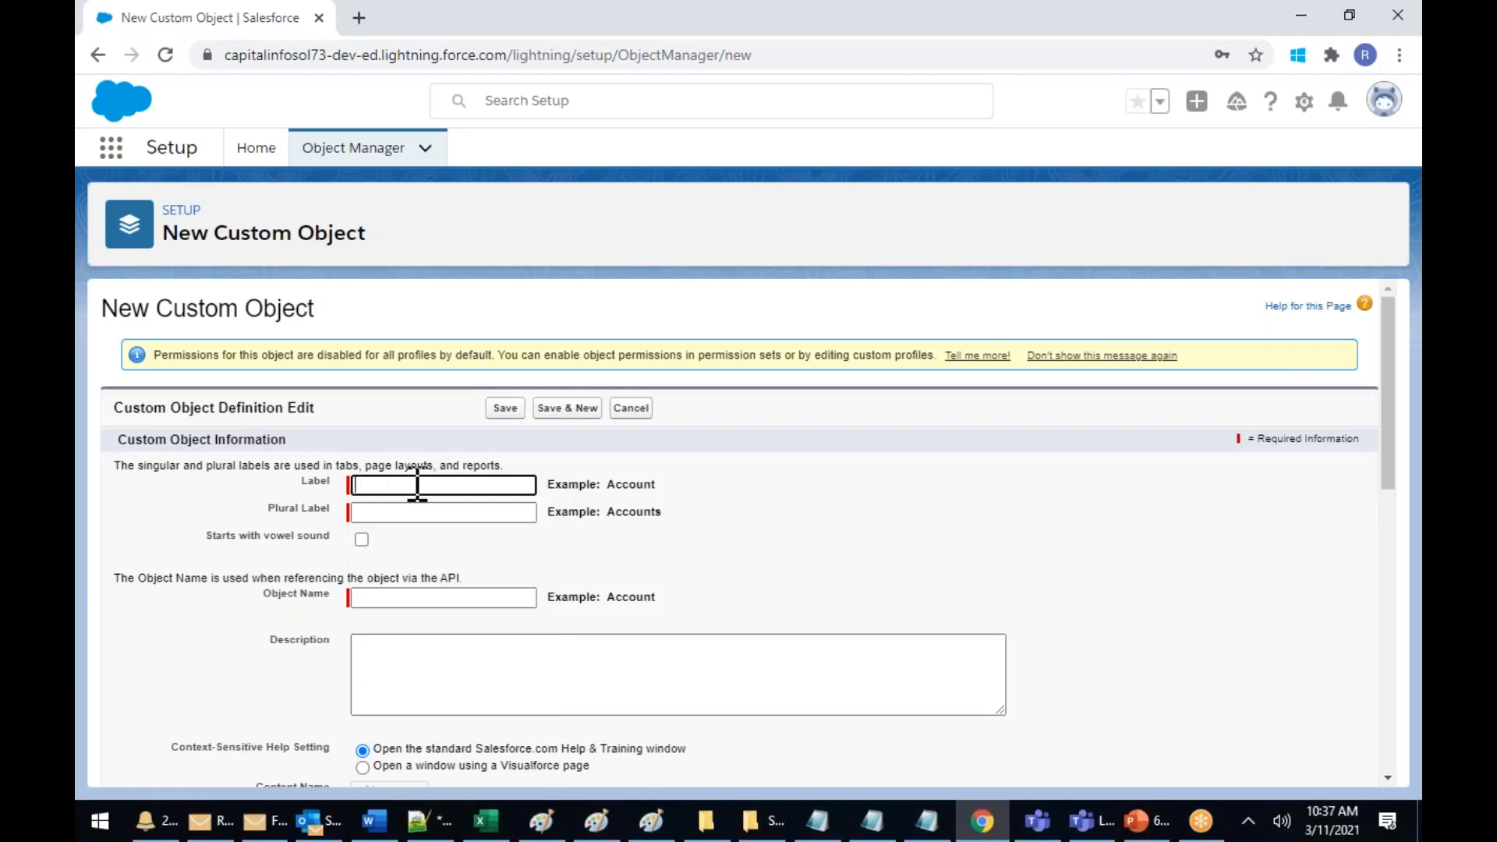
{"action": "type", "text": "Jobs"}
{"action": "left_click_drag", "start_coordinate": [410, 485], "coordinate": [302, 484]}
{"action": "key", "text": "ctrl+c"}
{"action": "left_click", "coordinate": [423, 517]}
{"action": "key", "text": "ctrl+v"}
{"action": "left_click", "coordinate": [753, 566]}
Change the record name to Job Name and the object's singular label to Job
{"action": "scroll", "coordinate": [760, 574], "scroll_direction": "down", "scroll_amount": 5}
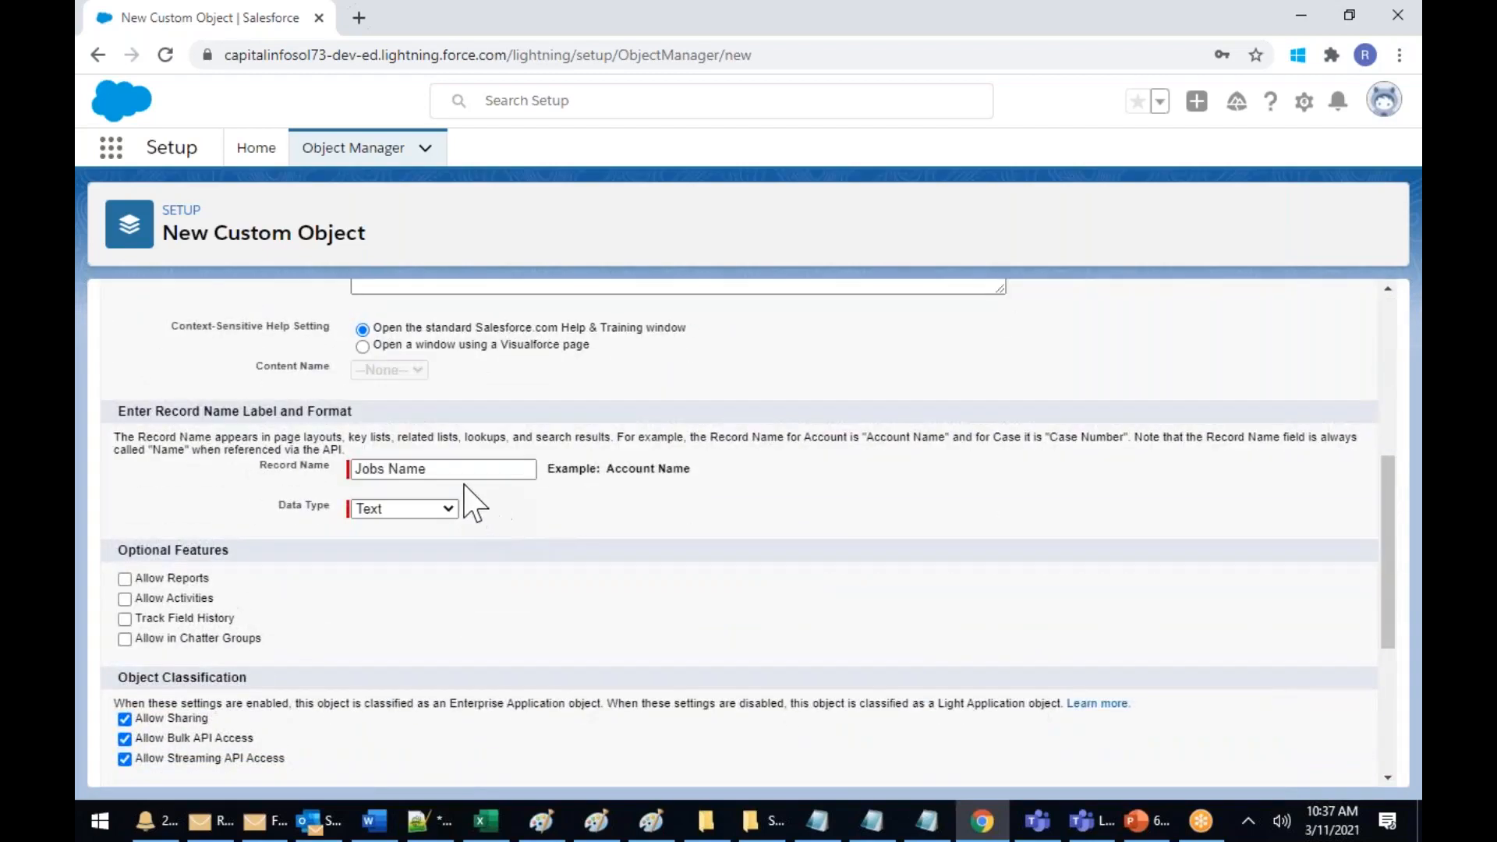
{"action": "left_click", "coordinate": [386, 471]}
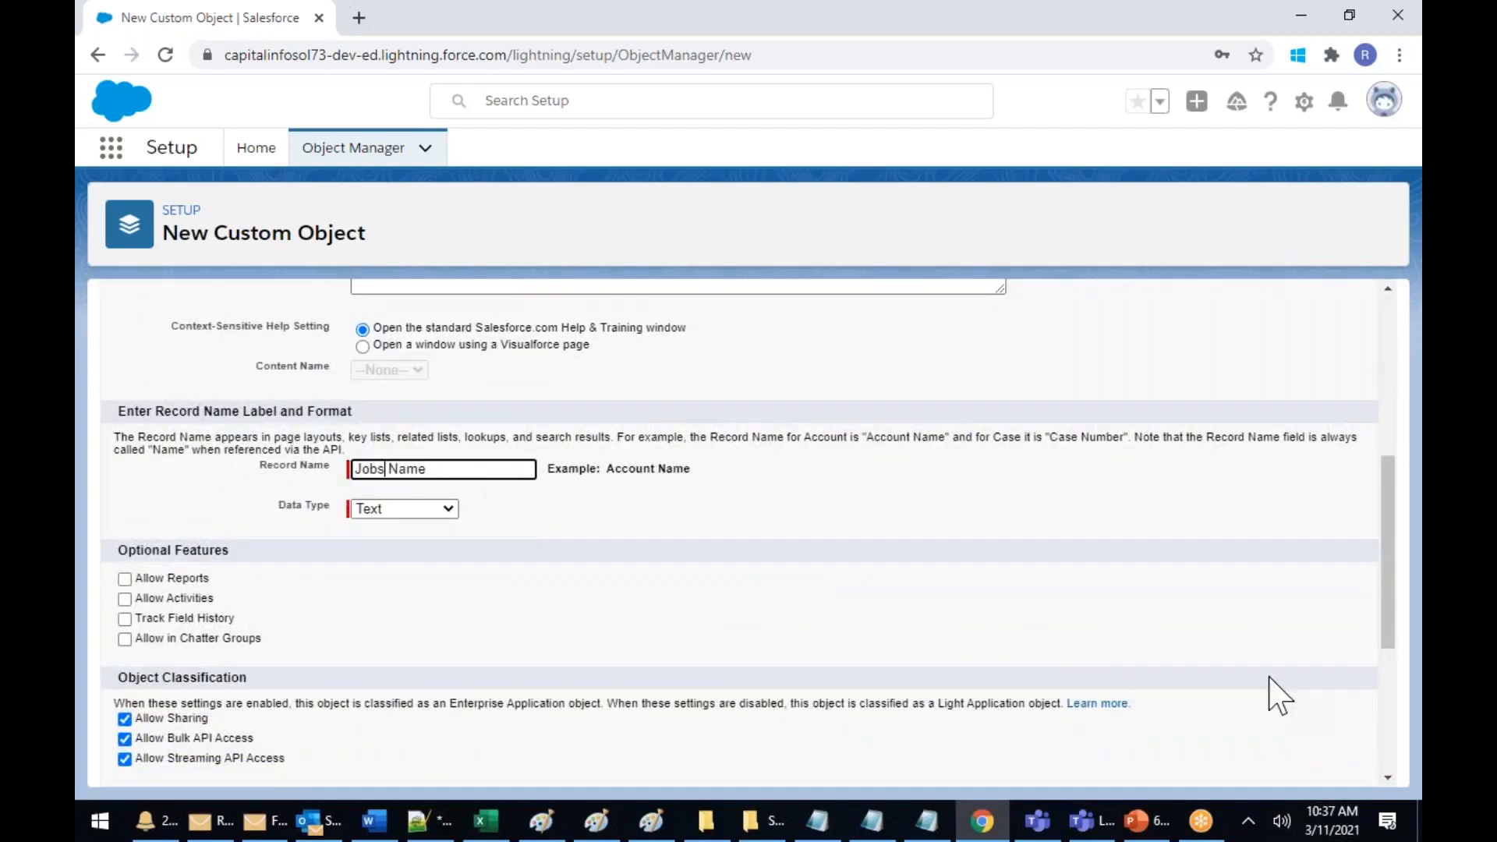
{"action": "scroll", "coordinate": [1279, 696], "scroll_direction": "up", "scroll_amount": 5}
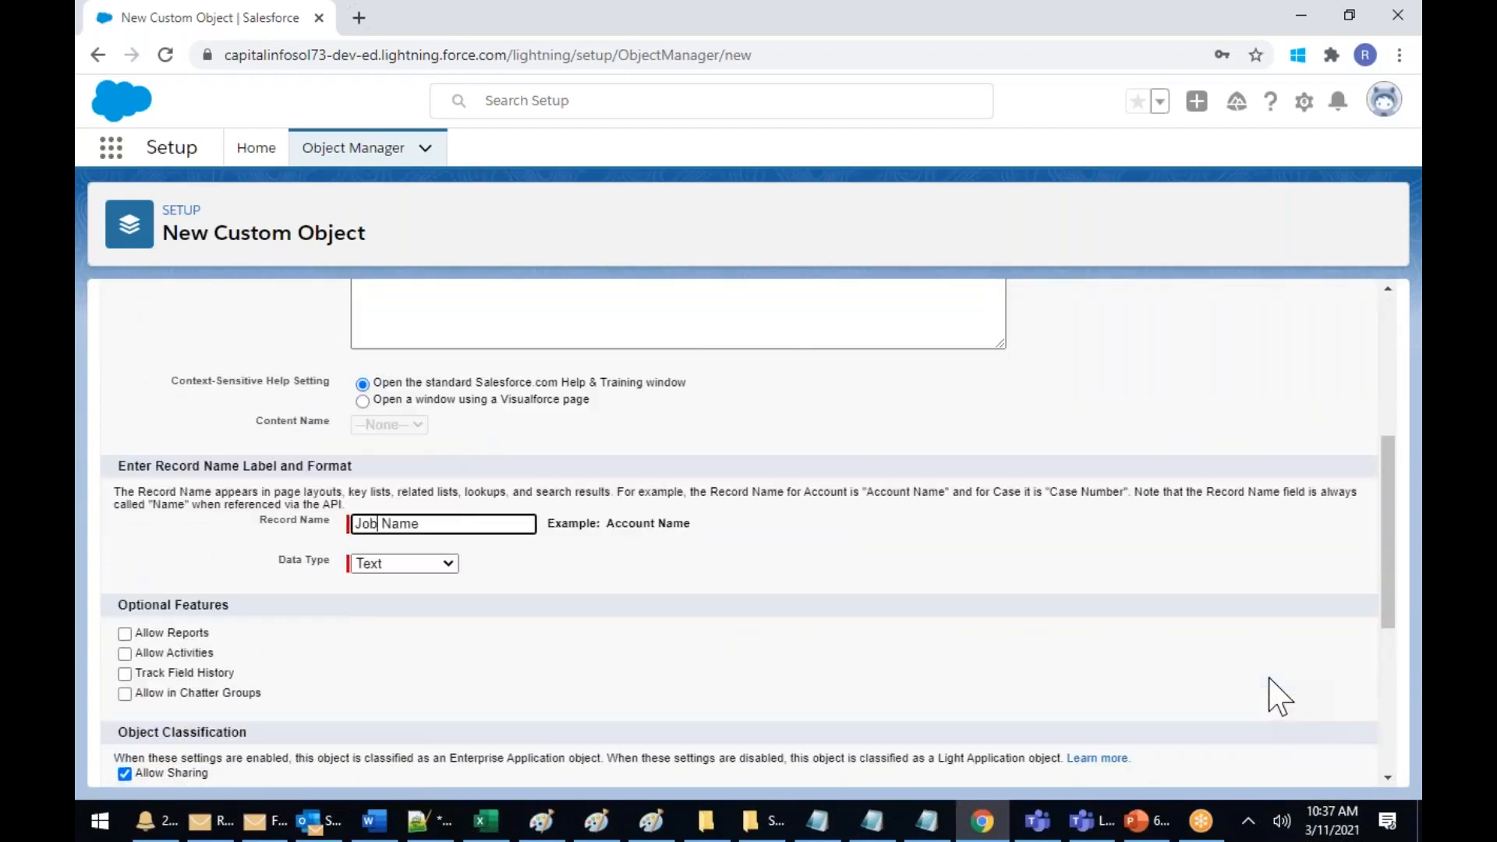
{"action": "left_click", "coordinate": [434, 486]}
{"action": "key", "text": "BackSpace"}
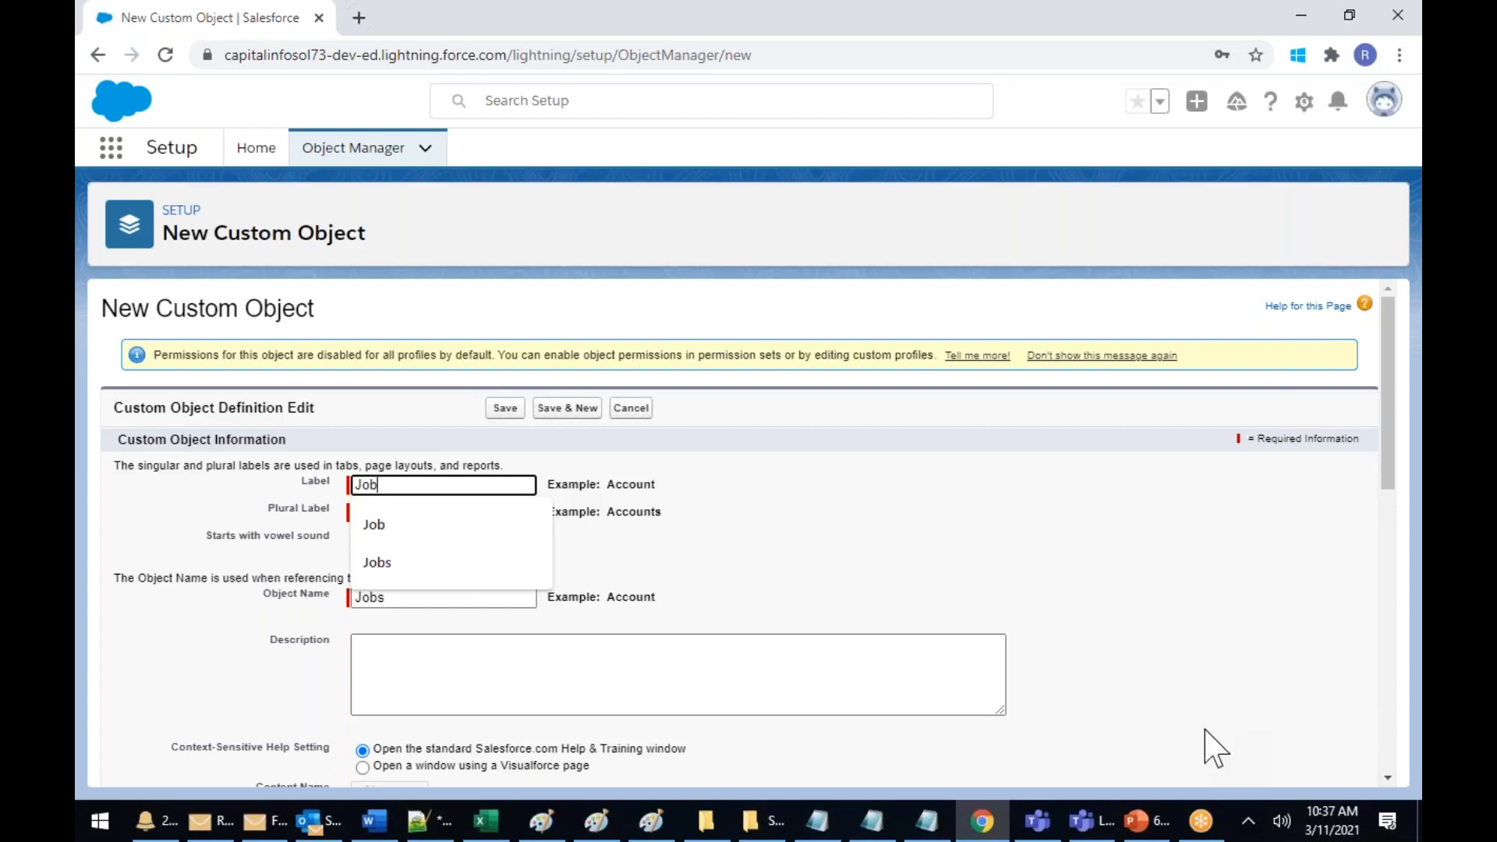
{"action": "left_click", "coordinate": [711, 499]}
Enable all optional features, search, Notes and Attachments and the New Custom Tab Wizard for the Job object, and save it
{"action": "scroll", "coordinate": [827, 533], "scroll_direction": "down", "scroll_amount": 1}
{"action": "scroll", "coordinate": [827, 533], "scroll_direction": "down", "scroll_amount": 5}
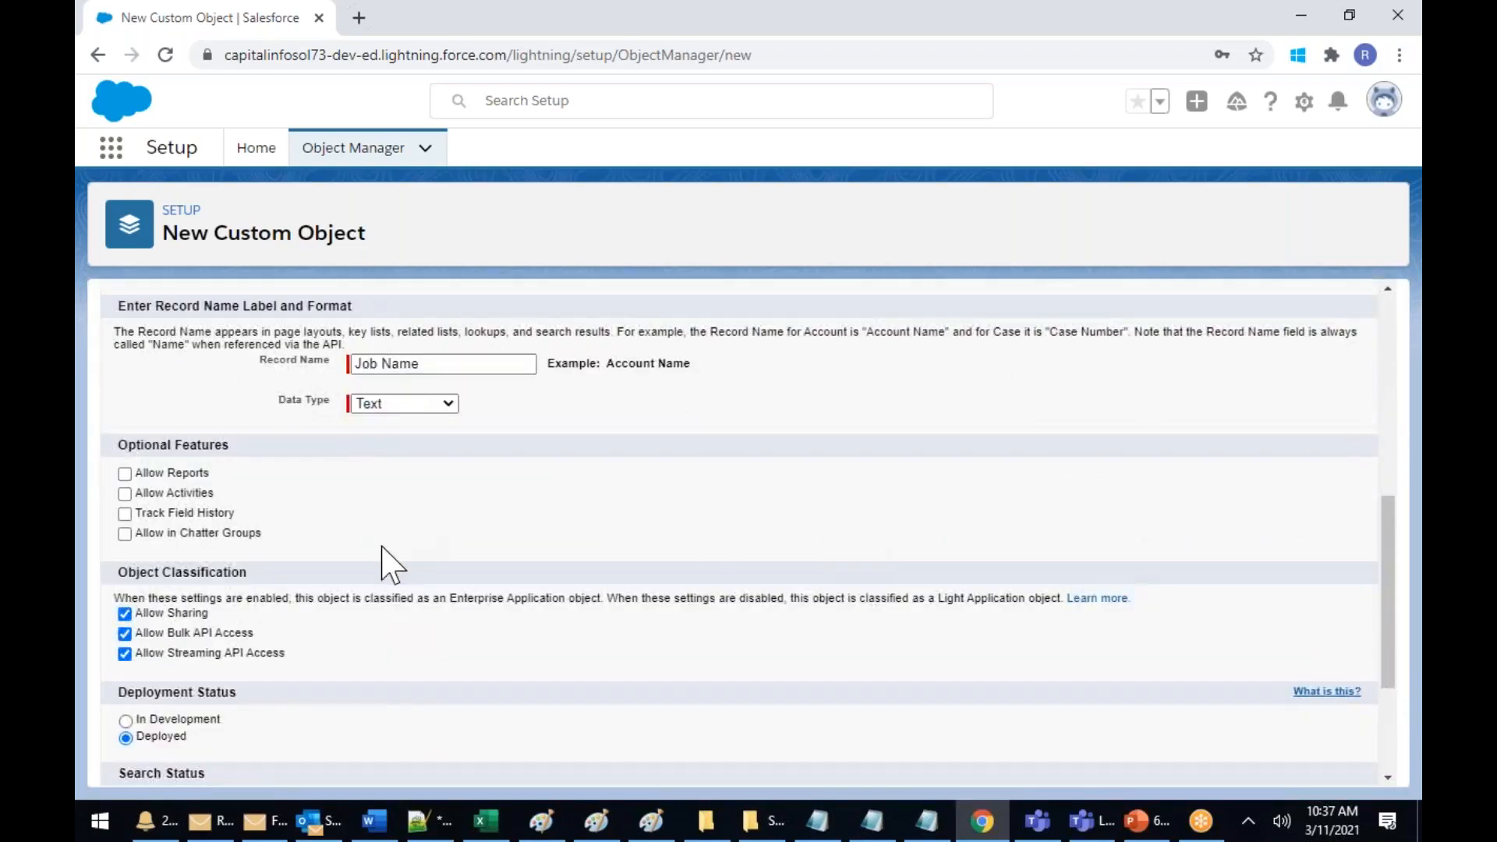
{"action": "left_click", "coordinate": [124, 473]}
{"action": "left_click", "coordinate": [125, 494]}
{"action": "left_click", "coordinate": [125, 534]}
{"action": "scroll", "coordinate": [128, 546], "scroll_direction": "down", "scroll_amount": 3}
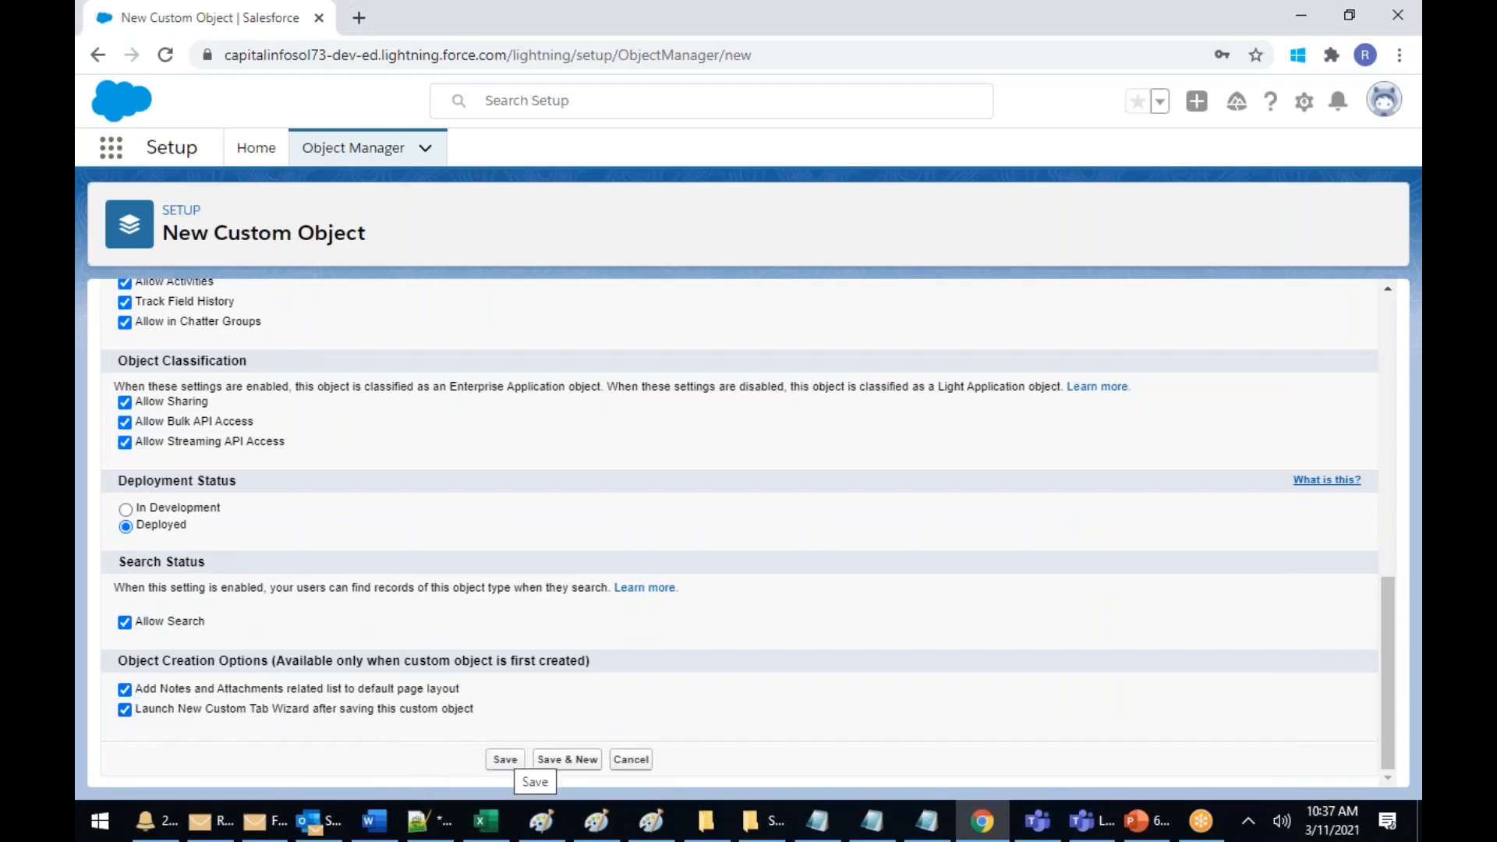
{"action": "left_click", "coordinate": [504, 760]}
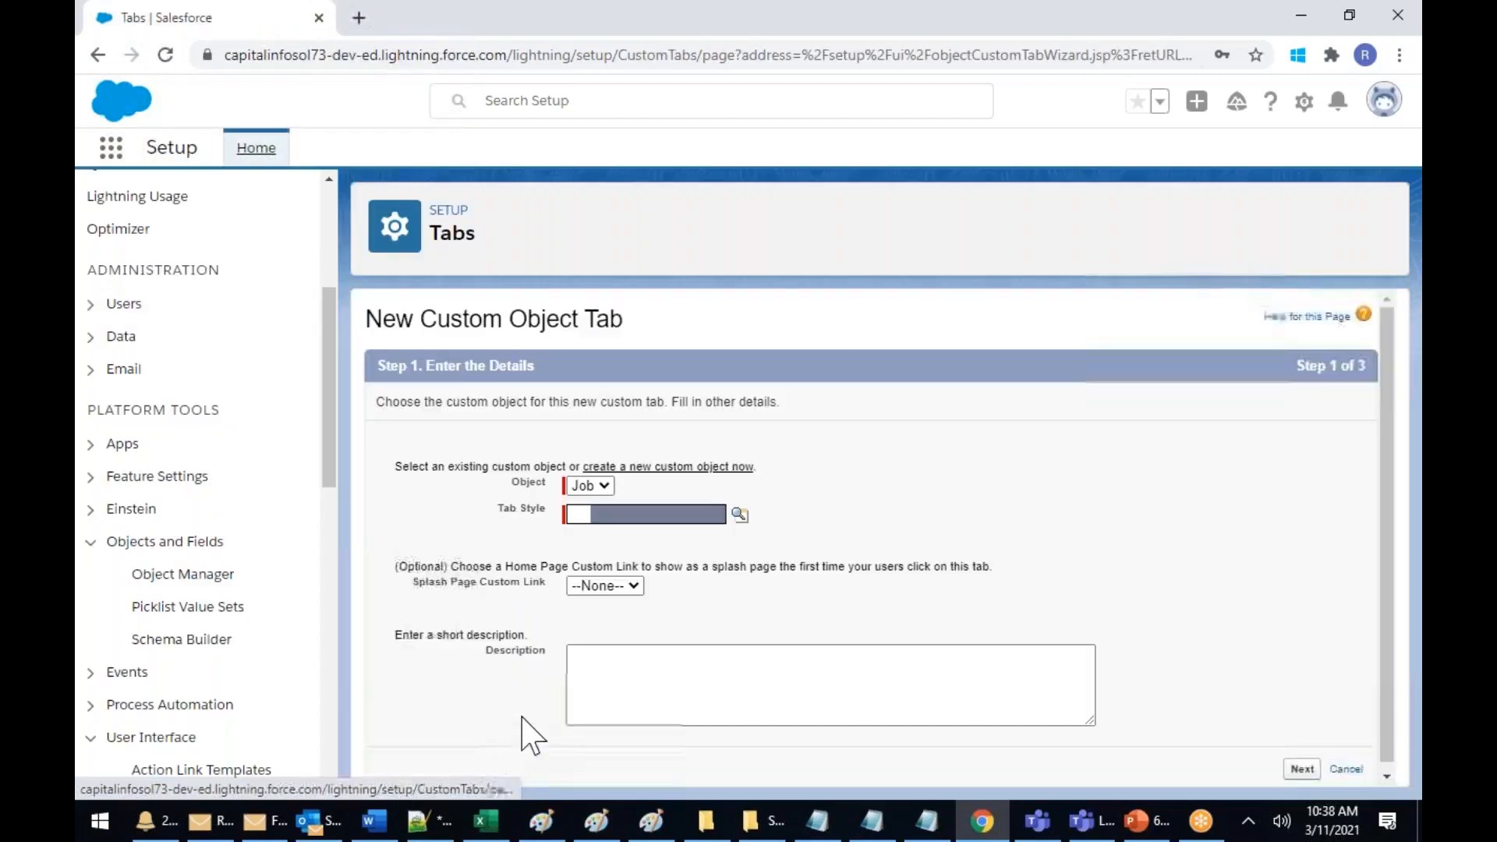
Set the tab style of the new Job tab to Caduceus
{"action": "left_click", "coordinate": [672, 526]}
{"action": "left_click_drag", "start_coordinate": [295, 26], "coordinate": [427, 37]}
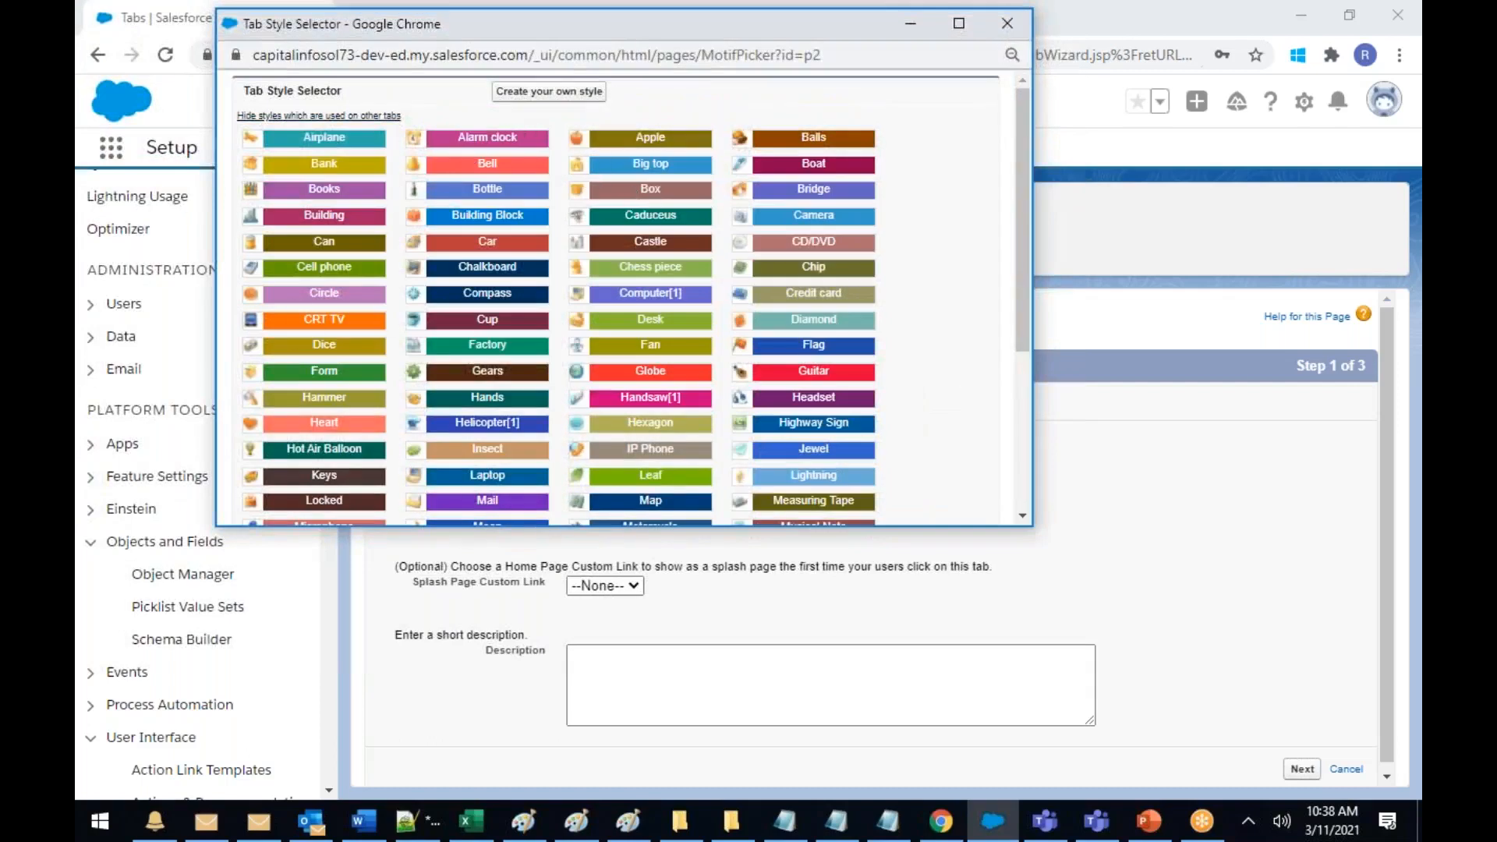
{"action": "left_click", "coordinate": [672, 216]}
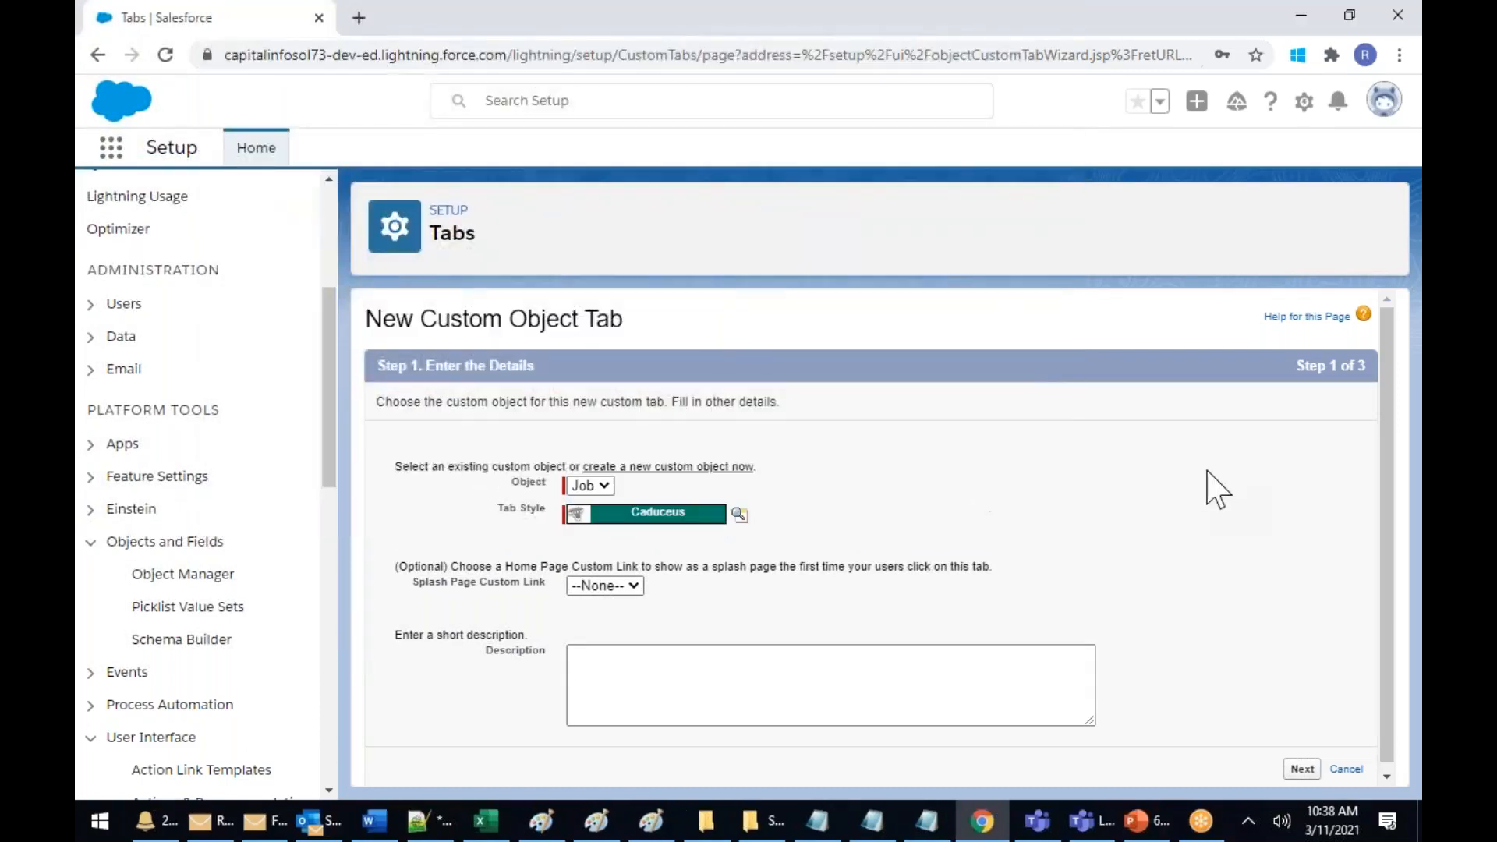
Accept the Job tab's details and keep its visibility at Default On for all profiles
{"action": "left_click", "coordinate": [1303, 764]}
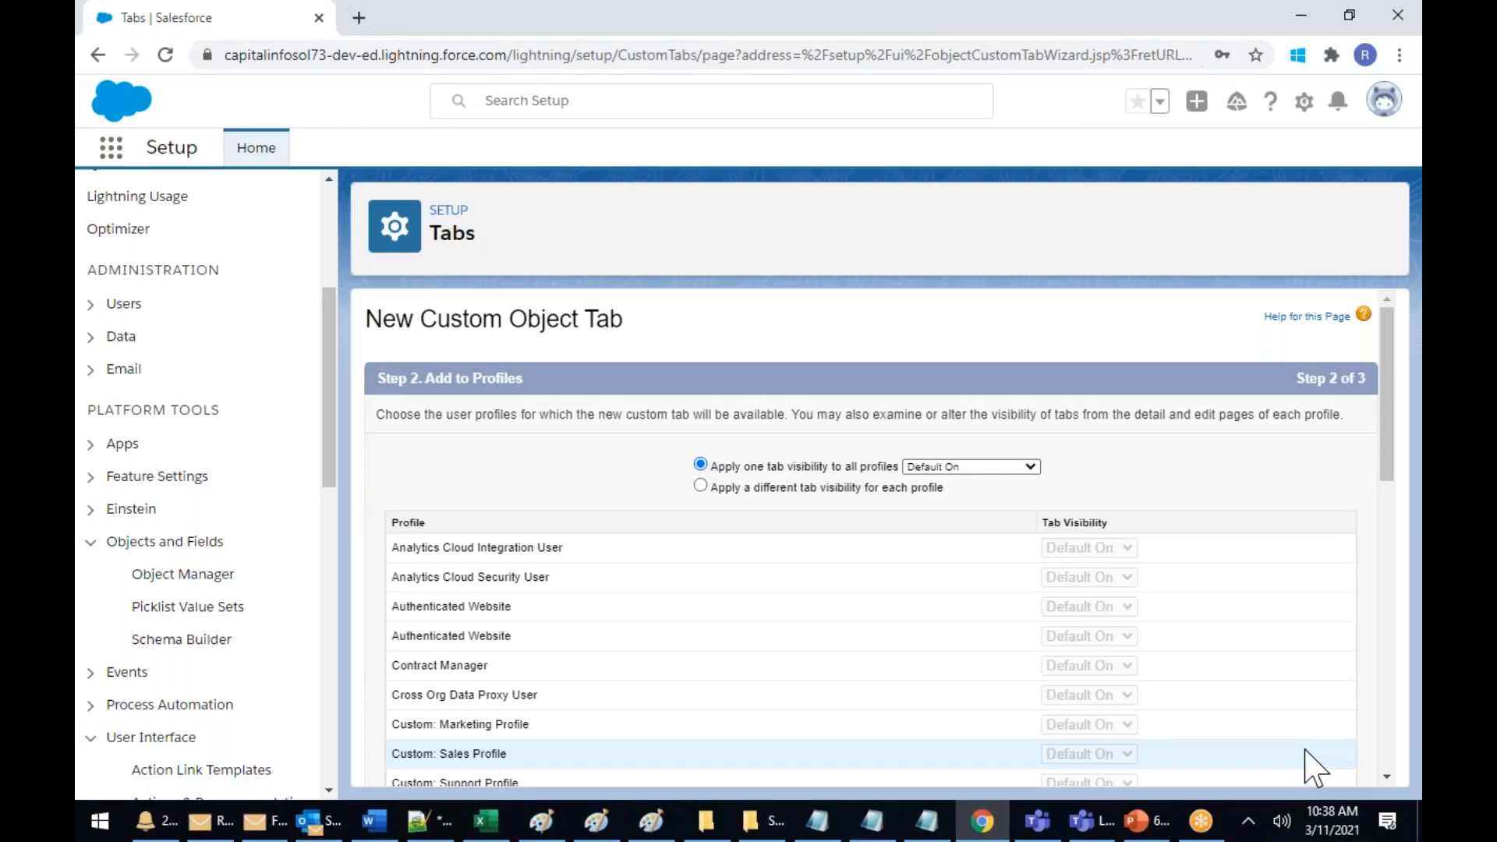
{"action": "mouse_move", "coordinate": [1203, 830]}
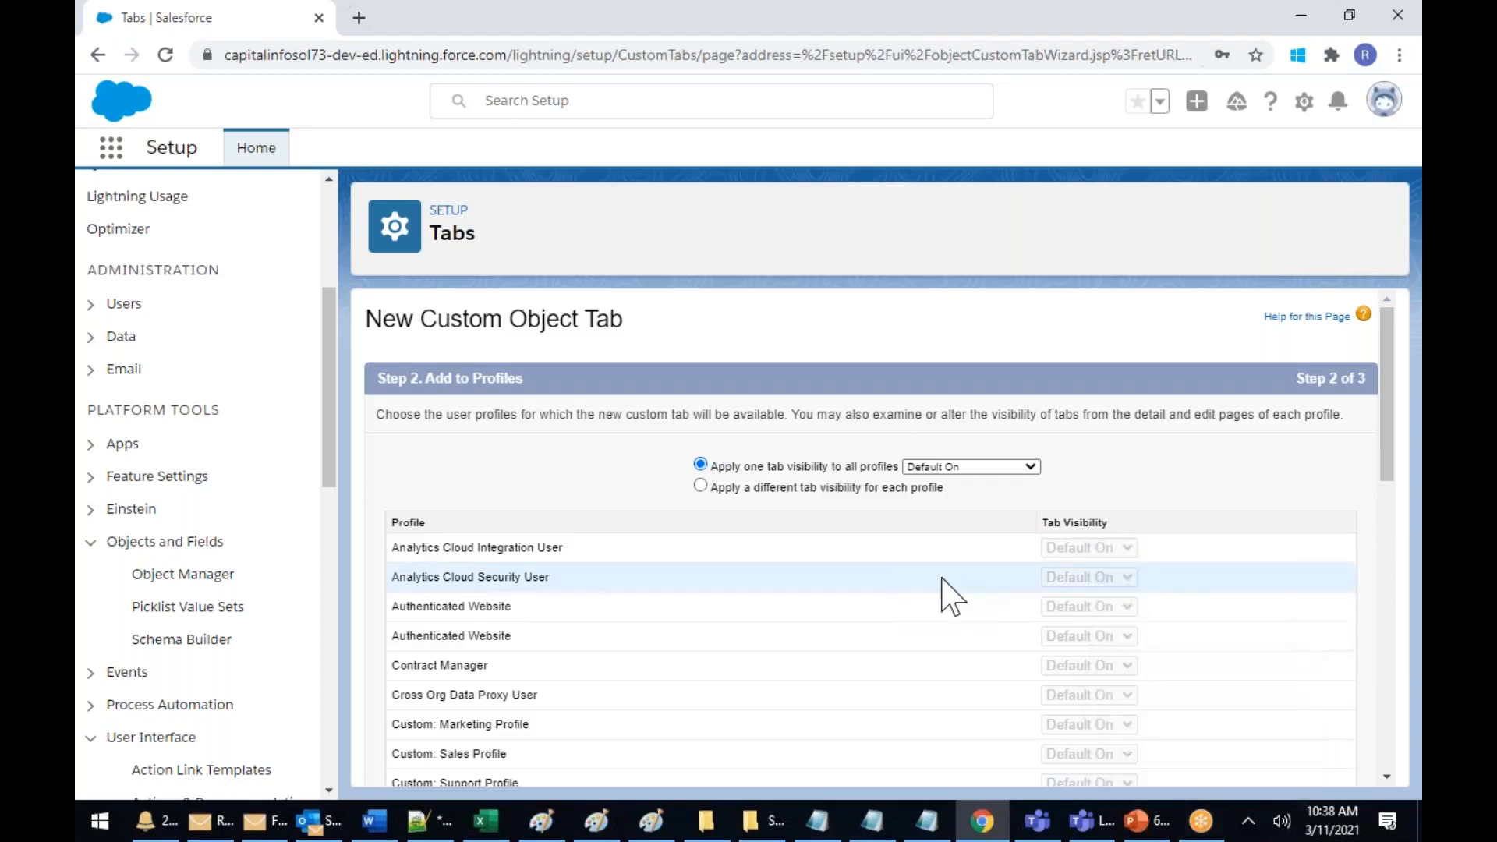
{"action": "scroll", "coordinate": [949, 595], "scroll_direction": "down", "scroll_amount": 10}
{"action": "scroll", "coordinate": [971, 593], "scroll_direction": "down", "scroll_amount": 5}
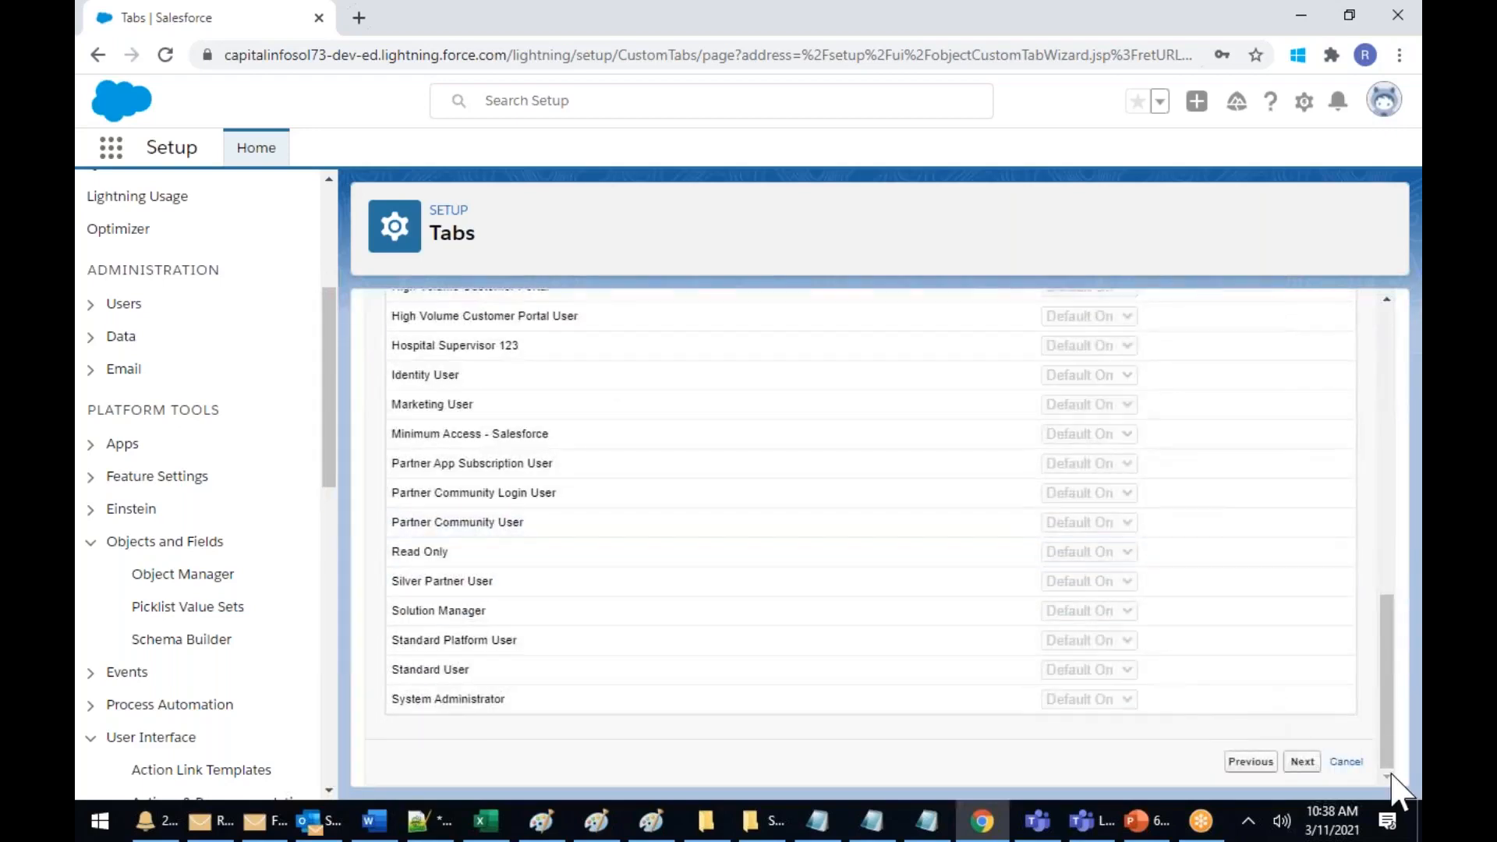
{"action": "left_click", "coordinate": [1307, 766]}
Include the Job tab only in the Hospital Management app and save the tab
{"action": "left_click", "coordinate": [1224, 421]}
{"action": "scroll", "coordinate": [1280, 618], "scroll_direction": "down", "scroll_amount": 3}
{"action": "scroll", "coordinate": [1288, 621], "scroll_direction": "down", "scroll_amount": 3}
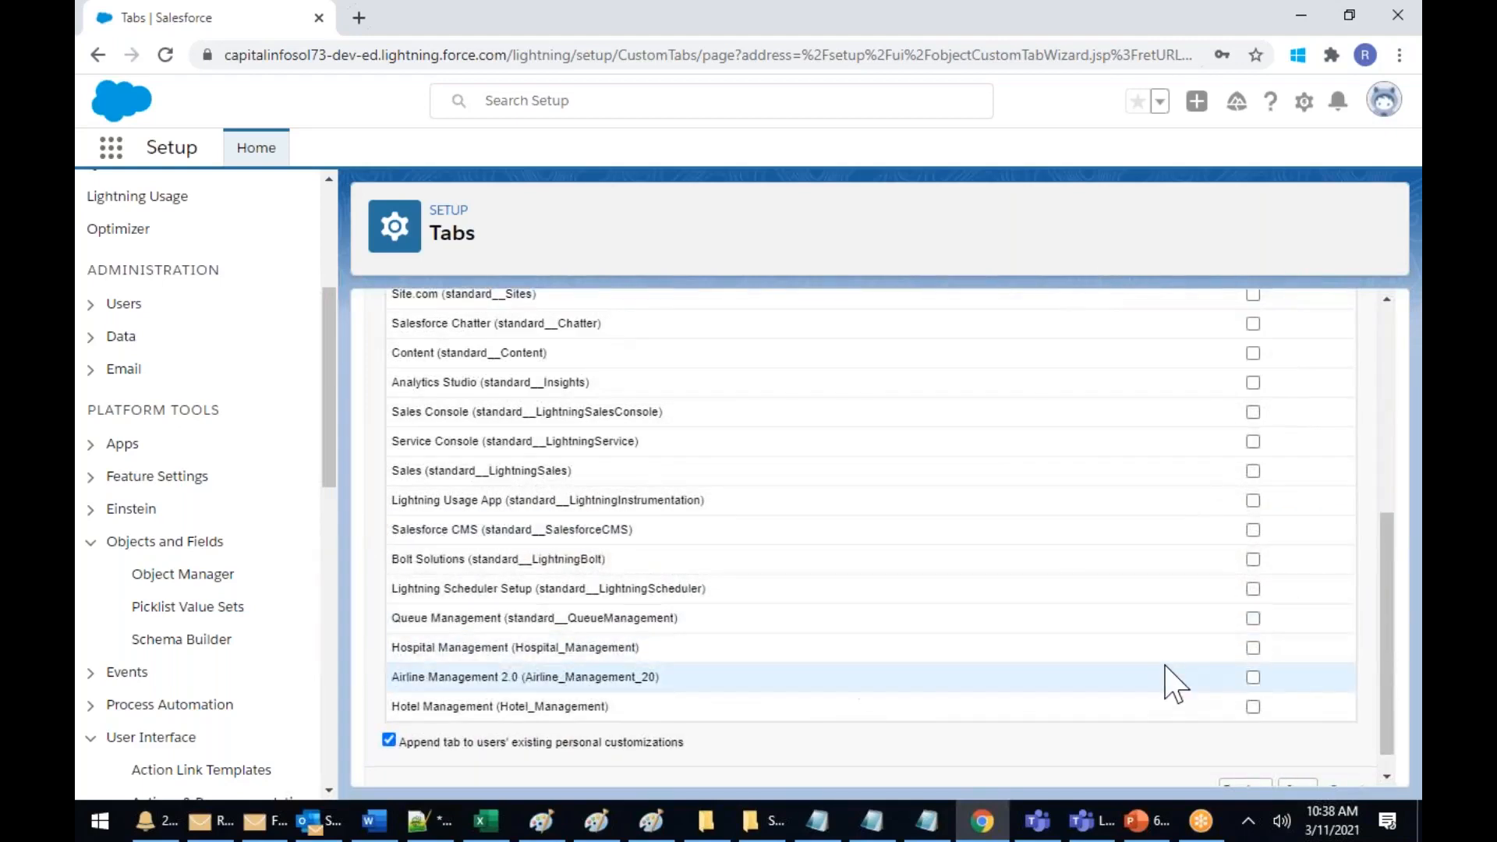
{"action": "left_click", "coordinate": [1253, 649]}
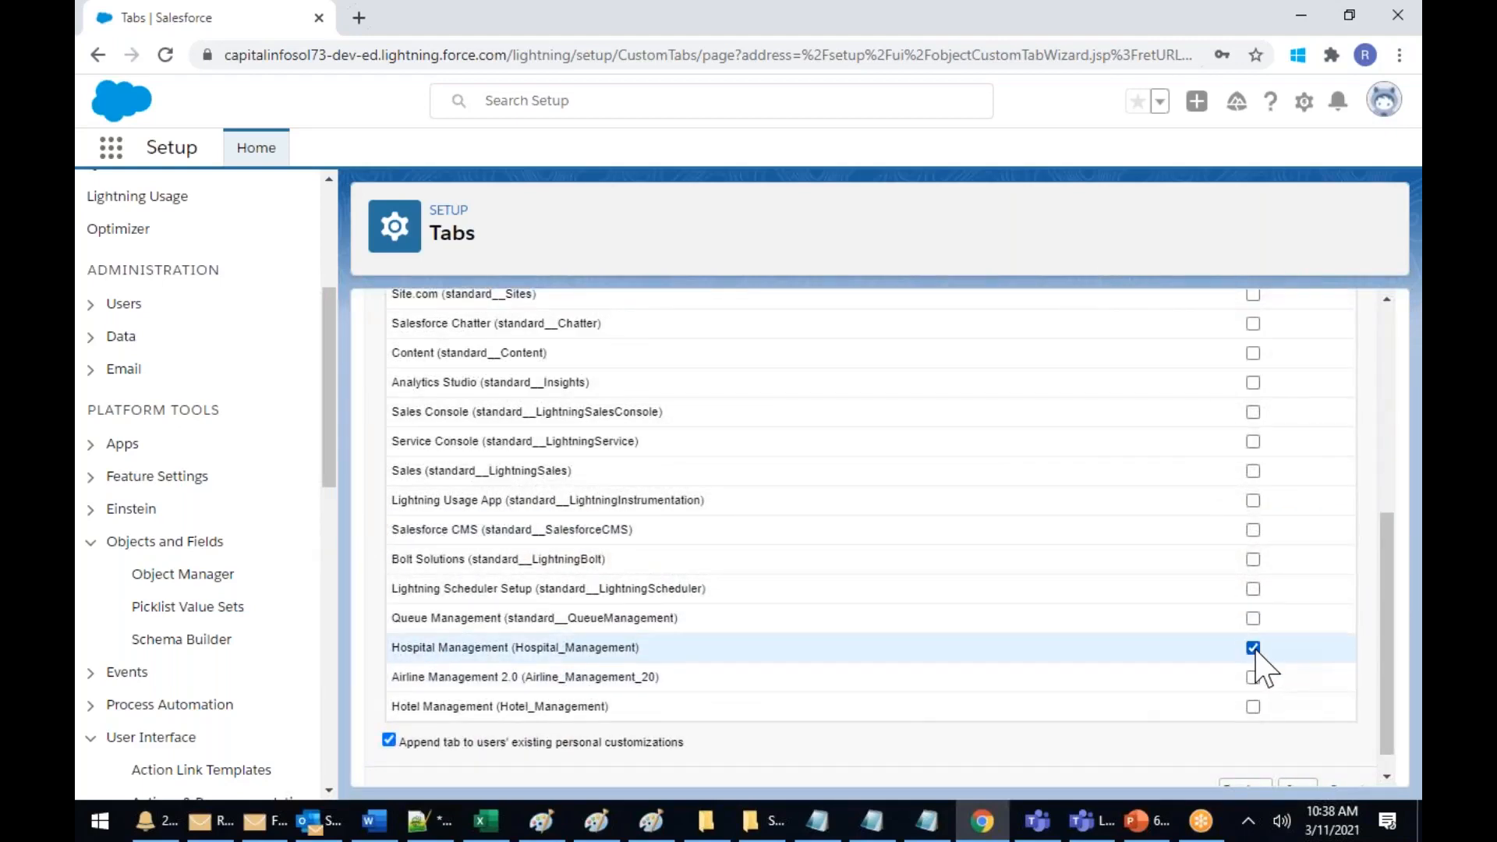
{"action": "scroll", "coordinate": [1263, 666], "scroll_direction": "down", "scroll_amount": 1}
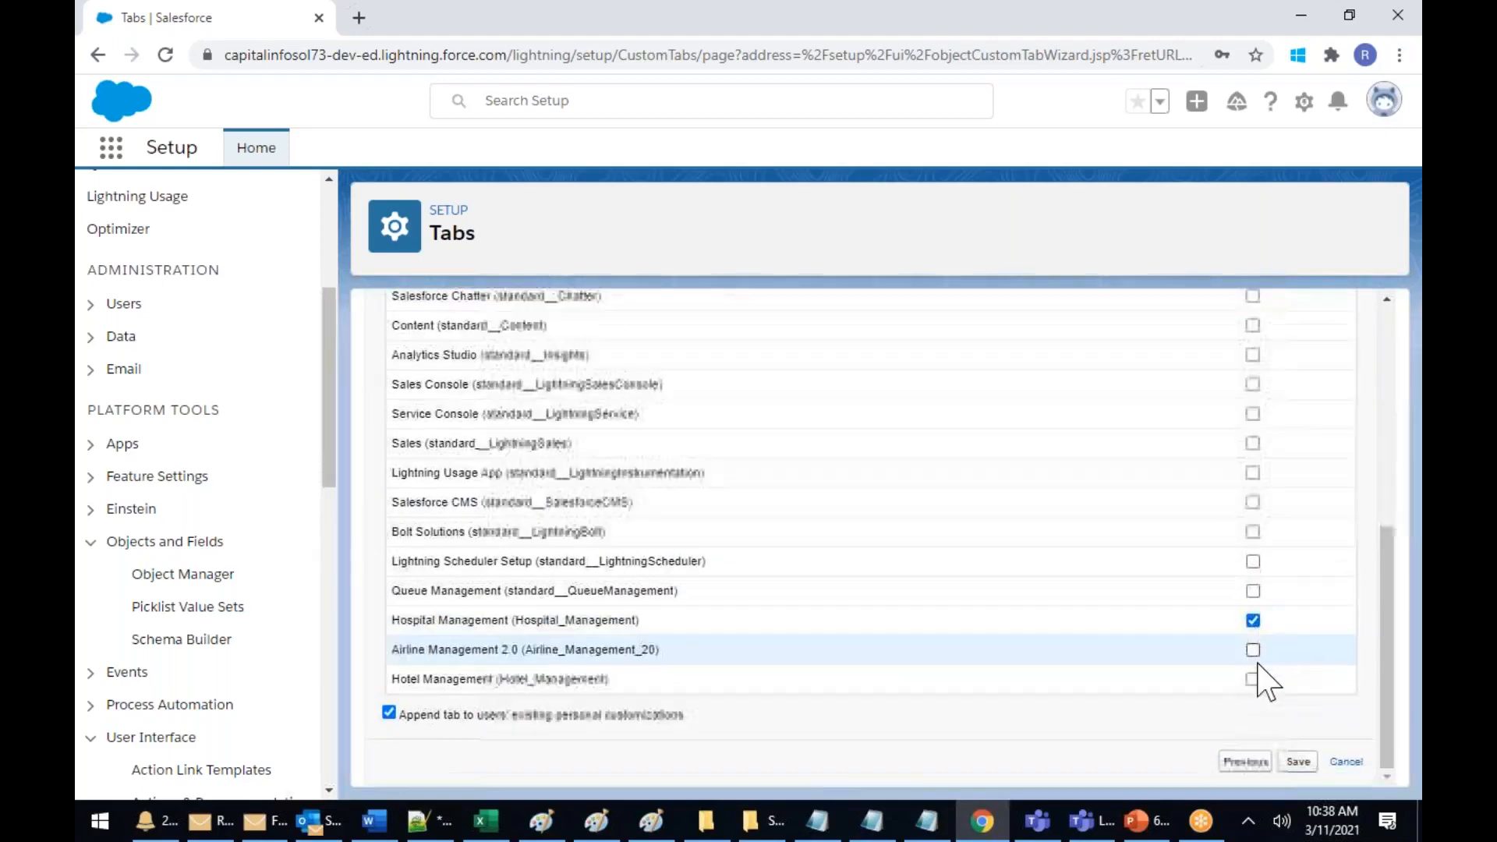
{"action": "left_click", "coordinate": [1309, 764]}
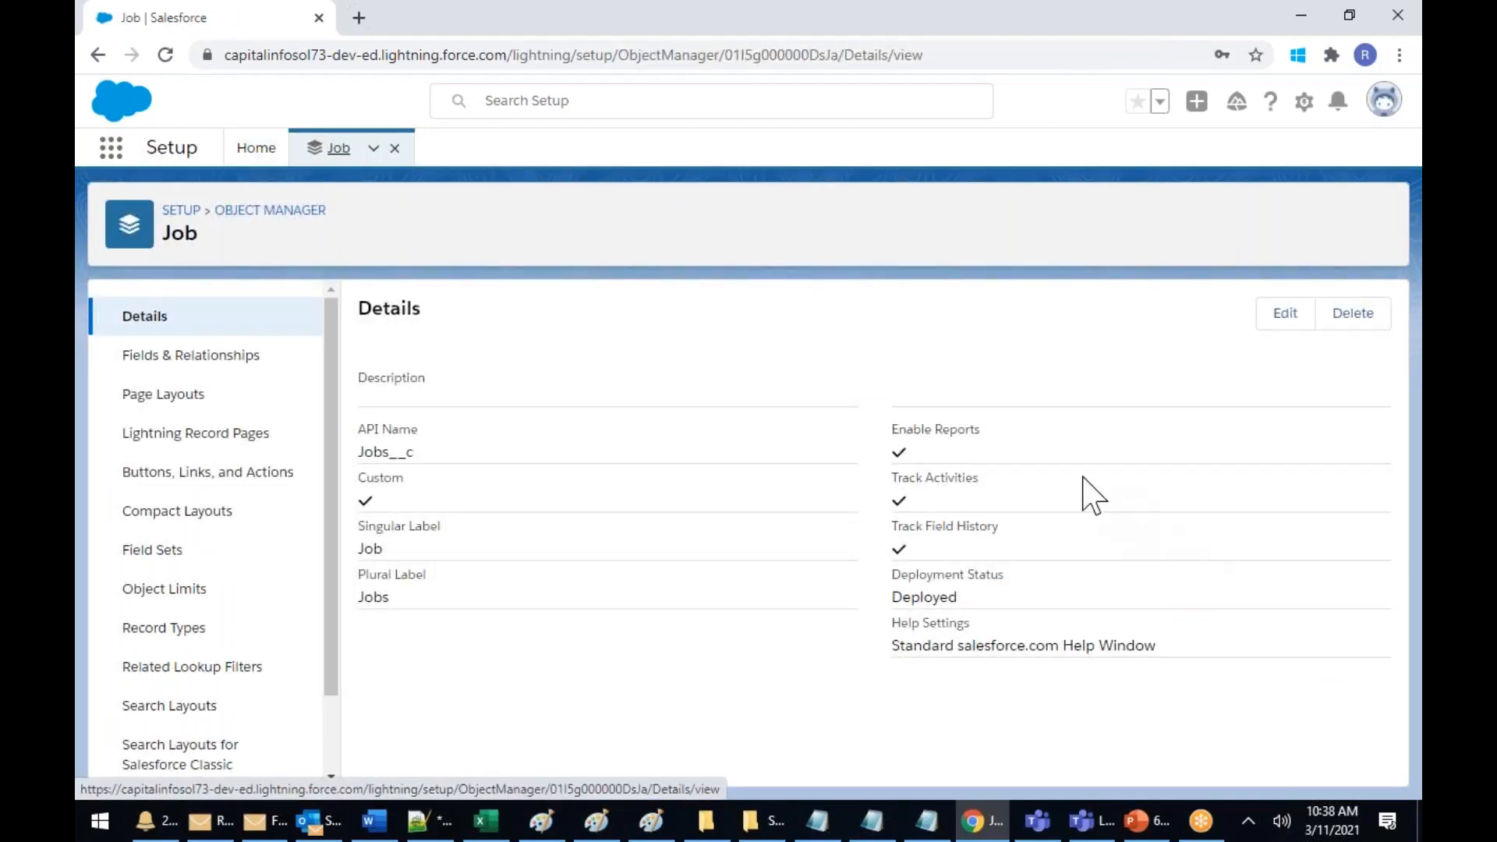
Open the Hospital Management app in a second browser tab and view its Applicants and Jobs lists
{"action": "right_click", "coordinate": [256, 160]}
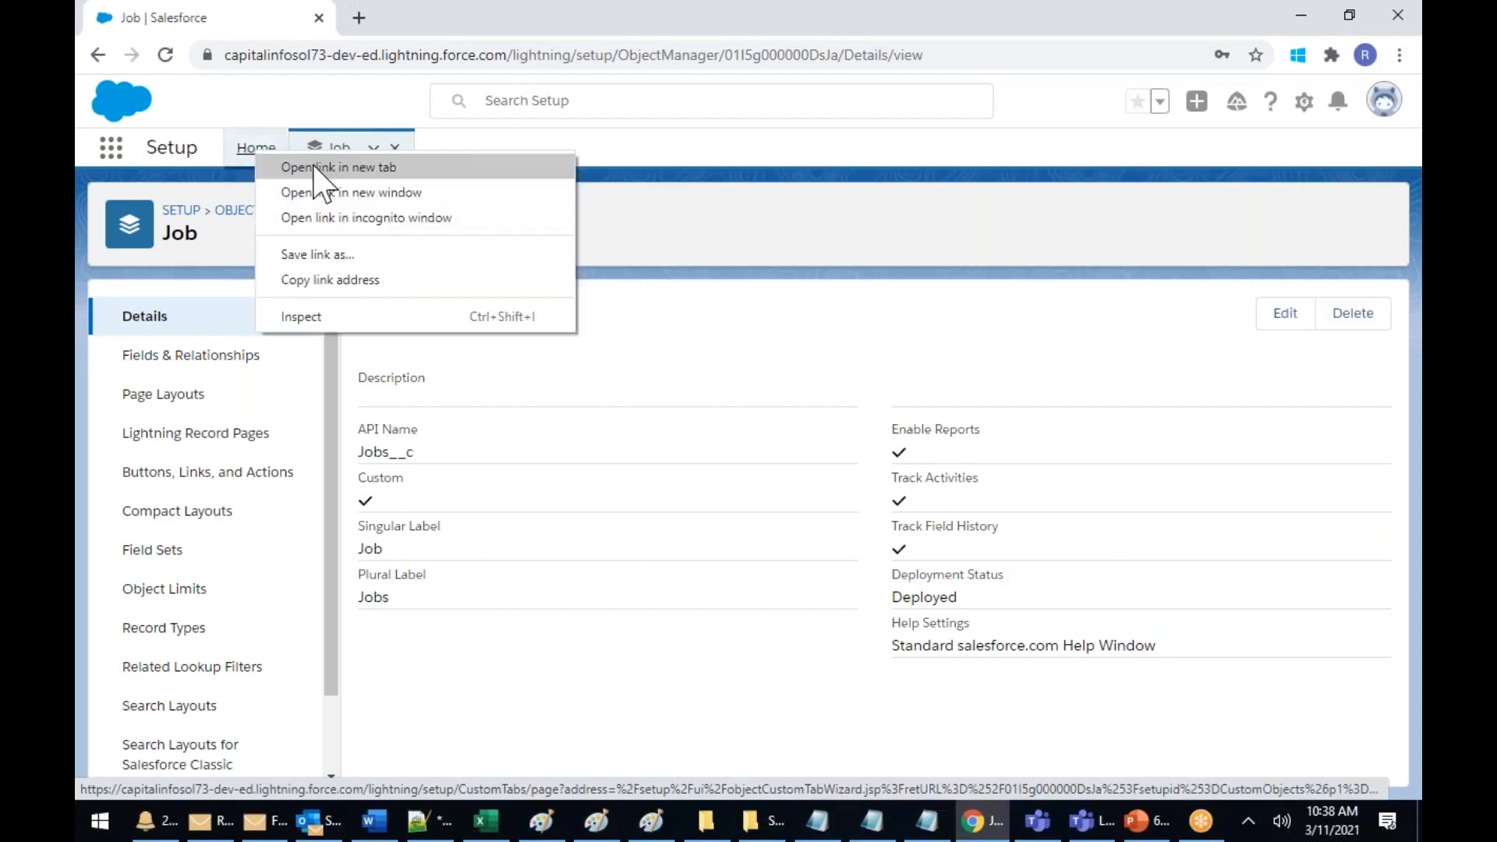
{"action": "left_click", "coordinate": [326, 166]}
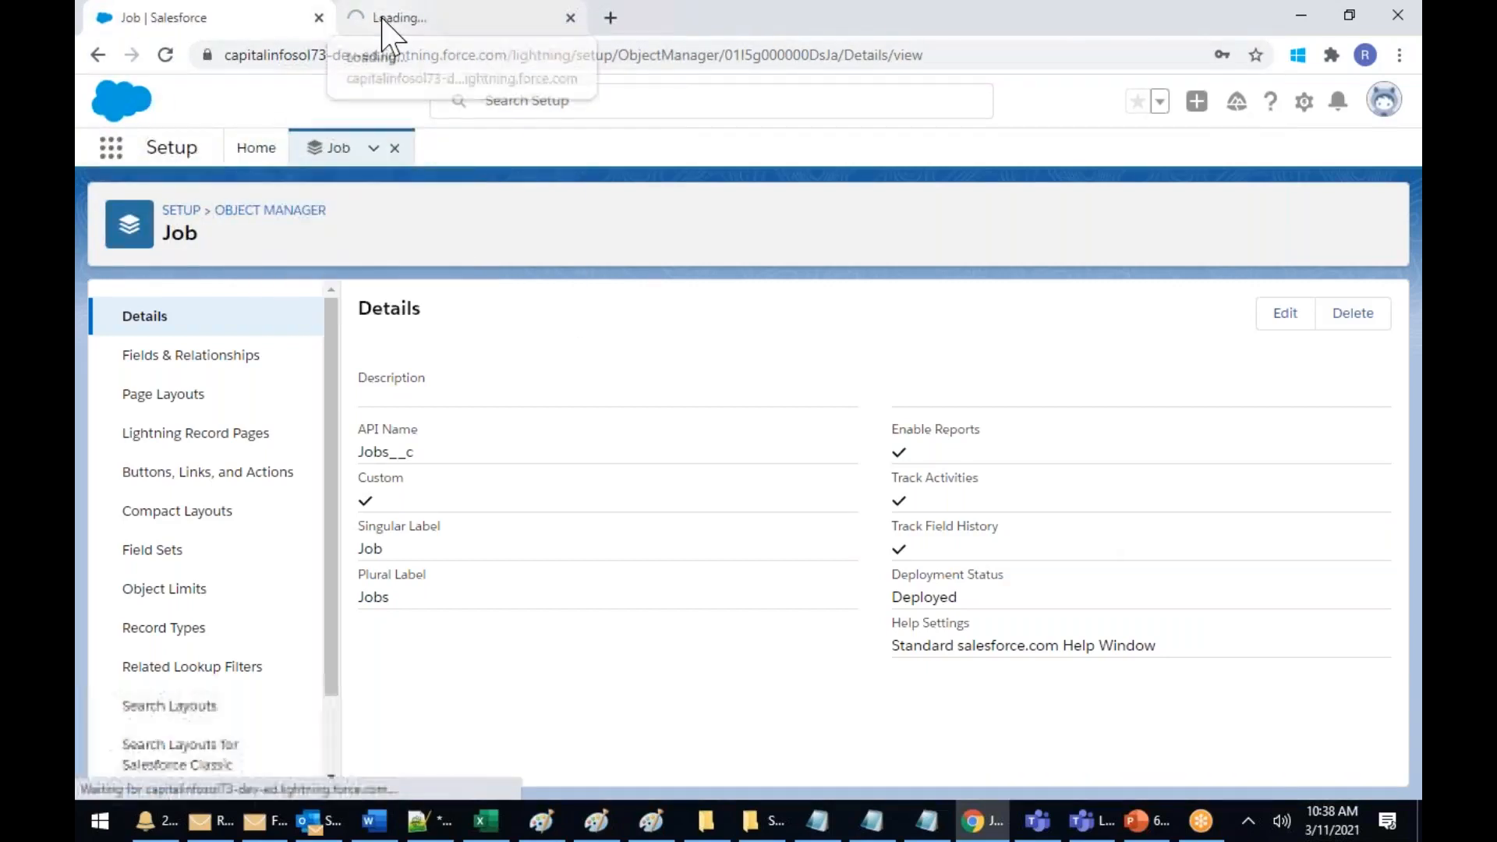
{"action": "left_click", "coordinate": [380, 24]}
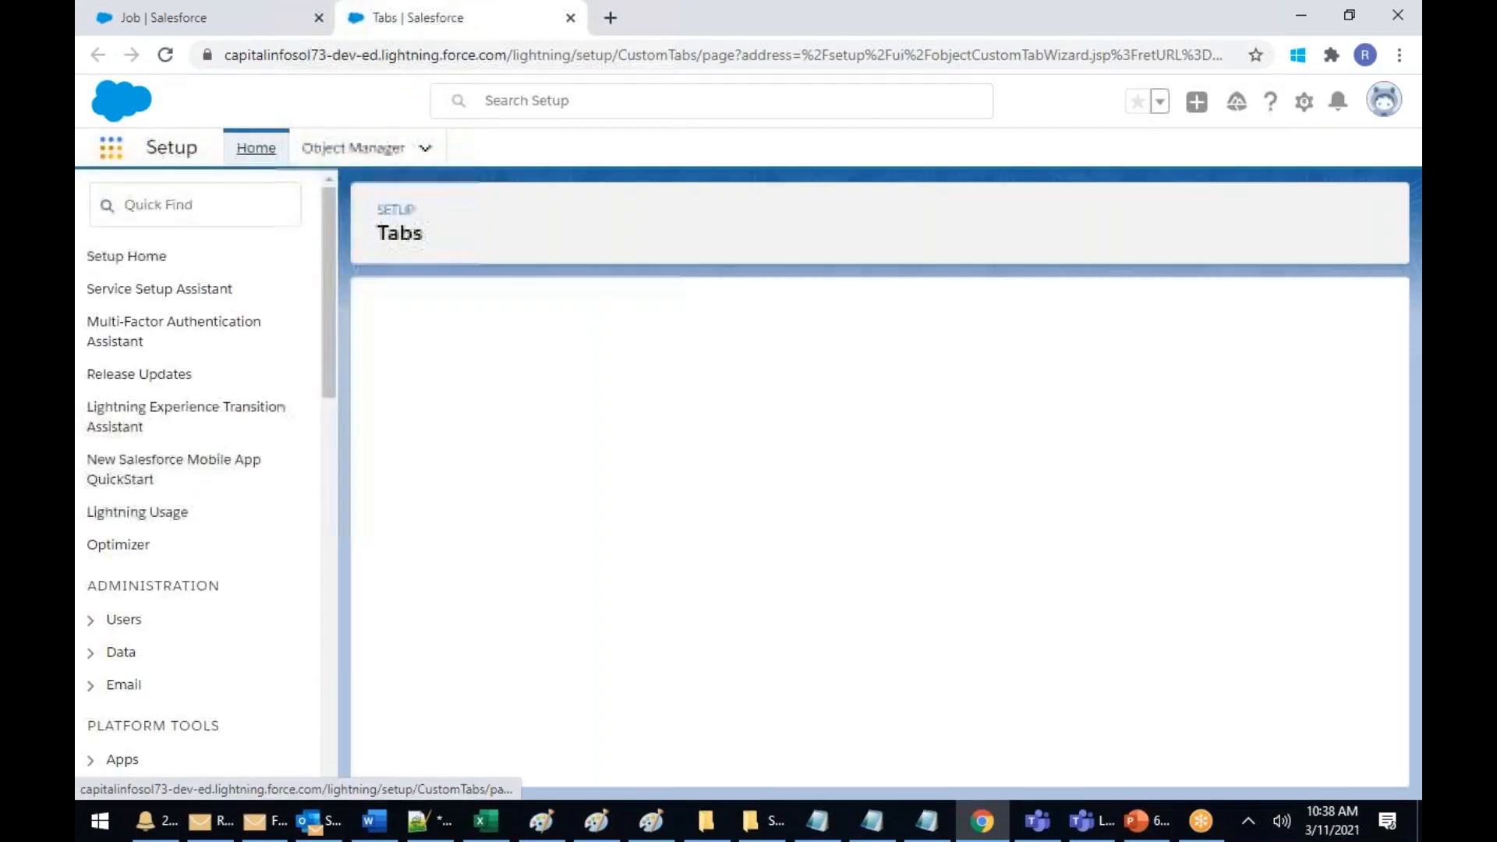
{"action": "left_click", "coordinate": [111, 147]}
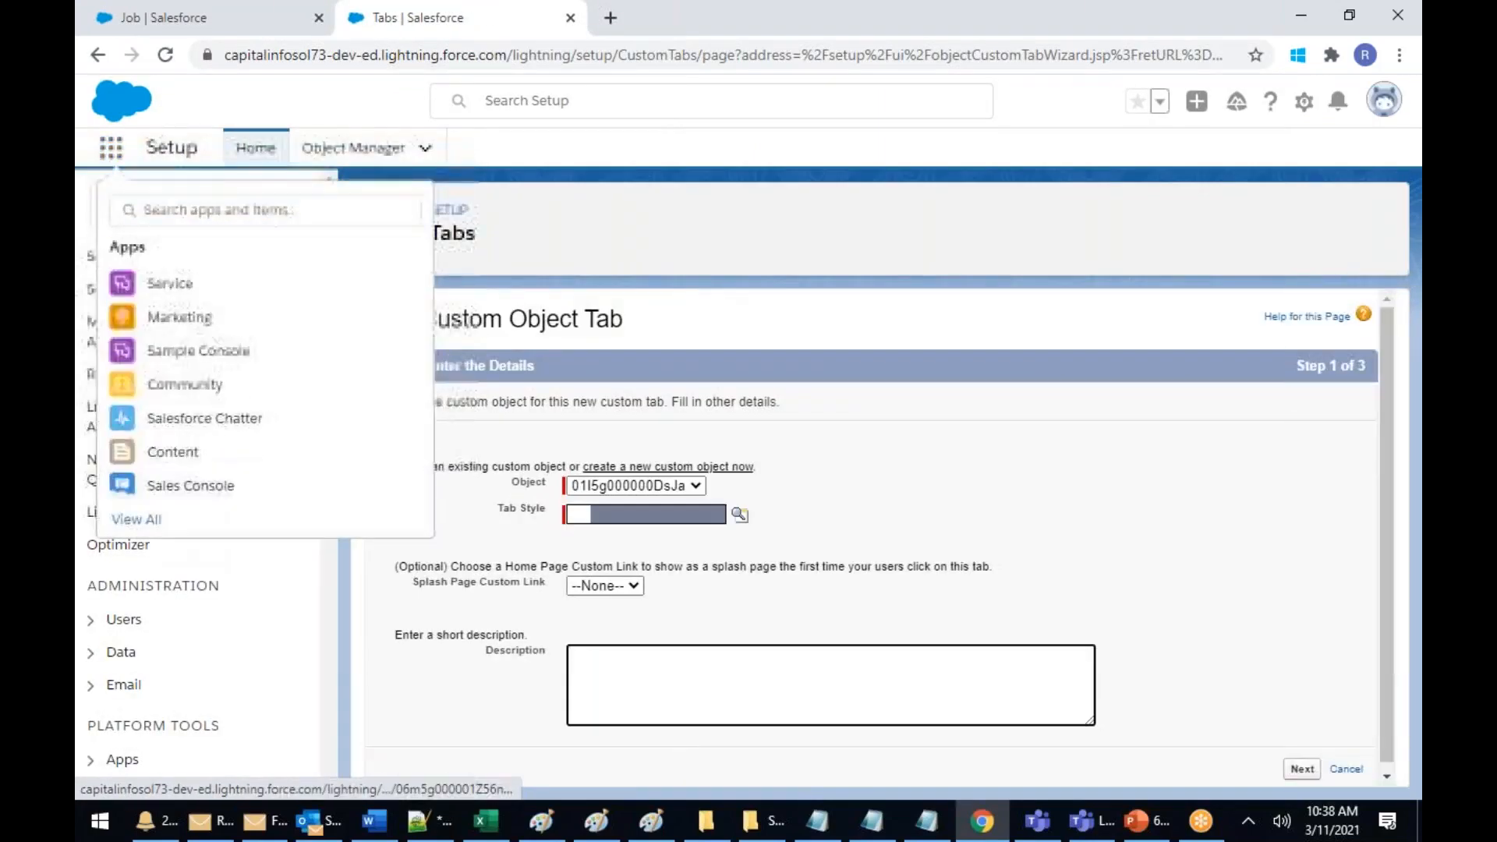
{"action": "left_click", "coordinate": [128, 518]}
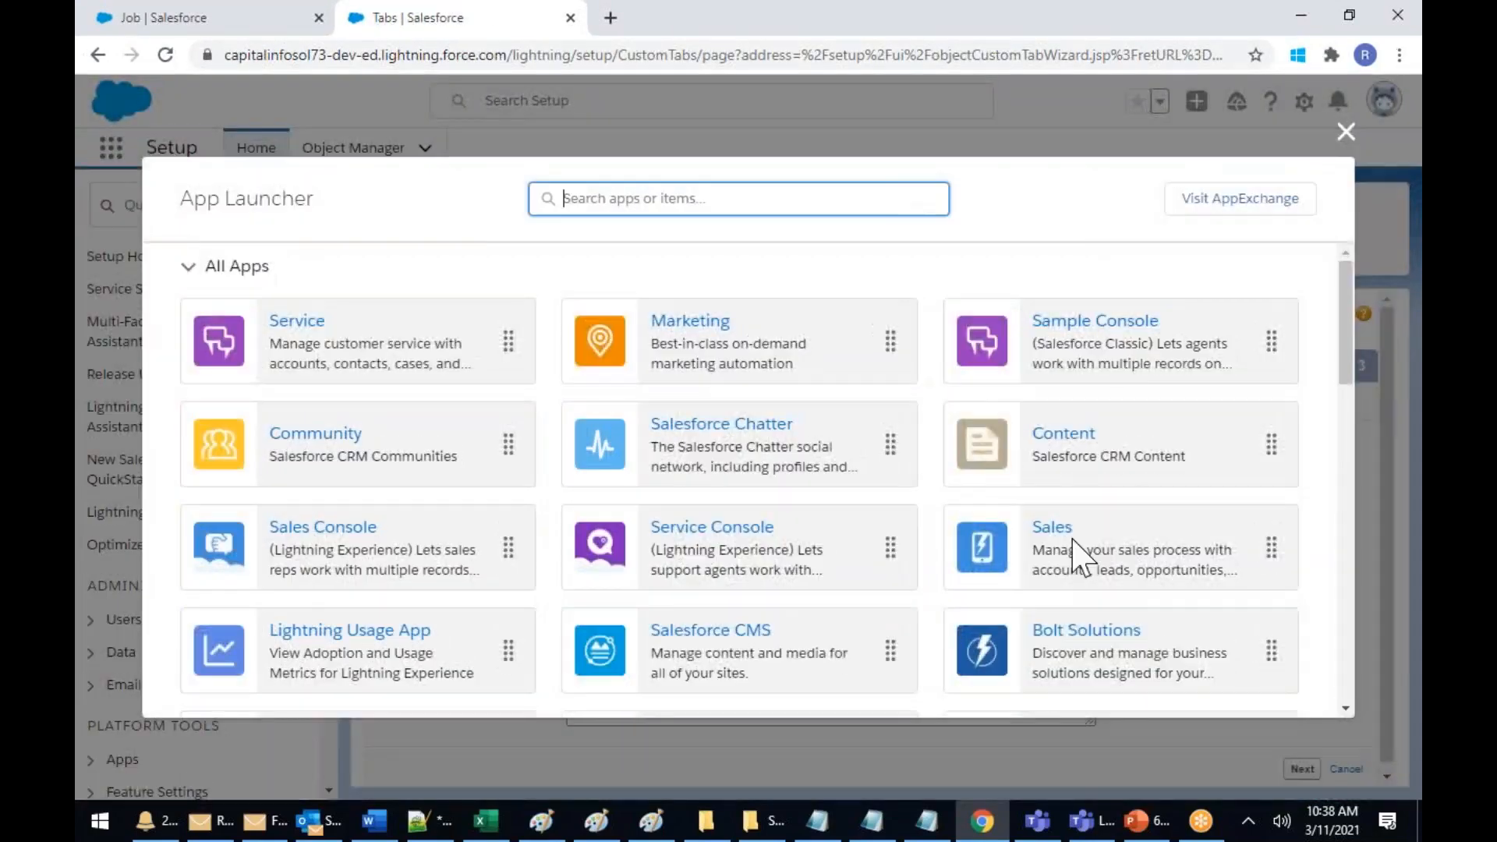
{"action": "scroll", "coordinate": [868, 603], "scroll_direction": "down", "scroll_amount": 2}
{"action": "left_click", "coordinate": [769, 535]}
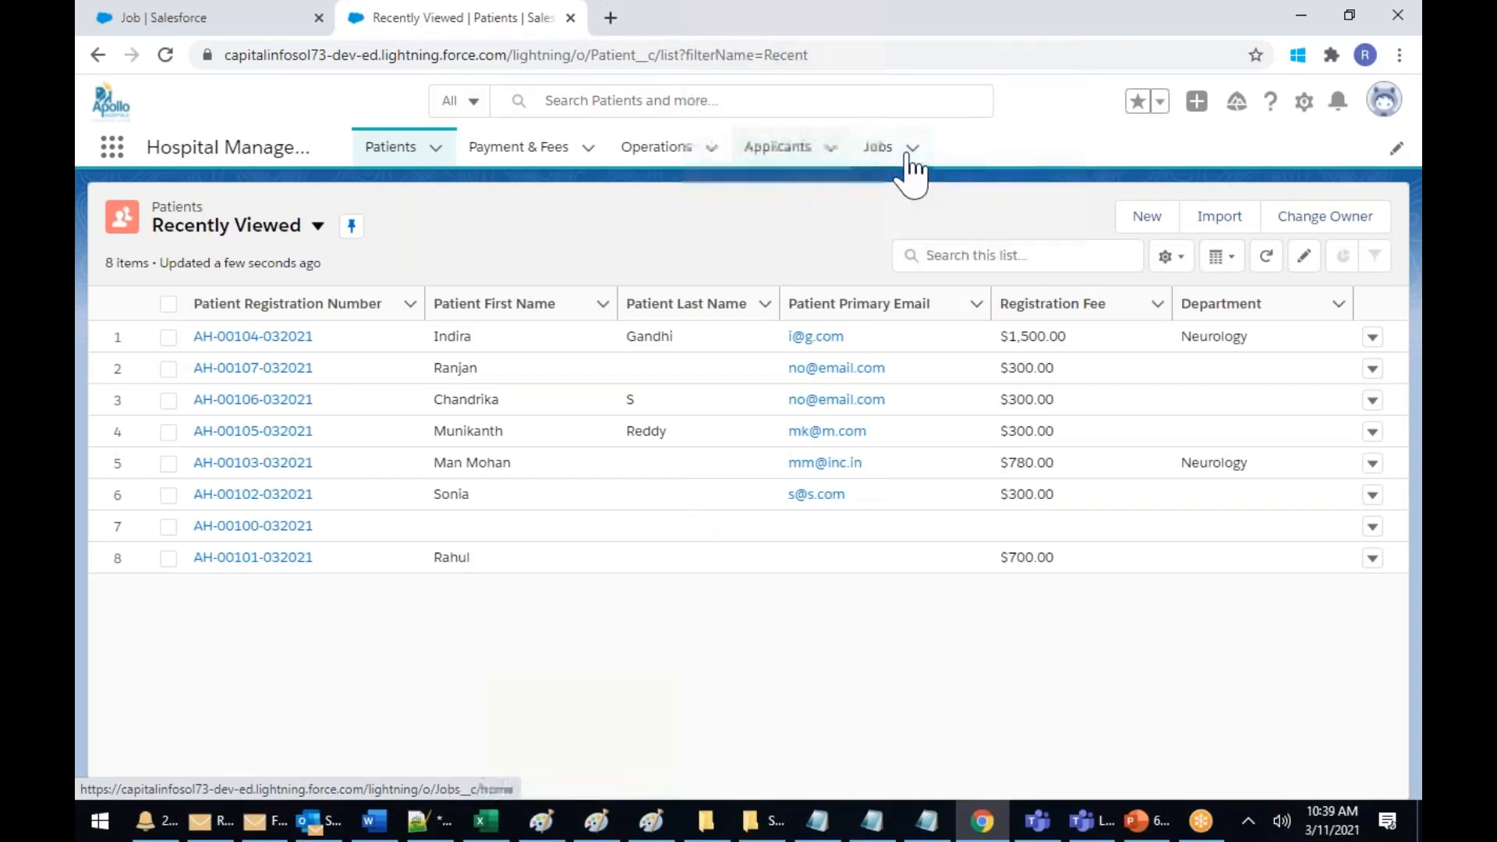
{"action": "left_click", "coordinate": [777, 149]}
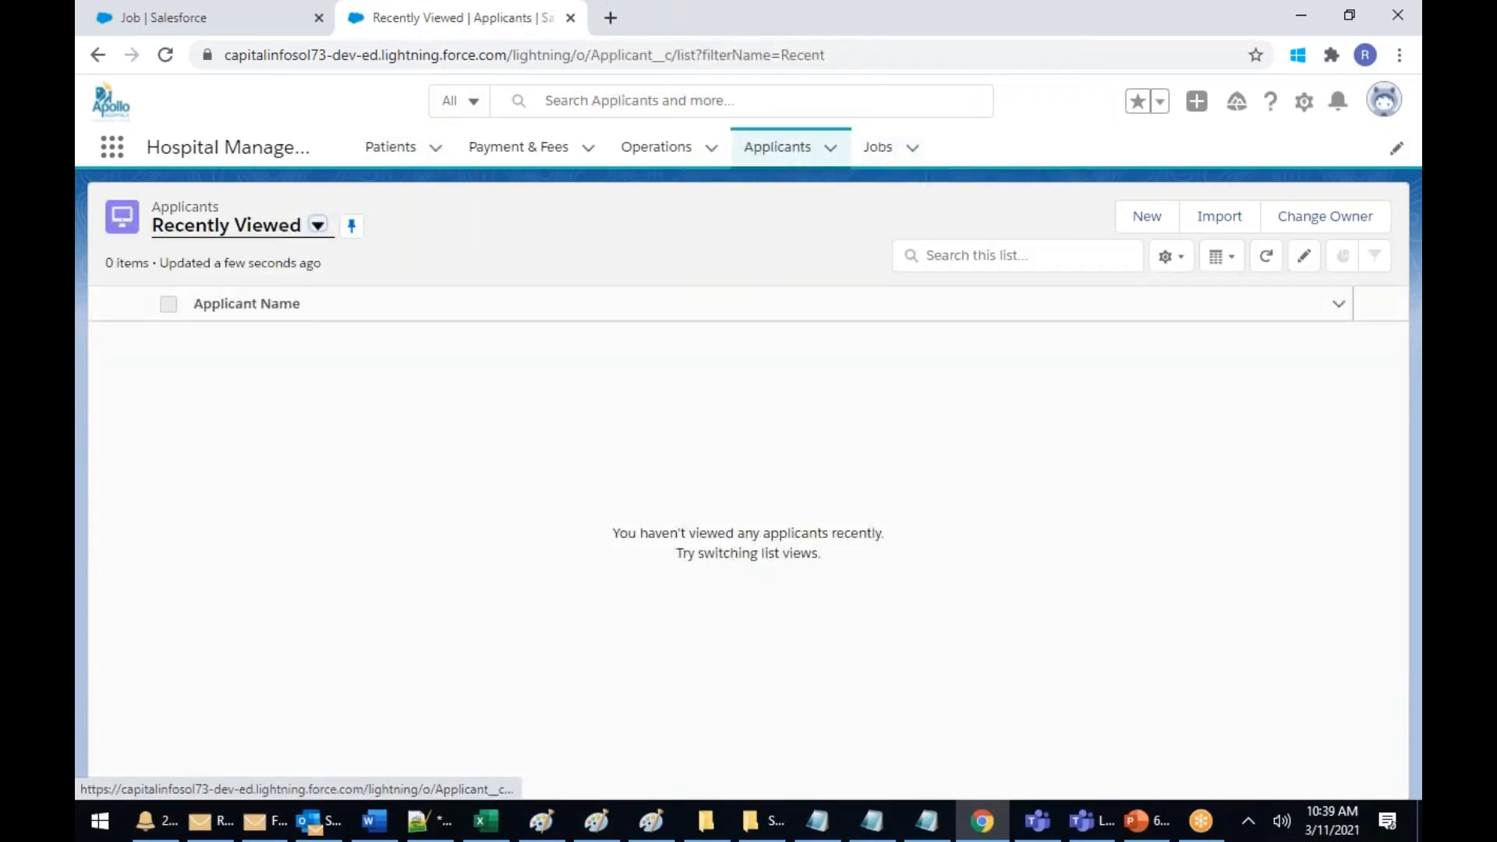
{"action": "left_click", "coordinate": [893, 148]}
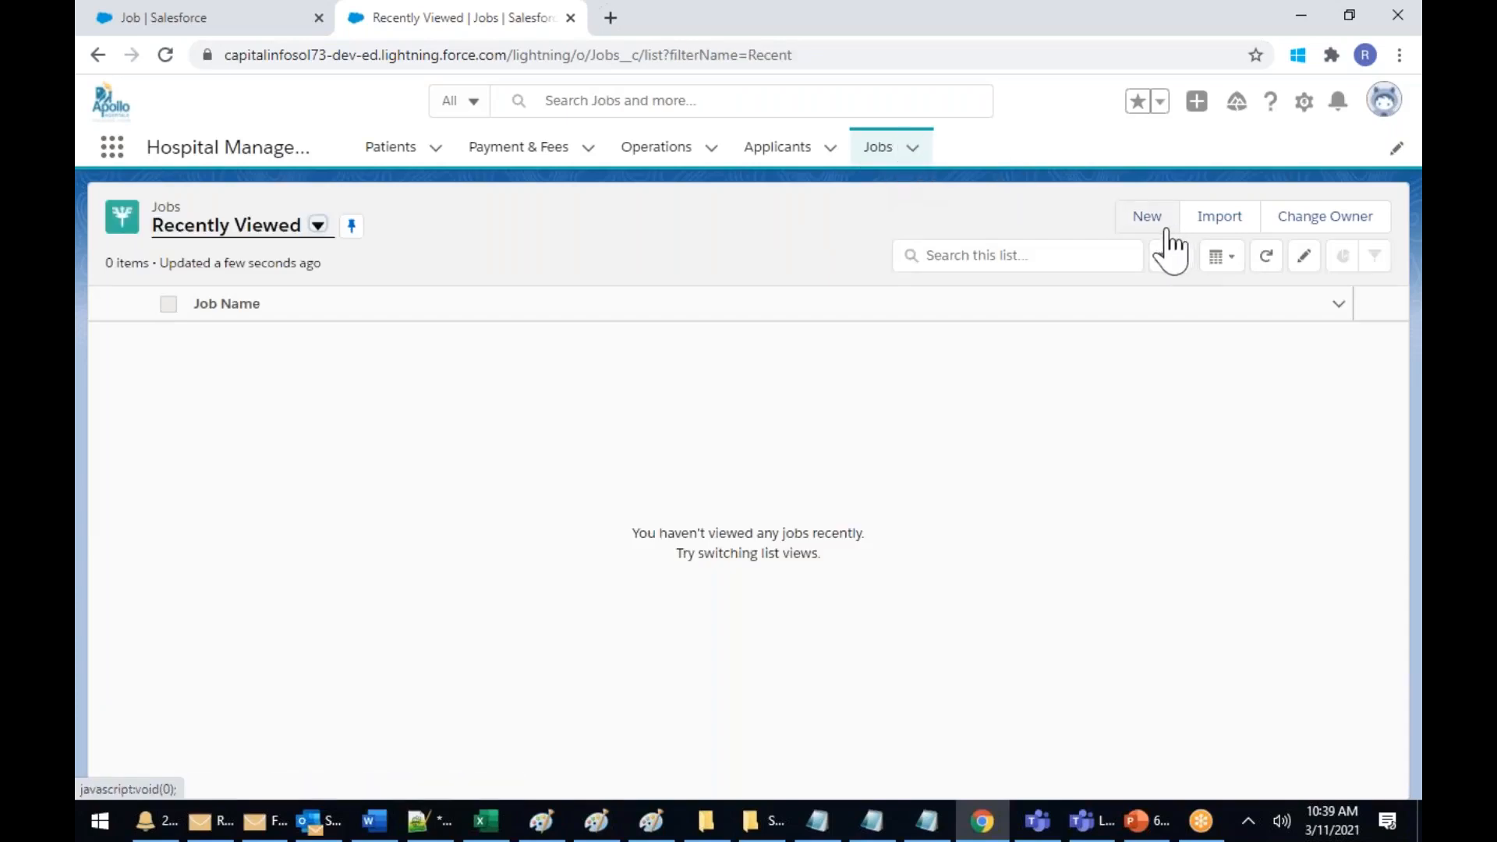
Return to Setup in the first browser tab and start a new custom object from Object Manager
{"action": "left_click", "coordinate": [237, 24]}
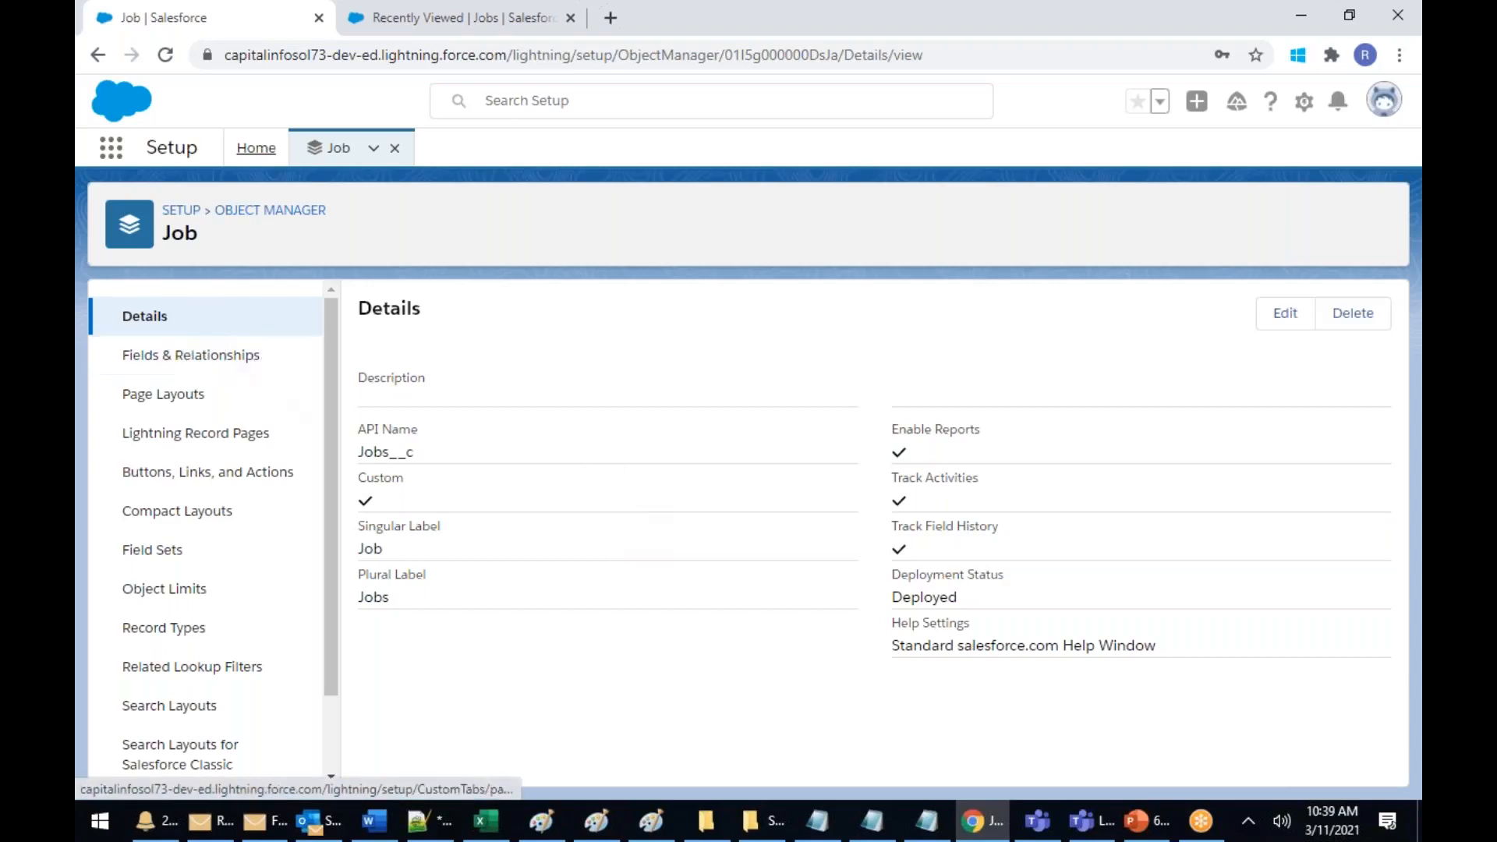
{"action": "left_click", "coordinate": [197, 212]}
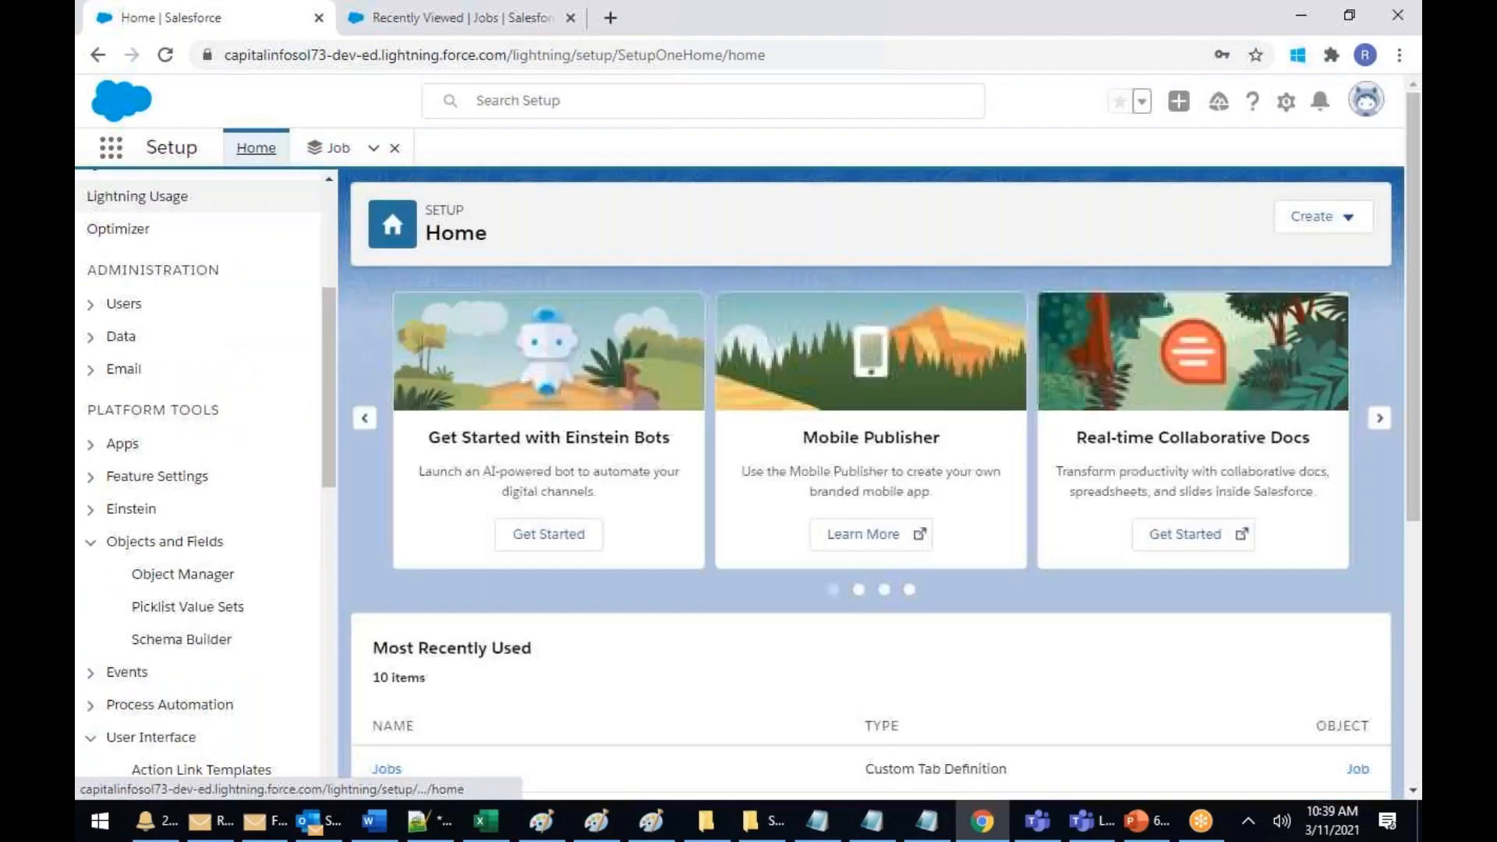
{"action": "left_click", "coordinate": [1317, 226]}
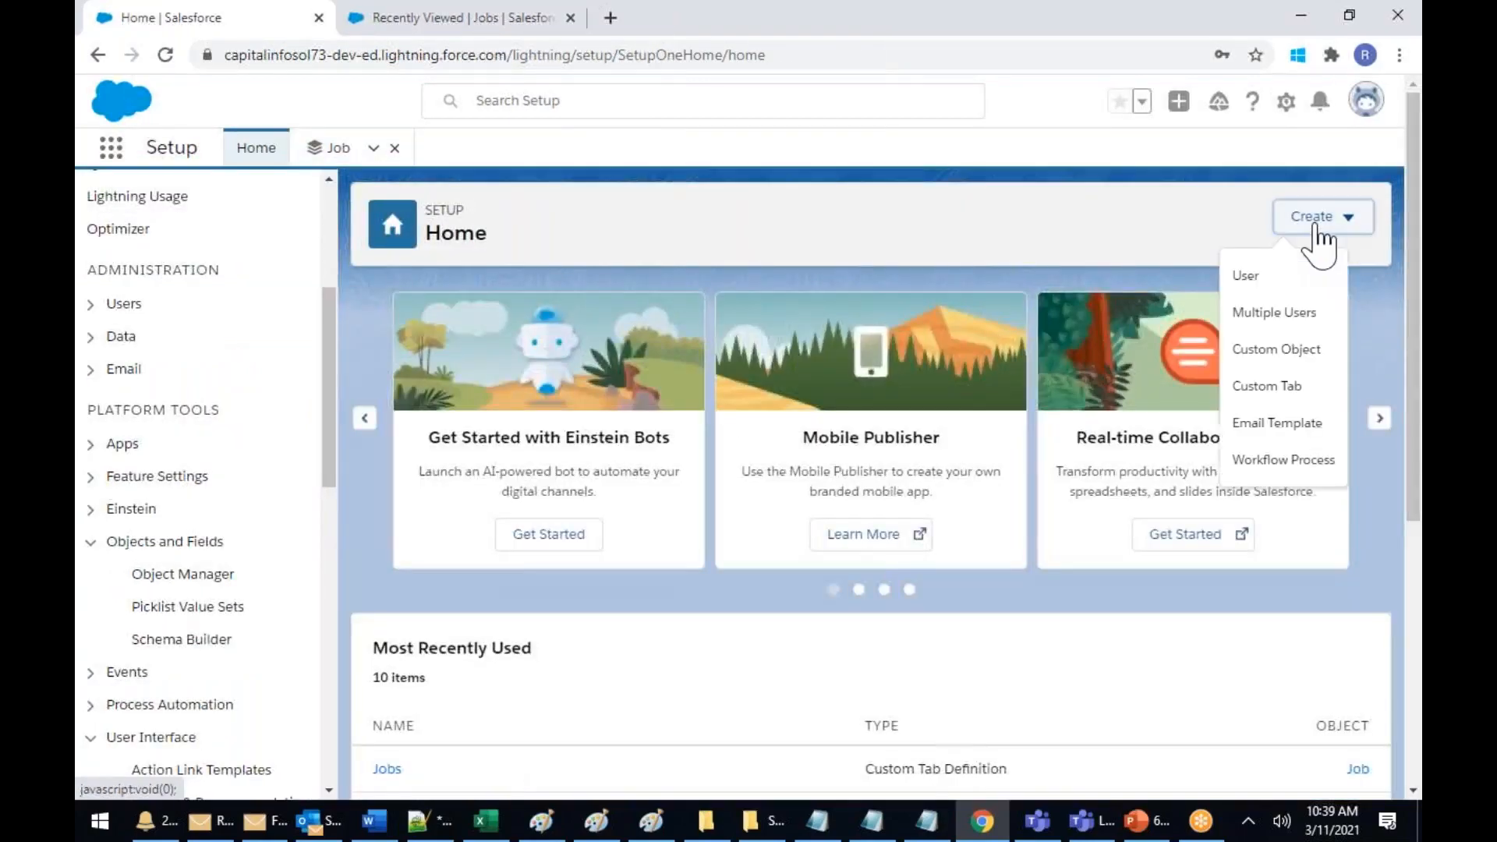
{"action": "left_click", "coordinate": [179, 574]}
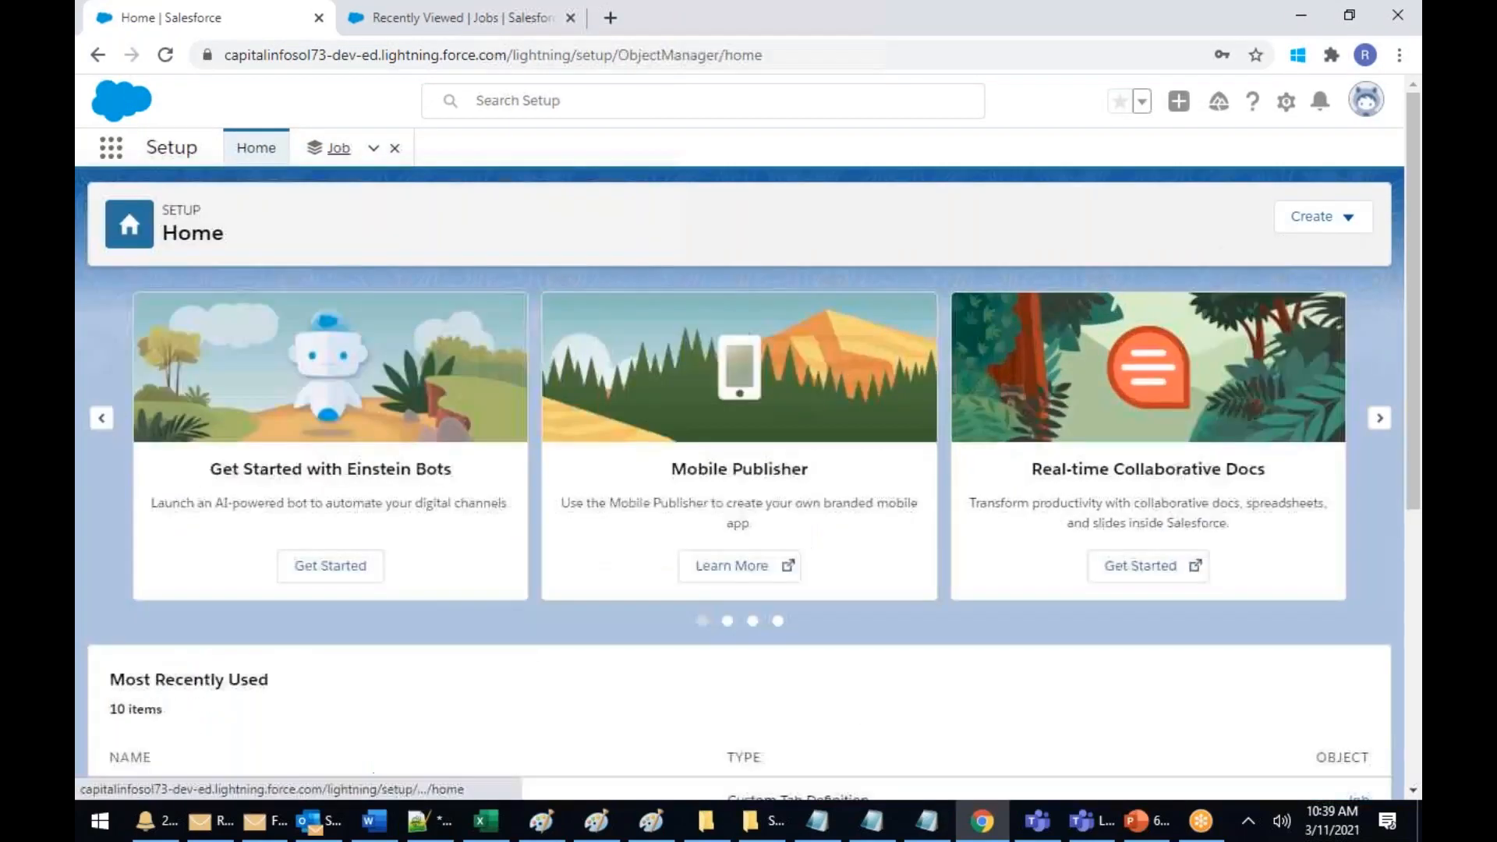
{"action": "left_click", "coordinate": [1334, 231]}
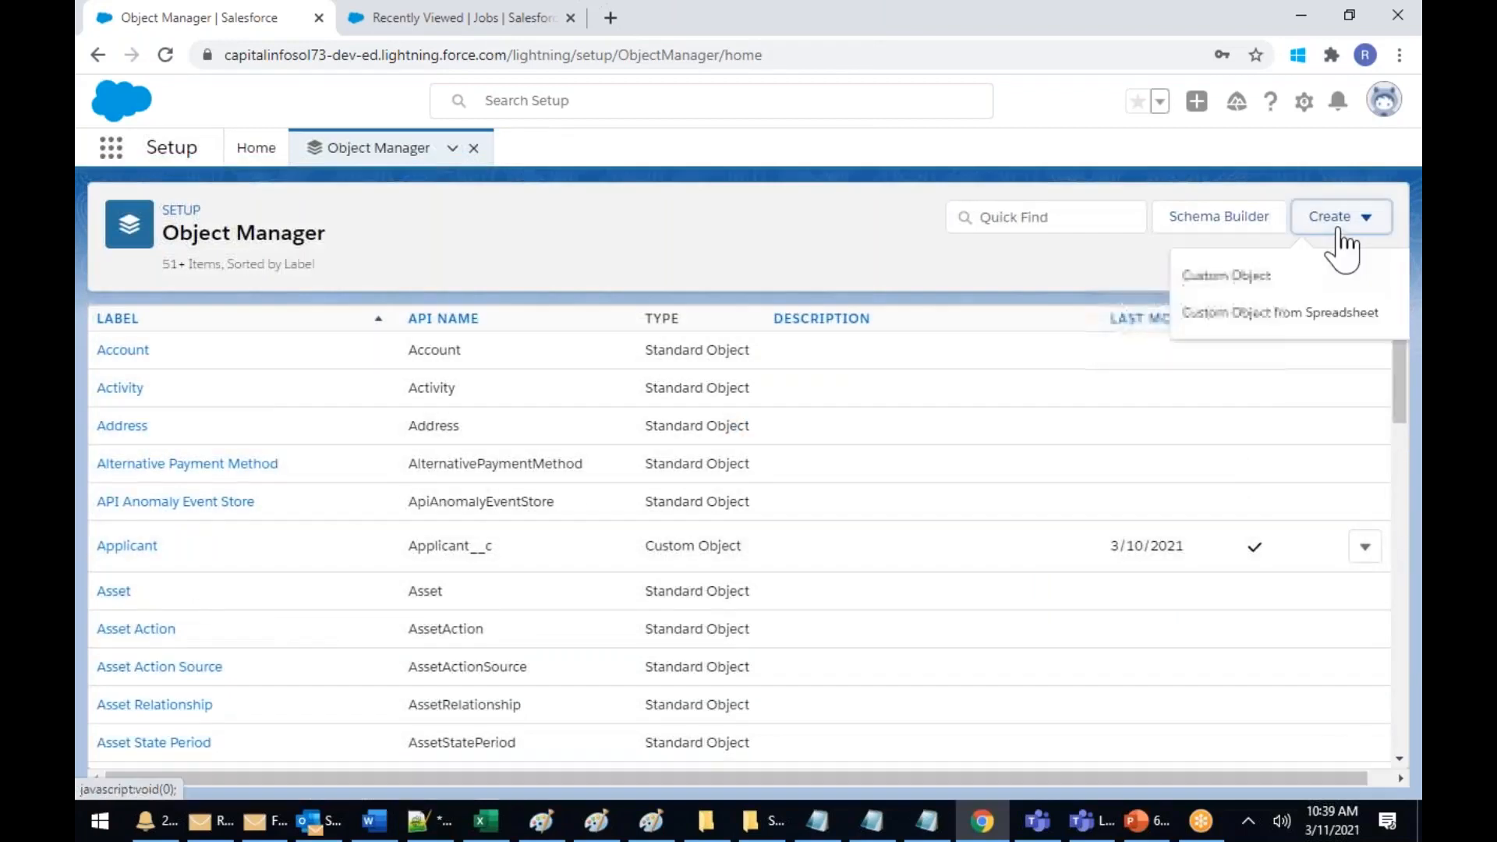
{"action": "left_click", "coordinate": [1230, 279]}
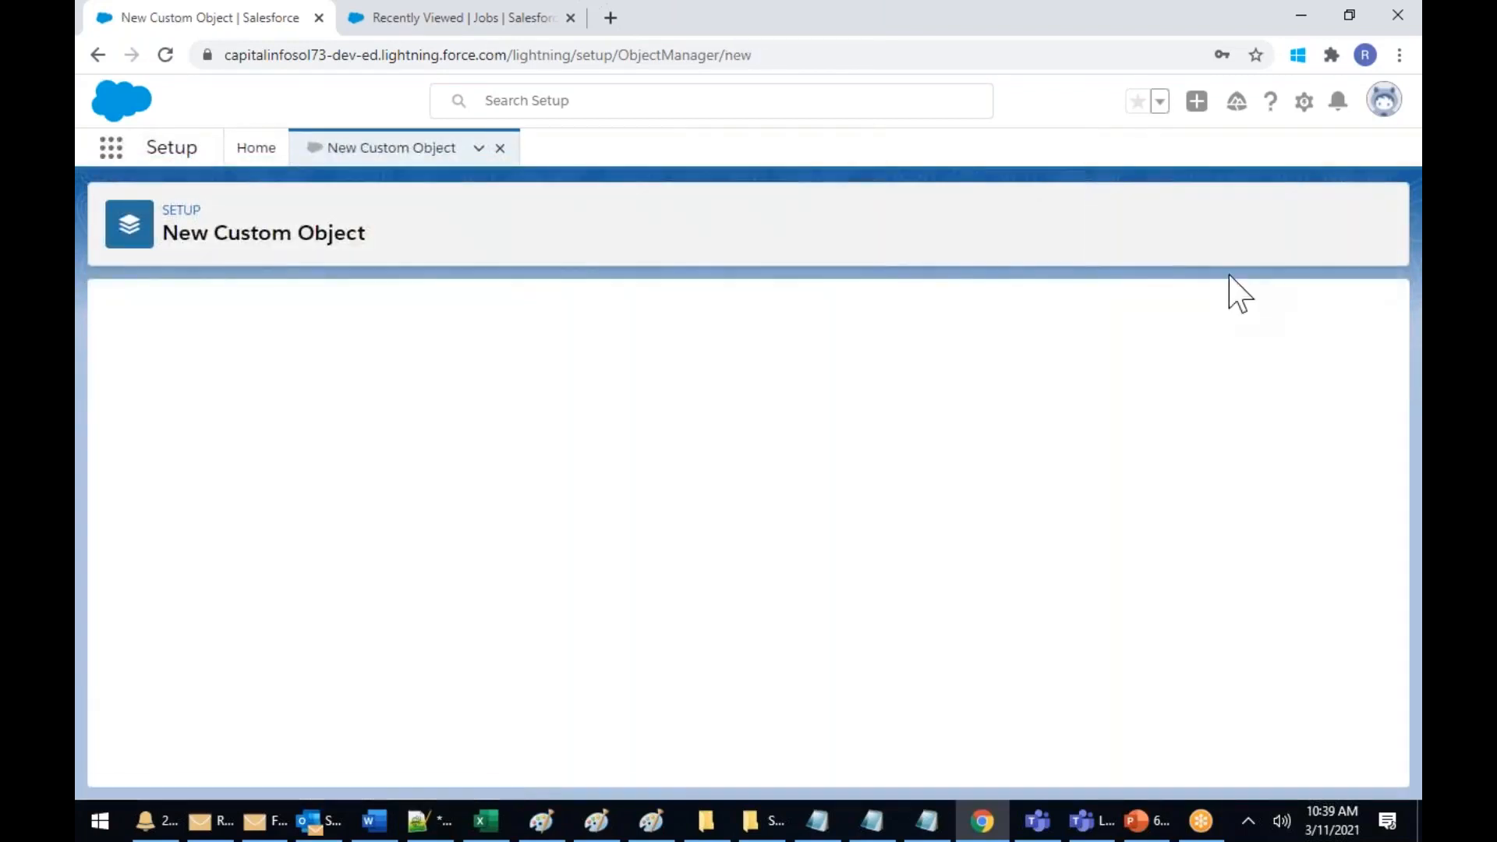
Enter Application as the new object's label and ApplicationS as its plural label
{"action": "left_click", "coordinate": [399, 486]}
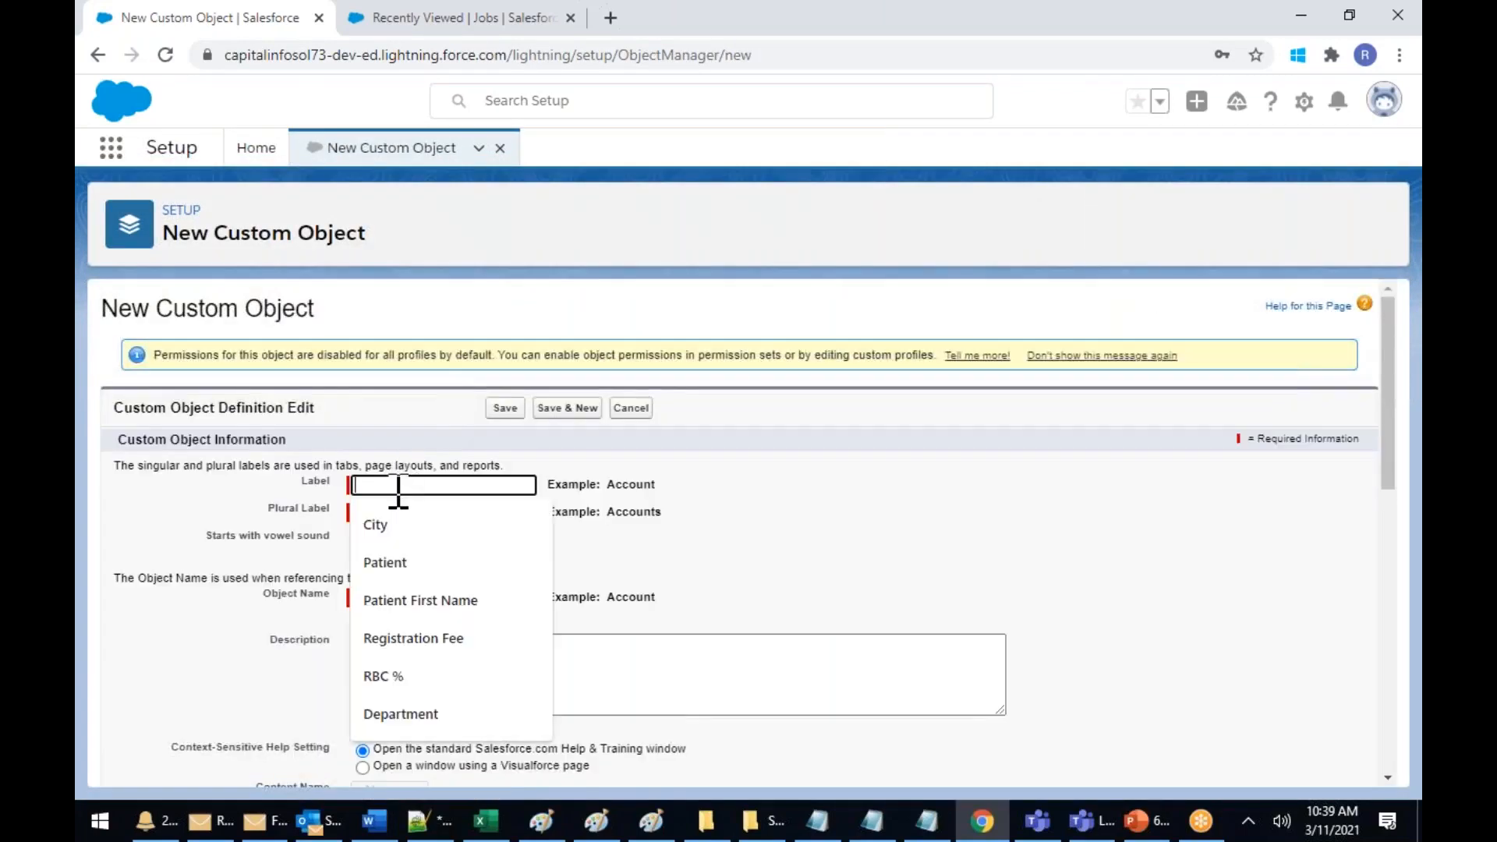
{"action": "type", "text": "A"}
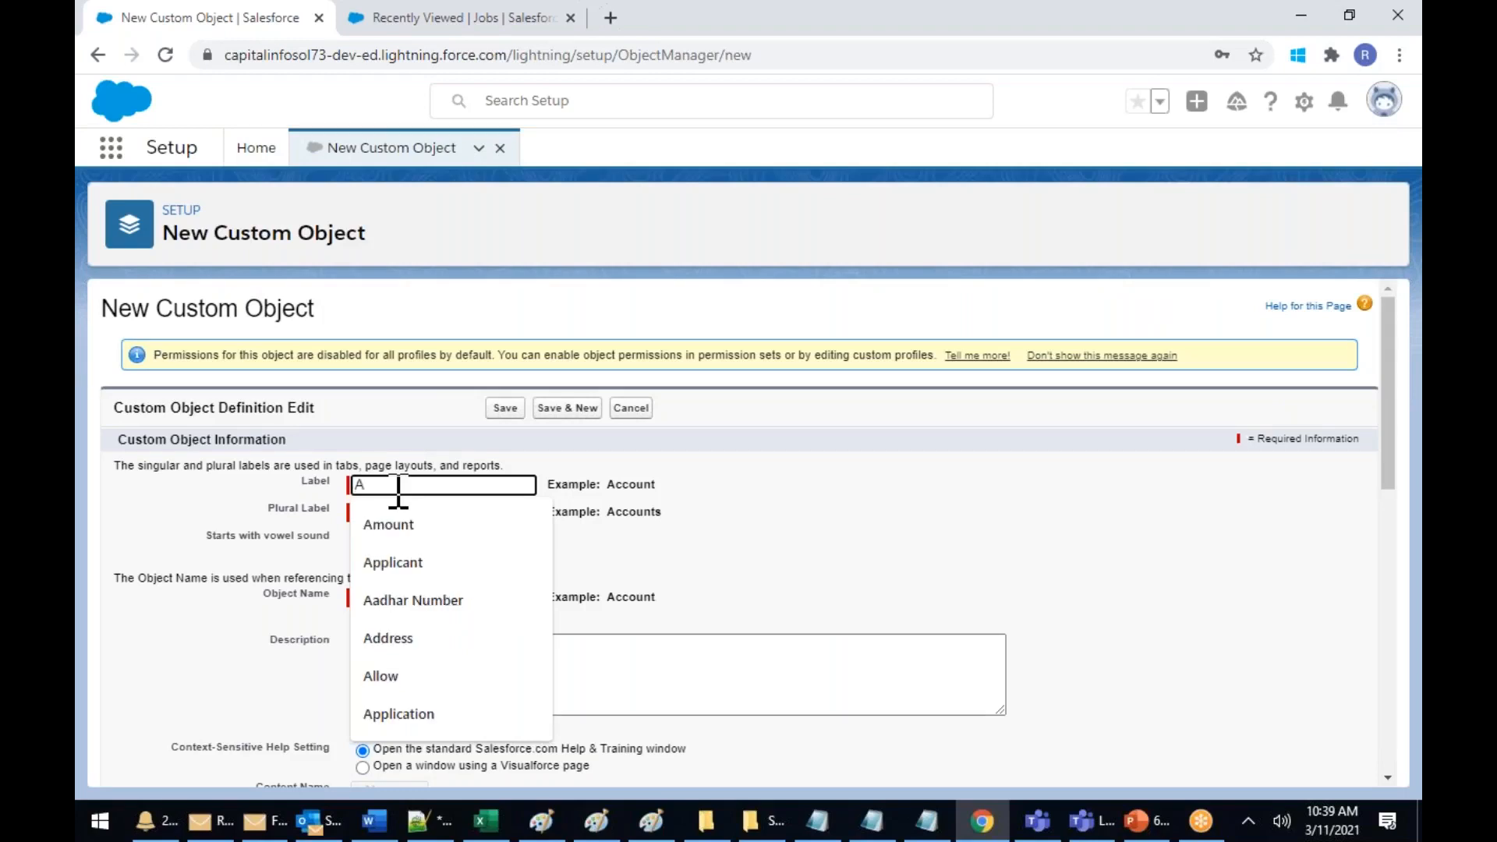
{"action": "type", "text": "PPLICATION"}
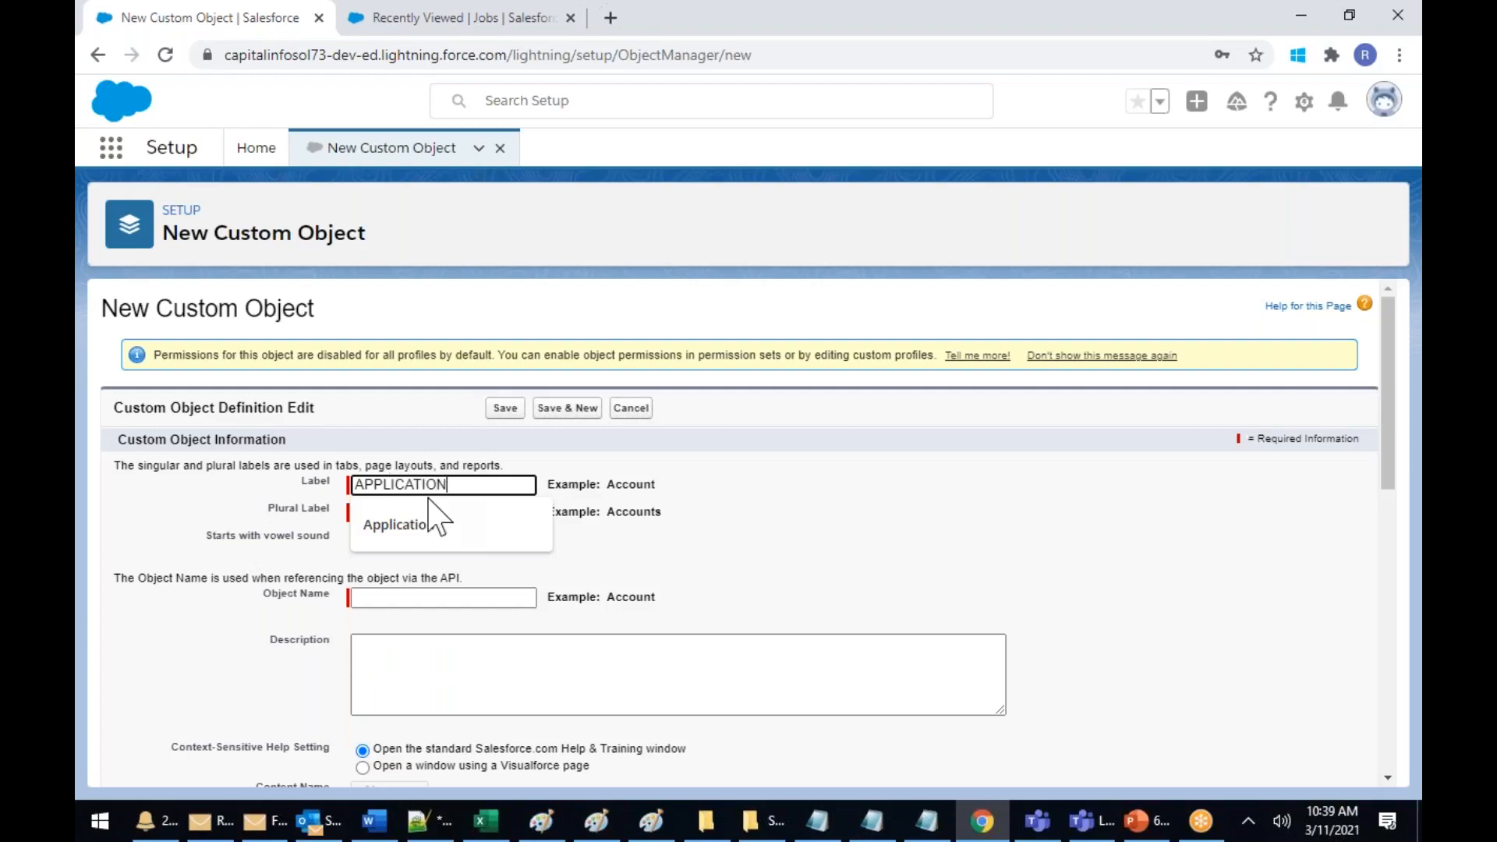
{"action": "left_click", "coordinate": [405, 525]}
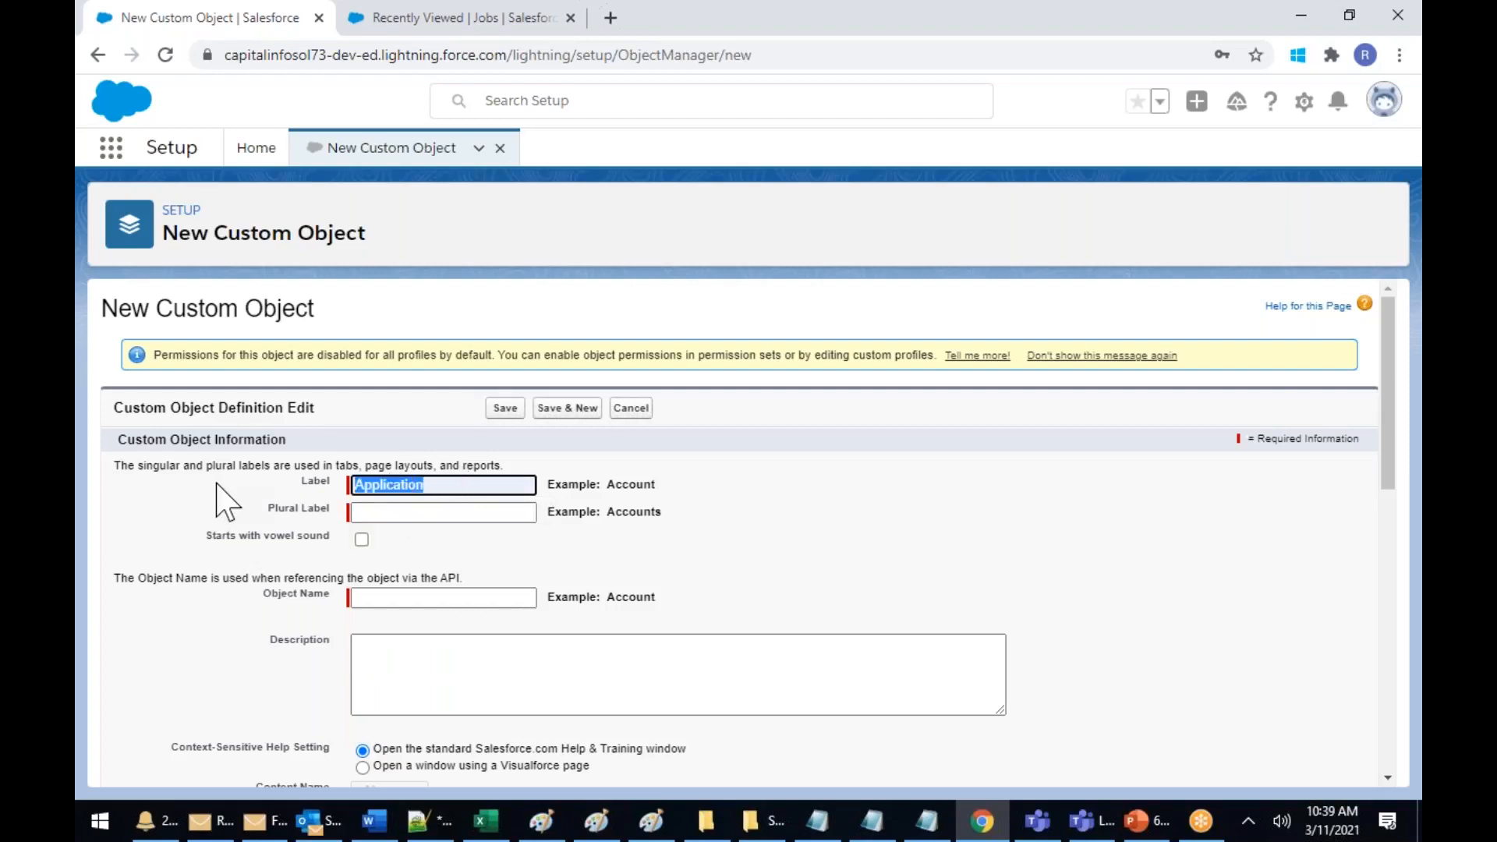
{"action": "left_click", "coordinate": [392, 515]}
{"action": "type", "text": "Application"}
{"action": "type", "text": "S"}
{"action": "left_click", "coordinate": [762, 556]}
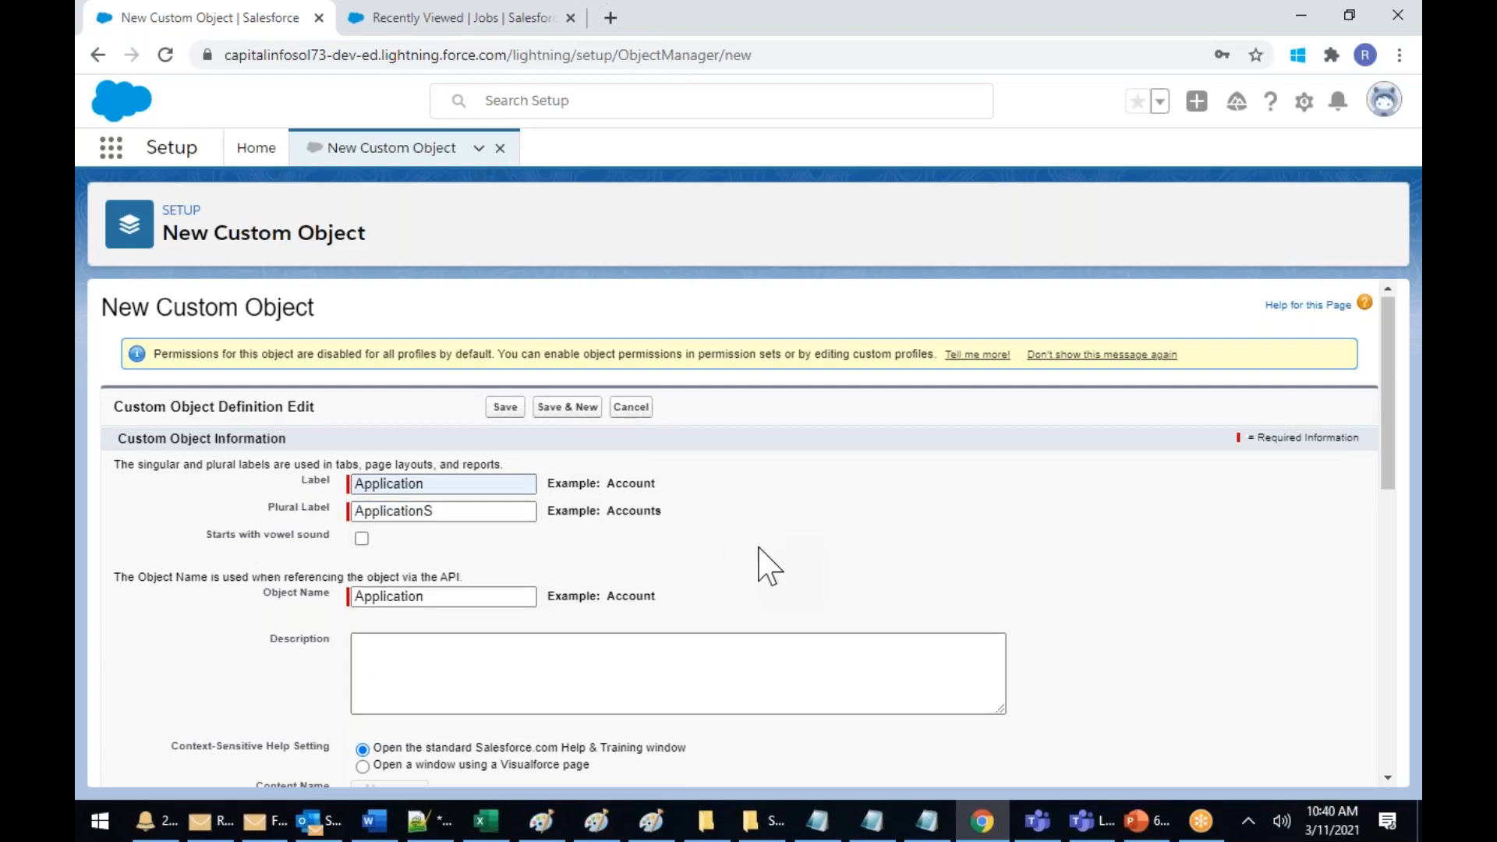
Change the Application object's record name to Application No
{"action": "scroll", "coordinate": [766, 565], "scroll_direction": "down", "scroll_amount": 3}
{"action": "scroll", "coordinate": [766, 566], "scroll_direction": "down", "scroll_amount": 3}
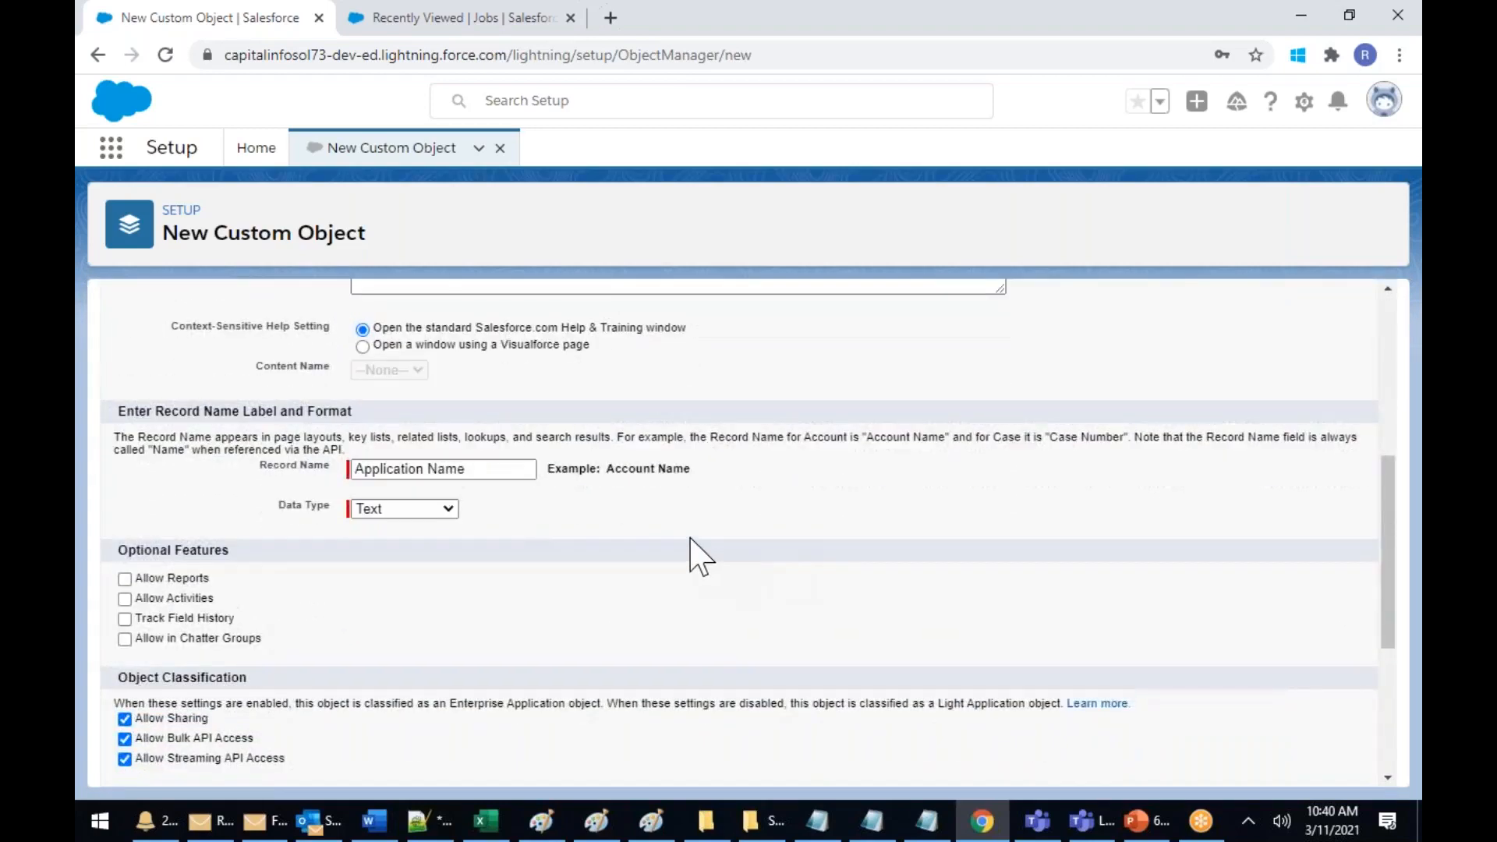
{"action": "scroll", "coordinate": [701, 551], "scroll_direction": "up", "scroll_amount": 6}
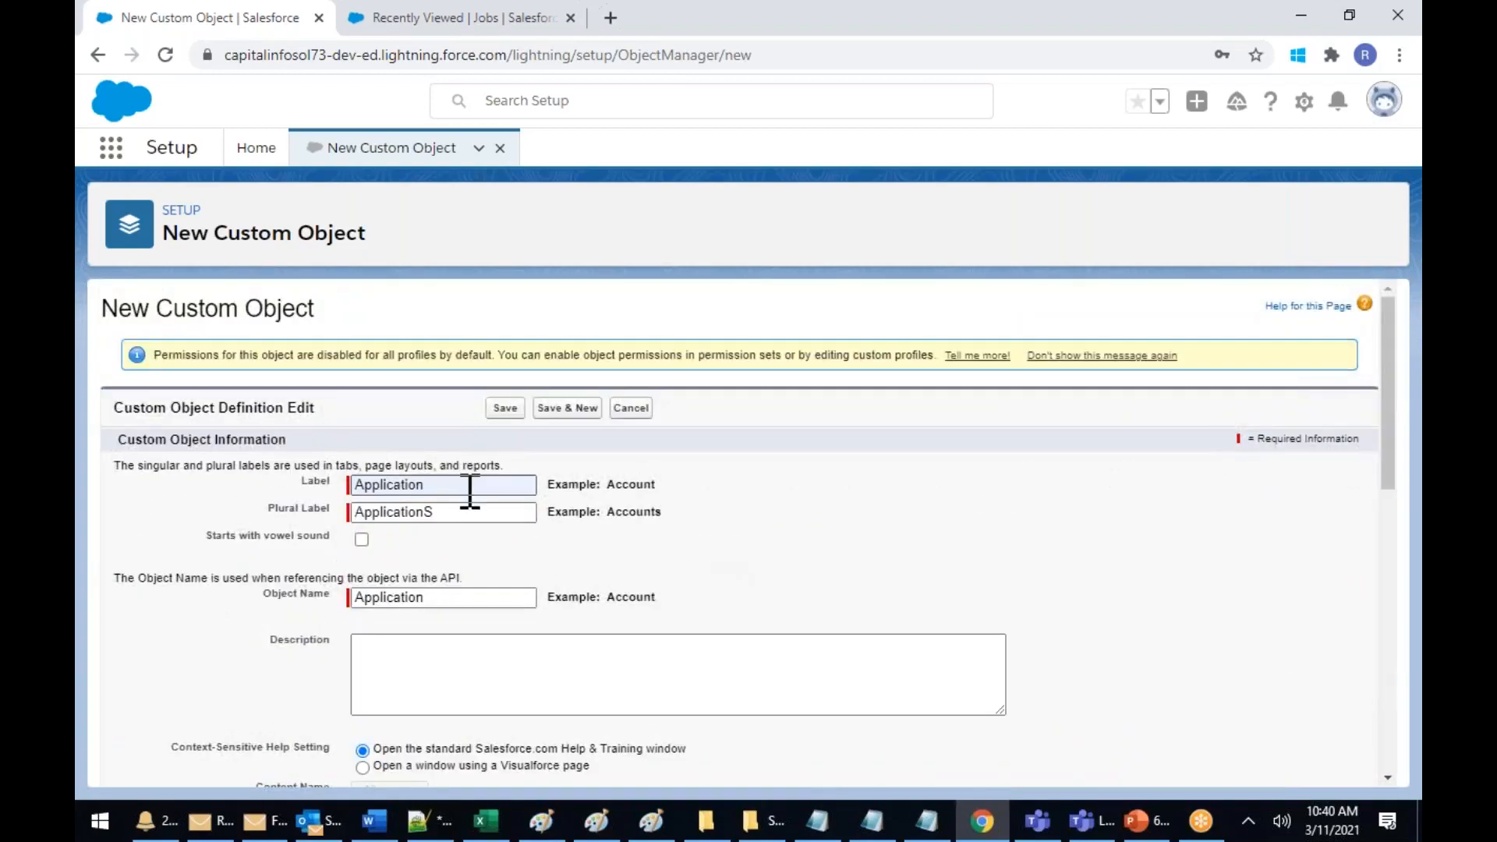
{"action": "scroll", "coordinate": [517, 569], "scroll_direction": "down", "scroll_amount": 4}
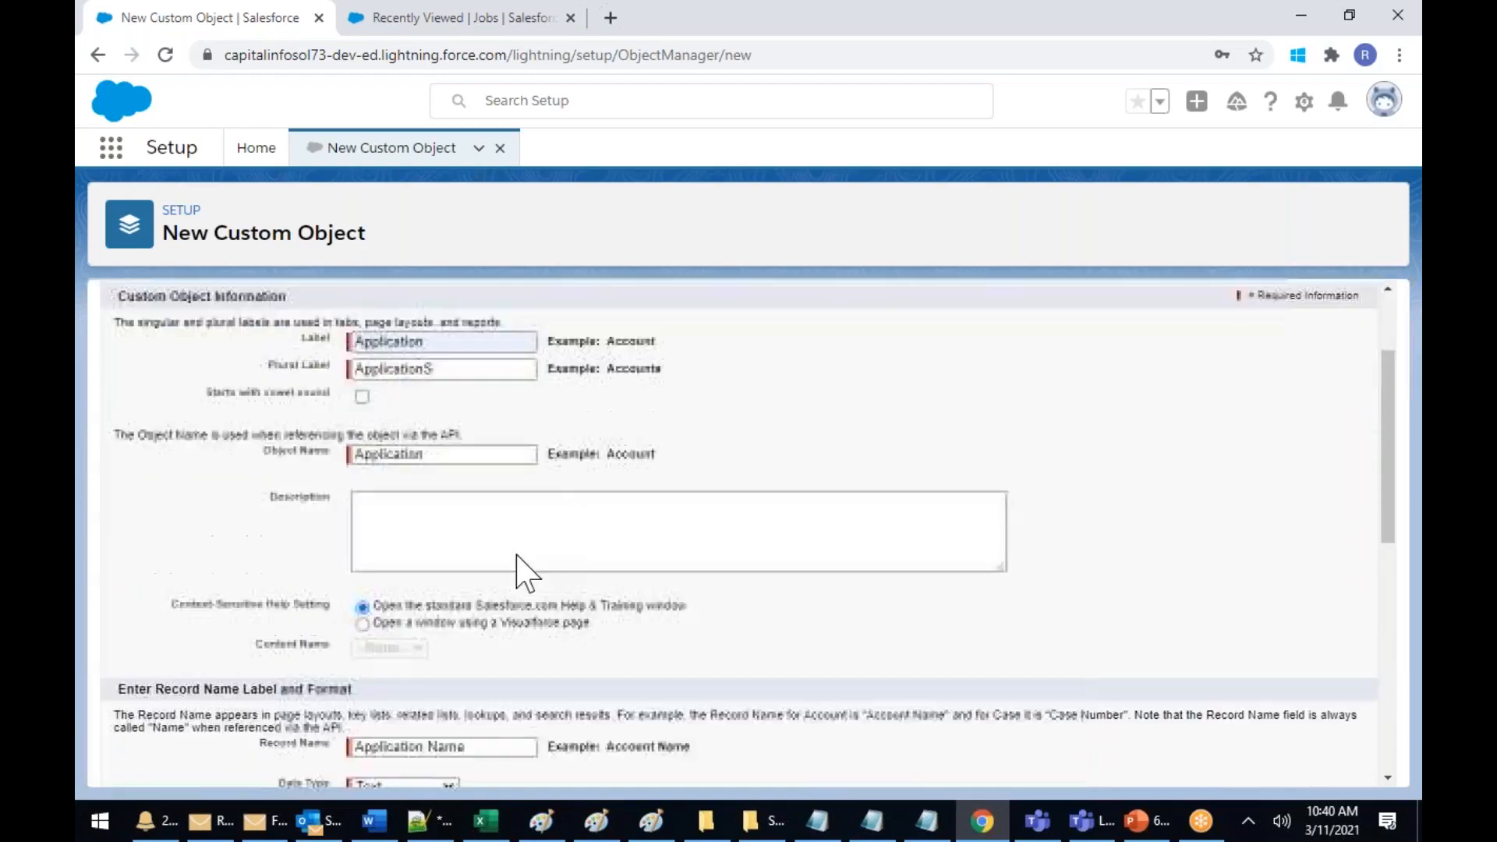
{"action": "left_click", "coordinate": [479, 567]}
{"action": "key", "text": "BackSpace"}
{"action": "key", "text": "BackSpace"}
{"action": "key", "text": "BackSpace"}
{"action": "key", "text": "BackSpace"}
{"action": "type", "text": "nu"}
{"action": "key", "text": "BackSpace"}
{"action": "key", "text": "BackSpace"}
{"action": "type", "text": "No"}
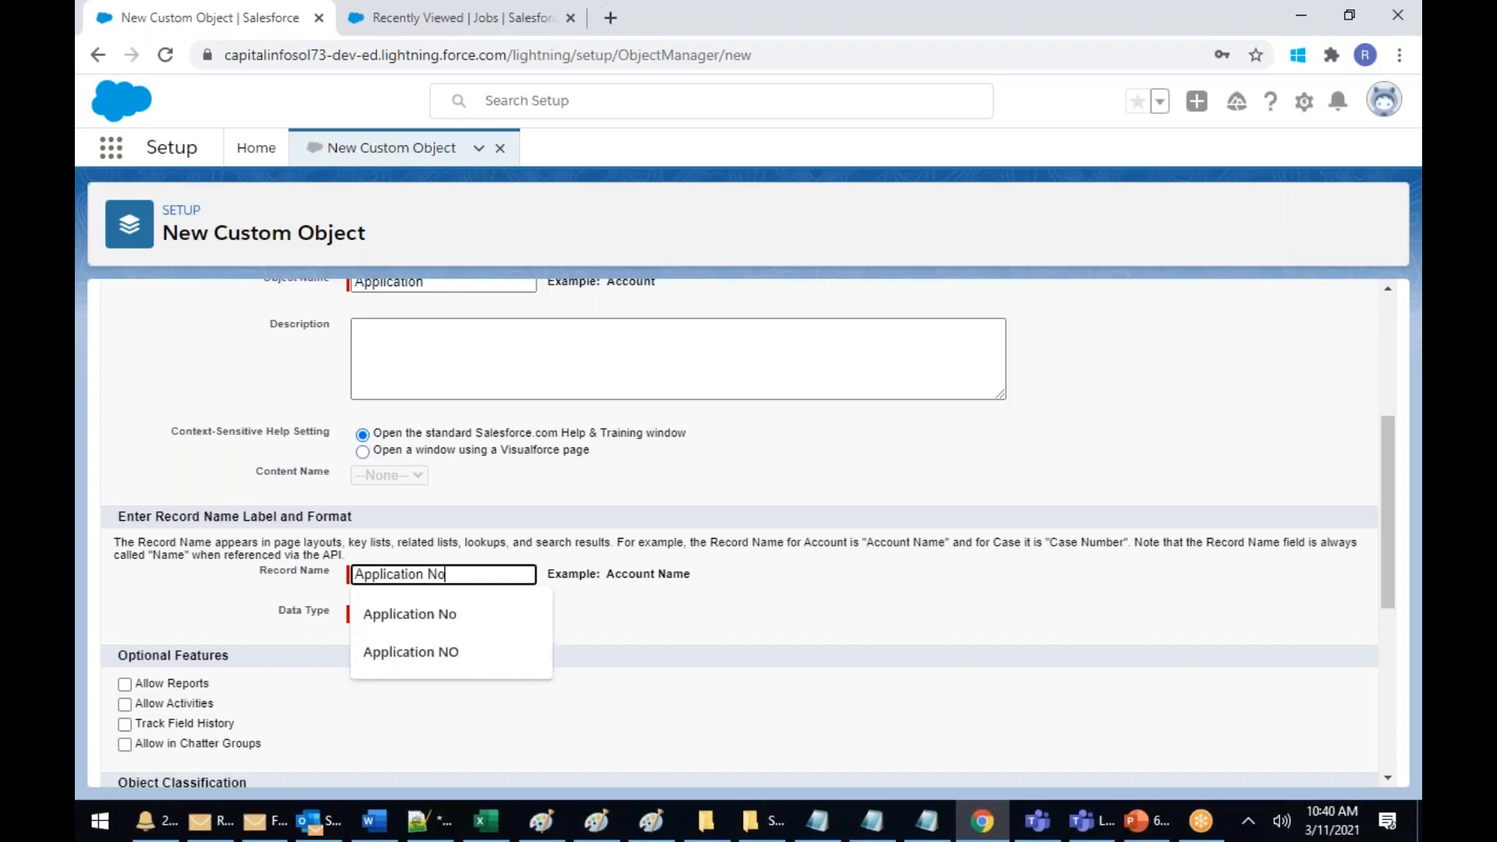
{"action": "left_click", "coordinate": [883, 593]}
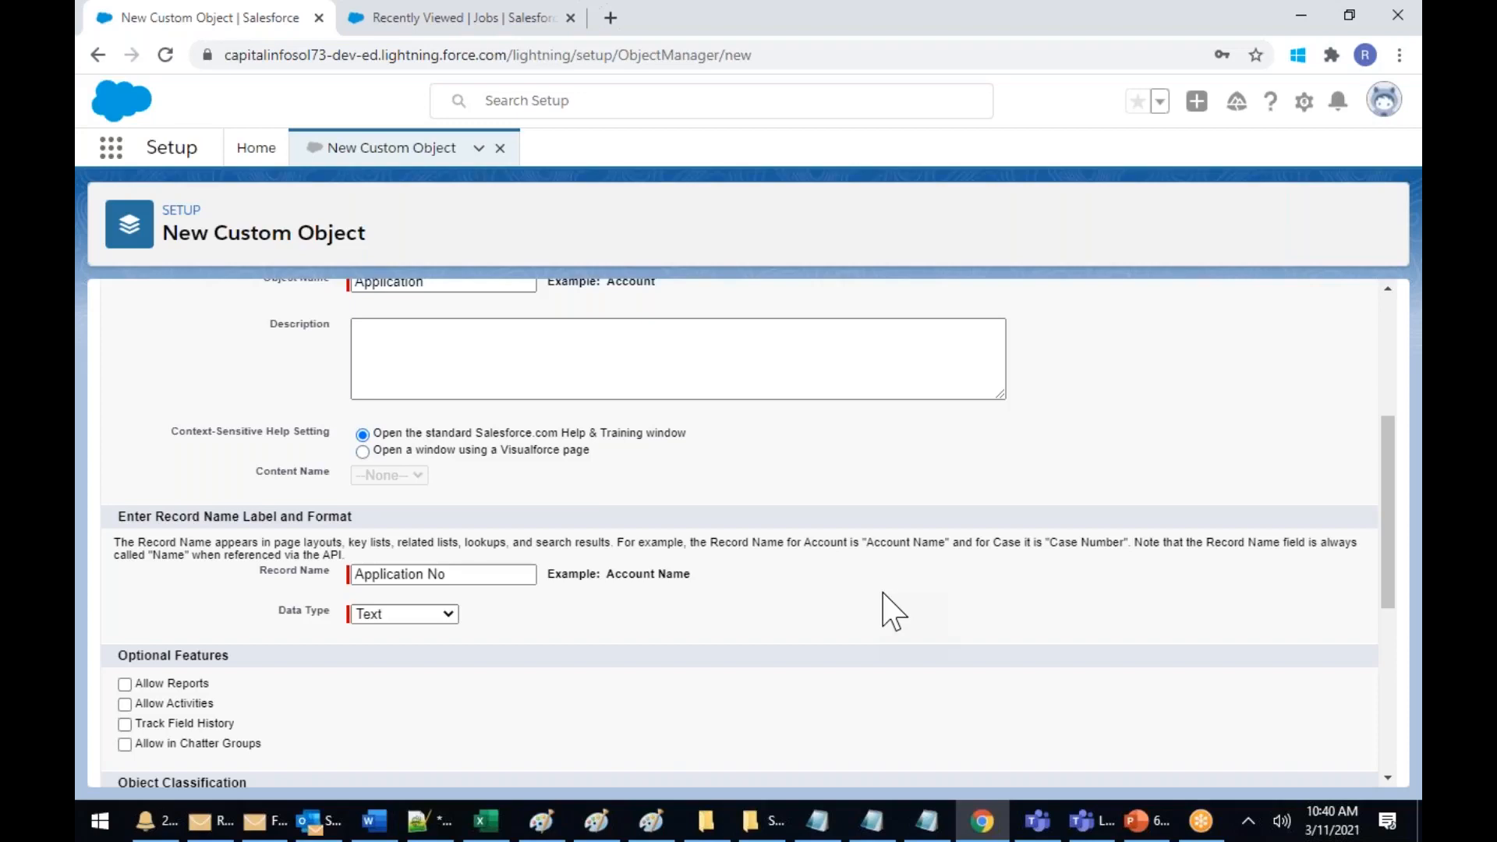
Set the Application No data type to Auto Number with the display format {0000}
{"action": "left_click", "coordinate": [433, 613]}
{"action": "left_click", "coordinate": [395, 676]}
{"action": "left_click", "coordinate": [392, 641]}
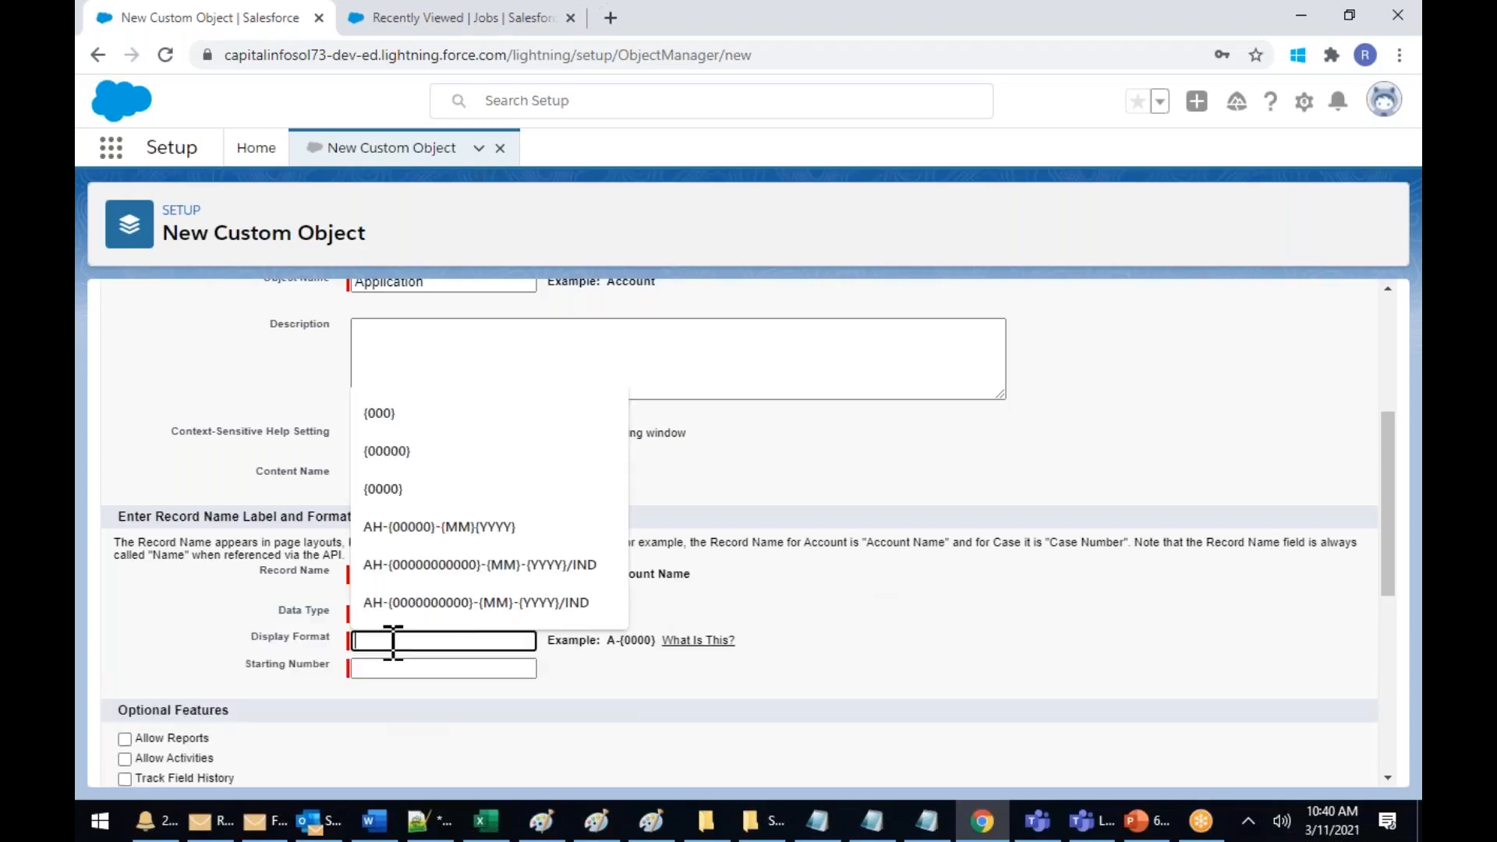
{"action": "type", "text": "{)"}
{"action": "key", "text": "BackSpace"}
{"action": "type", "text": "{}"}
{"action": "key", "text": "BackSpace"}
{"action": "key", "text": "BackSpace"}
{"action": "key", "text": "BackSpace"}
{"action": "type", "text": "{}"}
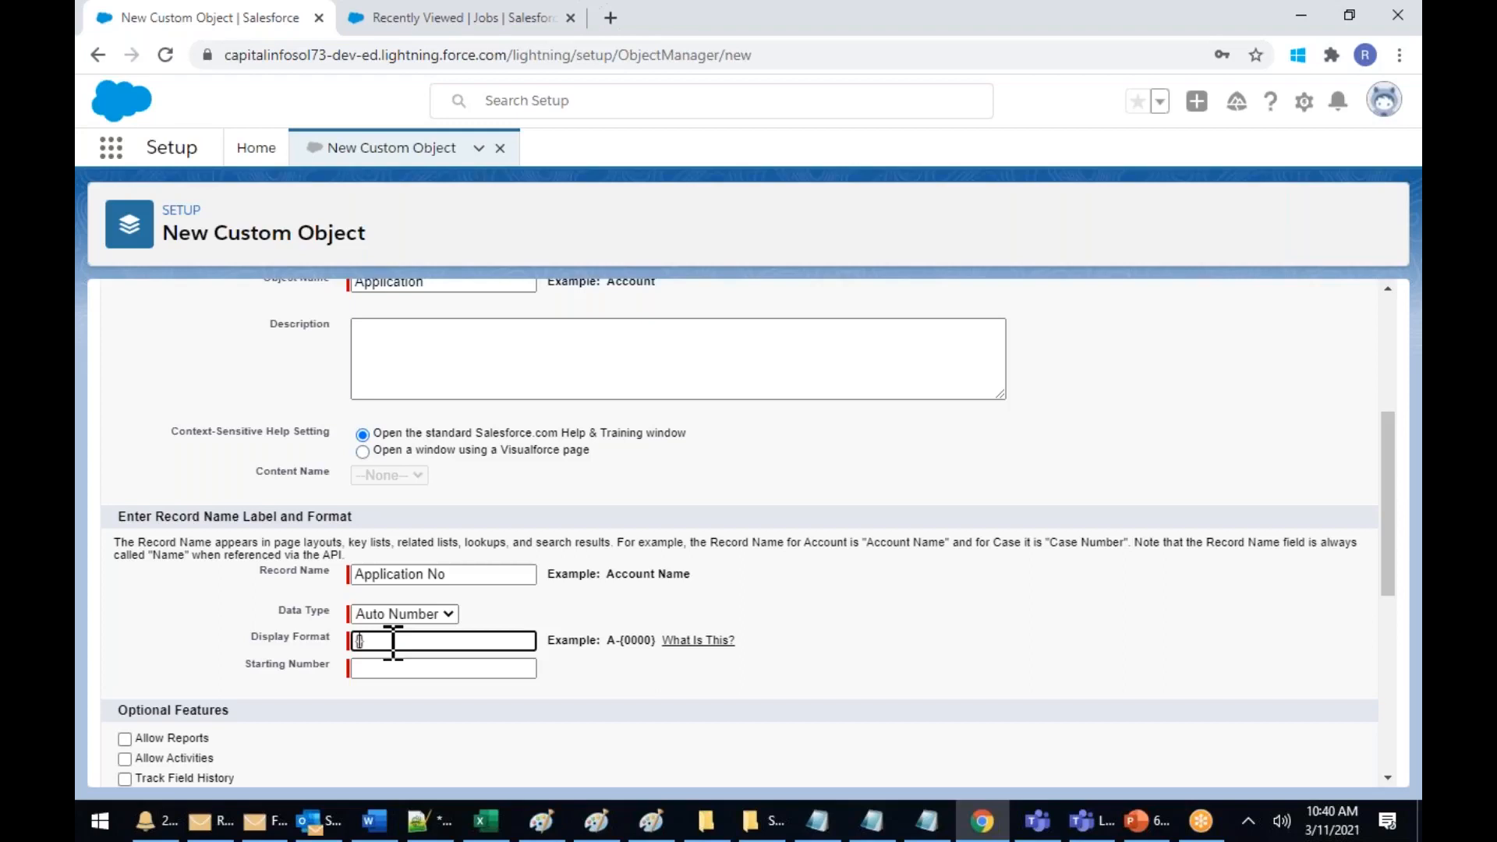
{"action": "type", "text": "0000"}
Set the starting number of Application No to 0001
{"action": "left_click", "coordinate": [456, 594]}
{"action": "type", "text": "0001"}
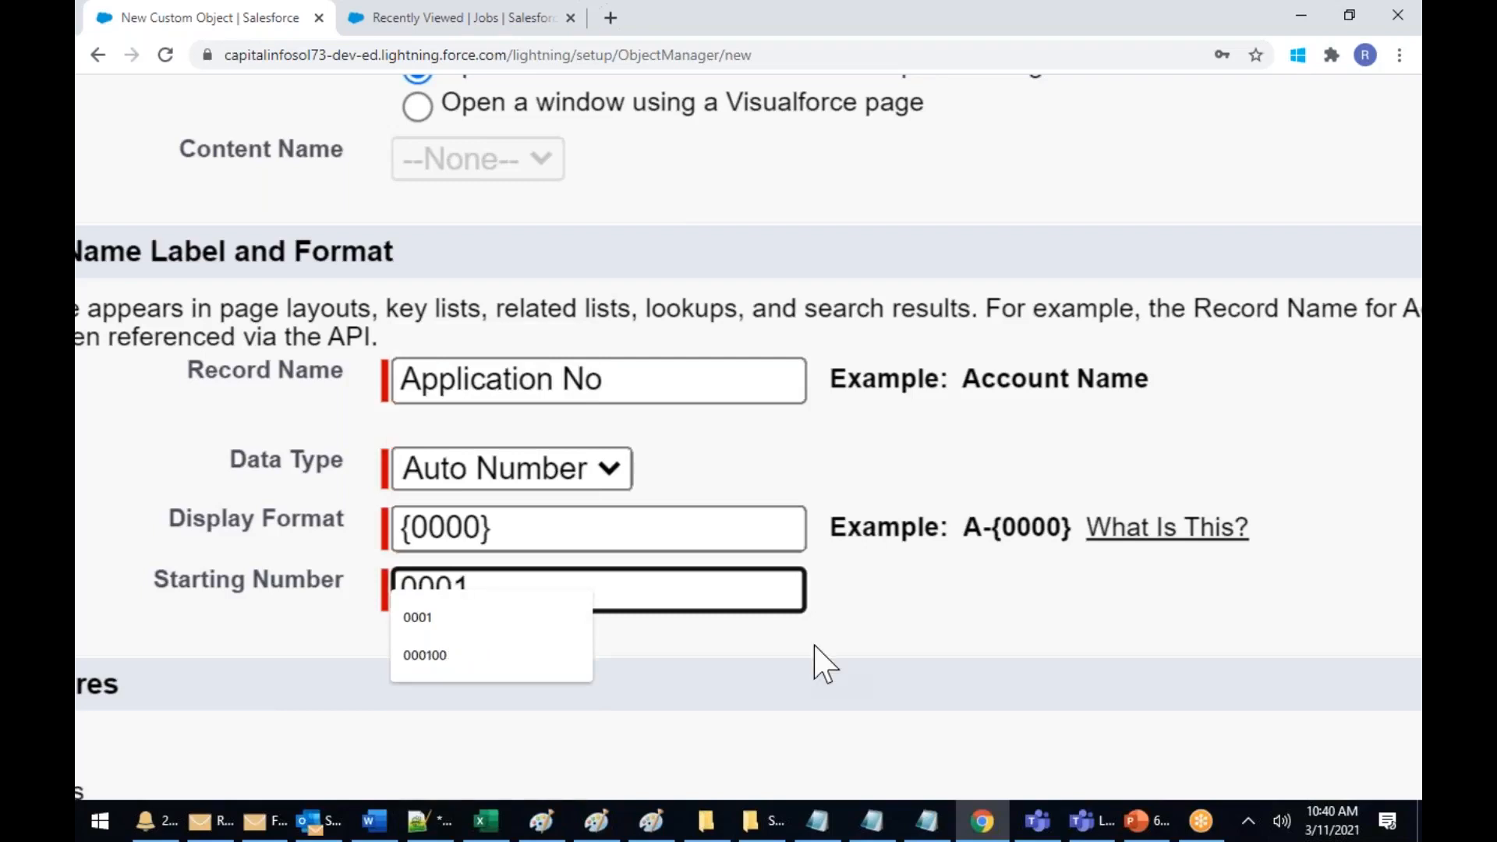
{"action": "left_click", "coordinate": [772, 679]}
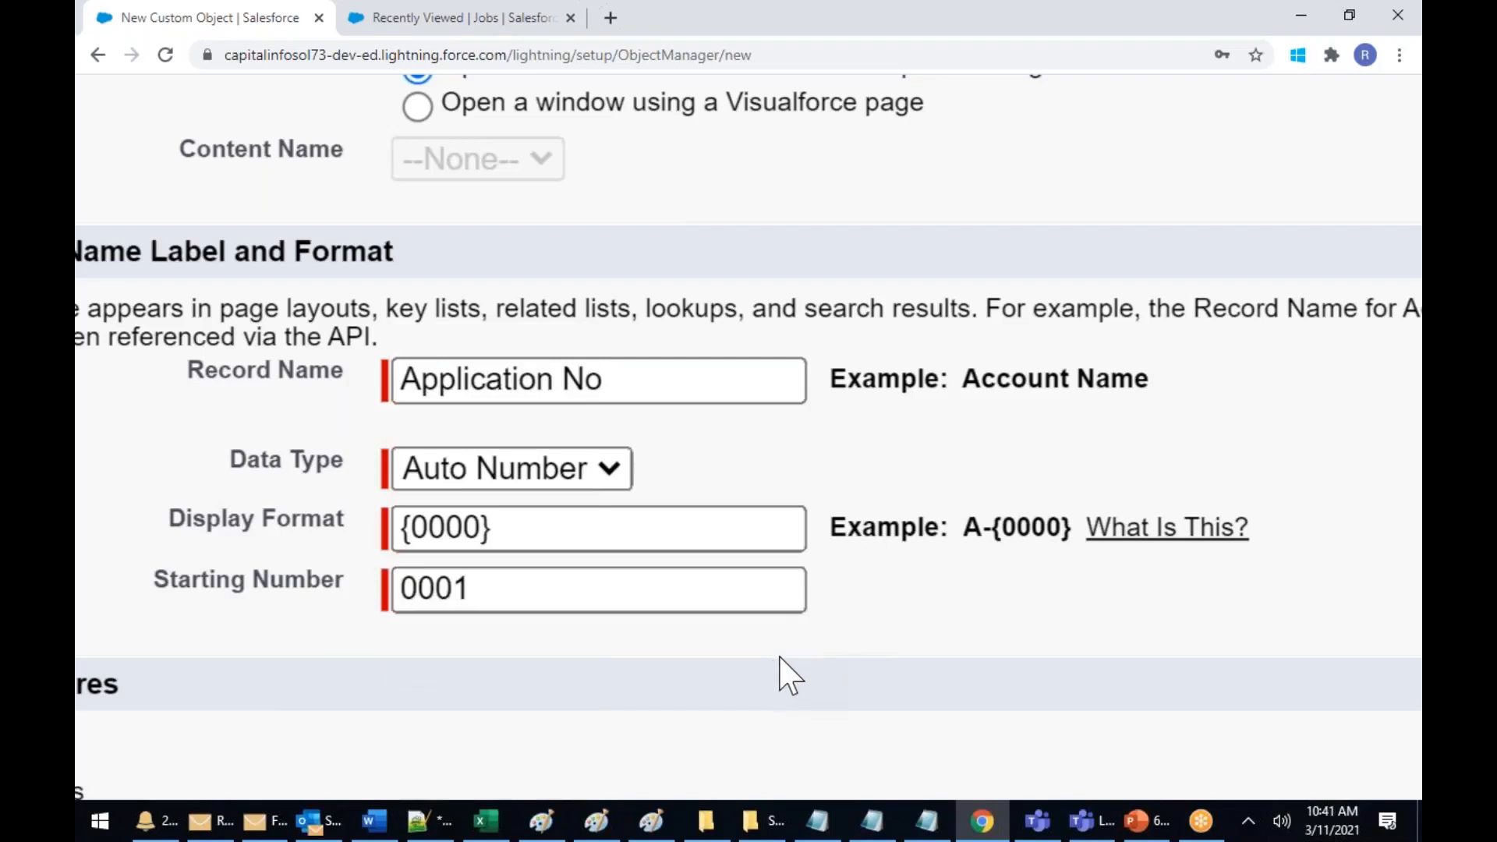
Turn off Allow Sharing, Allow Bulk API Access and Allow Streaming API Access for the Application object, with Allow Reports cleared
{"action": "scroll", "coordinate": [749, 483], "scroll_direction": "down", "scroll_amount": 3}
{"action": "scroll", "coordinate": [749, 483], "scroll_direction": "down", "scroll_amount": 3}
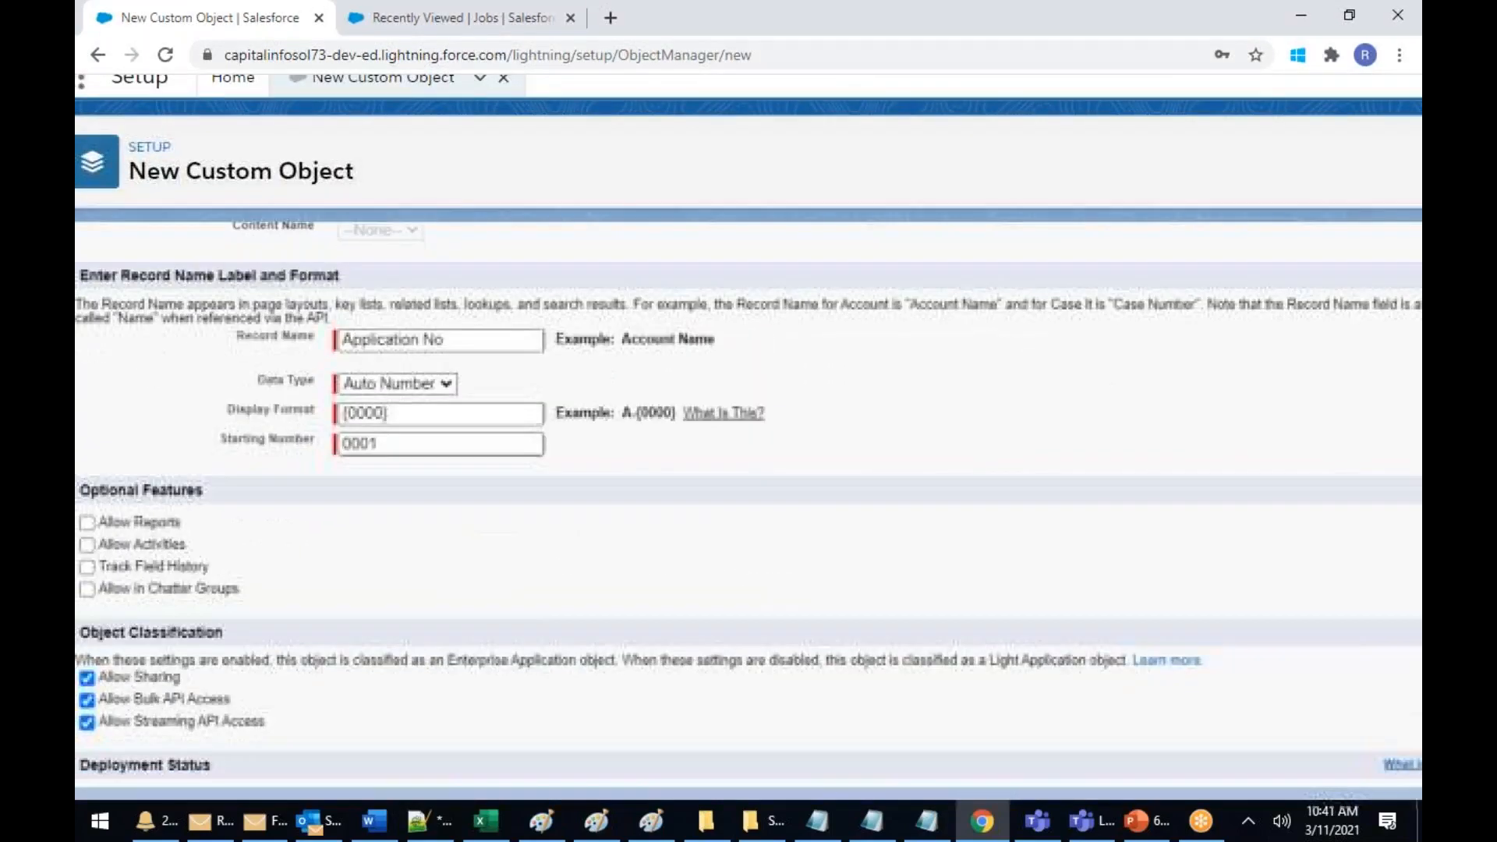
{"action": "left_click", "coordinate": [130, 431]}
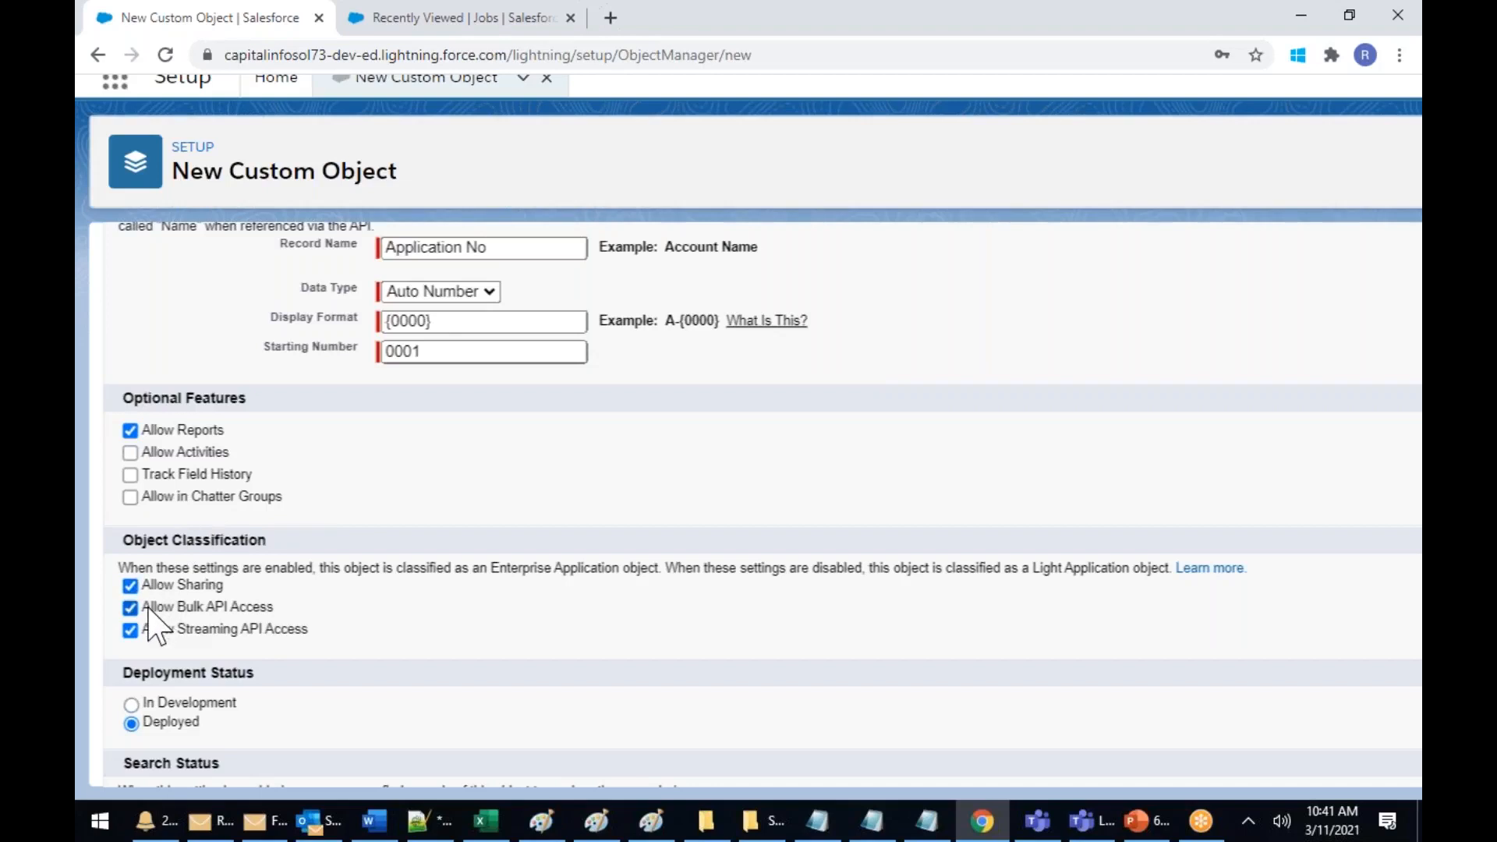
{"action": "left_click", "coordinate": [130, 585]}
{"action": "left_click", "coordinate": [131, 607]}
{"action": "left_click", "coordinate": [130, 630]}
{"action": "left_click", "coordinate": [130, 431]}
Save the new Application custom object with its deployment status set to Deployed
{"action": "scroll", "coordinate": [401, 445], "scroll_direction": "down", "scroll_amount": 3}
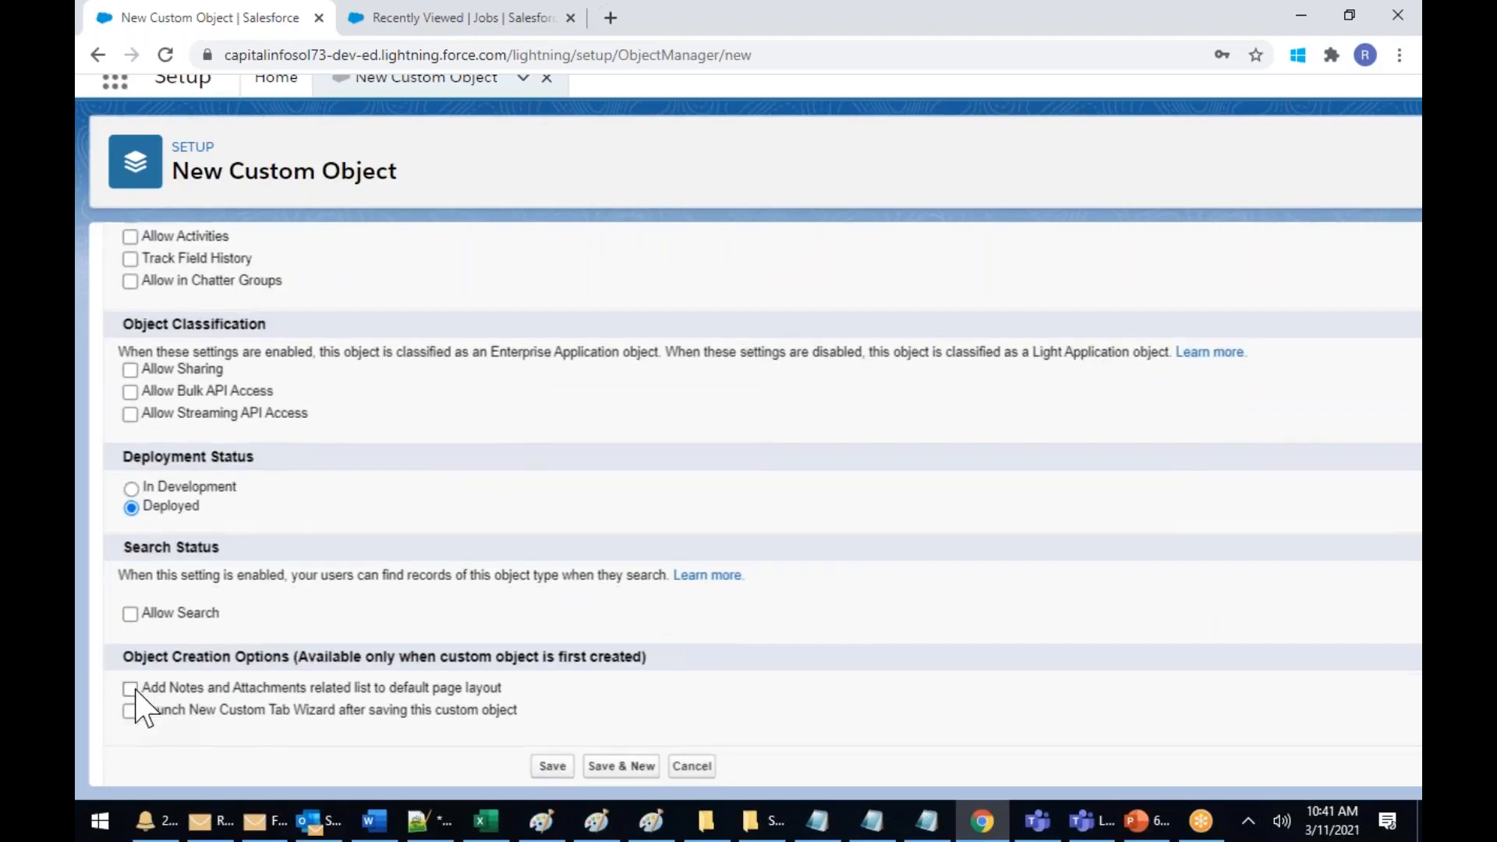
{"action": "scroll", "coordinate": [134, 705], "scroll_direction": "down", "scroll_amount": 1}
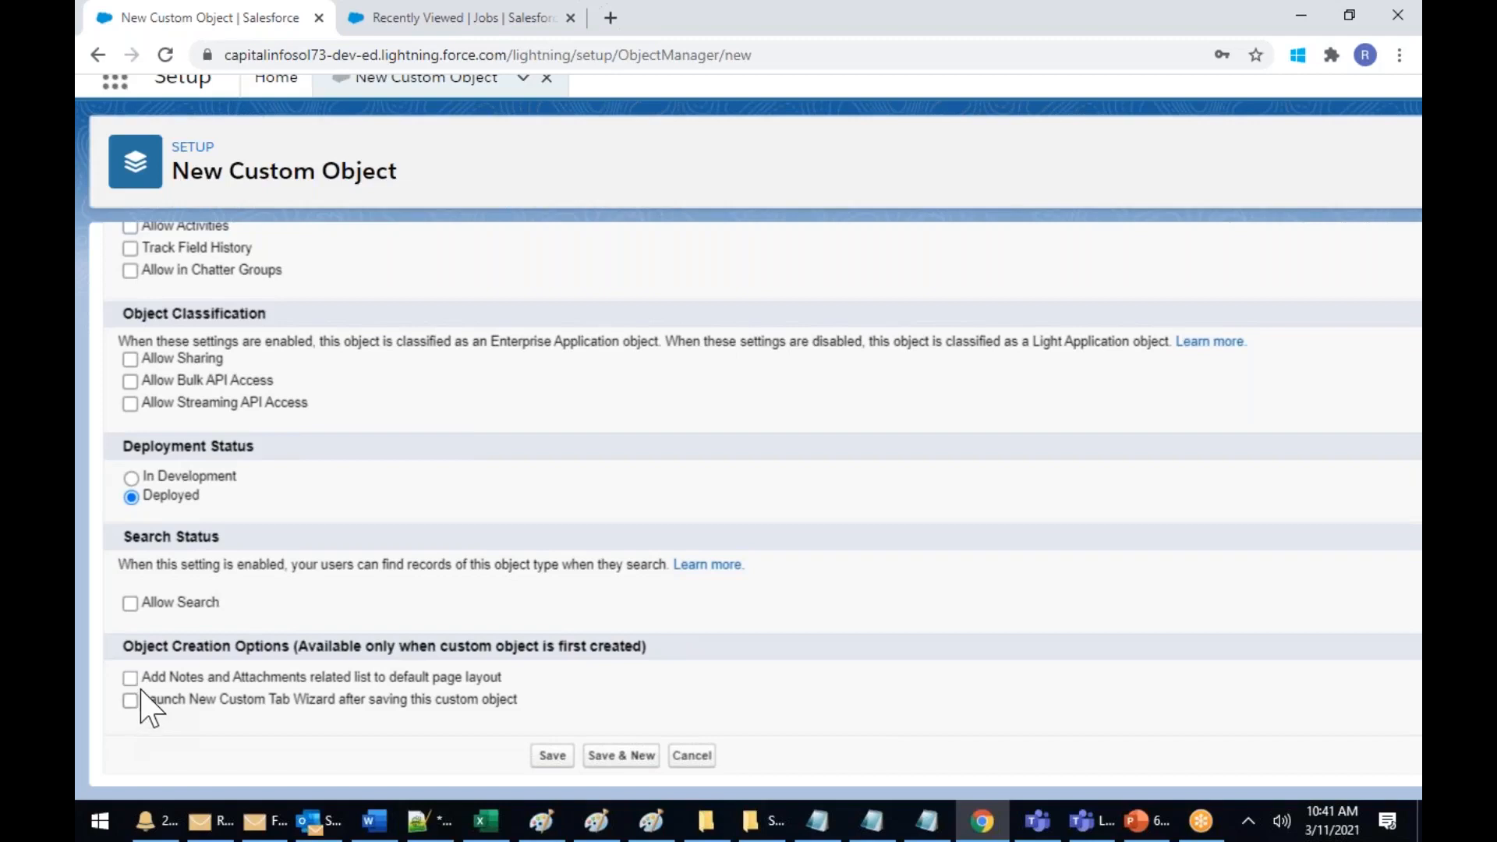
{"action": "scroll", "coordinate": [139, 710], "scroll_direction": "up", "scroll_amount": 3}
{"action": "scroll", "coordinate": [205, 413], "scroll_direction": "down", "scroll_amount": 3}
{"action": "left_click", "coordinate": [553, 755]}
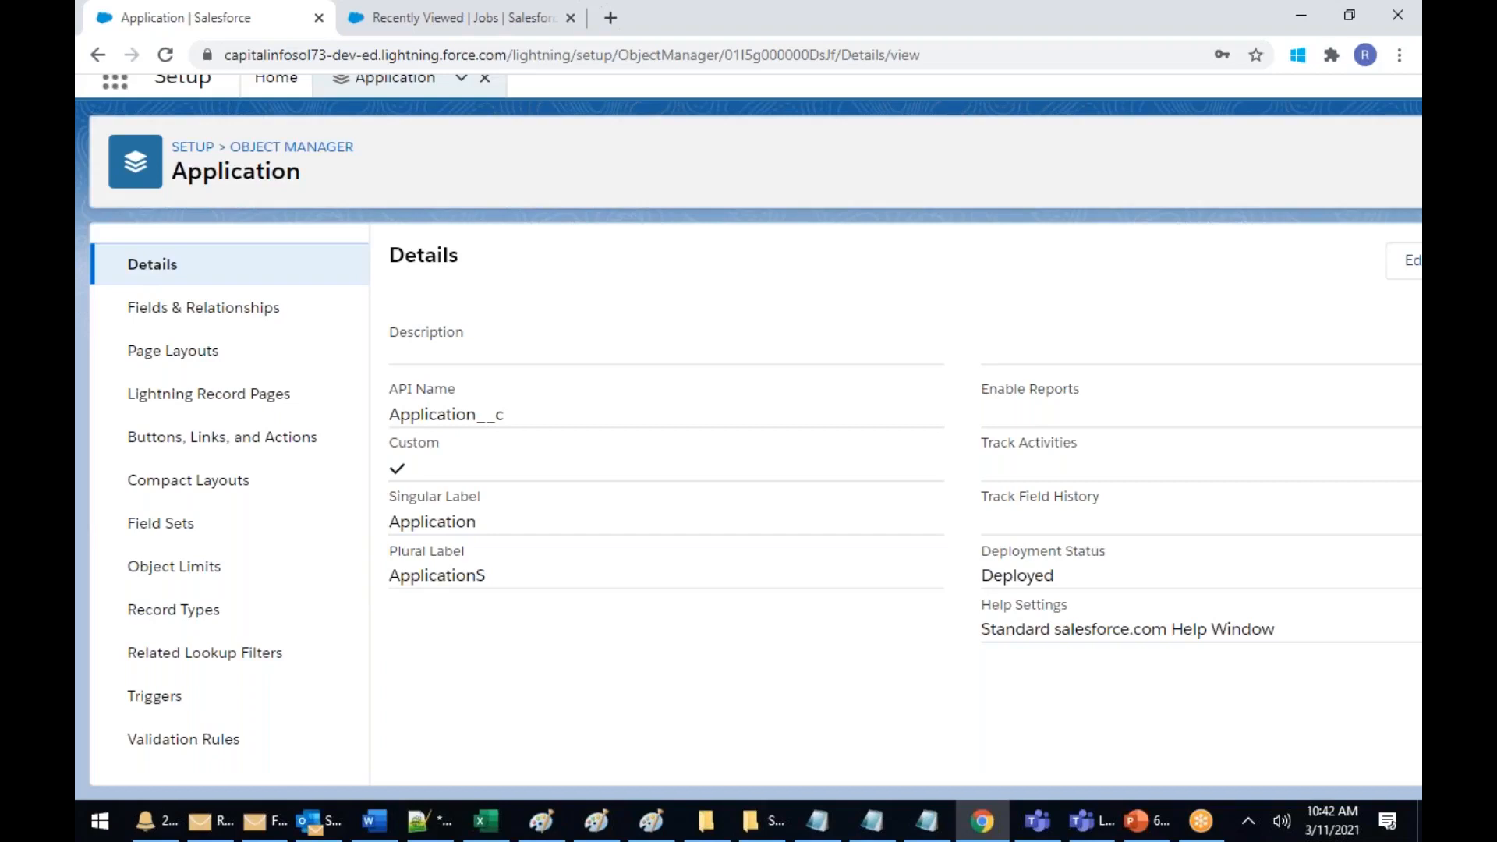
Start a new custom field on the Application object and choose Master-Detail Relationship as its data type
{"action": "left_click", "coordinate": [212, 312]}
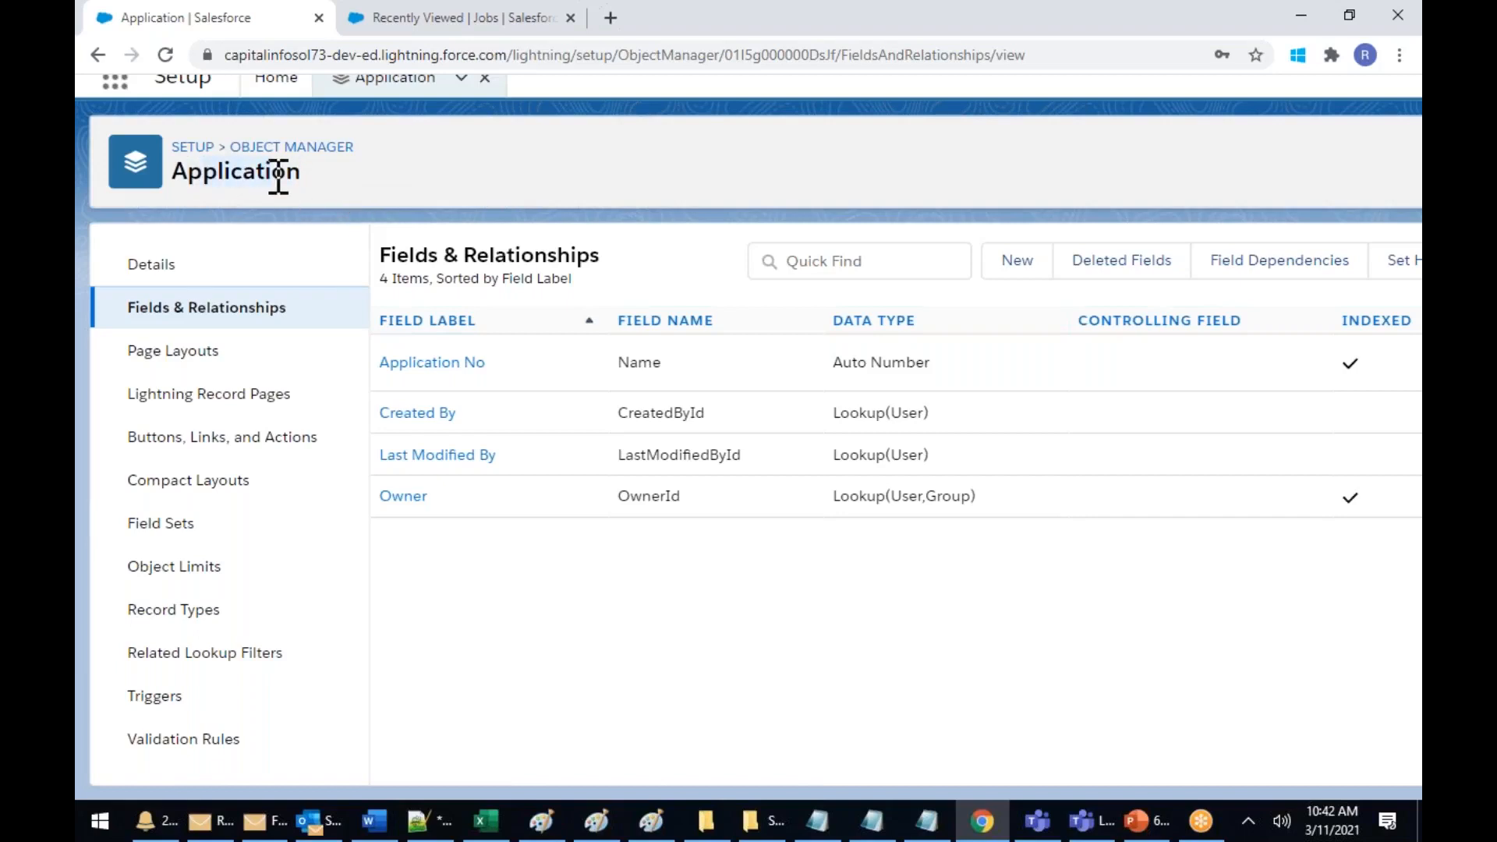
{"action": "left_click", "coordinate": [1023, 279]}
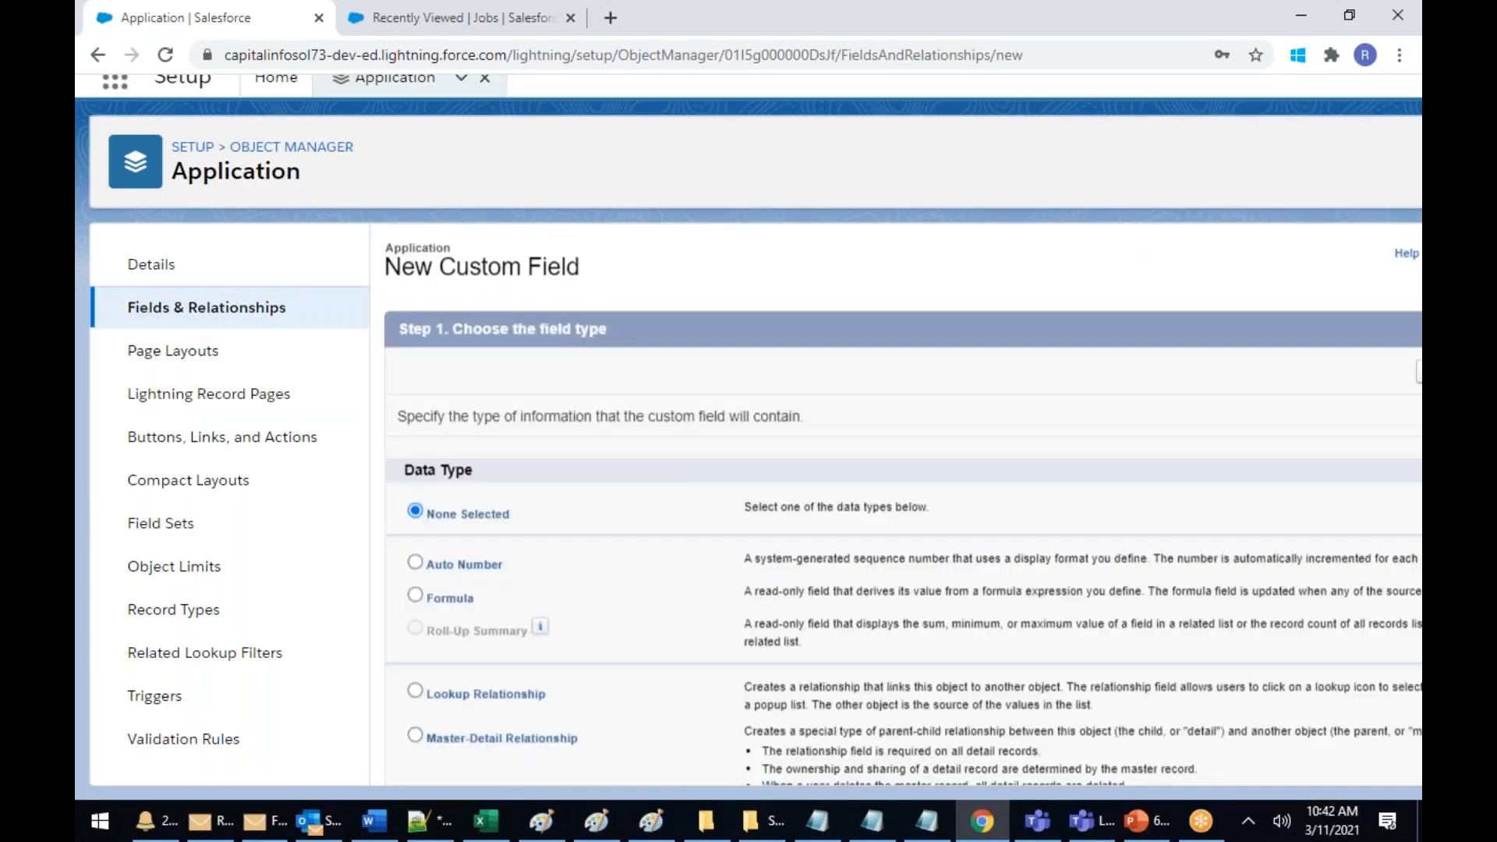
{"action": "scroll", "coordinate": [974, 413], "scroll_direction": "down", "scroll_amount": 3}
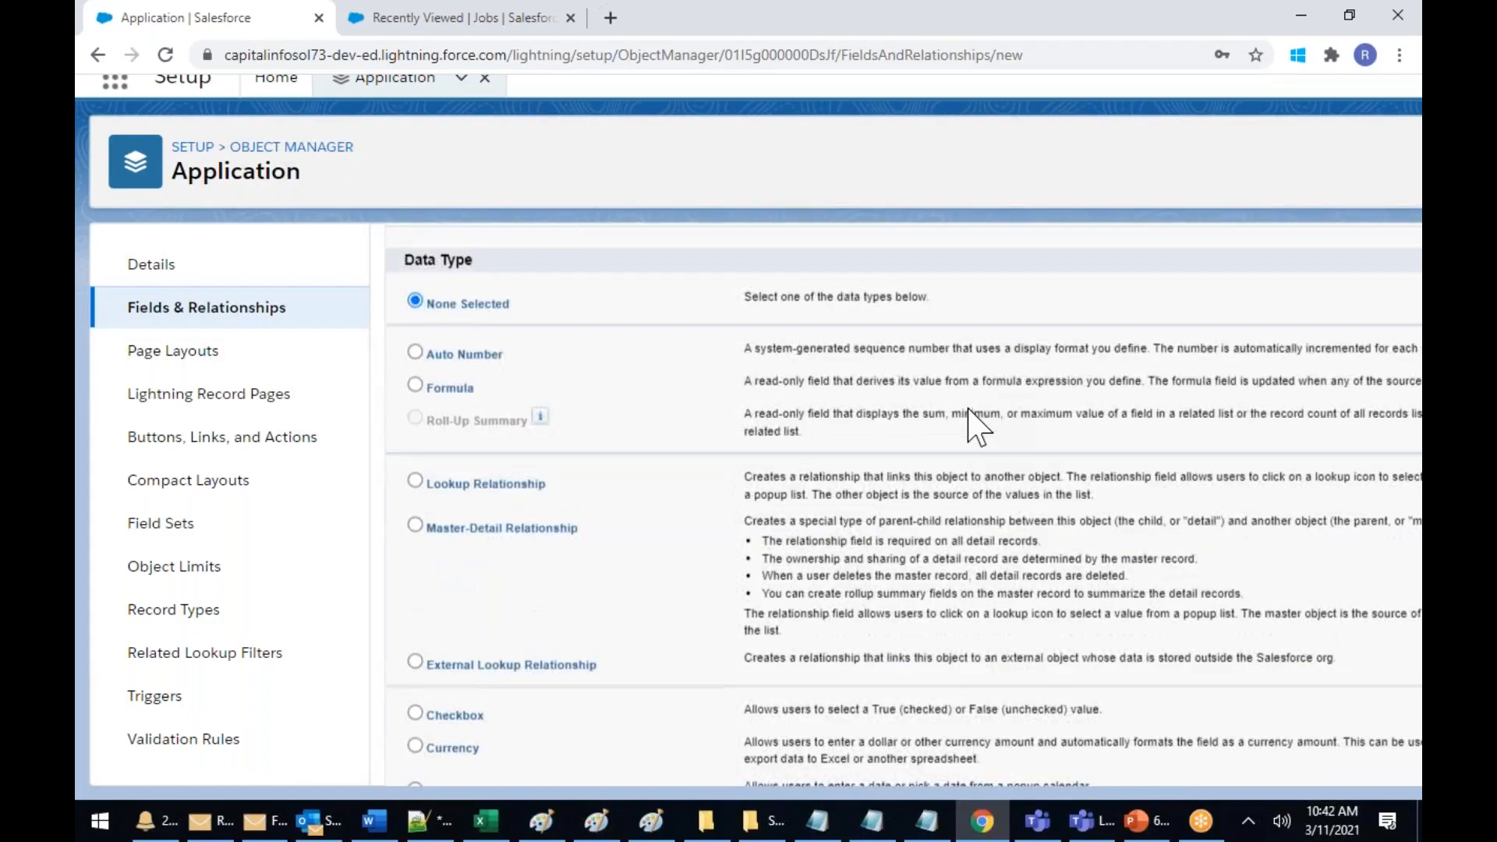
{"action": "left_click", "coordinate": [425, 527]}
{"action": "scroll", "coordinate": [618, 524], "scroll_direction": "down", "scroll_amount": 2}
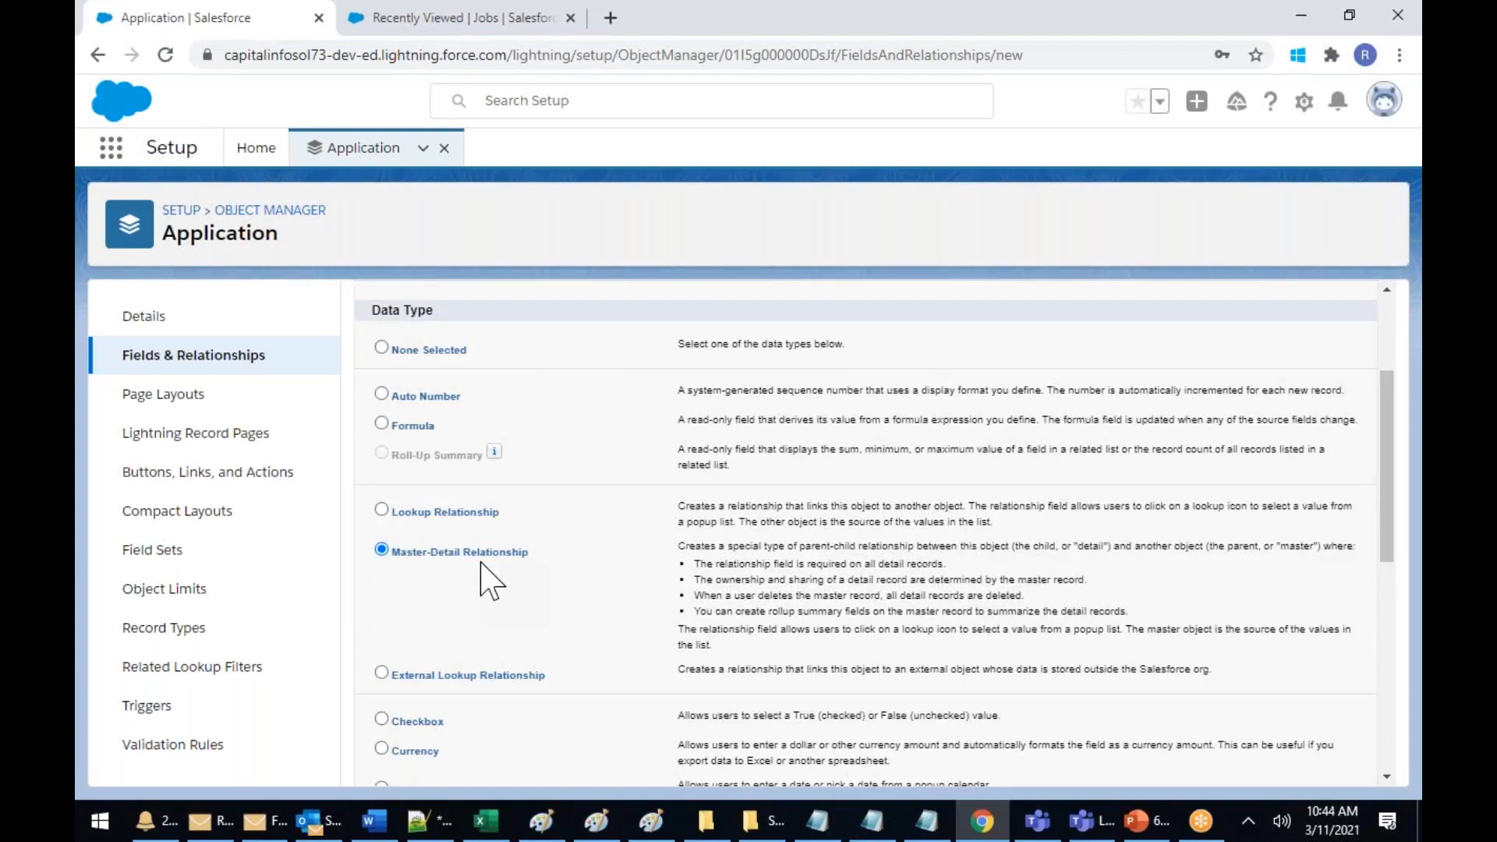
Switch to the Paint diagram and draw a red line about 42 px long through the first name in the lower Applicant__c box
{"action": "left_click", "coordinate": [541, 820]}
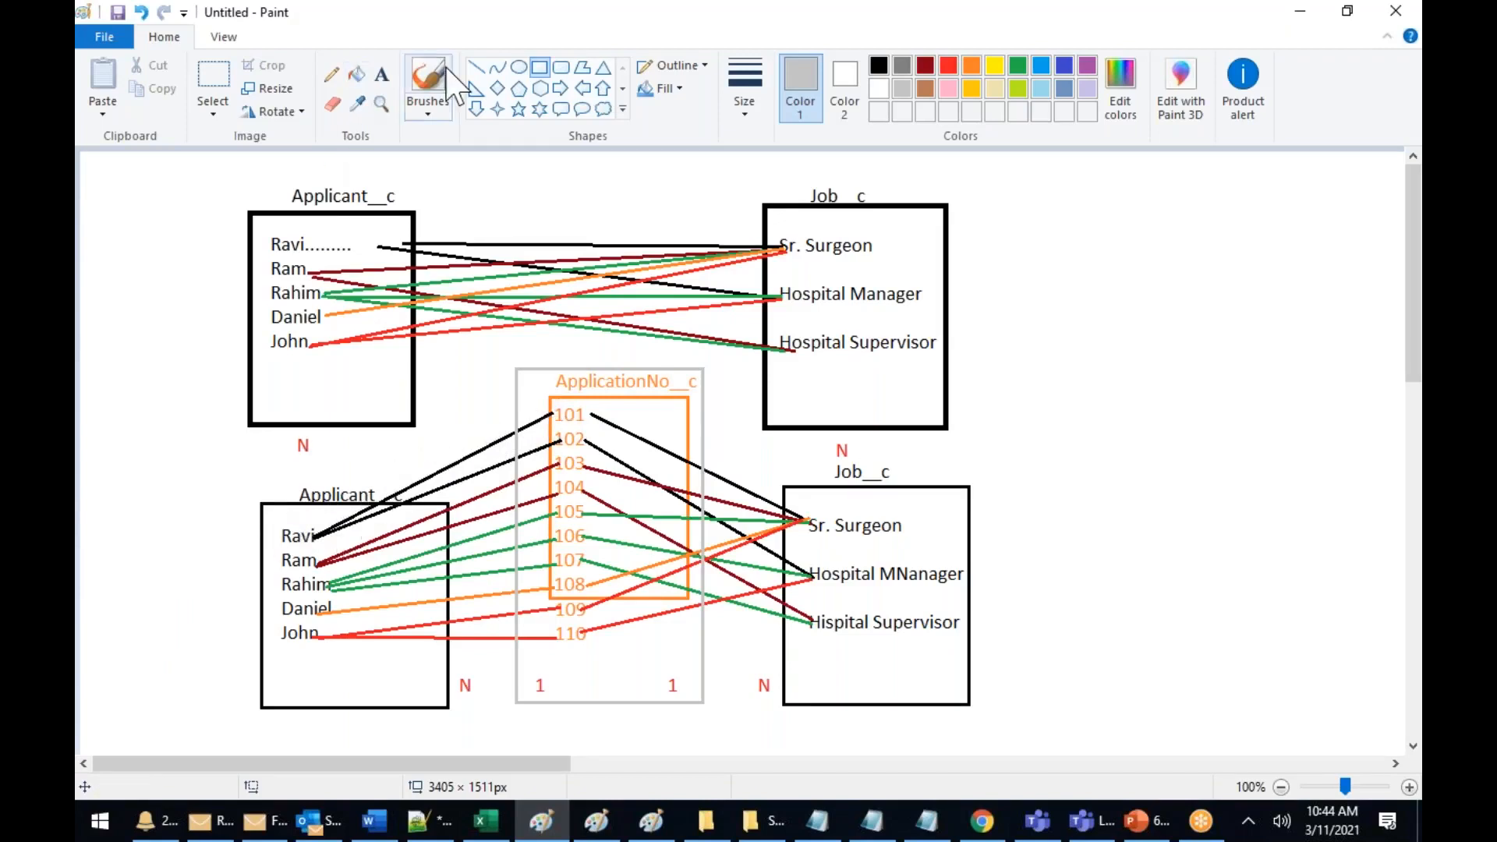
{"action": "left_click", "coordinate": [477, 68]}
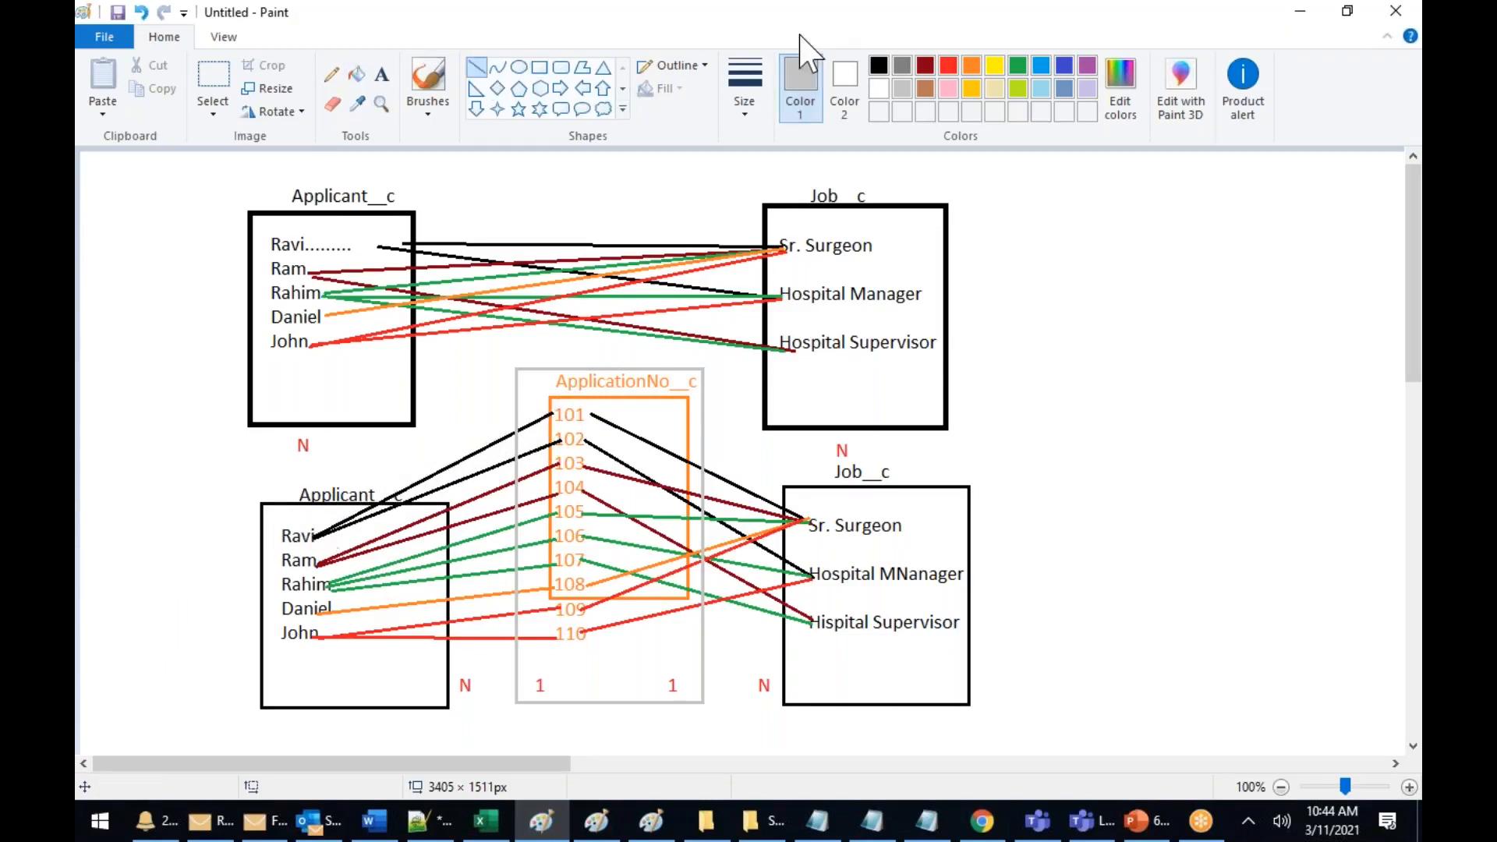
{"action": "left_click", "coordinate": [948, 66]}
{"action": "left_click_drag", "start_coordinate": [271, 535], "coordinate": [314, 537]}
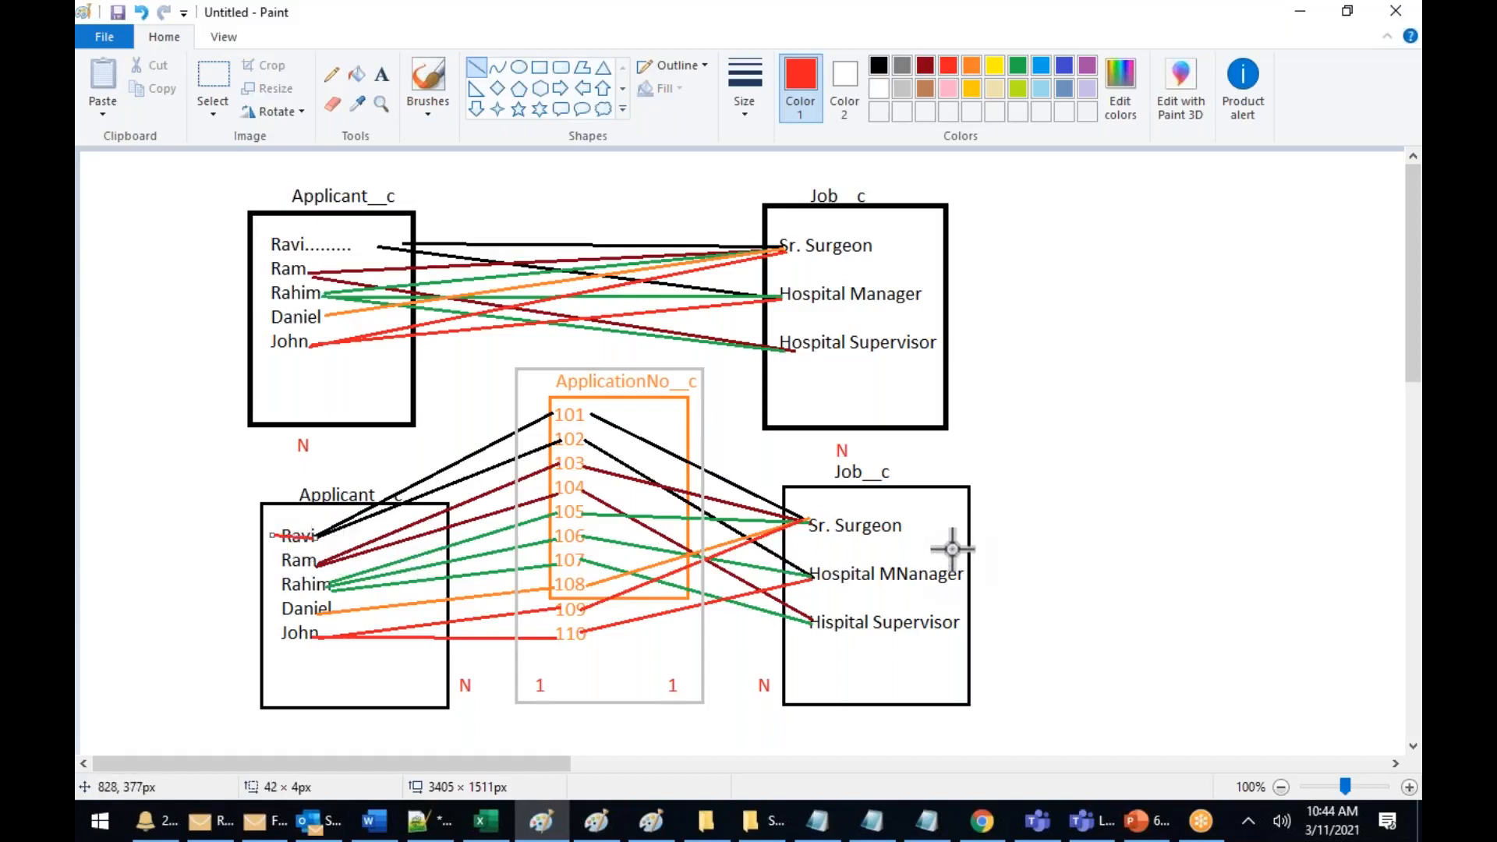
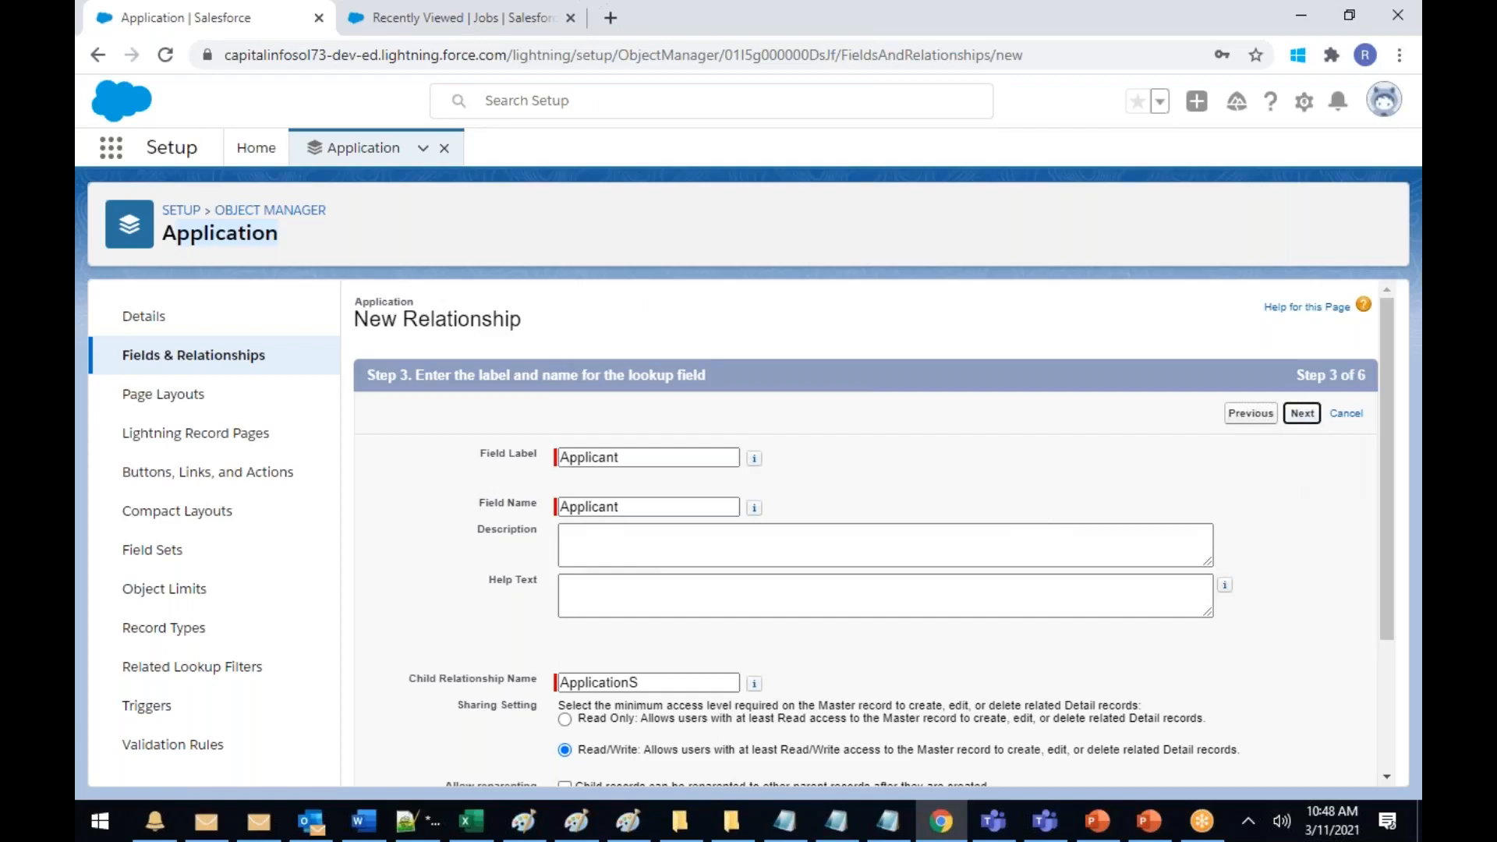
Accept the default settings, page layout and related list for the Applicant master-detail field, and save it to begin another field
{"action": "left_click", "coordinate": [1302, 414]}
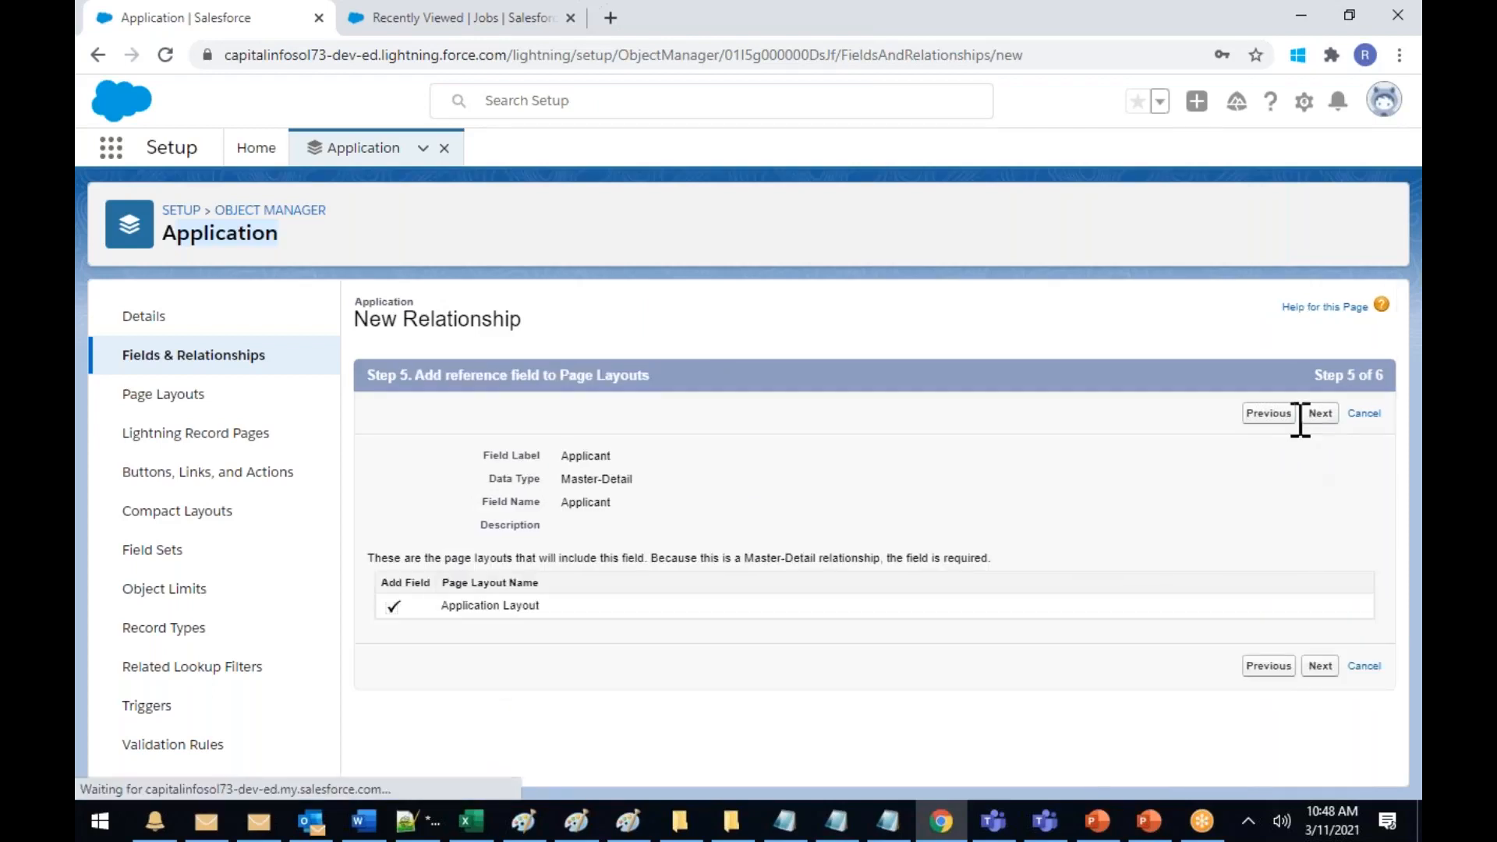
{"action": "left_click", "coordinate": [1317, 415]}
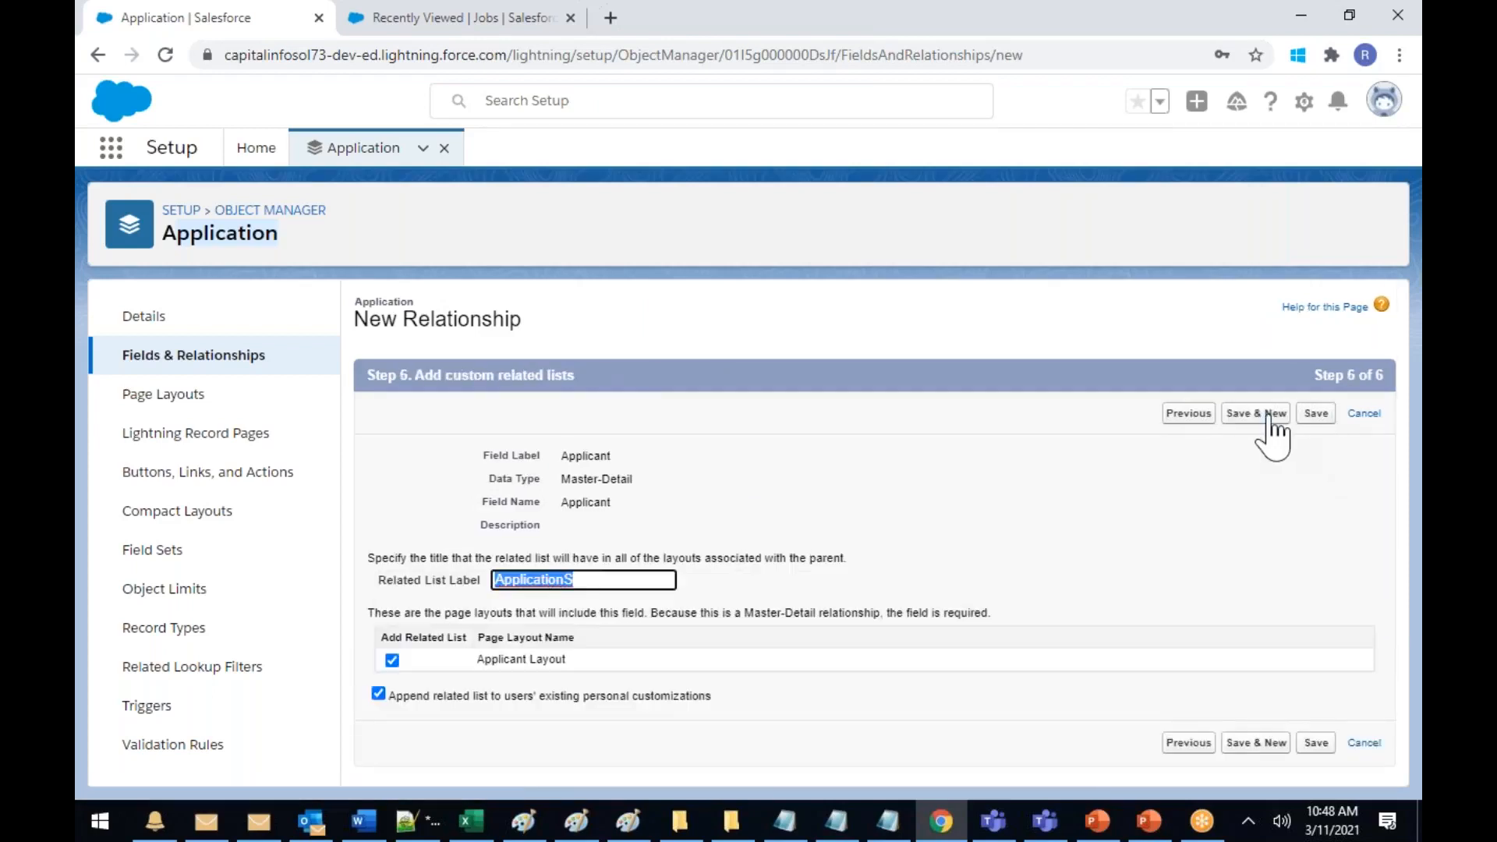
{"action": "left_click", "coordinate": [1268, 416]}
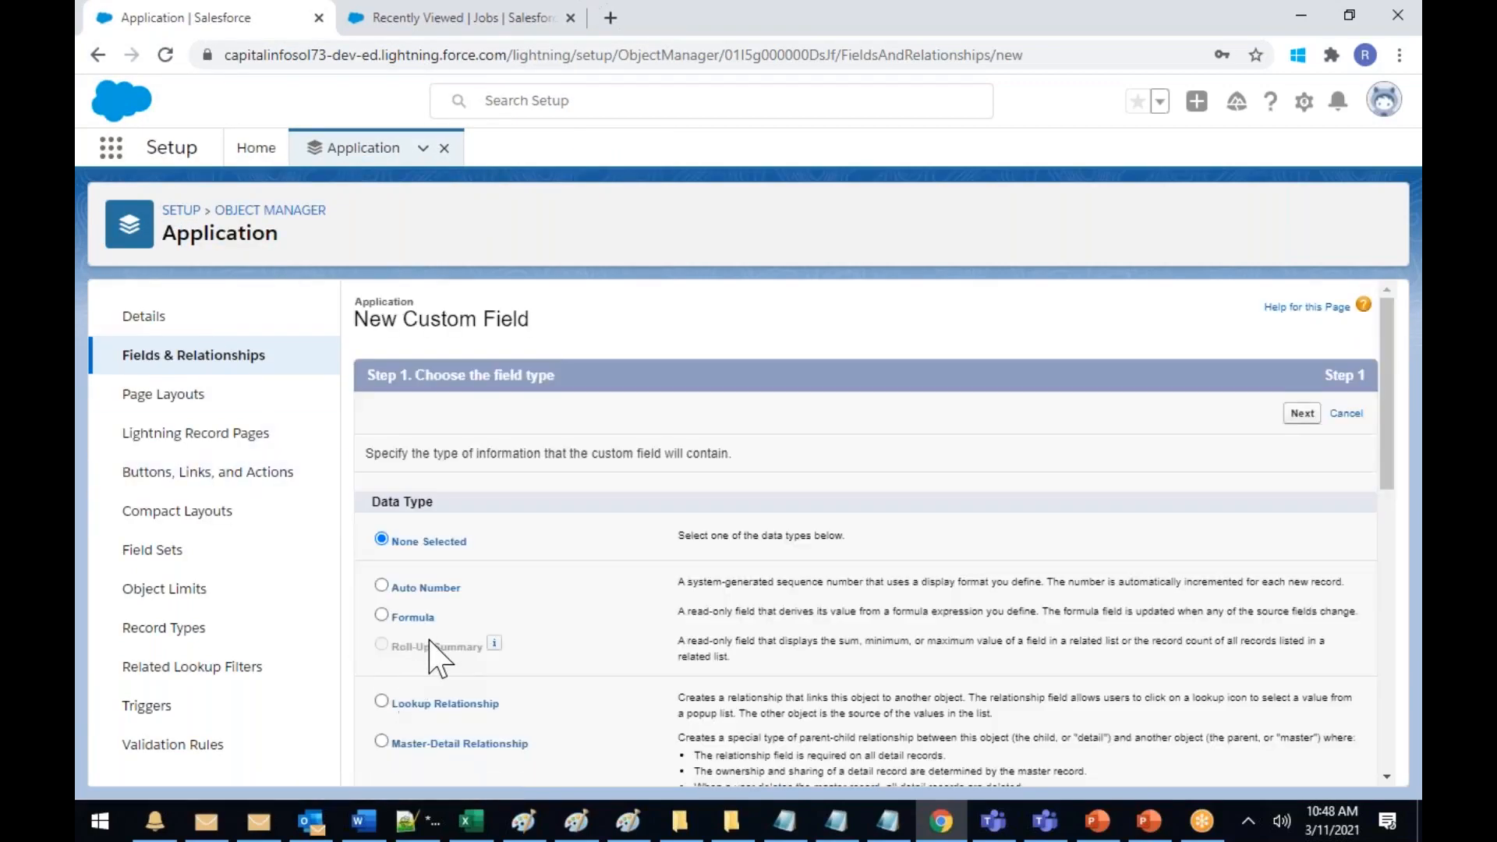
Choose Master-Detail Relationship for the second field on Application and relate it to the Job object
{"action": "scroll", "coordinate": [434, 658], "scroll_direction": "down", "scroll_amount": 1}
{"action": "left_click", "coordinate": [383, 636]}
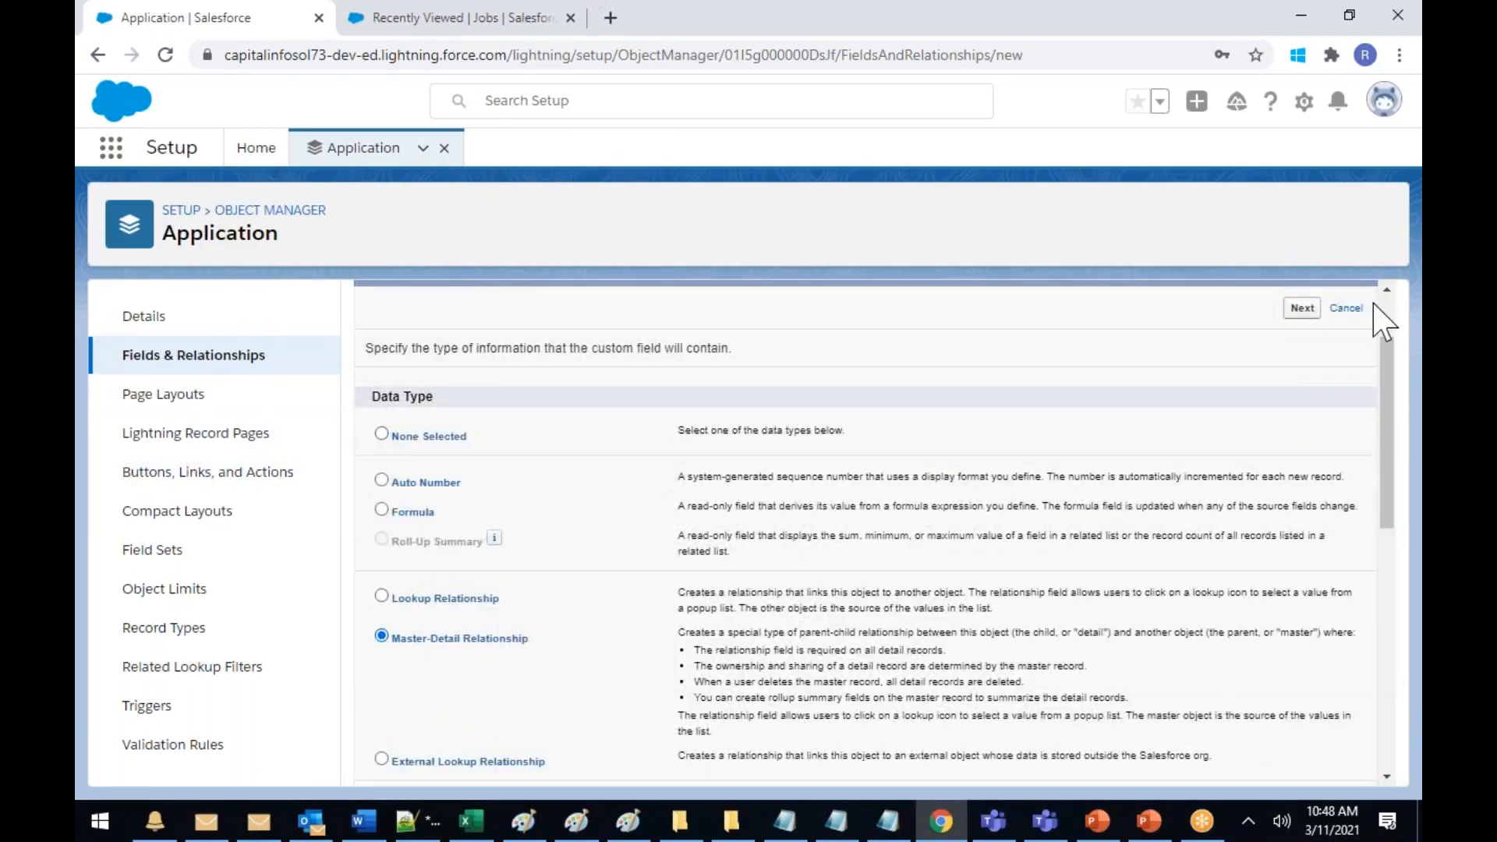
{"action": "left_click", "coordinate": [1301, 308]}
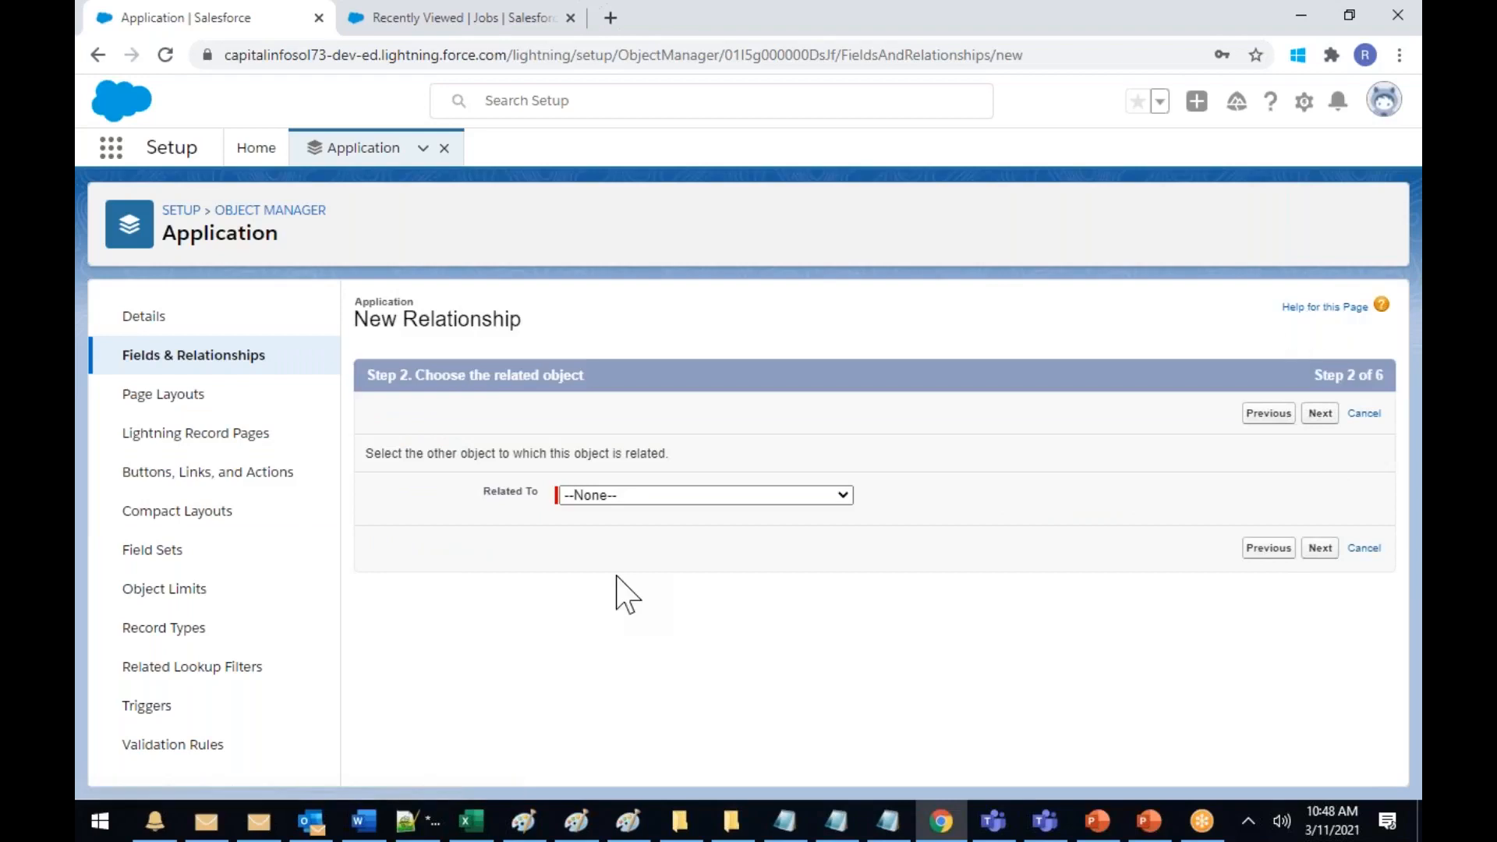
{"action": "left_click", "coordinate": [702, 496]}
{"action": "scroll", "coordinate": [706, 339], "scroll_direction": "down", "scroll_amount": 3}
{"action": "scroll", "coordinate": [702, 366], "scroll_direction": "down", "scroll_amount": 10}
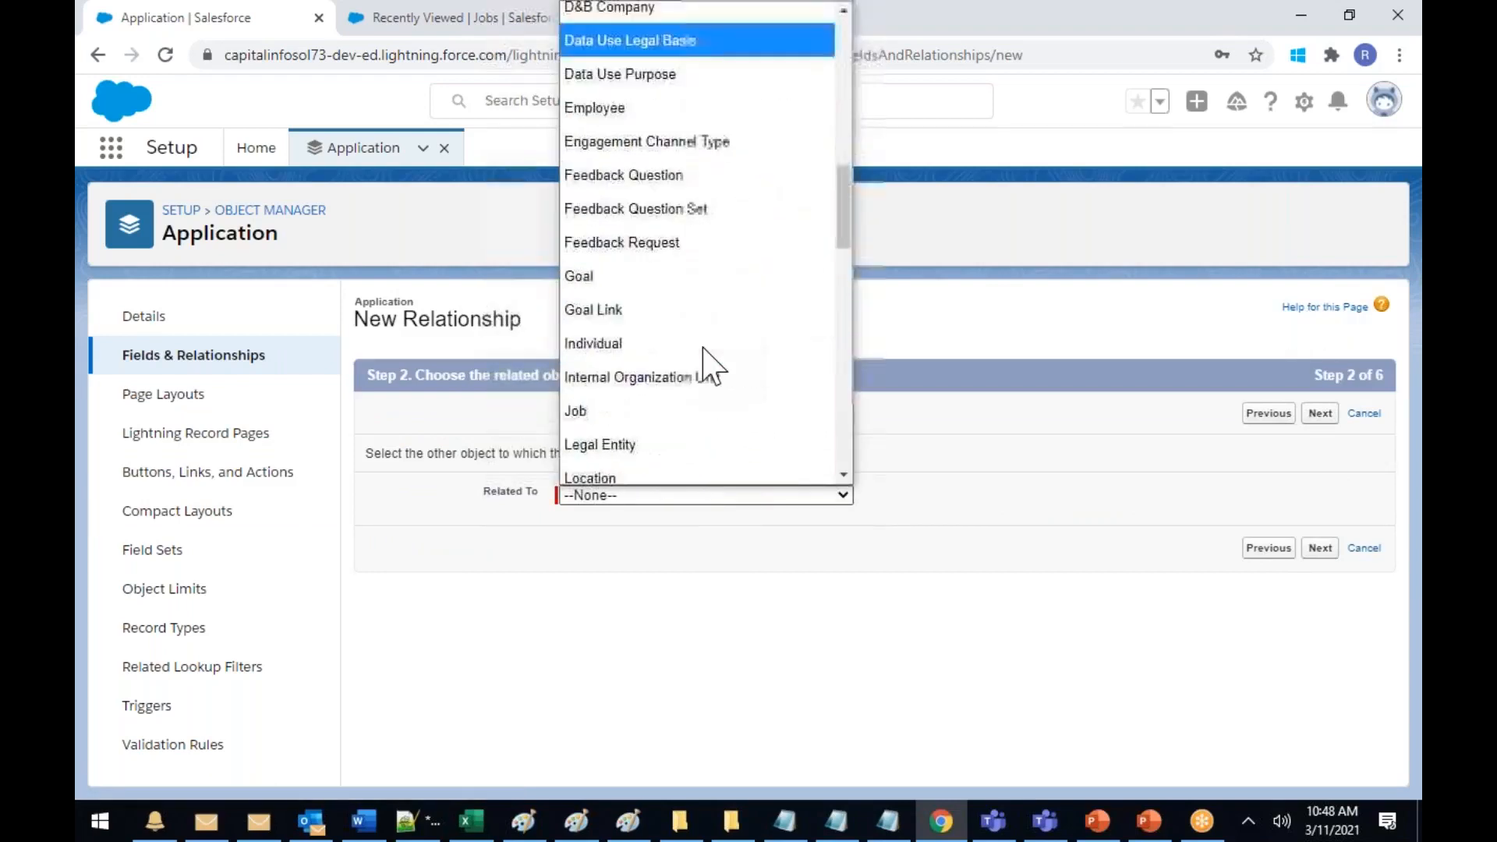
{"action": "left_click", "coordinate": [585, 227]}
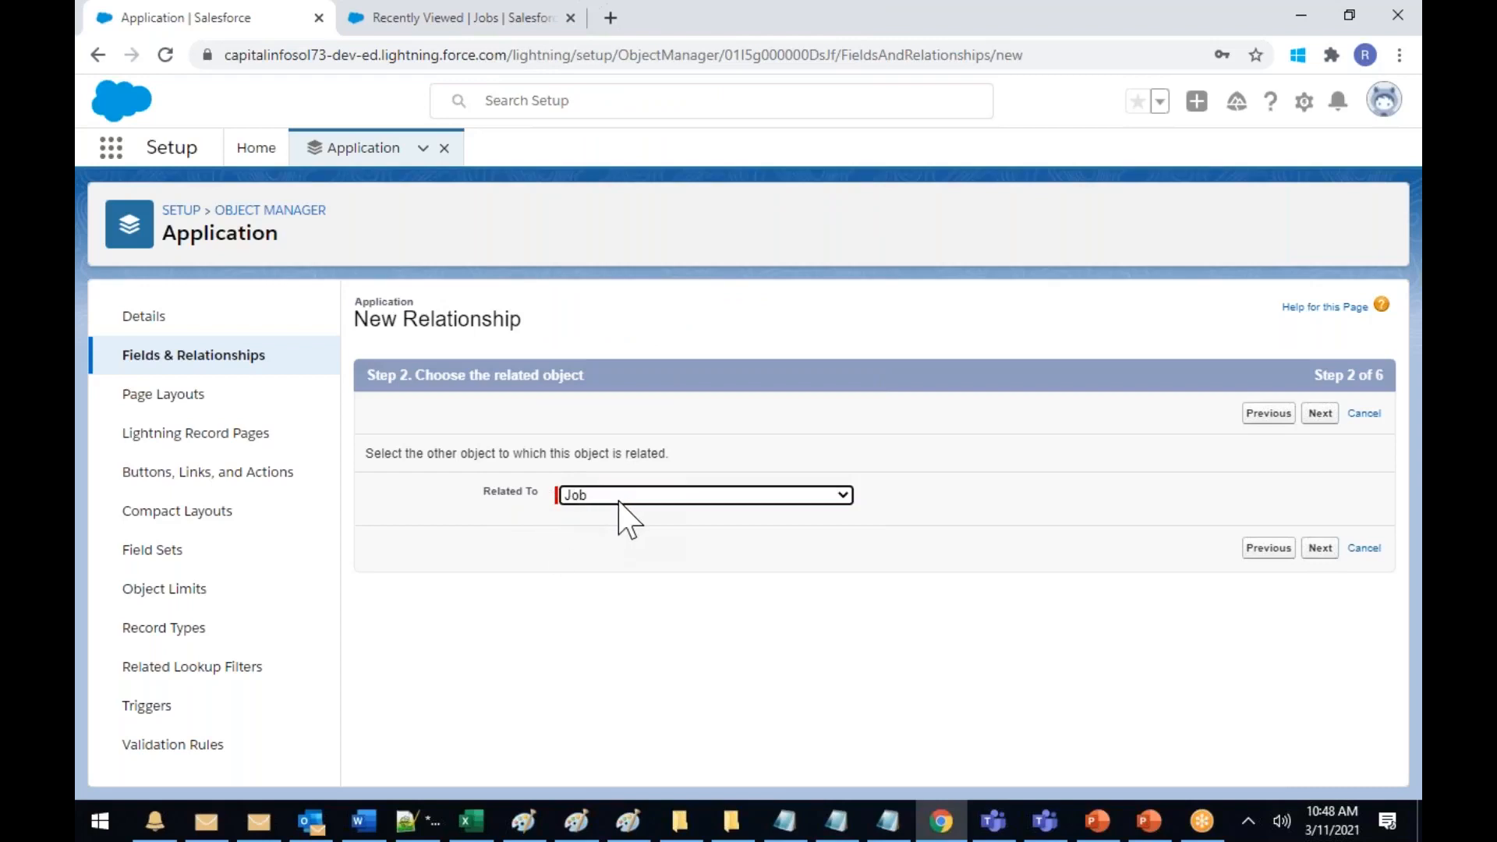
{"action": "left_click", "coordinate": [1320, 548]}
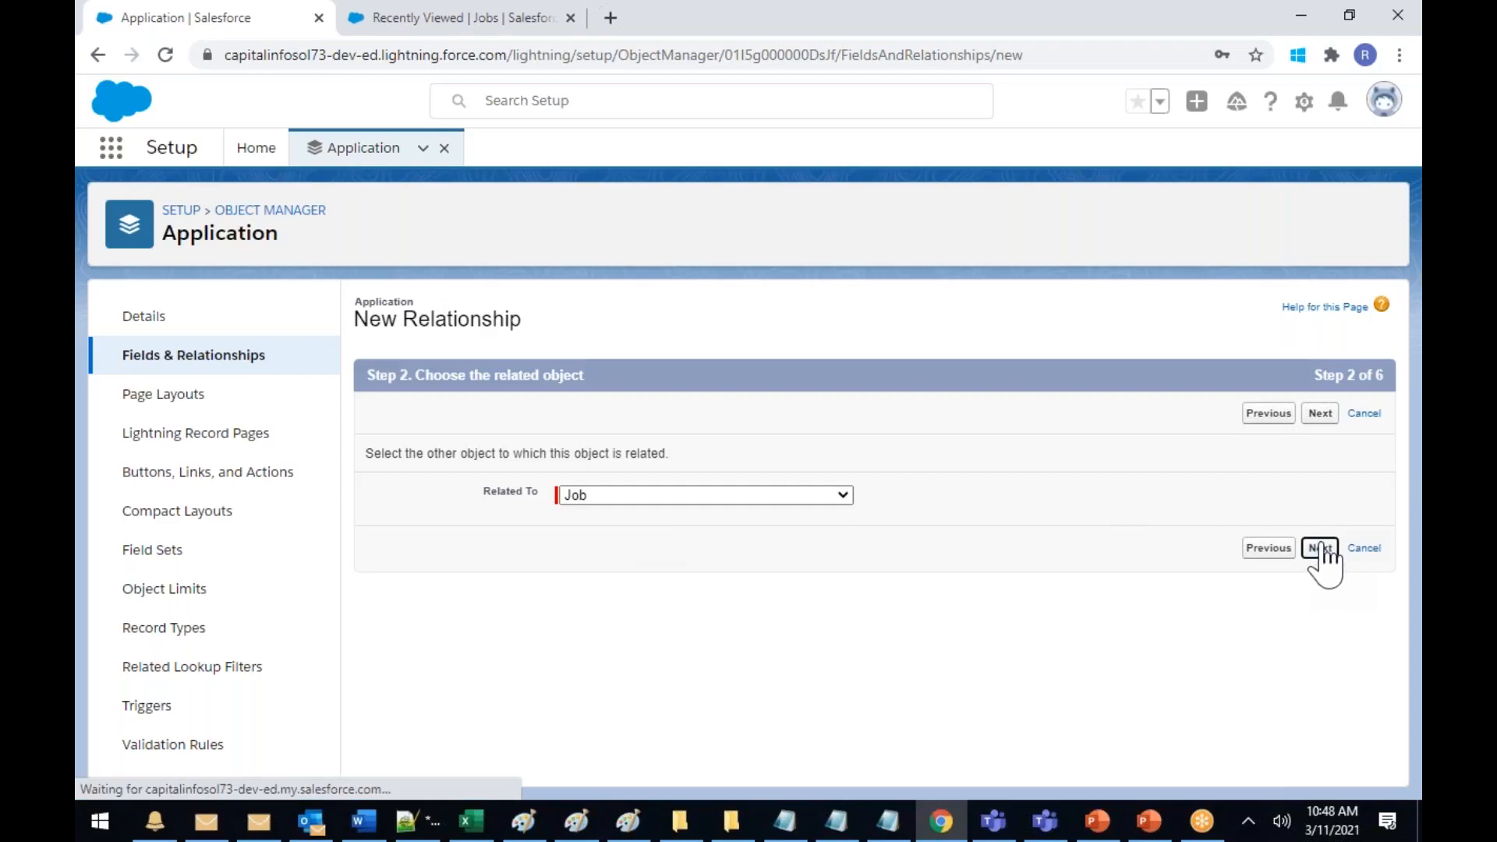
Accept the default label, page layout and related list for the Job master-detail field and save it
{"action": "left_click", "coordinate": [573, 507]}
{"action": "left_click", "coordinate": [1302, 413]}
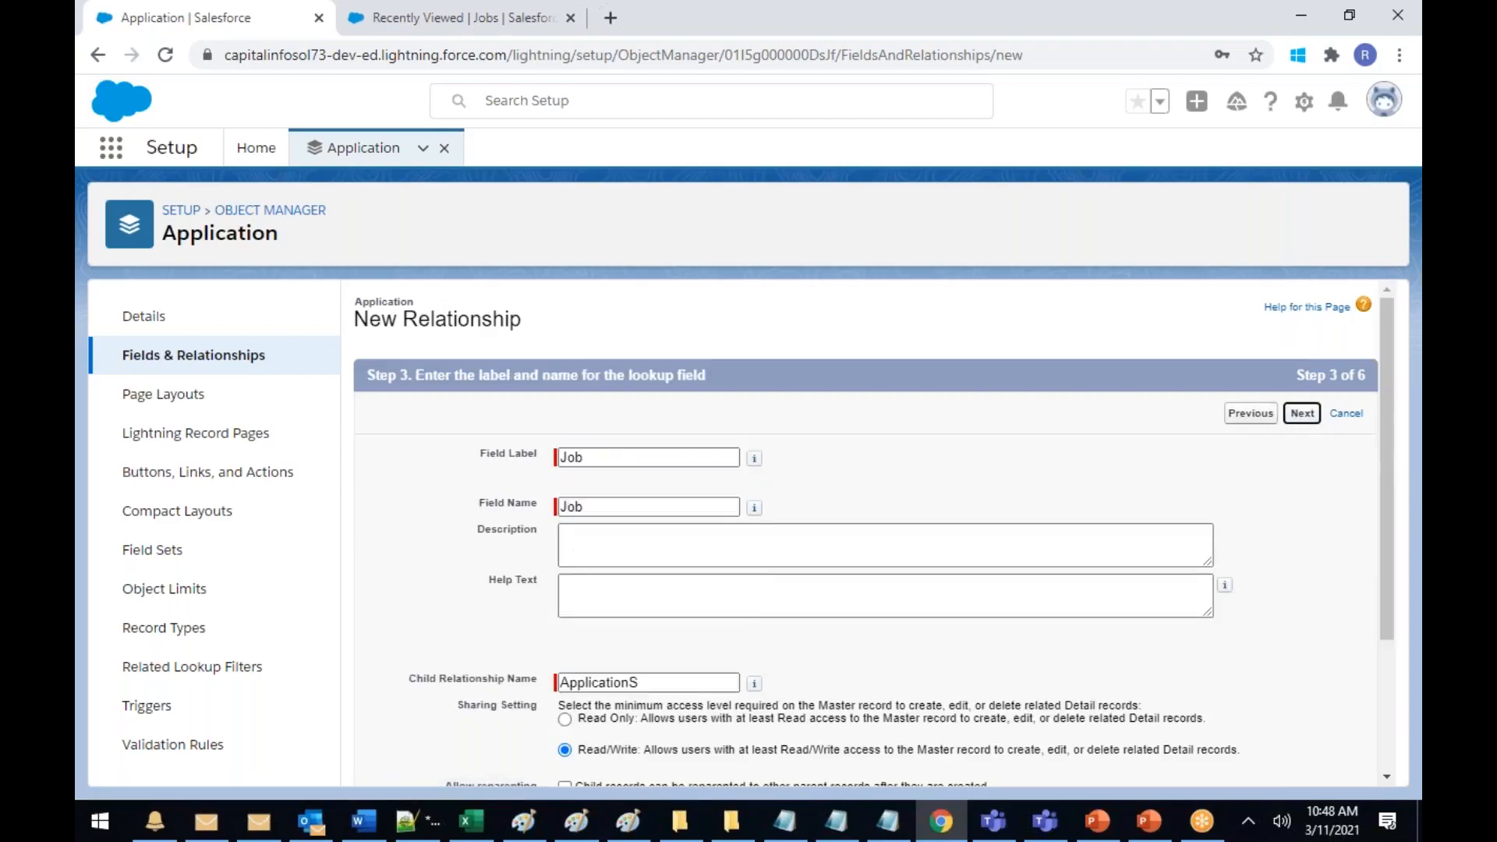
{"action": "left_click", "coordinate": [1319, 421]}
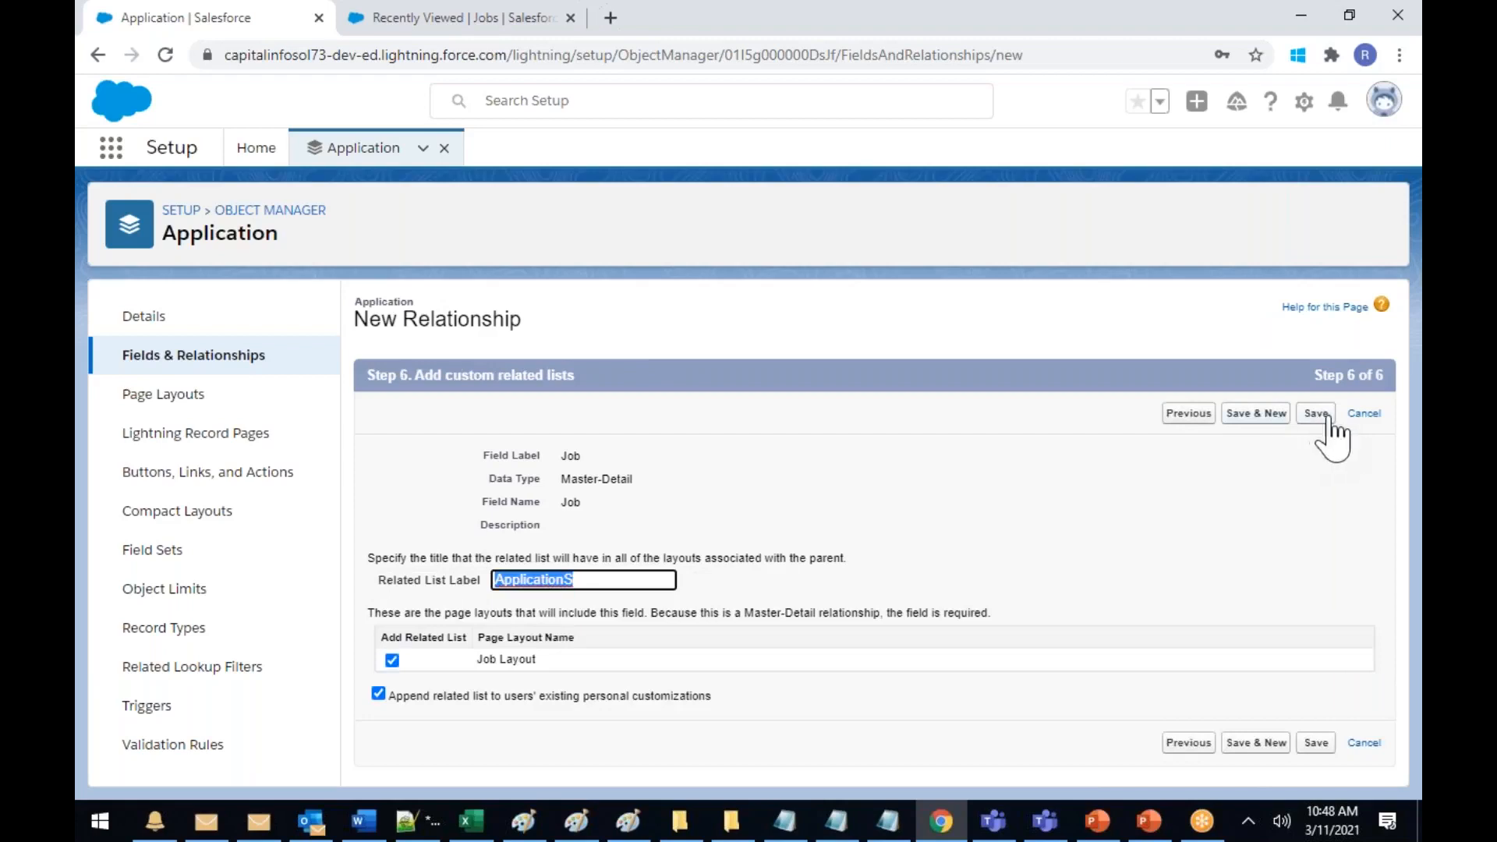
{"action": "left_click", "coordinate": [1324, 417]}
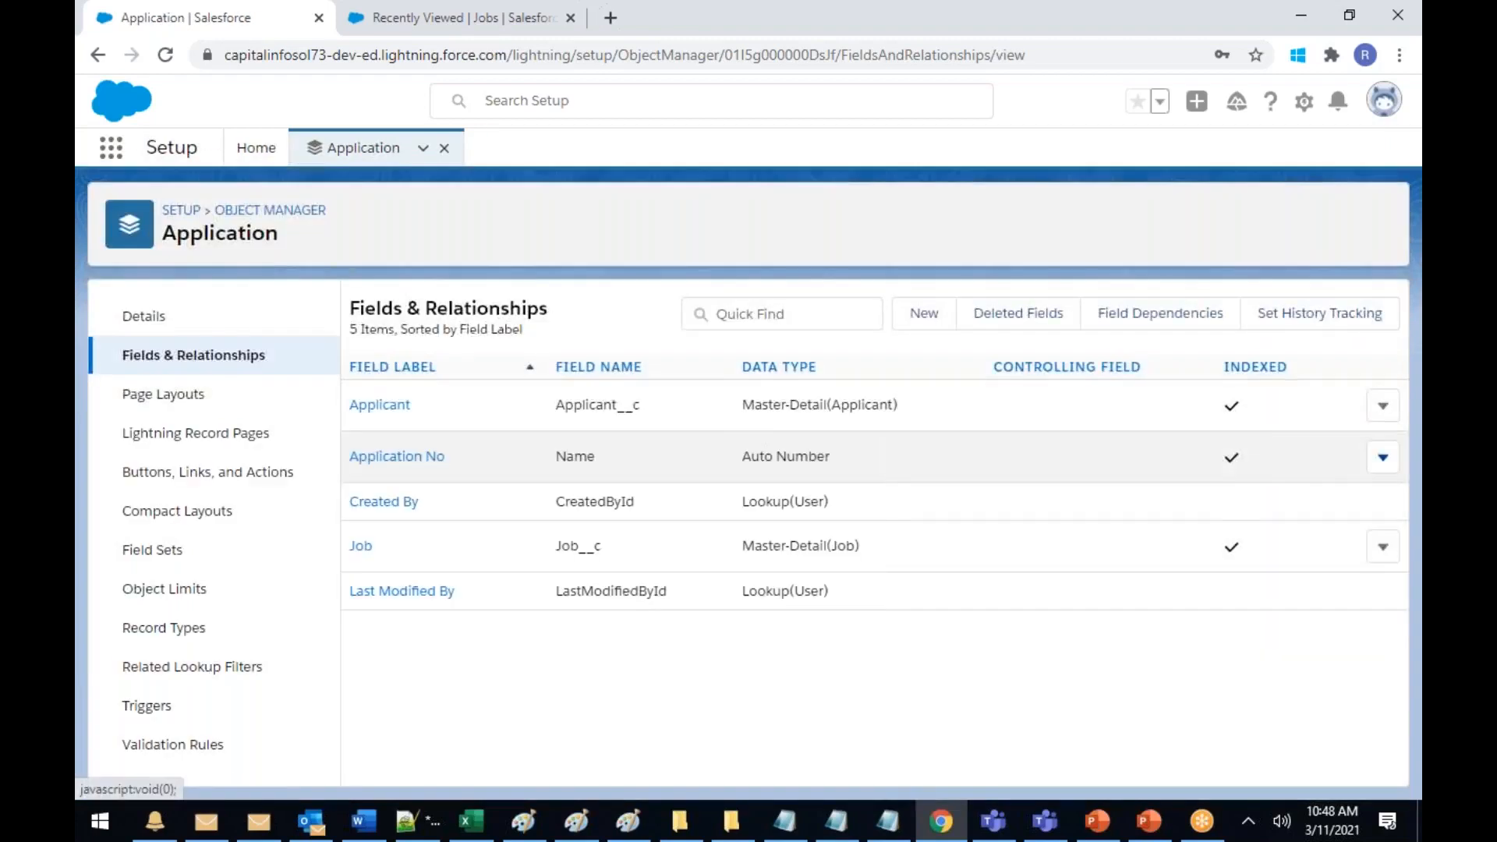
Start another custom field on Application and check whether the Master-Detail Relationship data type is available
{"action": "left_click", "coordinate": [932, 319]}
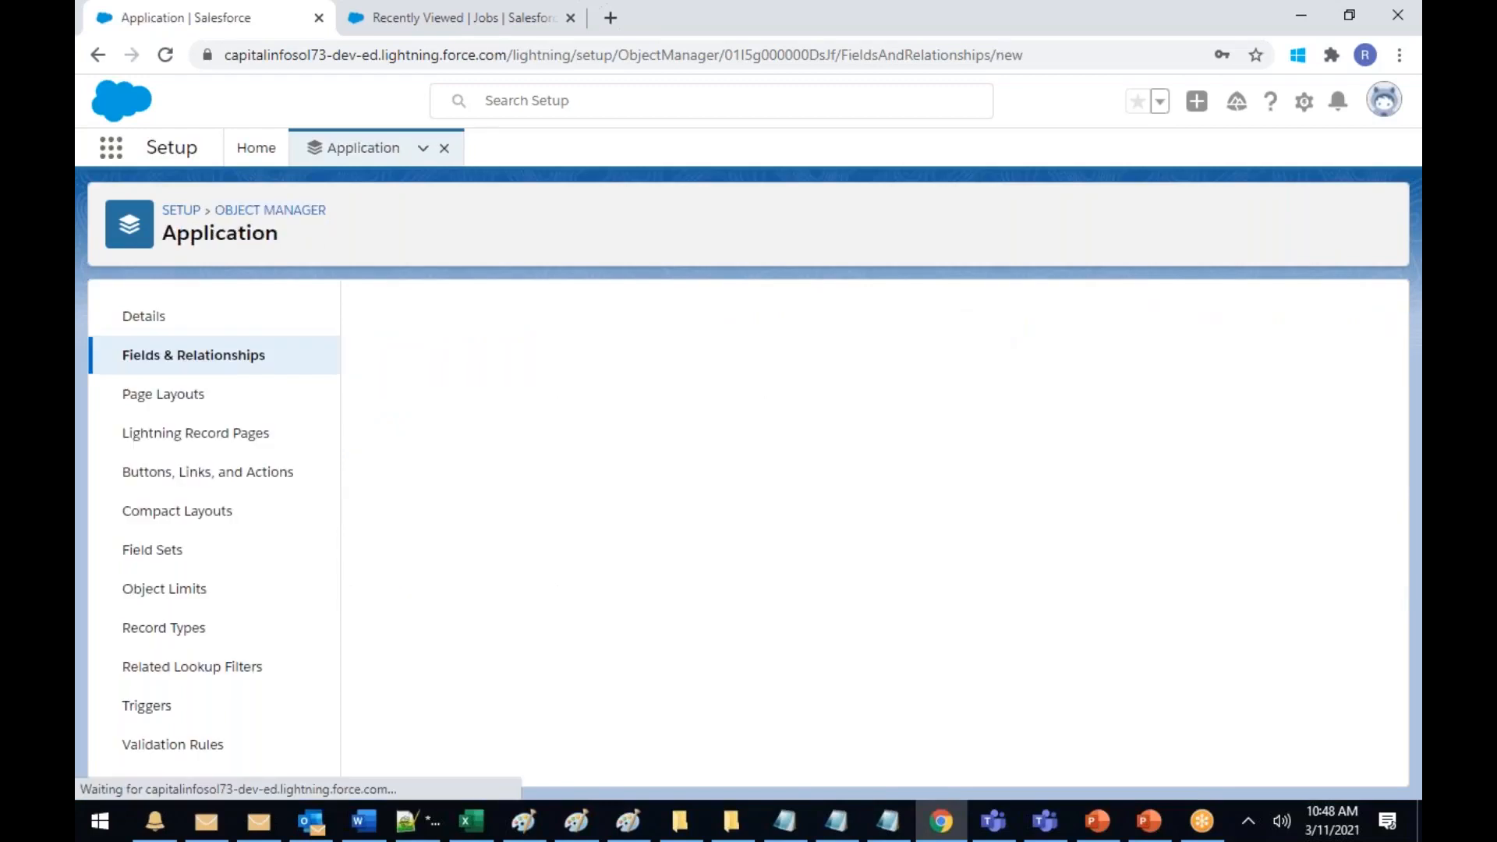
{"action": "scroll", "coordinate": [594, 455], "scroll_direction": "down", "scroll_amount": 3}
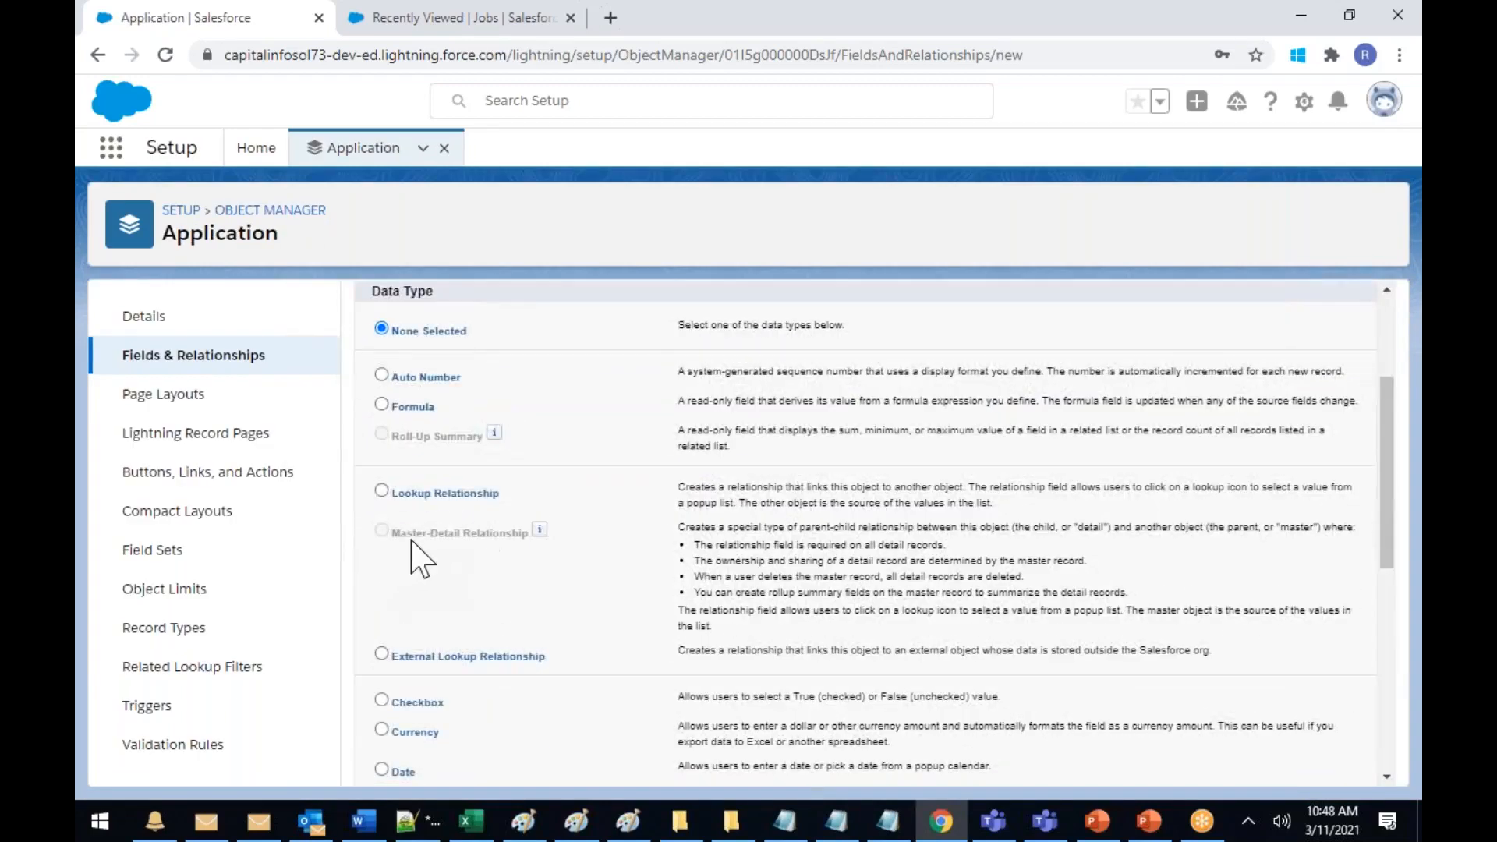
{"action": "left_click_drag", "start_coordinate": [484, 555], "coordinate": [525, 551]}
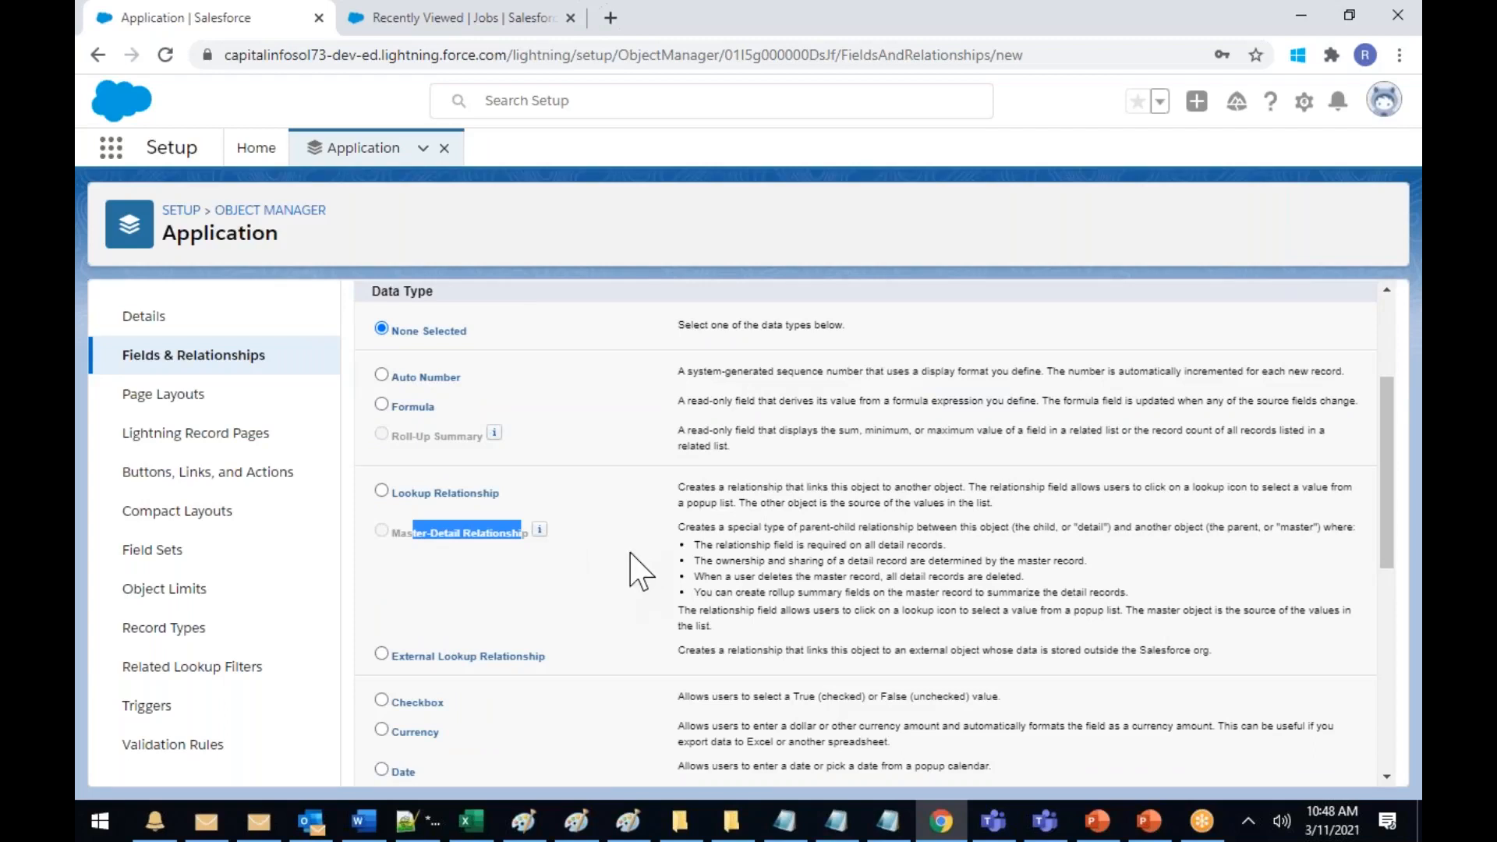
{"action": "left_click_drag", "start_coordinate": [403, 551], "coordinate": [517, 546]}
{"action": "left_click", "coordinate": [503, 559]}
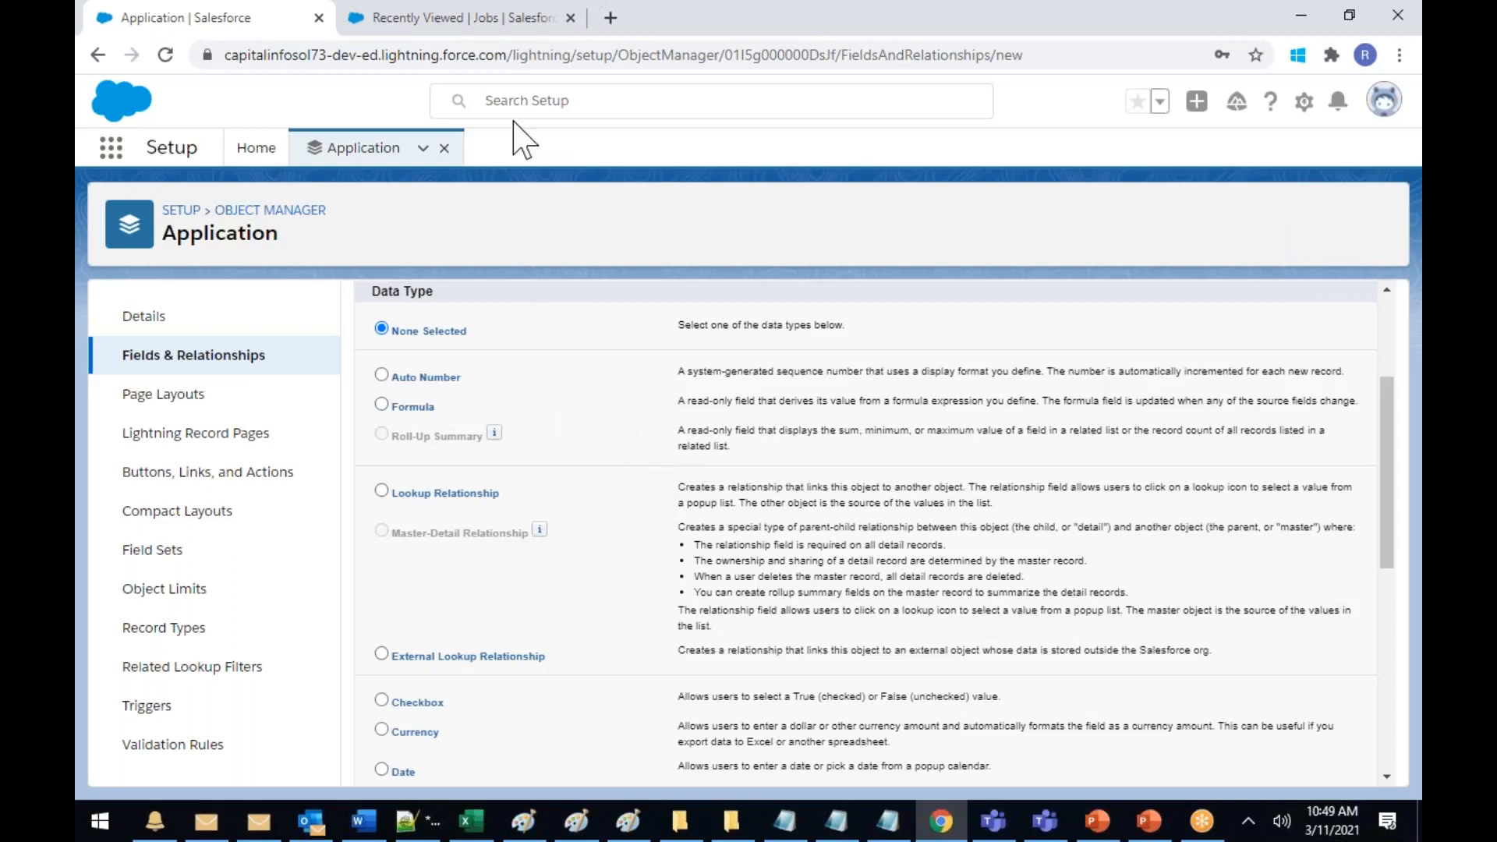
In the Hospital Management app, create two Applicant records, entering an applicant's first name for each
{"action": "left_click", "coordinate": [397, 21]}
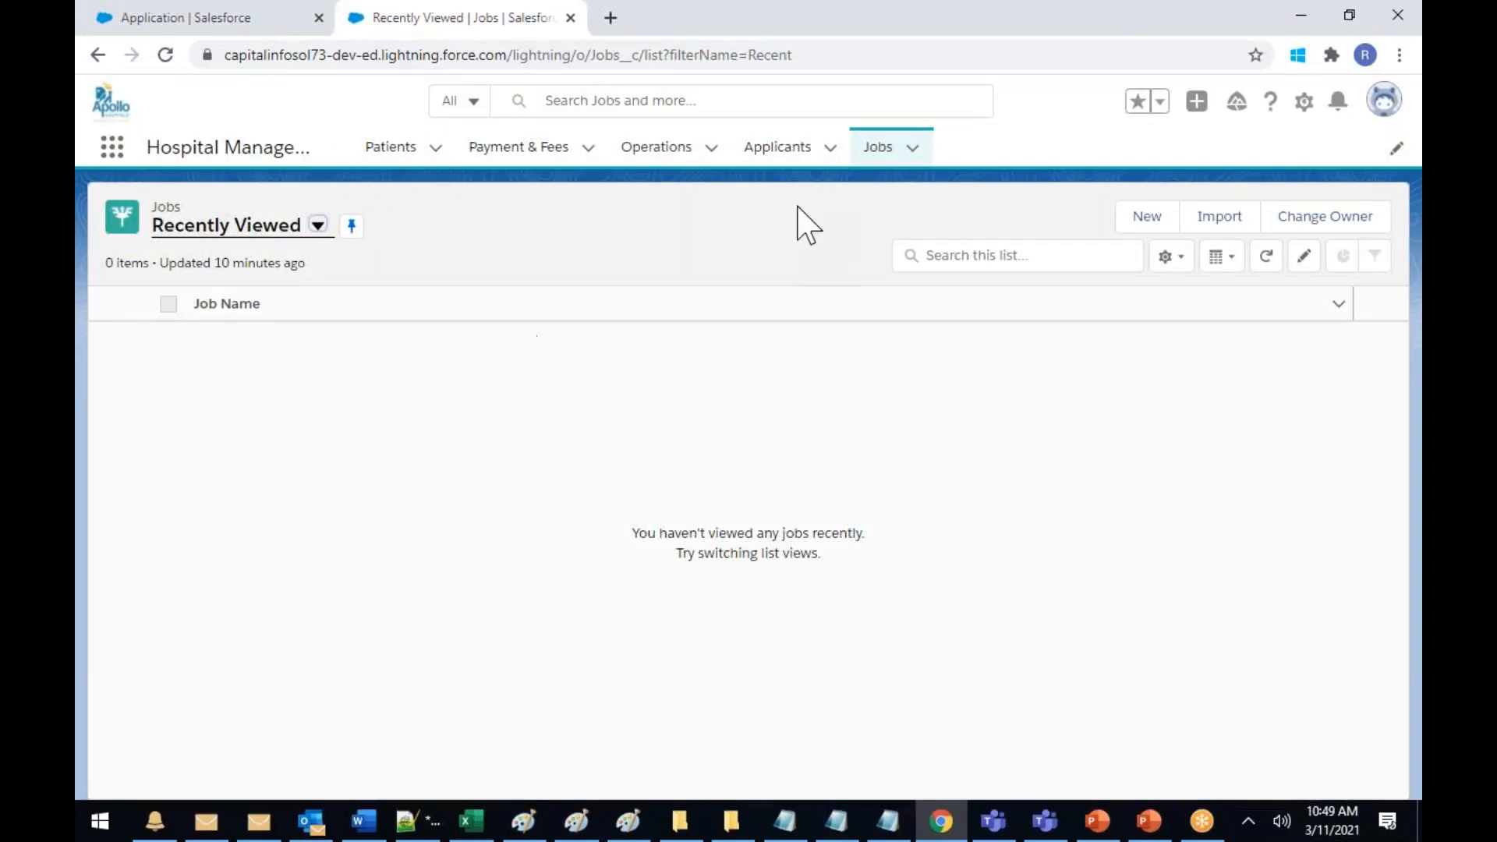
{"action": "left_click", "coordinate": [780, 149]}
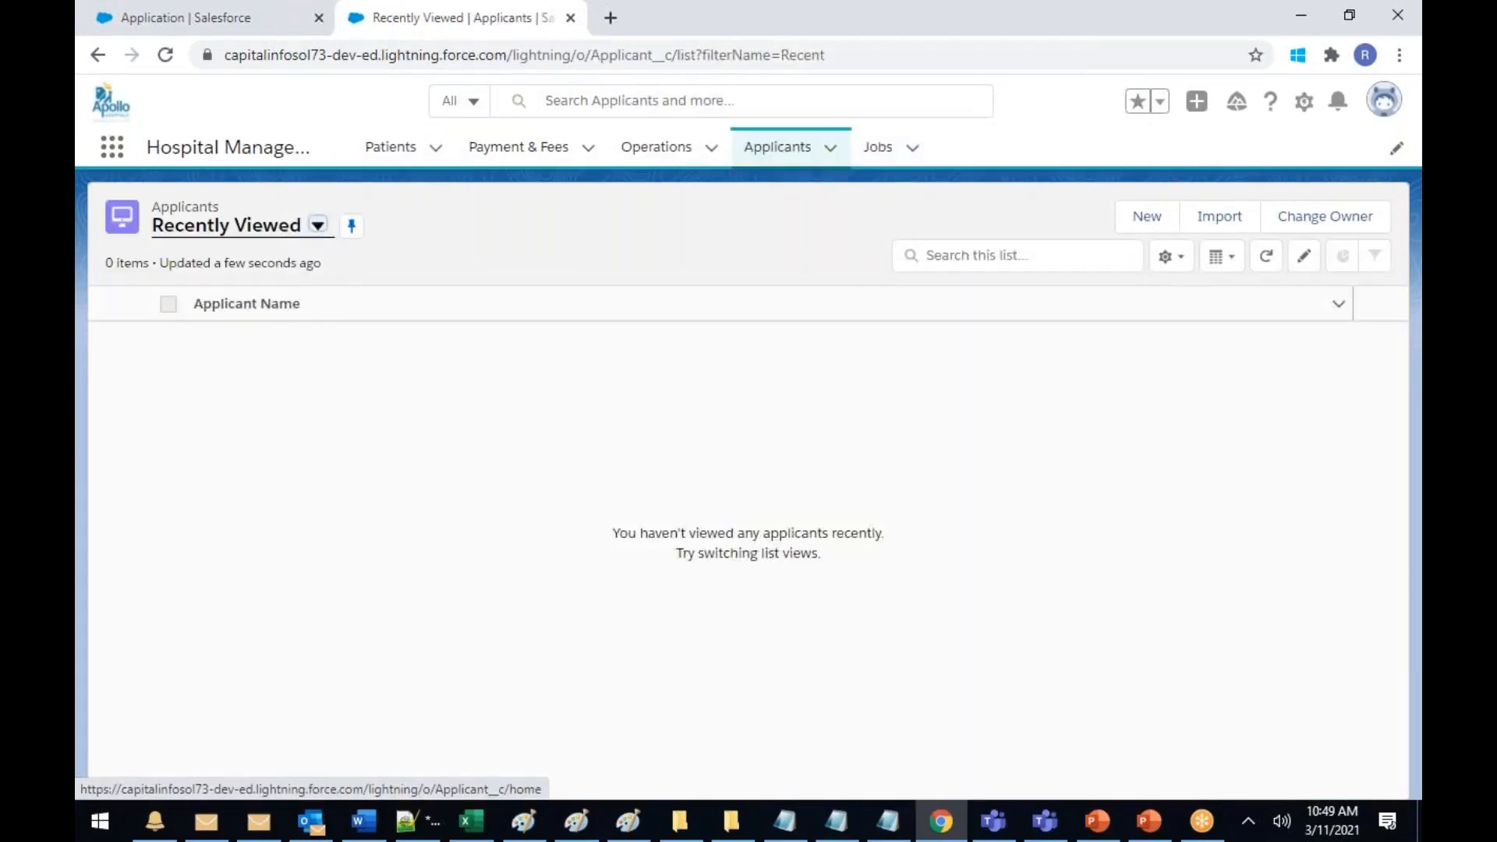
{"action": "left_click", "coordinate": [1158, 221]}
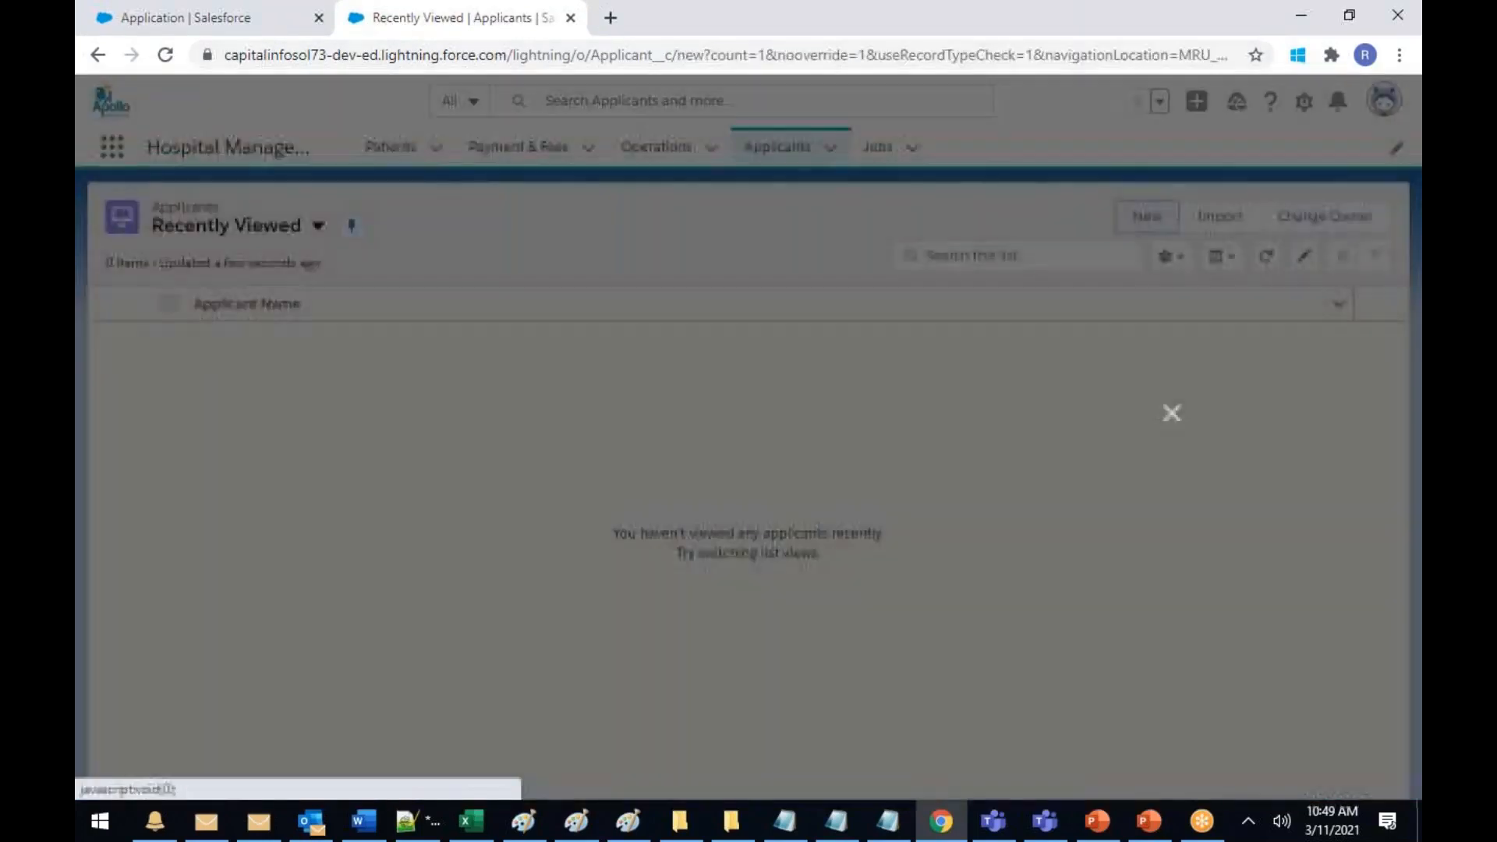
{"action": "type", "text": "Ram"}
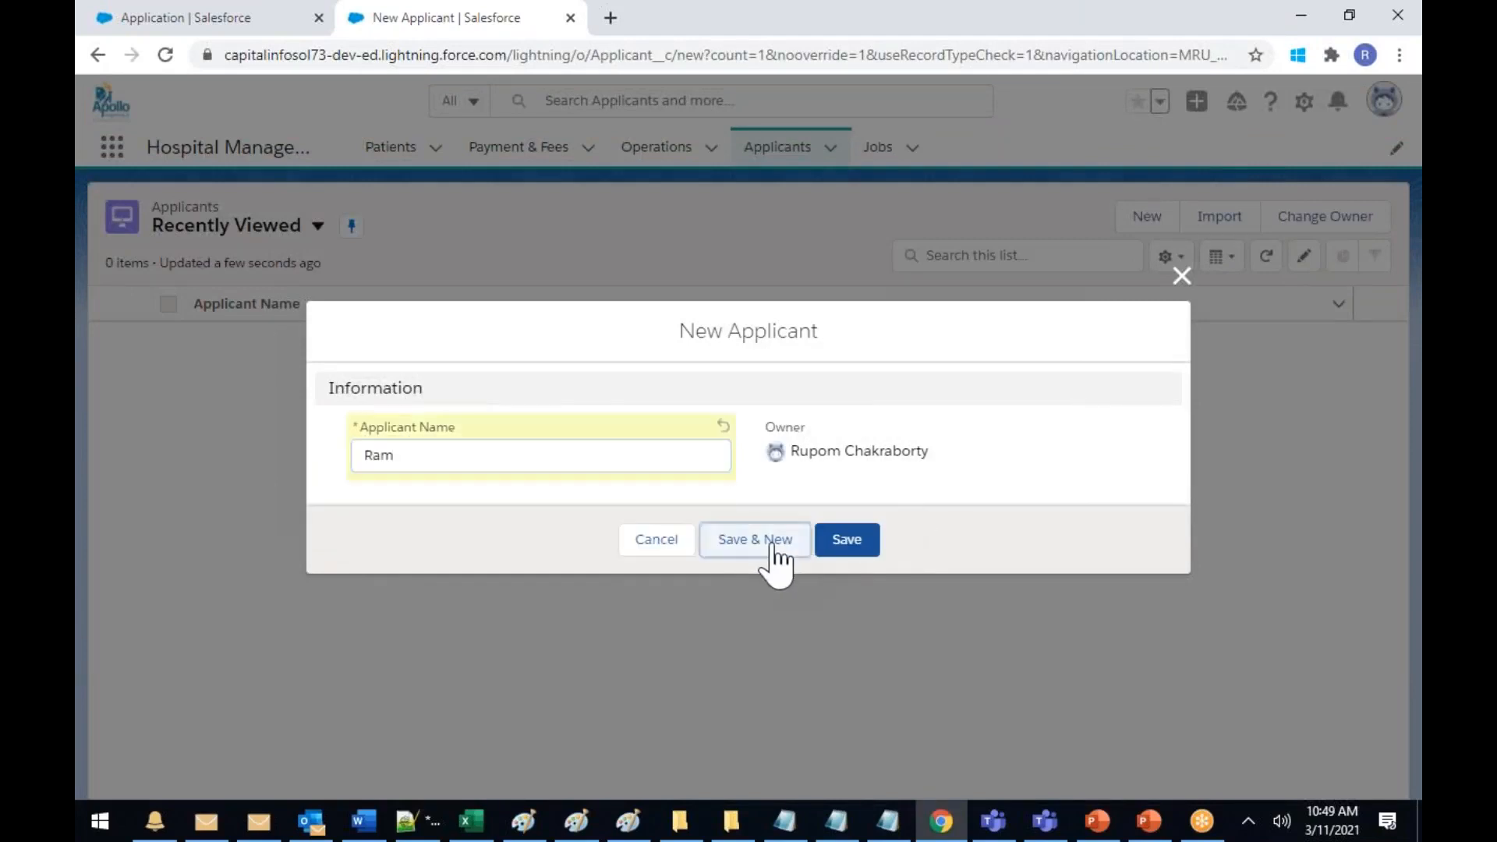
{"action": "left_click", "coordinate": [772, 544]}
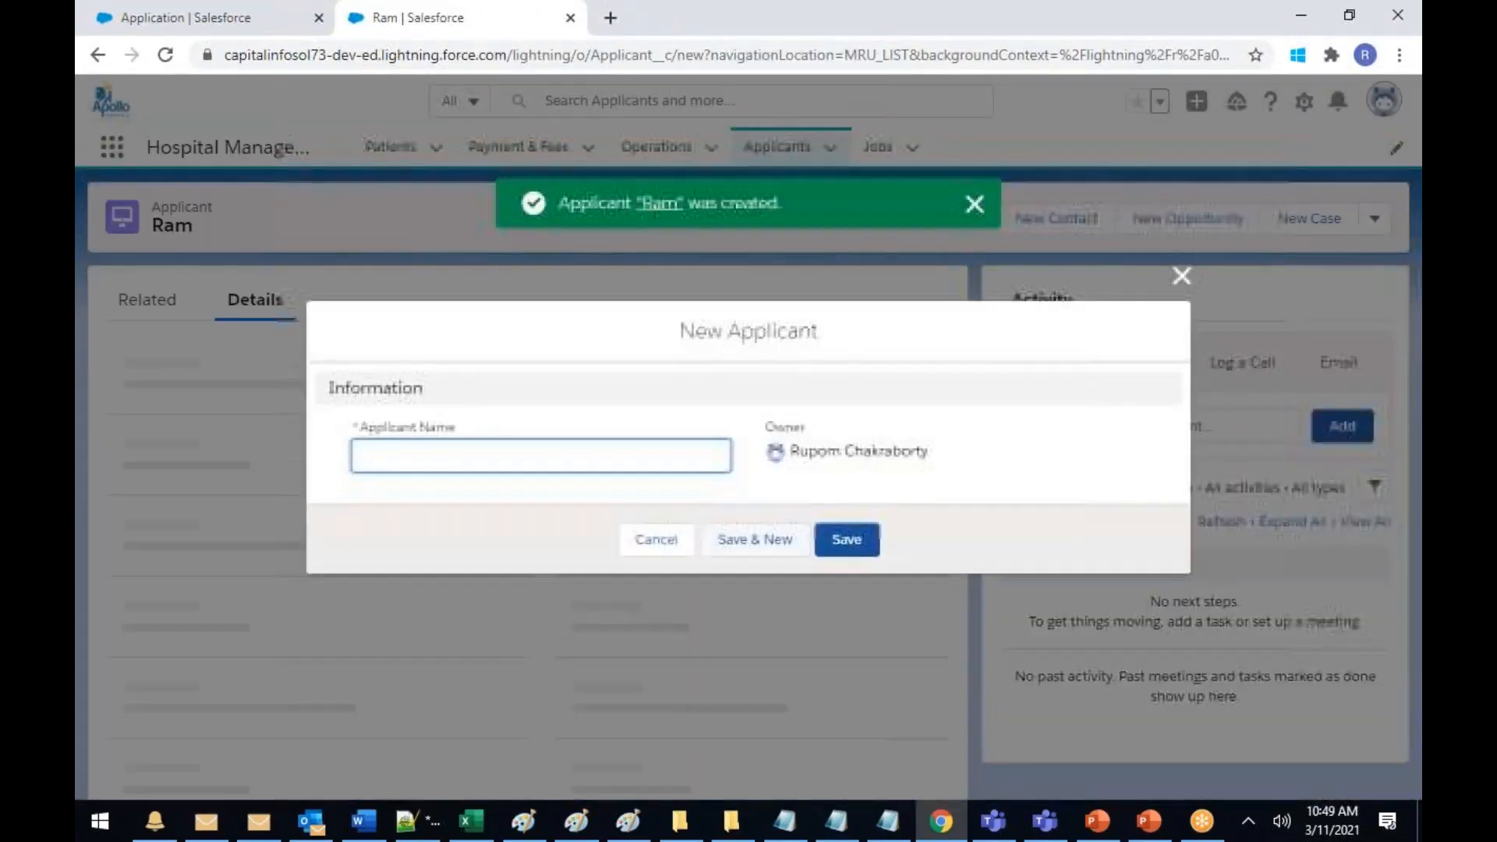
{"action": "type", "text": "Rahim"}
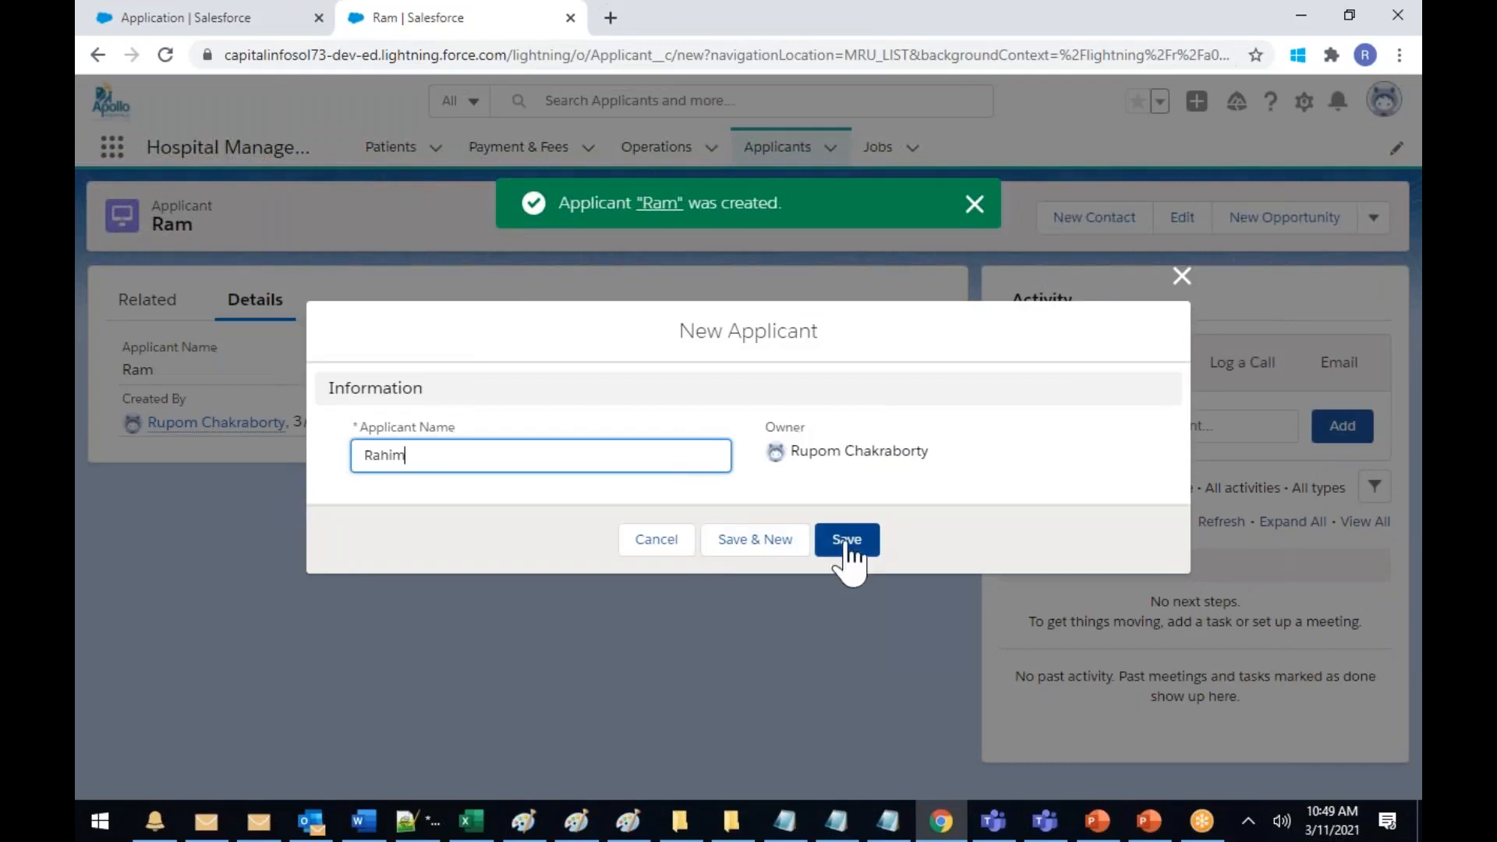
{"action": "left_click", "coordinate": [772, 546]}
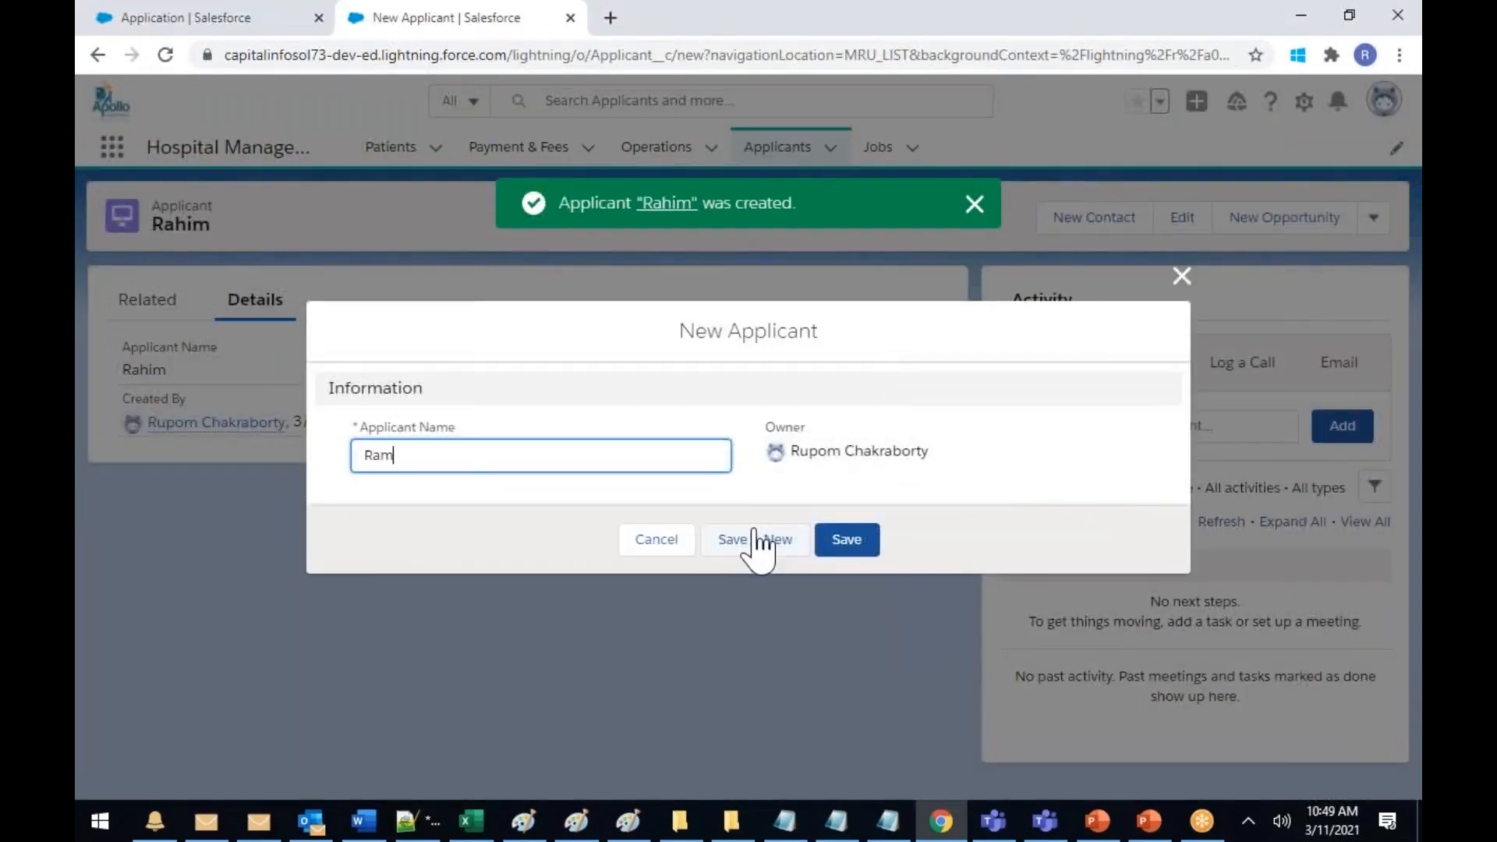
Save the open Applicant record, create two more using applicants' first names, and return to the Applicants list
{"action": "left_click", "coordinate": [754, 538]}
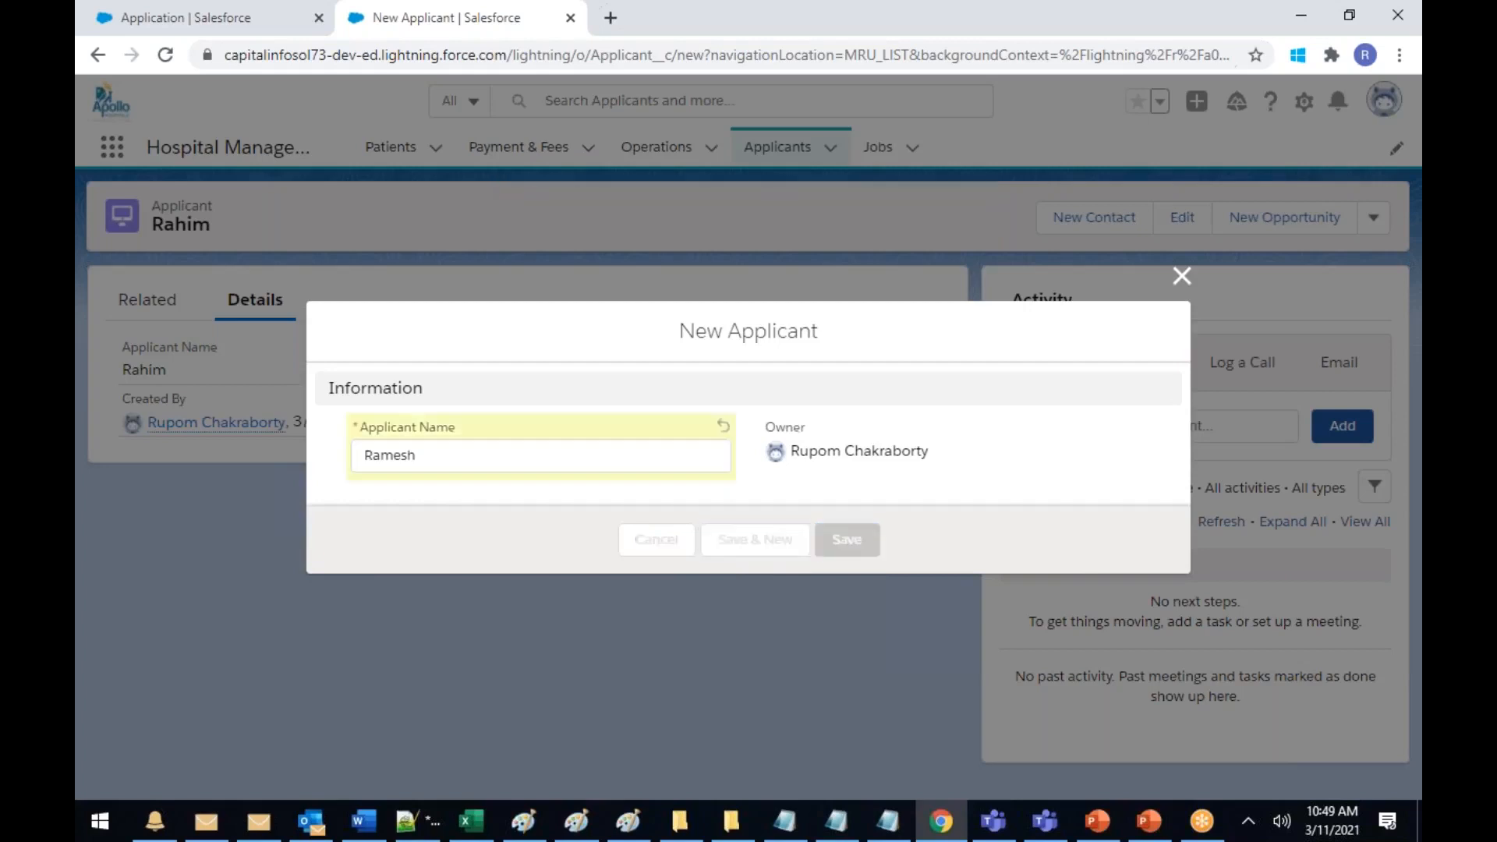
{"action": "type", "text": "Daniel"}
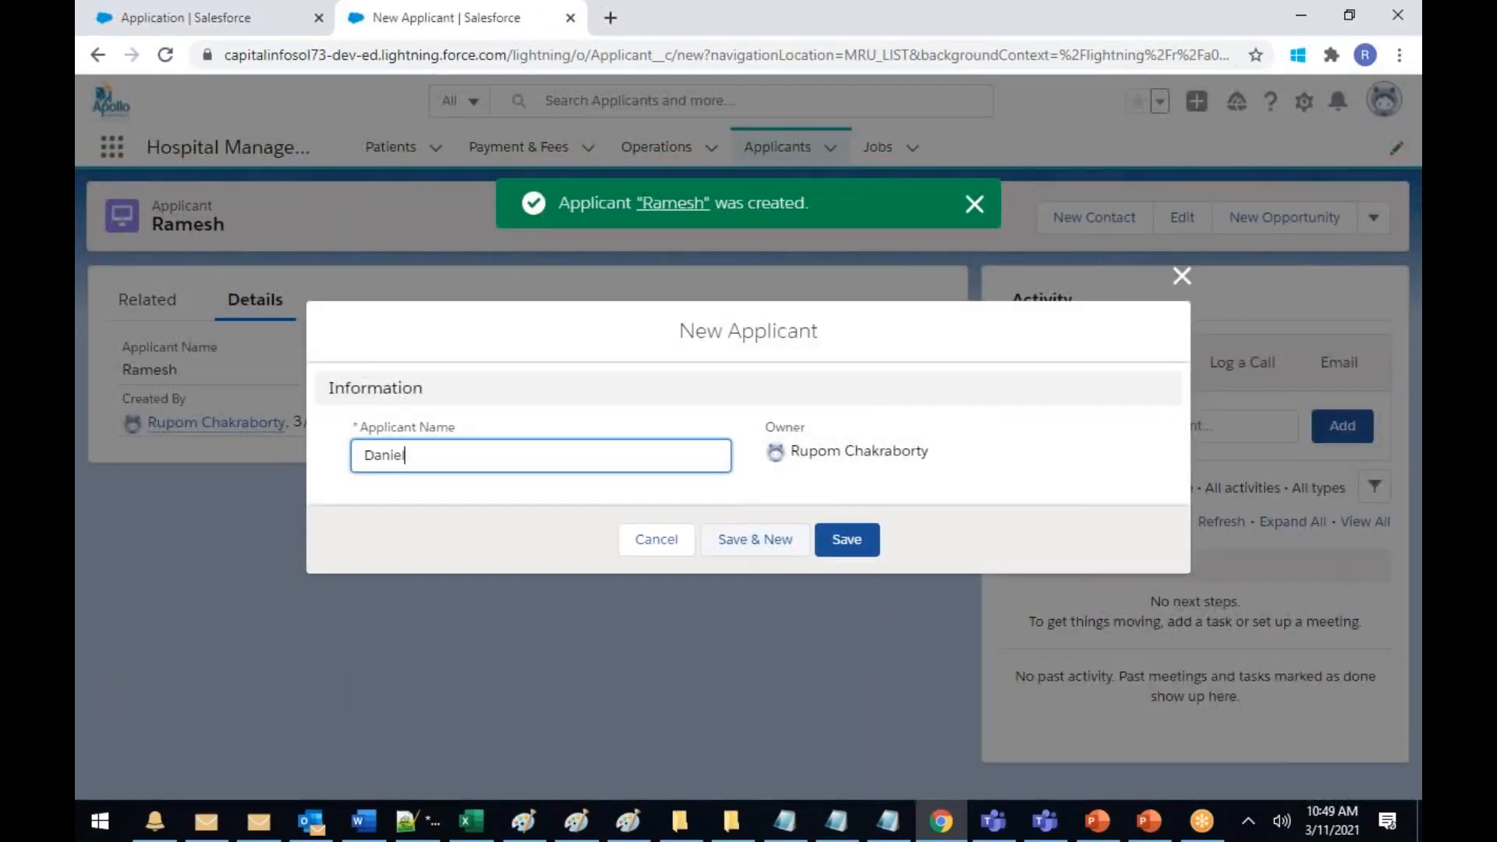
{"action": "left_click", "coordinate": [753, 540]}
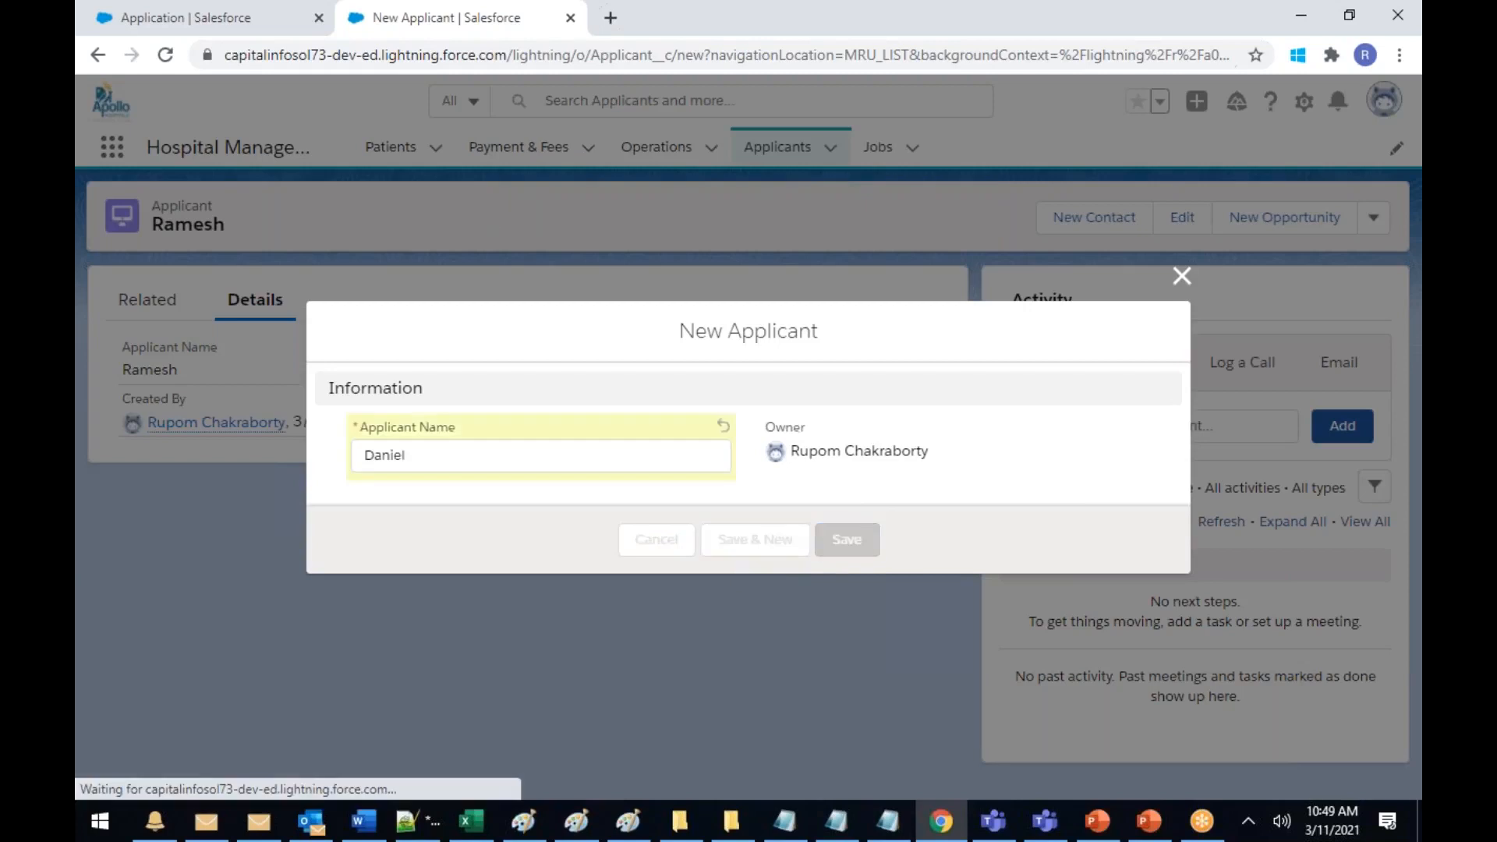
{"action": "type", "text": "John"}
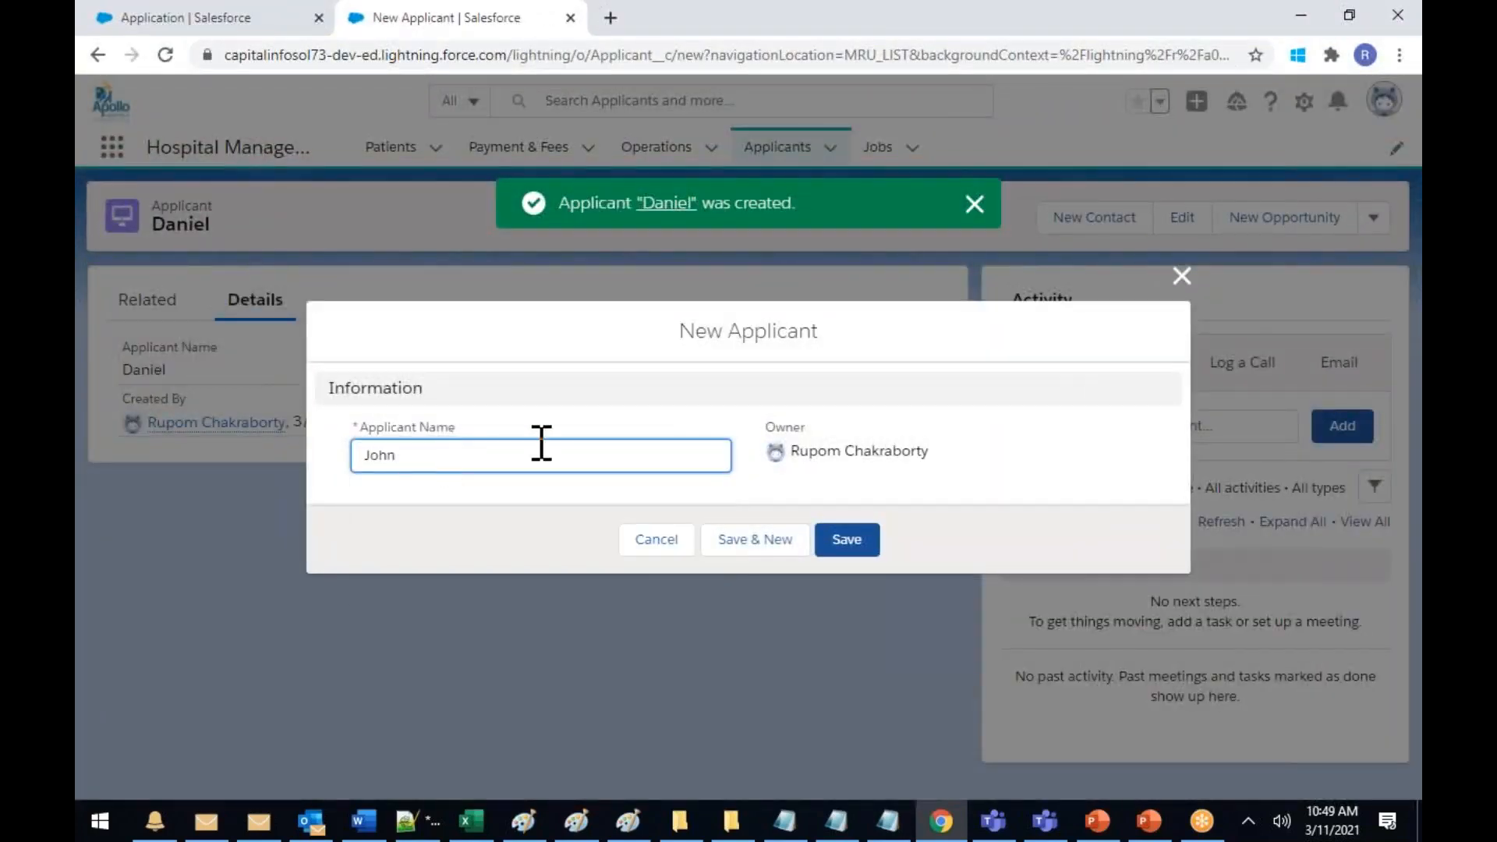
{"action": "left_click", "coordinate": [838, 541]}
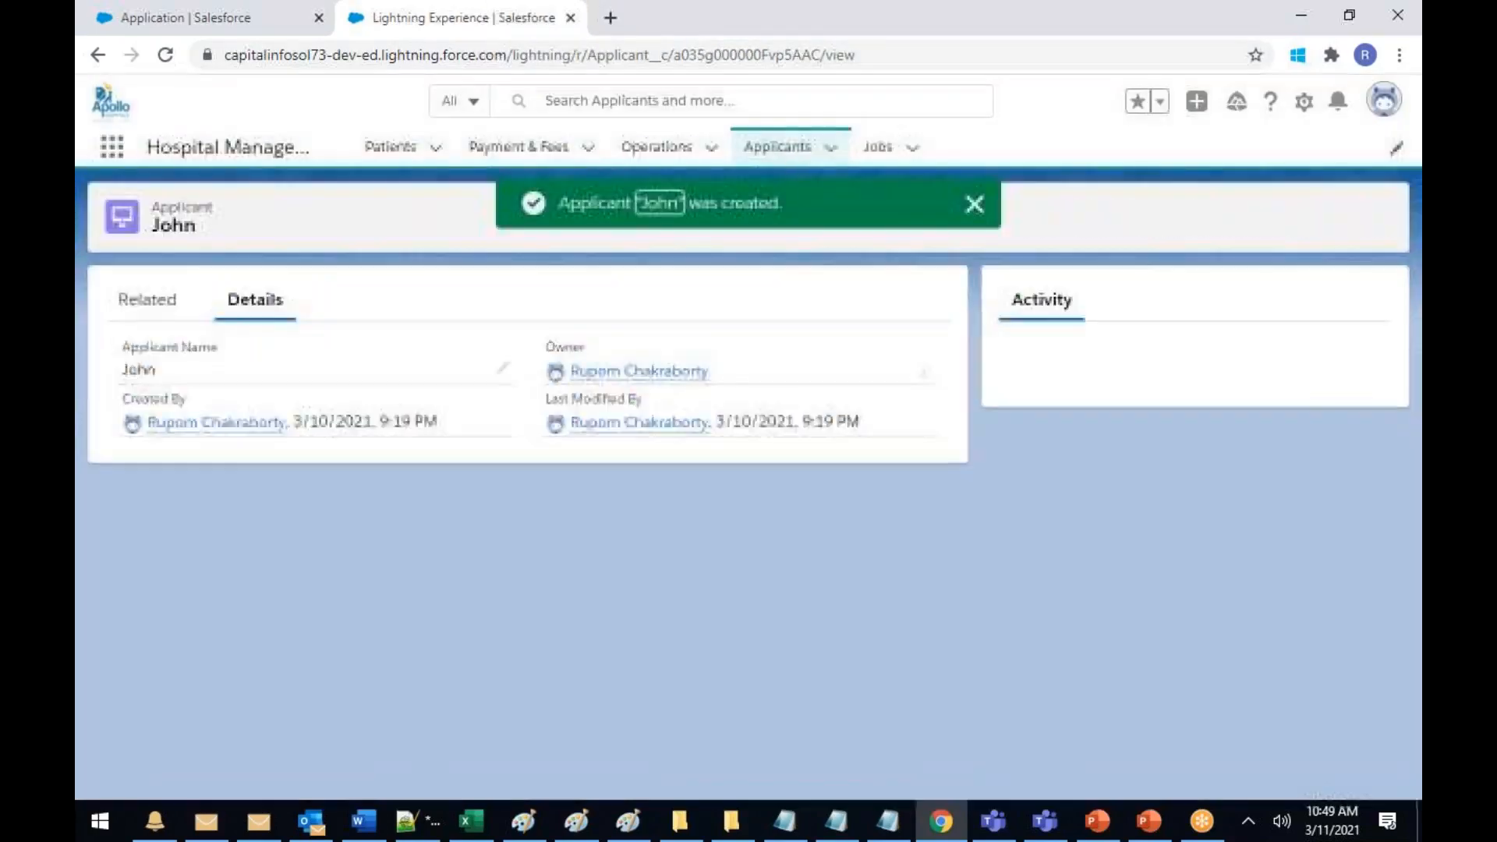
{"action": "left_click", "coordinate": [772, 154]}
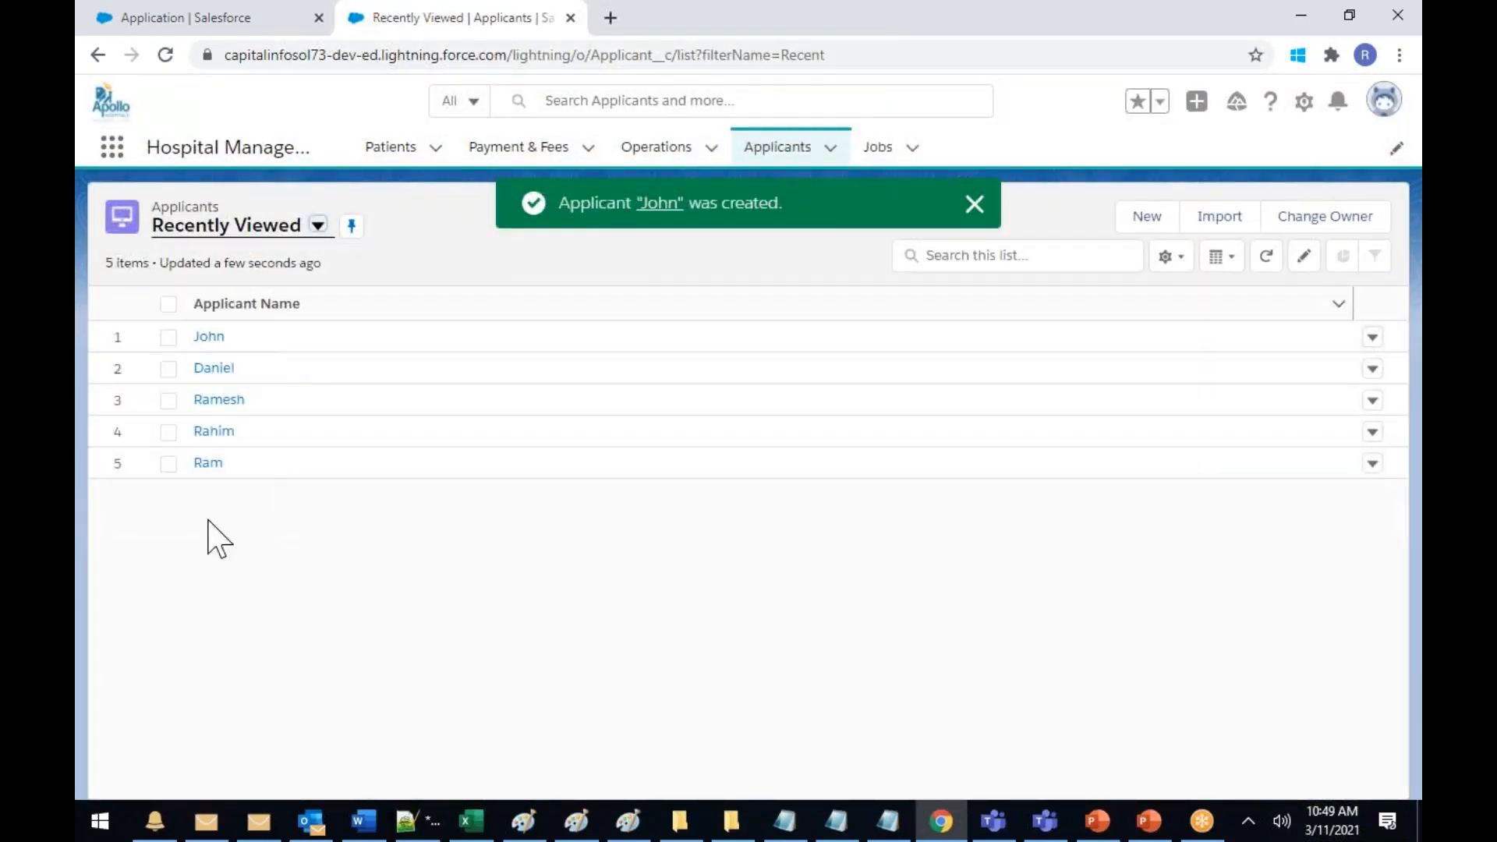
Create a Job record named Hospital Manager and save it with another new Job form open
{"action": "left_click", "coordinate": [880, 150]}
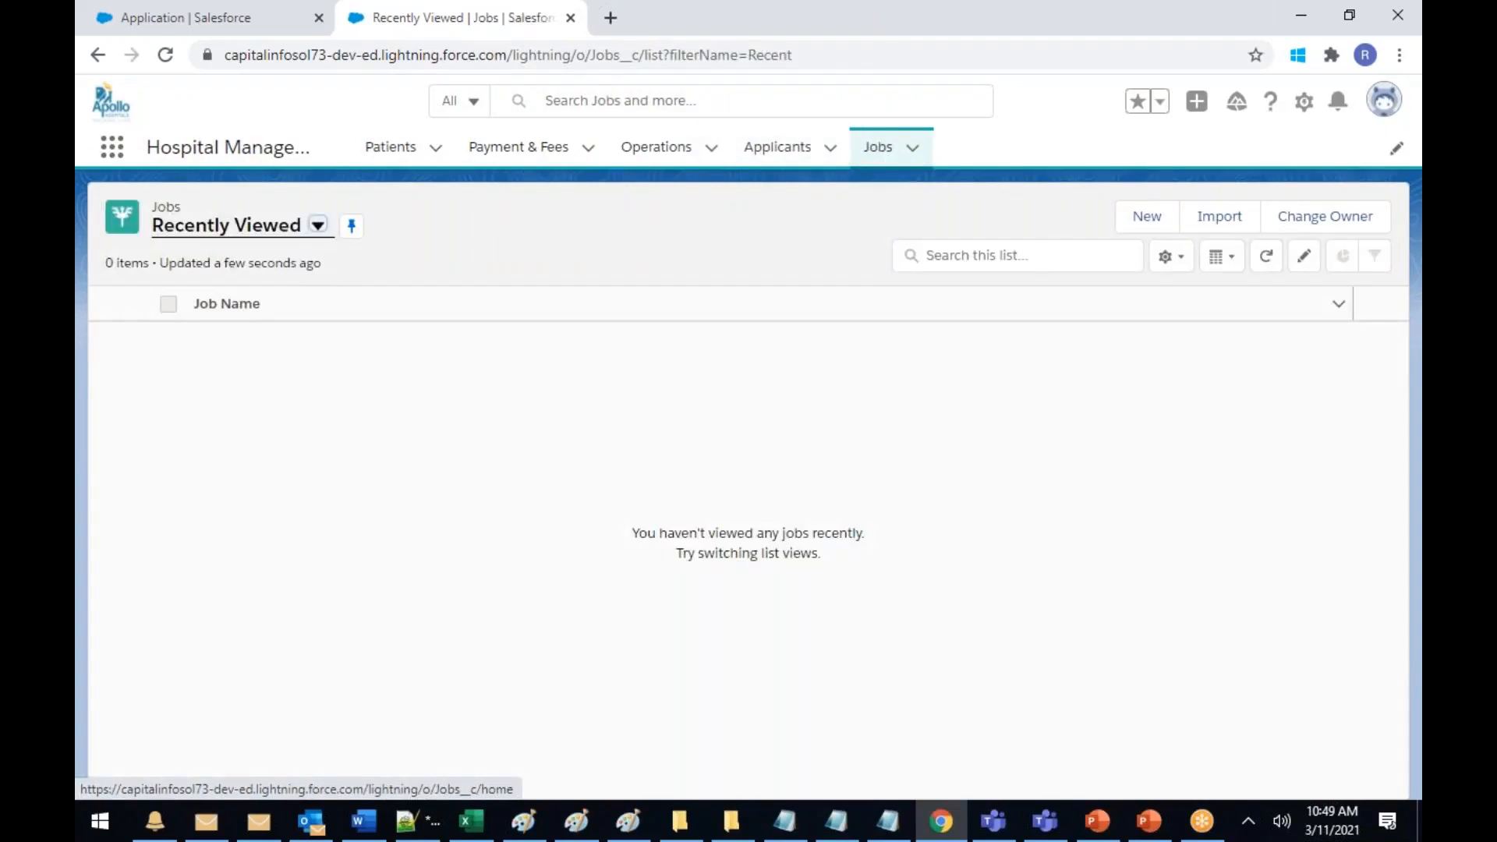
{"action": "left_click", "coordinate": [1144, 217]}
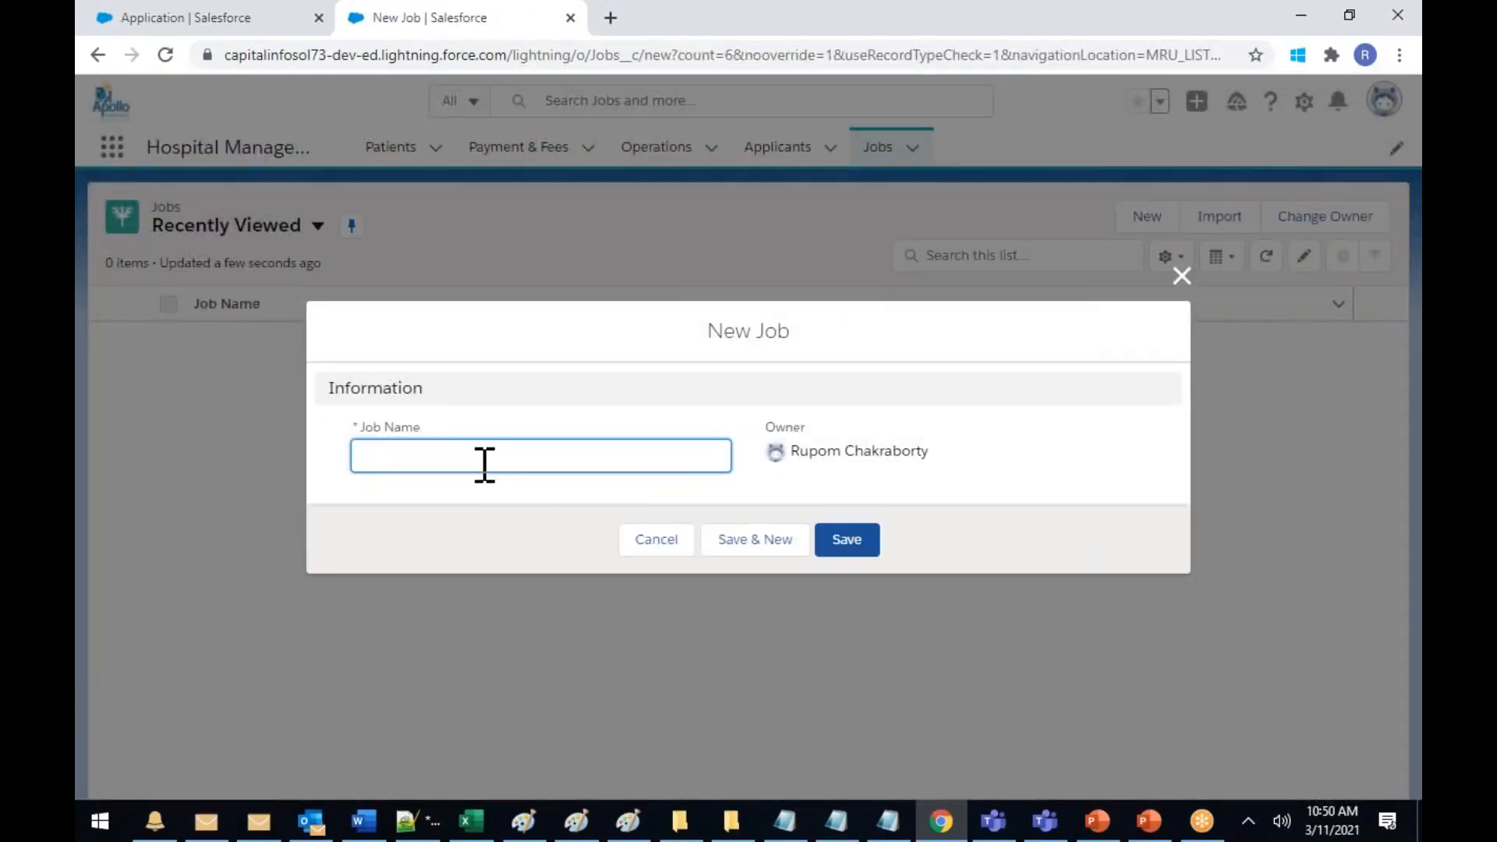
{"action": "type", "text": "Hospital Manager"}
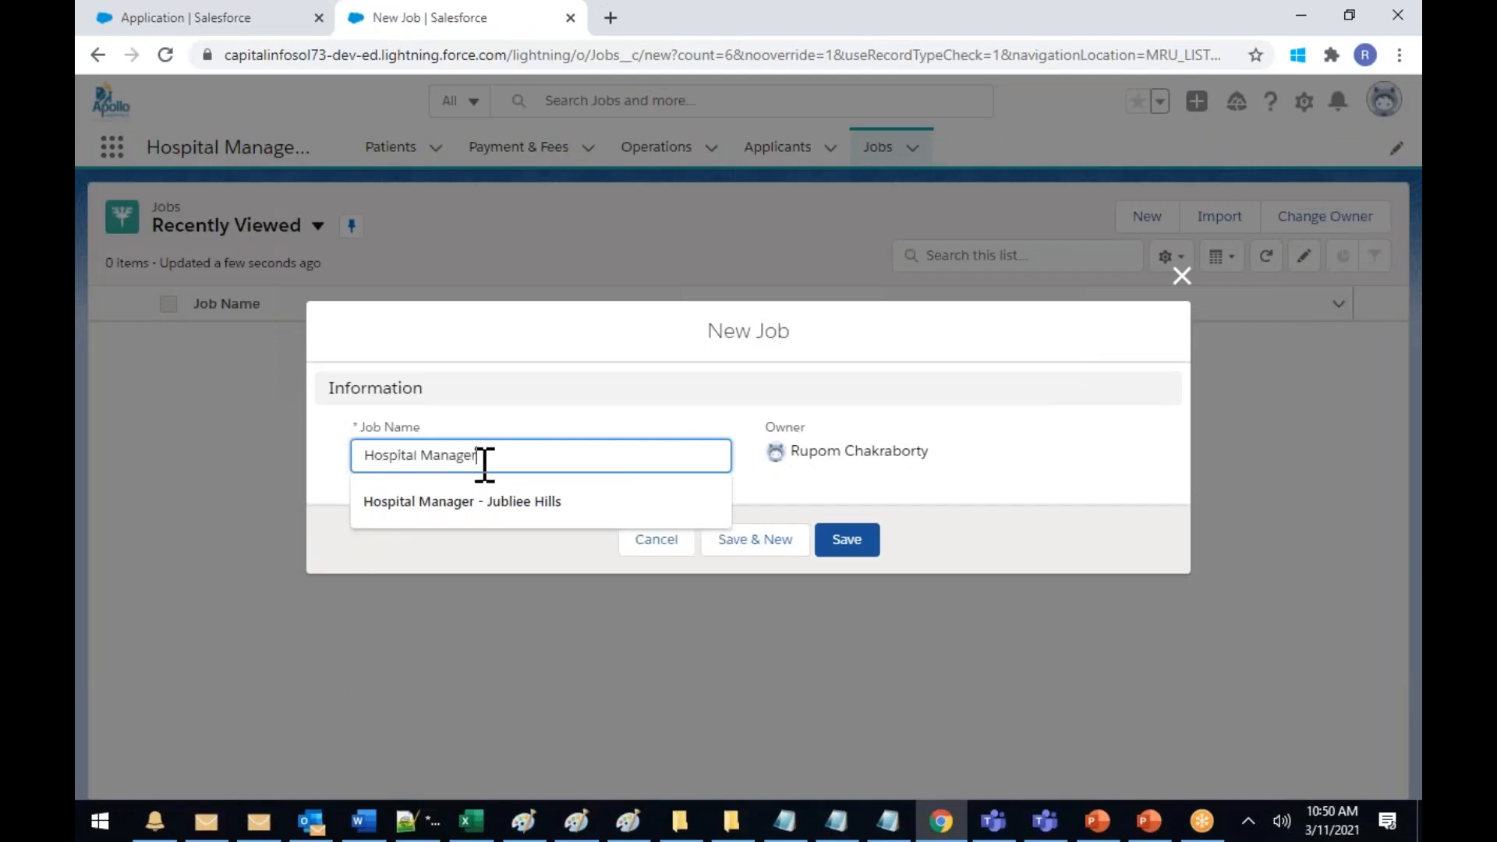
{"action": "left_click", "coordinate": [747, 402]}
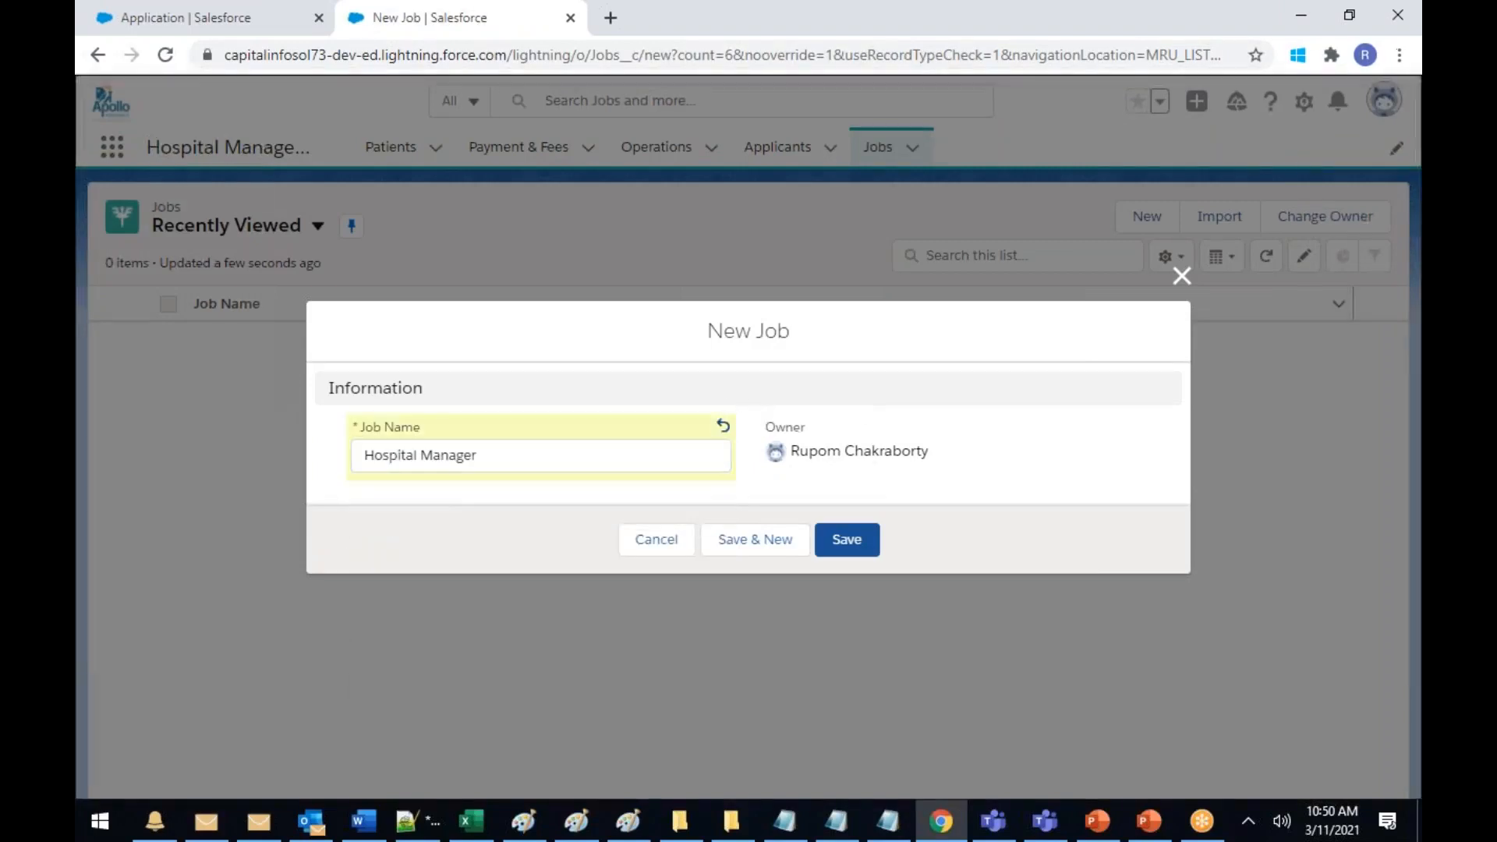
{"action": "left_click", "coordinate": [777, 548]}
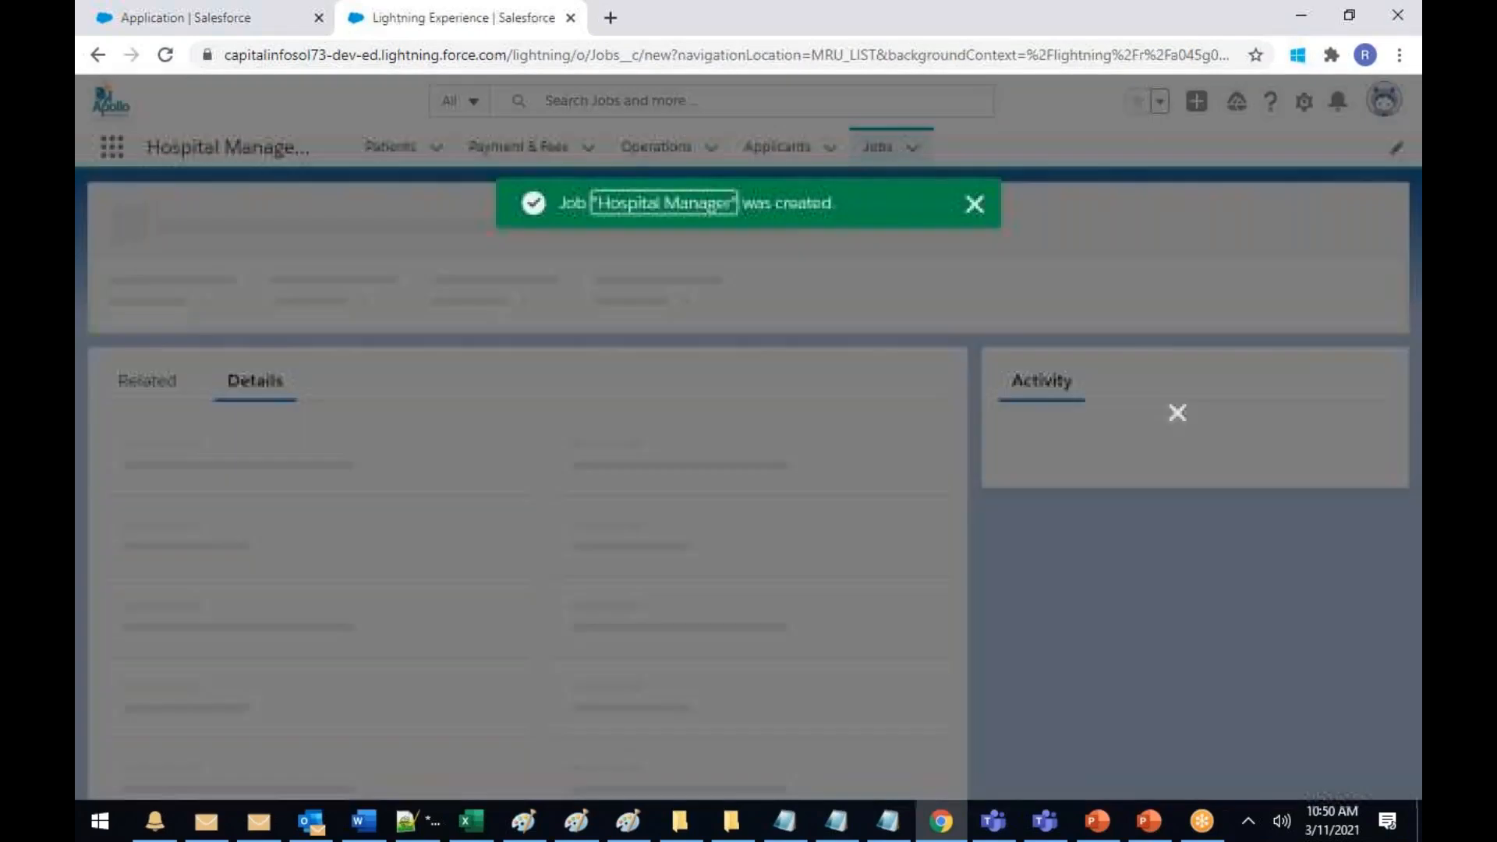
Create two more Job records named Sr. Surgeon - Cardiology and Hospital Supervisor
{"action": "type", "text": "Sr"}
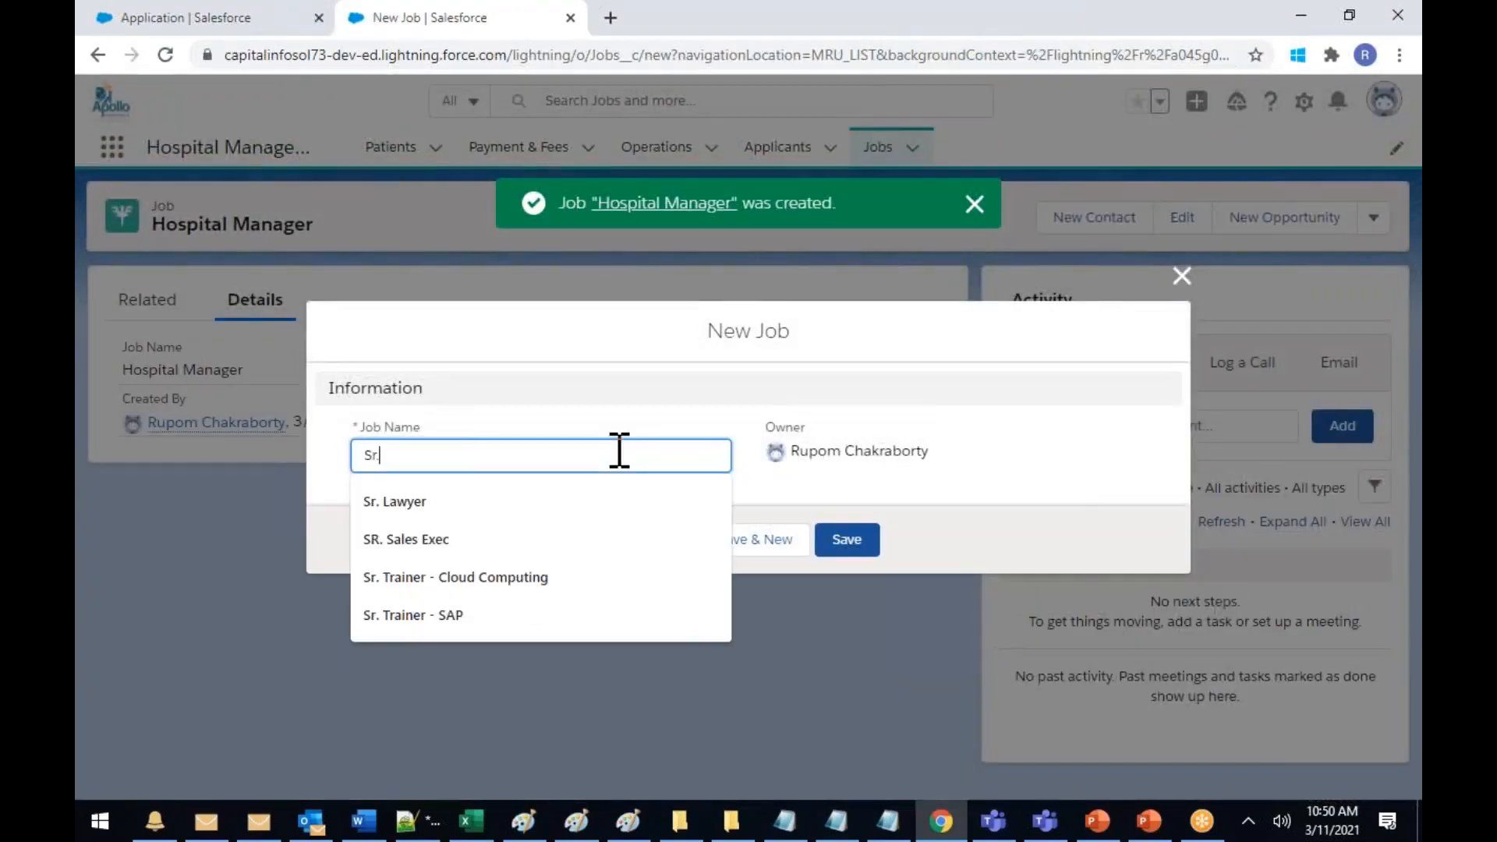
{"action": "type", "text": ". Surgeon - Cardiology"}
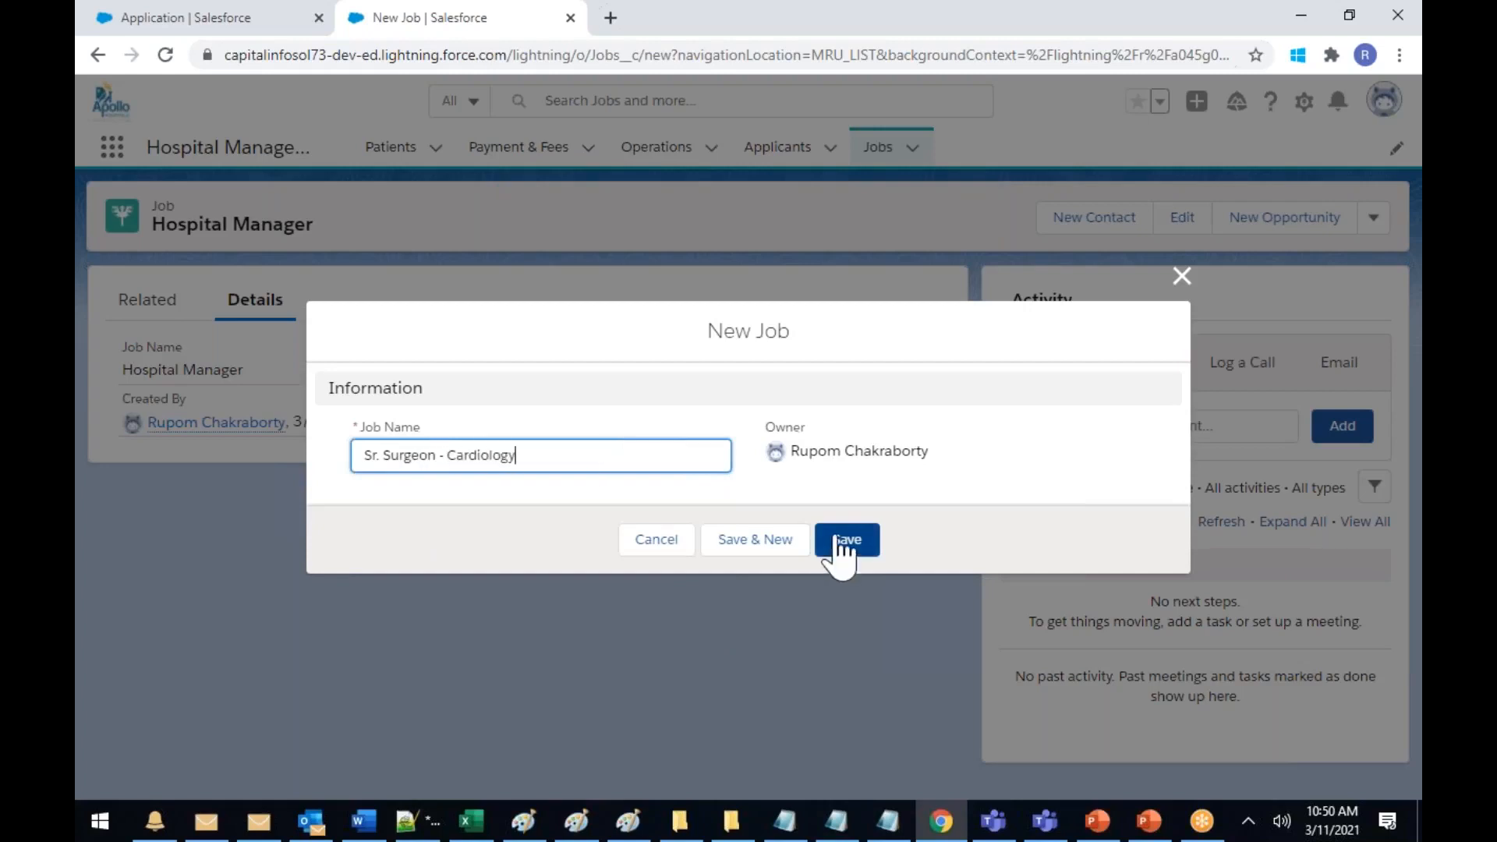
{"action": "left_click", "coordinate": [753, 539]}
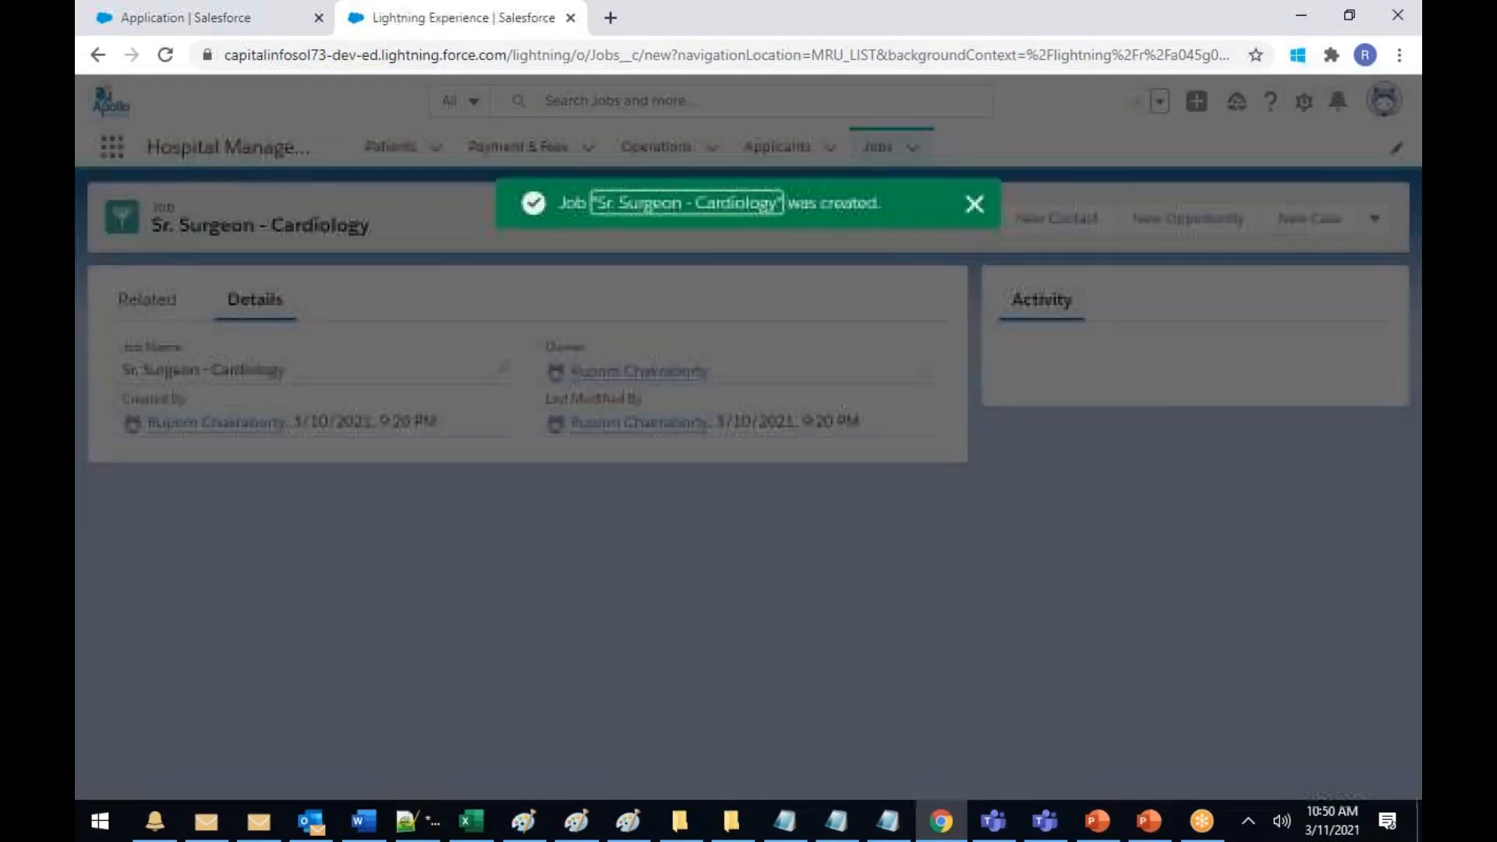
{"action": "type", "text": "Ho"}
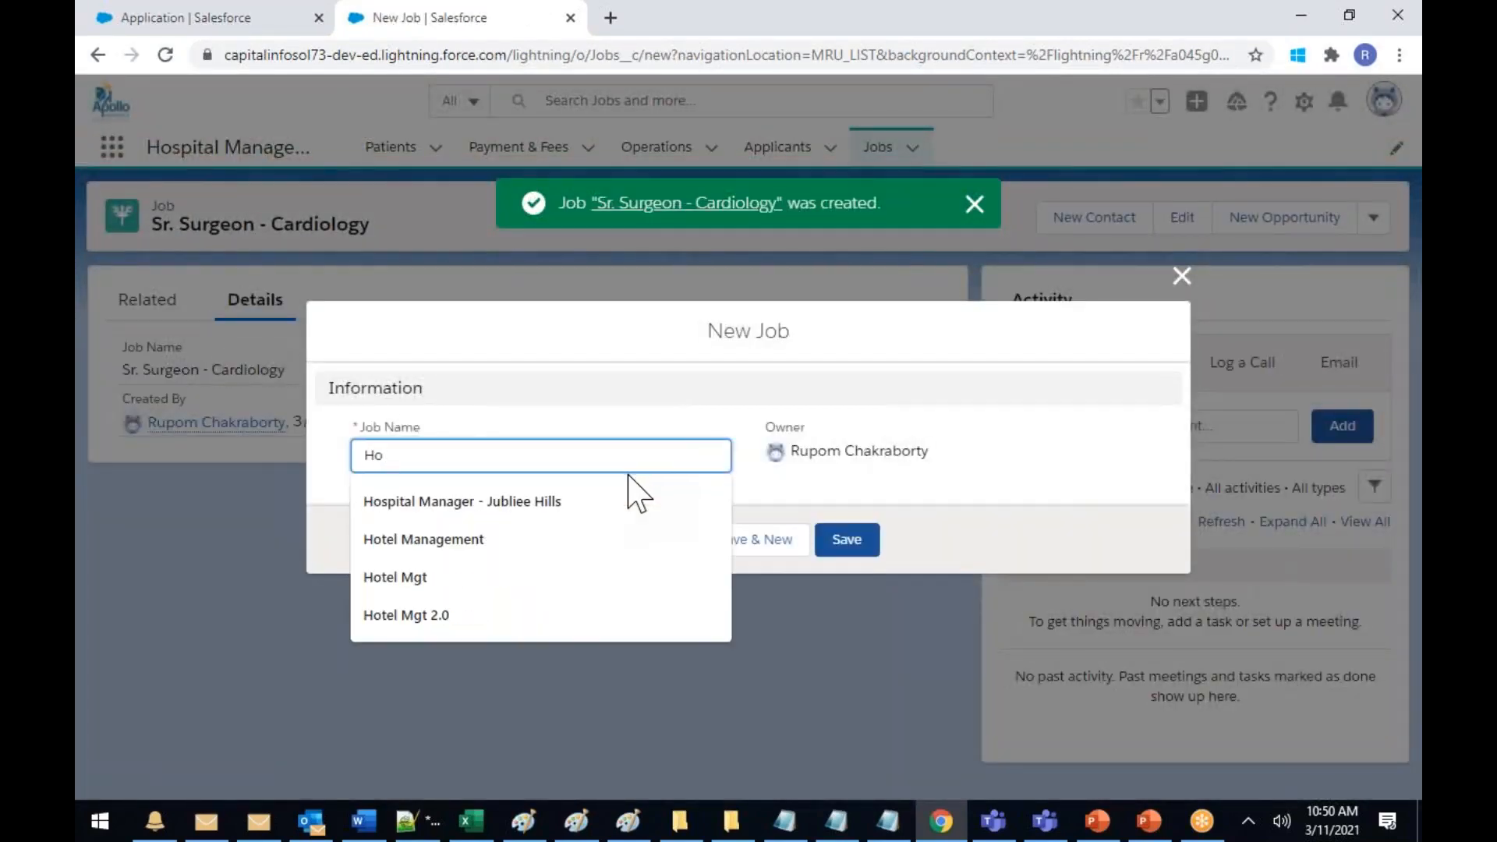
{"action": "type", "text": "spital Supervisor"}
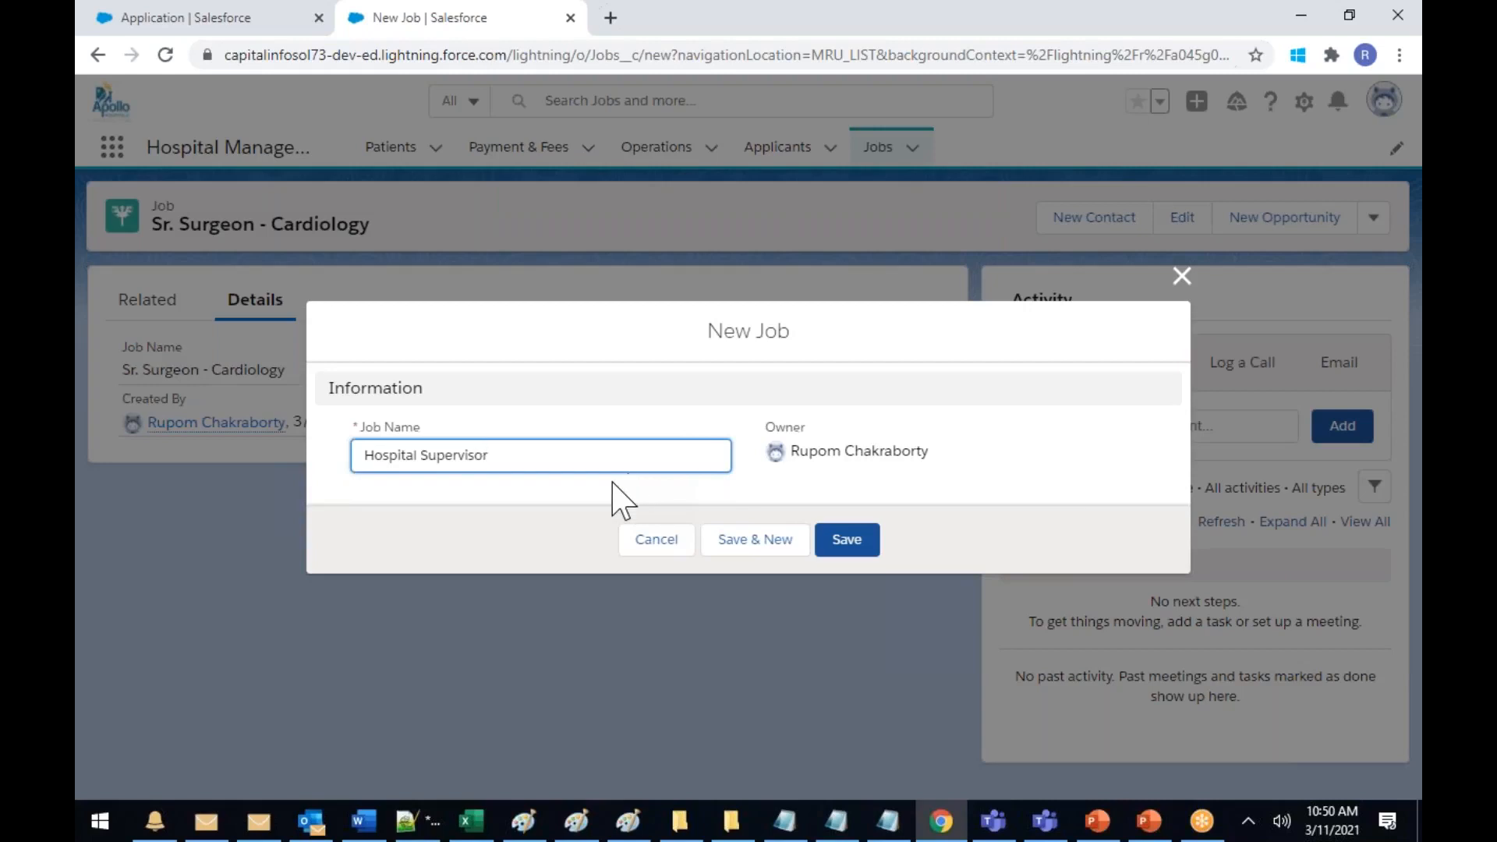
{"action": "left_click", "coordinate": [850, 545]}
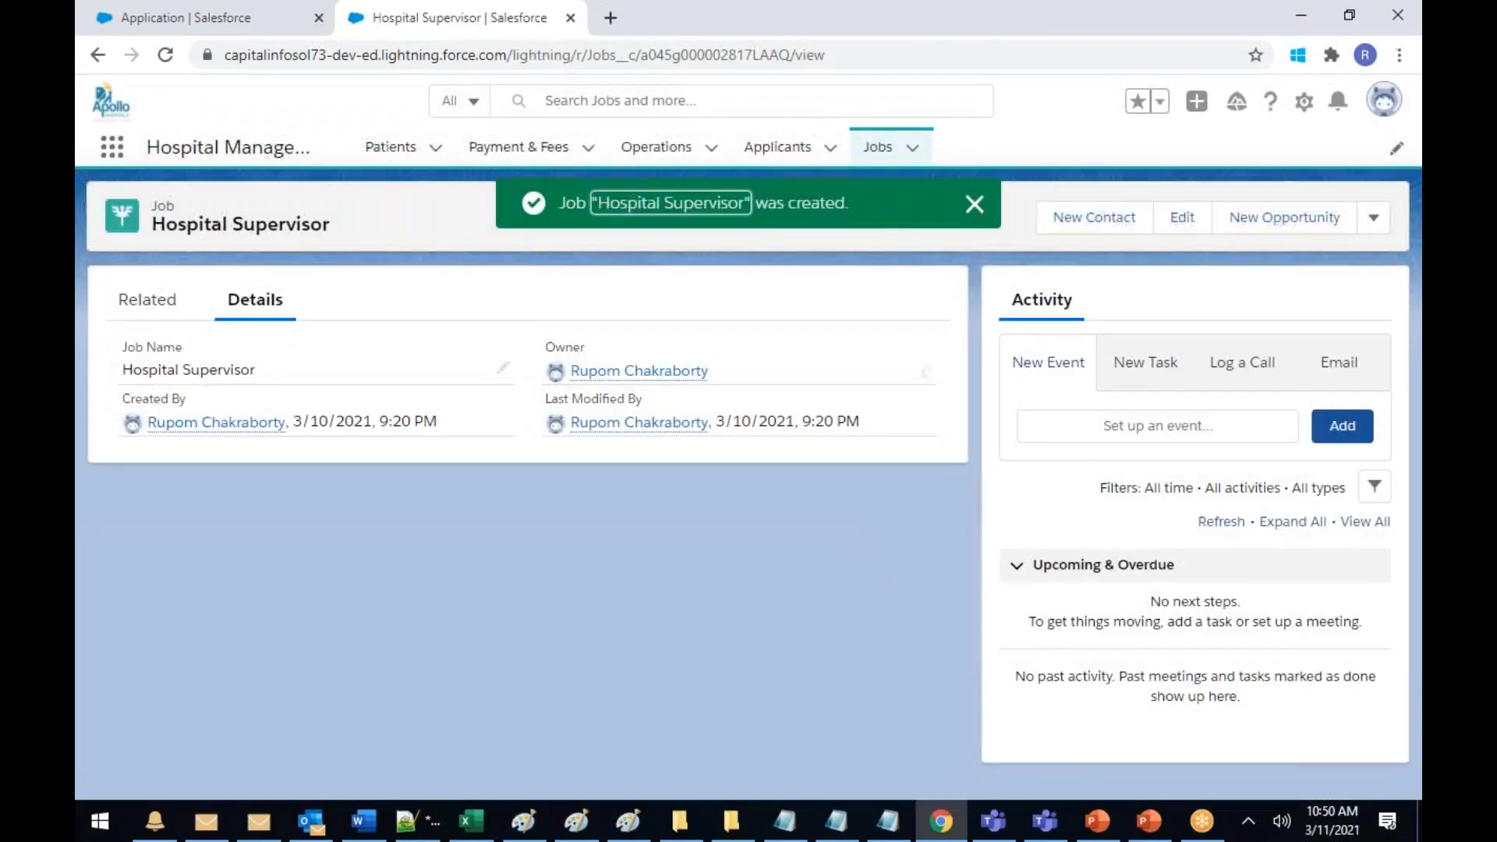
Review the Applicants, Jobs, Patients and Payment & Fees record lists, and consult the applicant-to-job relationship diagram in Paint
{"action": "left_click", "coordinate": [784, 153]}
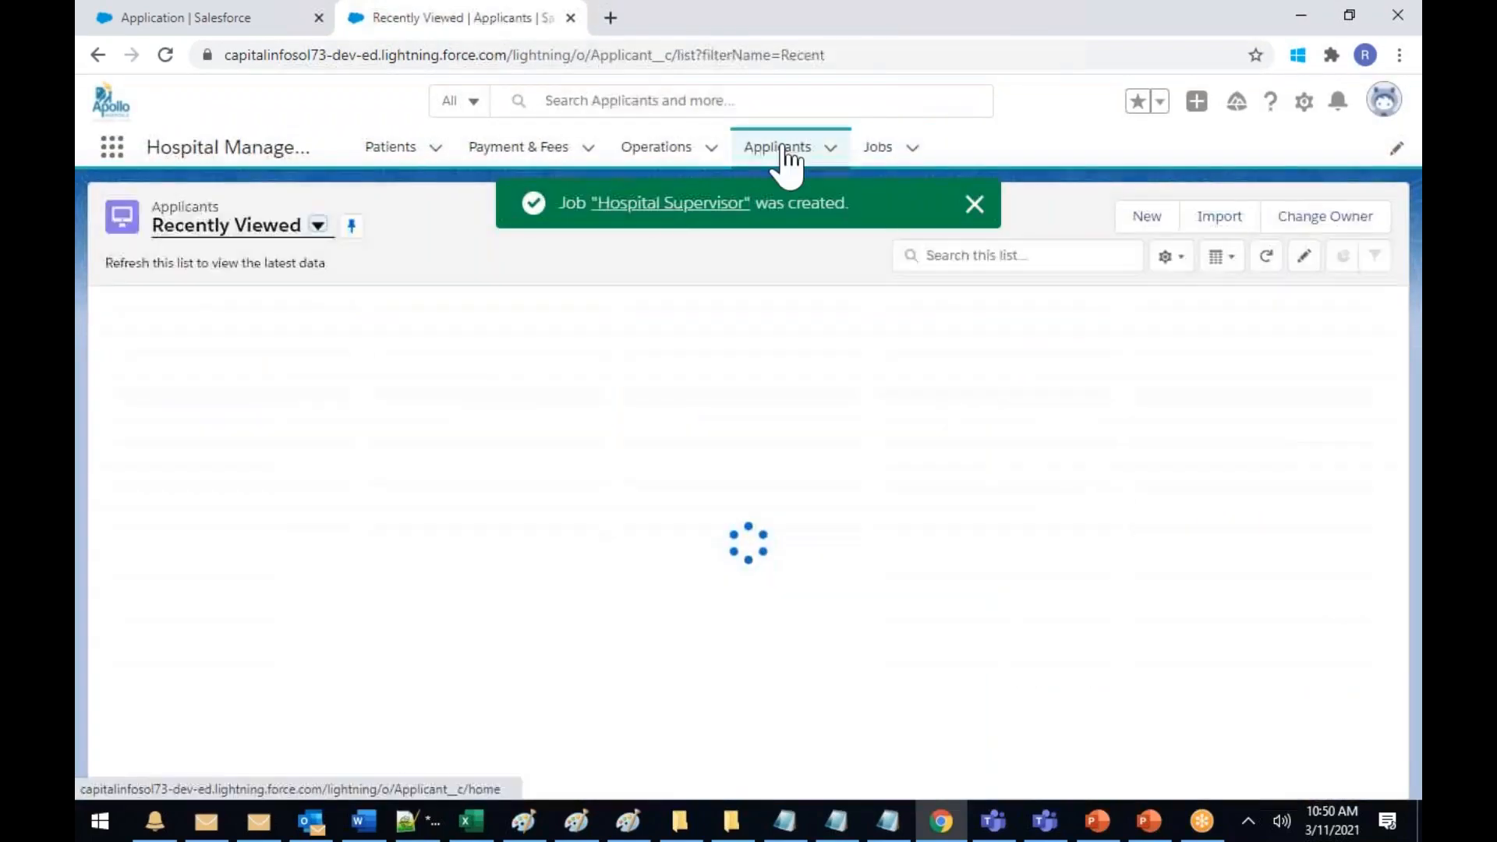
{"action": "left_click", "coordinate": [888, 150]}
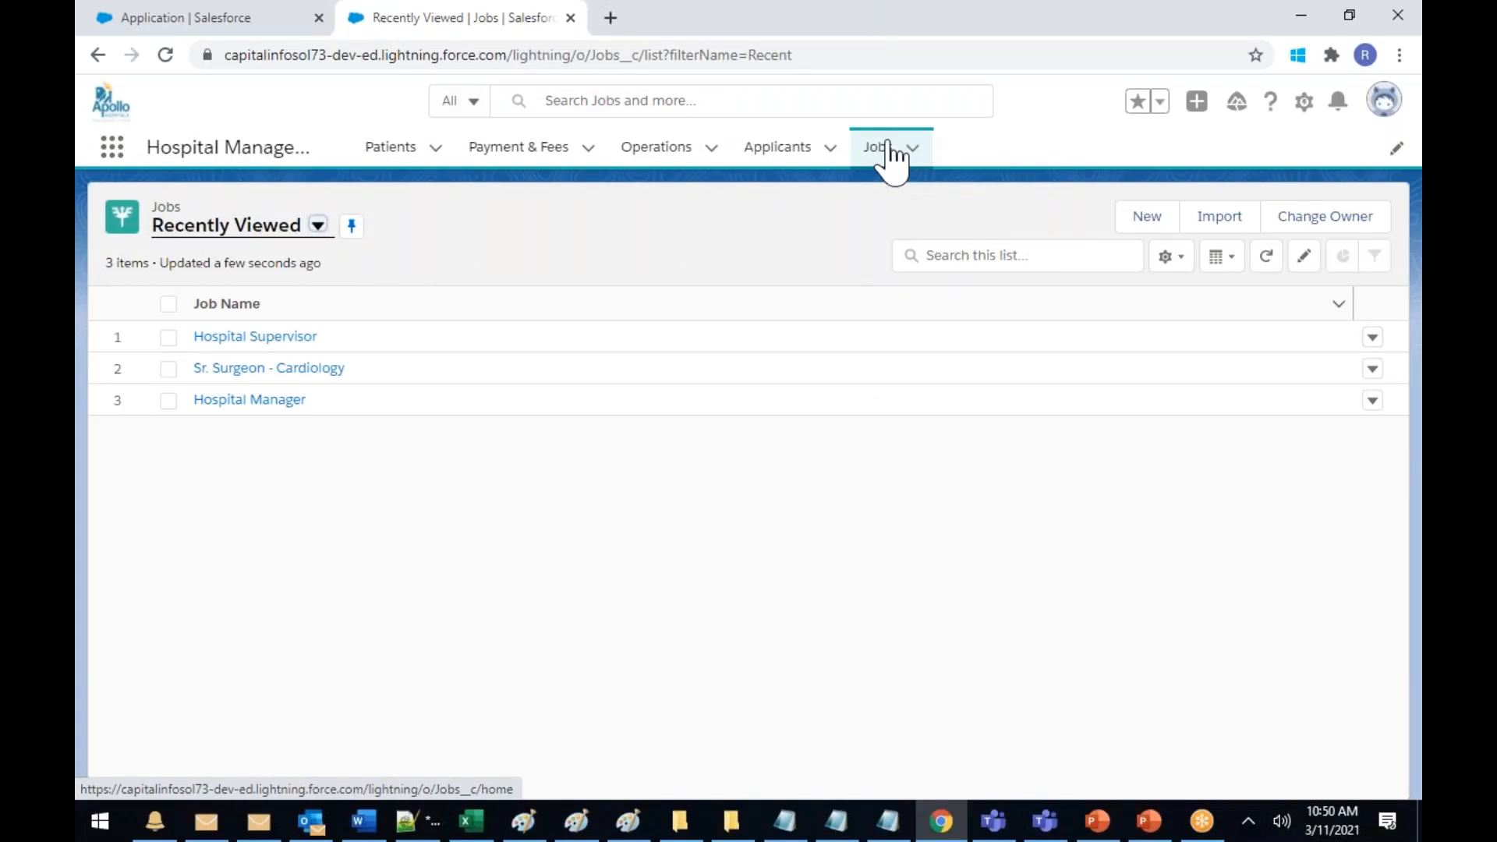
{"action": "left_click", "coordinate": [400, 160]}
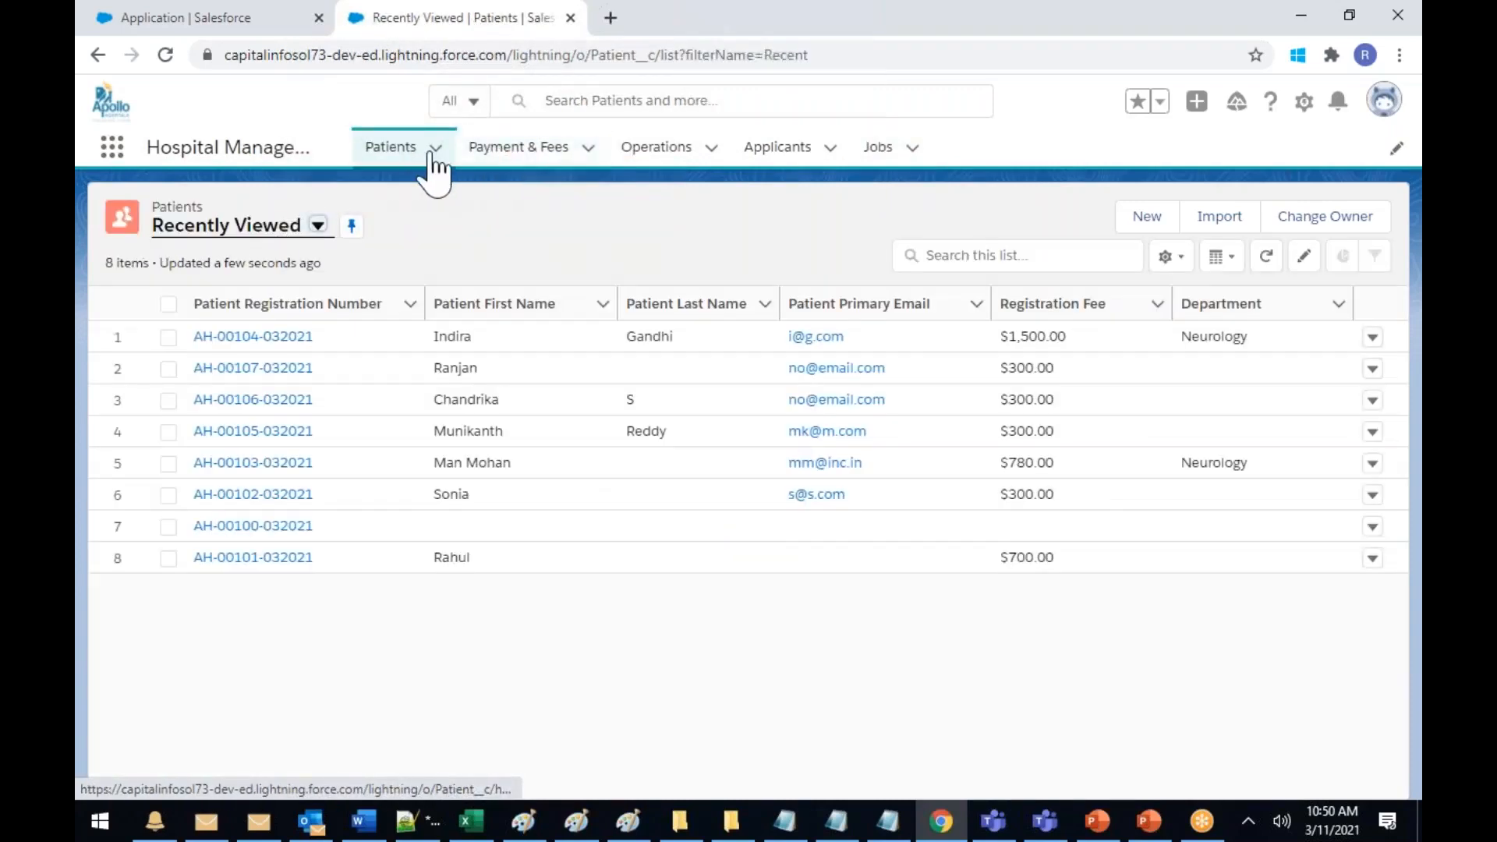
{"action": "left_click", "coordinate": [535, 160]}
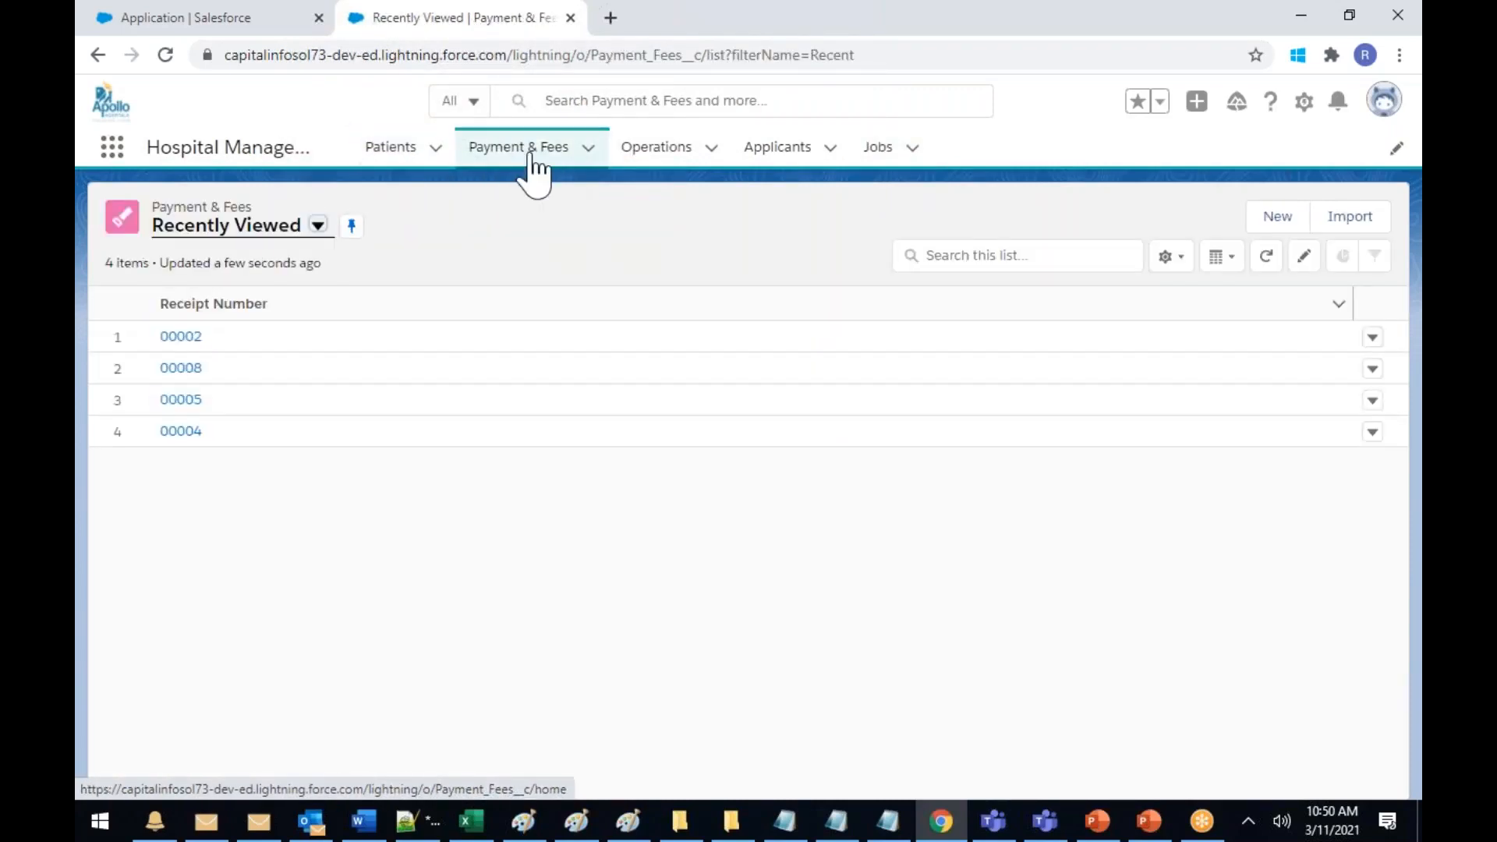
{"action": "left_click", "coordinate": [392, 163]}
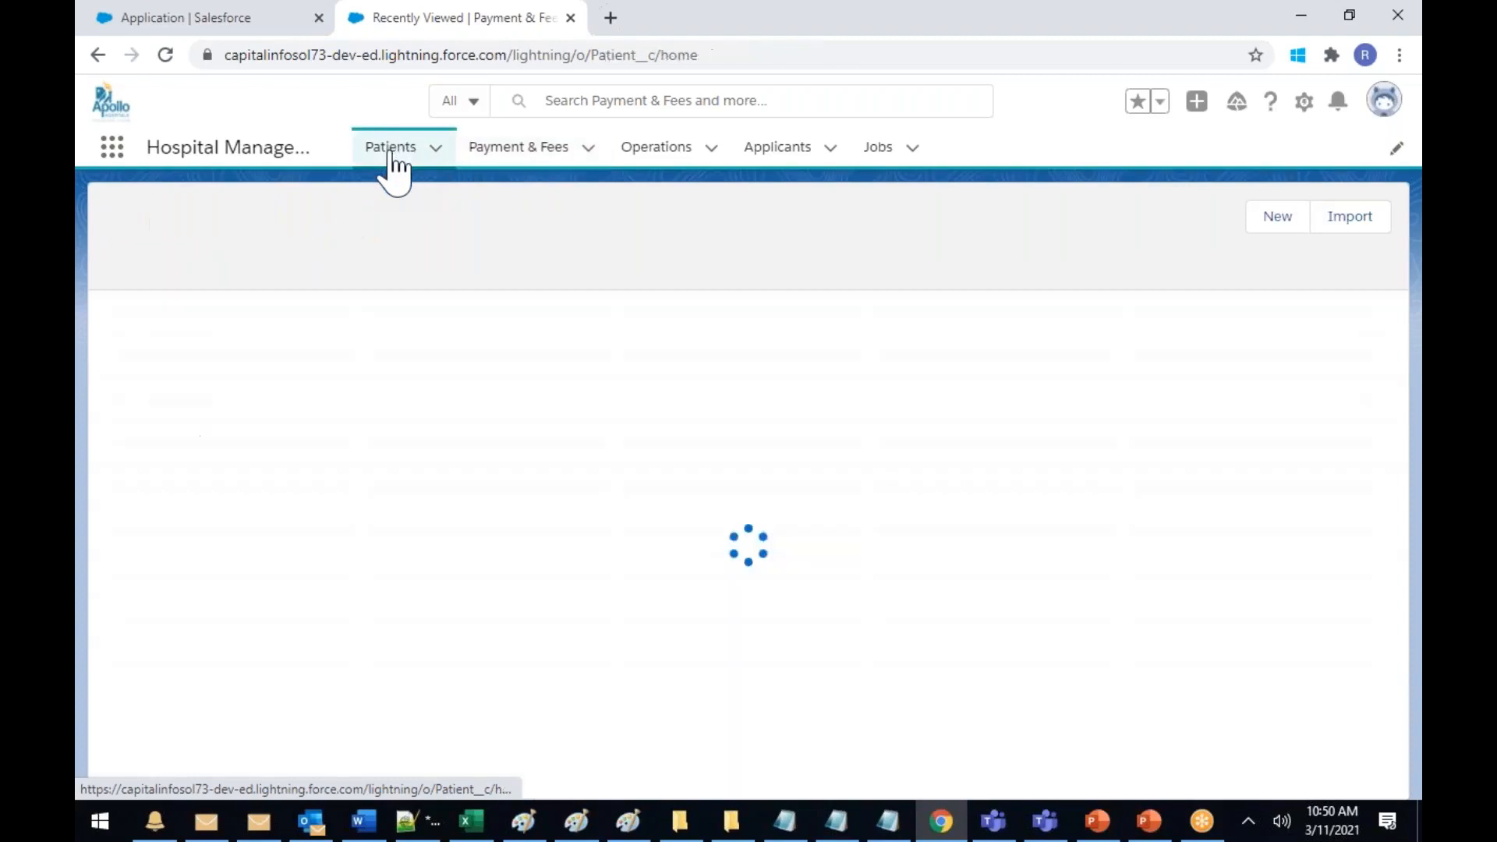
{"action": "left_click", "coordinate": [503, 158]}
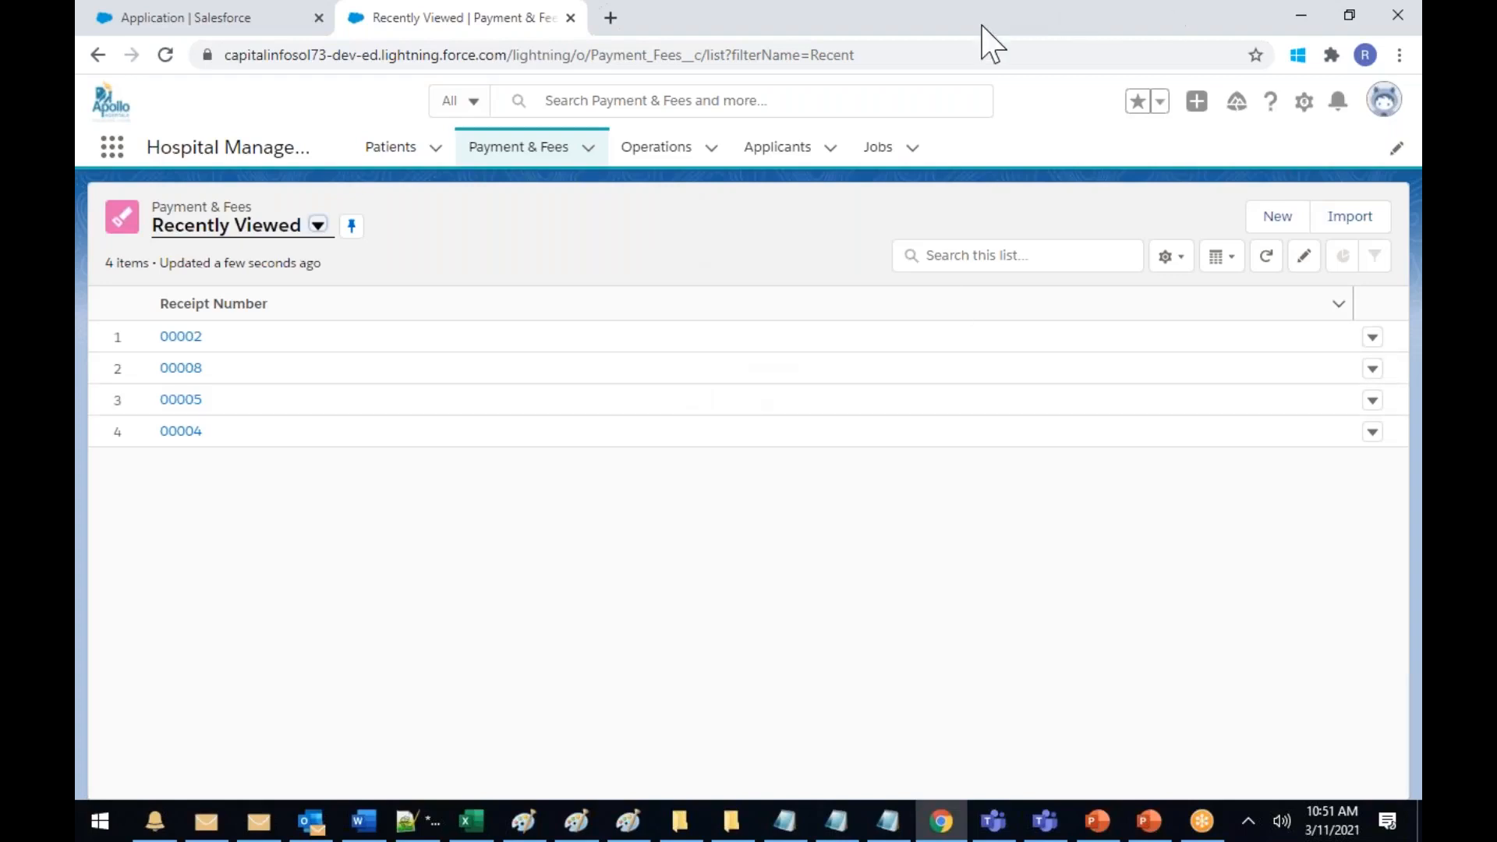
{"action": "left_click", "coordinate": [770, 153]}
{"action": "left_click", "coordinate": [885, 150]}
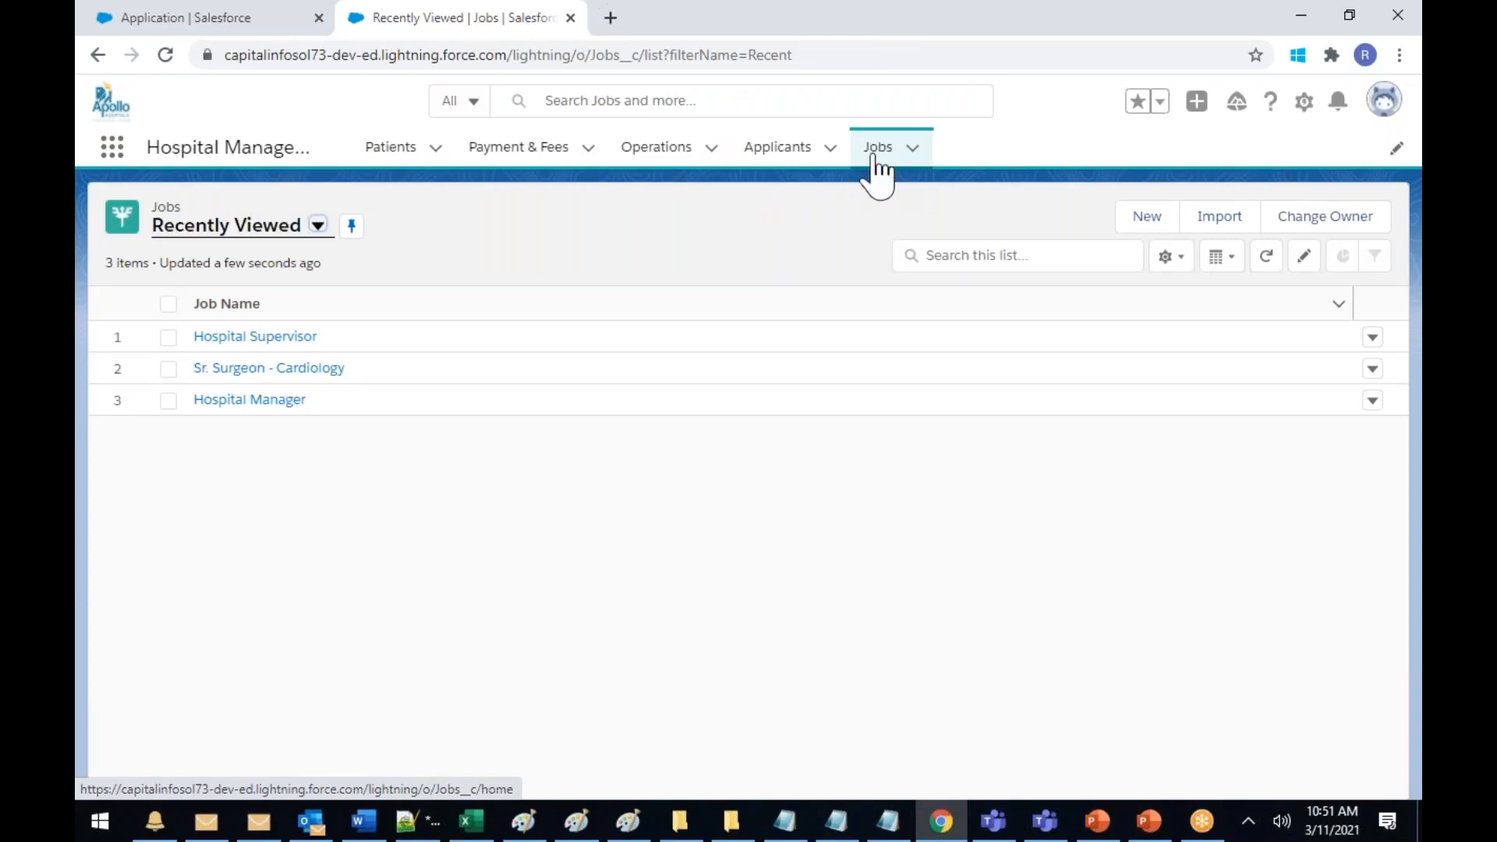
{"action": "left_click", "coordinate": [788, 149]}
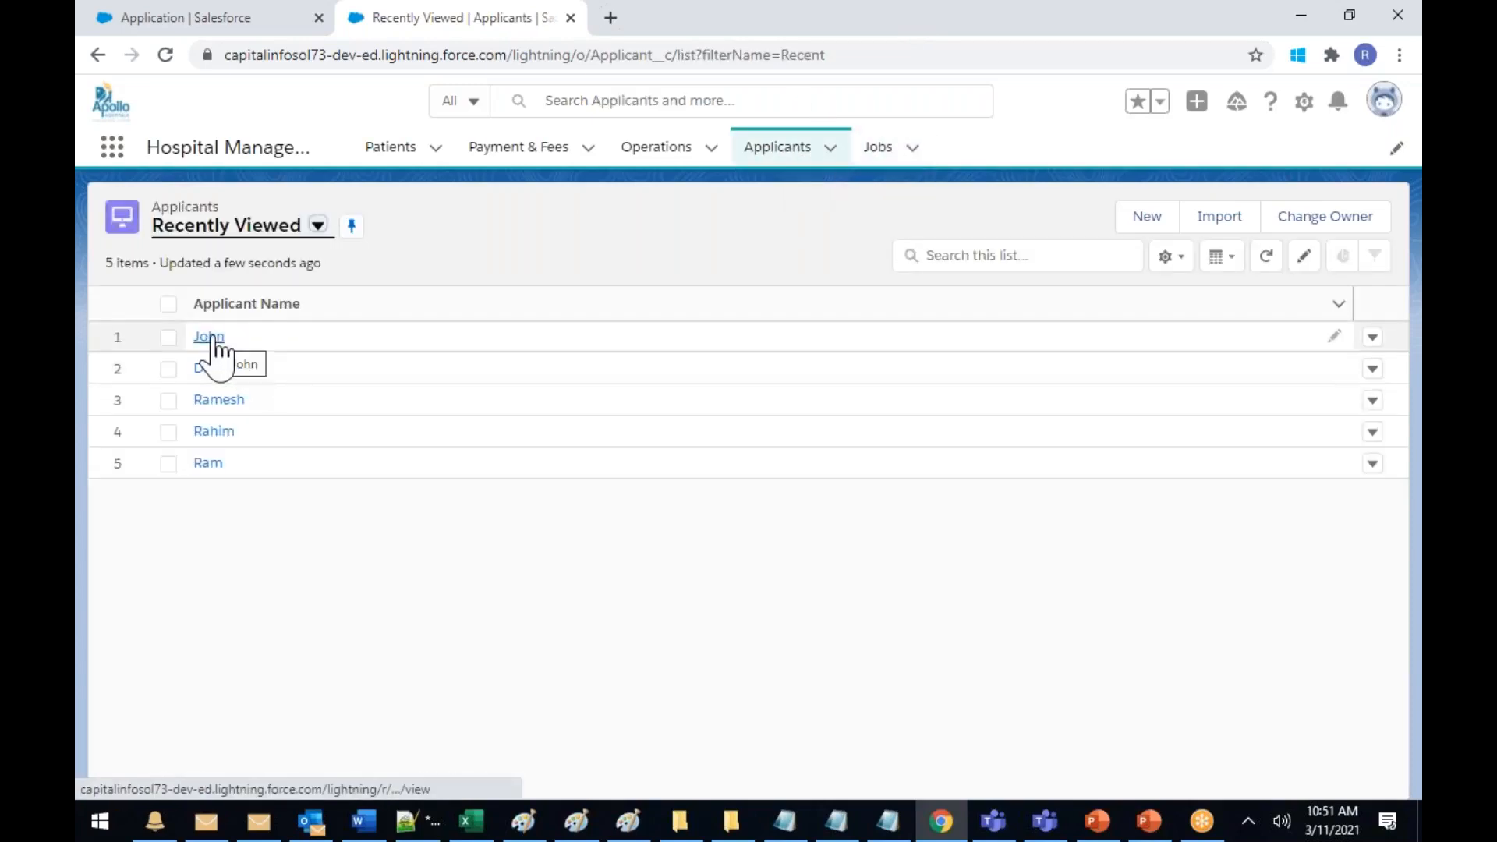
{"action": "left_click", "coordinate": [524, 822]}
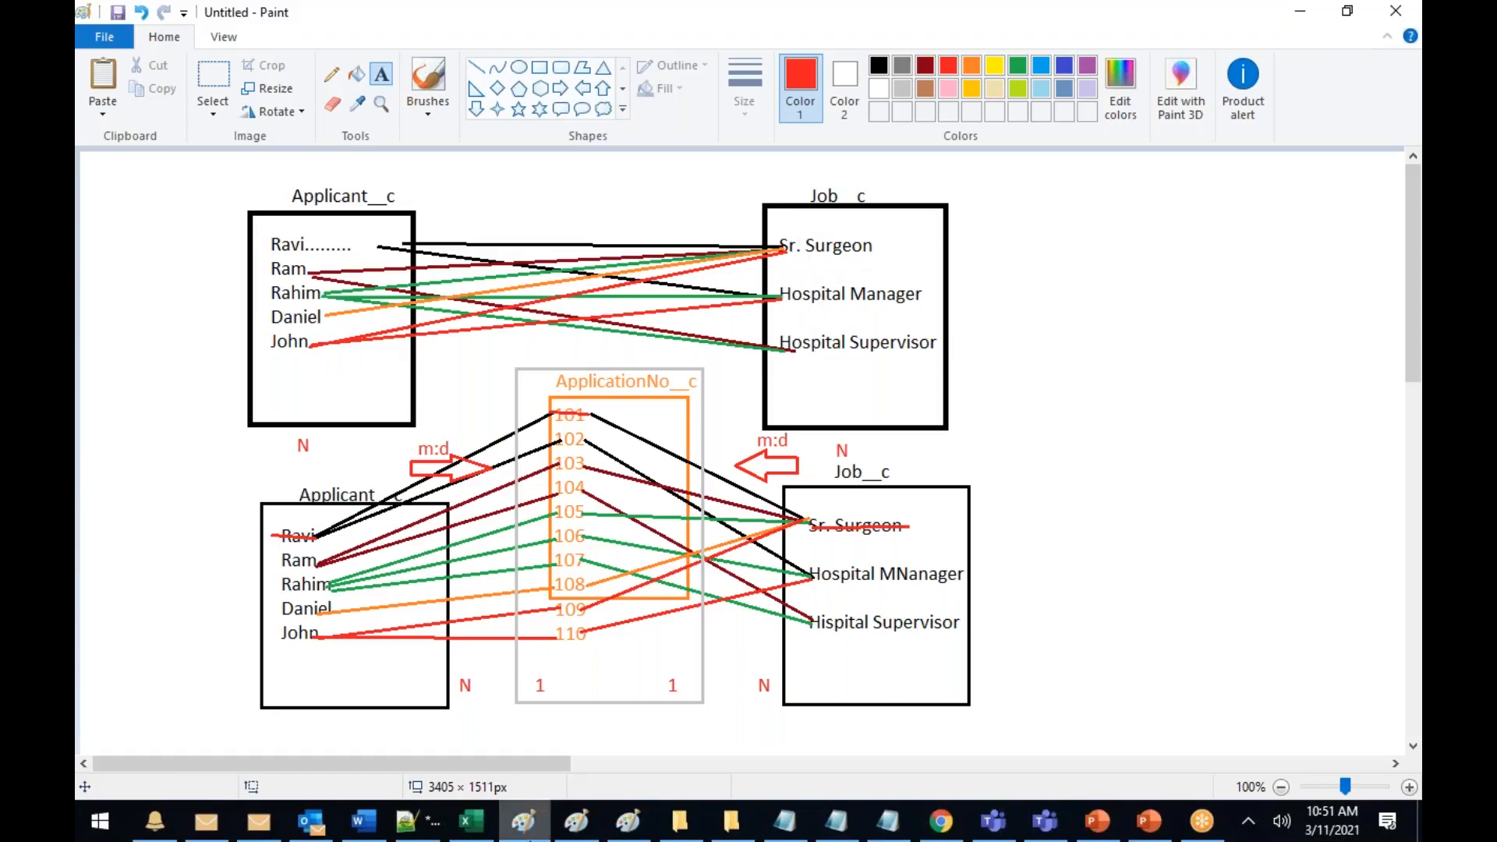
{"action": "left_click", "coordinate": [941, 821]}
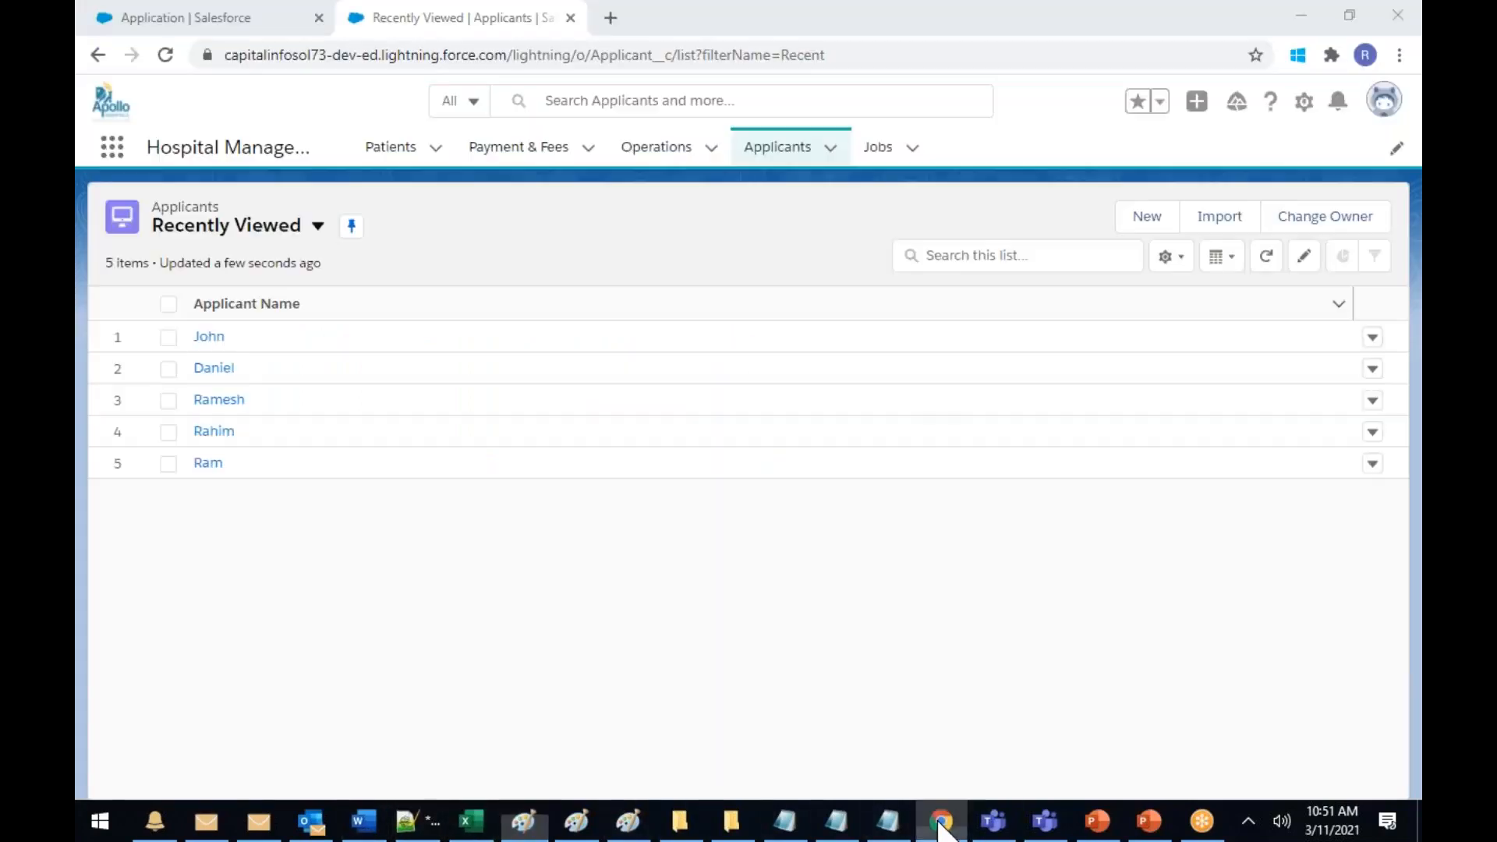
From the first listed applicant's related Applications, create an application for the Hospital Manager job and save it with another new form open
{"action": "left_click", "coordinate": [205, 337]}
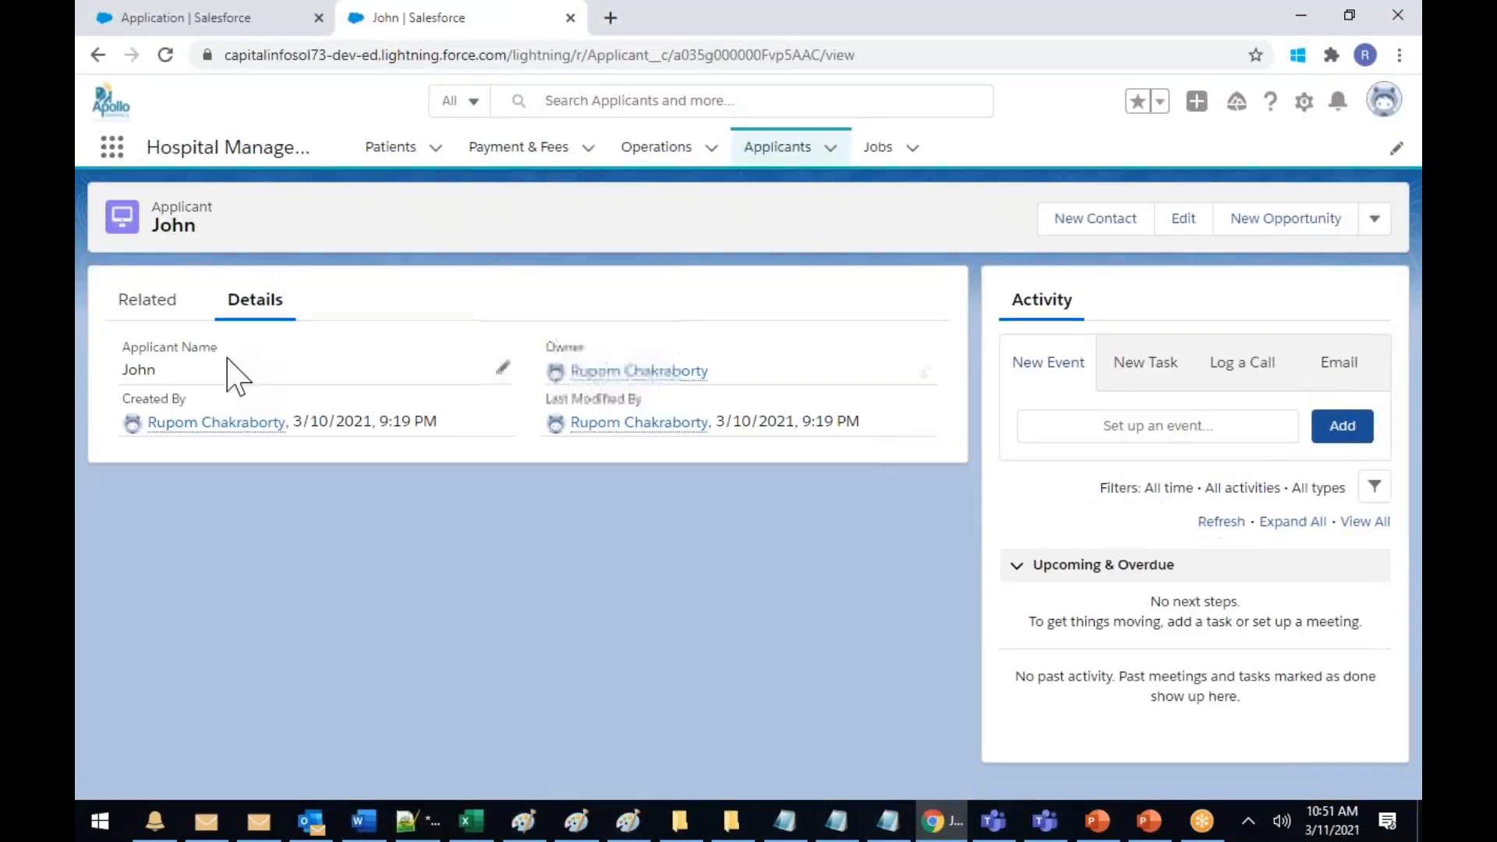
{"action": "left_click", "coordinate": [129, 304]}
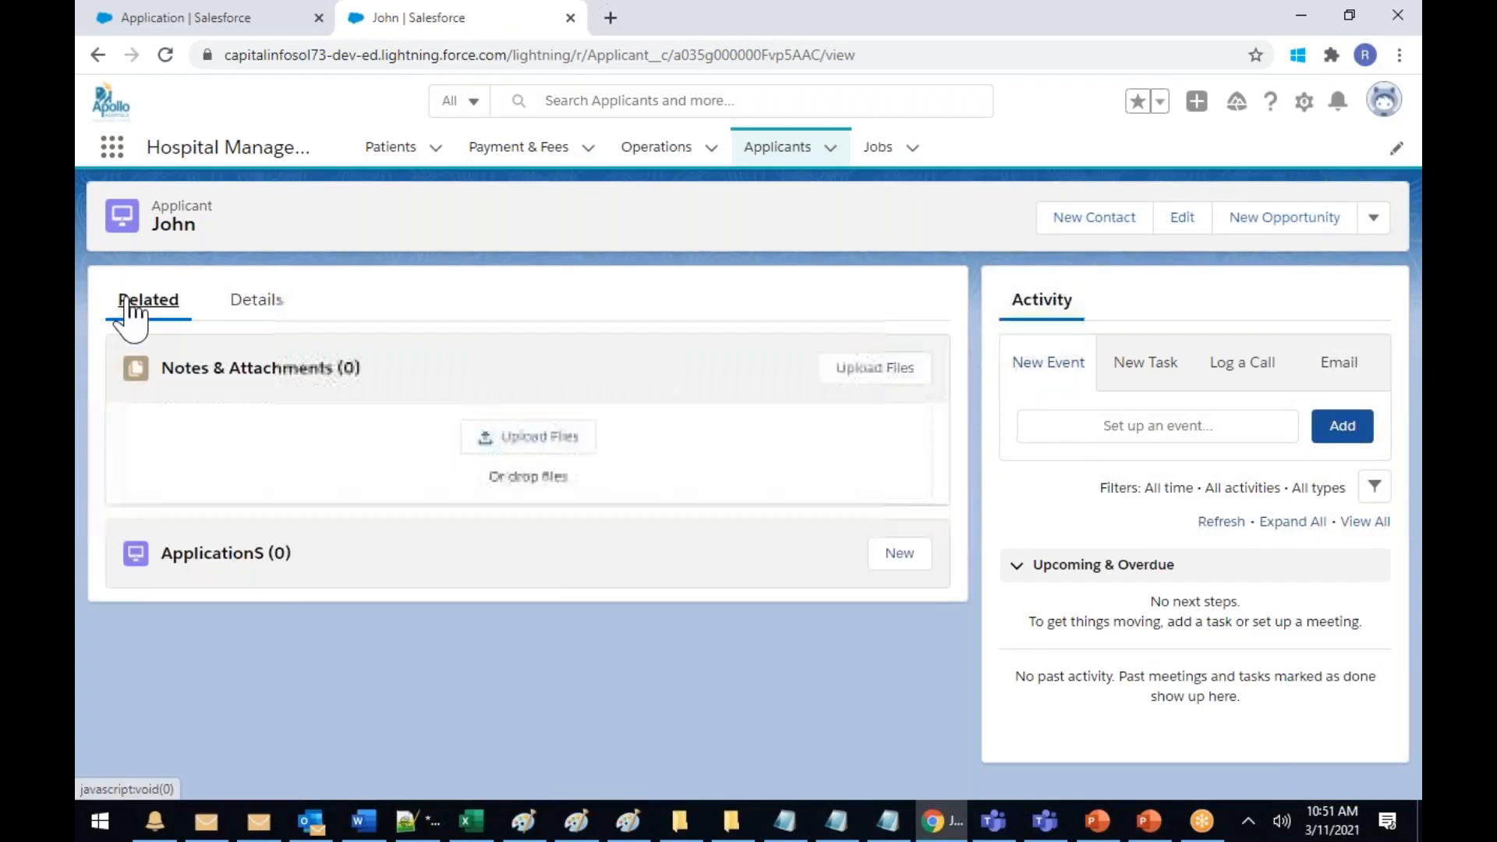
{"action": "left_click", "coordinate": [899, 554]}
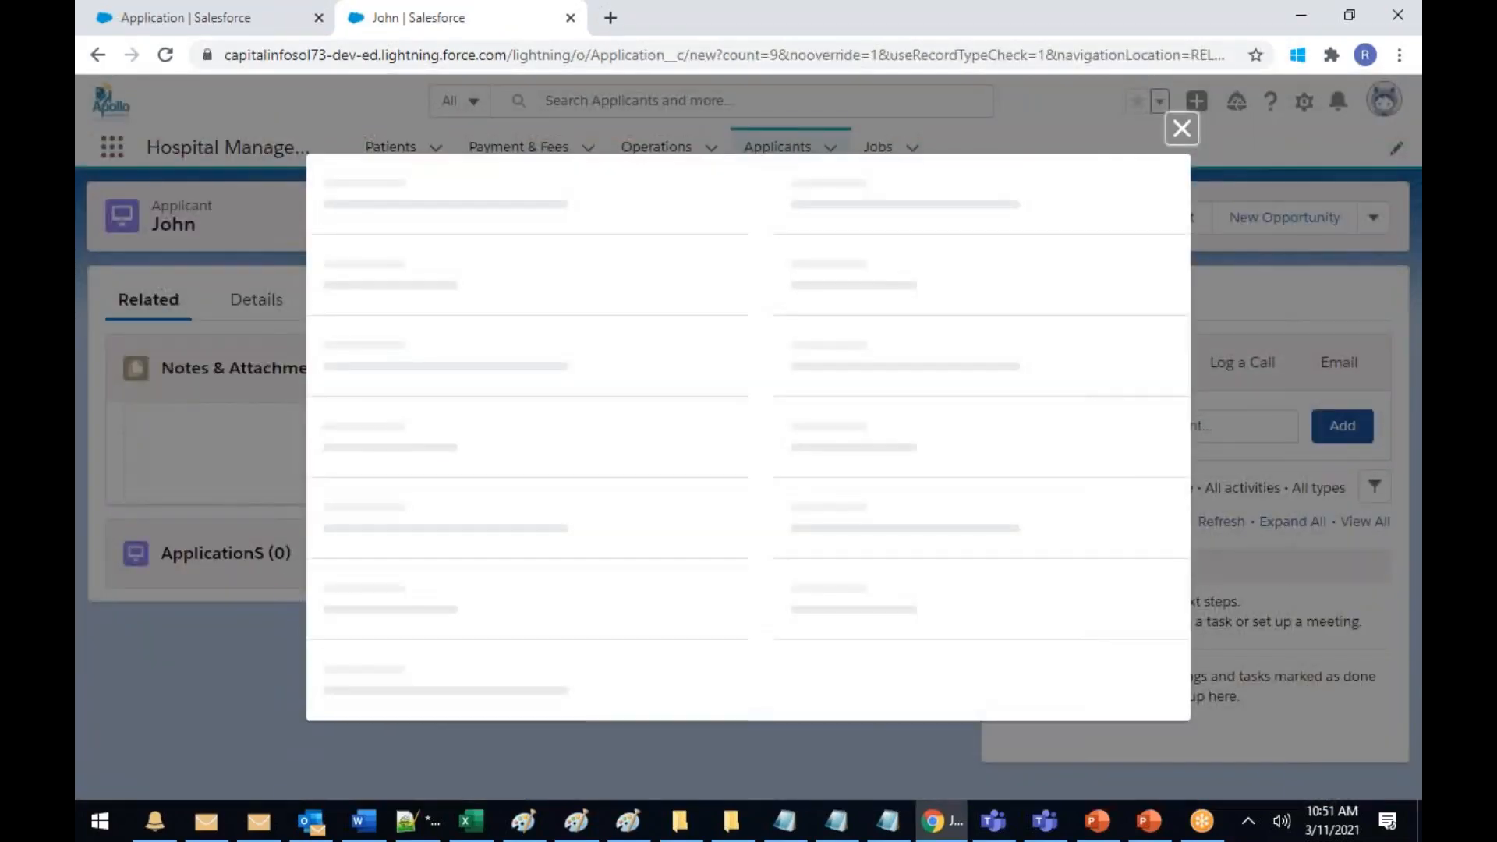
{"action": "left_click", "coordinate": [438, 514]}
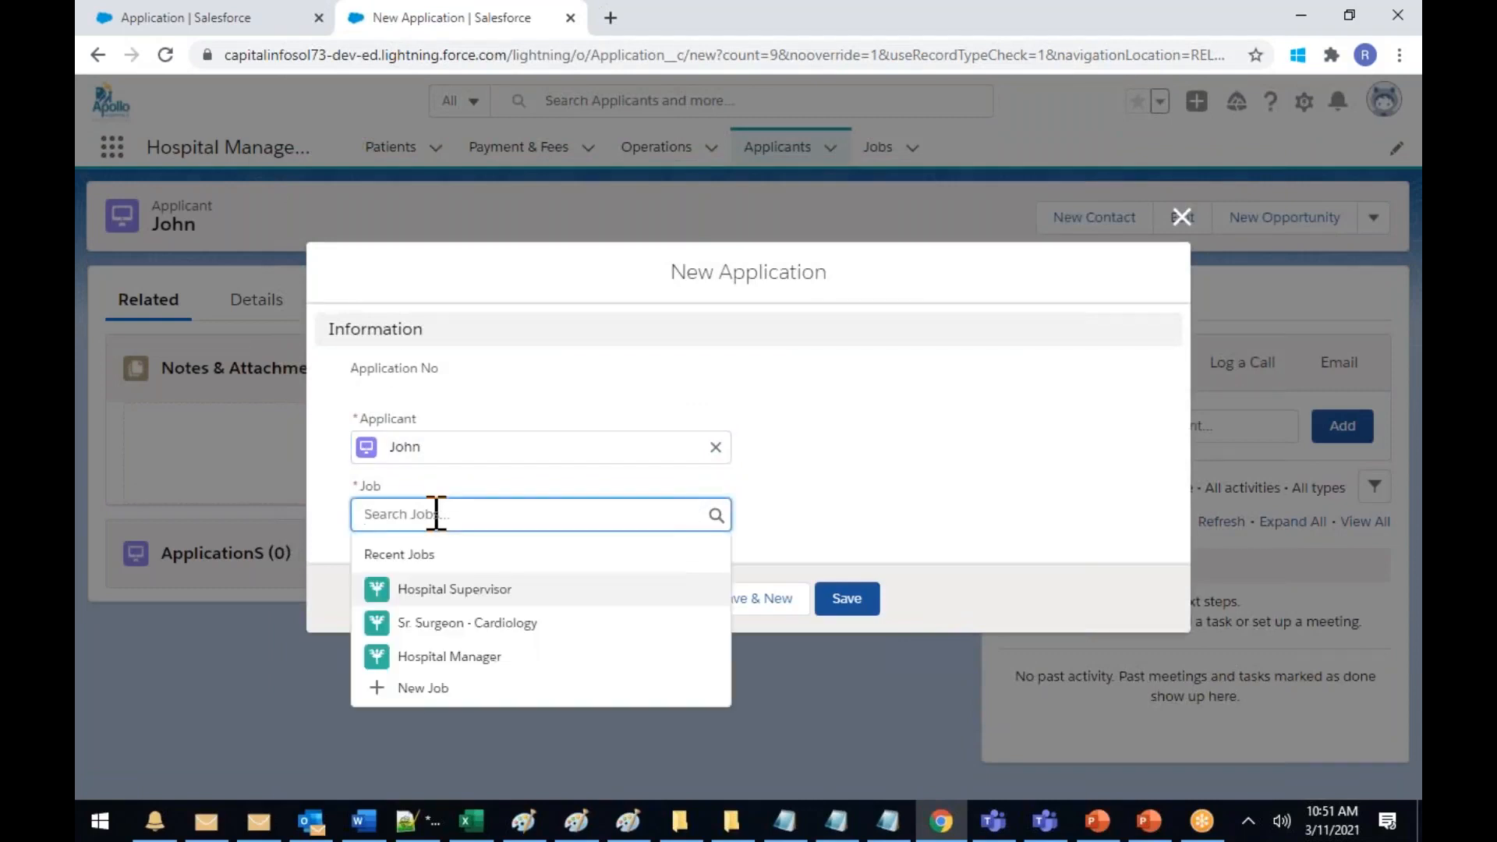
{"action": "left_click", "coordinate": [449, 658]}
{"action": "left_click", "coordinate": [774, 599]}
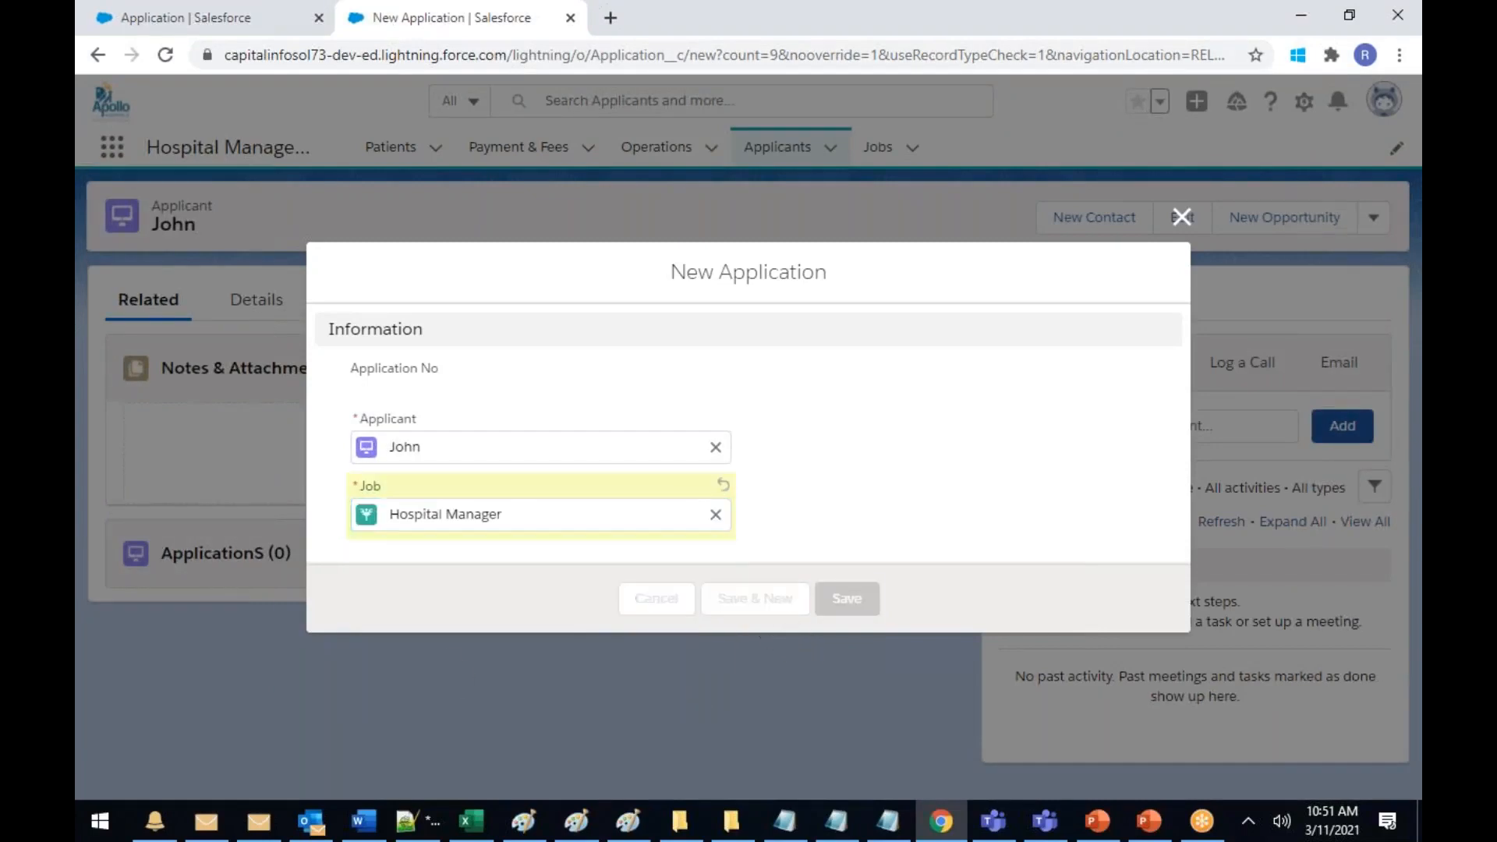
Save a second application for the same applicant with the Hospital Supervisor job and open the Jobs list
{"action": "left_click", "coordinate": [478, 514]}
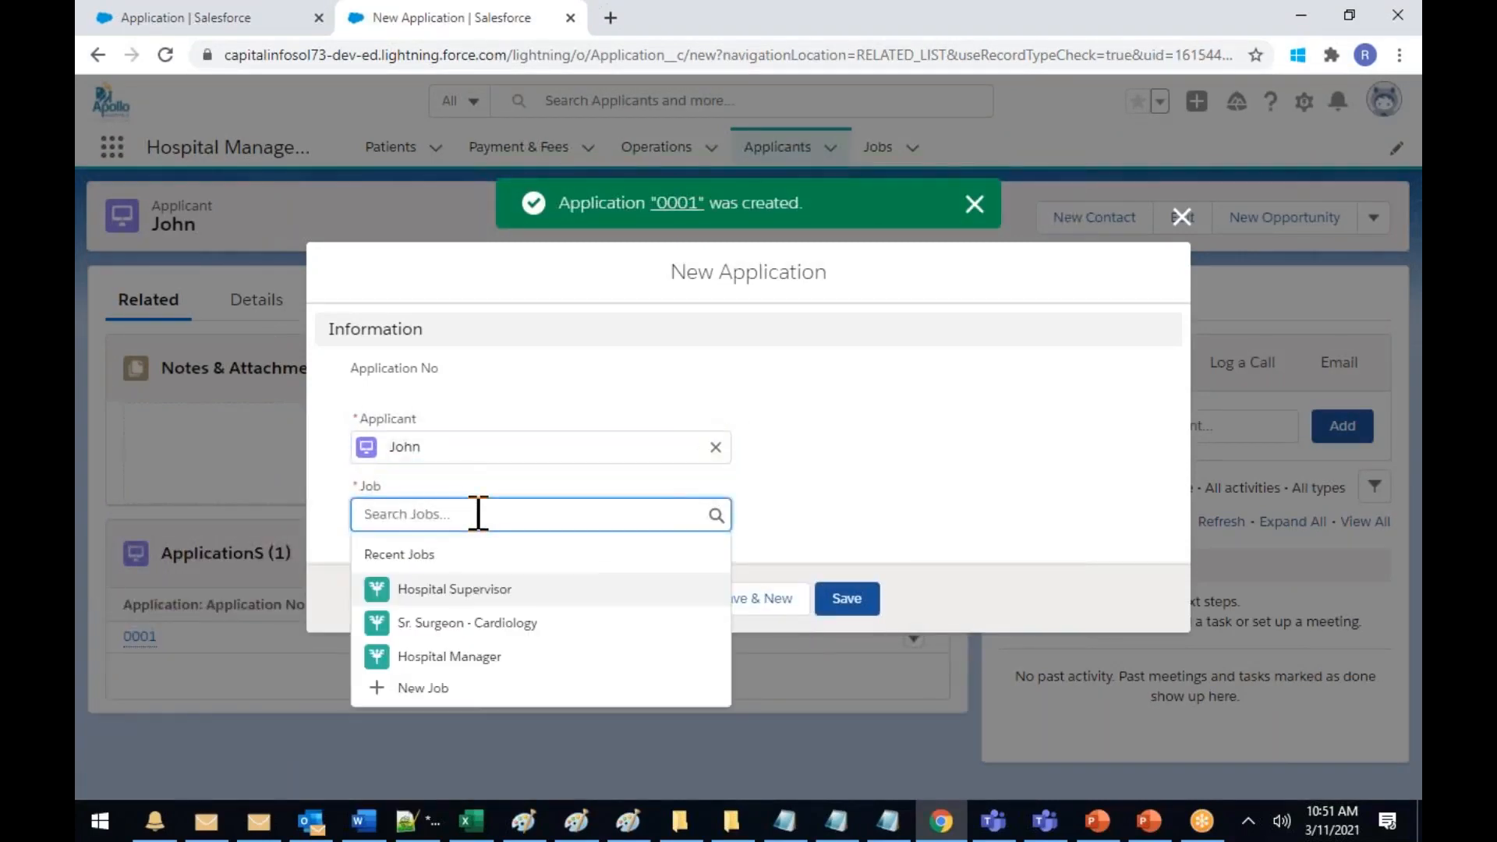
{"action": "left_click", "coordinate": [437, 594]}
{"action": "left_click", "coordinate": [852, 599]}
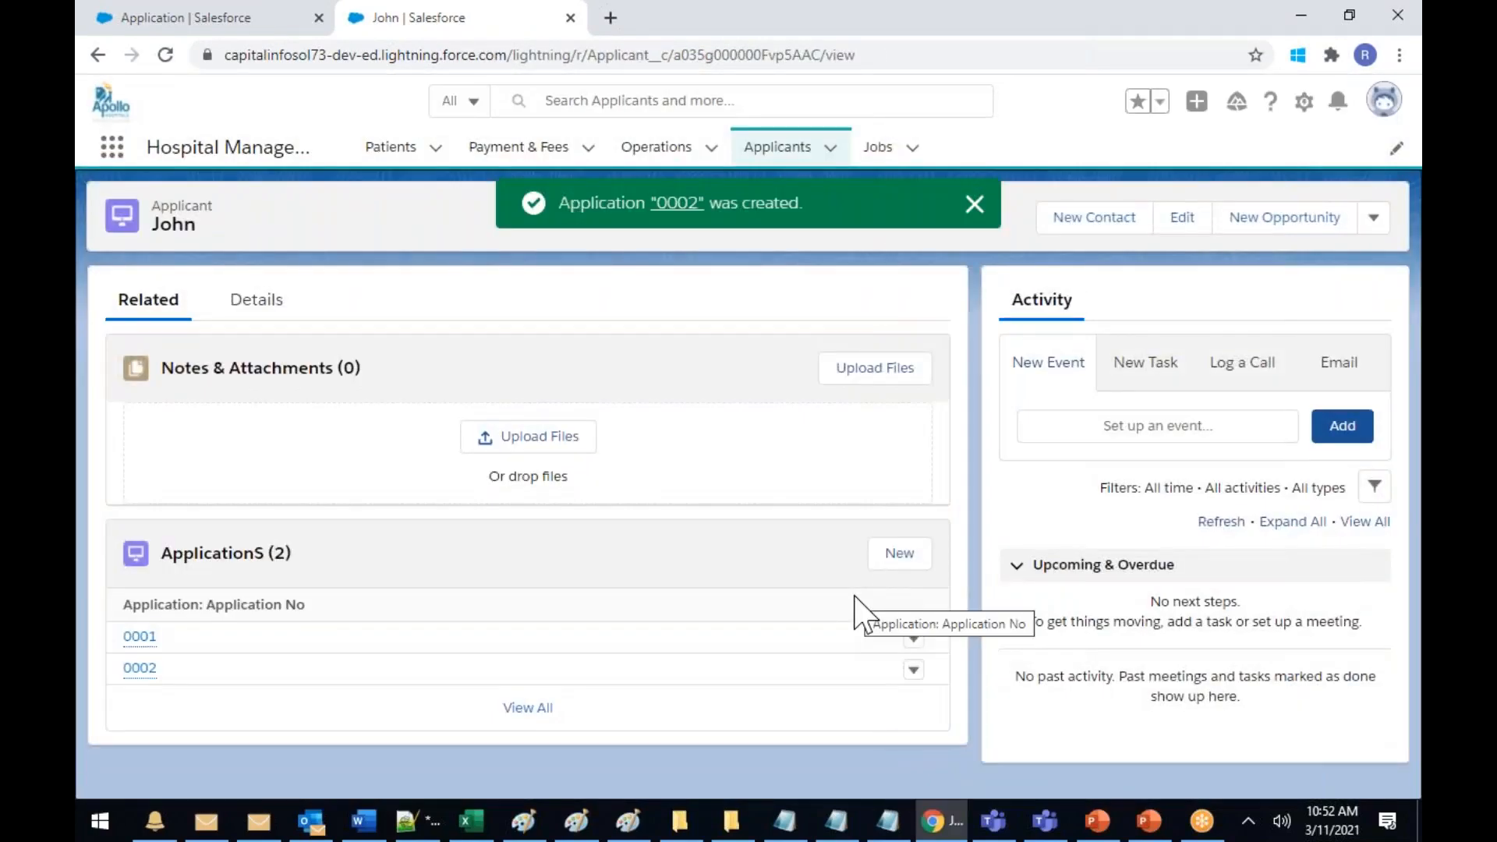
{"action": "left_click", "coordinate": [878, 150]}
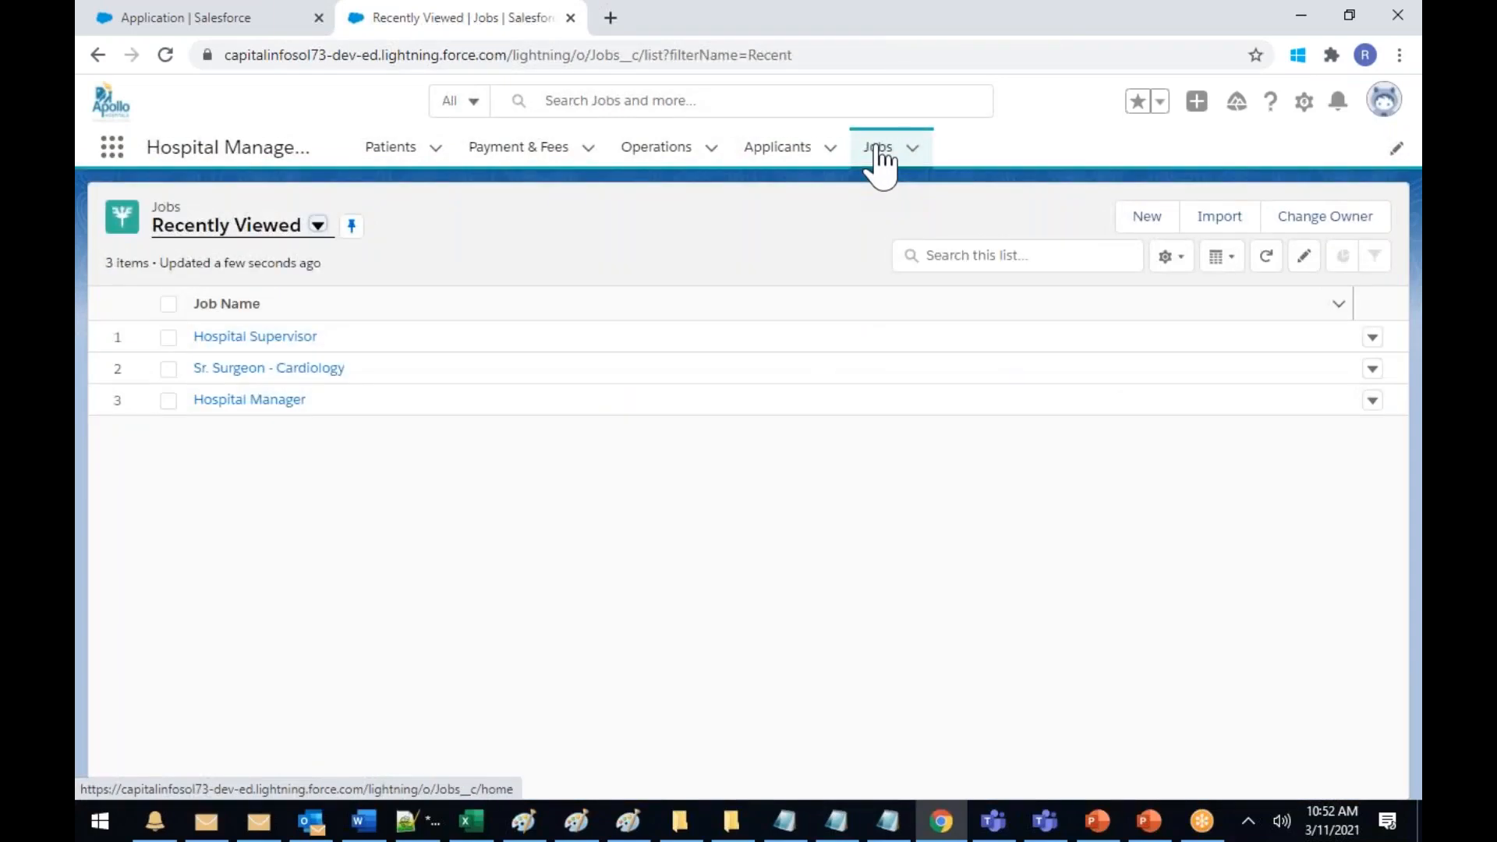
For the second listed applicant, consult the relationship diagram in Paint and create a related application for the Sr. Surgeon - Cardiology job
{"action": "left_click", "coordinate": [780, 152]}
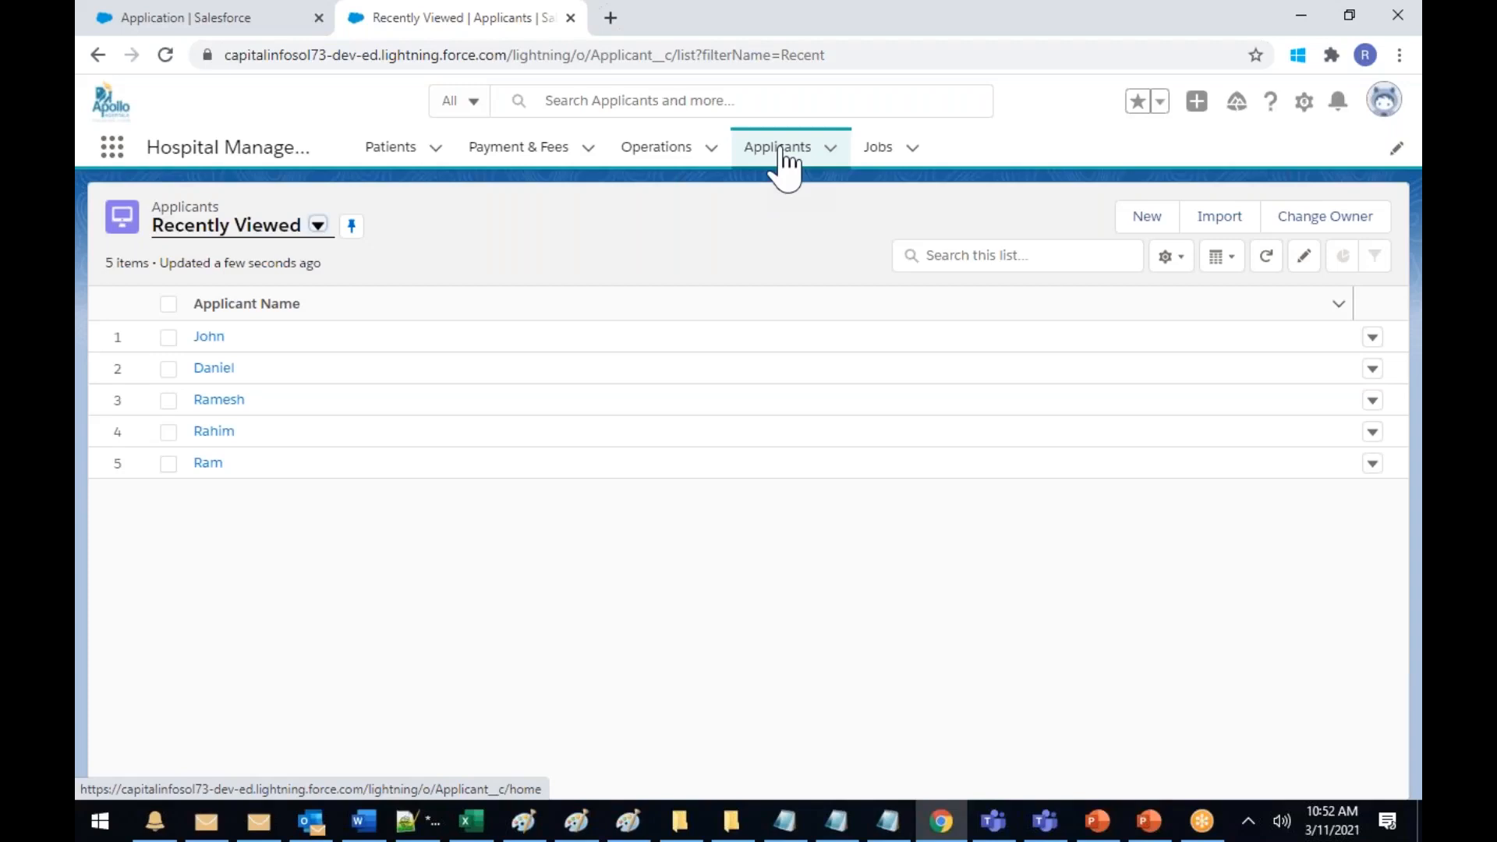
{"action": "left_click", "coordinate": [225, 373]}
{"action": "left_click", "coordinate": [523, 825]}
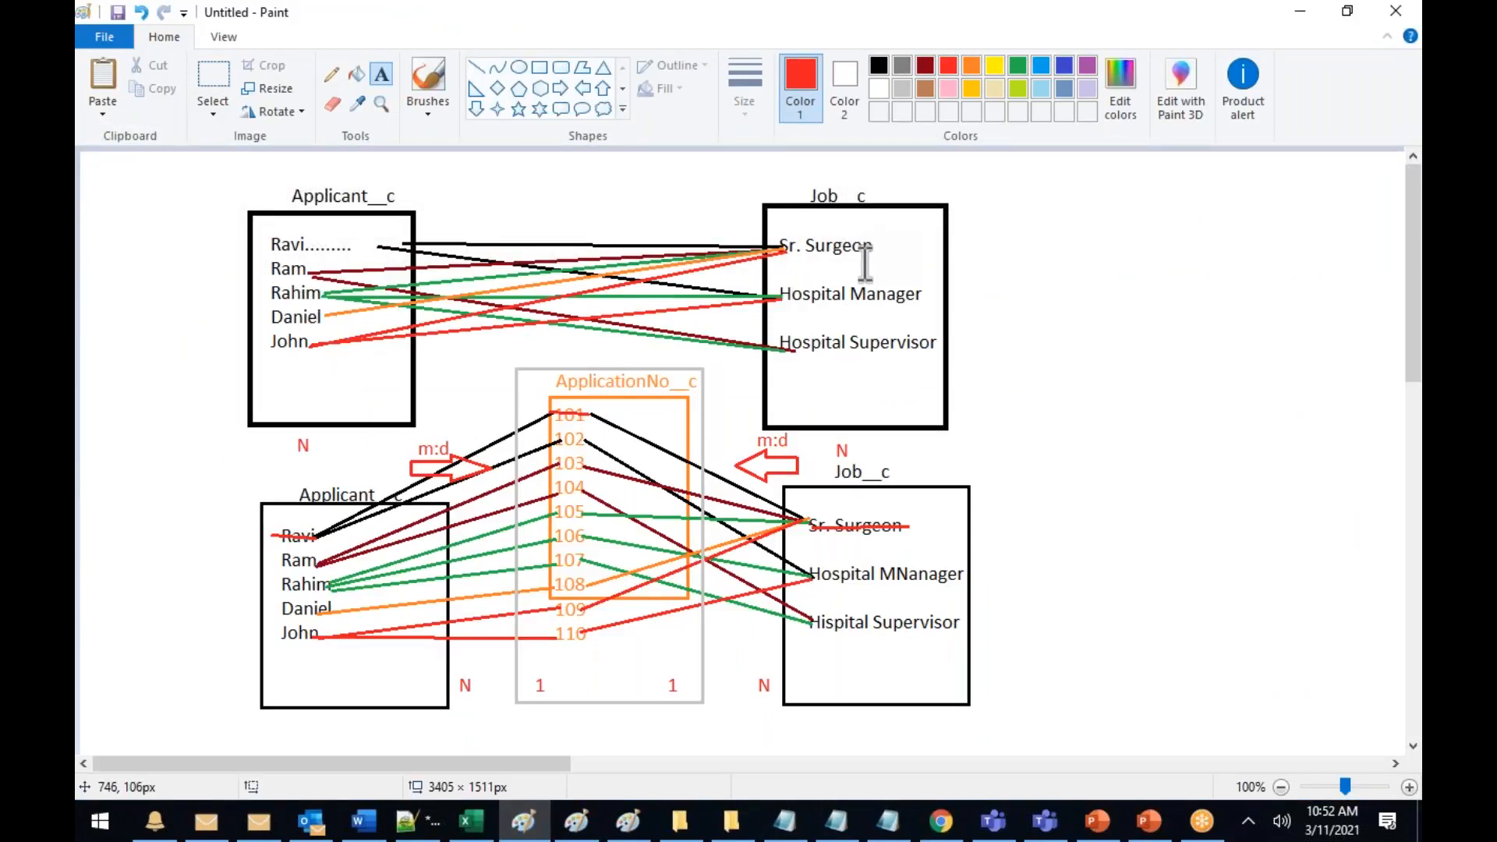
{"action": "left_click", "coordinate": [941, 821]}
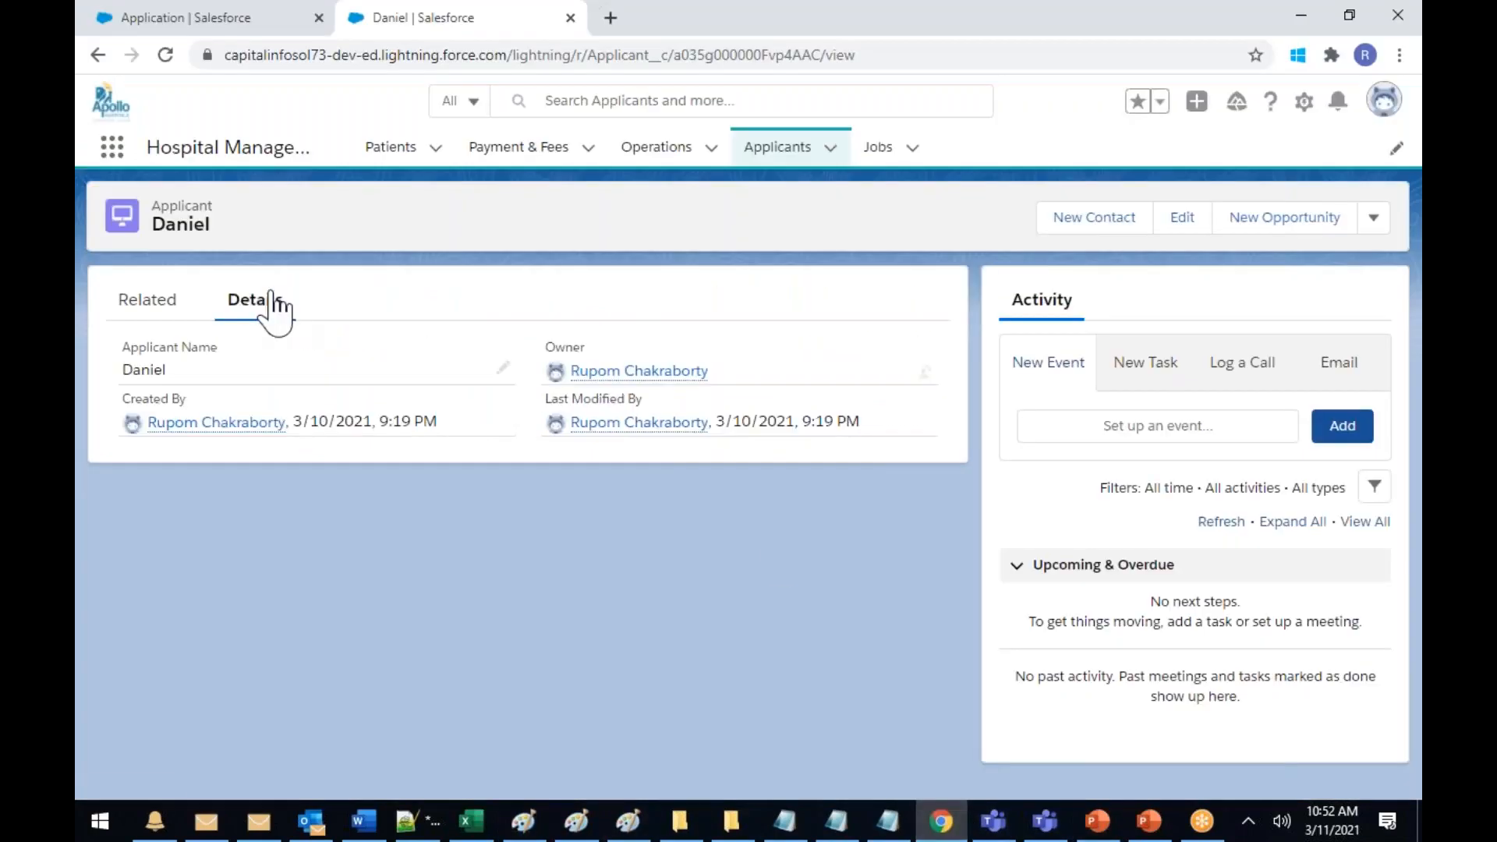
{"action": "left_click", "coordinate": [150, 304]}
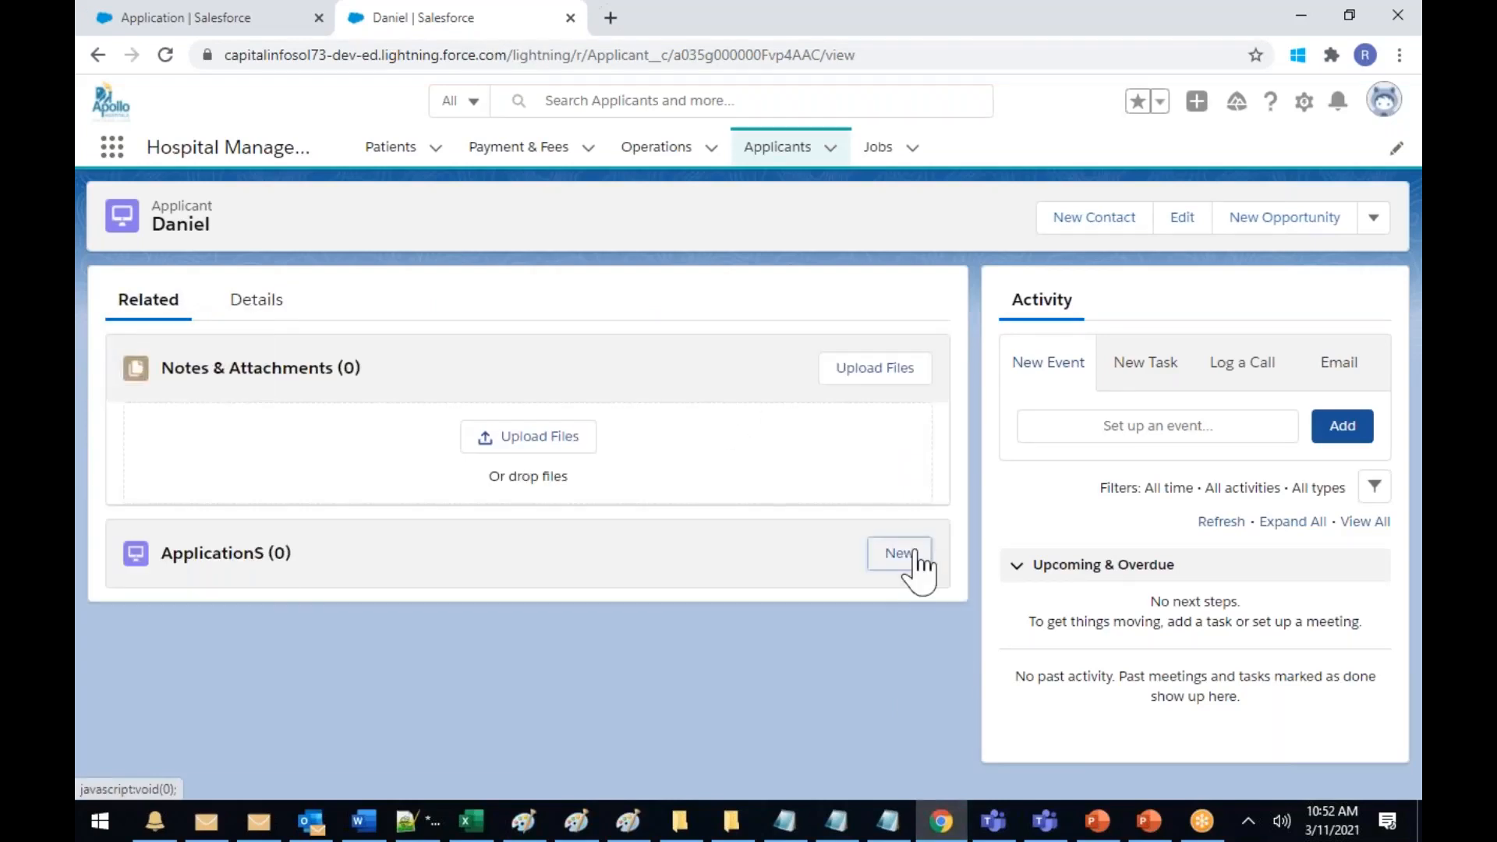
{"action": "left_click", "coordinate": [908, 552]}
{"action": "left_click", "coordinate": [490, 515]}
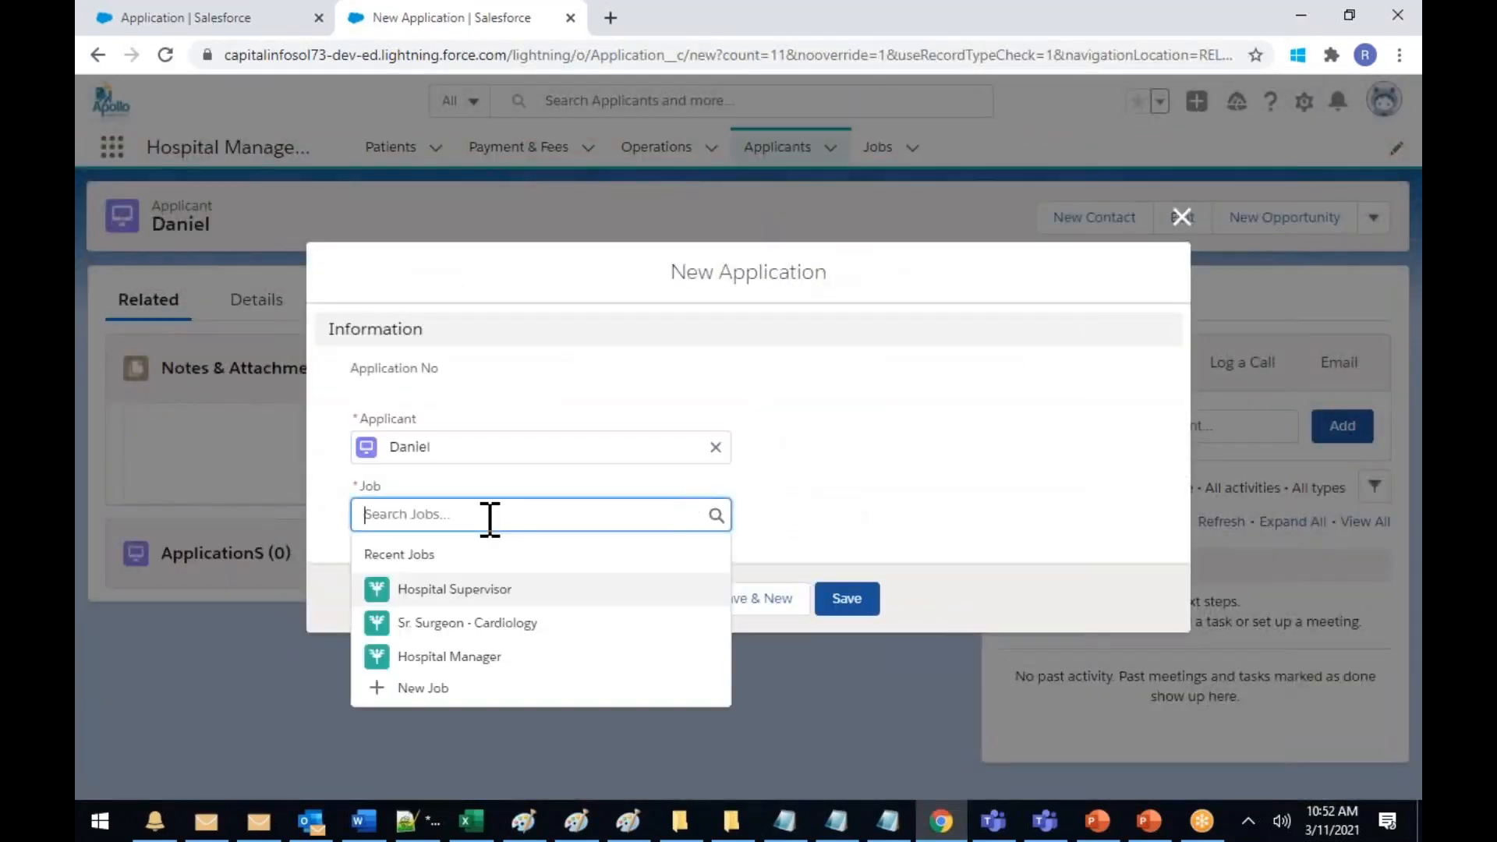
{"action": "left_click", "coordinate": [457, 623]}
{"action": "left_click", "coordinate": [857, 598]}
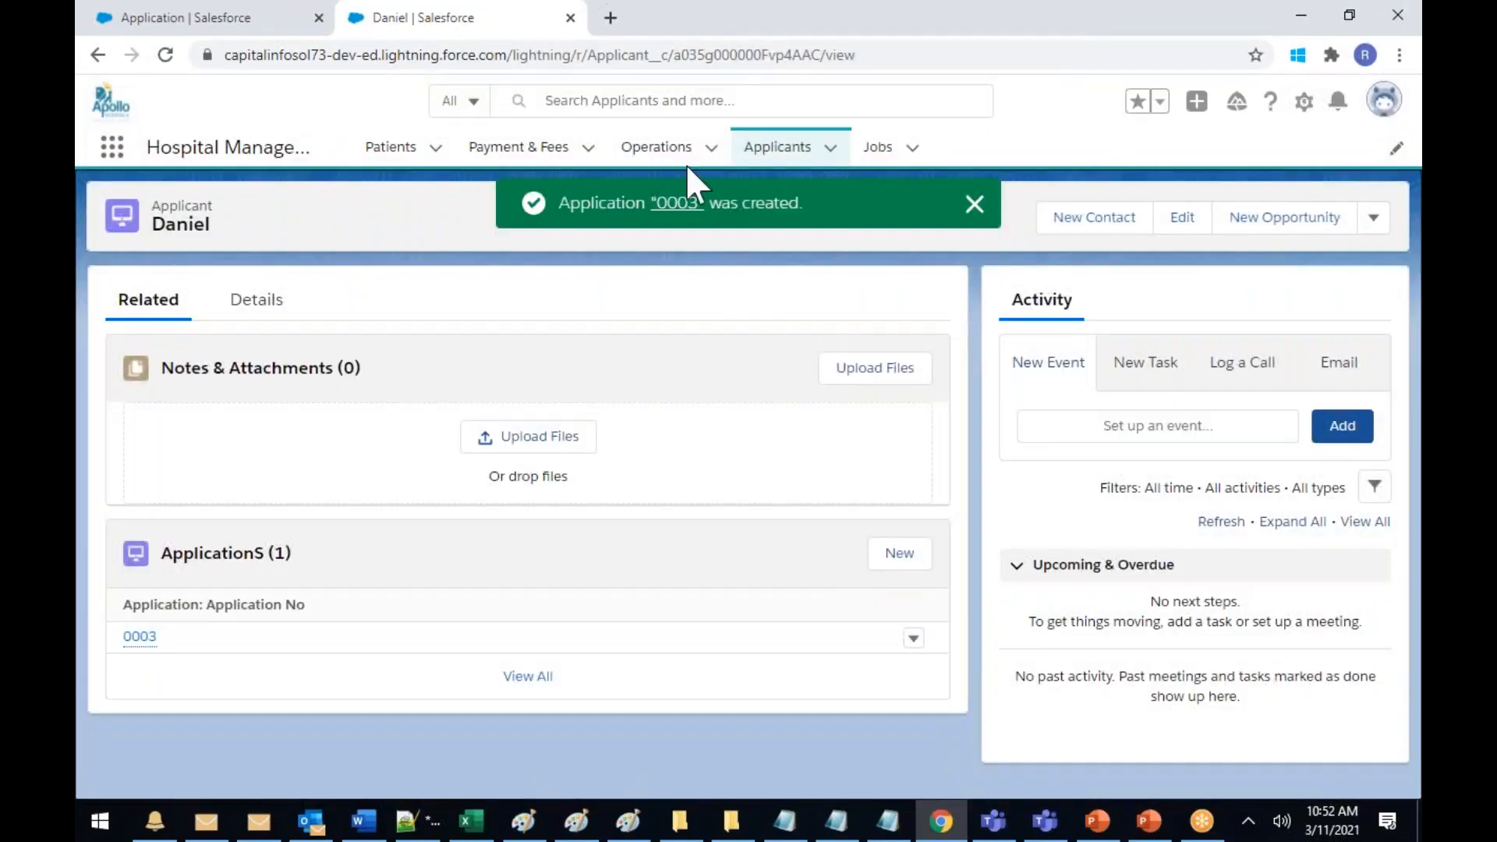
Open the third listed applicant's related Applications, checking the applicant-to-job lines in the Paint diagram
{"action": "left_click", "coordinate": [776, 149]}
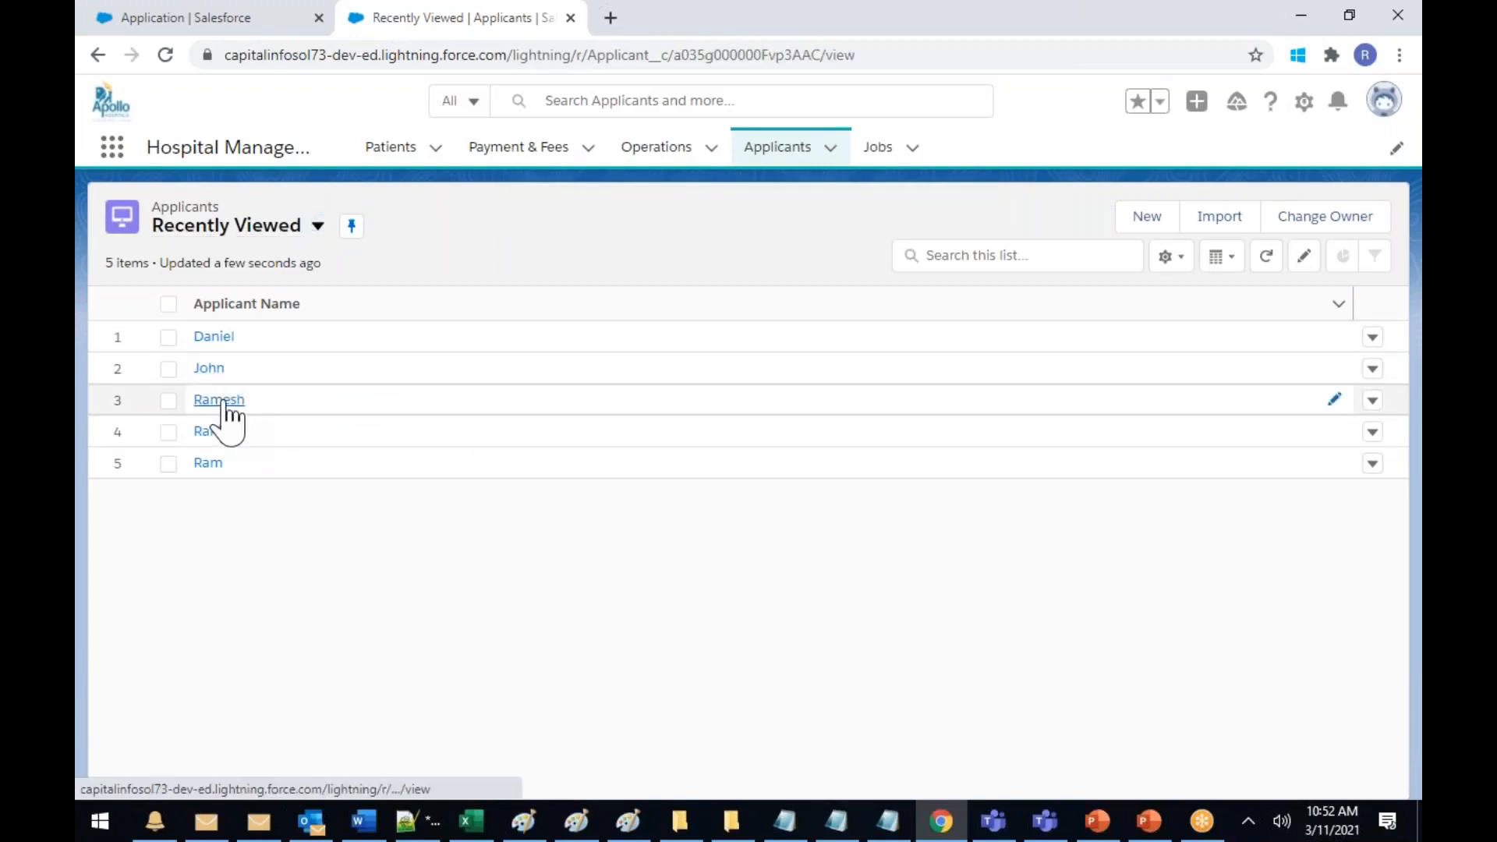
{"action": "left_click", "coordinate": [222, 401]}
{"action": "left_click", "coordinate": [521, 824]}
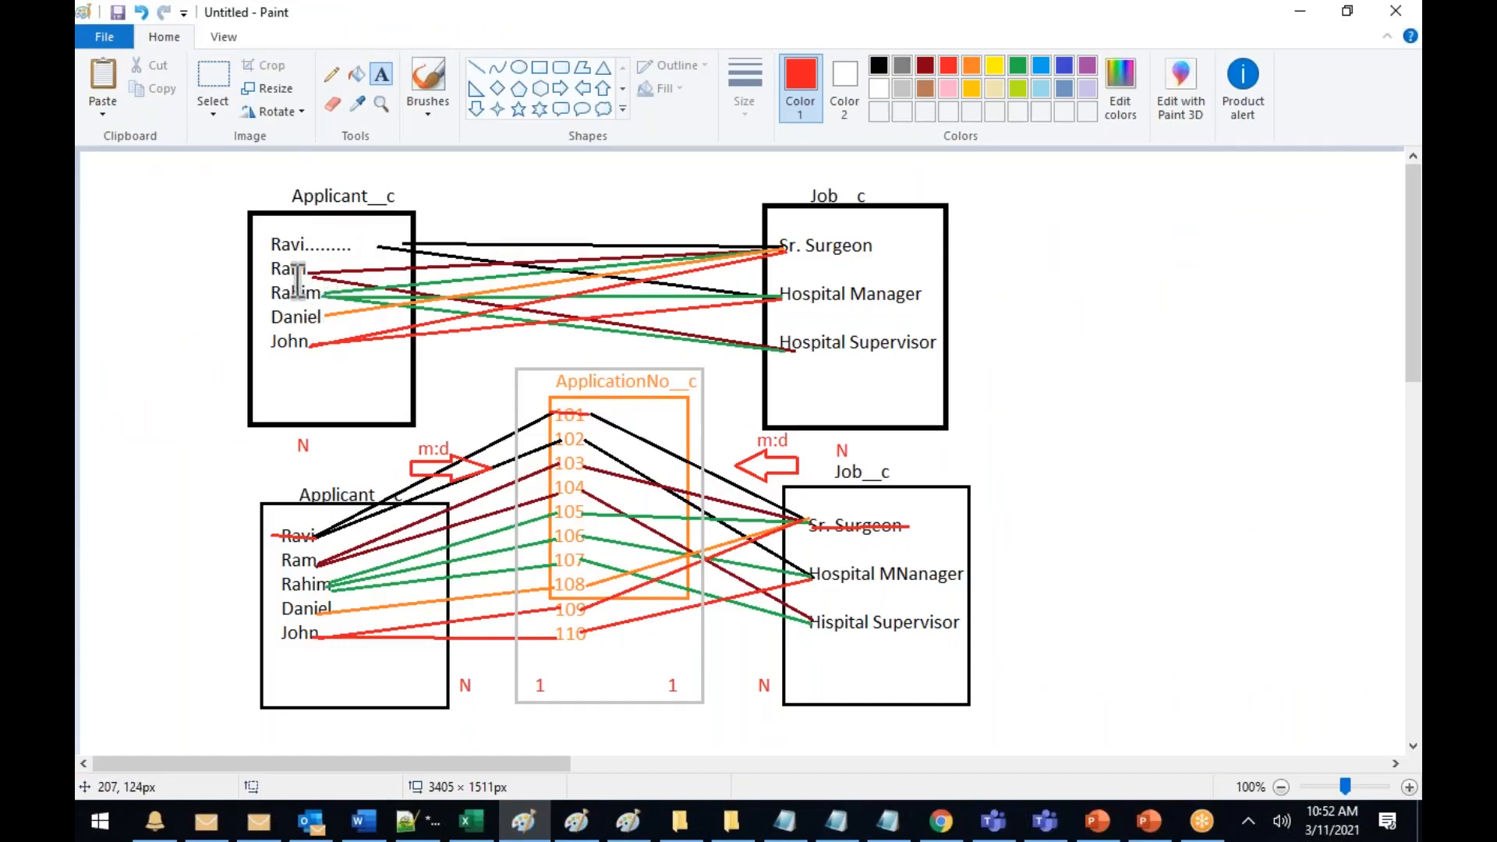
{"action": "left_click", "coordinate": [945, 825]}
{"action": "left_click", "coordinate": [946, 827]}
{"action": "mouse_move", "coordinate": [948, 829]}
{"action": "left_click", "coordinate": [897, 721]}
{"action": "left_click", "coordinate": [148, 302]}
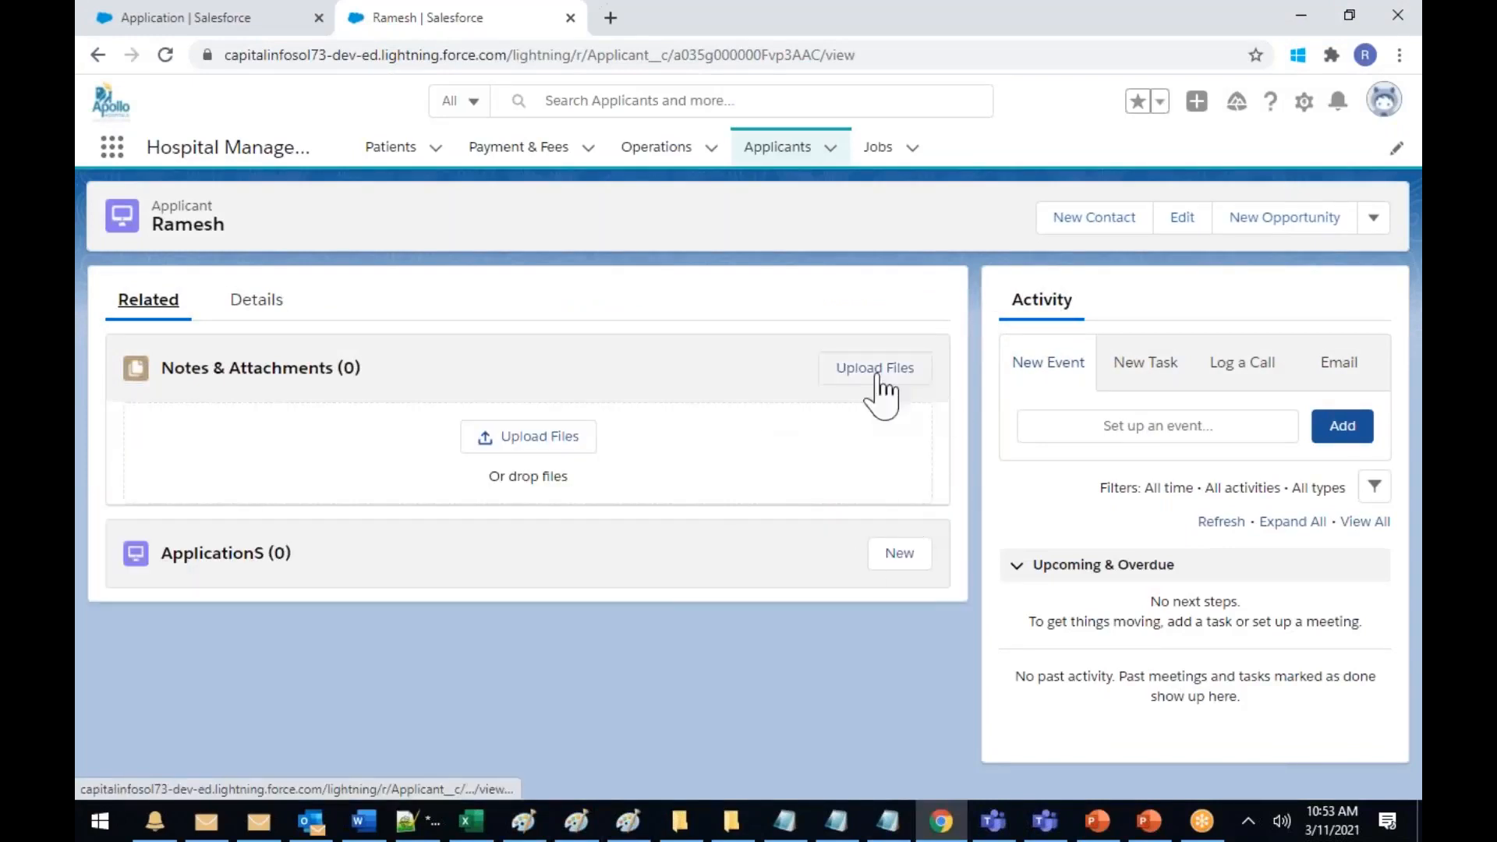
Create two applications for this applicant, one for the Sr. Surgeon - Cardiology job and one for Hospital Supervisor
{"action": "left_click", "coordinate": [901, 555]}
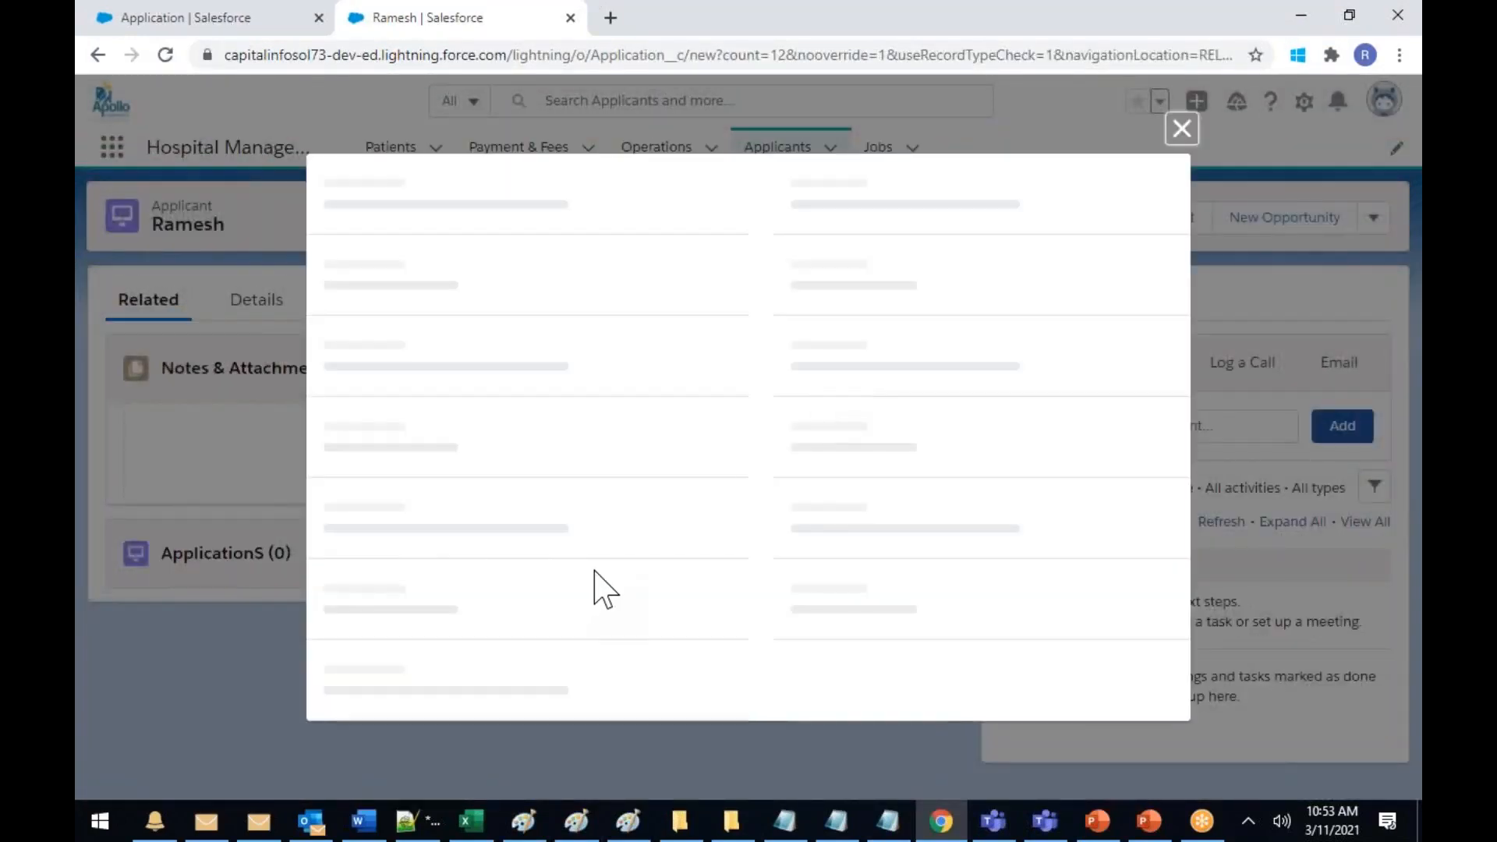
{"action": "left_click", "coordinate": [690, 513]}
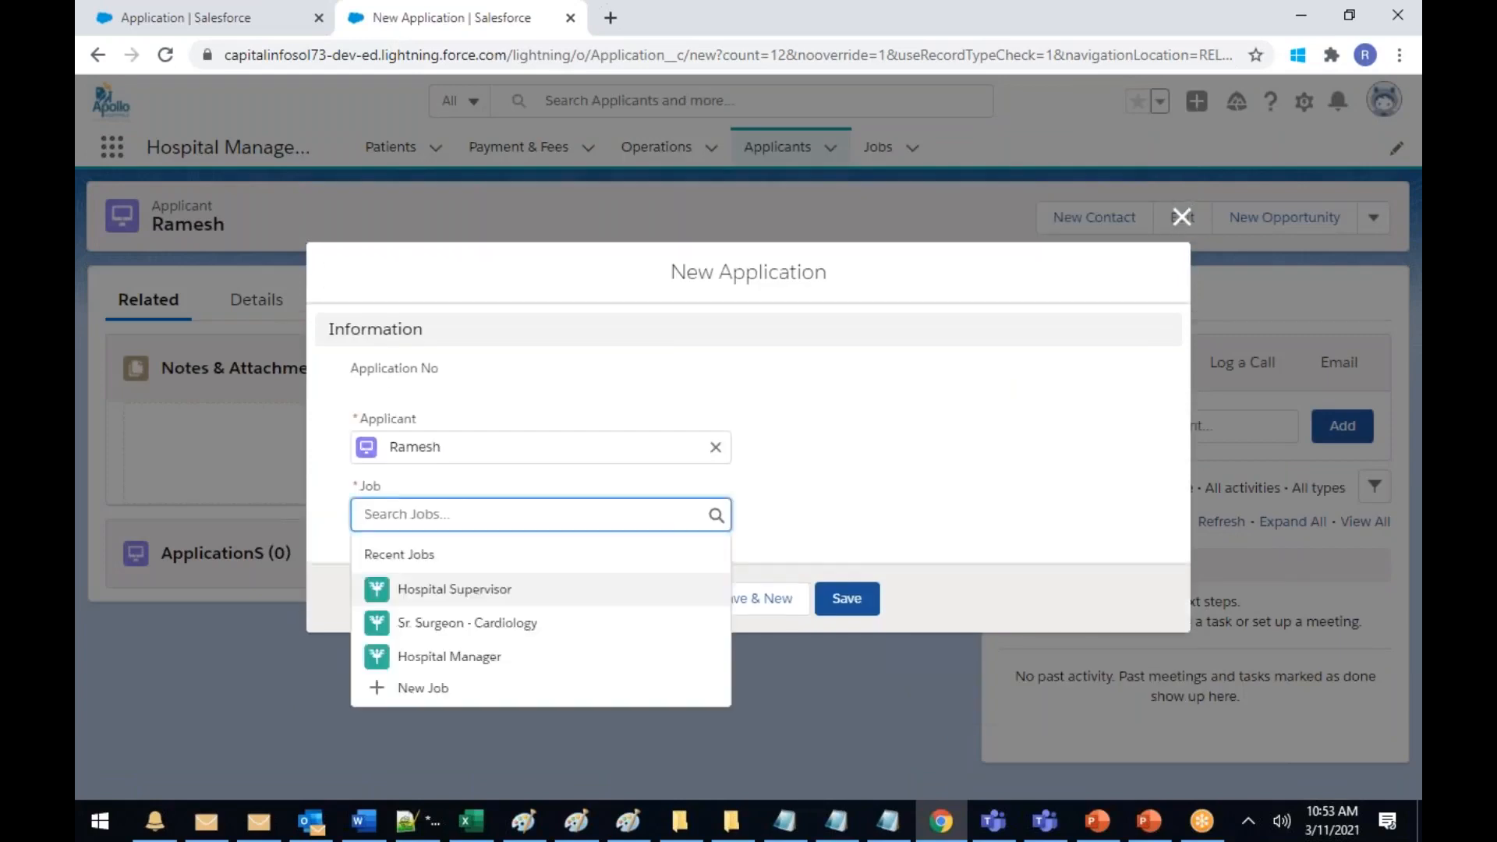
{"action": "left_click", "coordinate": [505, 623]}
{"action": "left_click", "coordinate": [767, 602]}
{"action": "left_click", "coordinate": [455, 514]}
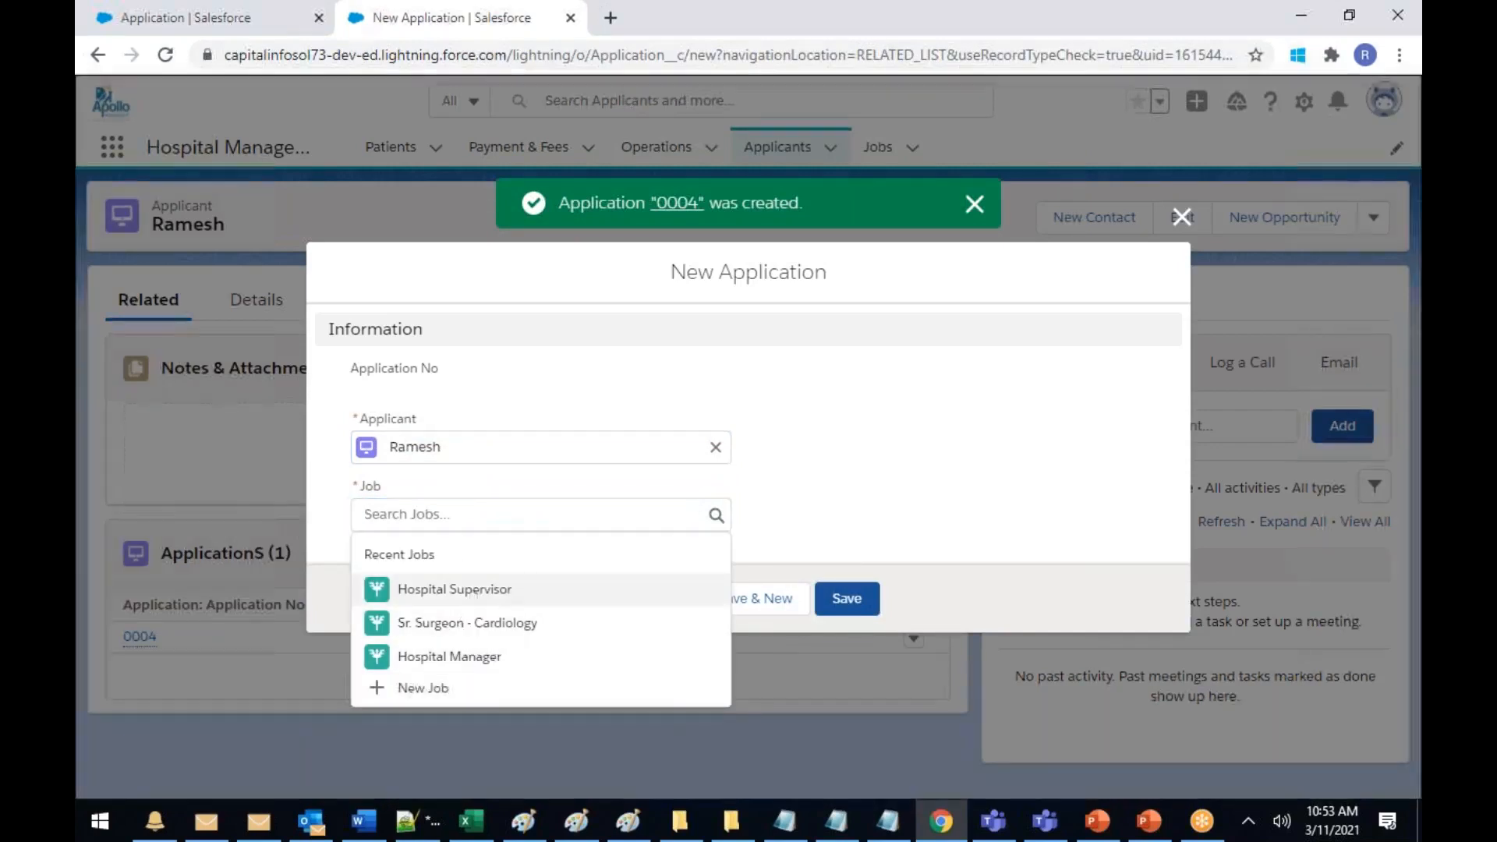
{"action": "left_click", "coordinate": [468, 590]}
{"action": "left_click", "coordinate": [850, 600]}
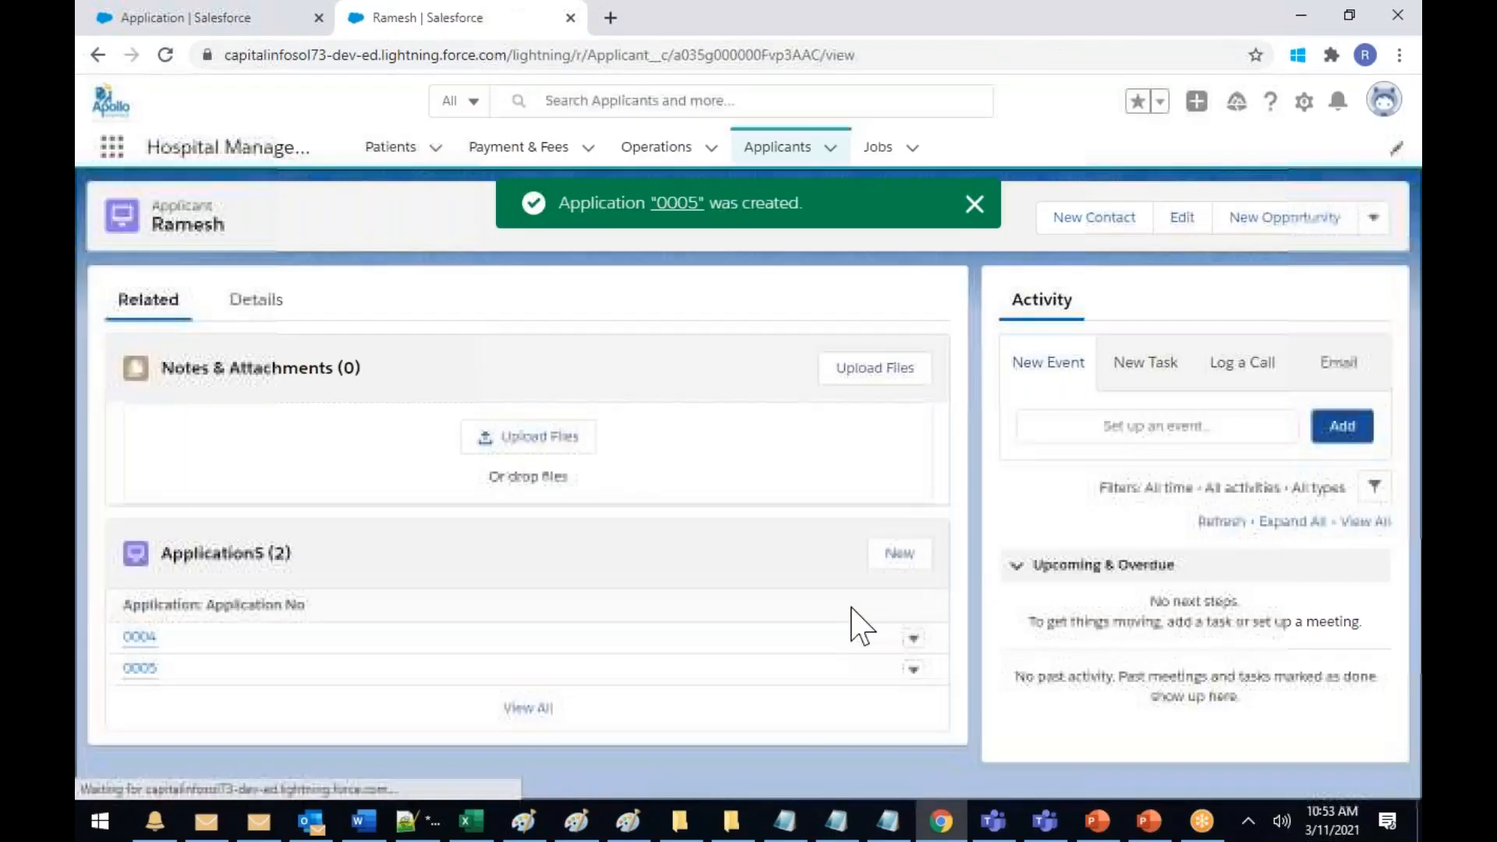
Open the fourth listed applicant's related Applications, consulting the relationship diagram in Paint for the jobs to assign
{"action": "left_click", "coordinate": [775, 150]}
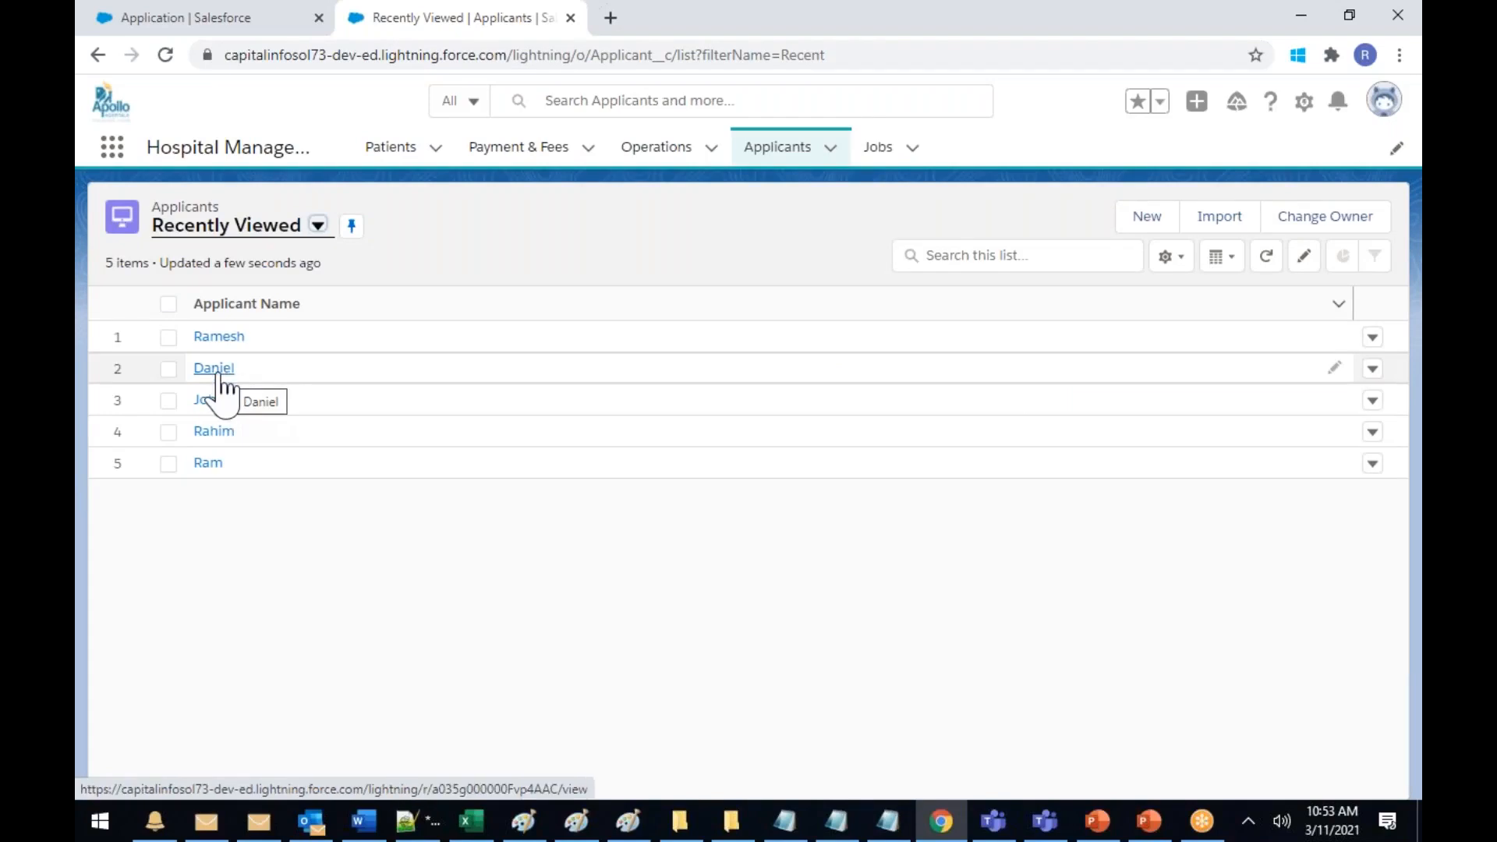
{"action": "left_click", "coordinate": [216, 432]}
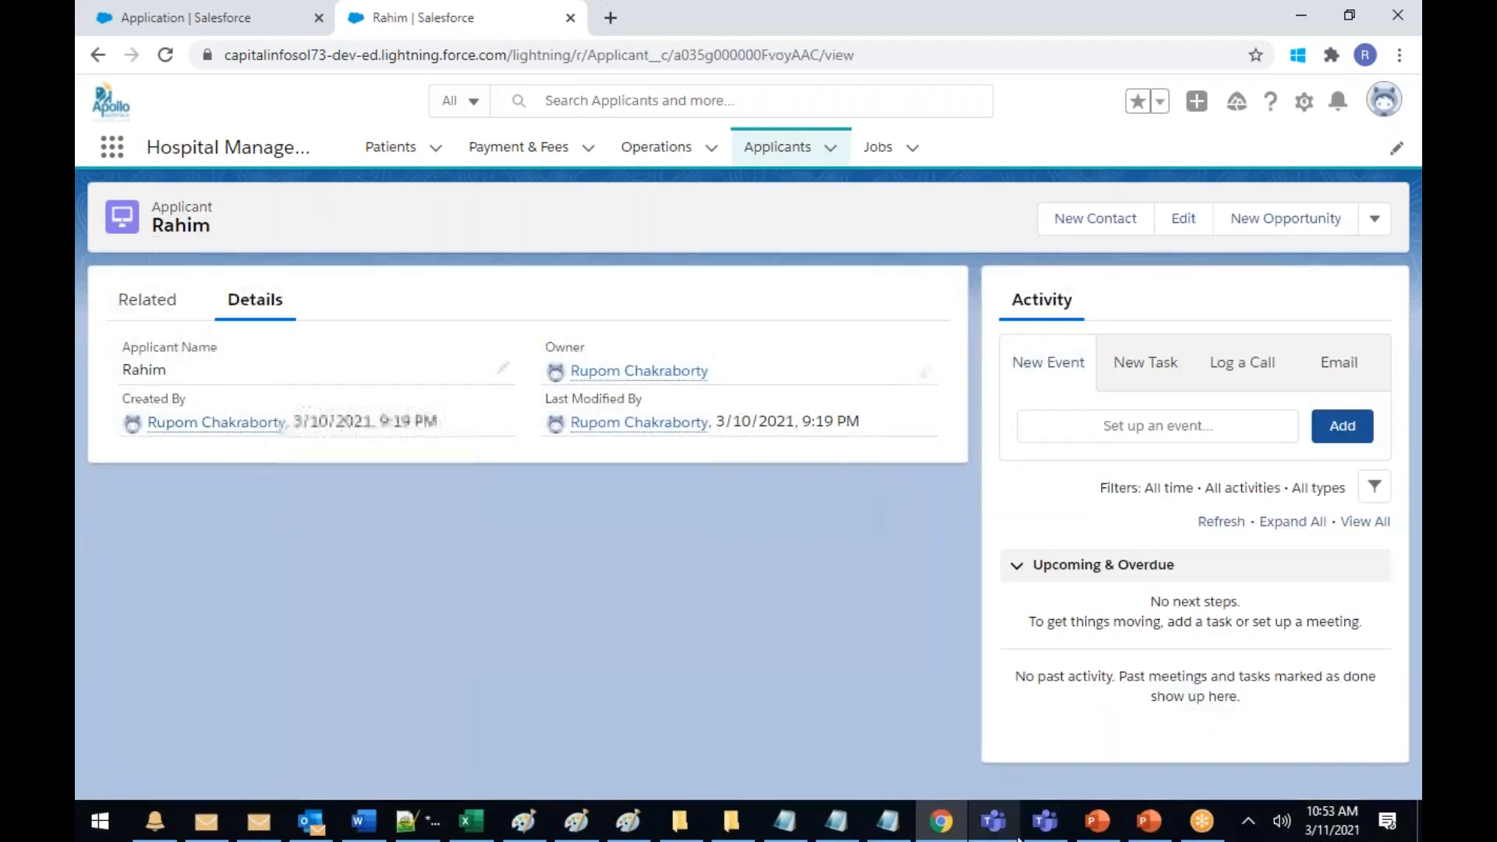
{"action": "left_click", "coordinate": [523, 822]}
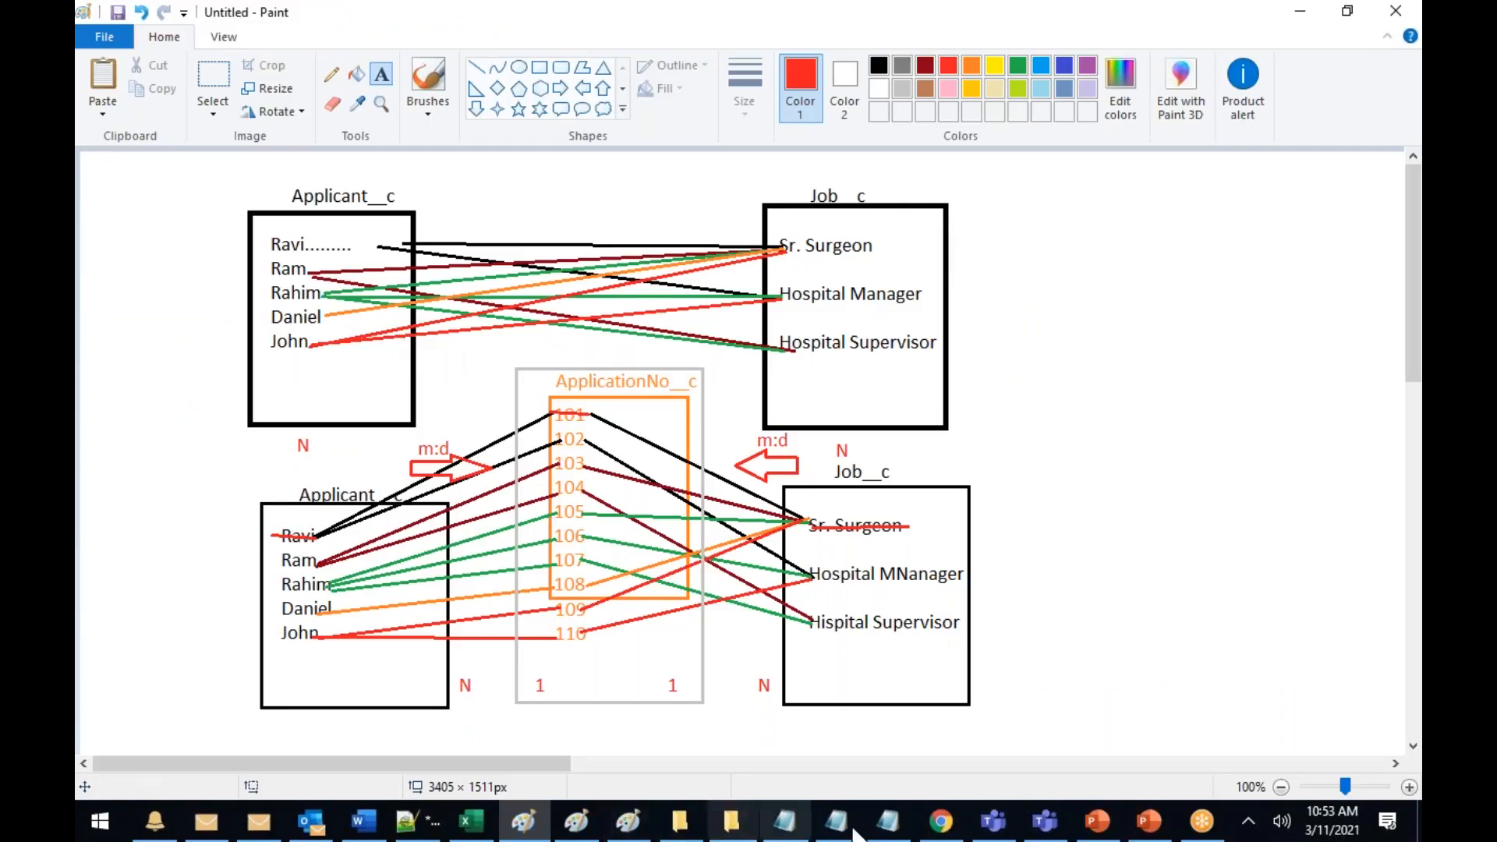
{"action": "left_click", "coordinate": [941, 821]}
{"action": "left_click", "coordinate": [147, 300]}
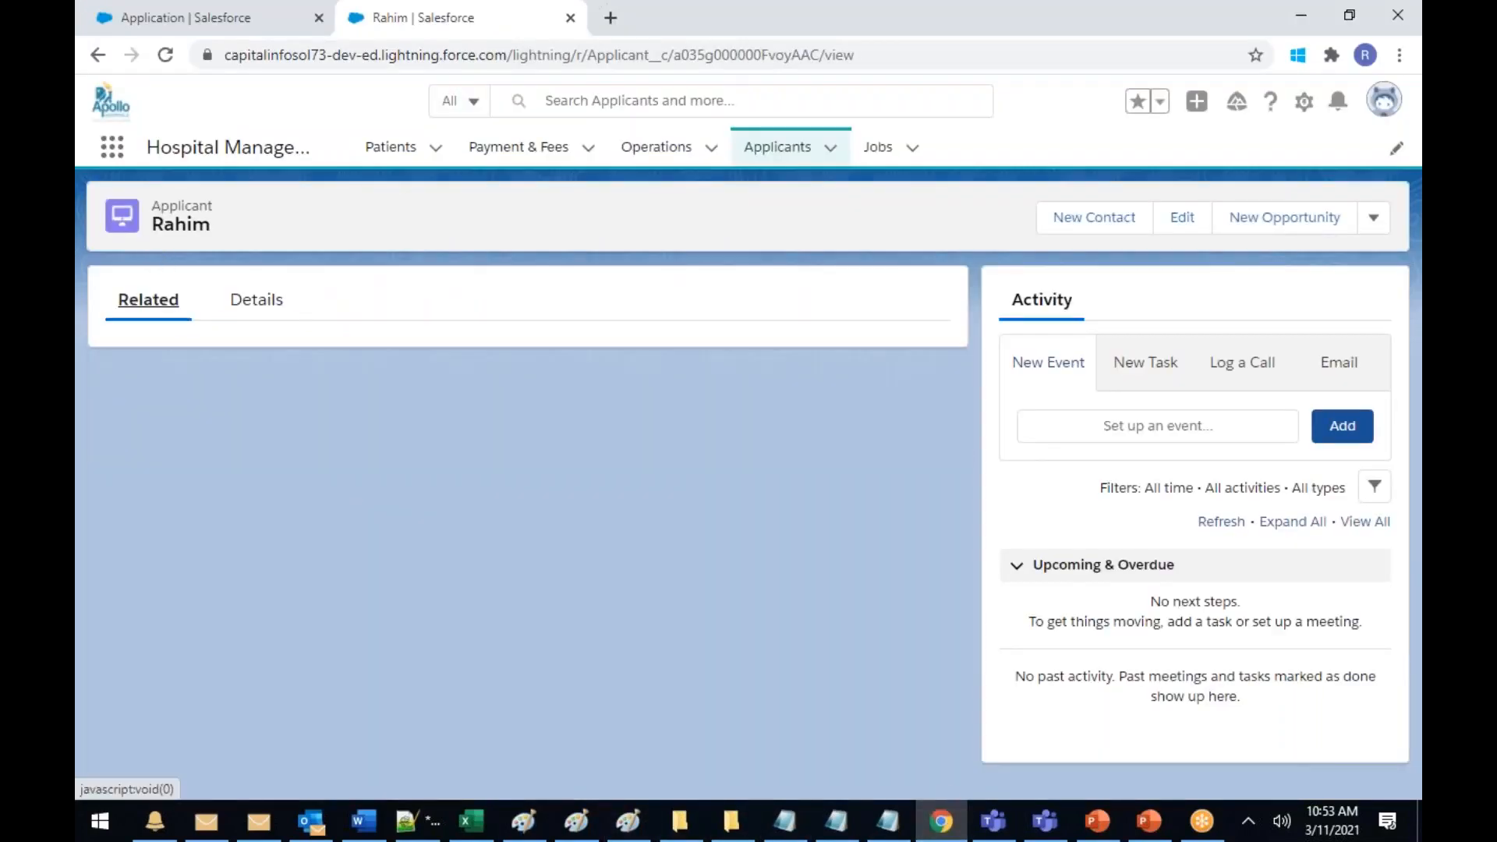
Create three applications for this applicant, for the Hospital Supervisor, Sr. Surgeon - Cardiology and Hospital Manager jobs
{"action": "left_click", "coordinate": [899, 555]}
{"action": "left_click", "coordinate": [567, 517]}
{"action": "left_click", "coordinate": [424, 601]}
{"action": "left_click", "coordinate": [789, 599]}
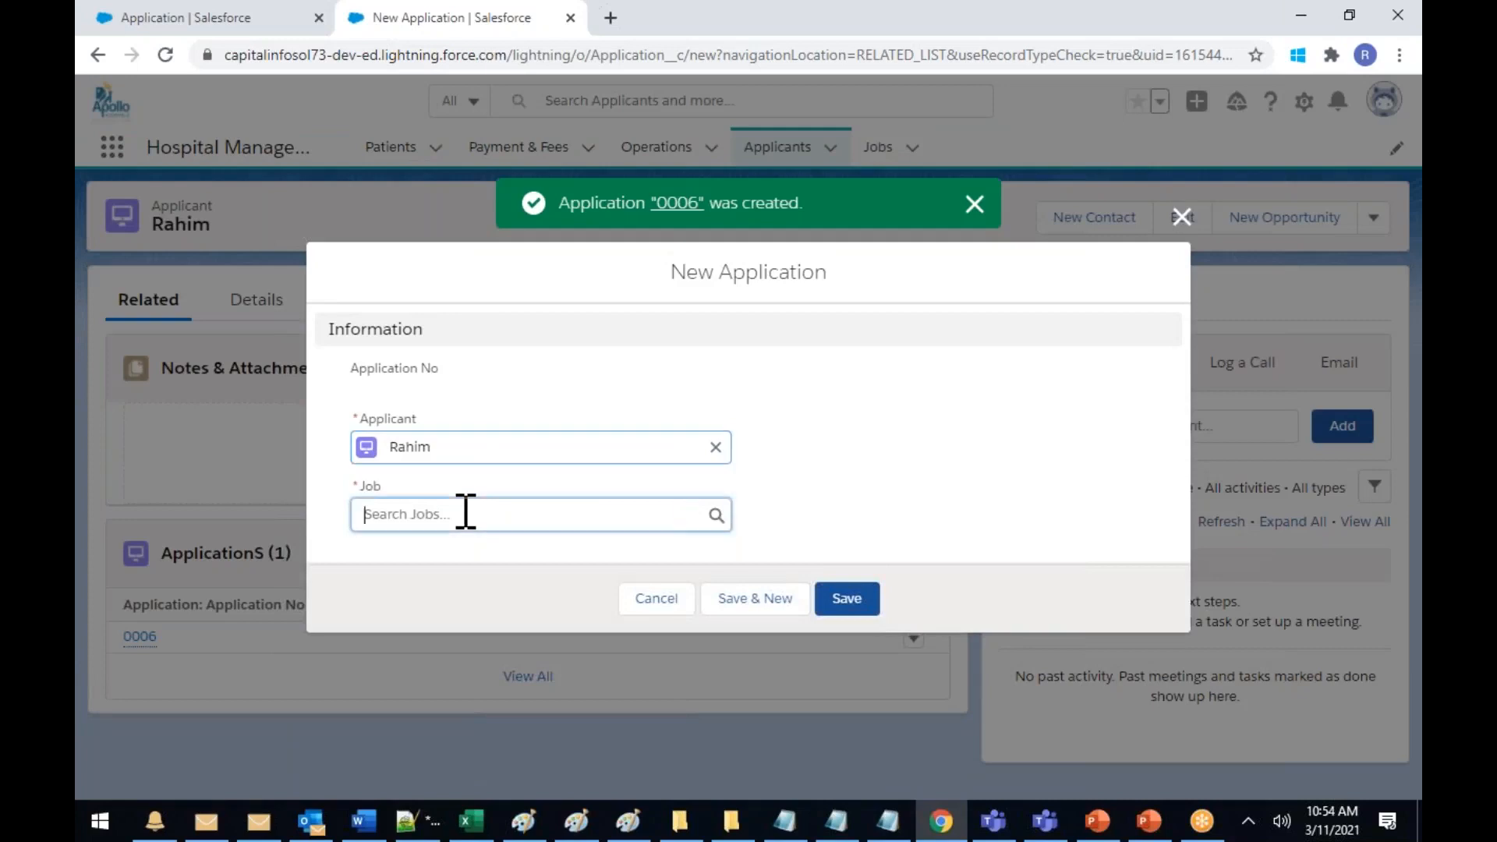
{"action": "left_click", "coordinate": [466, 512]}
{"action": "left_click", "coordinate": [469, 624]}
{"action": "left_click", "coordinate": [777, 604]}
{"action": "left_click", "coordinate": [455, 515]}
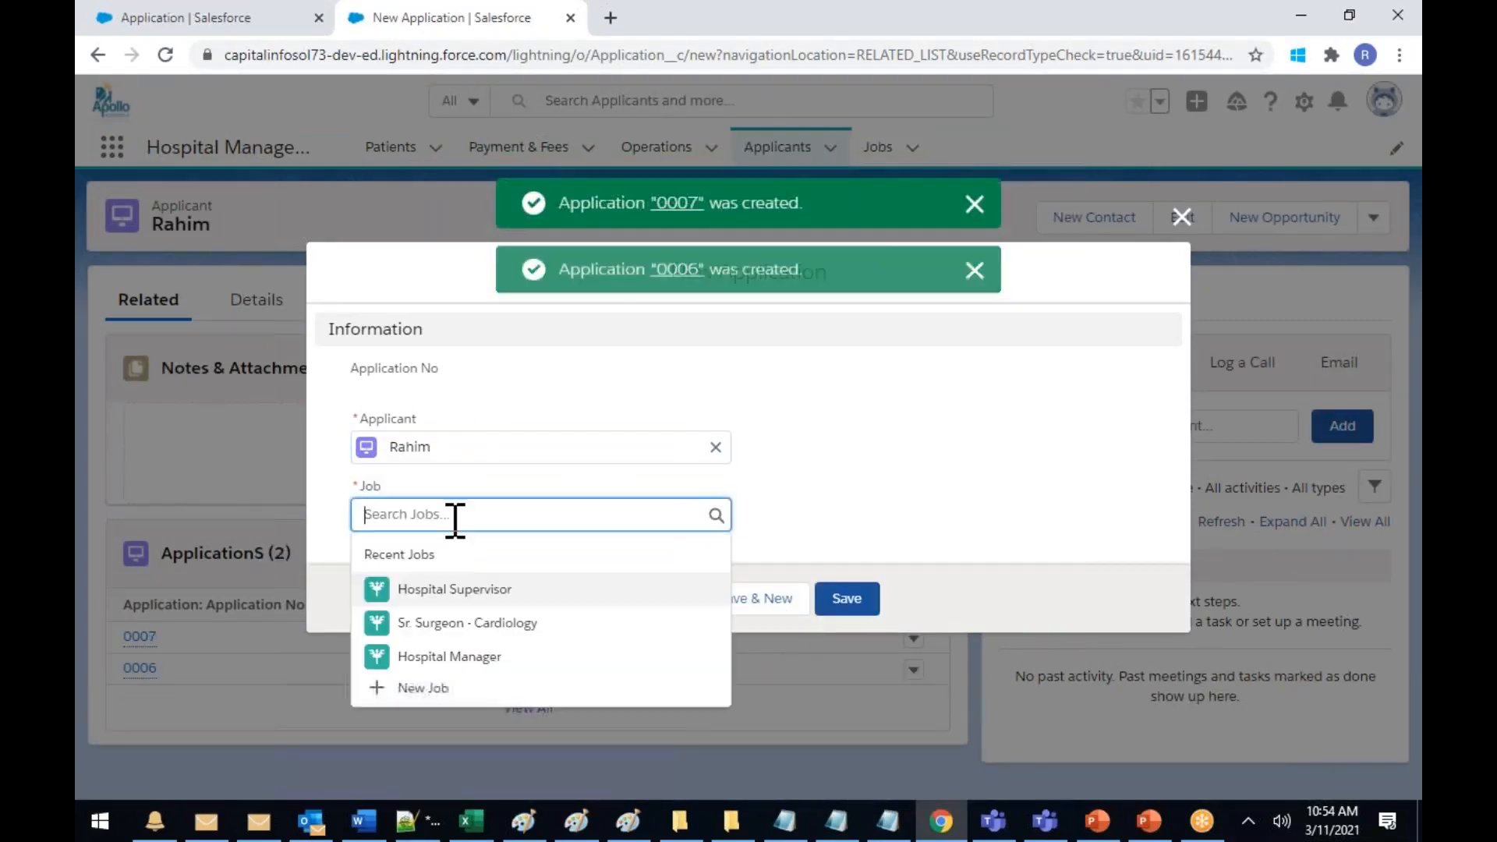
{"action": "left_click", "coordinate": [432, 657]}
{"action": "left_click", "coordinate": [847, 600]}
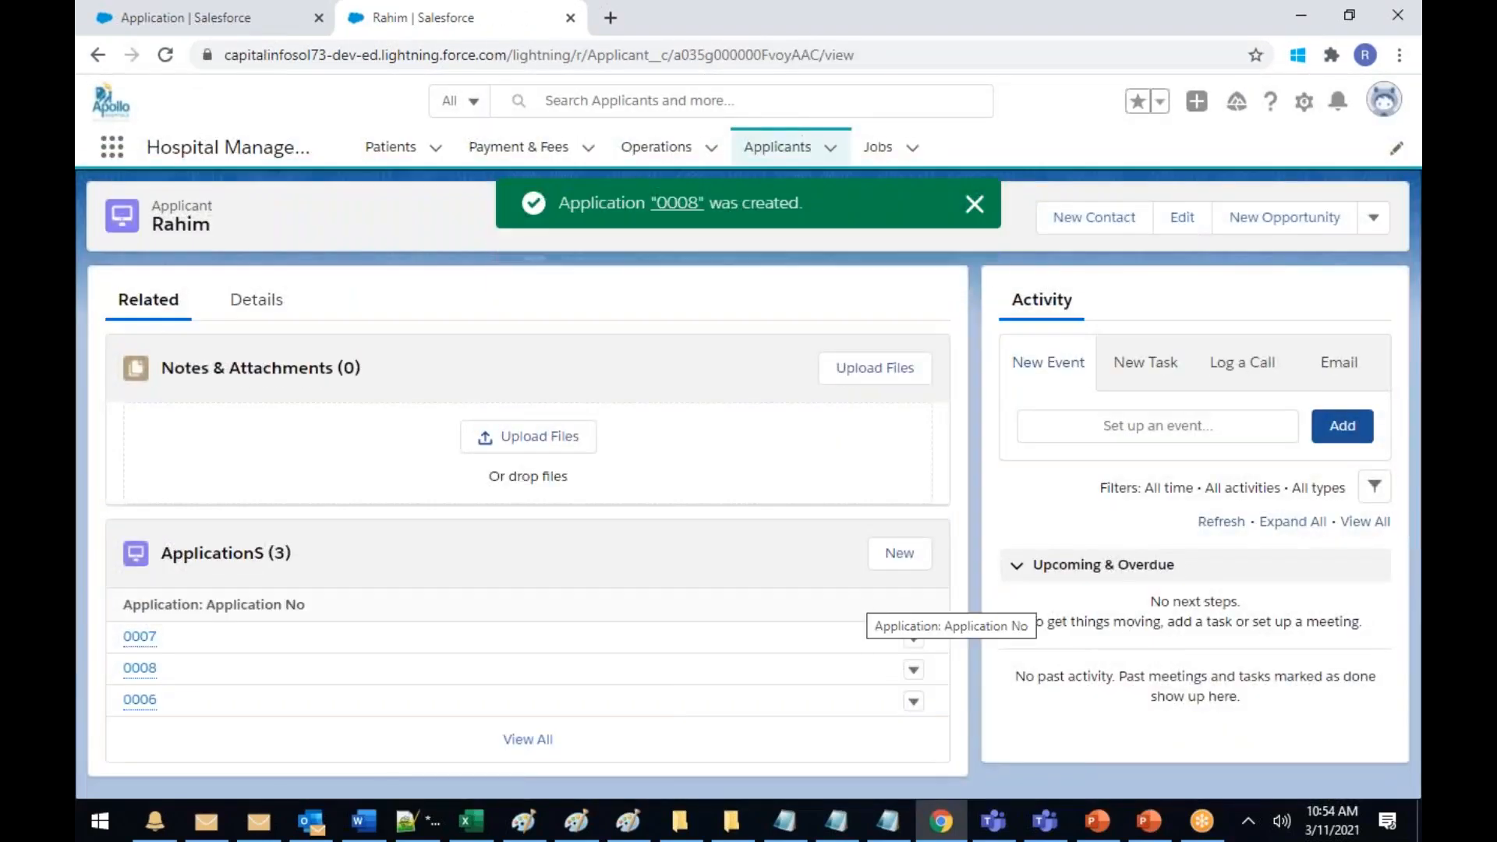
Consult the relationship diagram in Paint and check the related Applications of the applicant now listed fourth
{"action": "left_click", "coordinate": [628, 821]}
{"action": "left_click", "coordinate": [524, 821]}
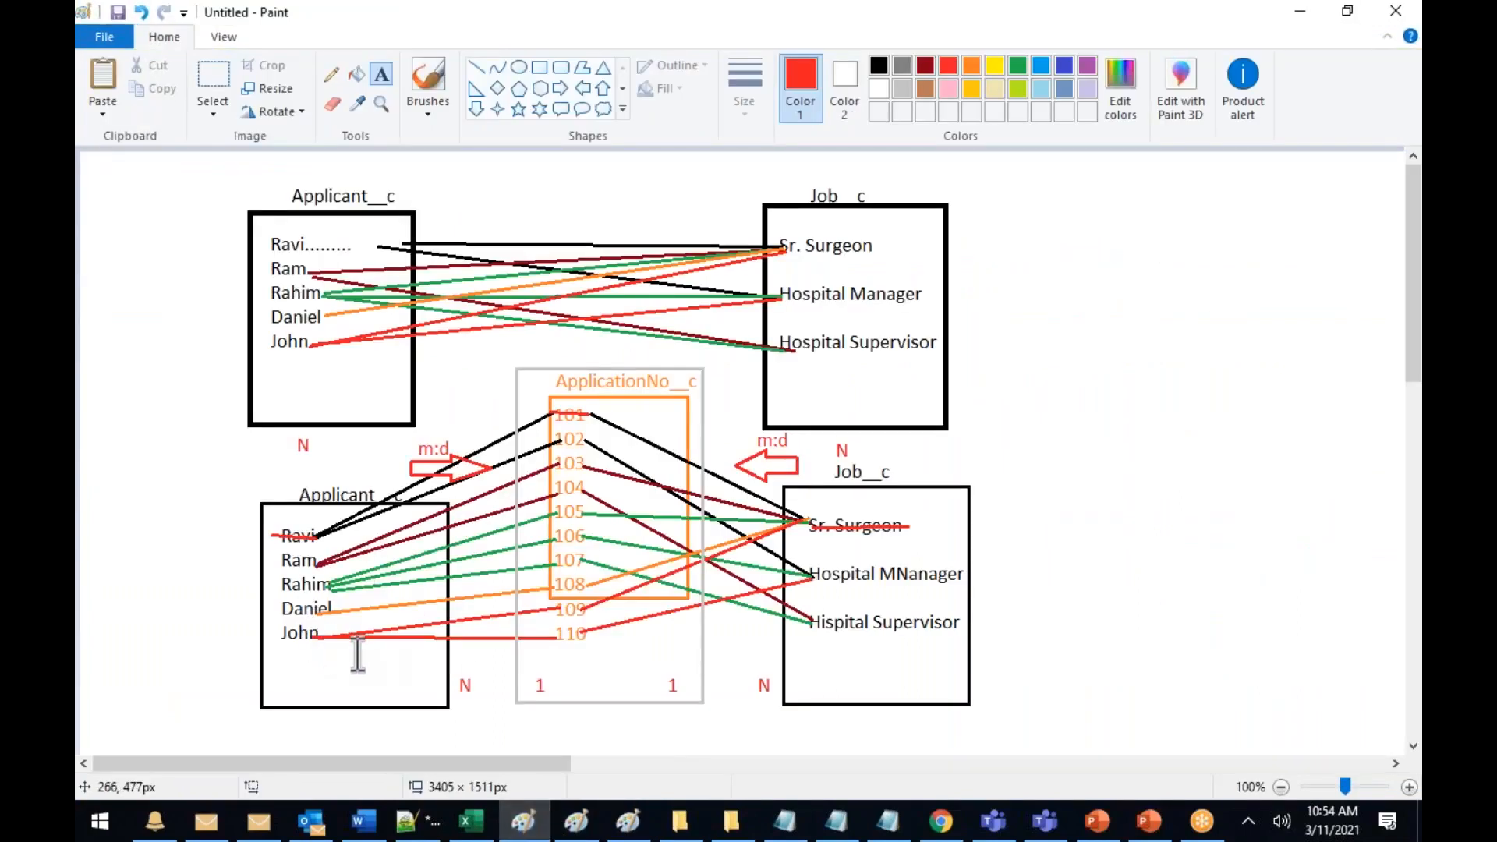
{"action": "left_click", "coordinate": [946, 828]}
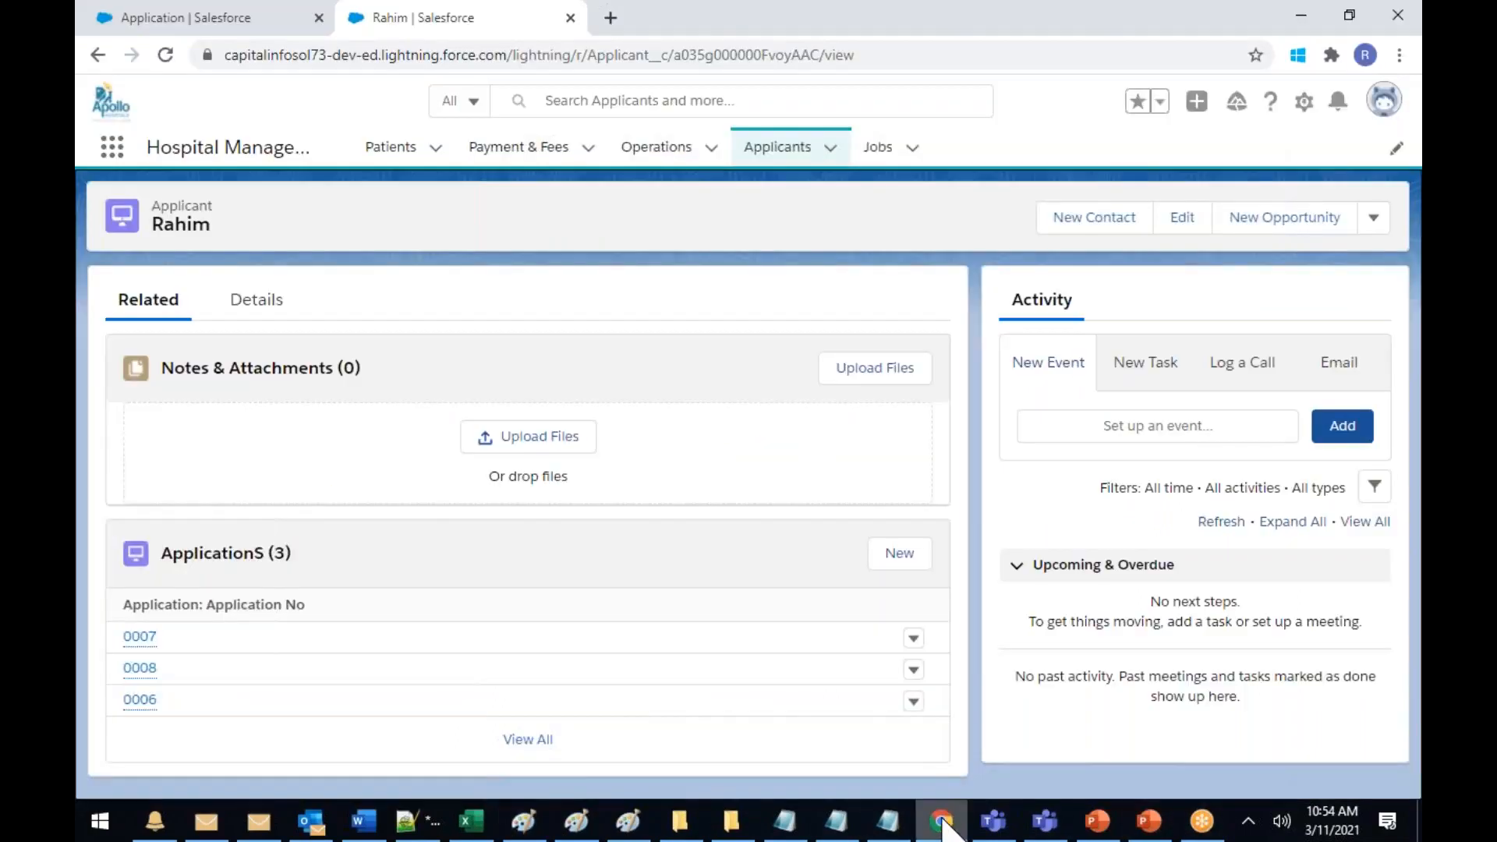
{"action": "left_click", "coordinate": [783, 152]}
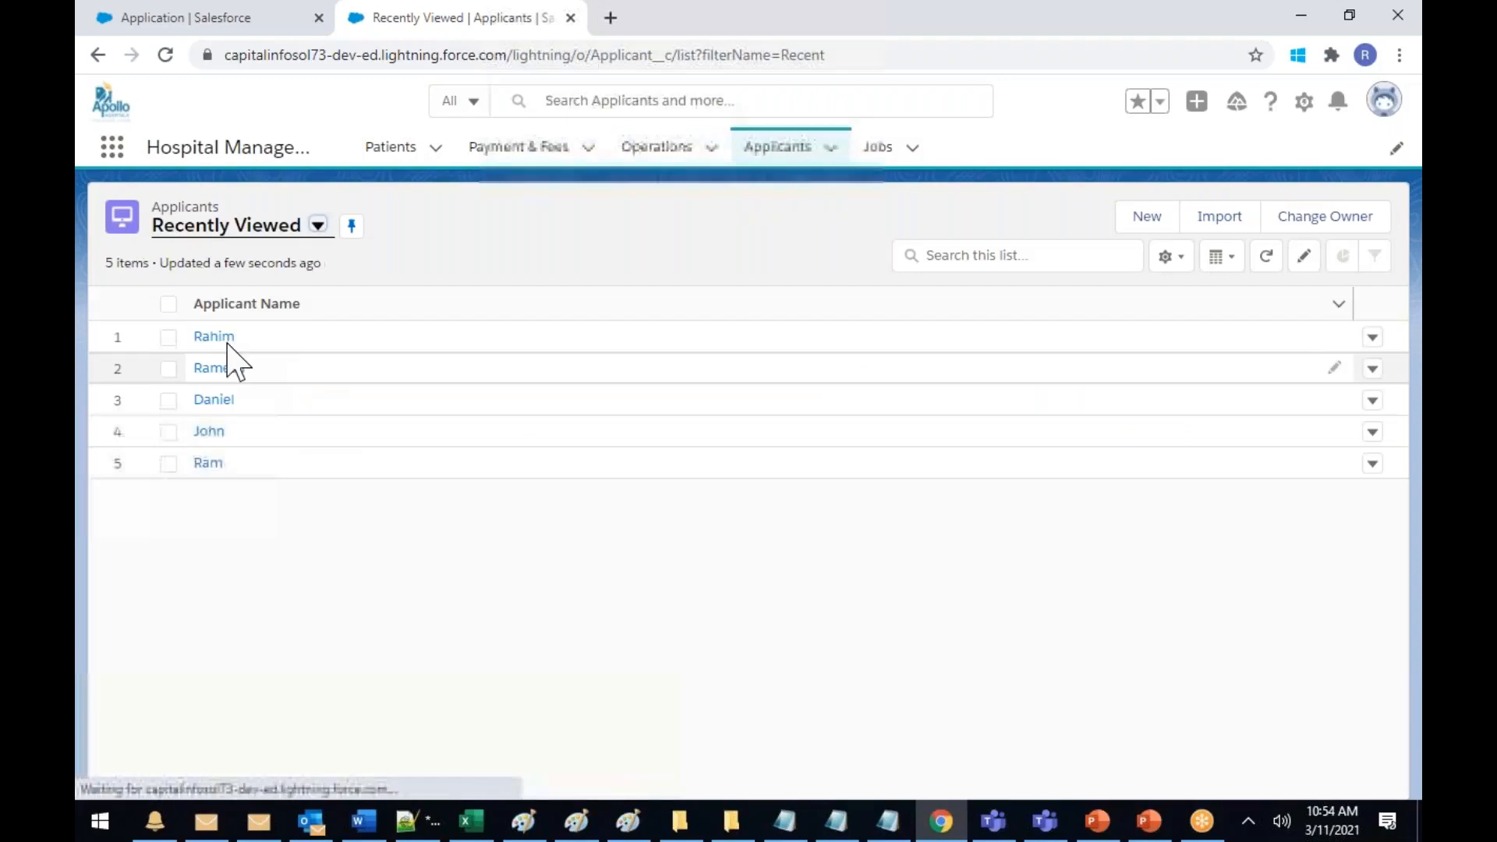
{"action": "left_click", "coordinate": [211, 434]}
{"action": "left_click", "coordinate": [154, 305]}
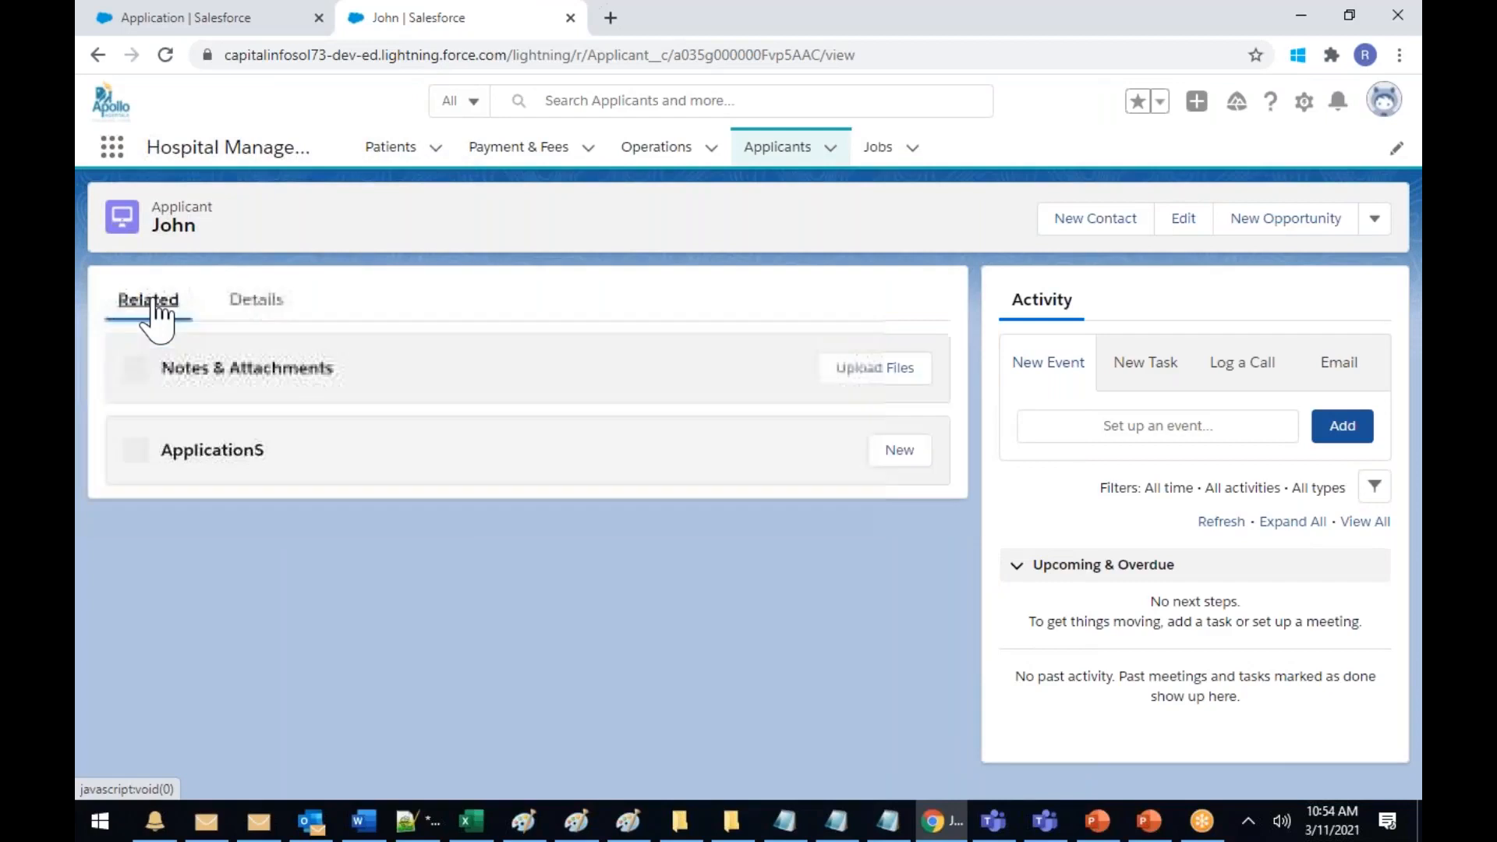
Open the fifth listed applicant's related Applications and compare with the relationship diagram in Paint
{"action": "left_click", "coordinate": [772, 161]}
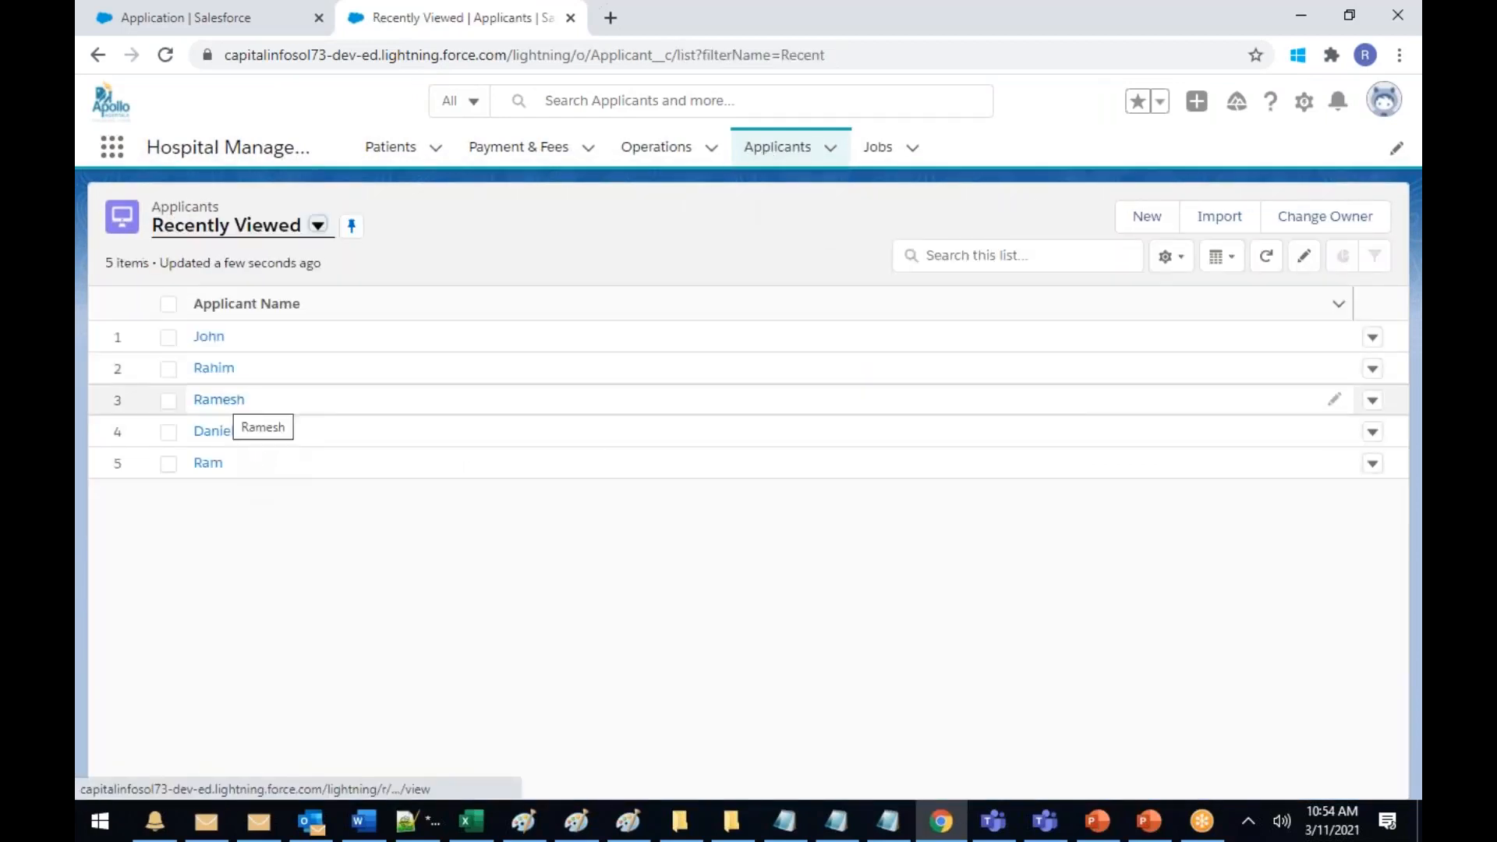
{"action": "left_click", "coordinate": [206, 464]}
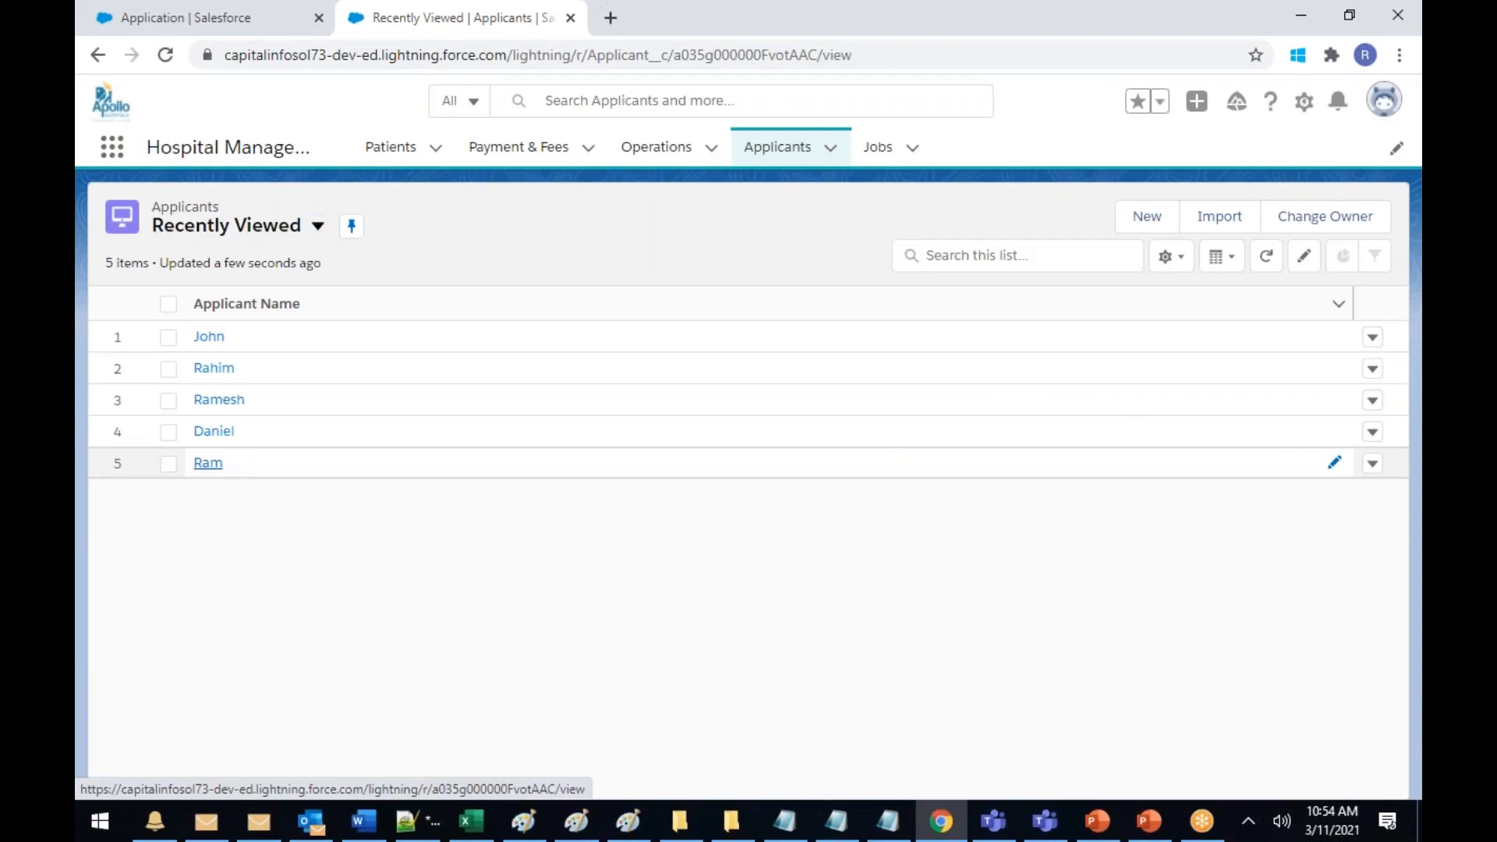
{"action": "left_click", "coordinate": [143, 302]}
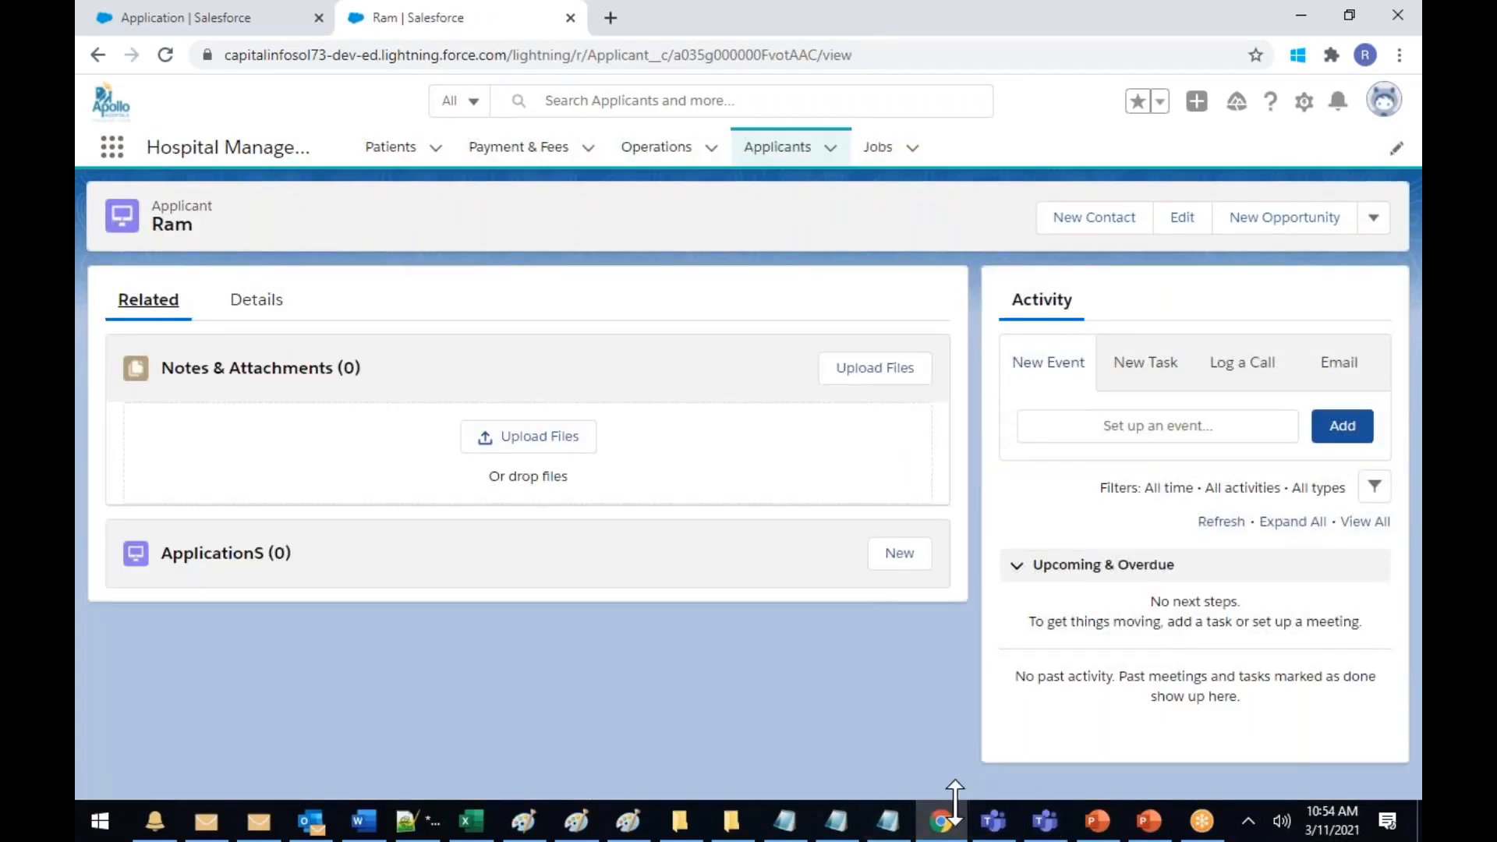
{"action": "left_click", "coordinate": [525, 827]}
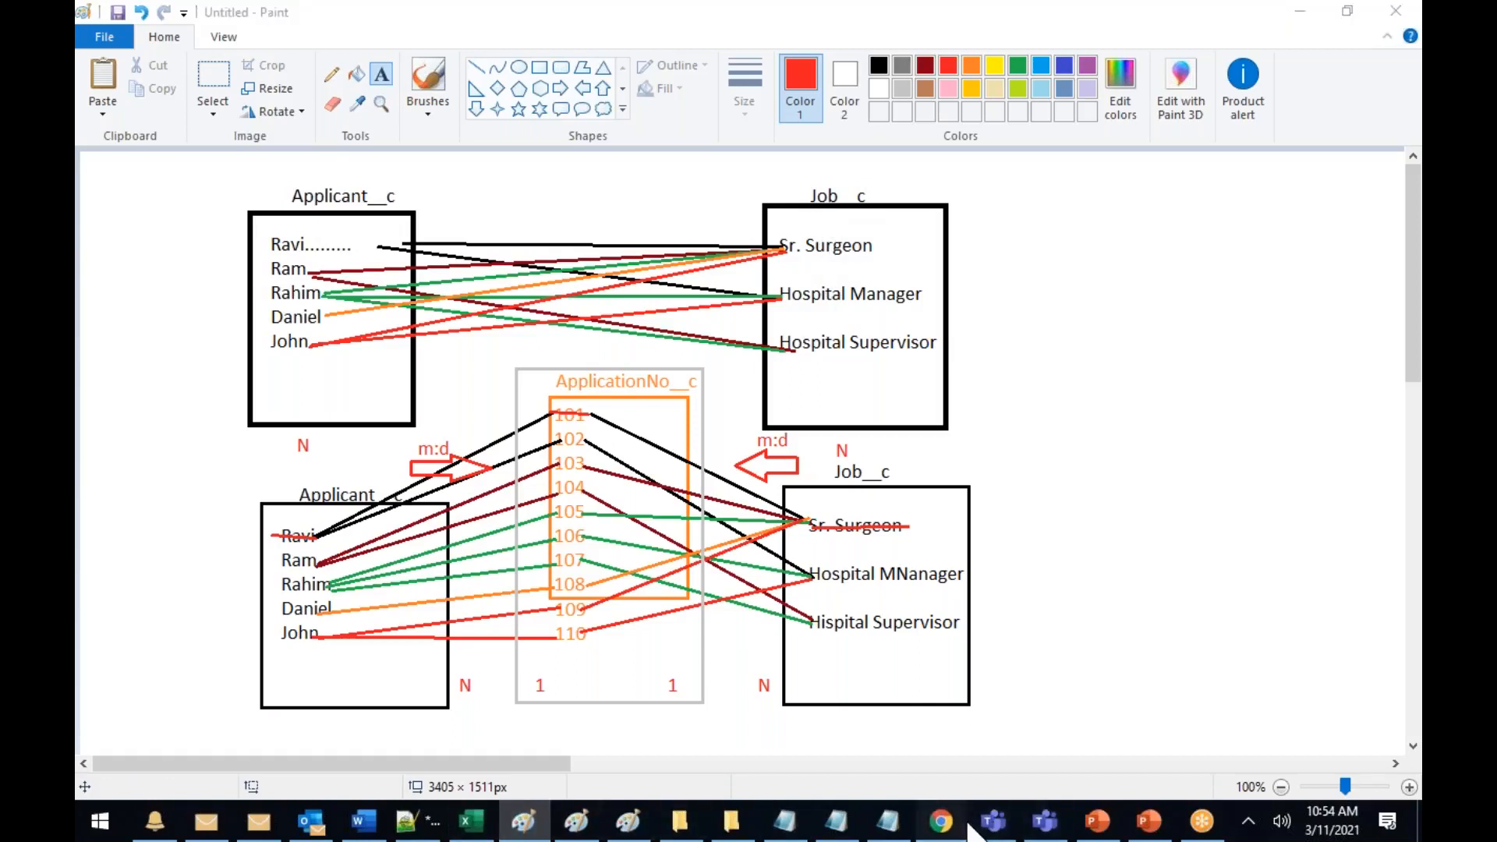
{"action": "left_click", "coordinate": [941, 821]}
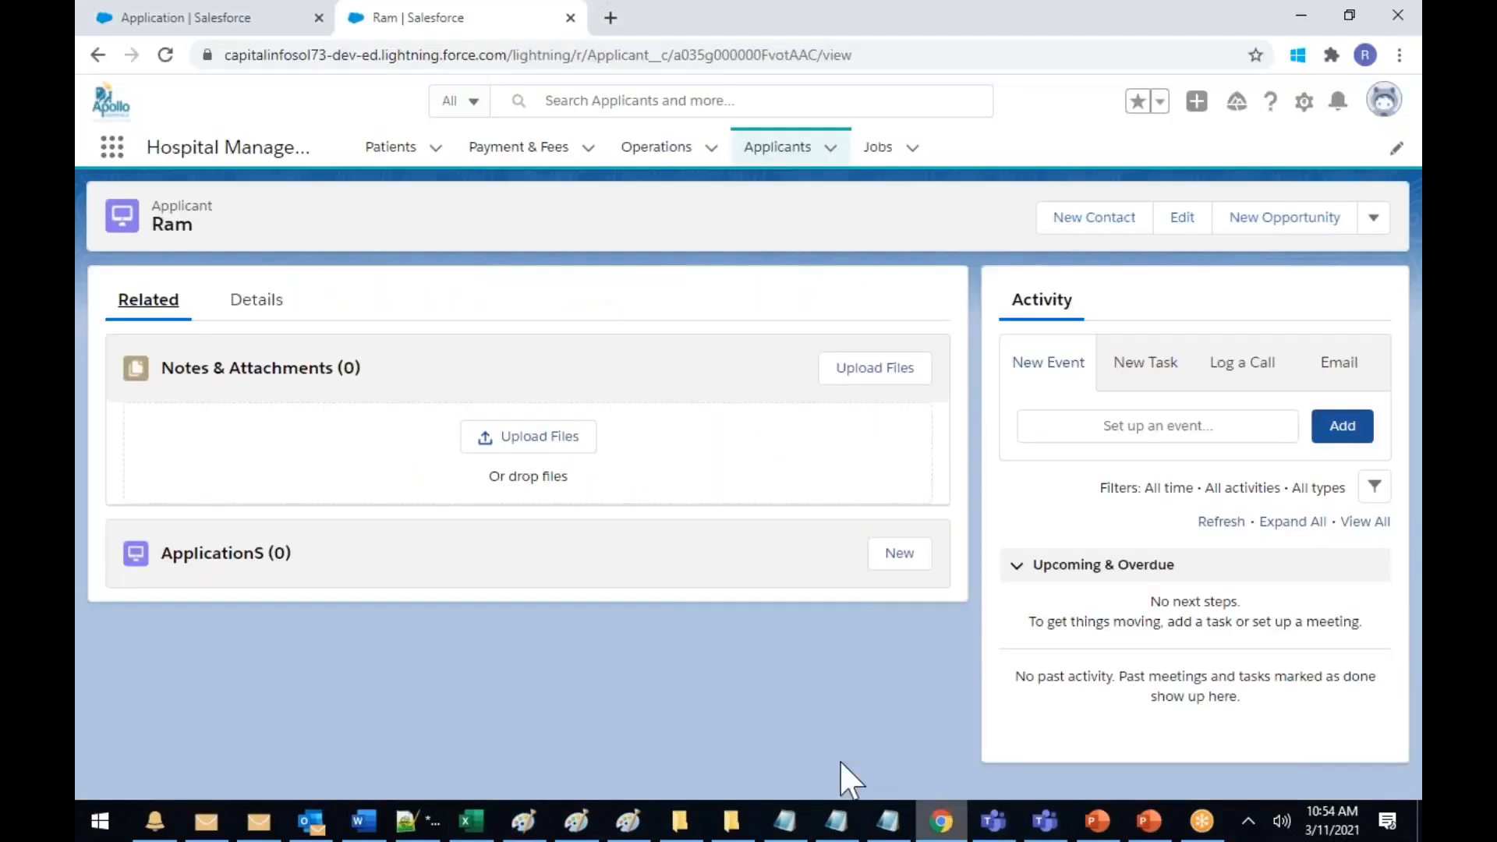
Create two applications for the fifth listed applicant, for the Sr. Surgeon - Cardiology and Hospital Supervisor jobs
{"action": "left_click", "coordinate": [912, 556]}
{"action": "left_click", "coordinate": [501, 524]}
{"action": "left_click", "coordinate": [468, 622]}
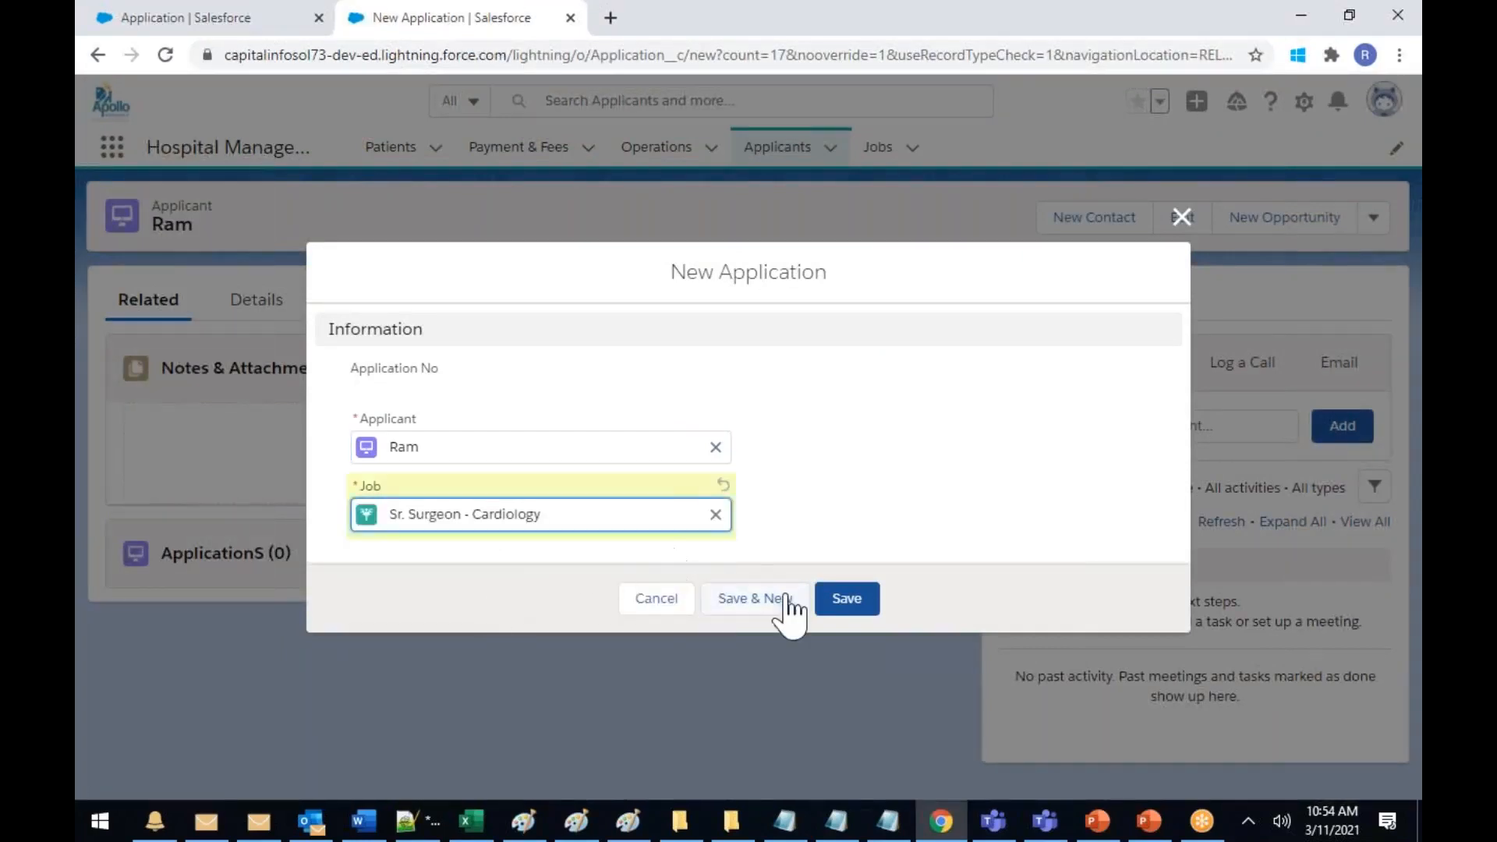
{"action": "left_click", "coordinate": [847, 602]}
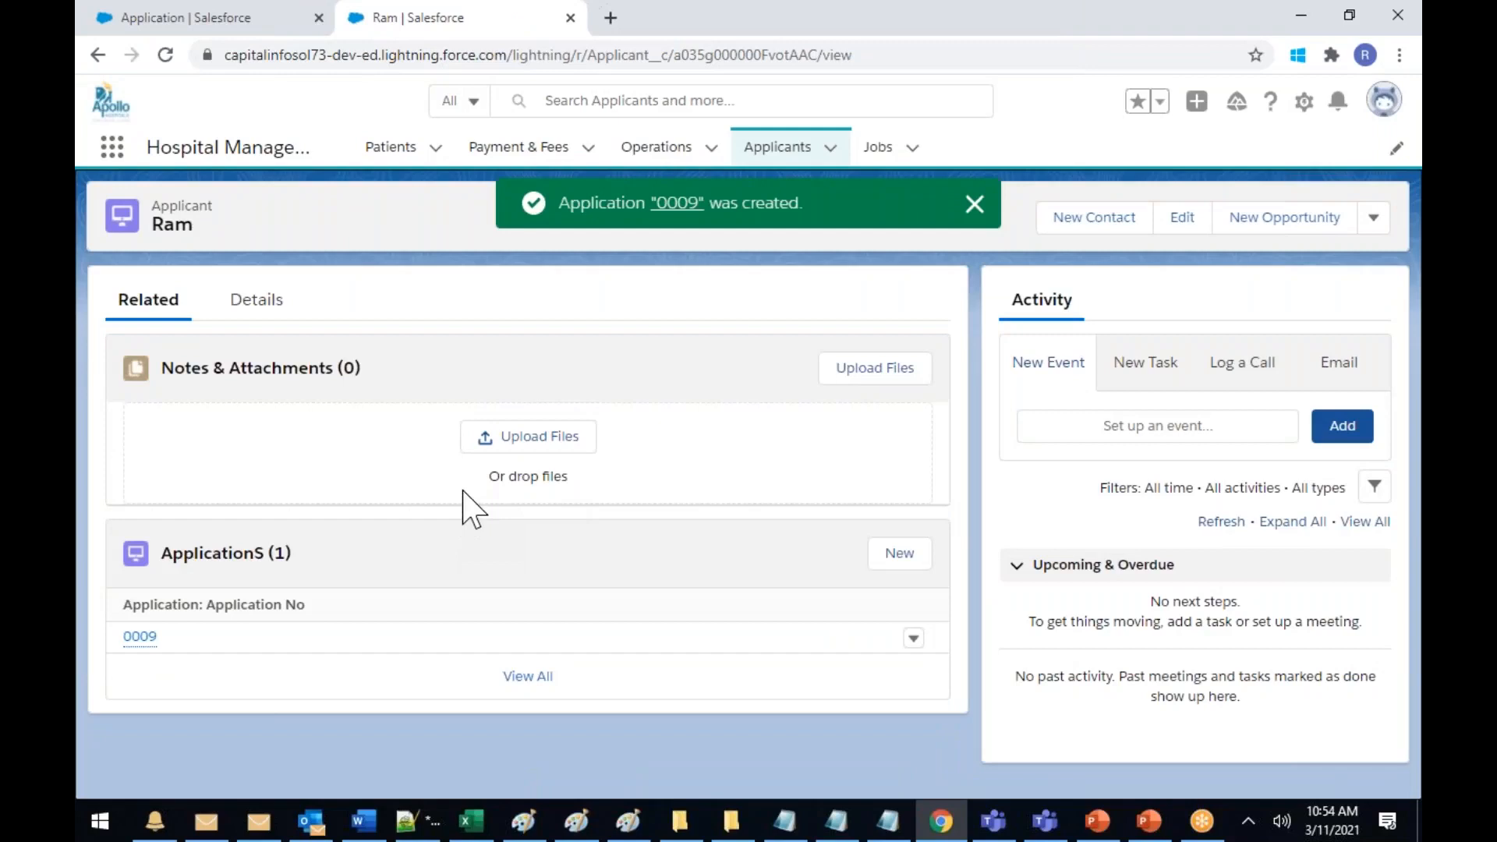
{"action": "left_click", "coordinate": [889, 556]}
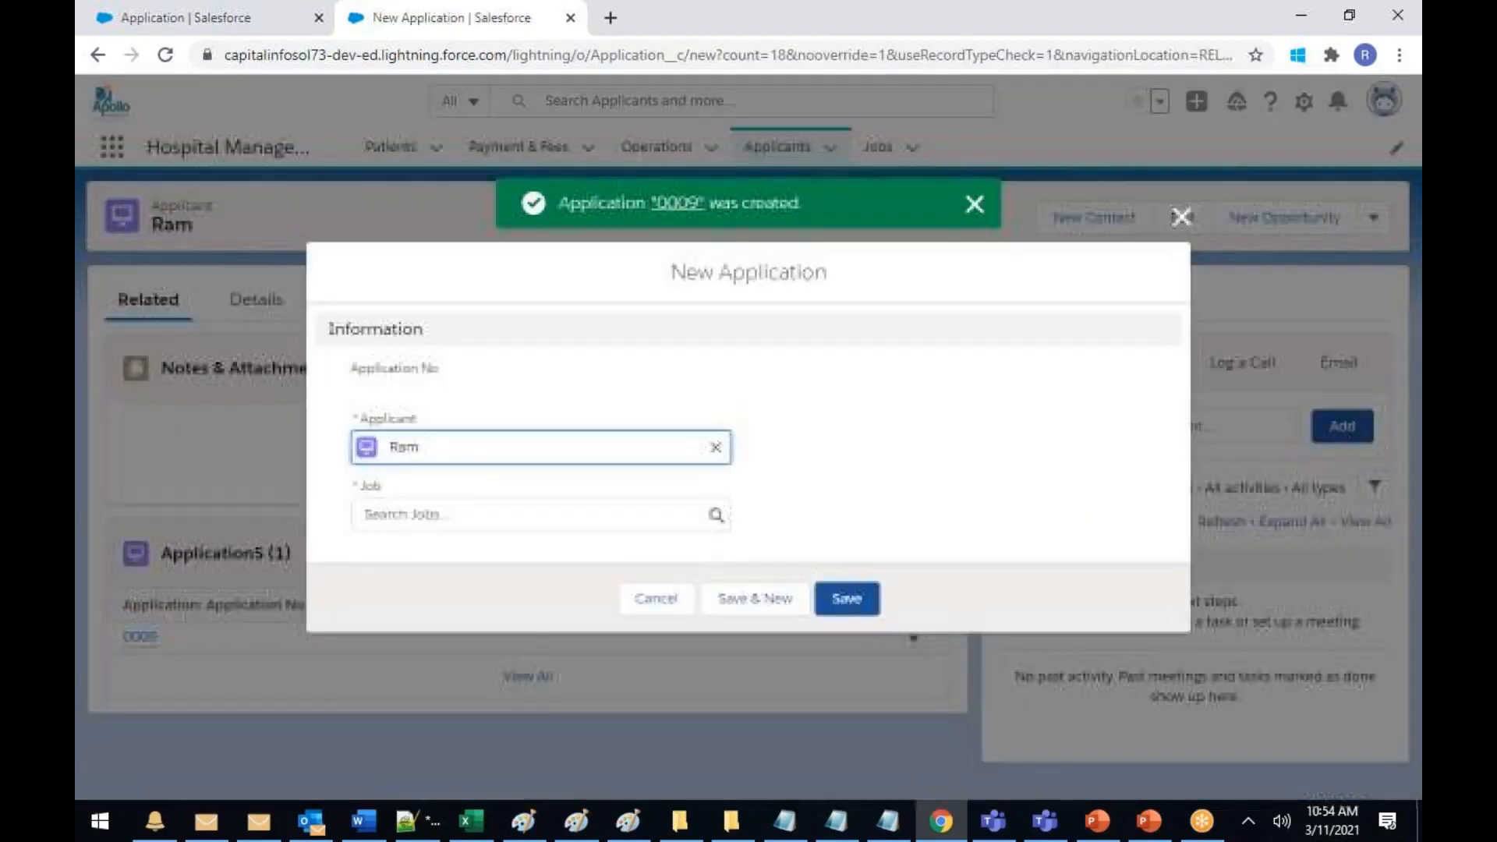
{"action": "left_click", "coordinate": [394, 513]}
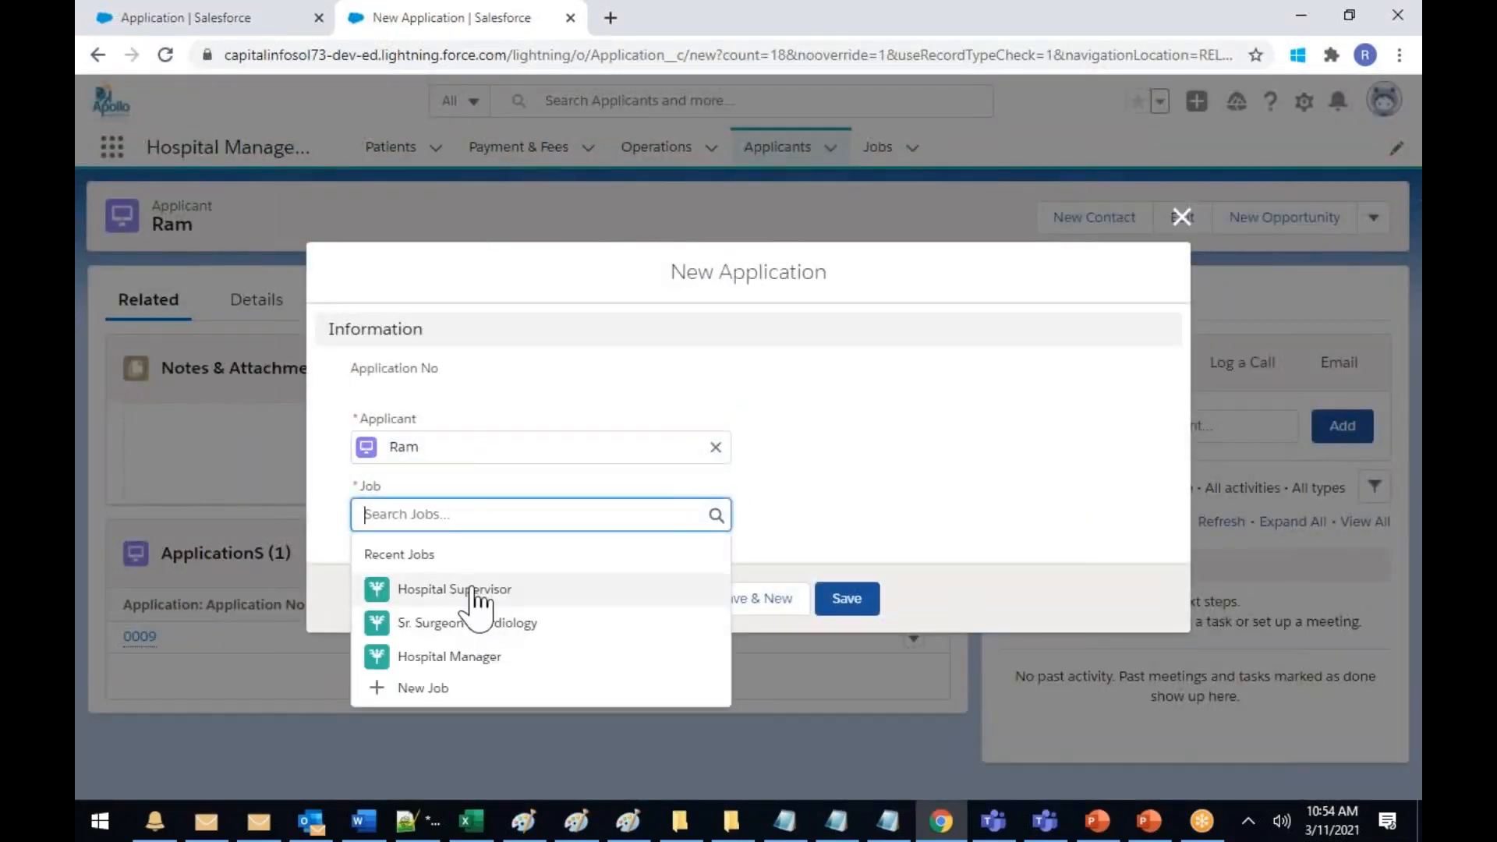
{"action": "left_click", "coordinate": [472, 590]}
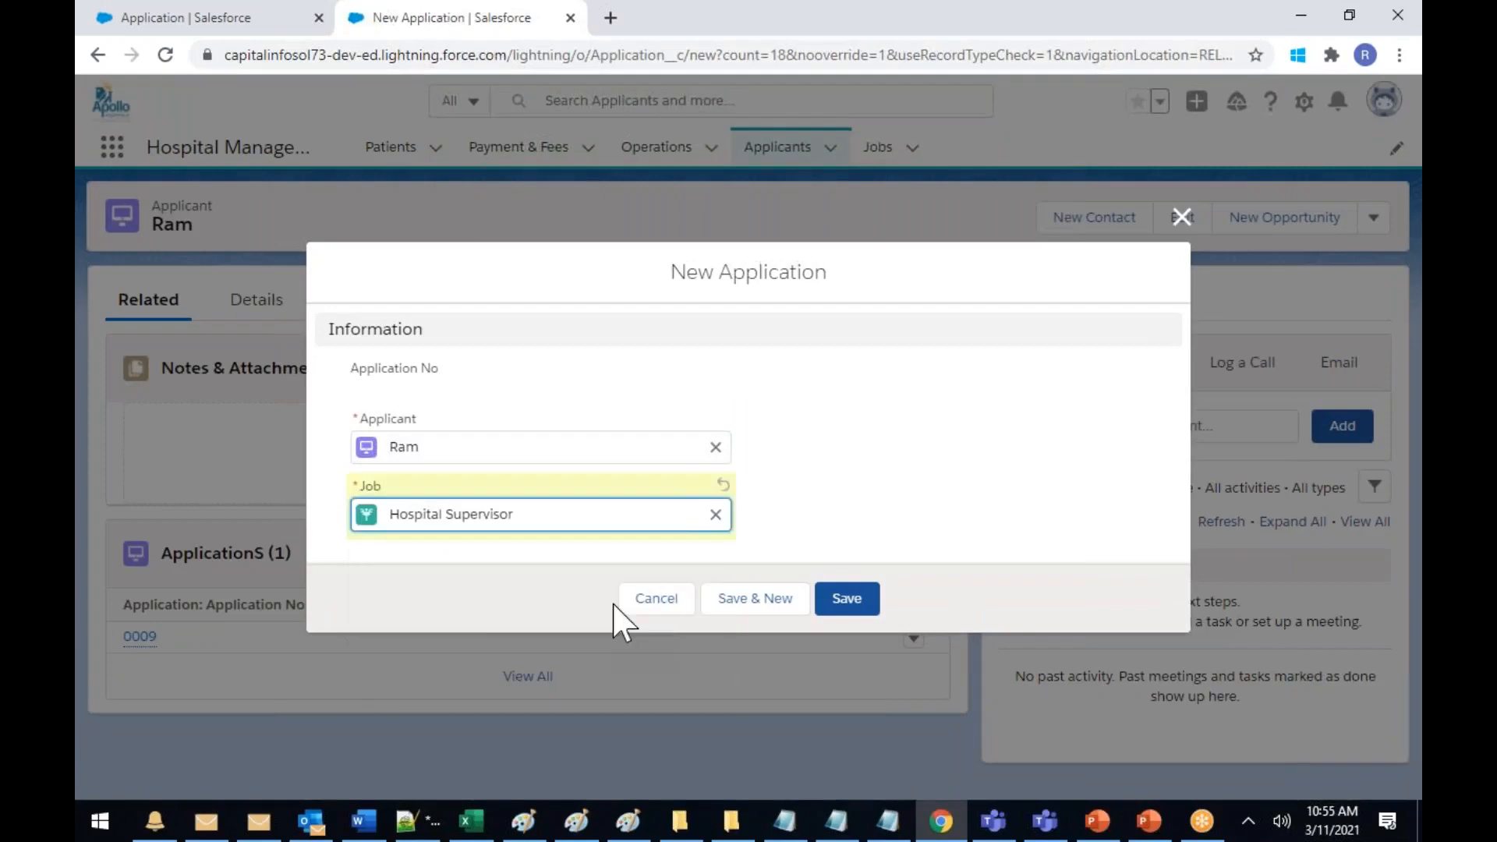
{"action": "left_click", "coordinate": [858, 607]}
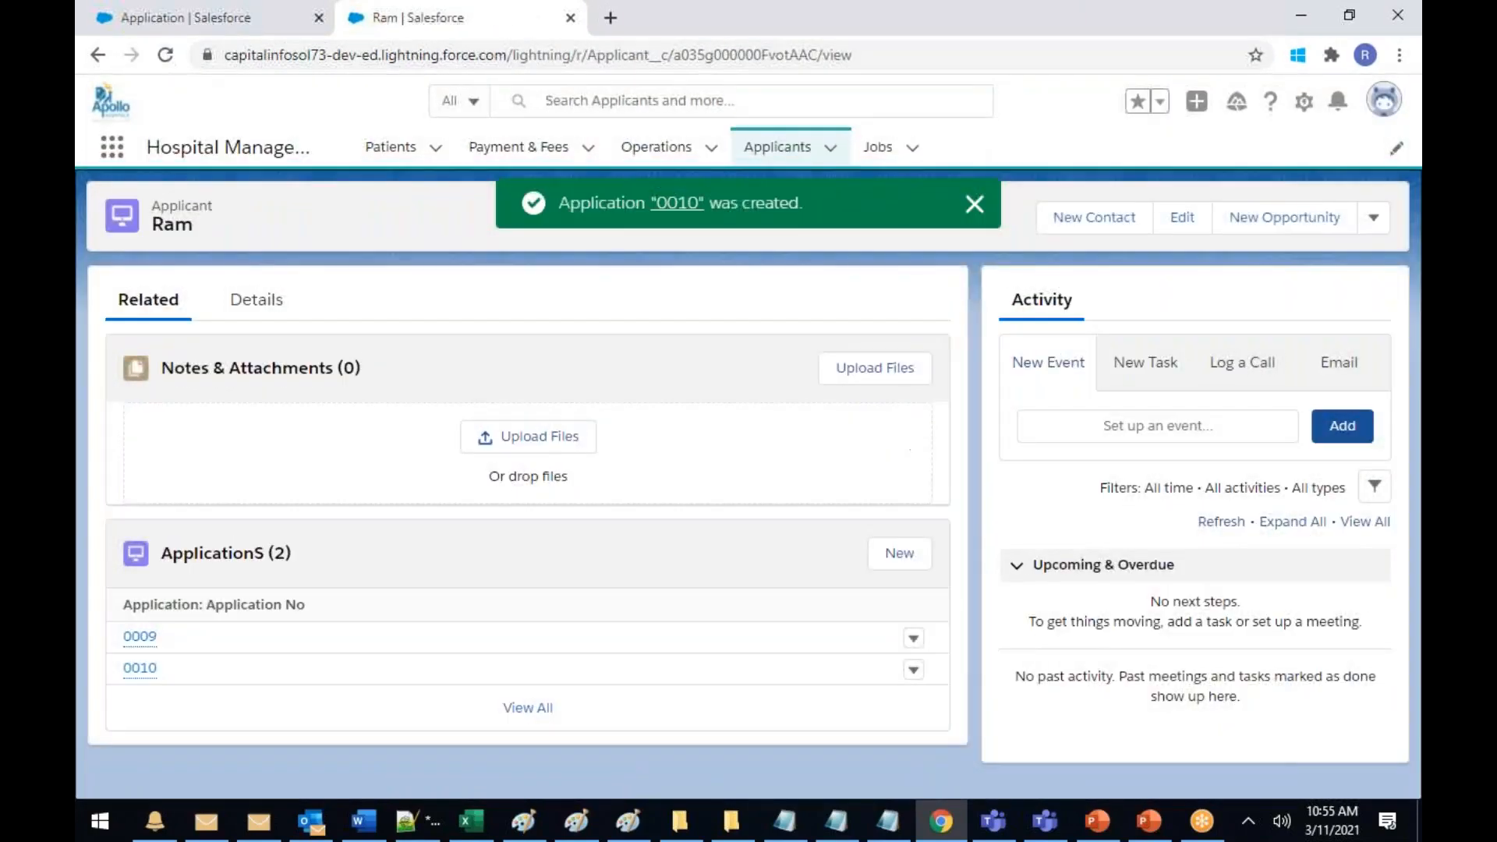
Review the record lists of the Applicants, Jobs, Patients and Payment & Fees objects
{"action": "left_click", "coordinate": [788, 161]}
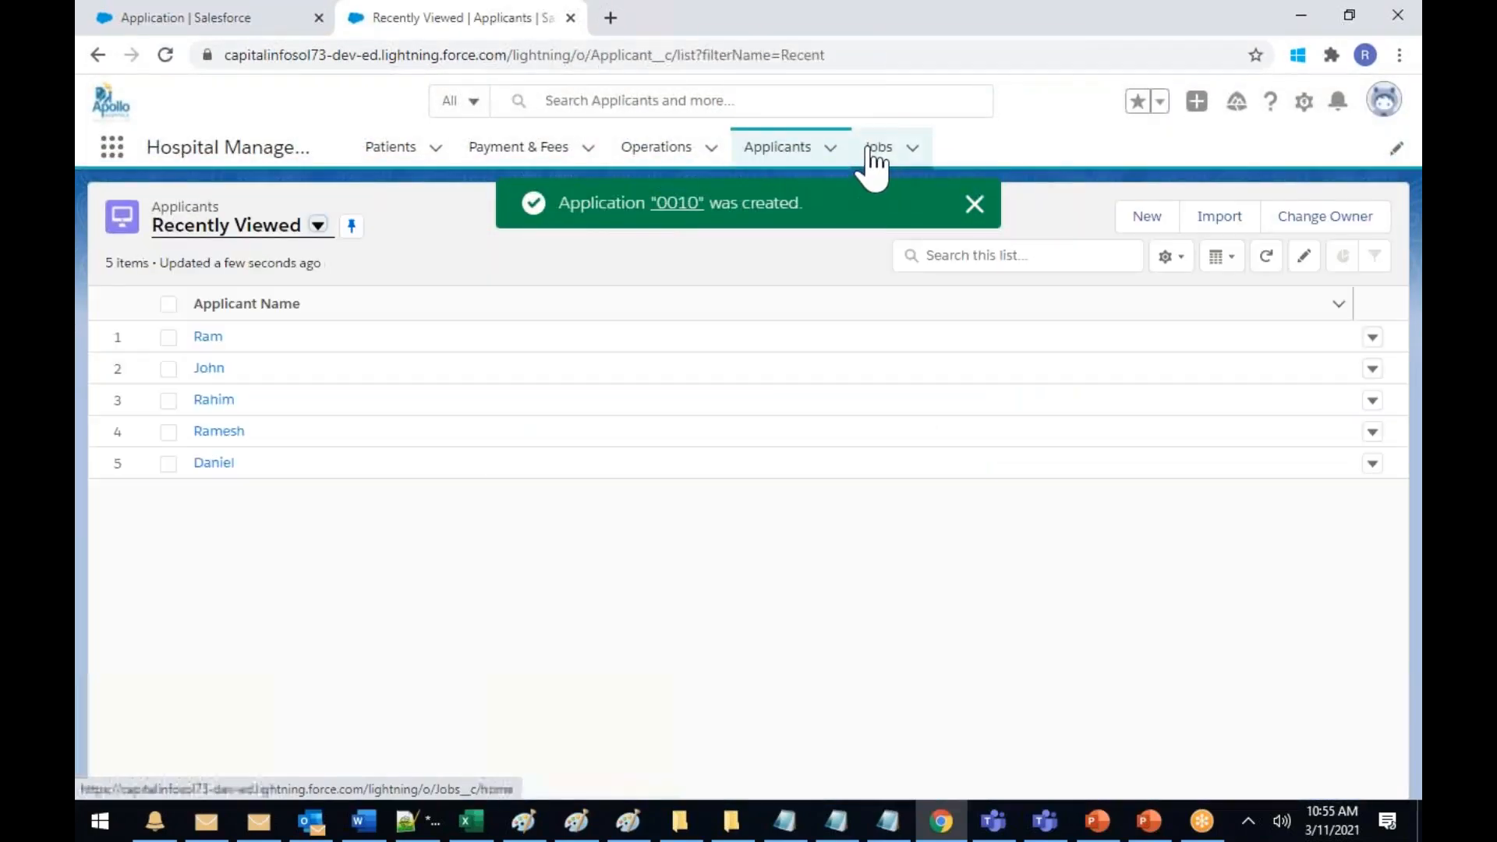
{"action": "left_click", "coordinate": [870, 150]}
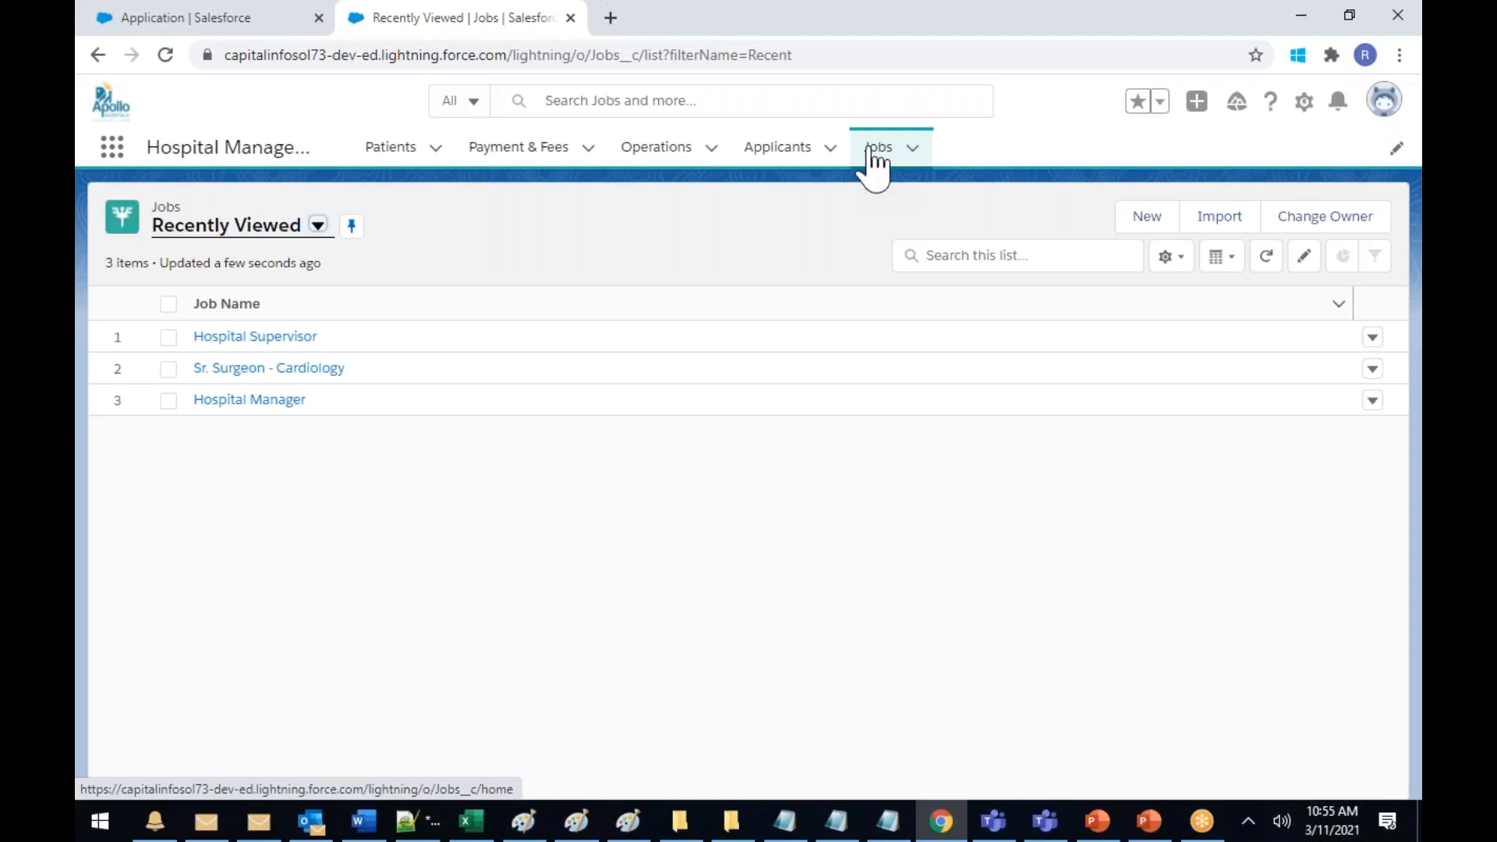
{"action": "left_click", "coordinate": [428, 152]}
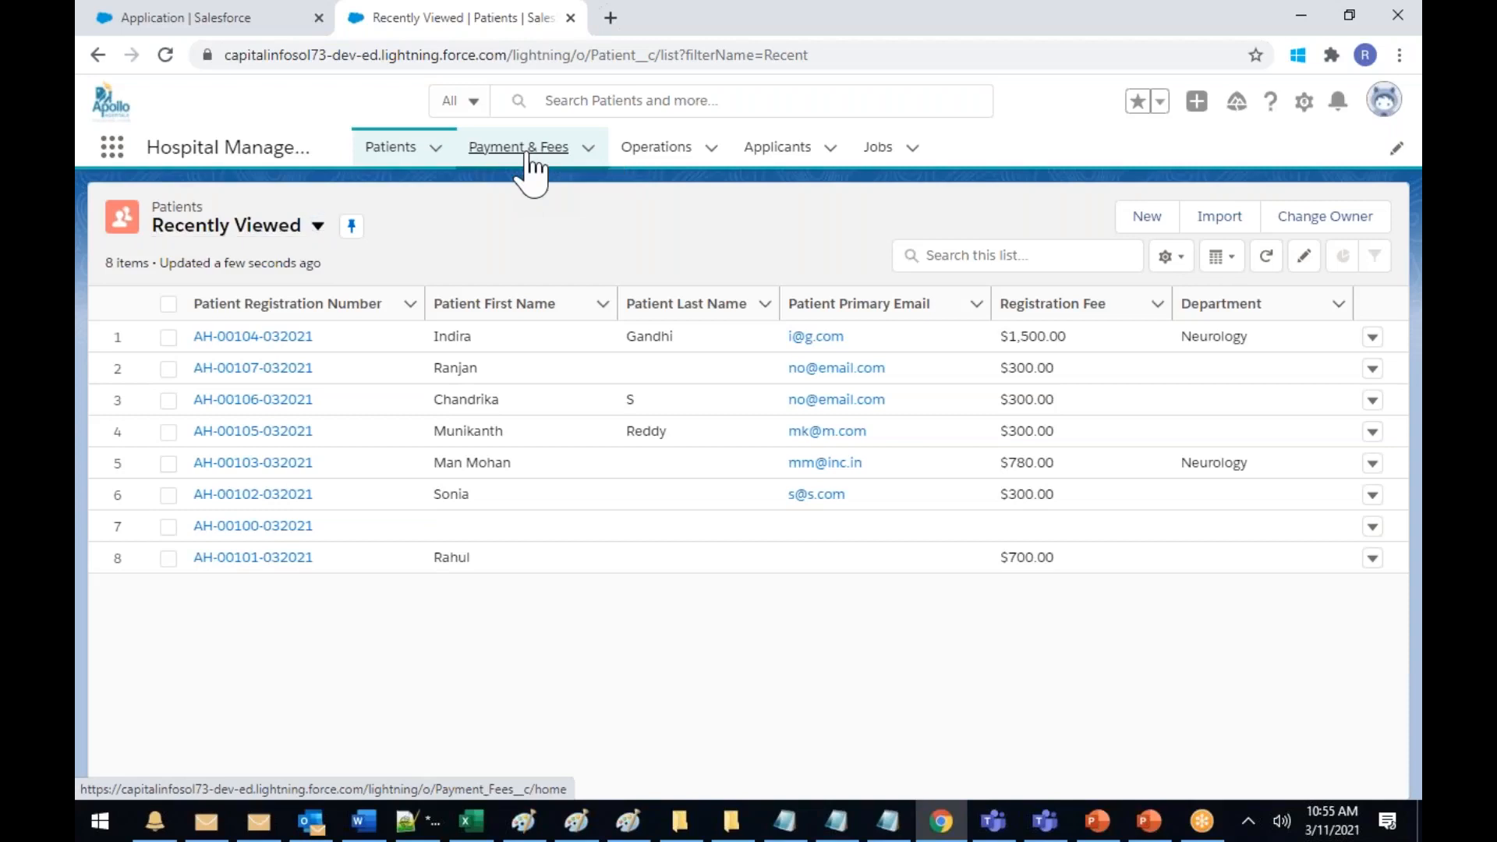
{"action": "left_click", "coordinate": [530, 160]}
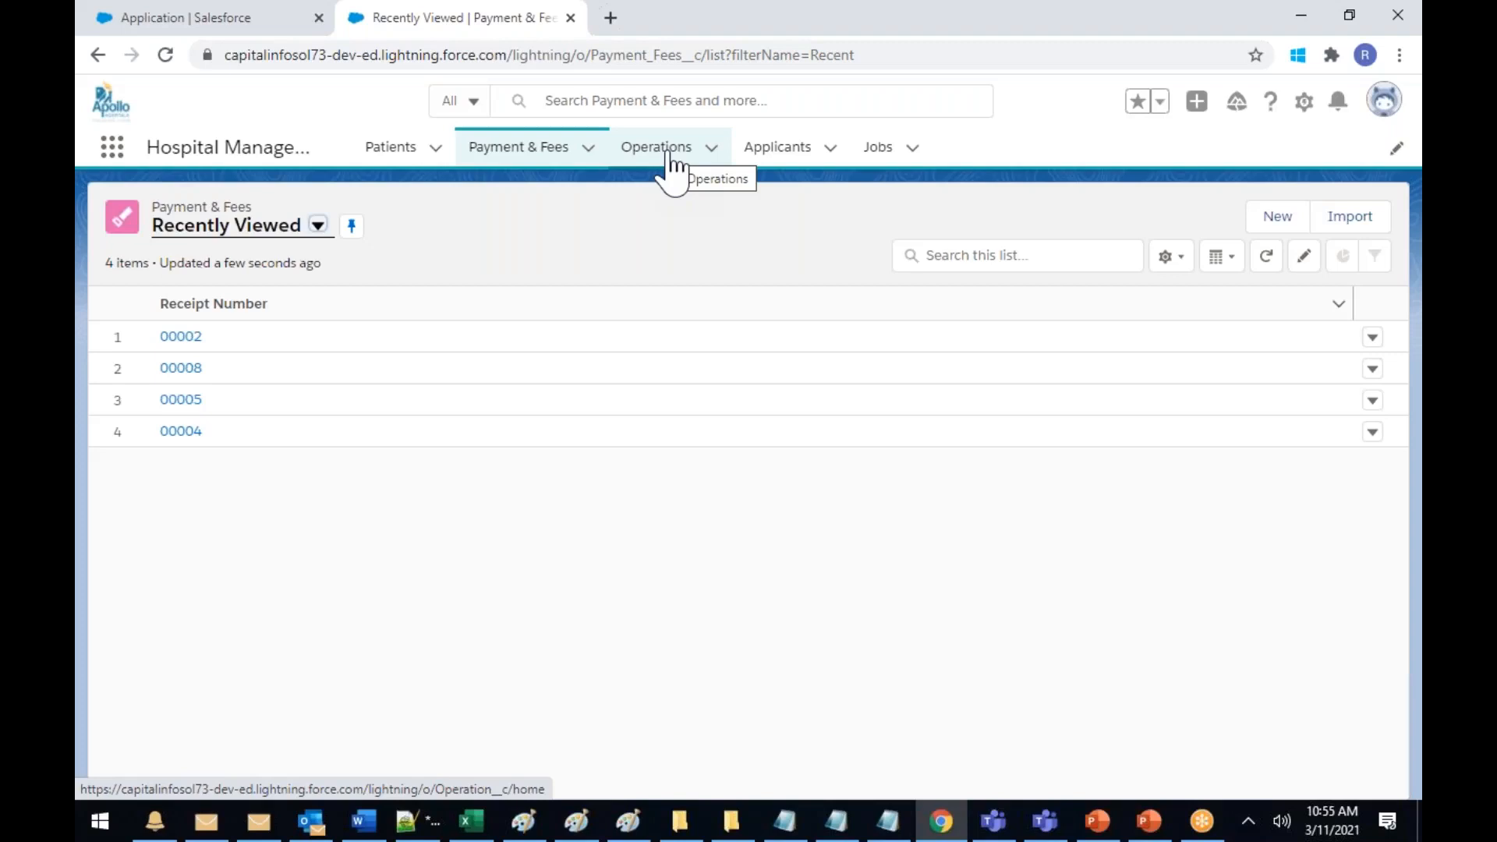
{"action": "left_click", "coordinate": [768, 148]}
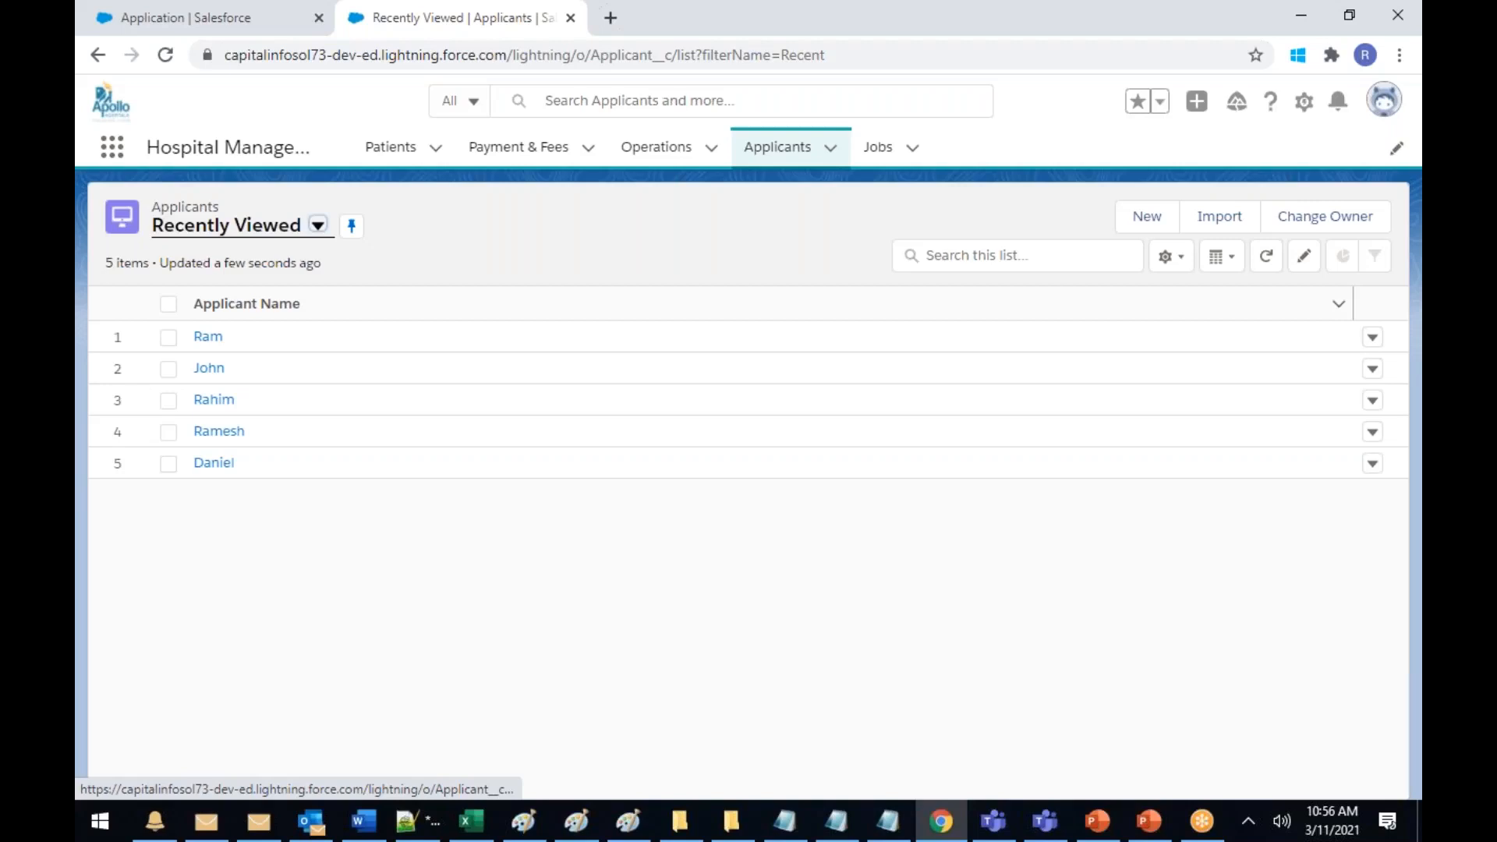
{"action": "left_click", "coordinate": [762, 164]}
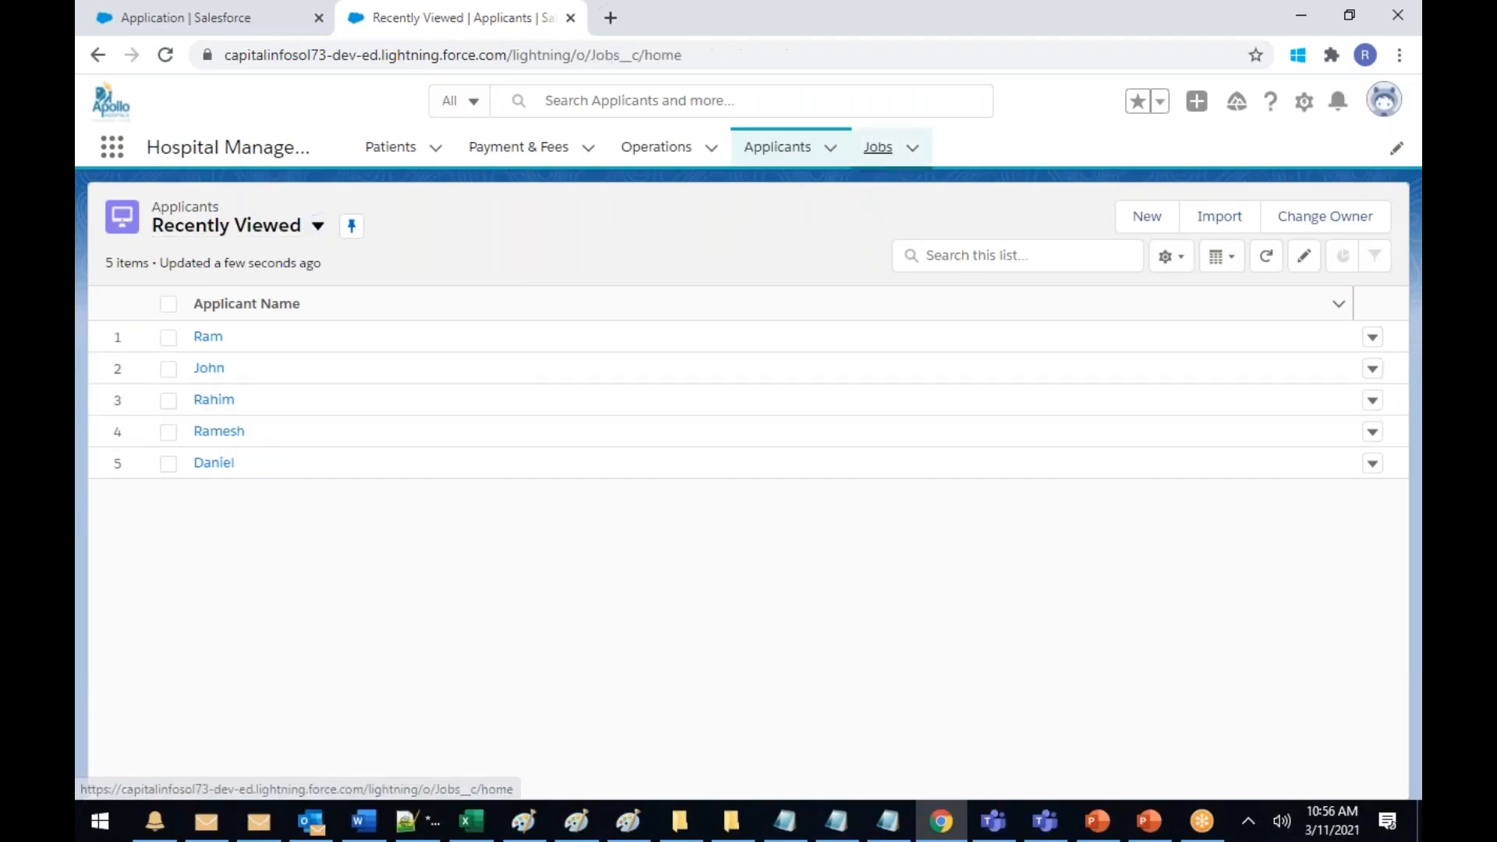
Open the Hospital Supervisor job and examine the applications related to it
{"action": "left_click", "coordinate": [878, 147]}
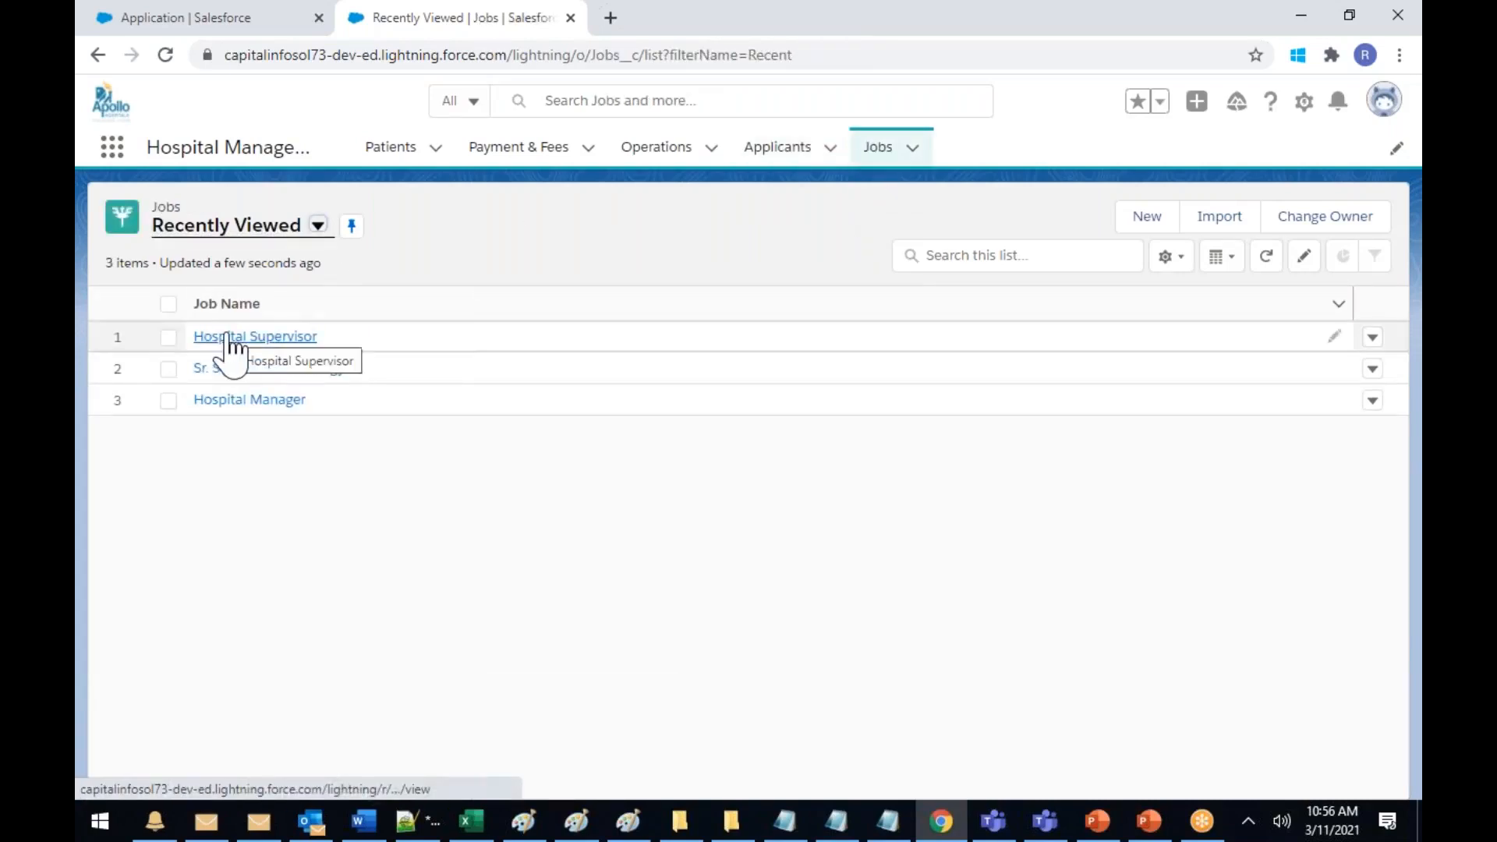
{"action": "left_click", "coordinate": [228, 338]}
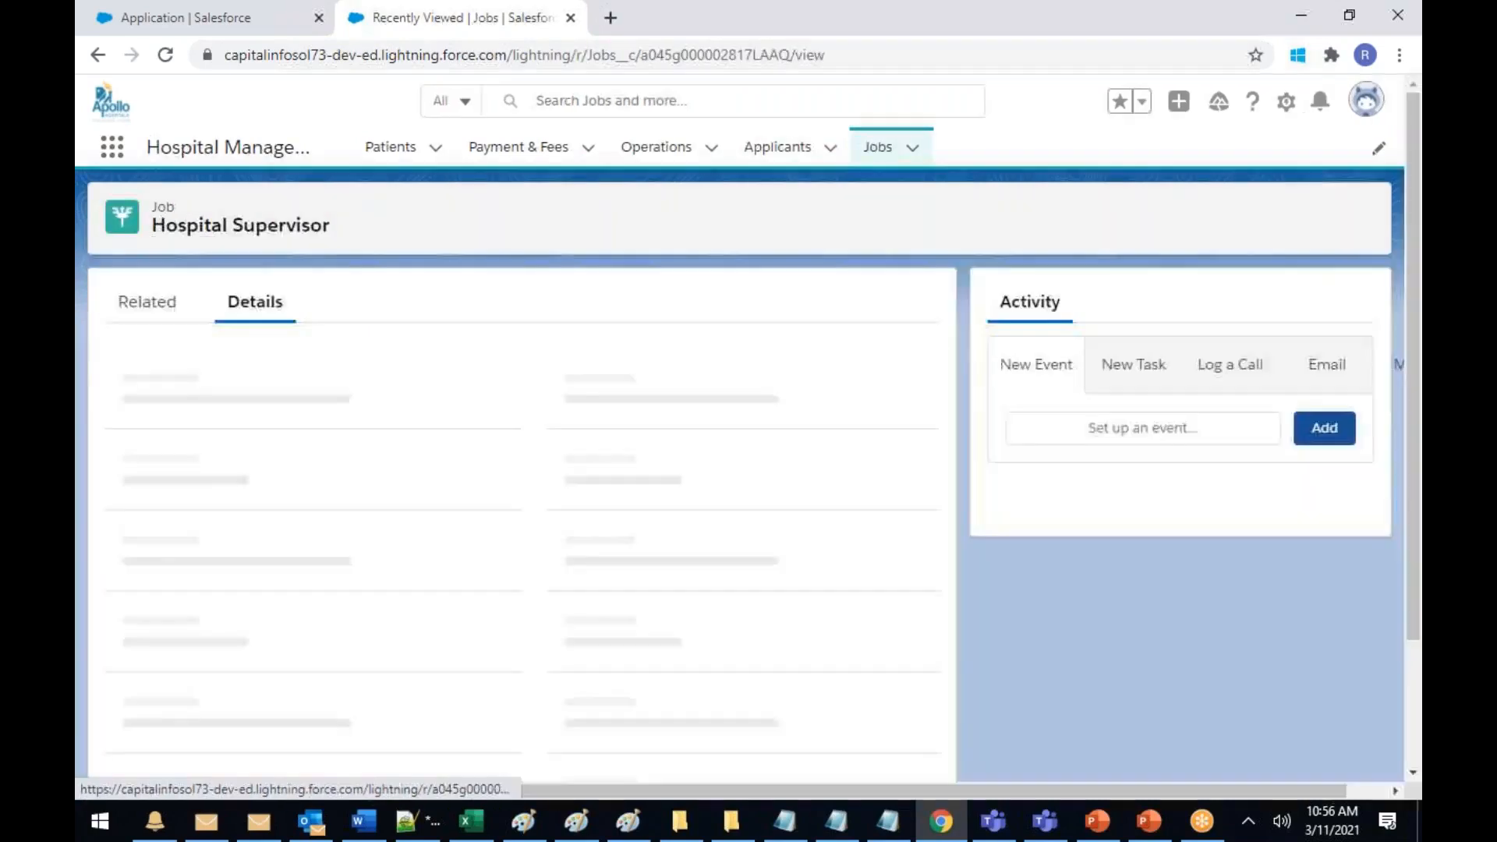
{"action": "left_click", "coordinate": [152, 306]}
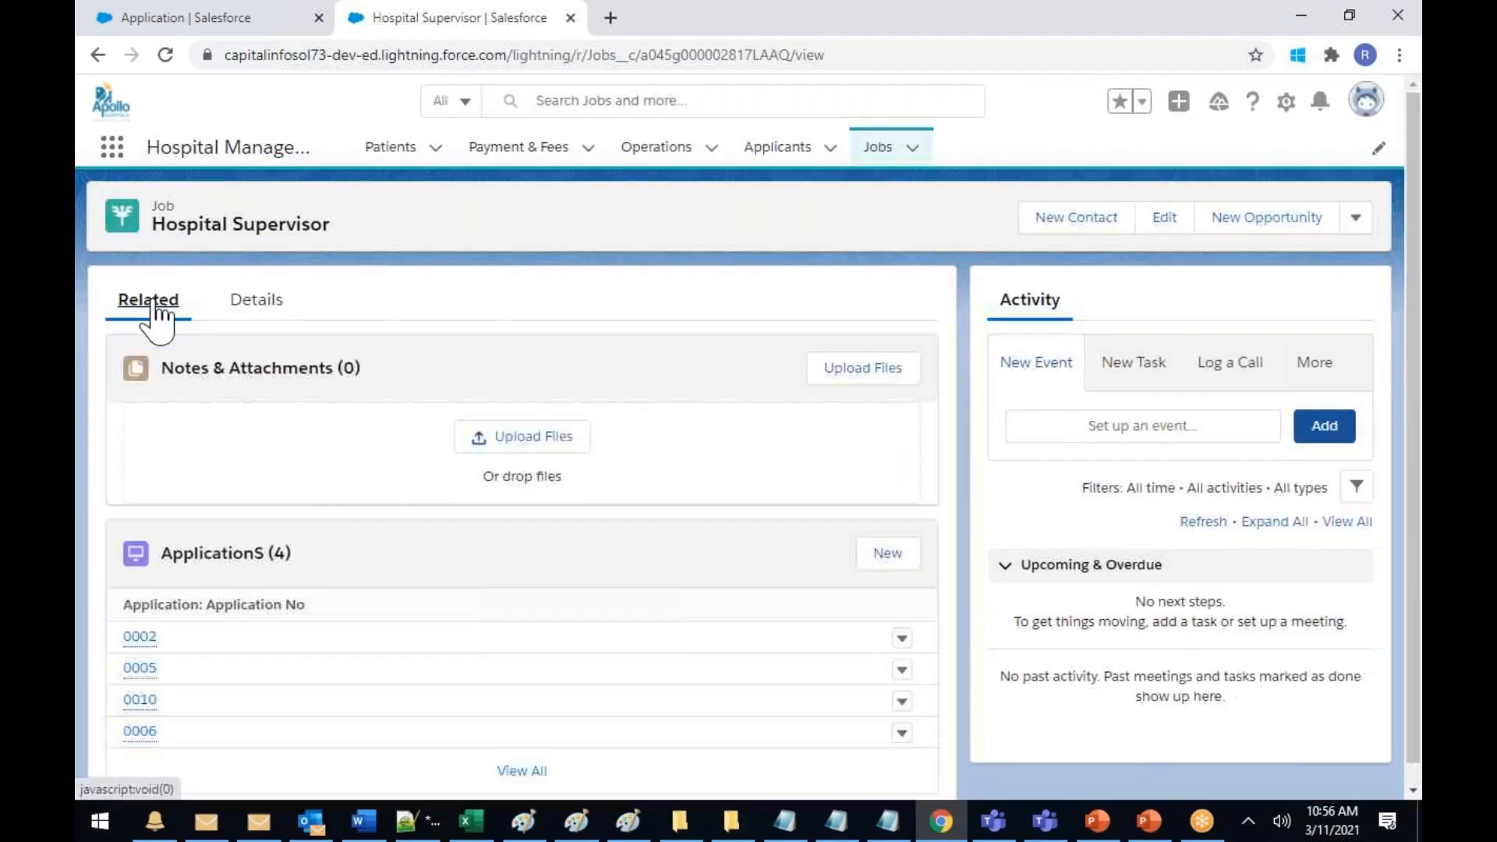
{"action": "scroll", "coordinate": [218, 592], "scroll_direction": "down", "scroll_amount": 1}
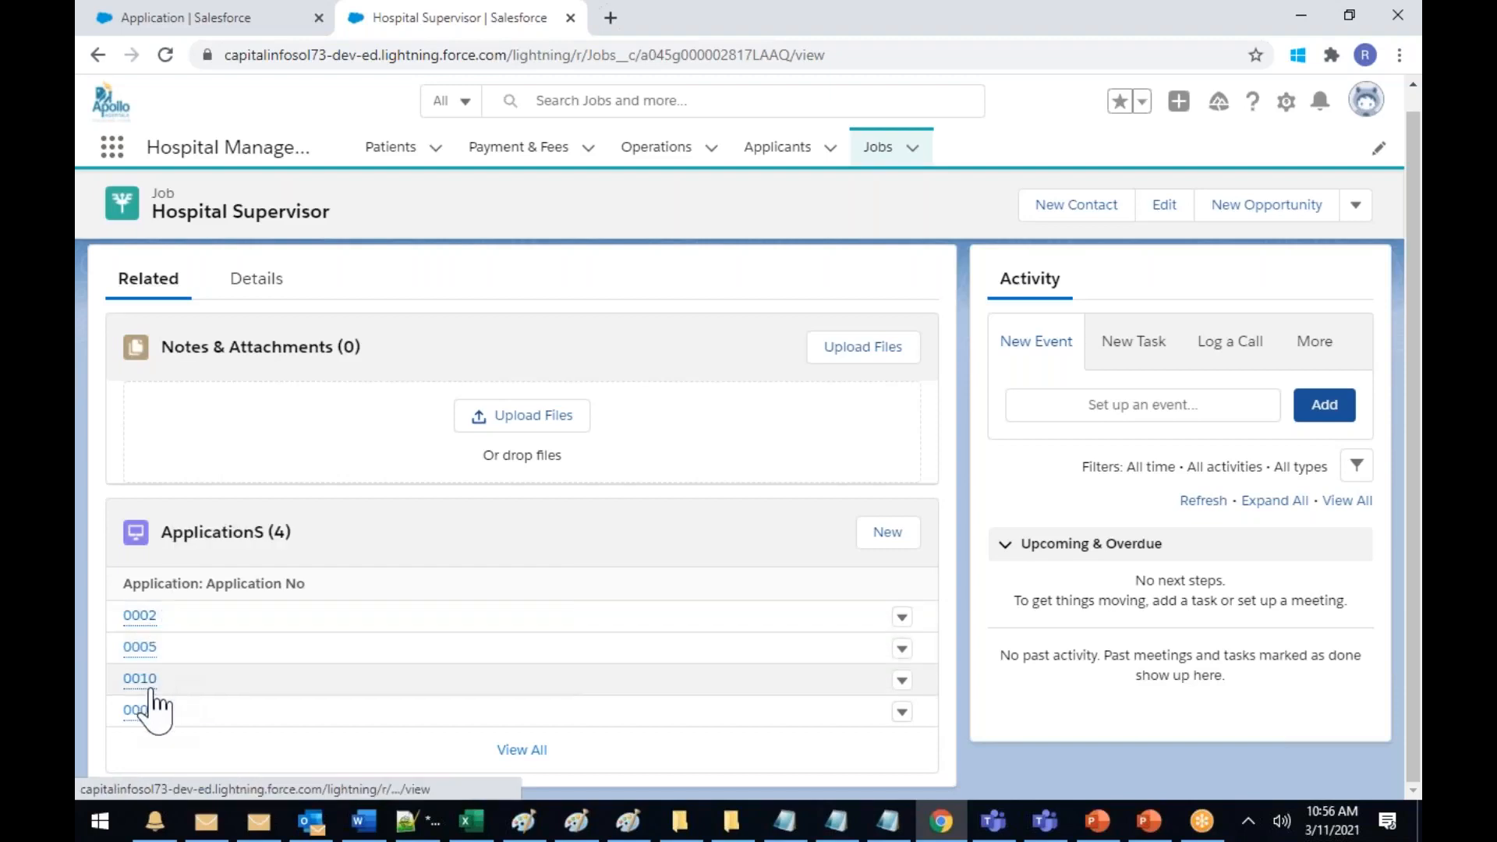
{"action": "mouse_move", "coordinate": [151, 703]}
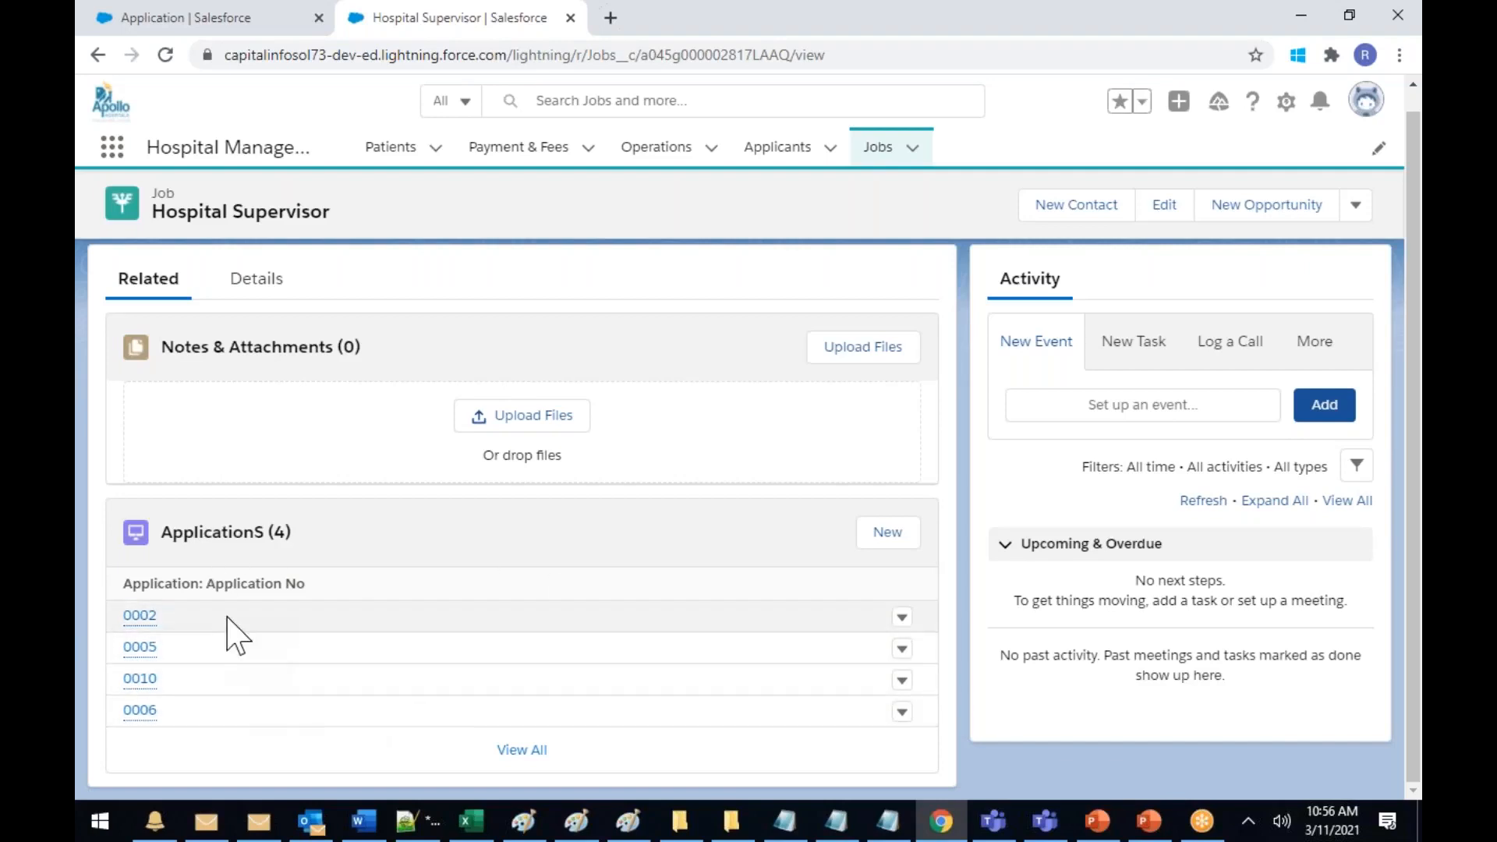
Examine the Payment & Fees receipts related to the first listed patient, and view the Operations list
{"action": "left_click", "coordinate": [394, 150]}
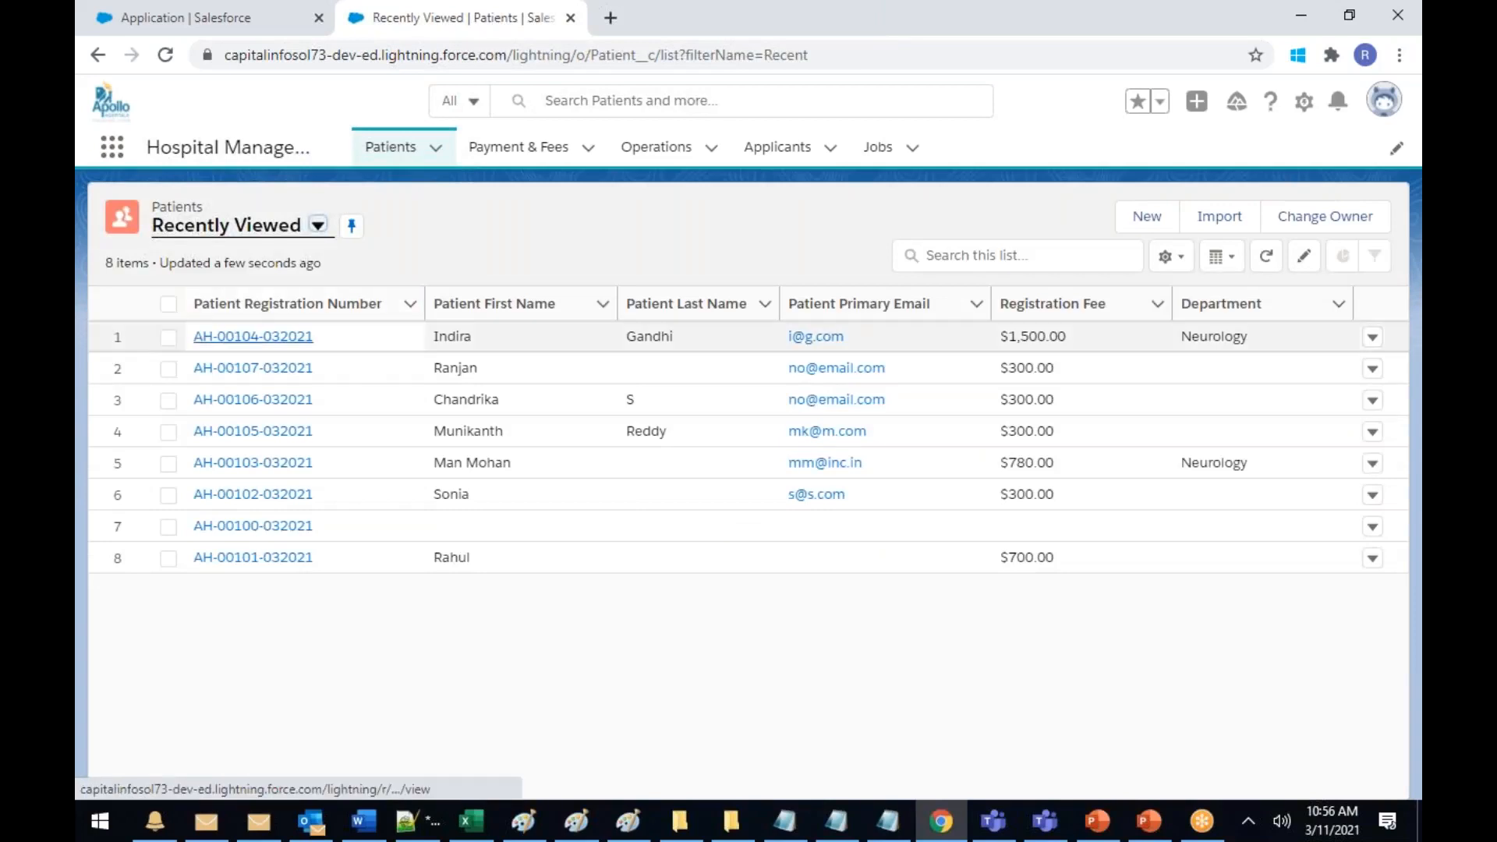
{"action": "left_click", "coordinate": [236, 334]}
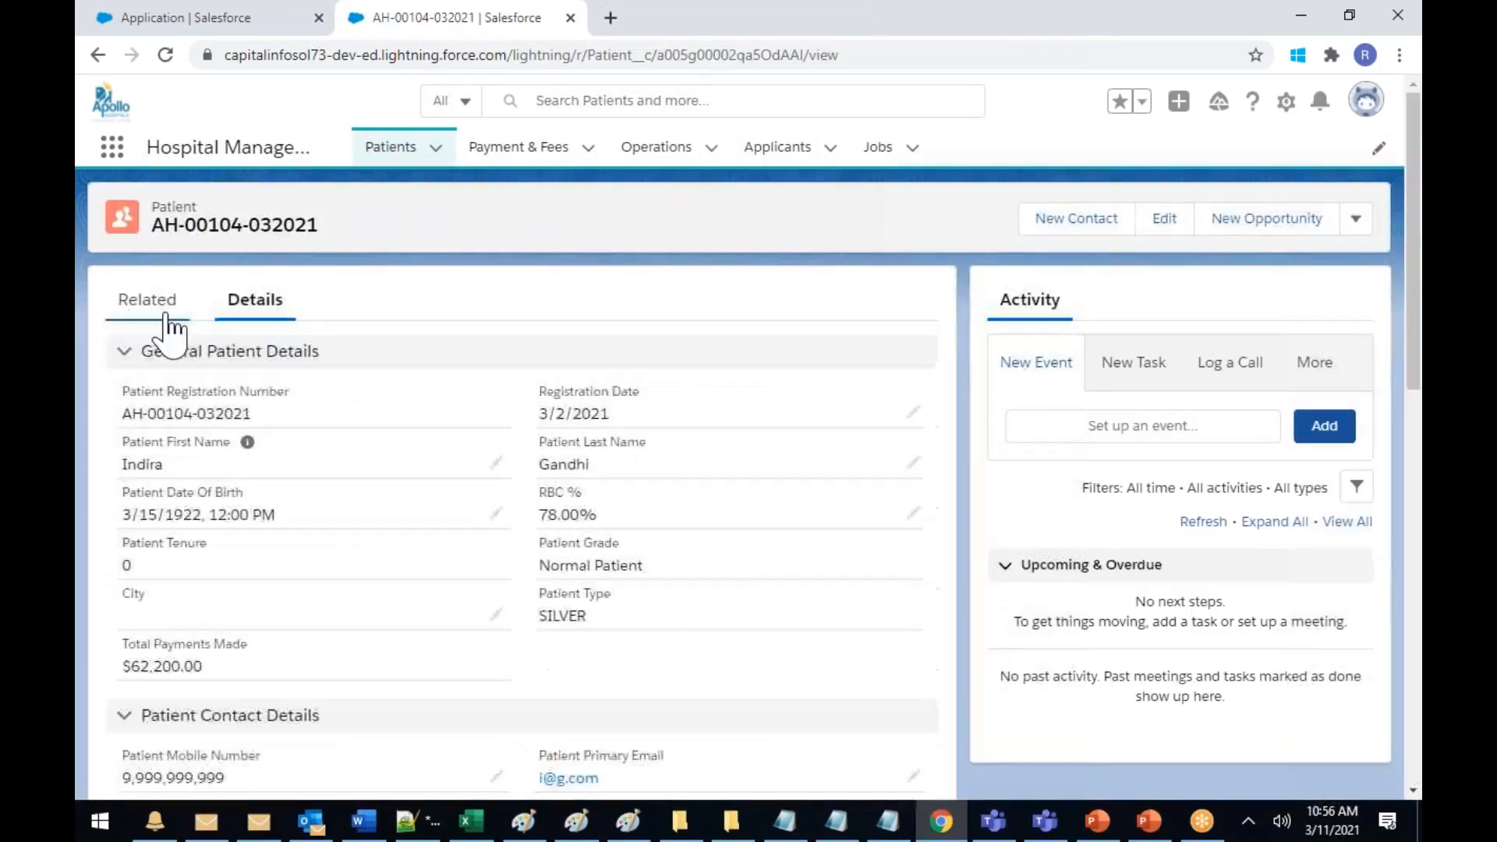
{"action": "left_click", "coordinate": [149, 307]}
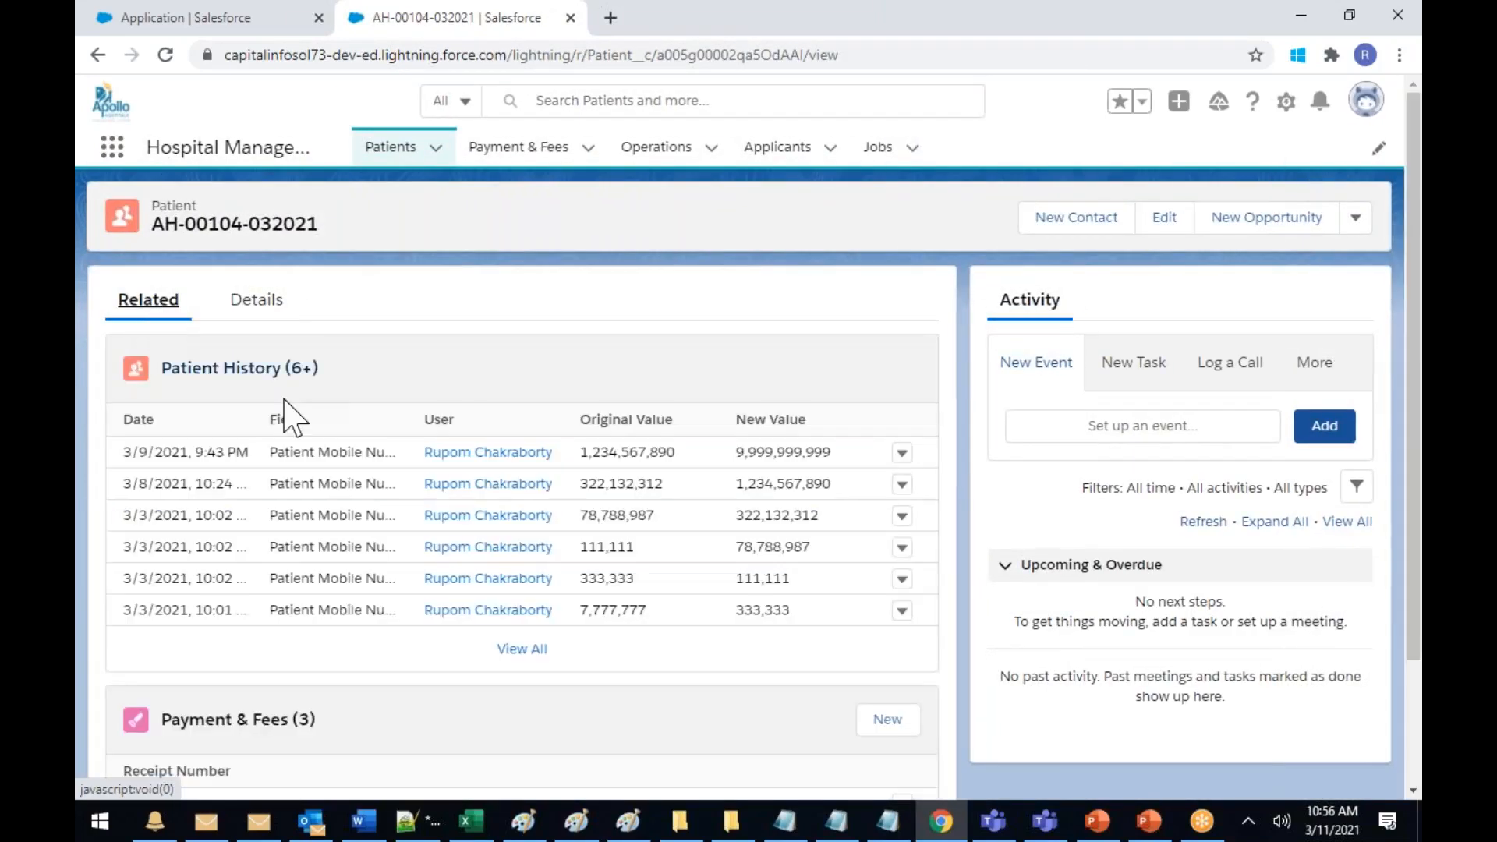
{"action": "scroll", "coordinate": [268, 394], "scroll_direction": "down", "scroll_amount": 2}
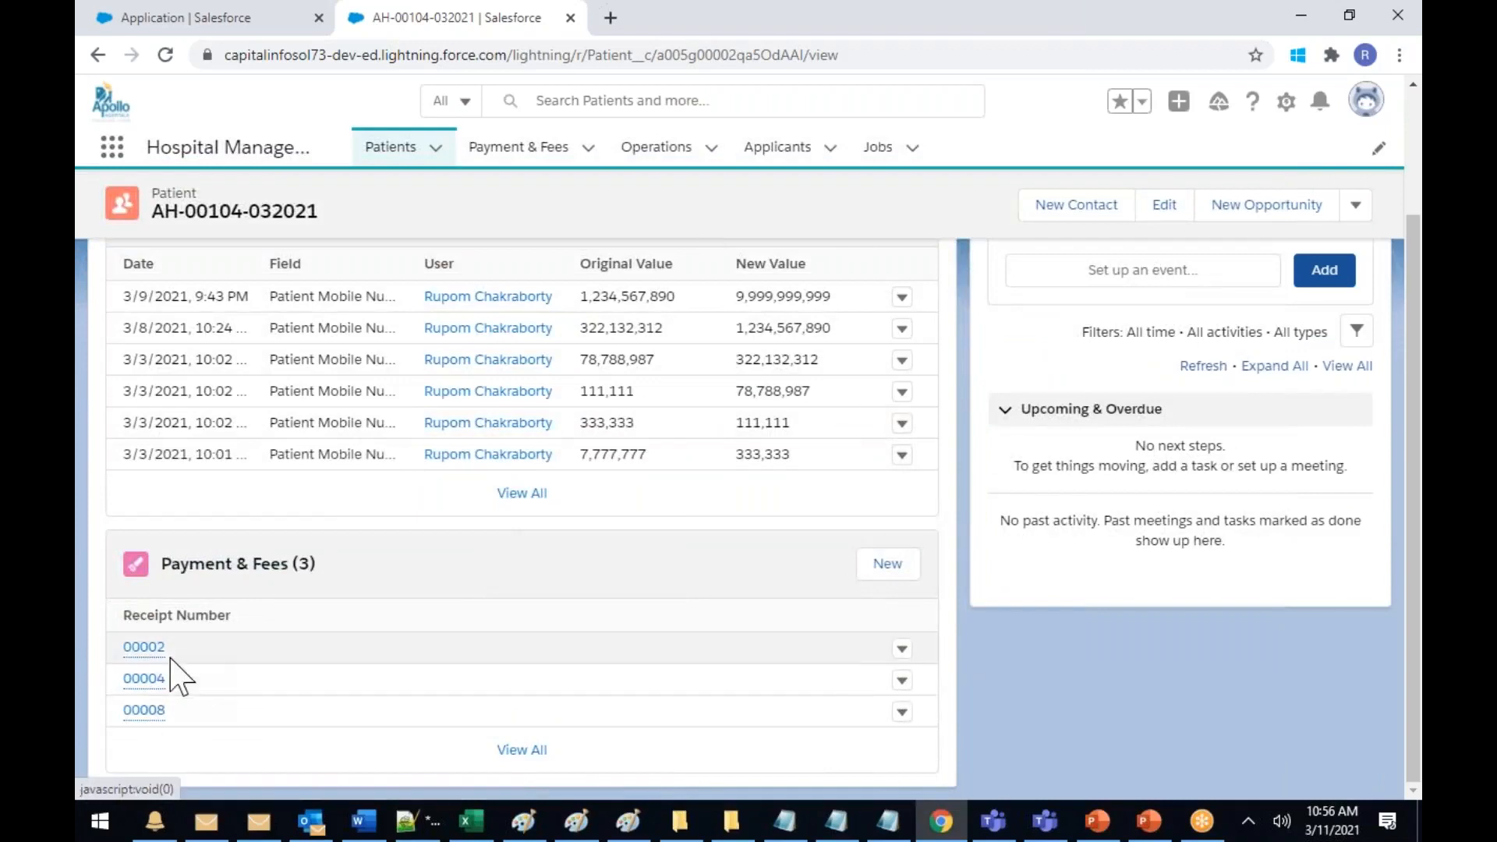
{"action": "mouse_move", "coordinate": [156, 649]}
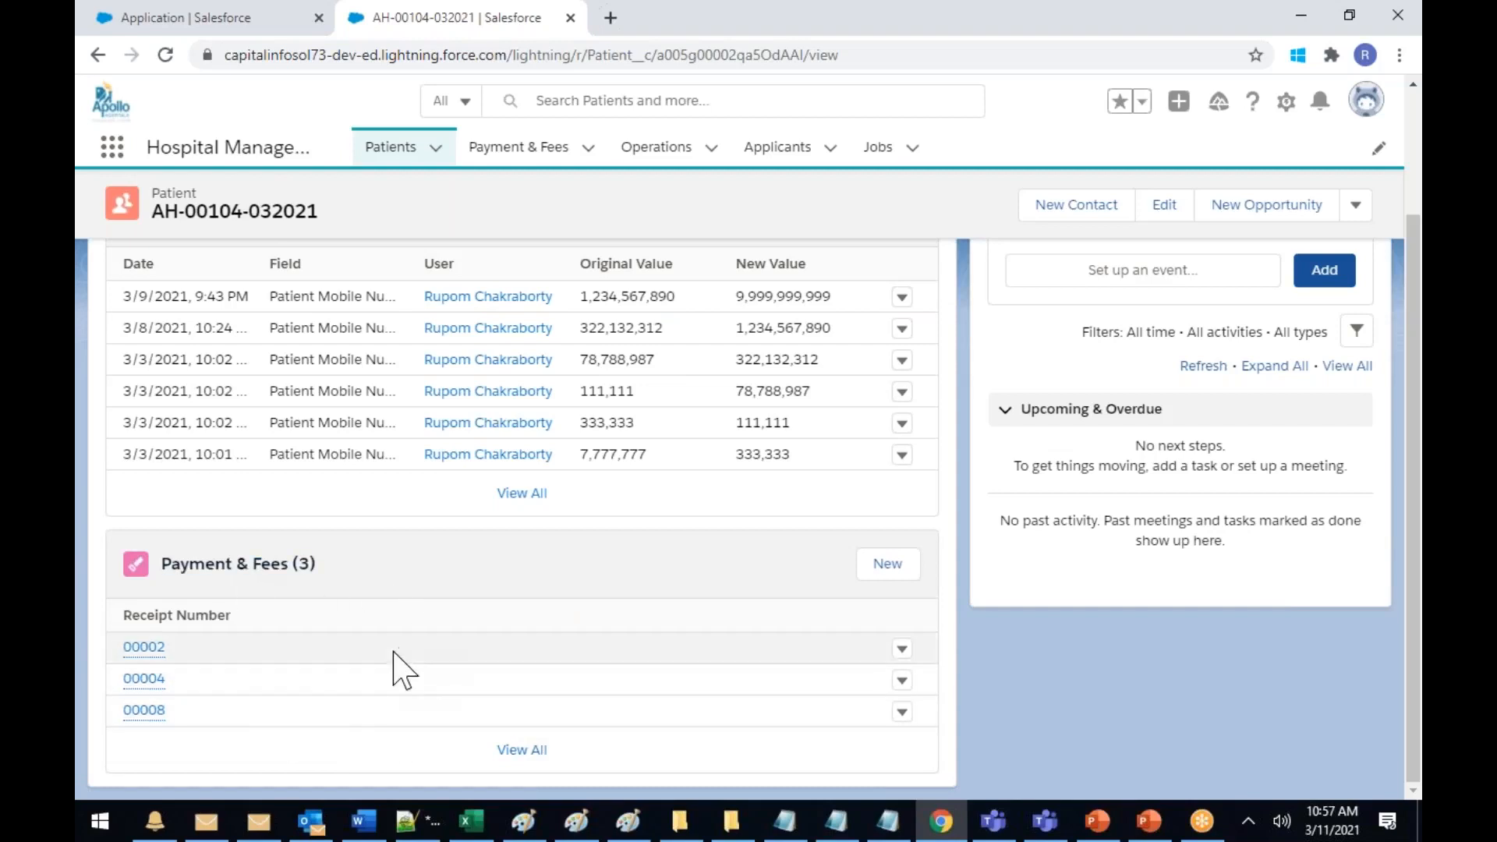
{"action": "left_click", "coordinate": [655, 155]}
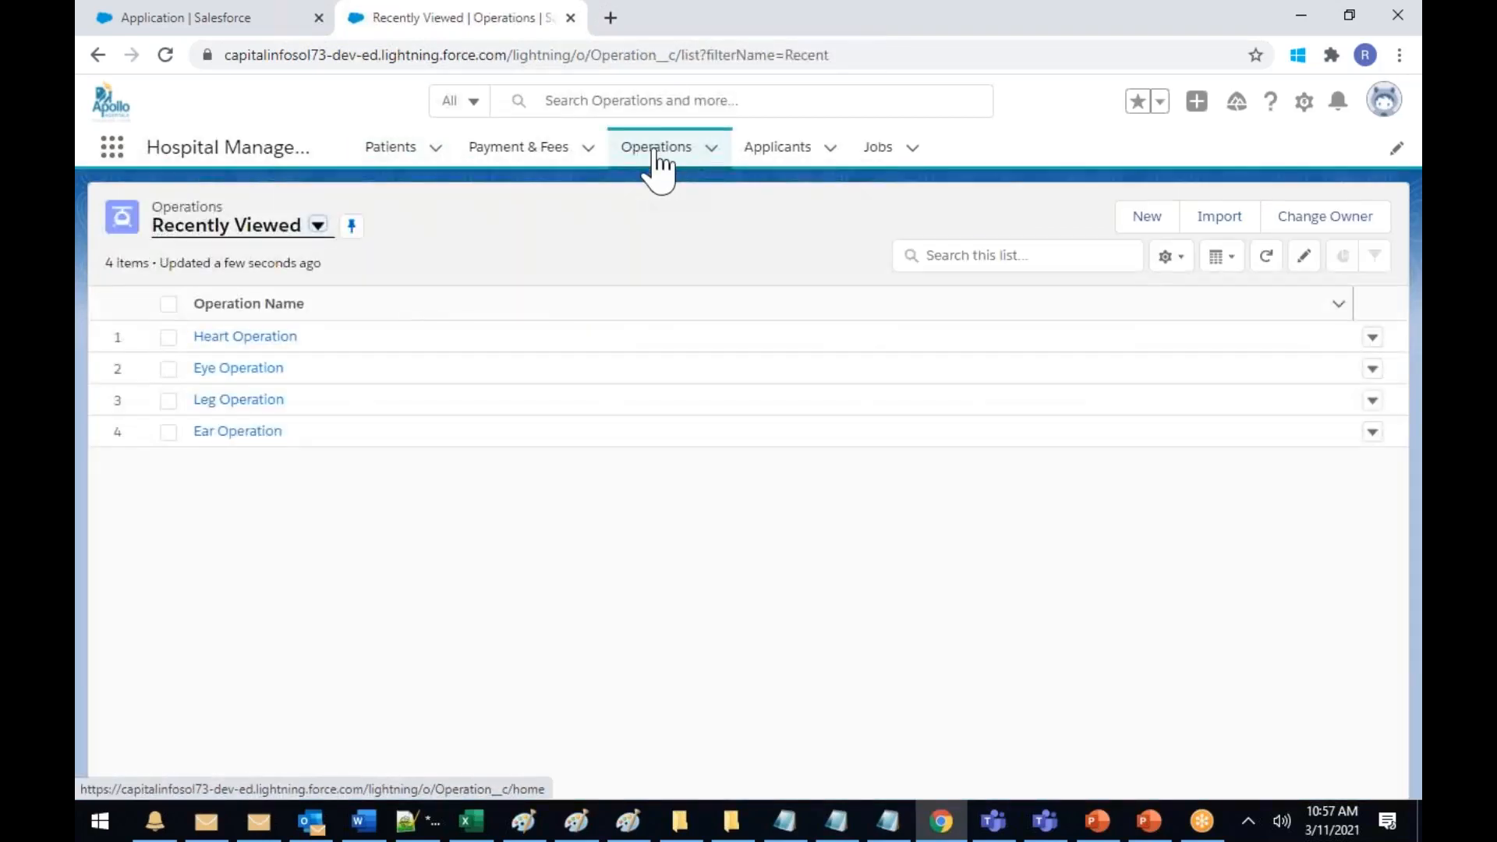
Return to Setup and open the Application object's Application Layout from its page layouts
{"action": "left_click", "coordinate": [166, 24]}
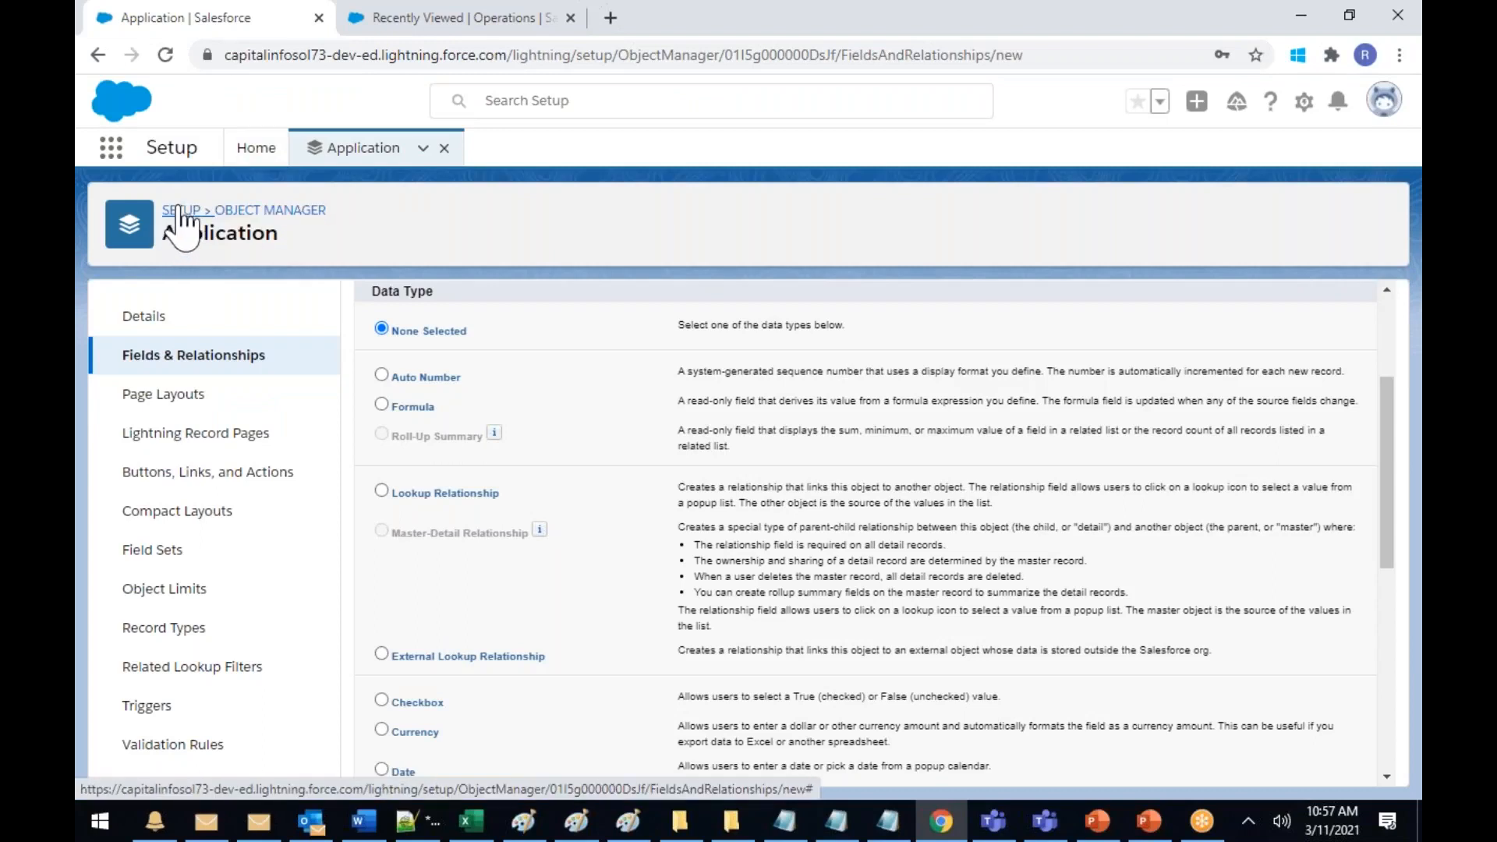
{"action": "left_click", "coordinate": [274, 216]}
{"action": "scroll", "coordinate": [613, 534], "scroll_direction": "down", "scroll_amount": 1}
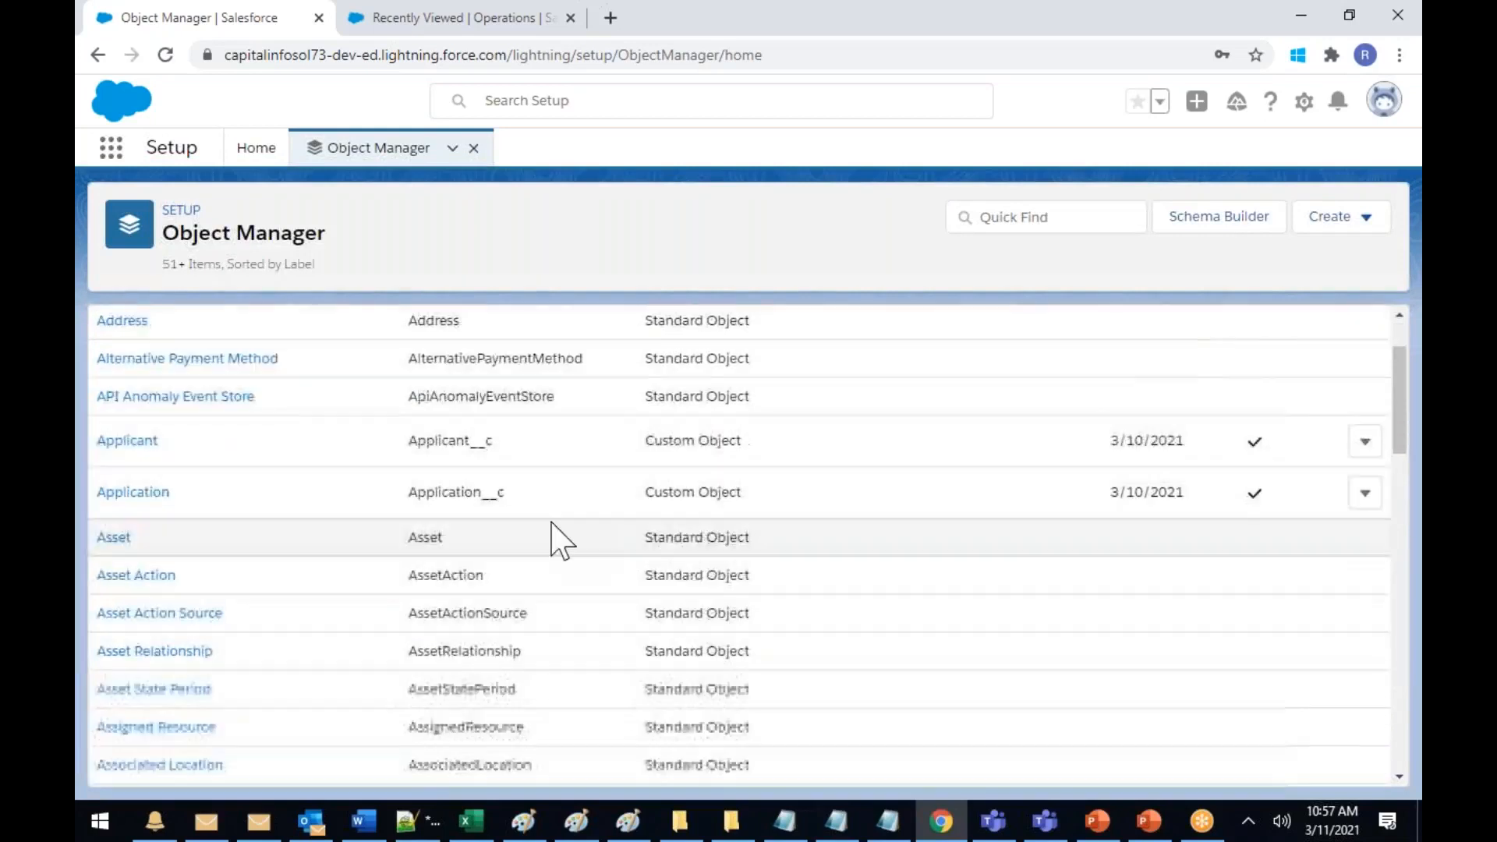
{"action": "left_click", "coordinate": [117, 493]}
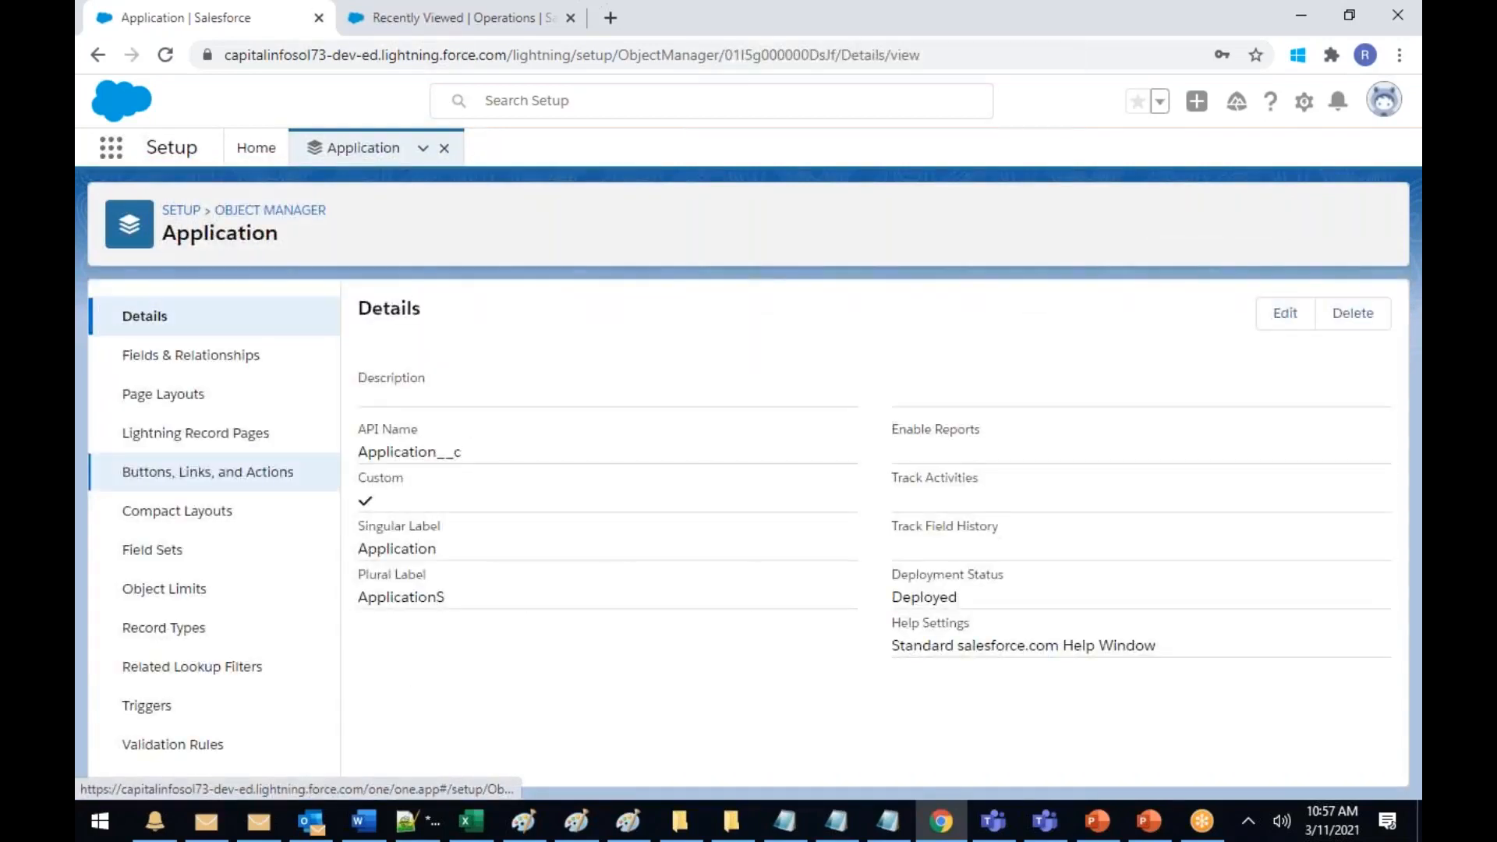
{"action": "left_click", "coordinate": [162, 400]}
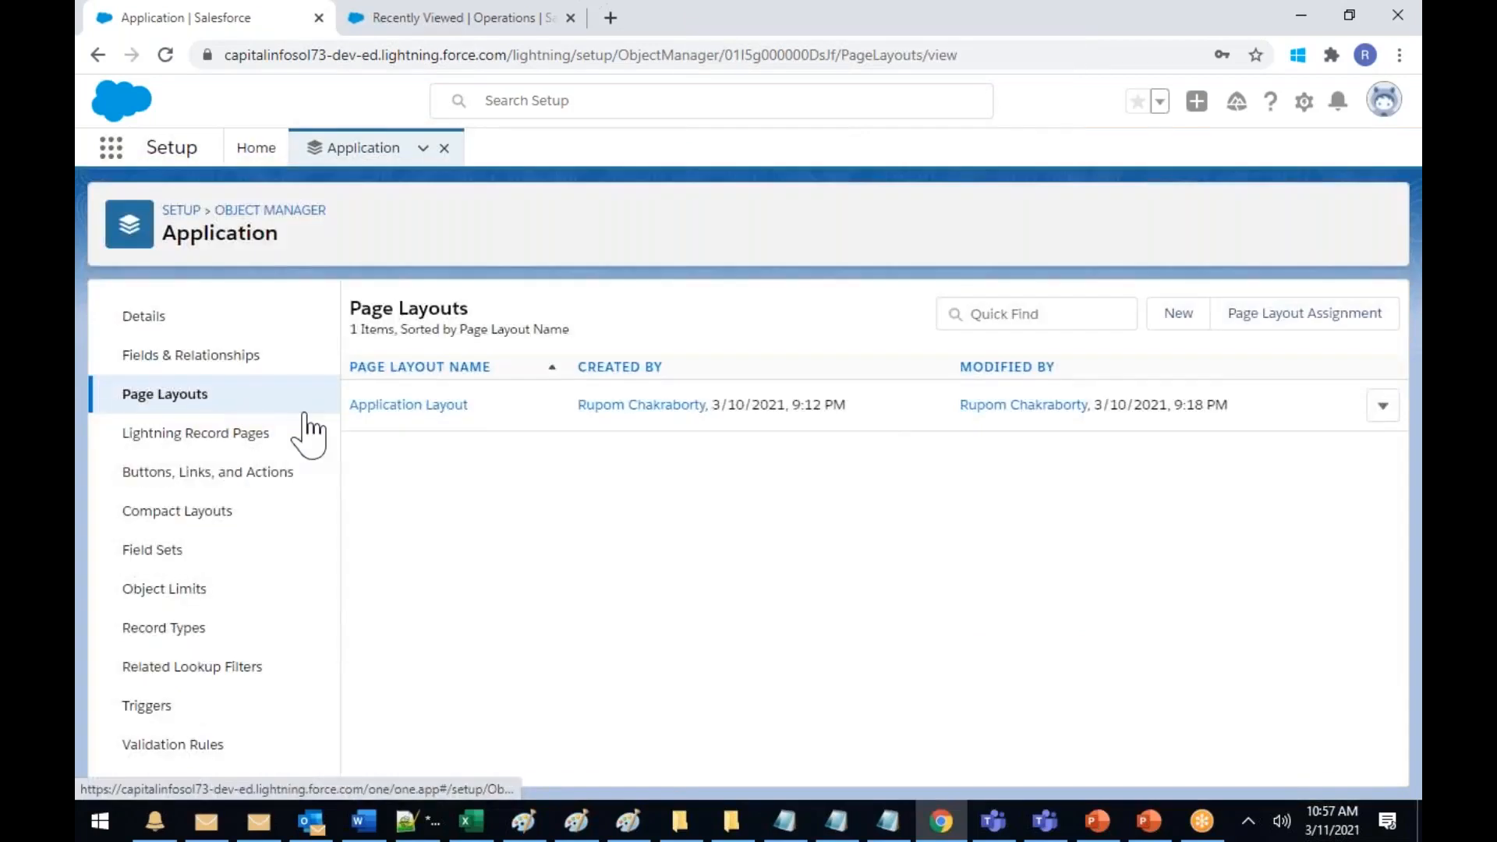
{"action": "left_click", "coordinate": [413, 407]}
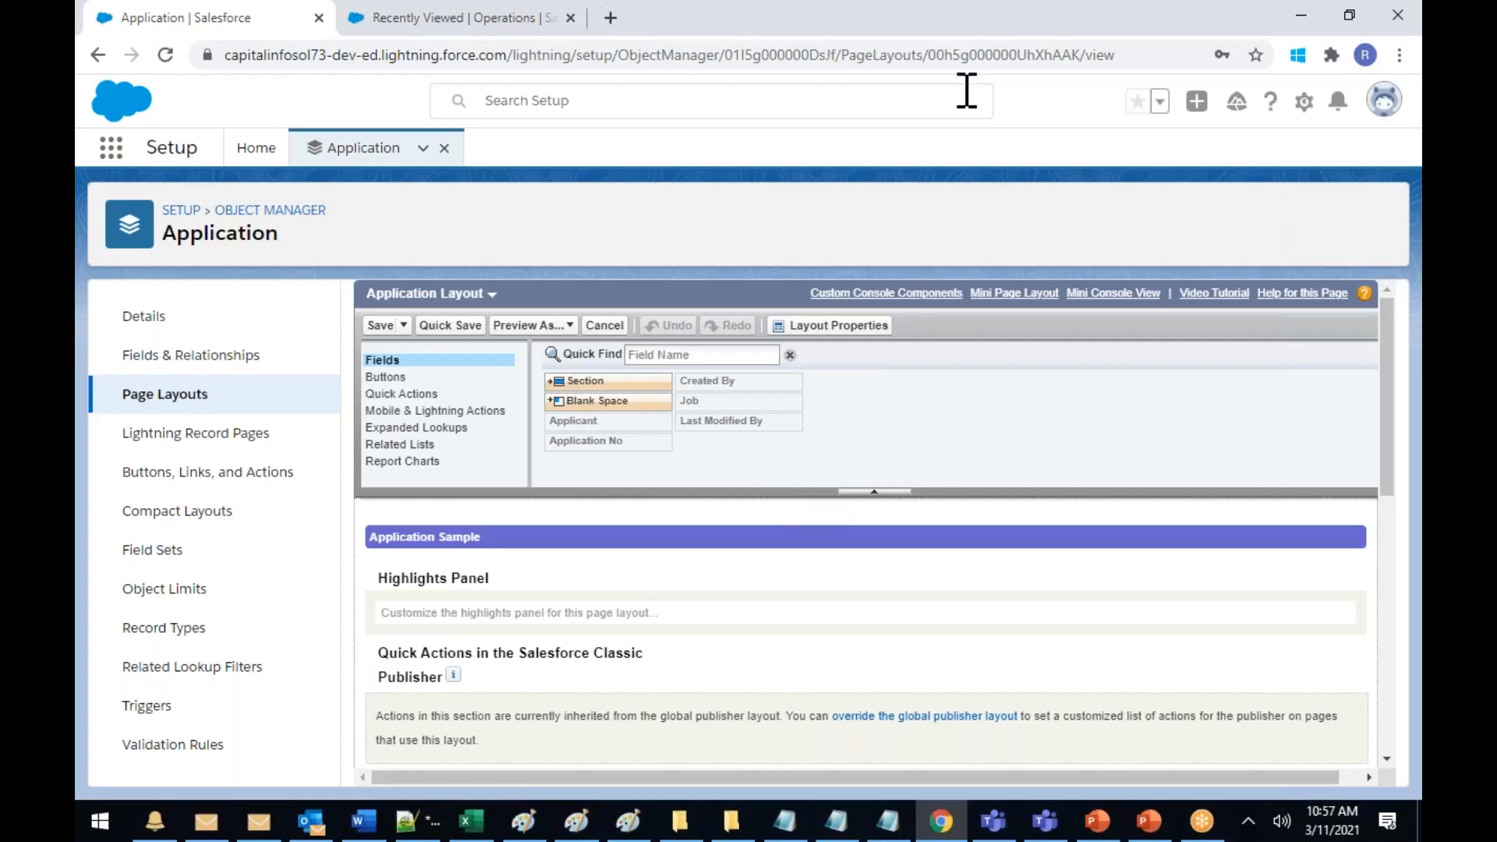
Examine the related lists available for and placed on the Application Layout, along with its detail fields
{"action": "left_click", "coordinate": [1001, 37]}
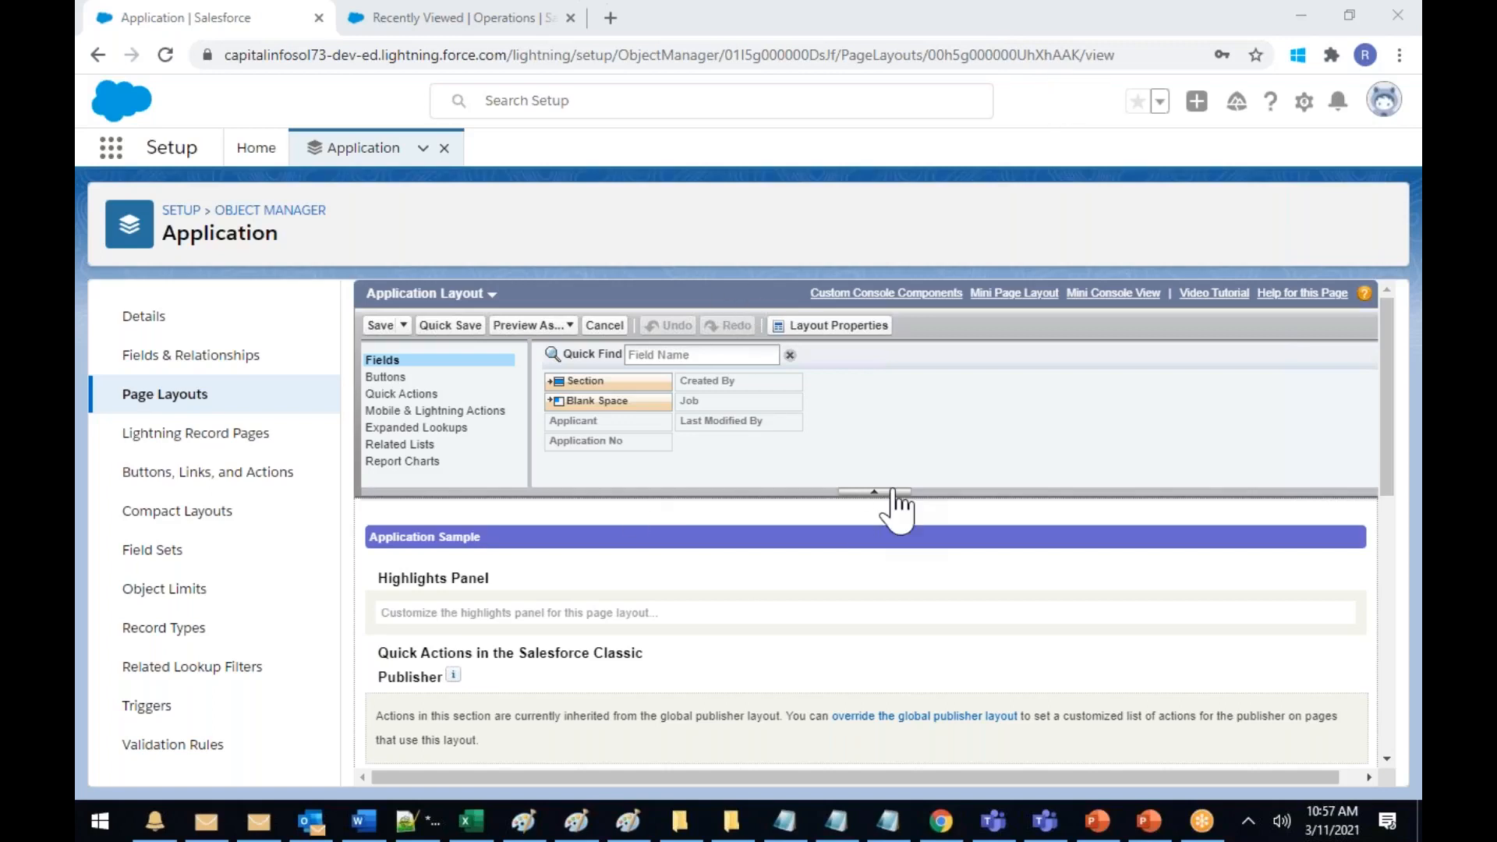
{"action": "scroll", "coordinate": [894, 509], "scroll_direction": "down", "scroll_amount": 1}
{"action": "scroll", "coordinate": [889, 546], "scroll_direction": "up", "scroll_amount": 1}
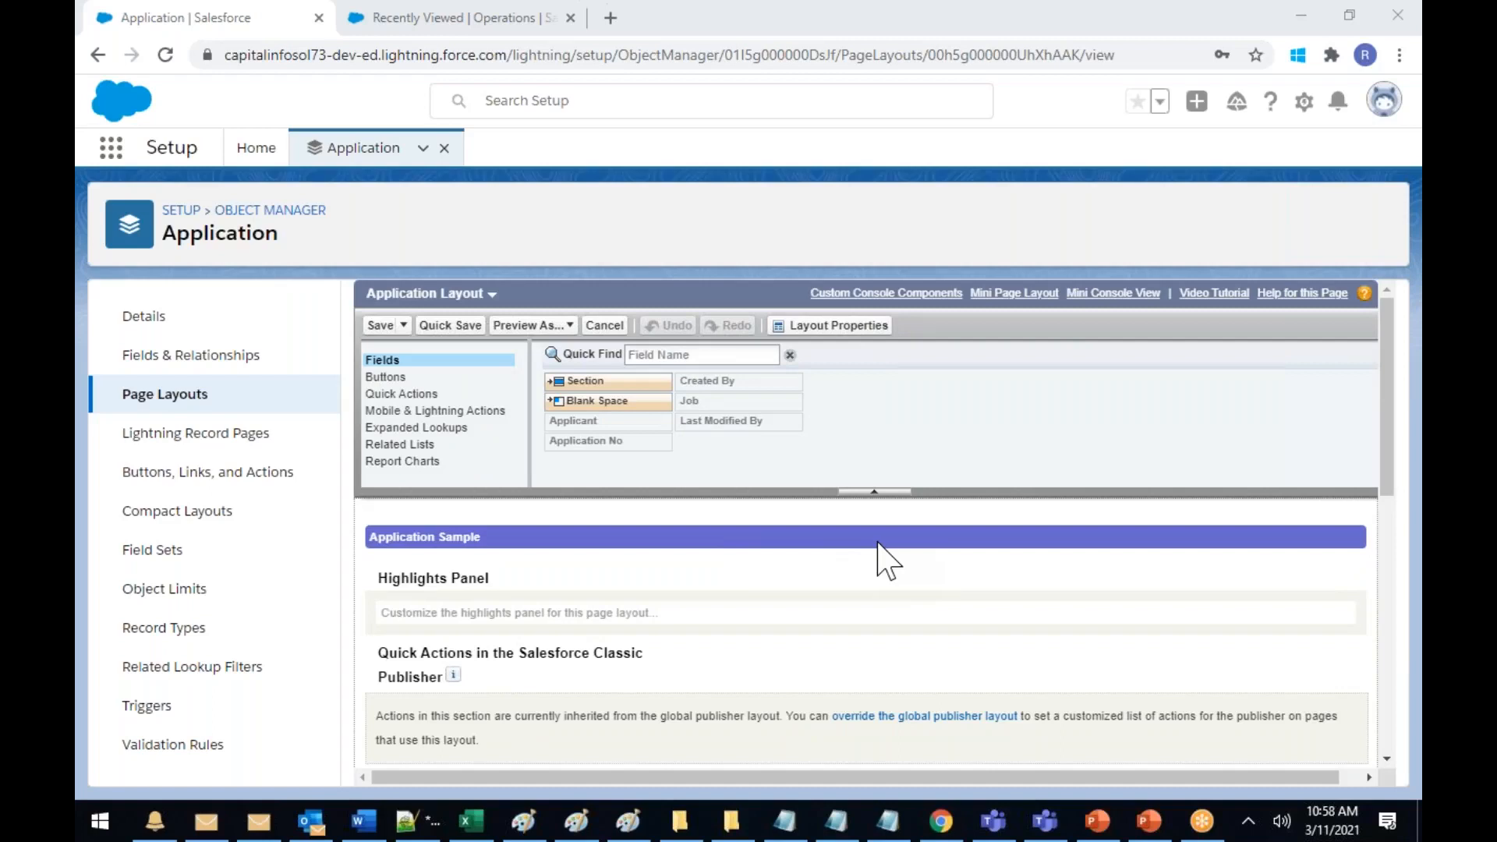
{"action": "left_click", "coordinate": [403, 445]}
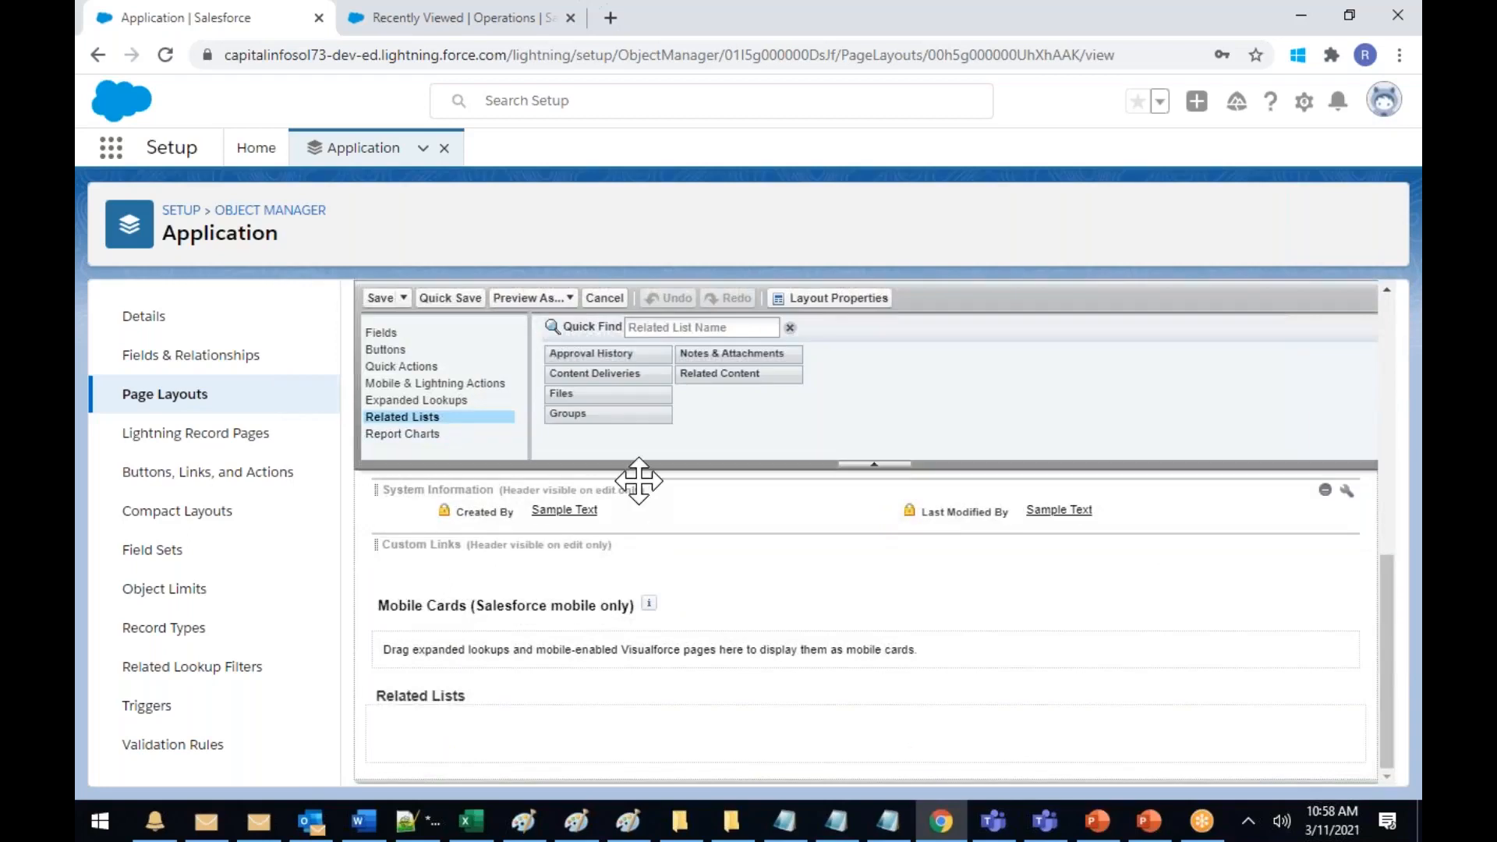
{"action": "scroll", "coordinate": [611, 595], "scroll_direction": "up", "scroll_amount": 1}
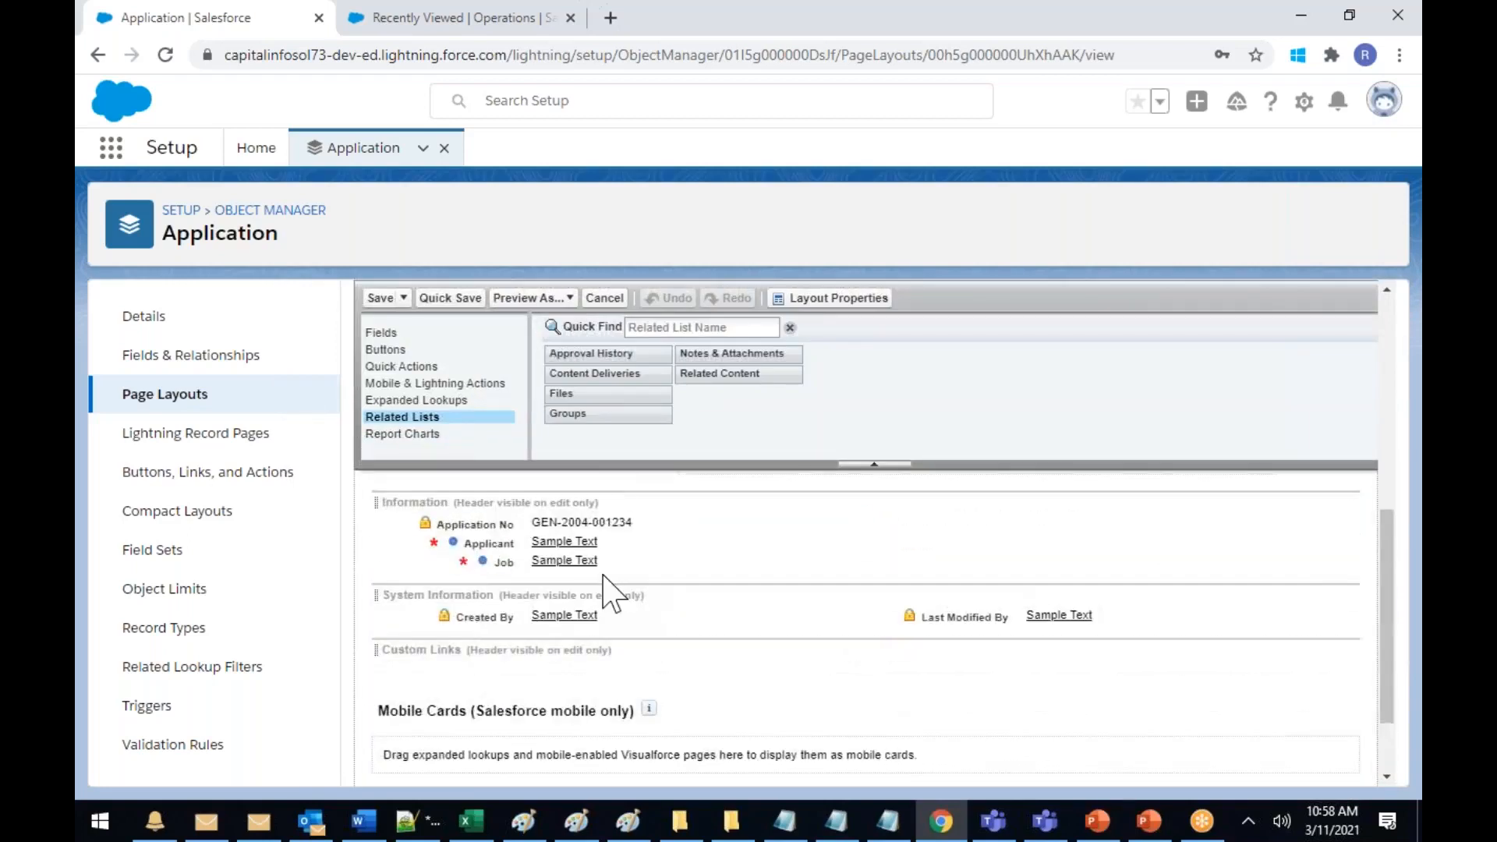
{"action": "scroll", "coordinate": [643, 567], "scroll_direction": "down", "scroll_amount": 2}
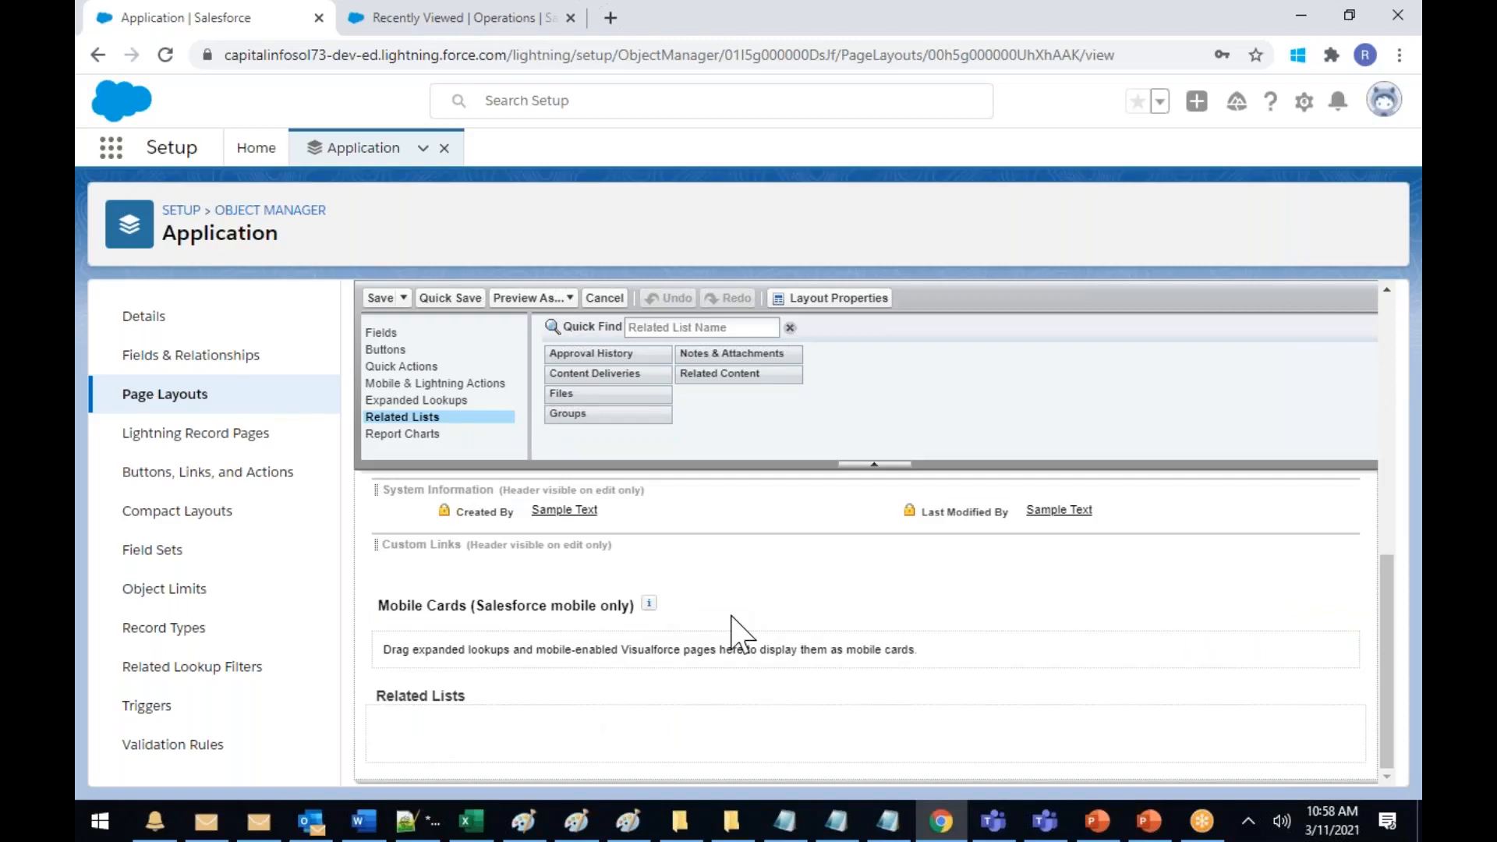
Go back to the Object Manager and open the Applicant object's Applicant Layout for editing
{"action": "left_click", "coordinate": [252, 211]}
{"action": "scroll", "coordinate": [244, 616], "scroll_direction": "down", "scroll_amount": 2}
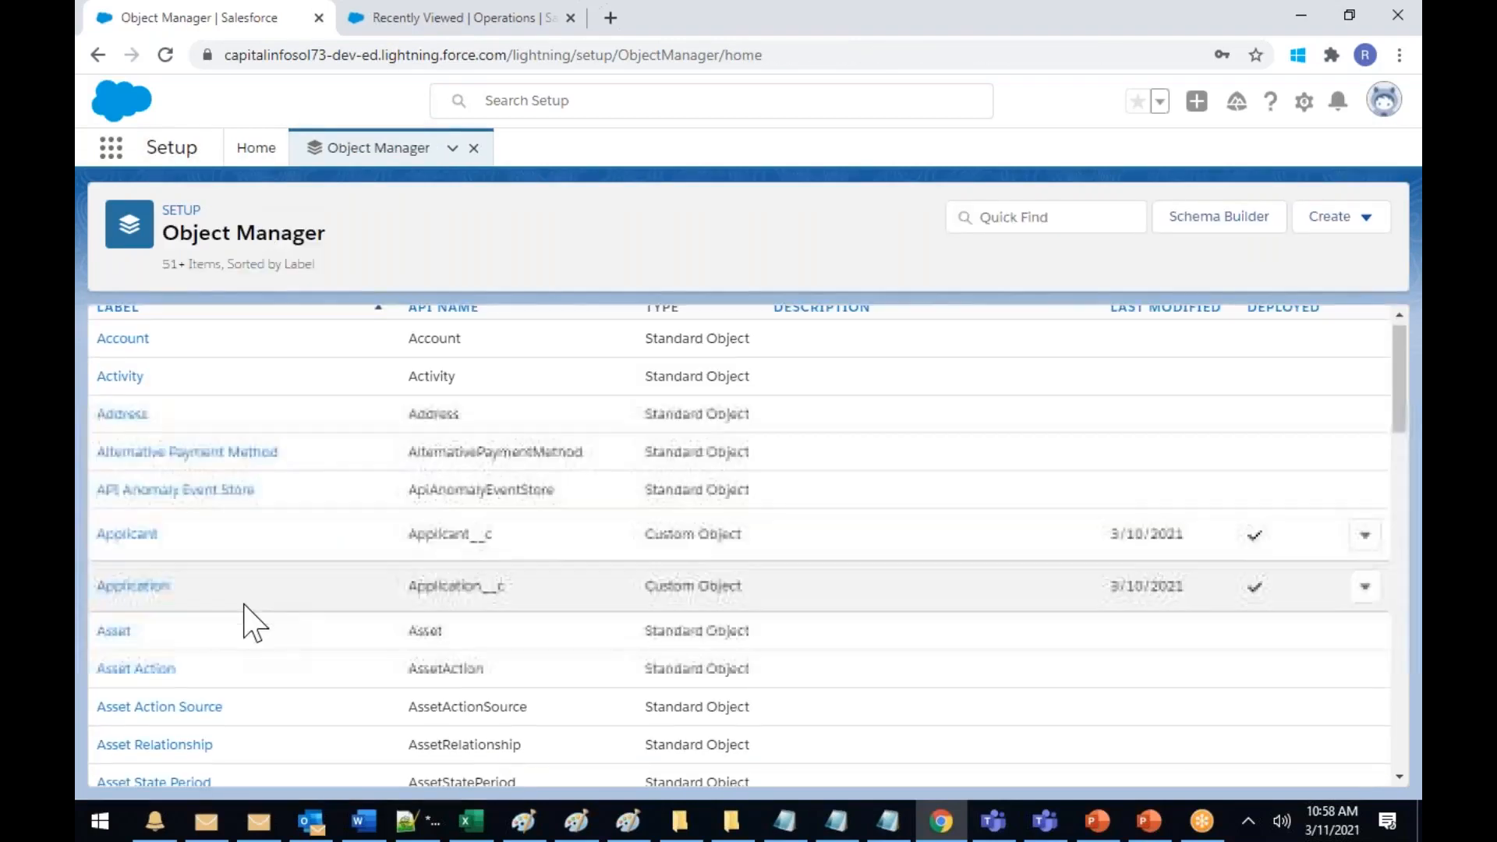
{"action": "scroll", "coordinate": [234, 595], "scroll_direction": "up", "scroll_amount": 1}
{"action": "left_click", "coordinate": [124, 439]}
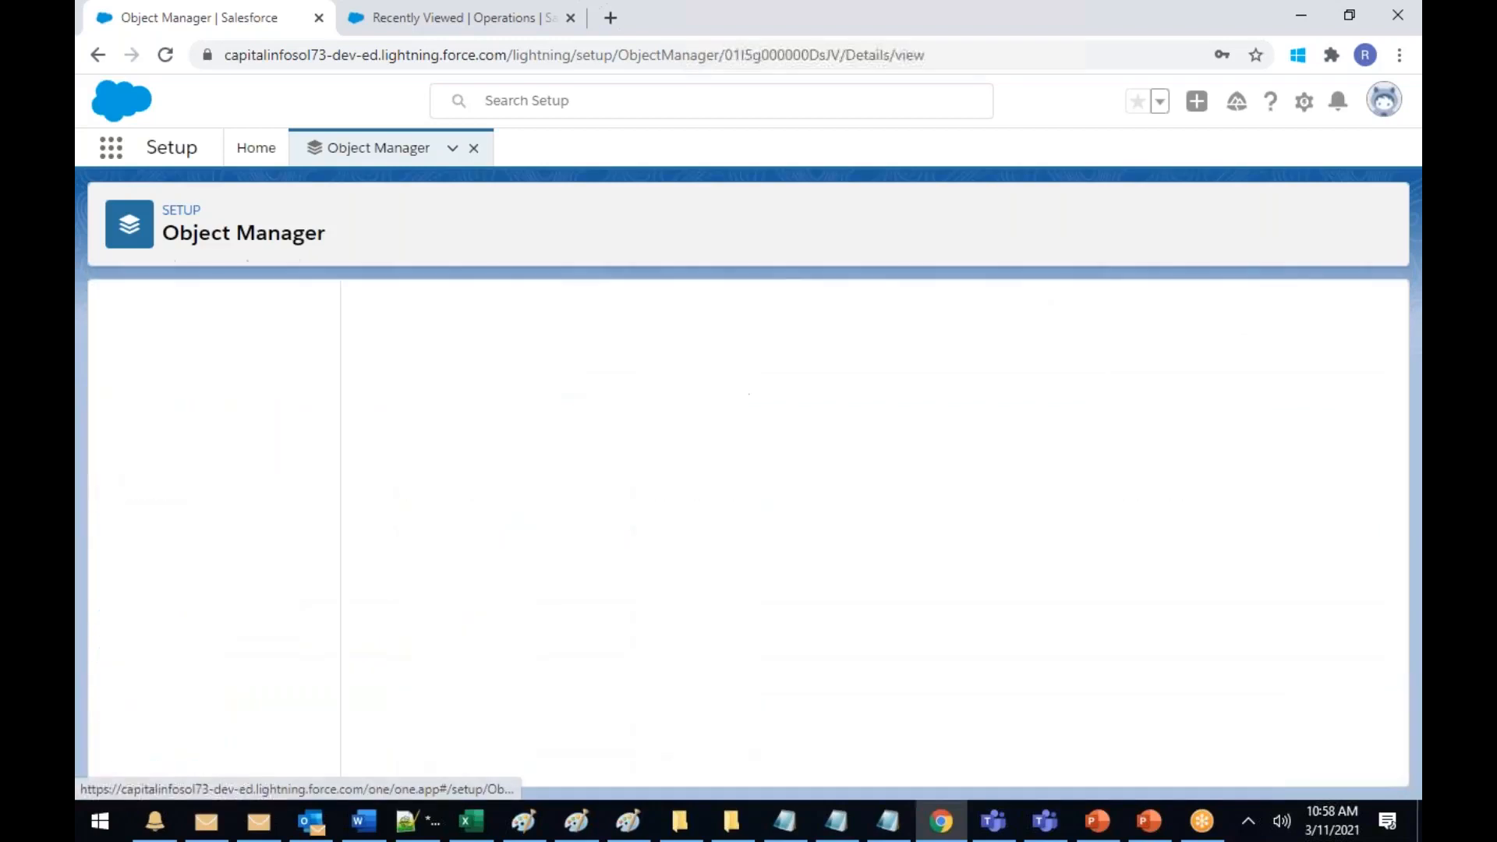
{"action": "left_click", "coordinate": [173, 399]}
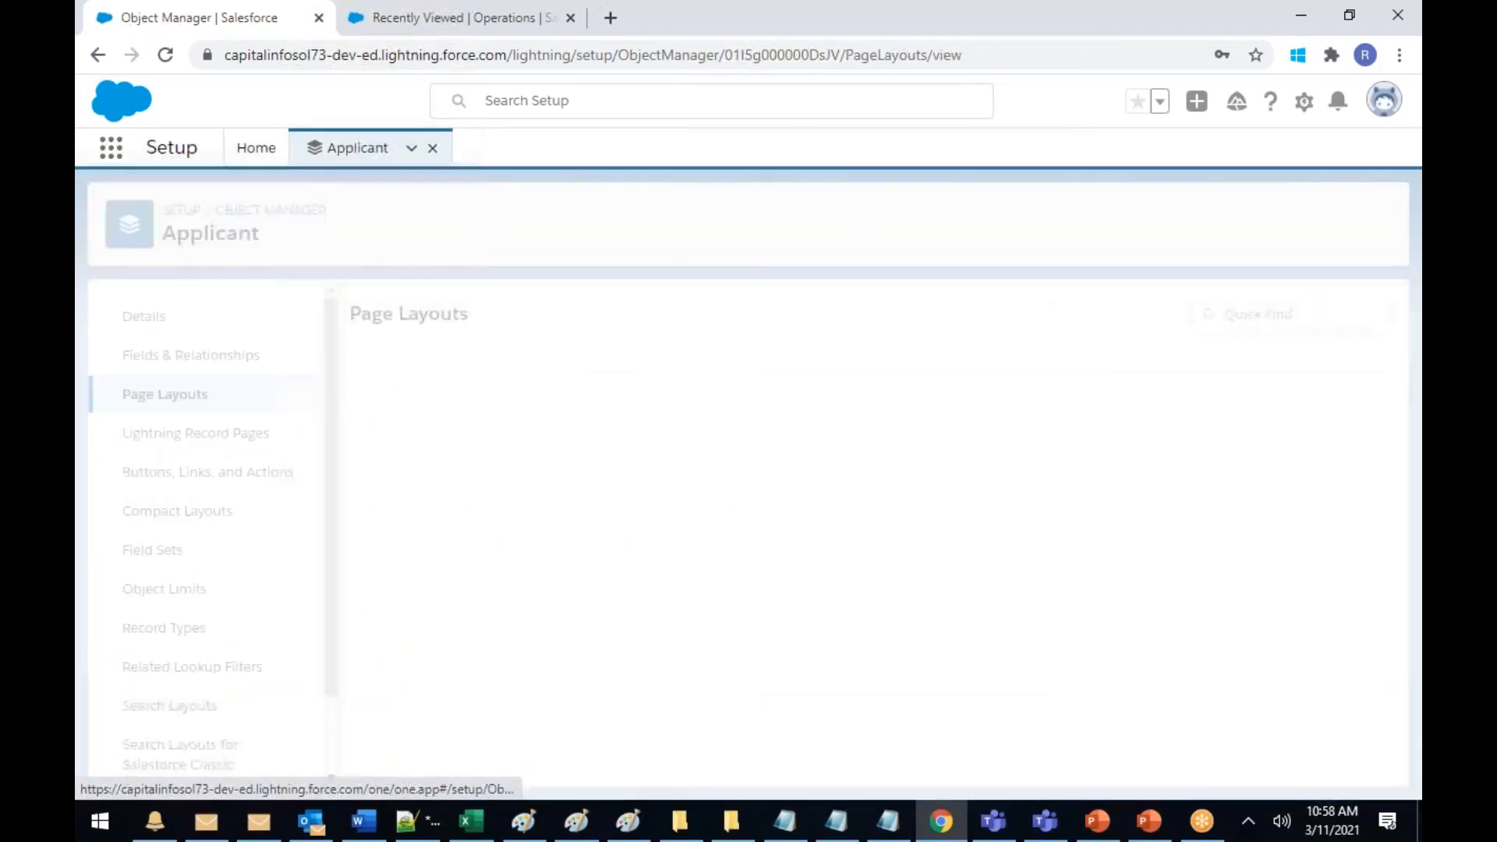
{"action": "left_click", "coordinate": [401, 413]}
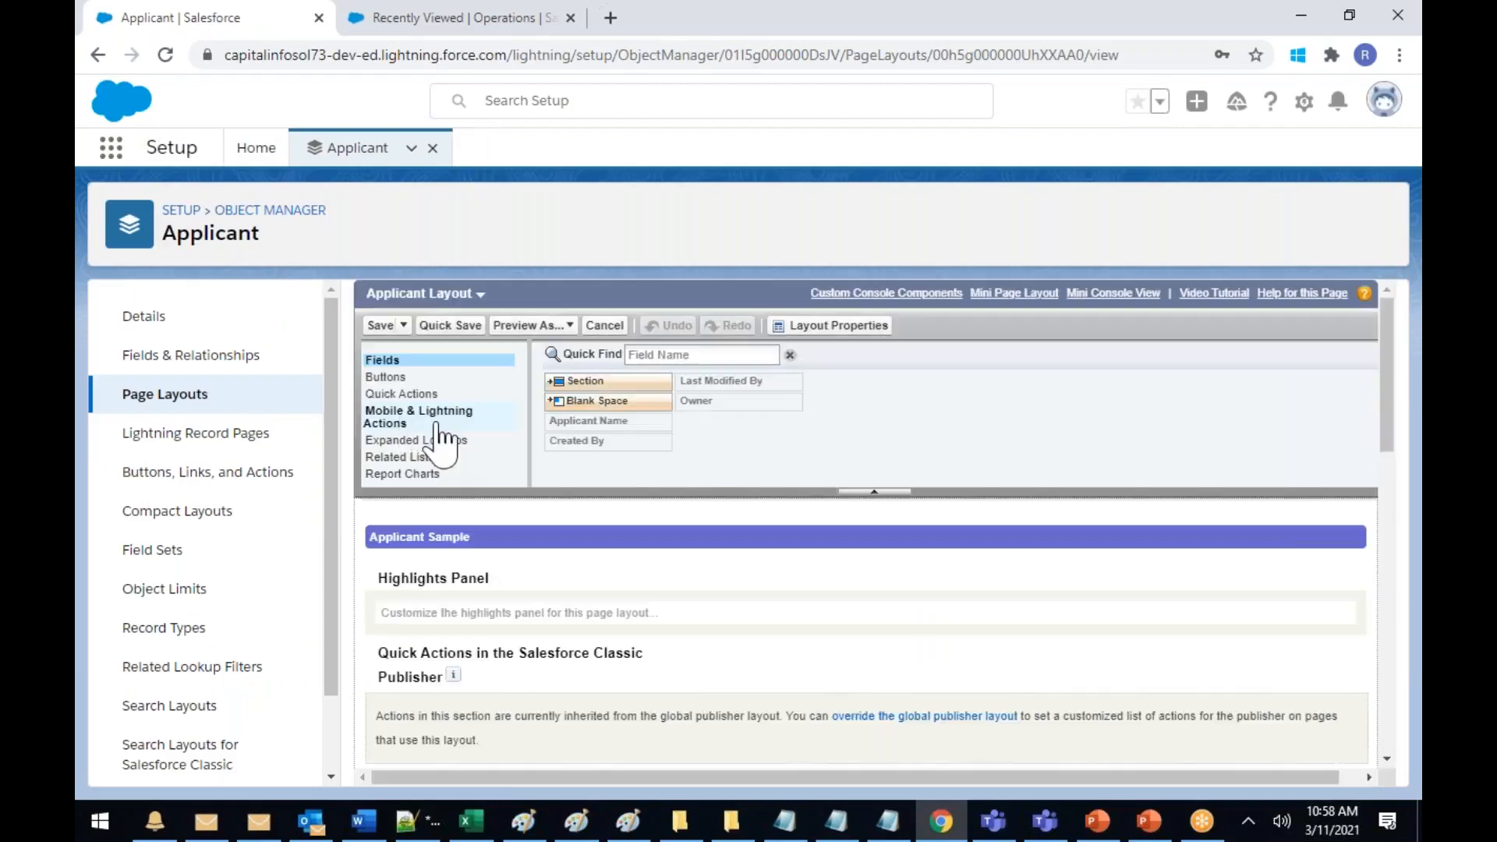
Open the properties of the ApplicationS related list on the Applicant Layout
{"action": "left_click", "coordinate": [401, 443]}
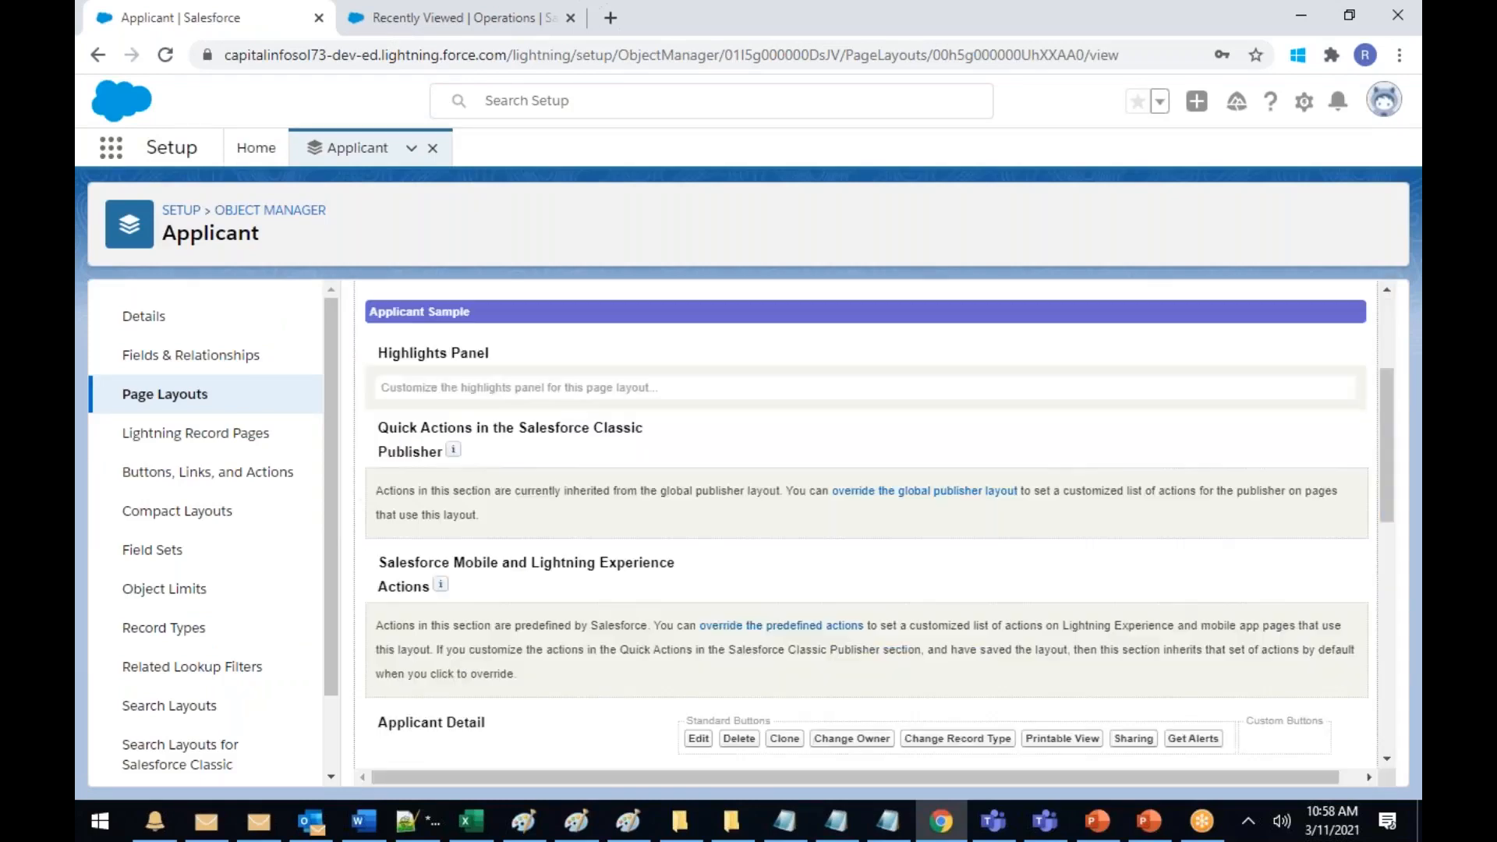
{"action": "scroll", "coordinate": [512, 499], "scroll_direction": "down", "scroll_amount": 2}
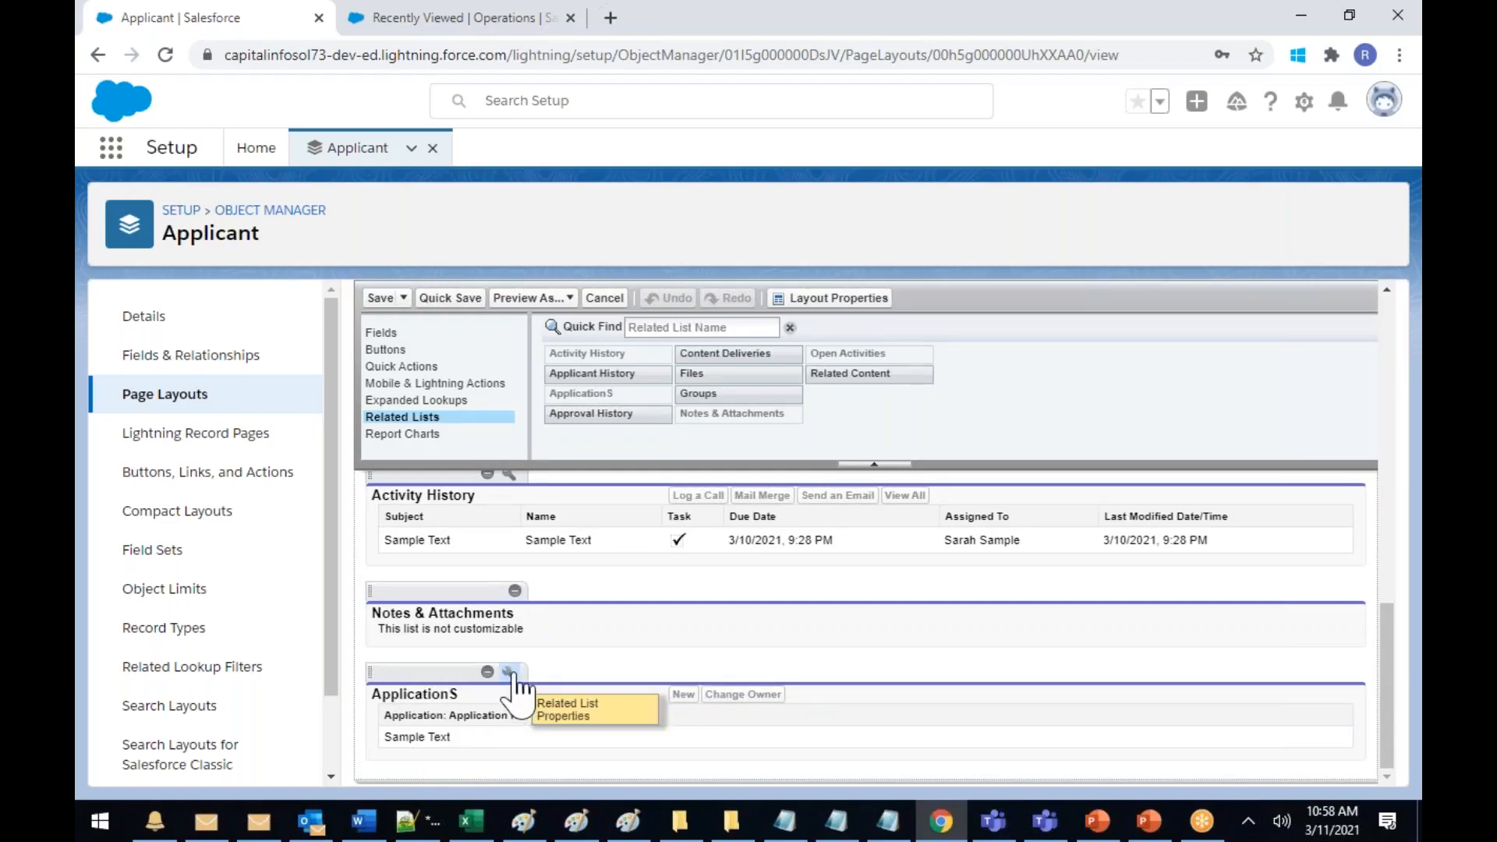
{"action": "scroll", "coordinate": [516, 691], "scroll_direction": "up", "scroll_amount": 5}
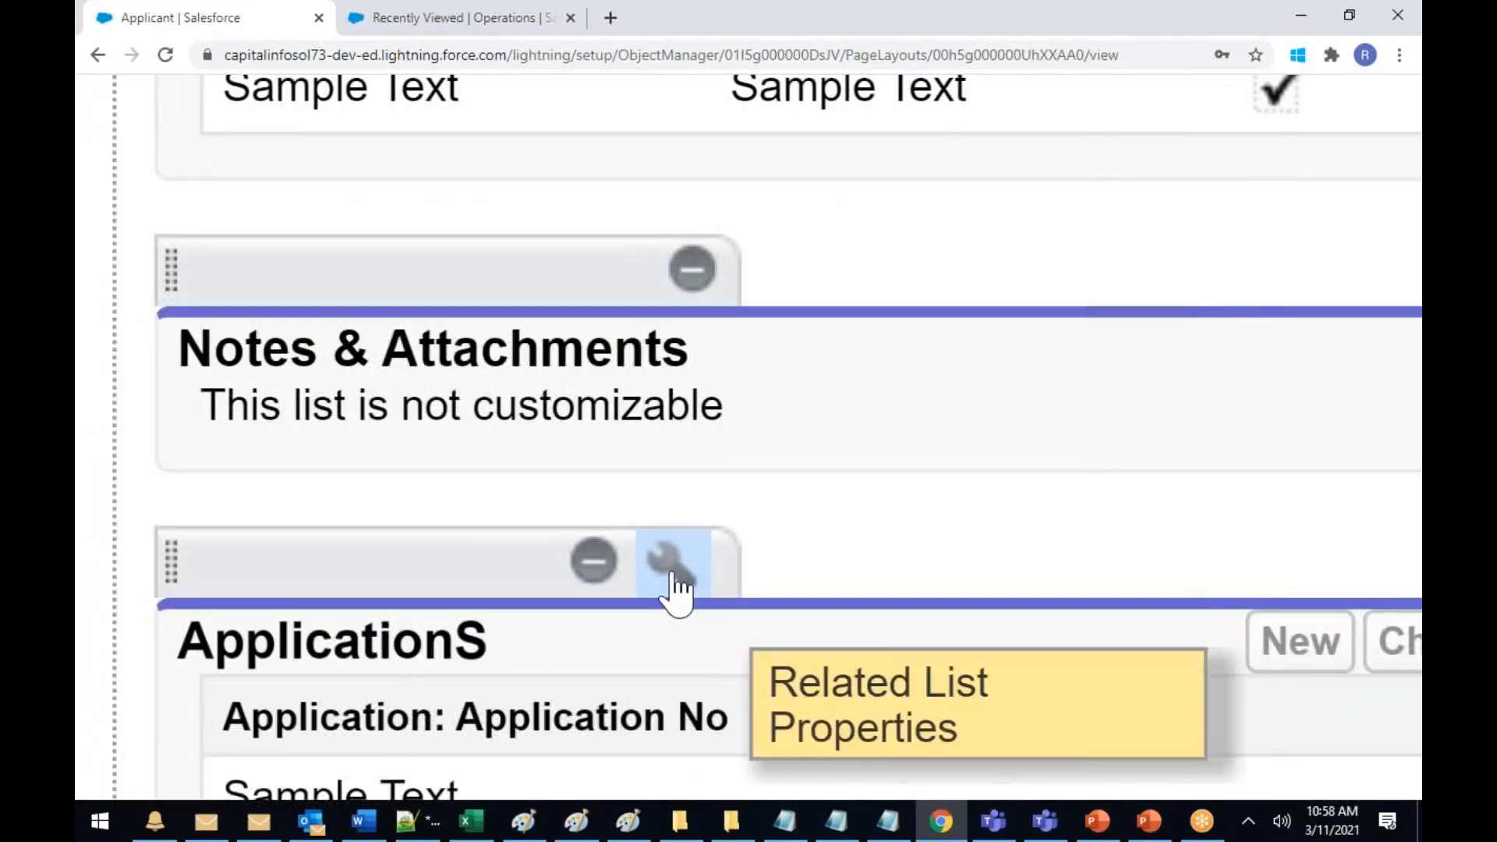
{"action": "scroll", "coordinate": [672, 576], "scroll_direction": "down", "scroll_amount": 5}
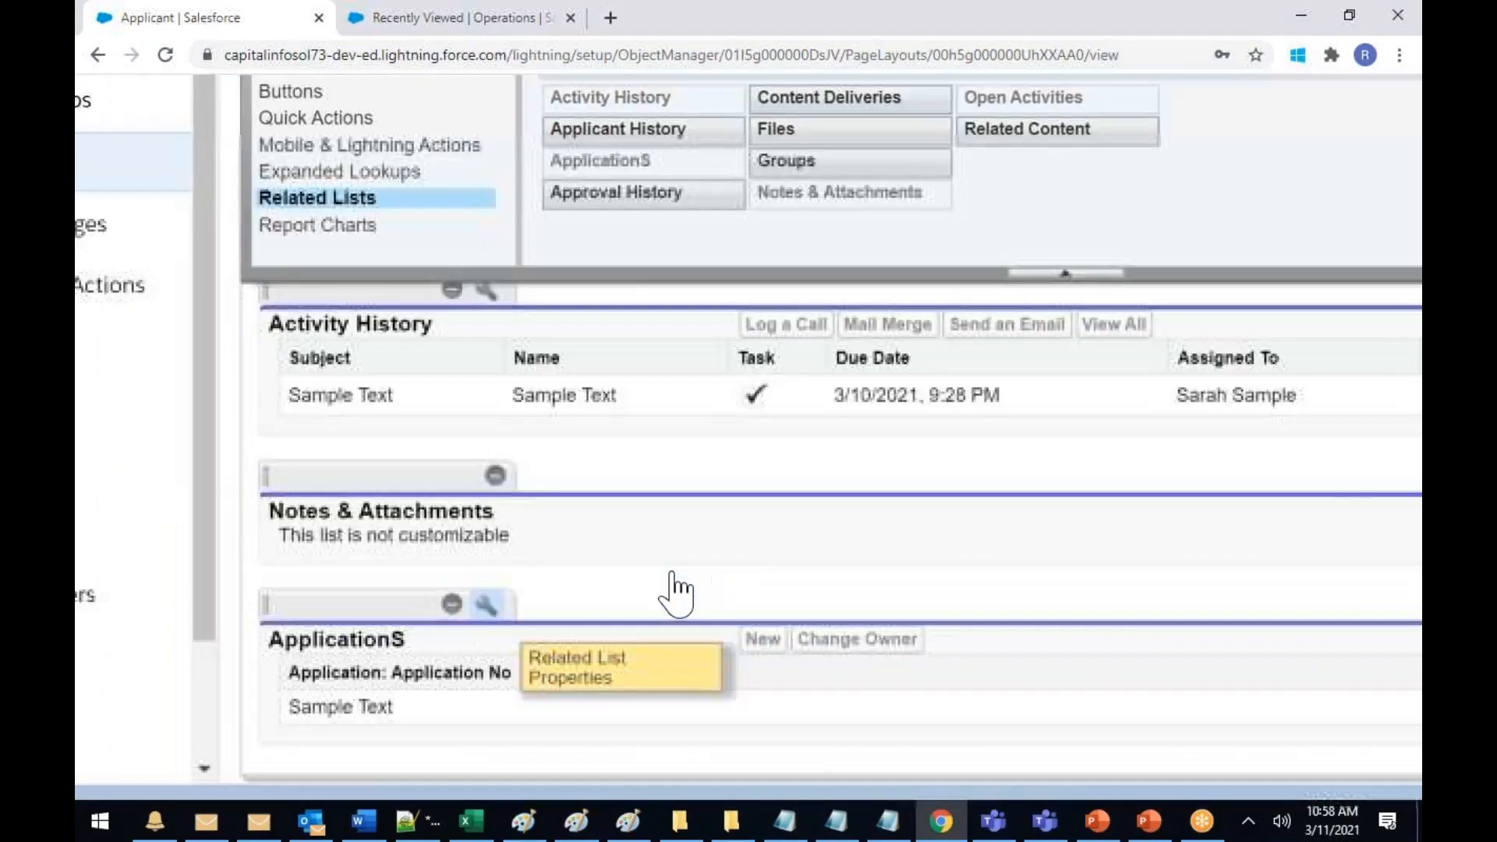
{"action": "left_click", "coordinate": [488, 604]}
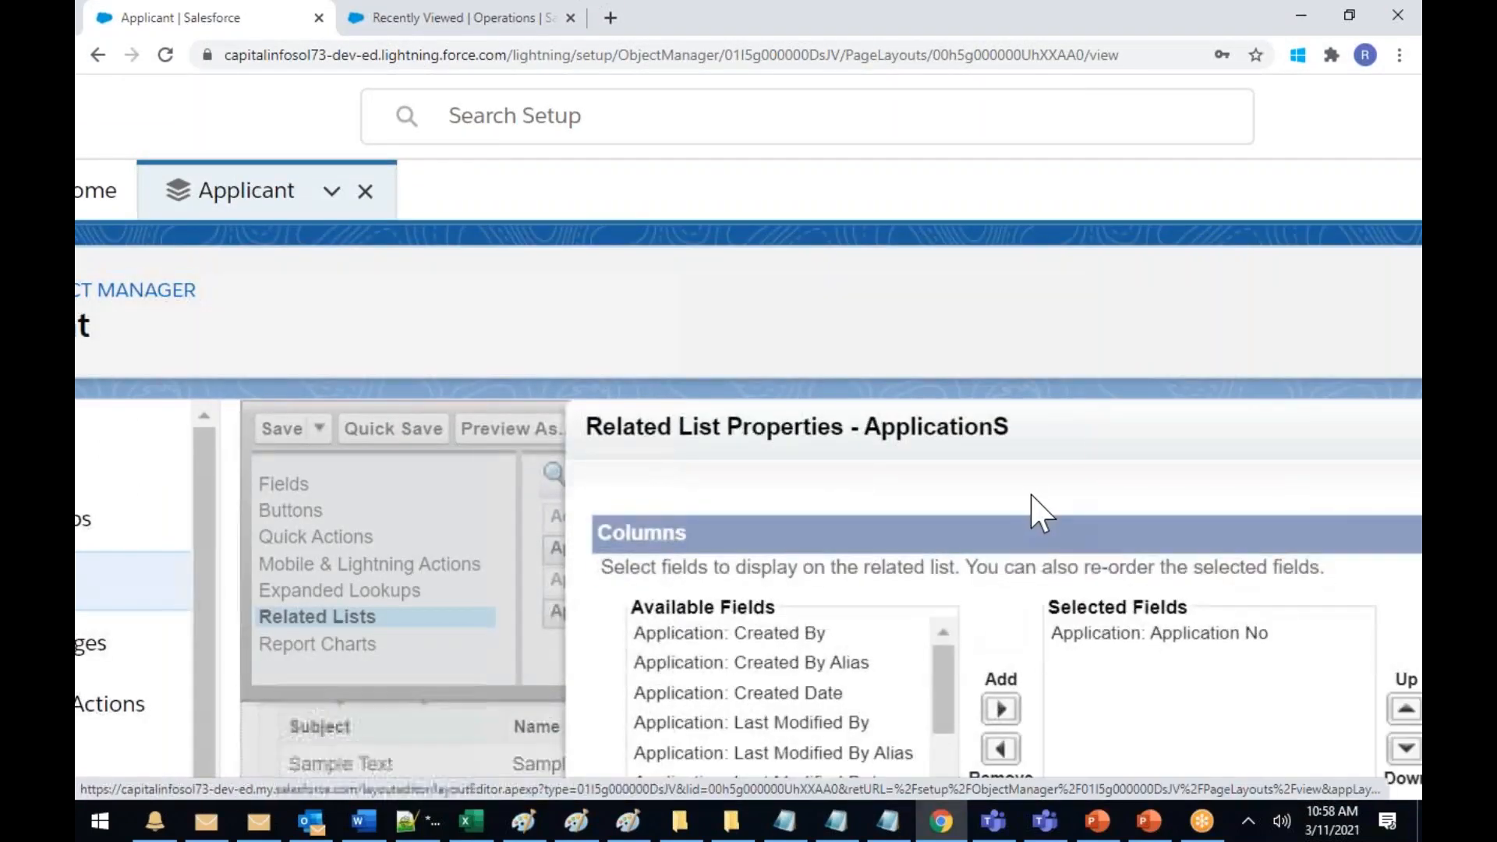
Add Job: Job Name to the selected columns of the Applicant Layout's ApplicationS related list and accept the properties
{"action": "scroll", "coordinate": [1035, 511], "scroll_direction": "down", "scroll_amount": 5}
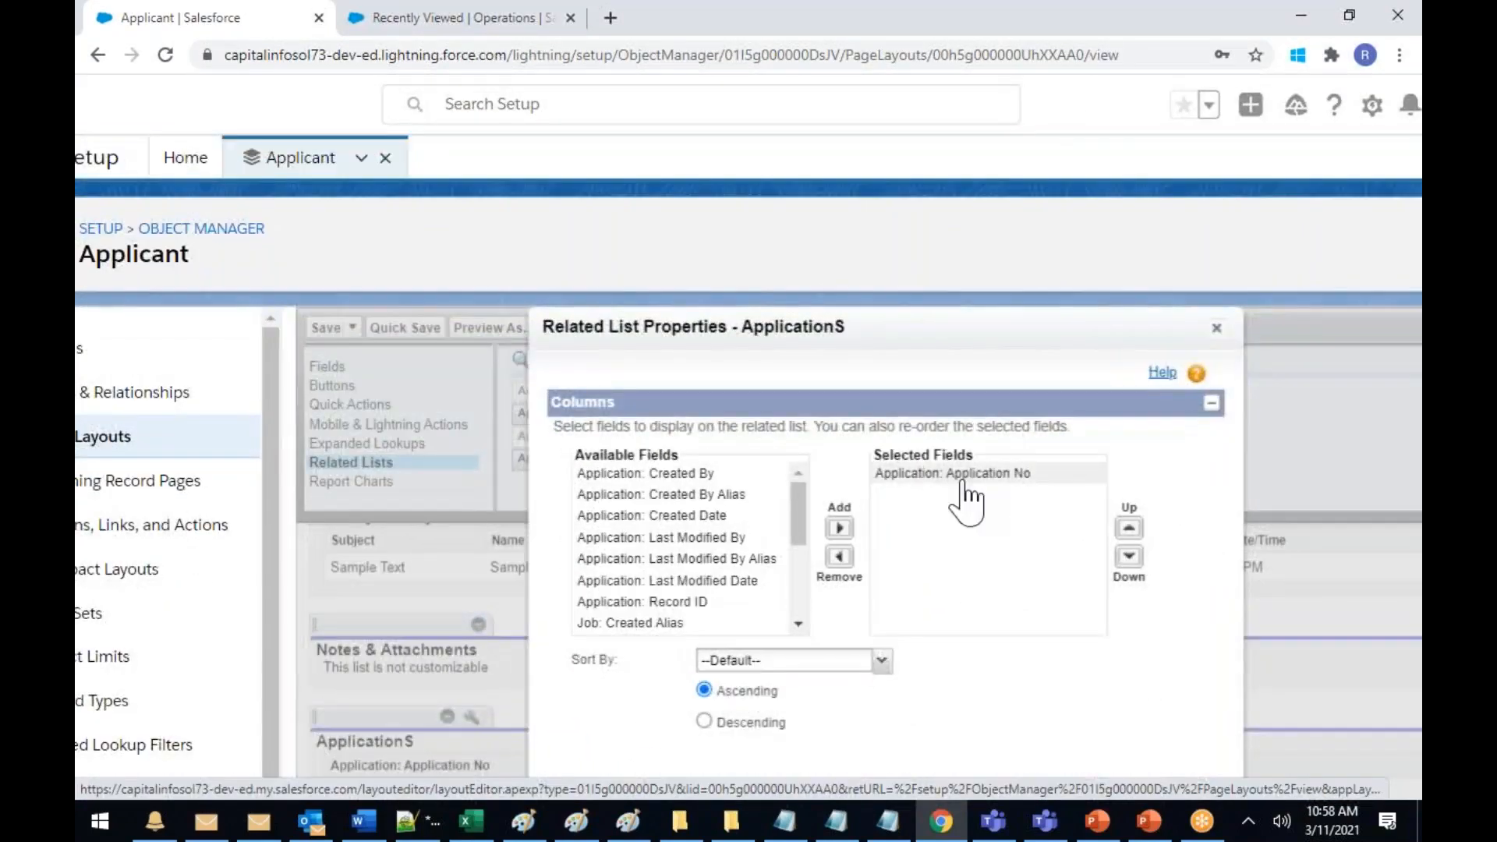
{"action": "left_click", "coordinate": [796, 538]}
{"action": "left_click_drag", "start_coordinate": [797, 538], "coordinate": [801, 551]}
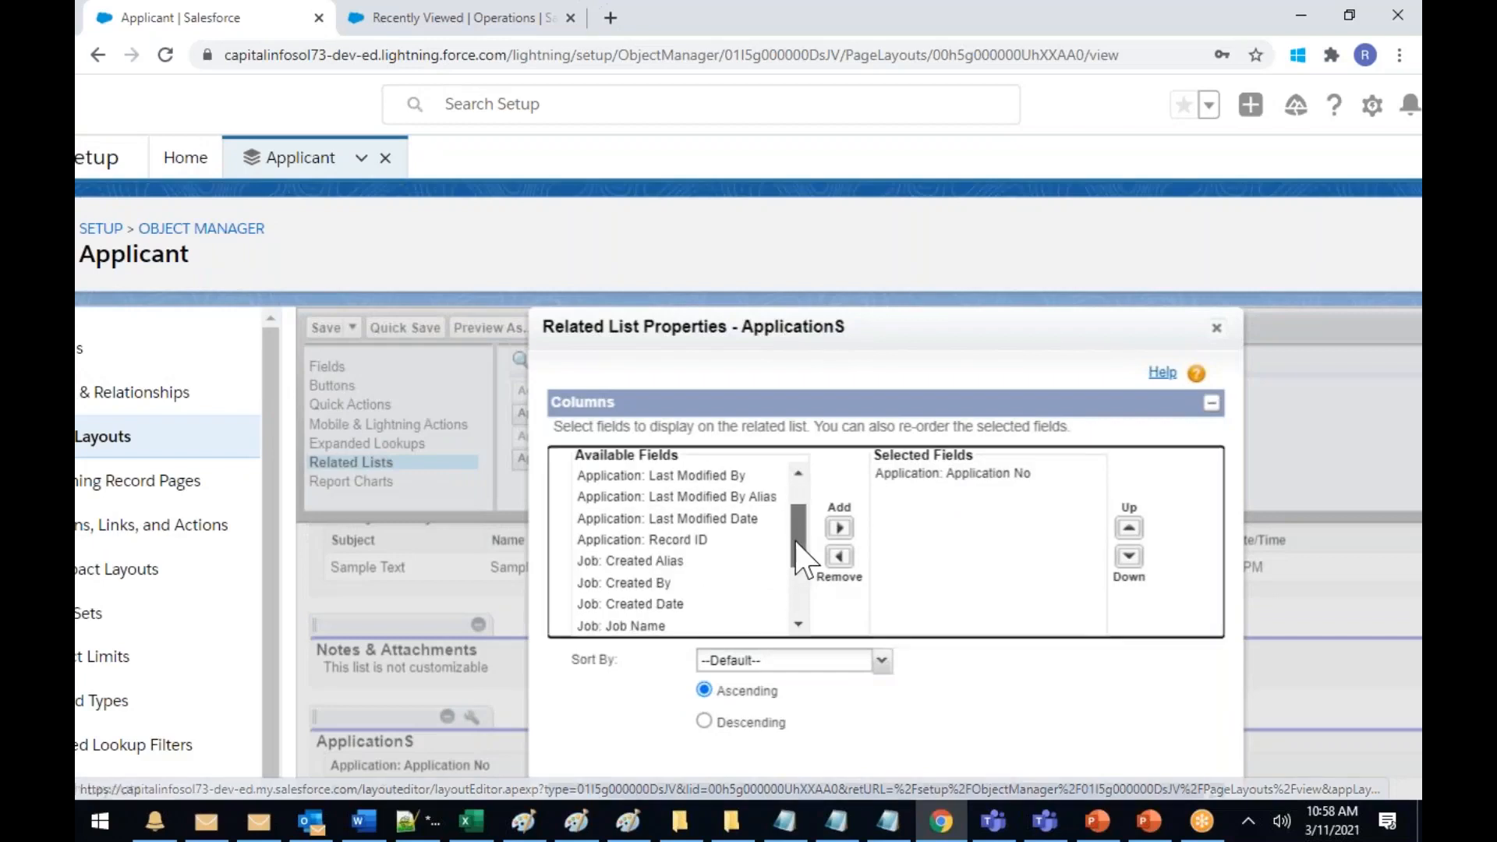
{"action": "left_click", "coordinate": [643, 621]}
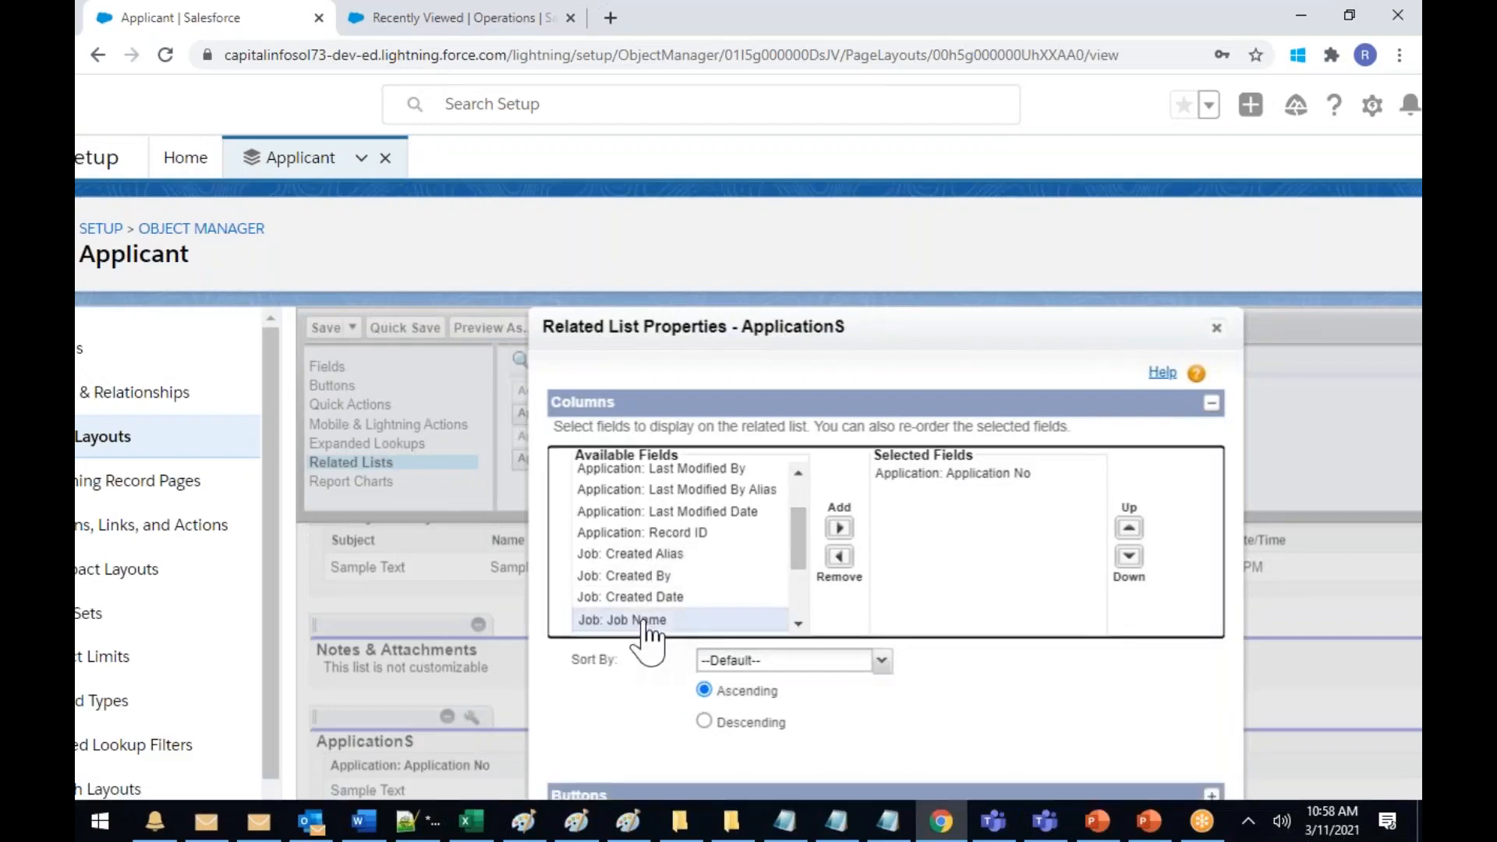
{"action": "left_click", "coordinate": [839, 530]}
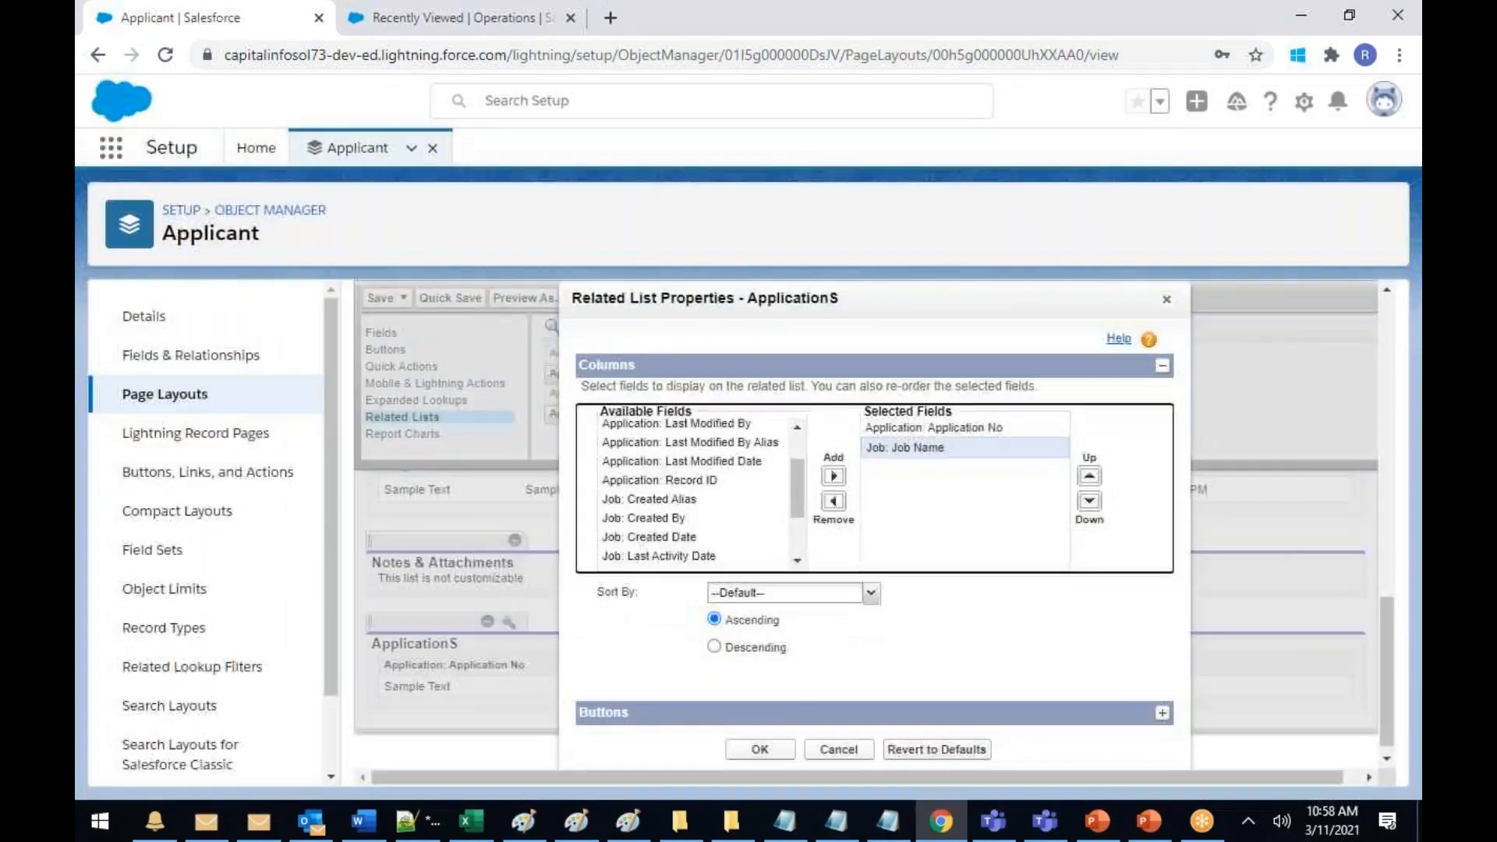
{"action": "left_click", "coordinate": [762, 750]}
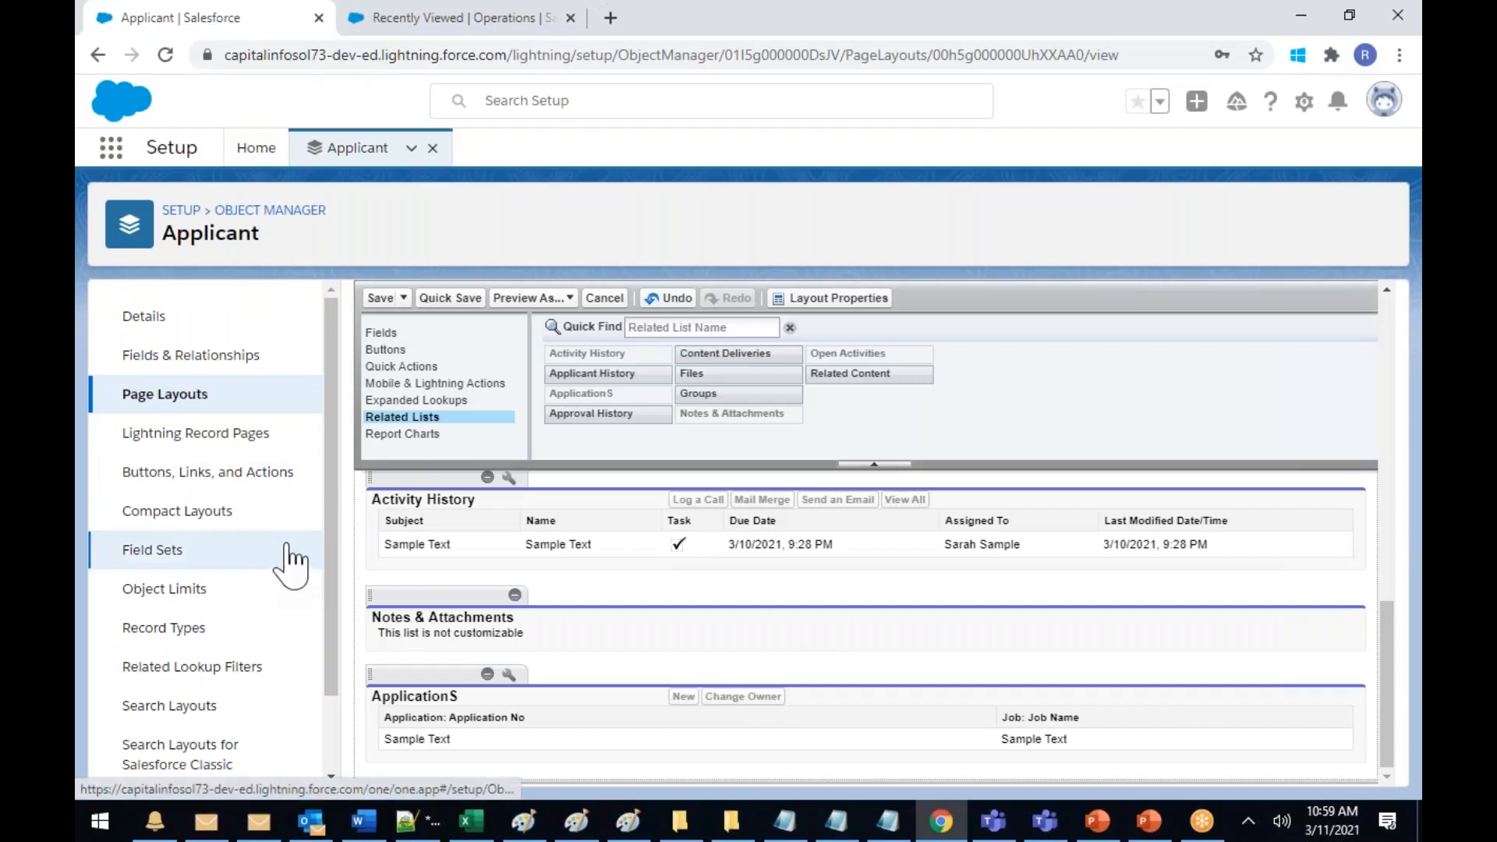
Go back to the Object Manager and open the Job object's Job Layout for editing
{"action": "left_click", "coordinate": [194, 215]}
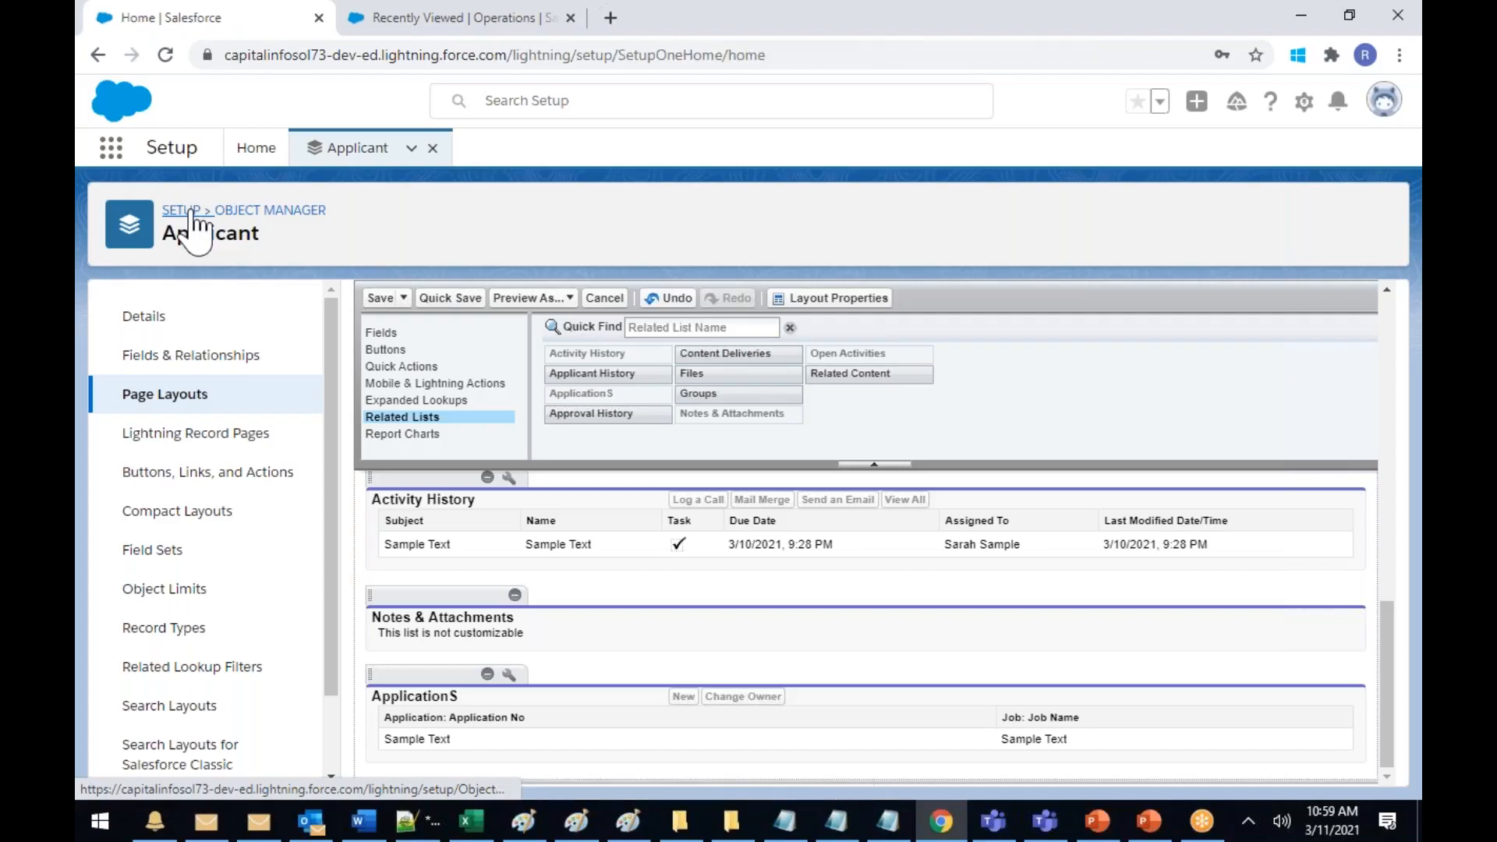
{"action": "left_click", "coordinate": [214, 575]}
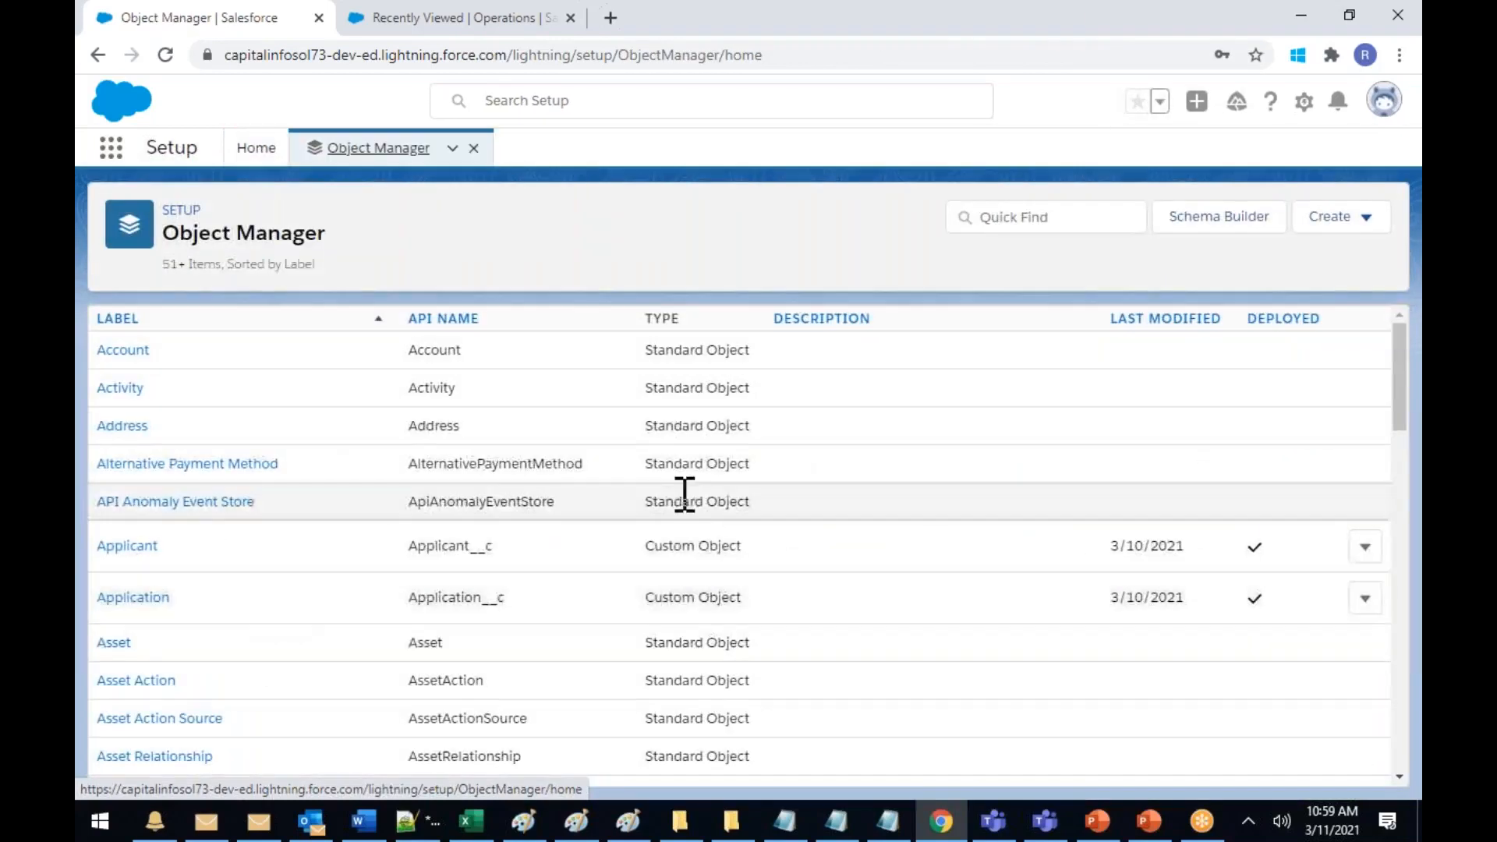
{"action": "scroll", "coordinate": [685, 495], "scroll_direction": "down", "scroll_amount": 4}
{"action": "scroll", "coordinate": [489, 468], "scroll_direction": "down", "scroll_amount": 12}
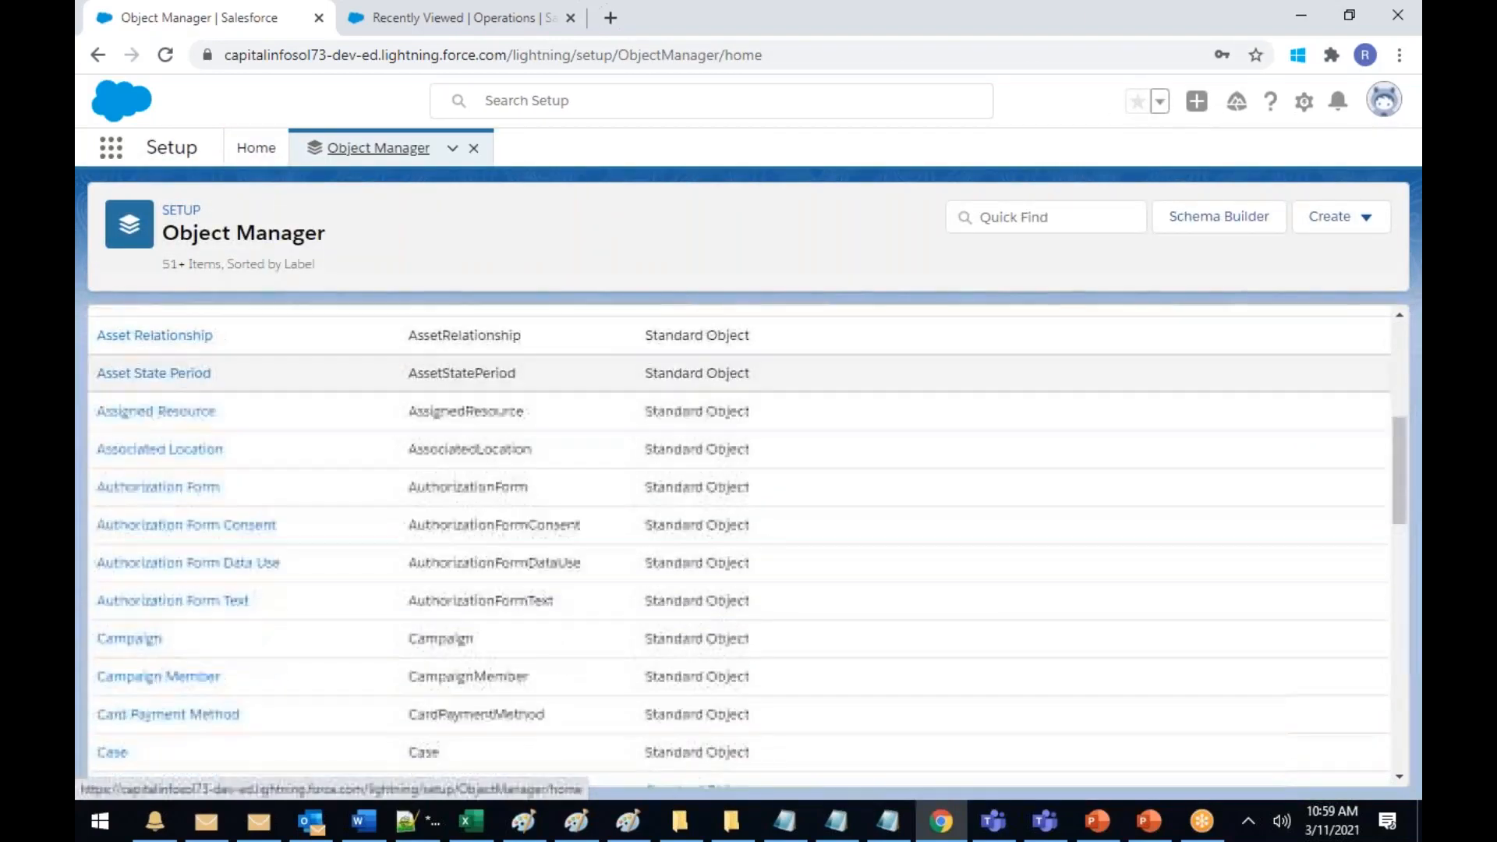
{"action": "scroll", "coordinate": [489, 466], "scroll_direction": "down", "scroll_amount": 14}
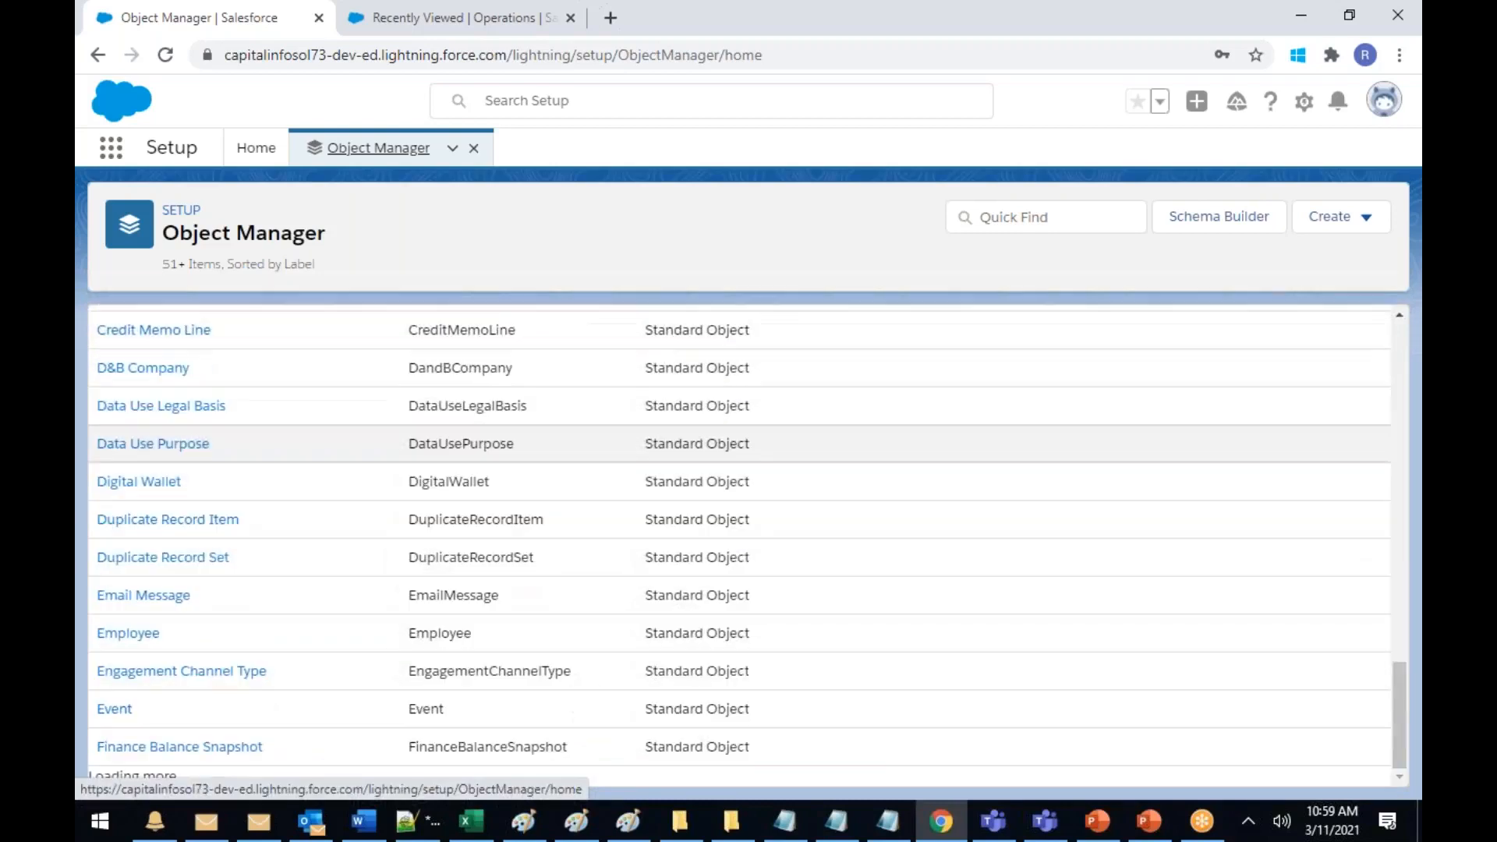
{"action": "scroll", "coordinate": [562, 560], "scroll_direction": "up", "scroll_amount": 3}
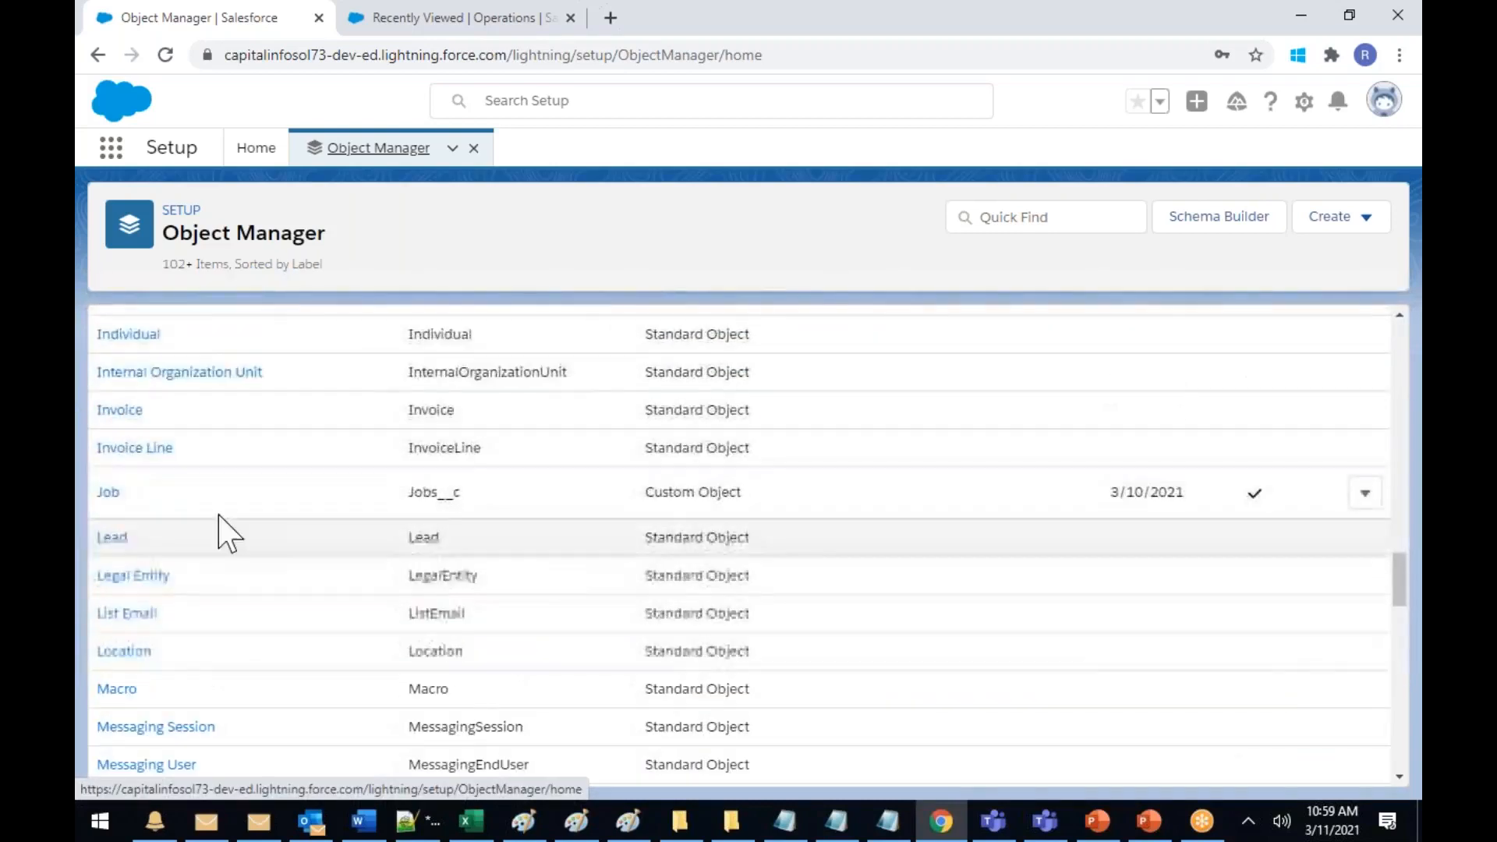
{"action": "left_click", "coordinate": [110, 511]}
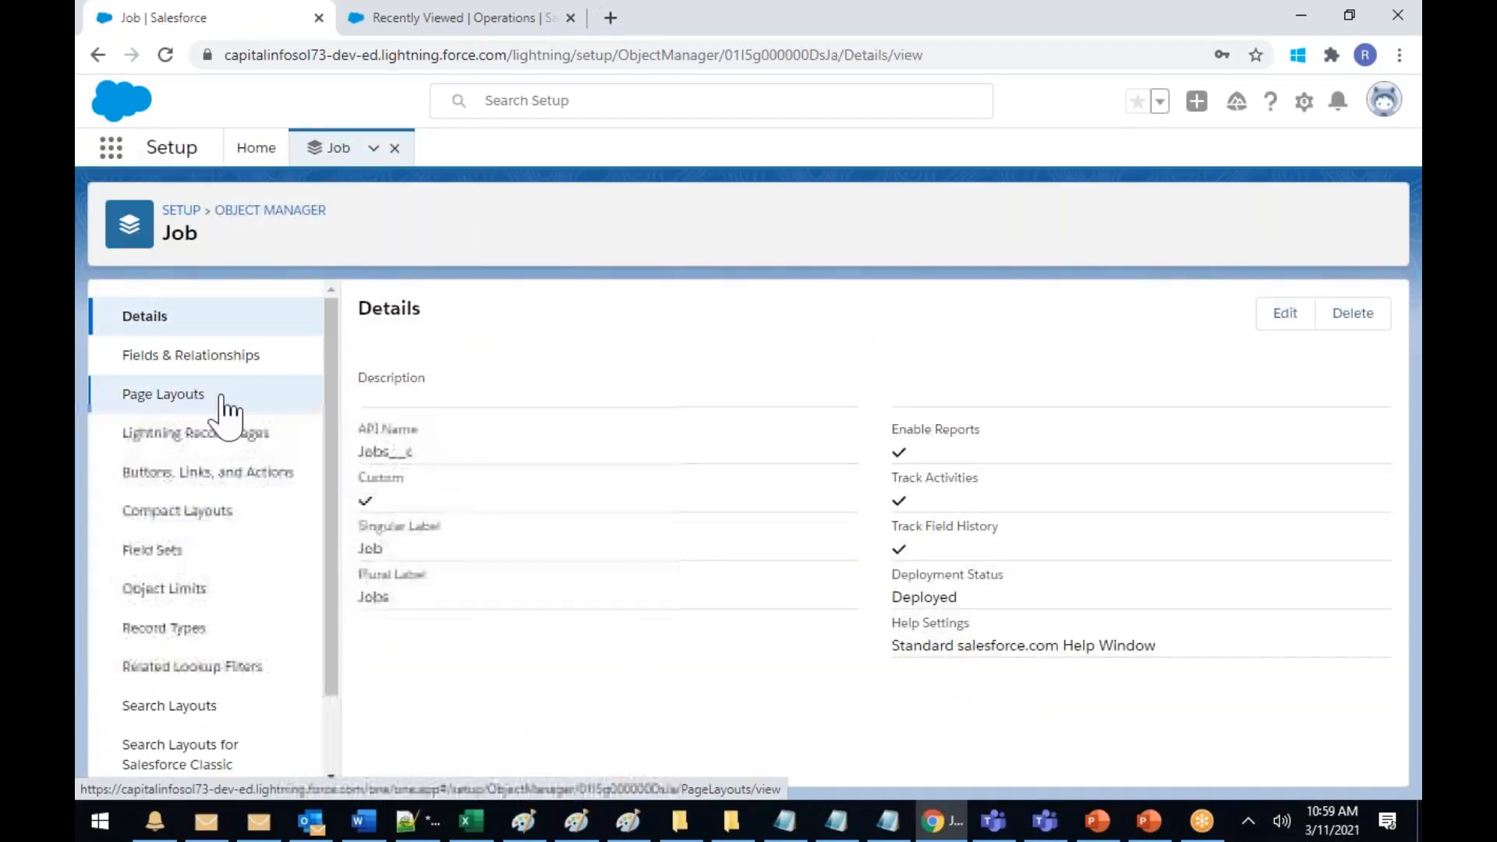
{"action": "left_click", "coordinate": [194, 408]}
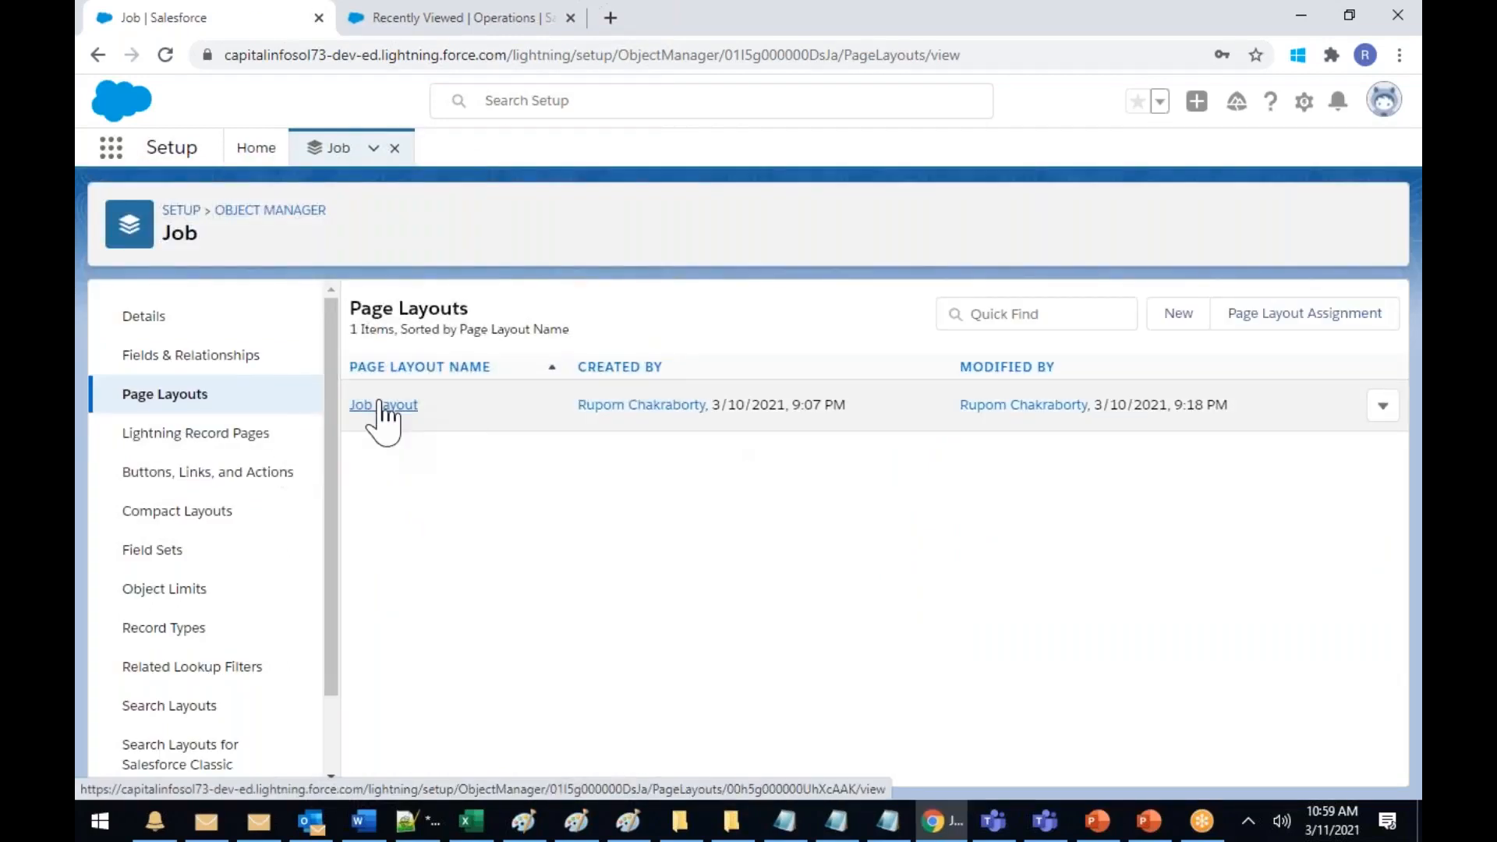
{"action": "left_click", "coordinate": [384, 406]}
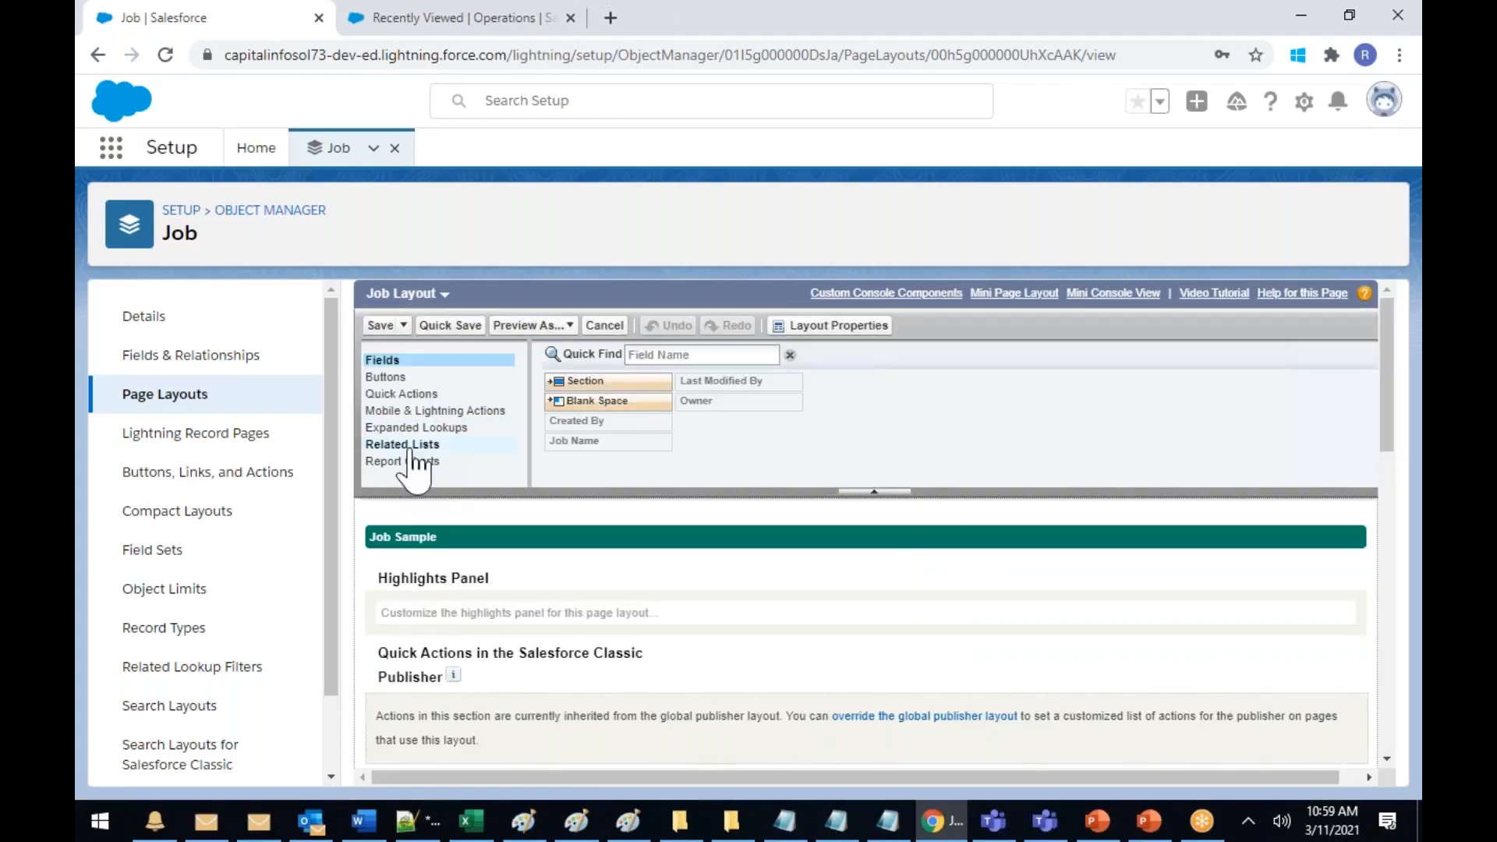
Add Applicant: Applicant Name as a column of the ApplicationS related list on the Job Layout
{"action": "left_click", "coordinate": [411, 446]}
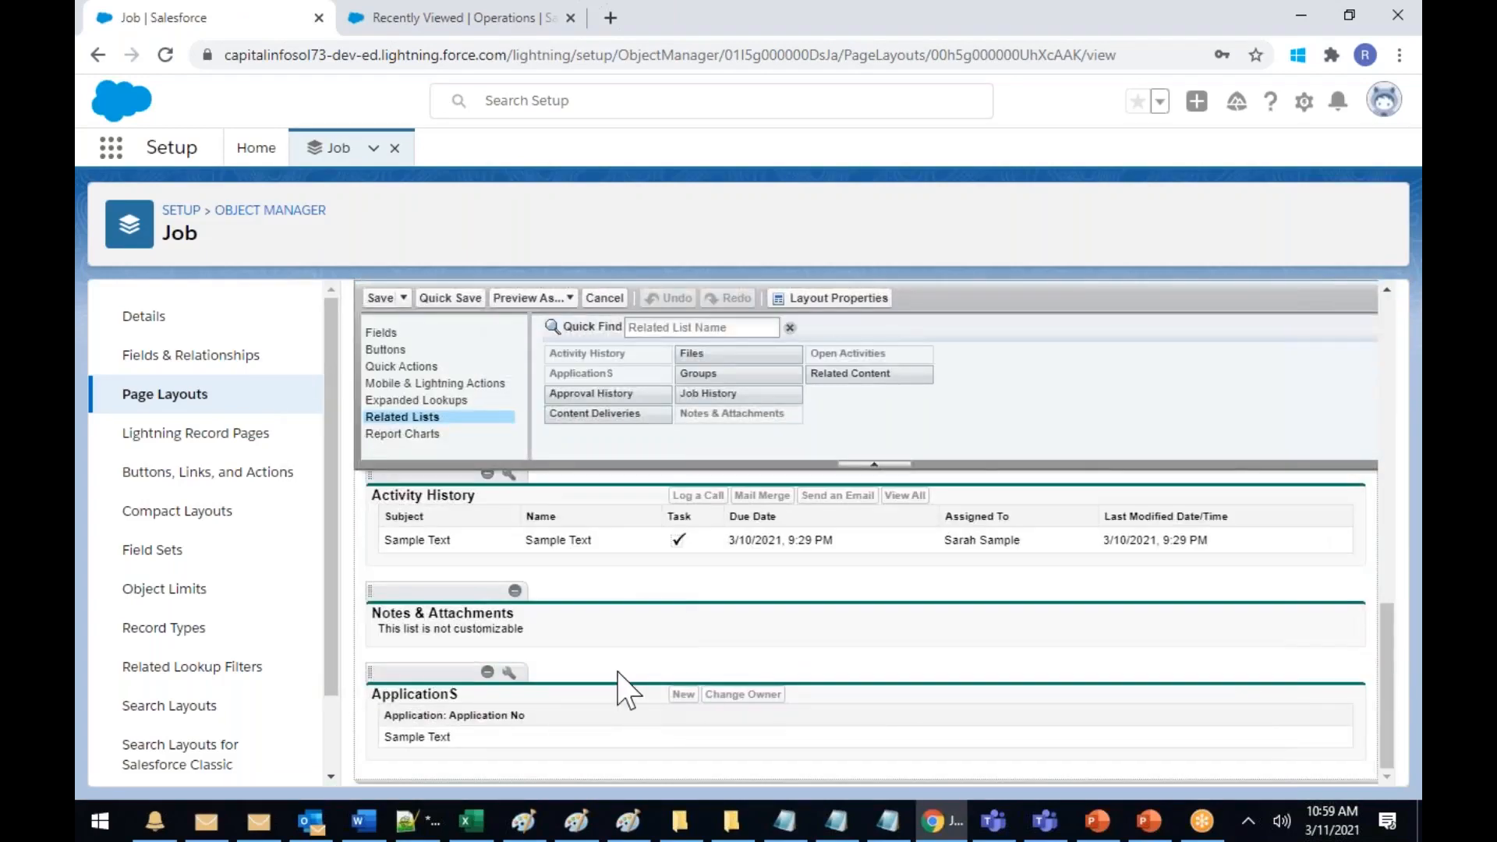
{"action": "left_click", "coordinate": [510, 672]}
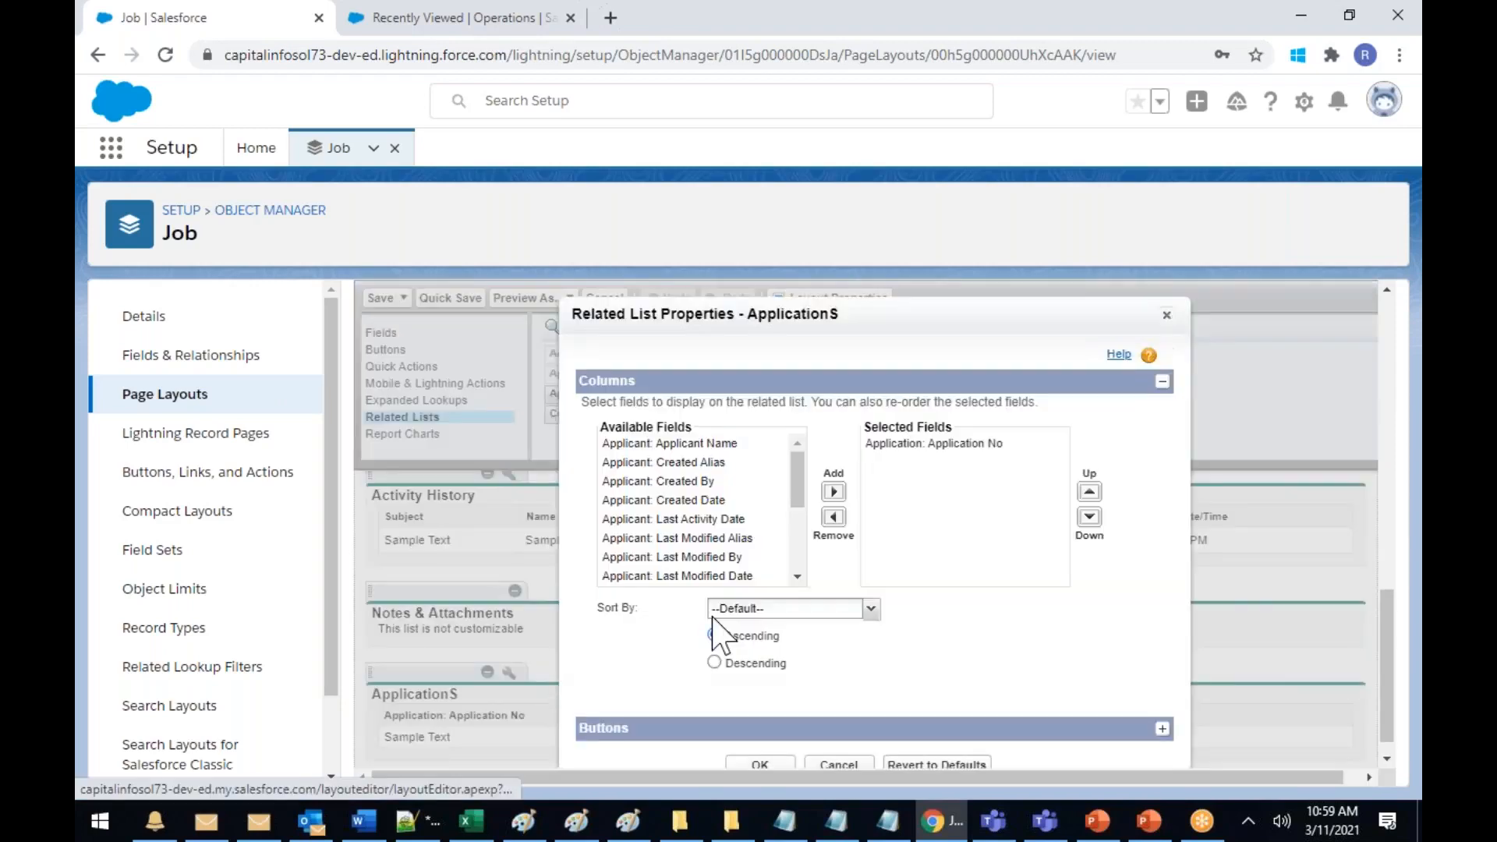
{"action": "left_click", "coordinate": [721, 443]}
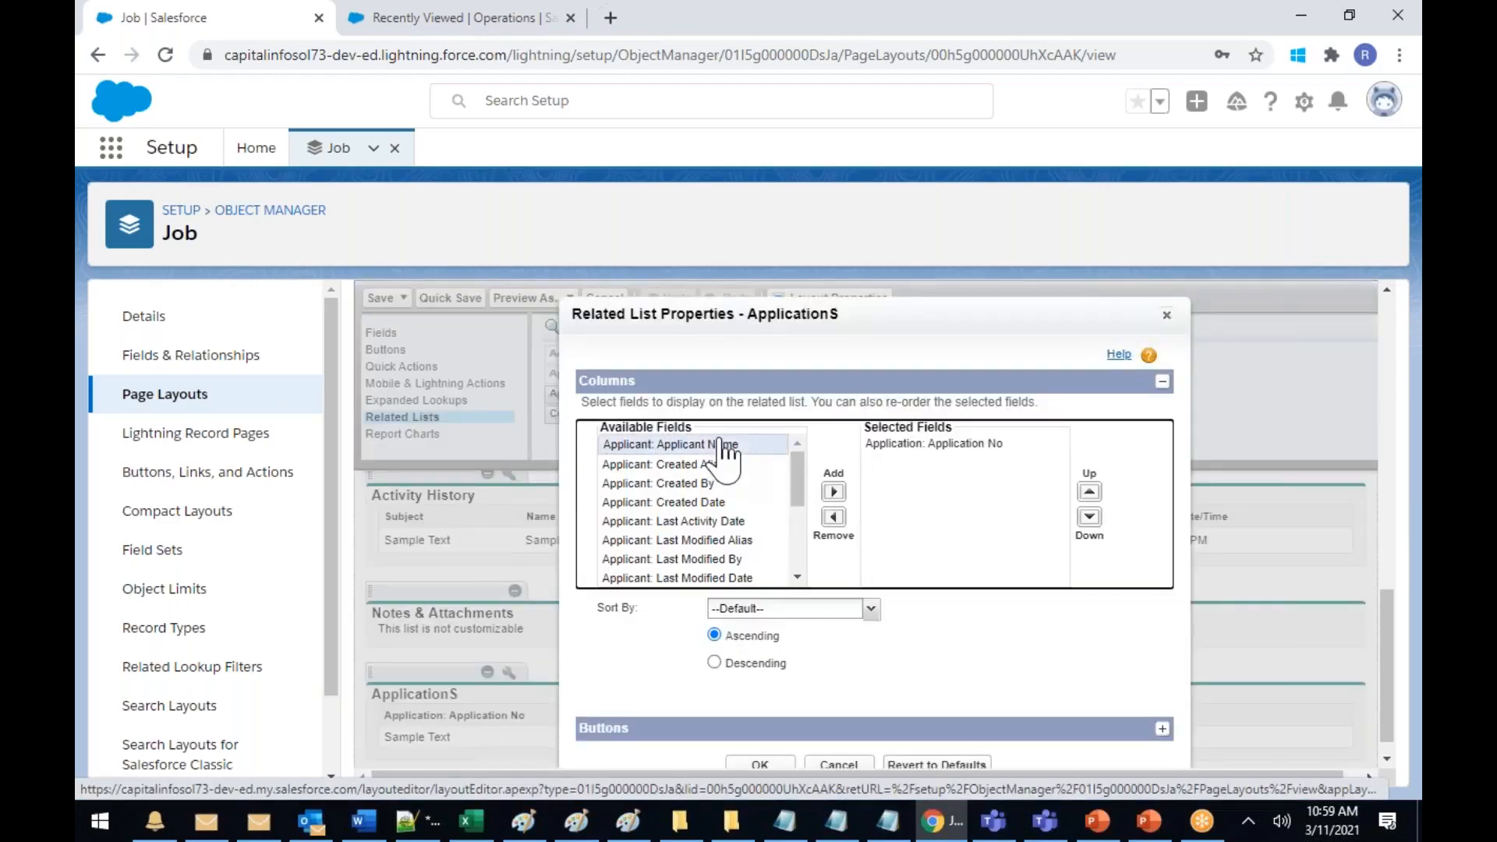
{"action": "left_click", "coordinate": [834, 491]}
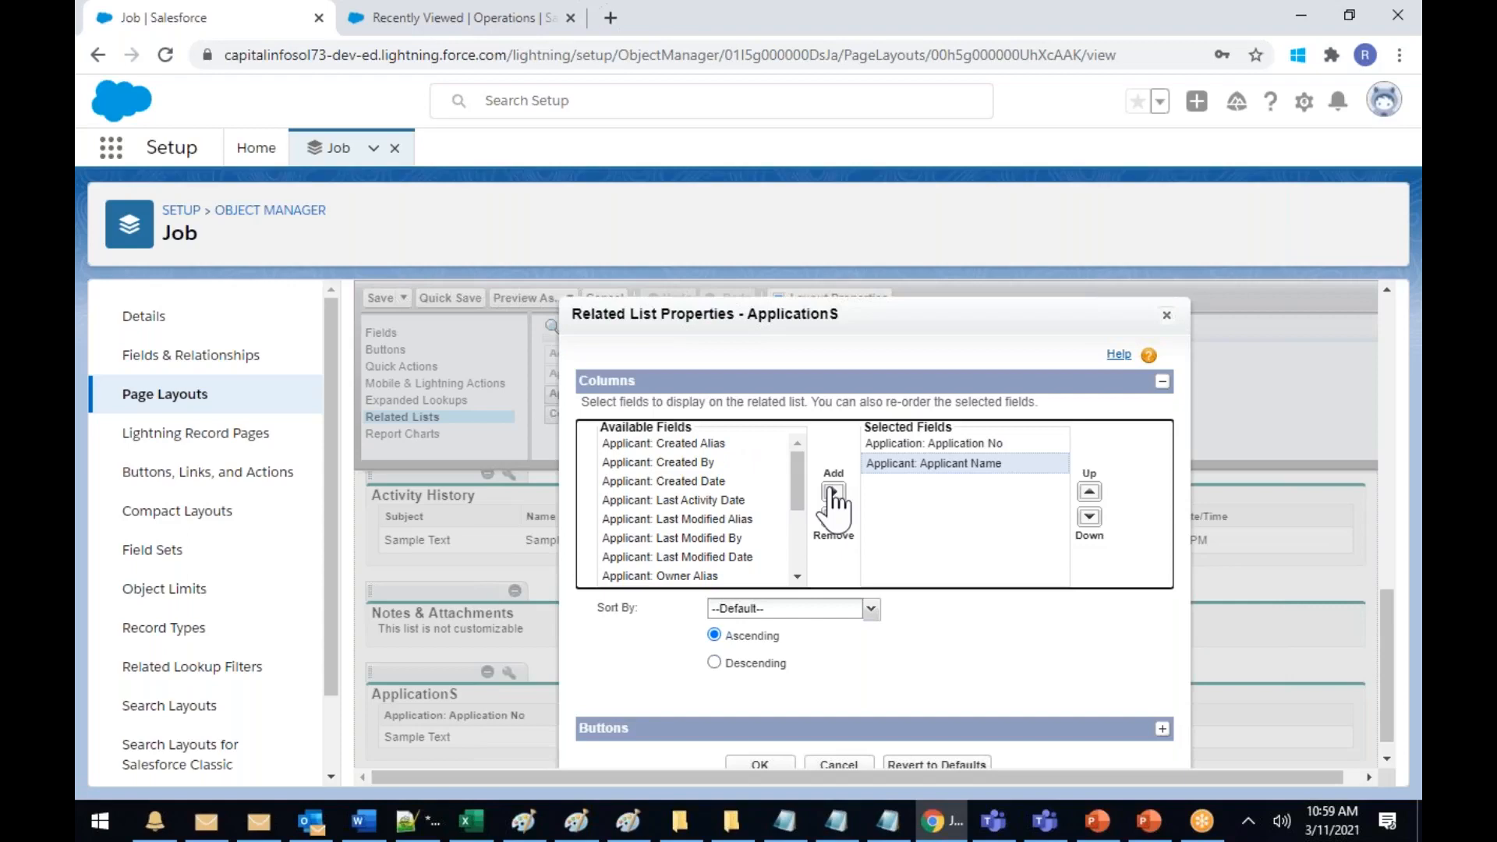
{"action": "left_click", "coordinate": [767, 764]}
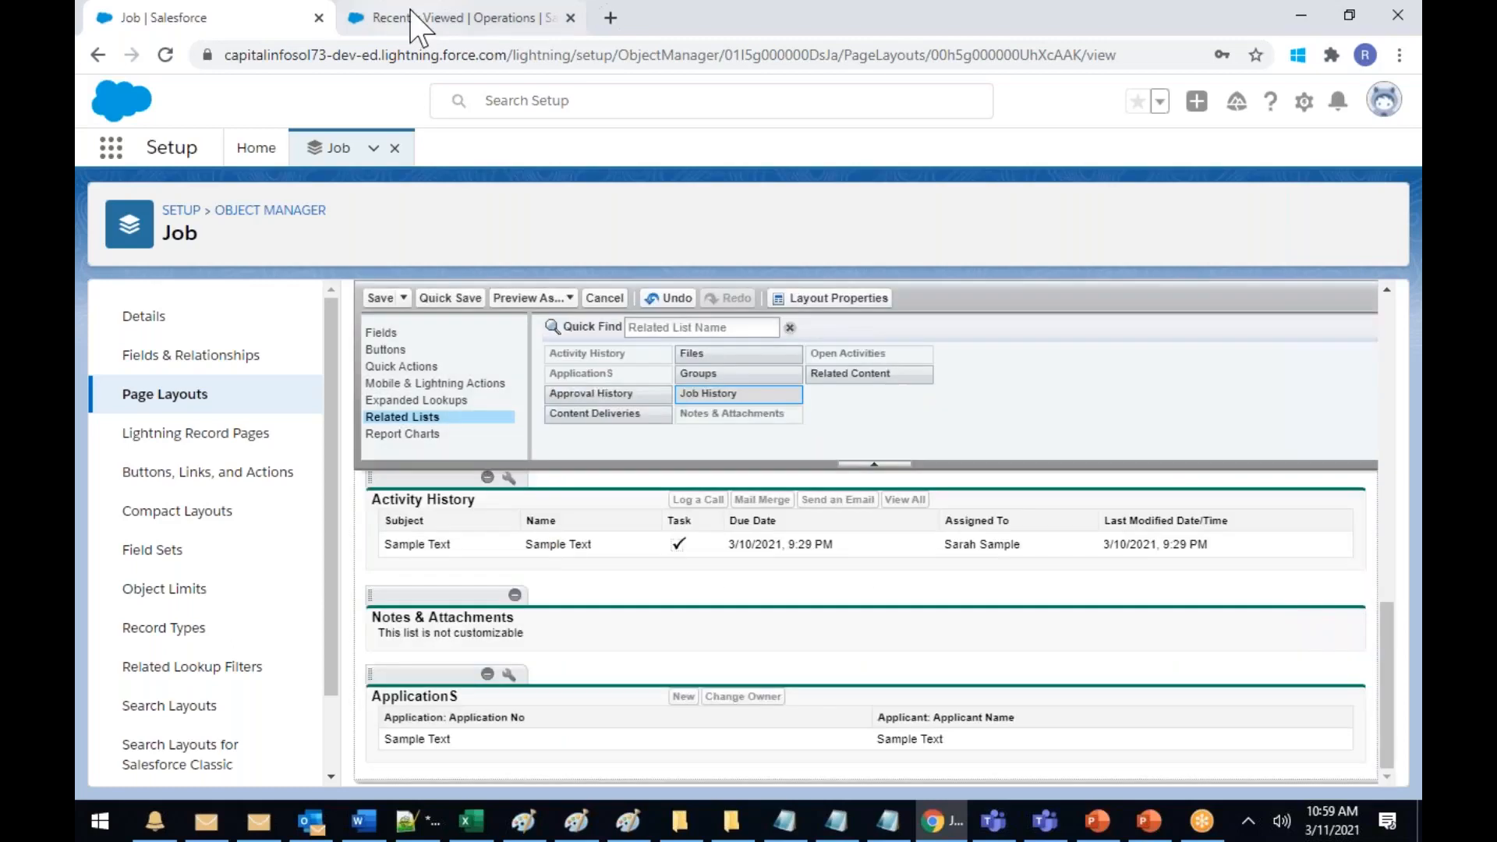
Switch to the Hospital Management app, view the first listed applicant's related records, and reload the page
{"action": "left_click", "coordinate": [407, 17]}
{"action": "left_click", "coordinate": [770, 152]}
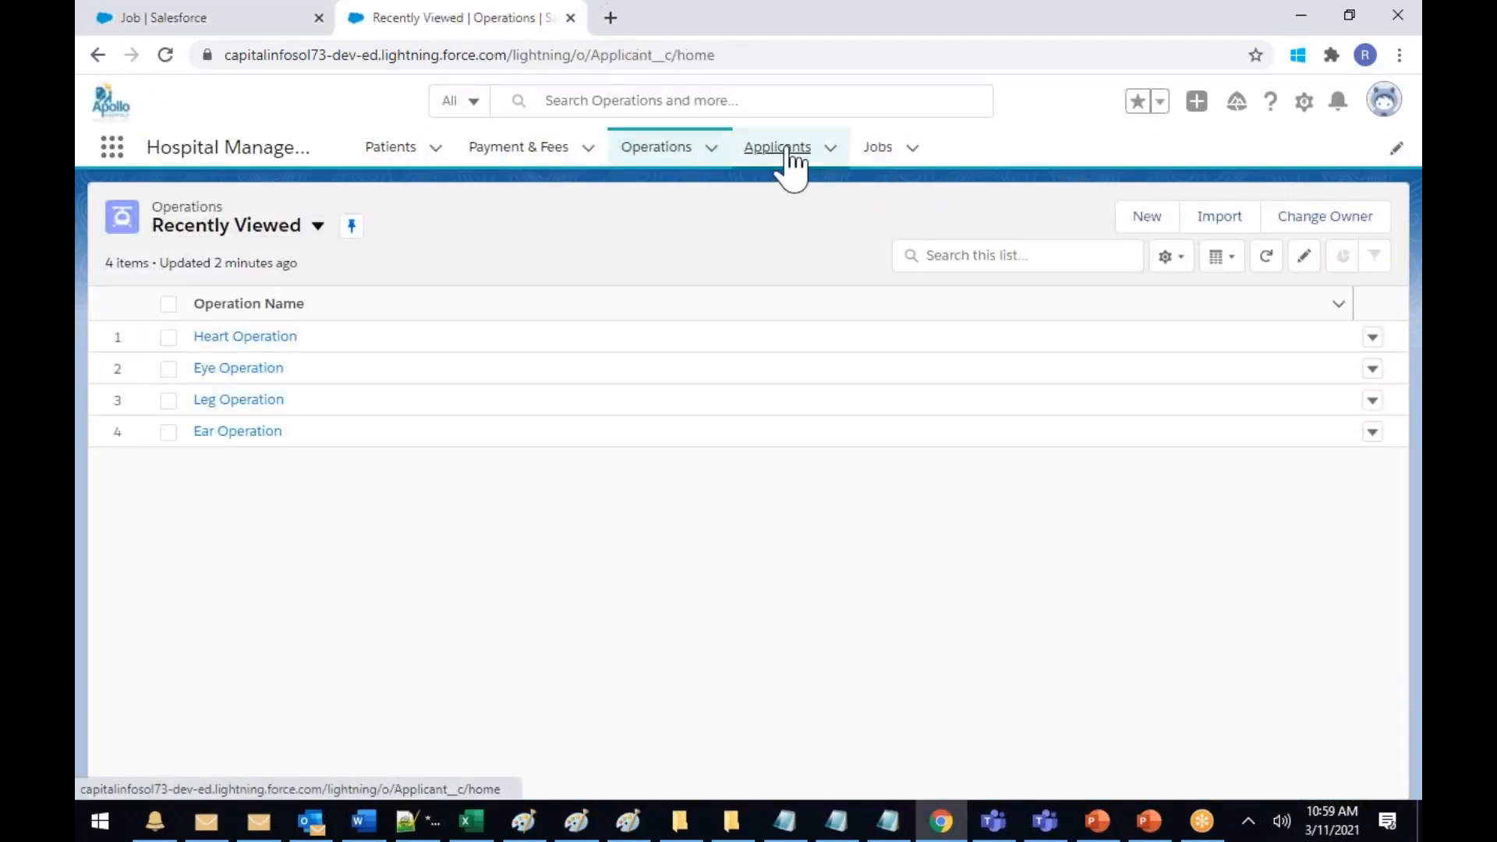
{"action": "left_click", "coordinate": [209, 338]}
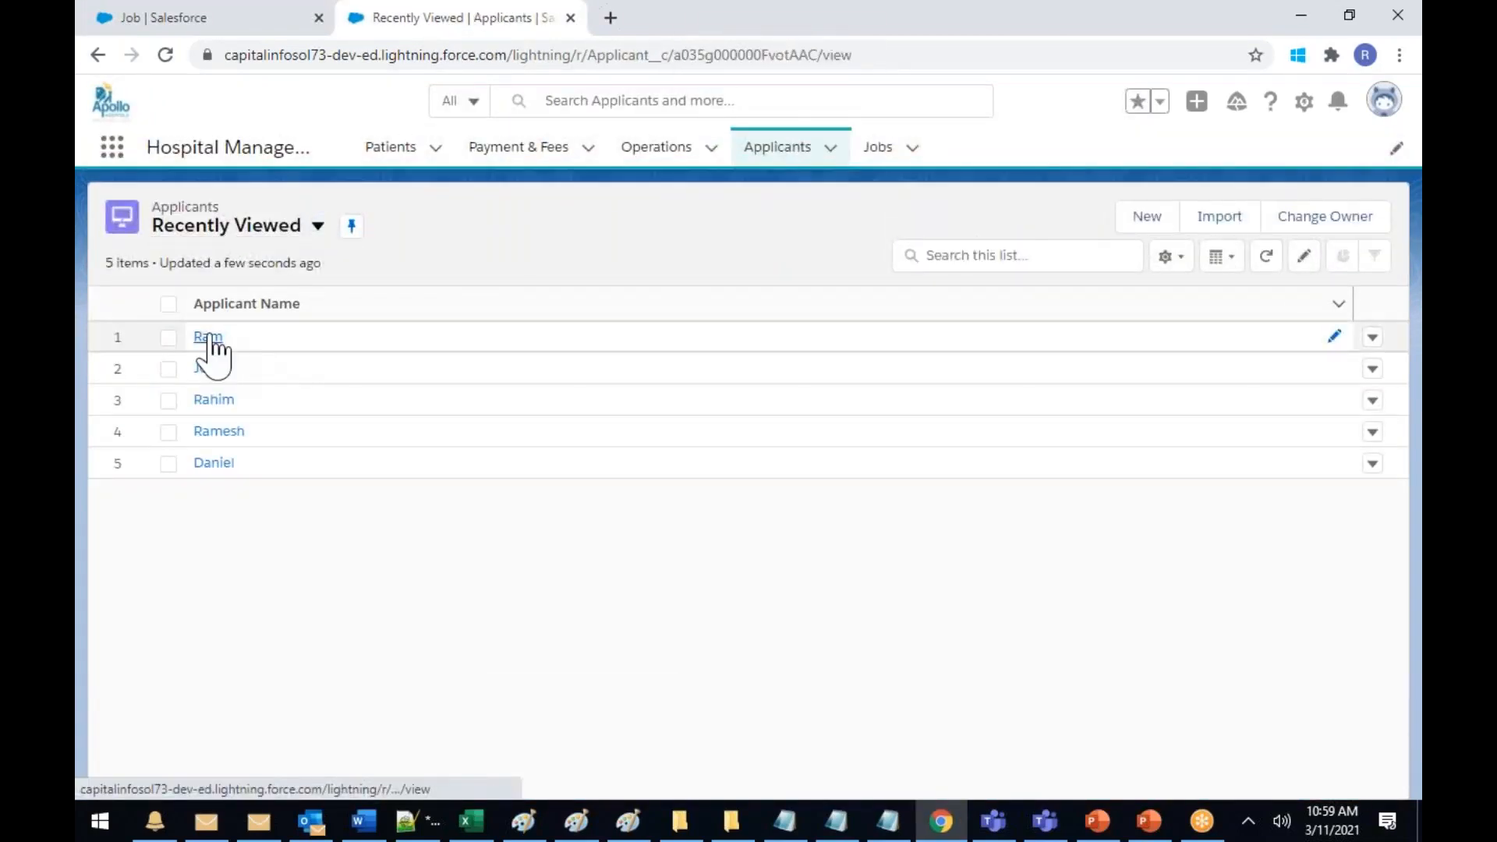
{"action": "left_click", "coordinate": [150, 306]}
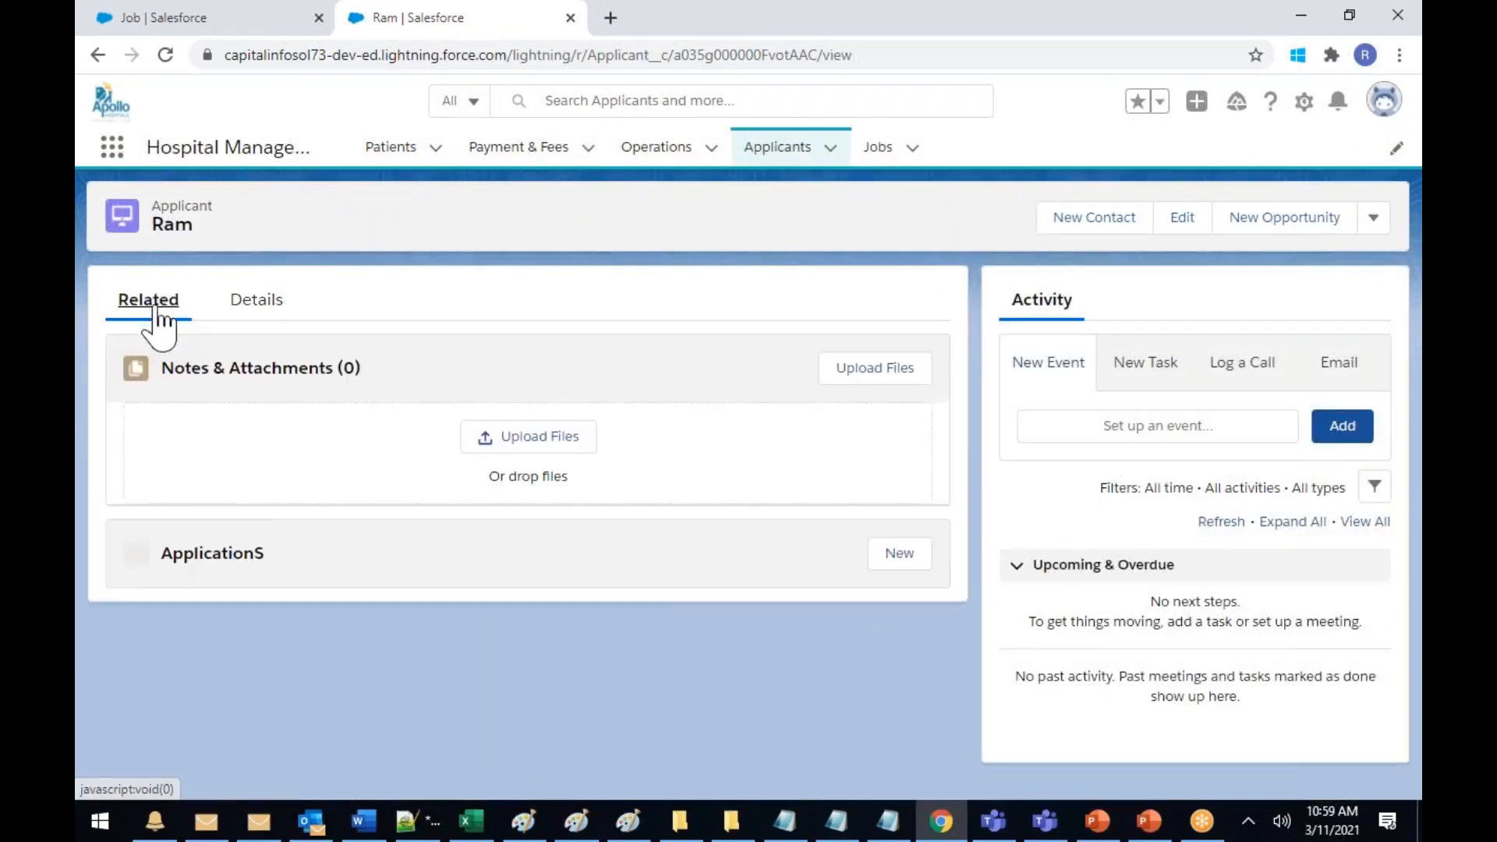
{"action": "left_click", "coordinate": [165, 55]}
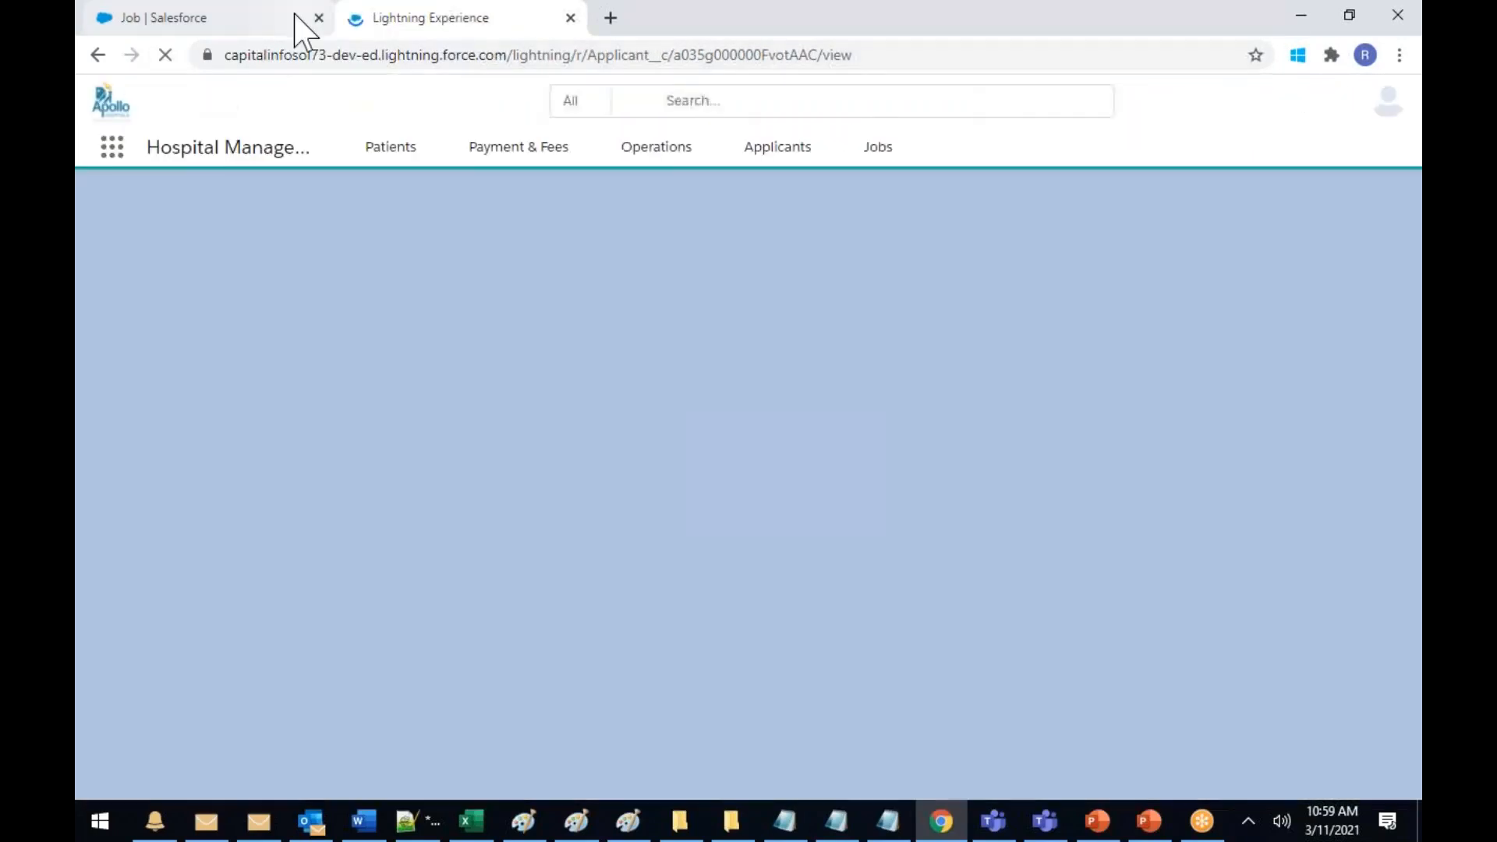
Save the Job Layout and recheck the ApplicationS related list on the reloaded applicant record
{"action": "left_click", "coordinate": [248, 20]}
{"action": "left_click", "coordinate": [379, 298]}
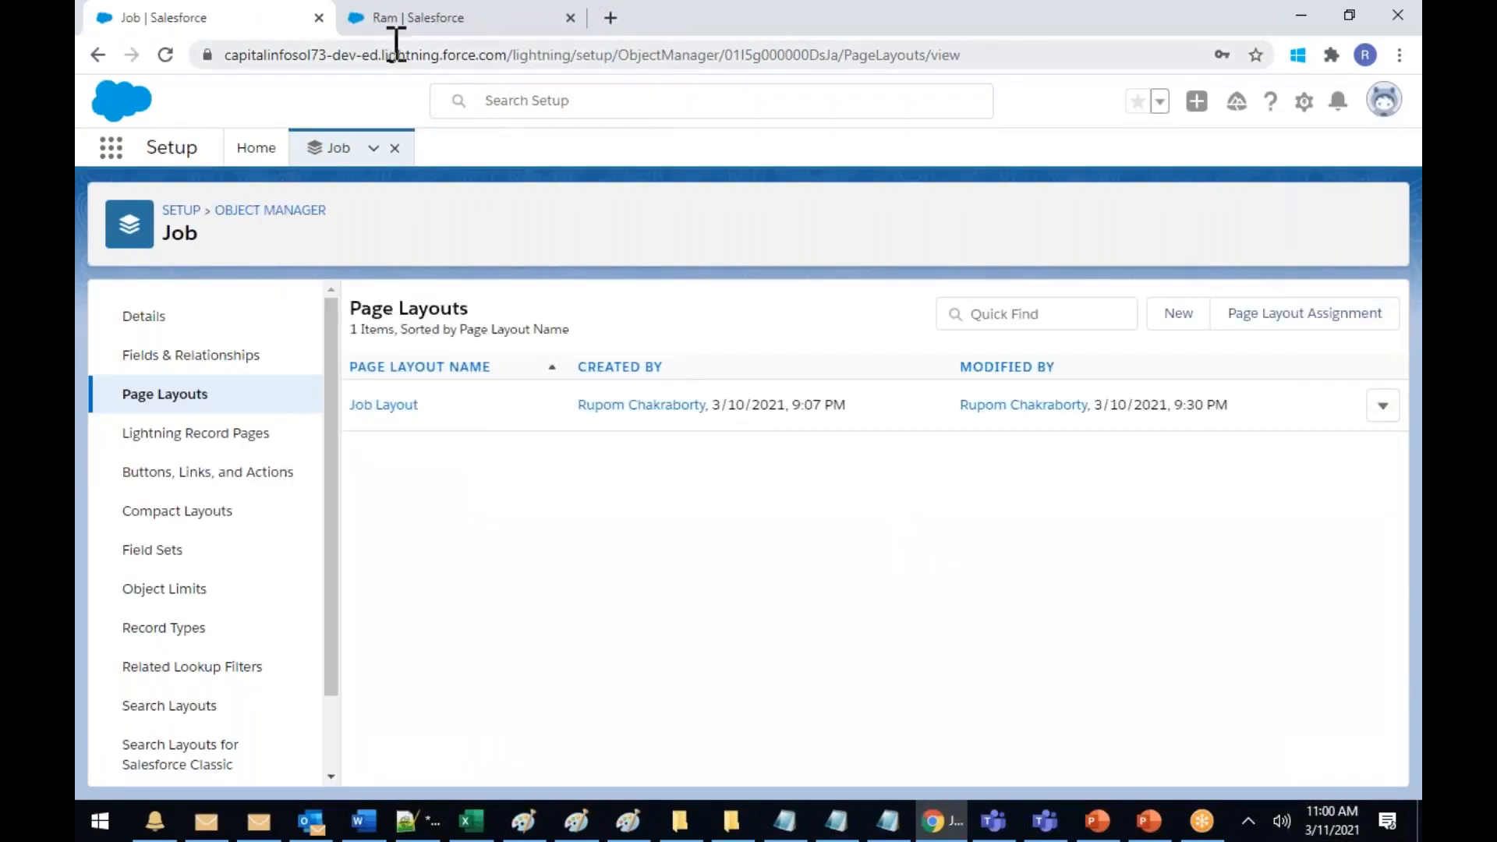
{"action": "left_click", "coordinate": [404, 19]}
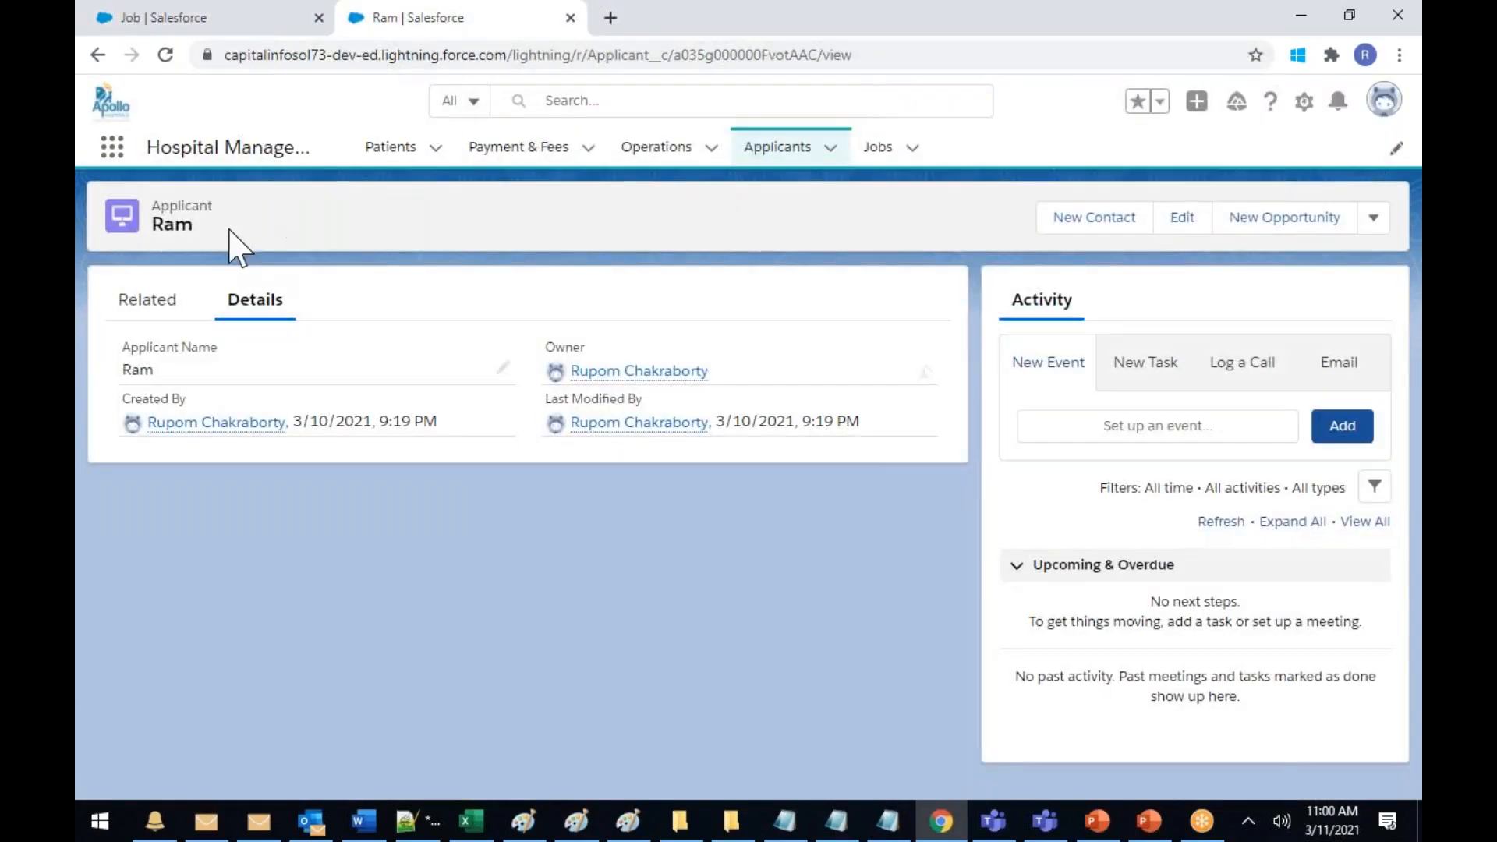
{"action": "left_click", "coordinate": [148, 302]}
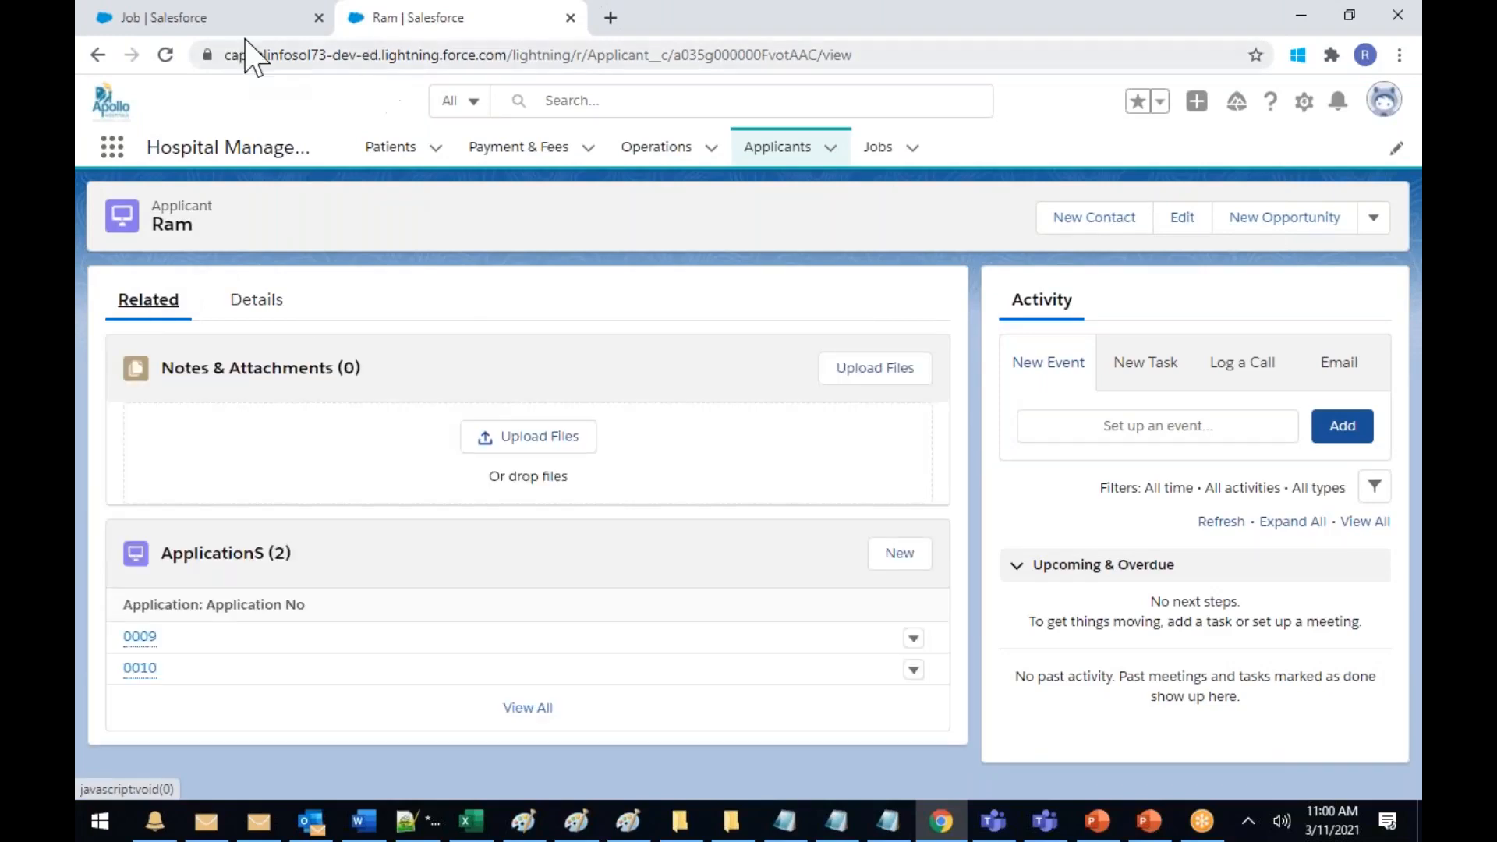
{"action": "left_click", "coordinate": [165, 54]}
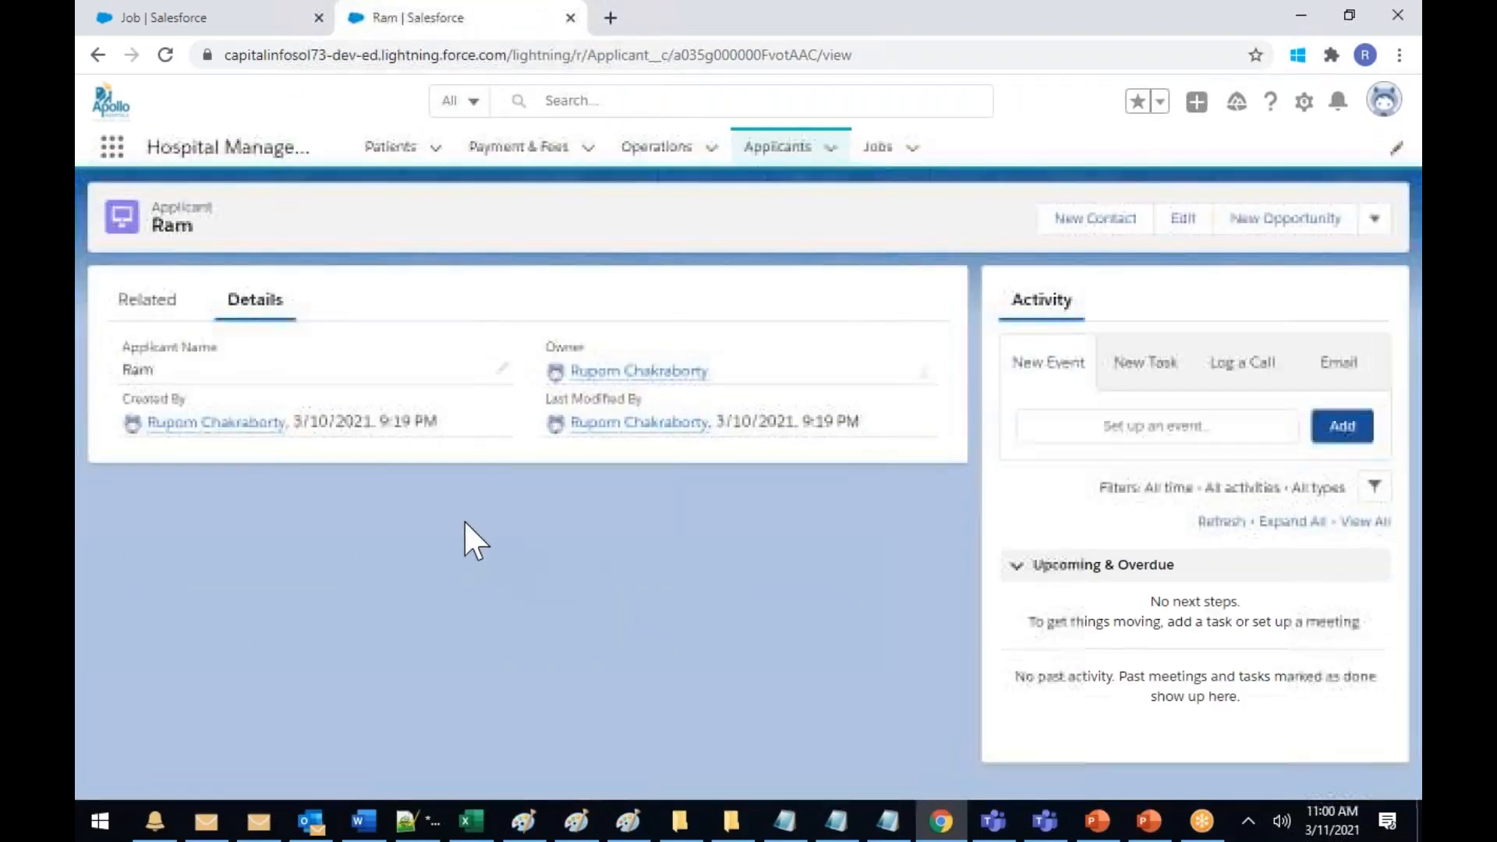
{"action": "left_click", "coordinate": [148, 300]}
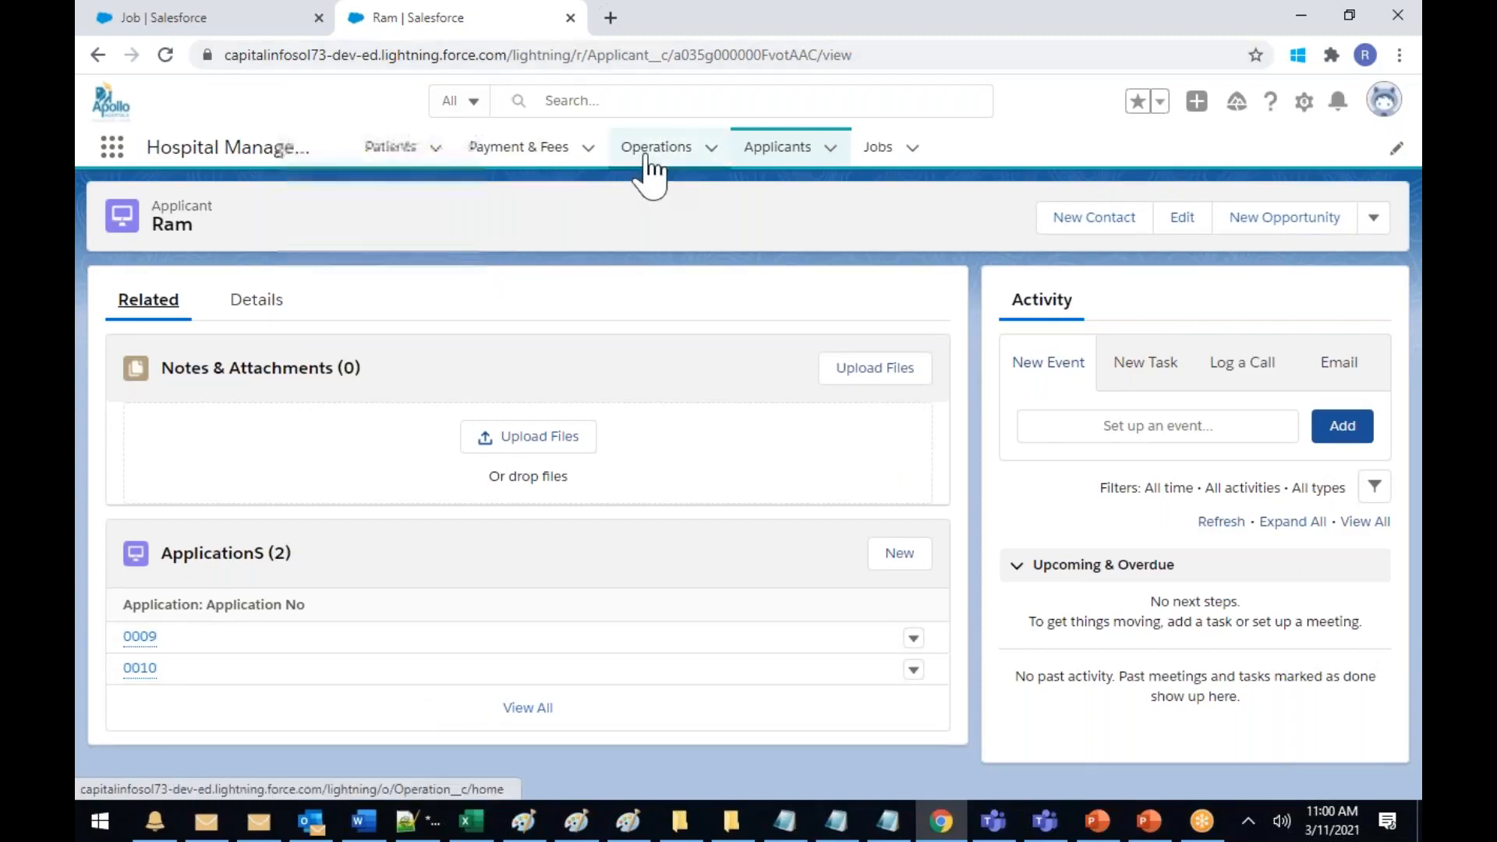
Open the Hospital Supervisor job and view its related lists
{"action": "left_click", "coordinate": [878, 147]}
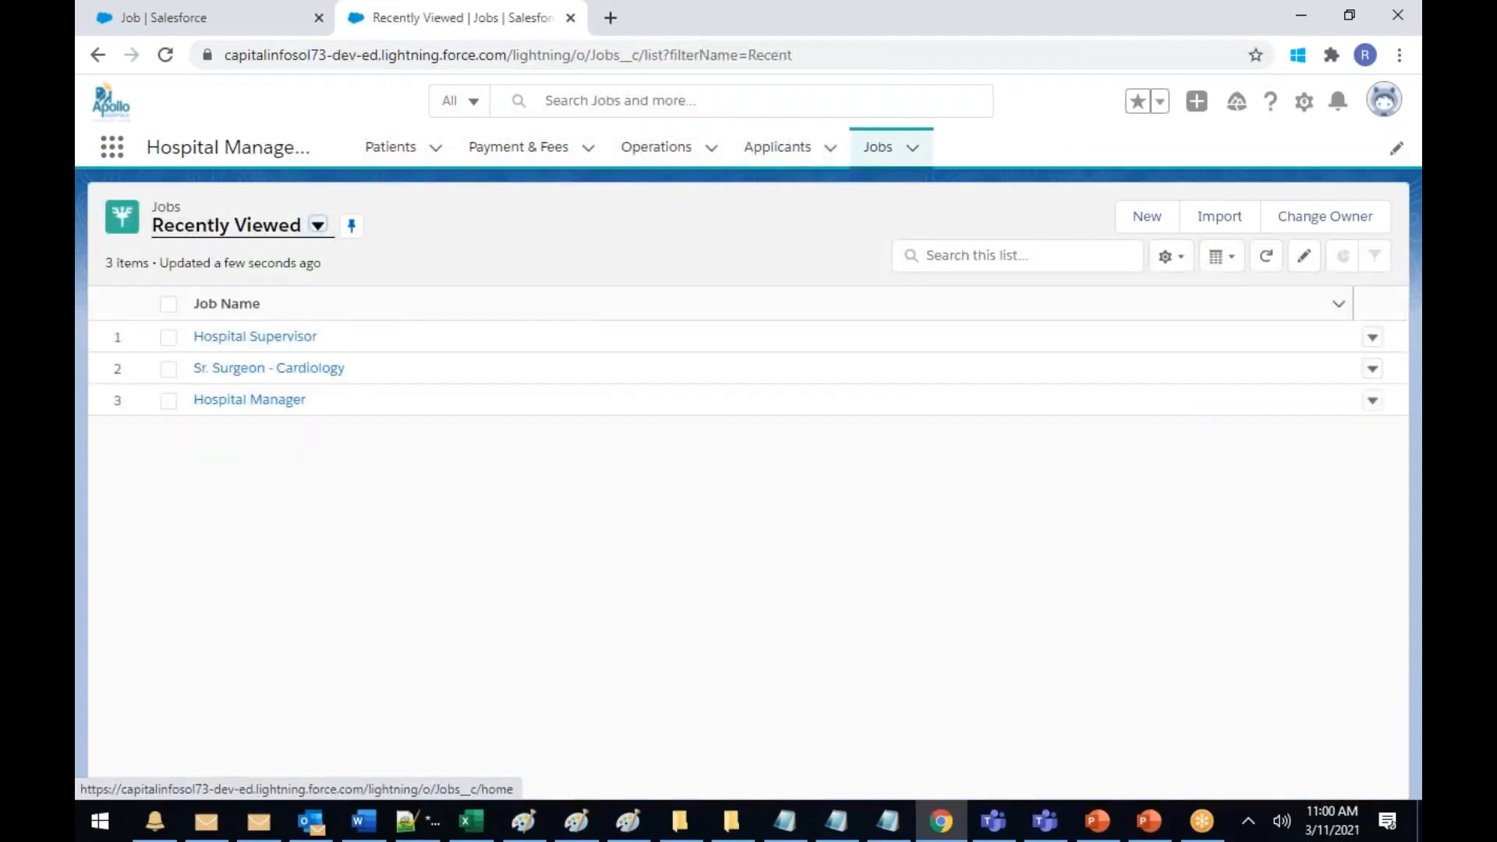
{"action": "left_click", "coordinate": [231, 337]}
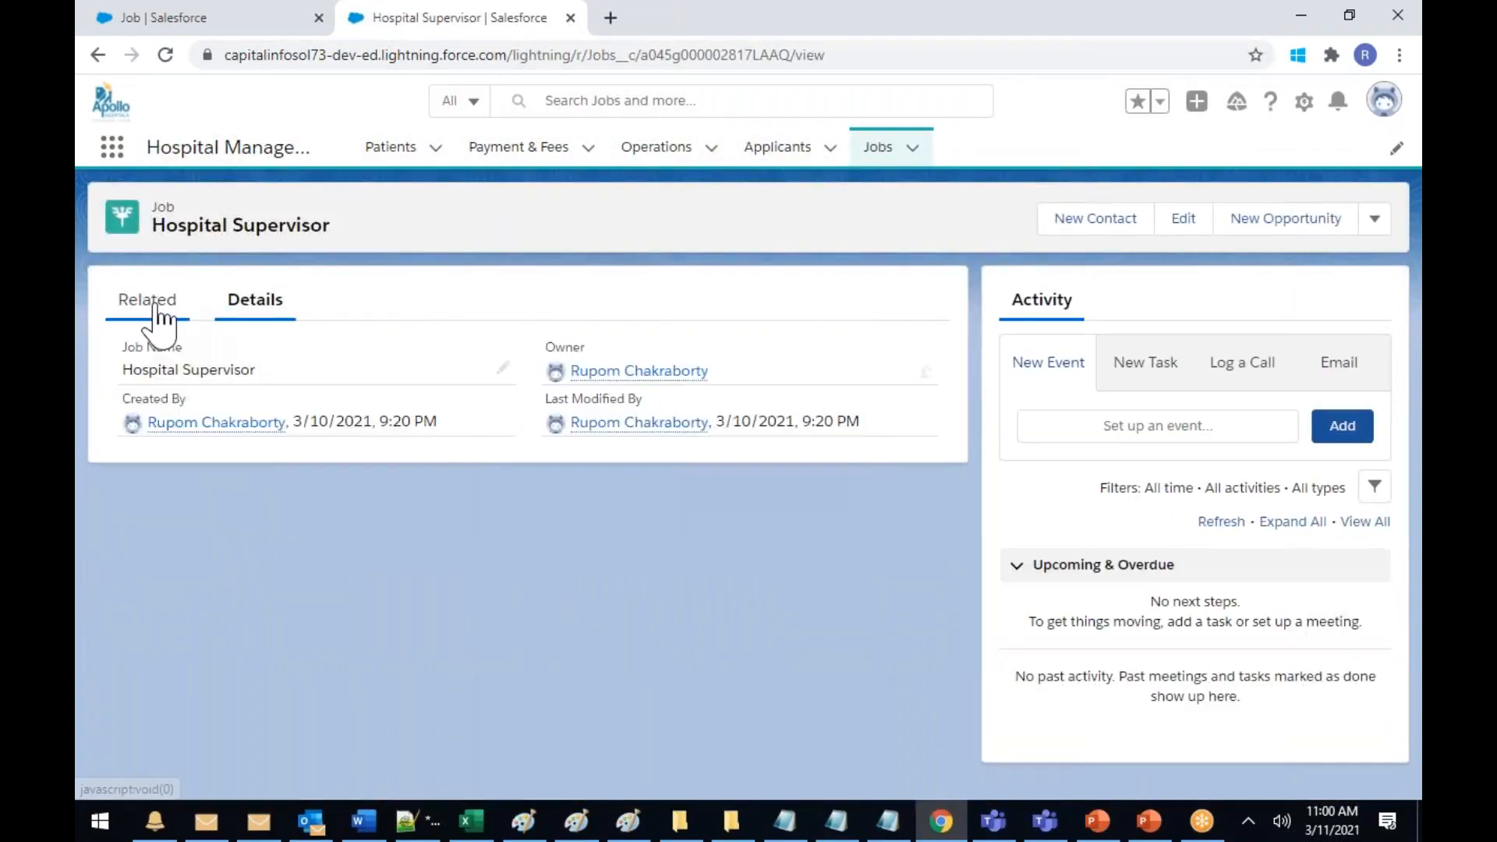
{"action": "left_click", "coordinate": [158, 310]}
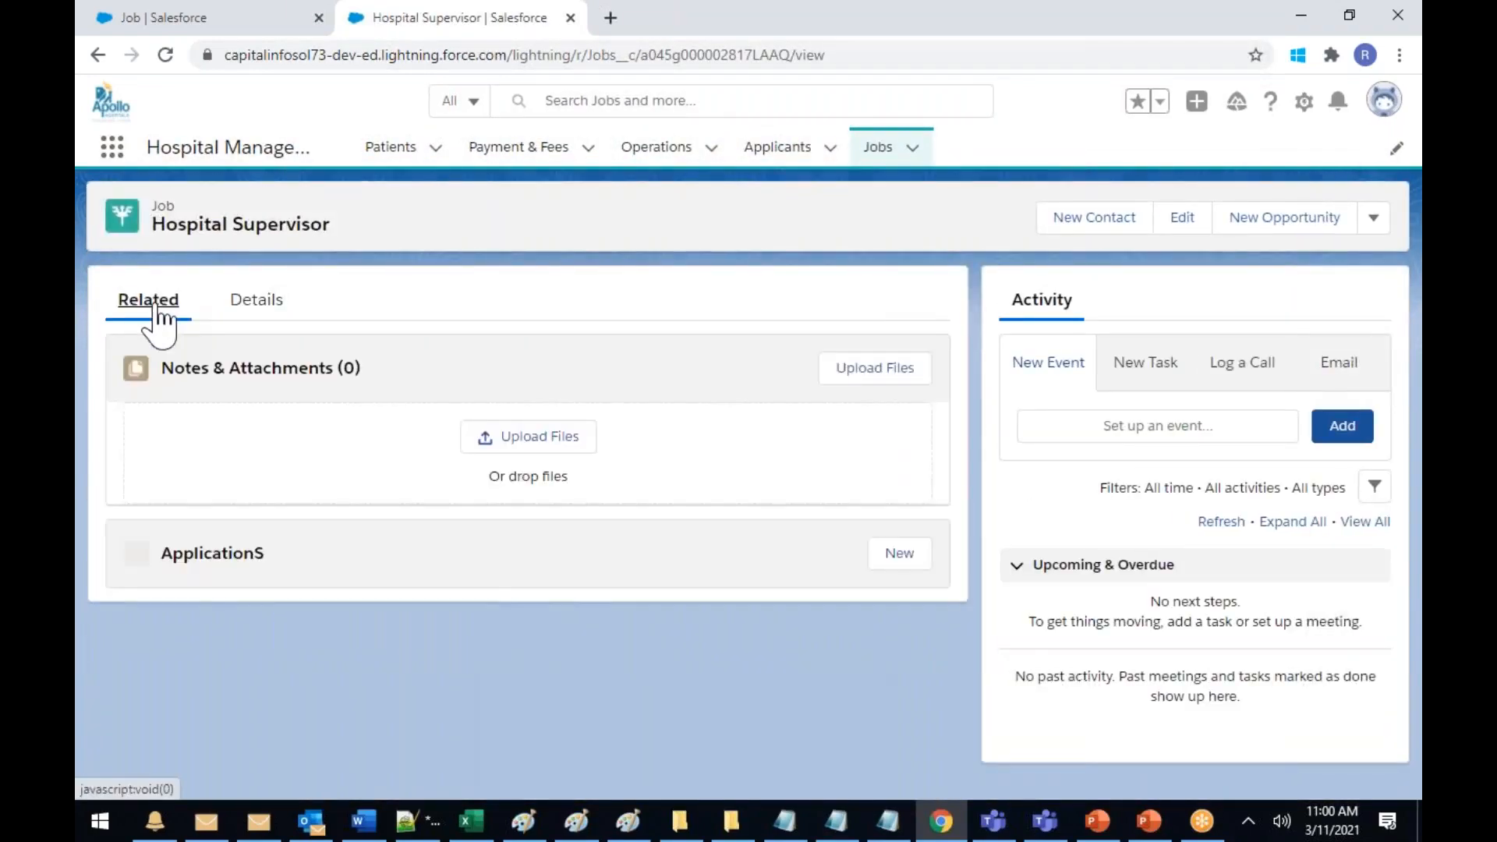
Review the Hospital Supervisor job's ApplicationS list, and view the related lists of the Sr. Surgeon - Cardiology job
{"action": "scroll", "coordinate": [538, 597], "scroll_direction": "down", "scroll_amount": 1}
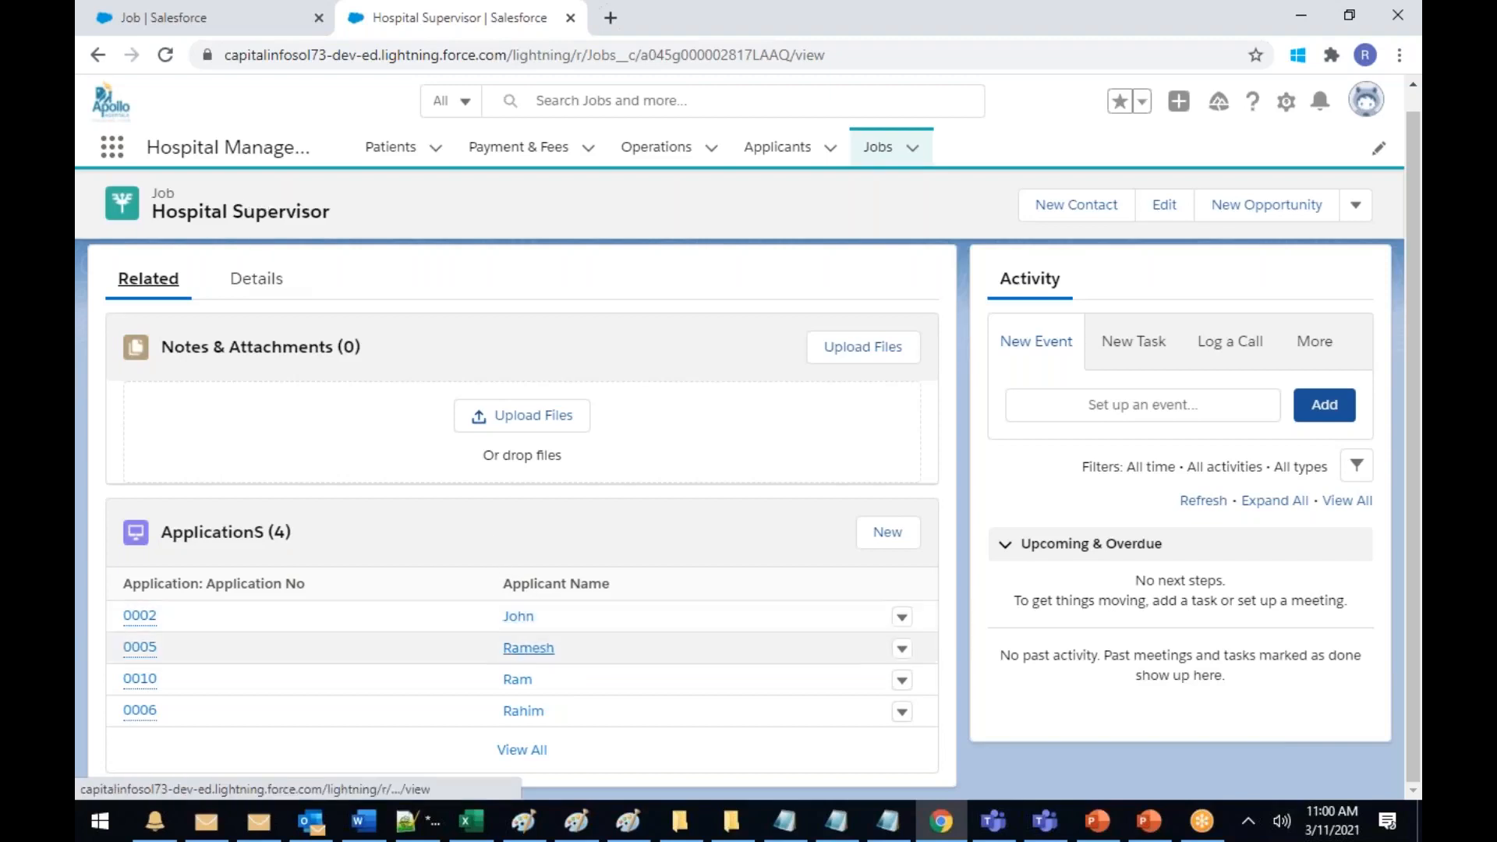
{"action": "left_click", "coordinate": [864, 160]}
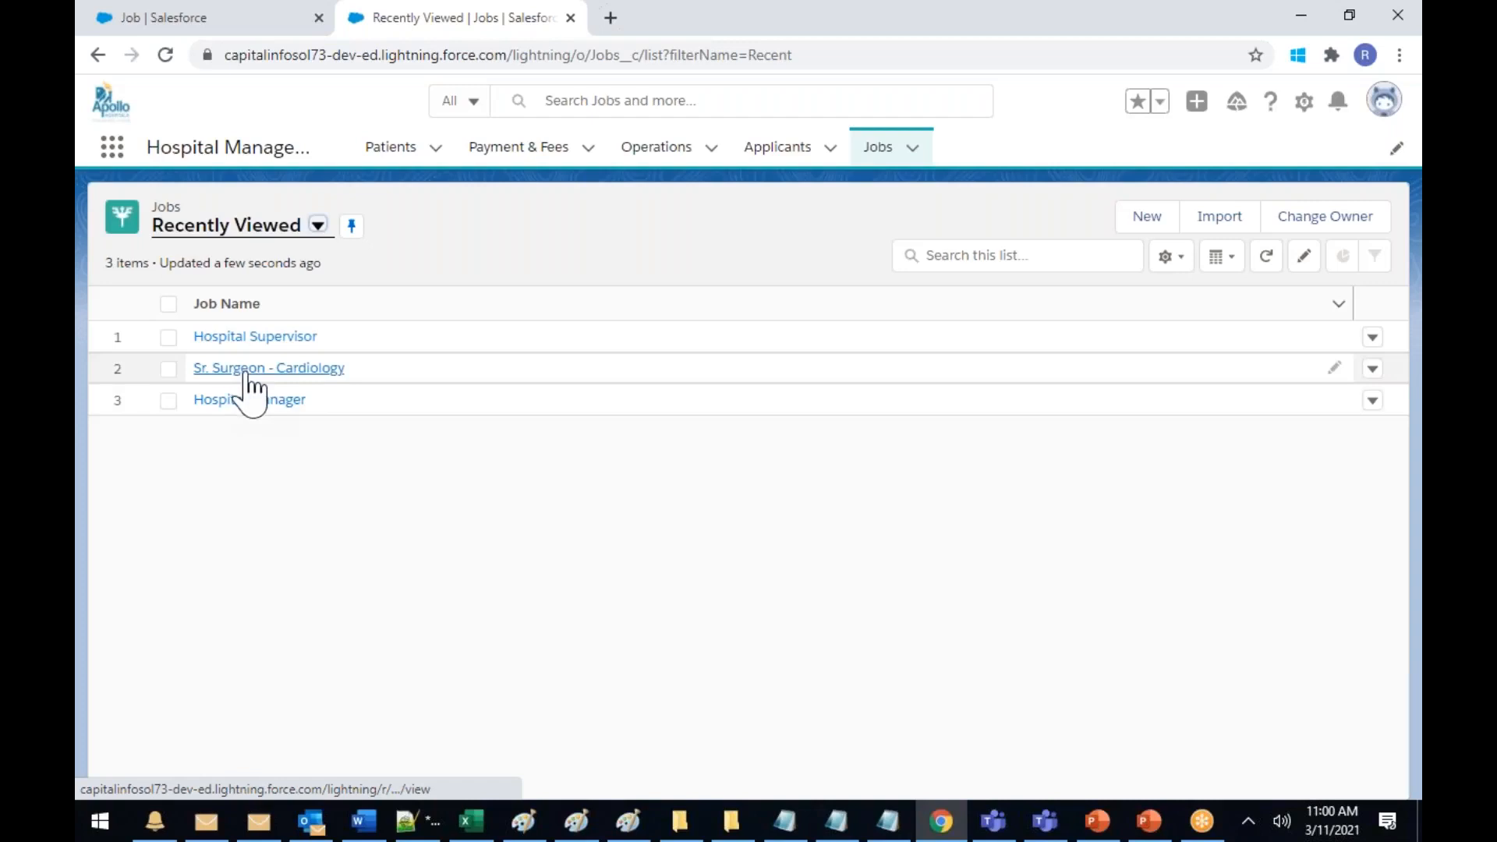
{"action": "left_click", "coordinate": [249, 369]}
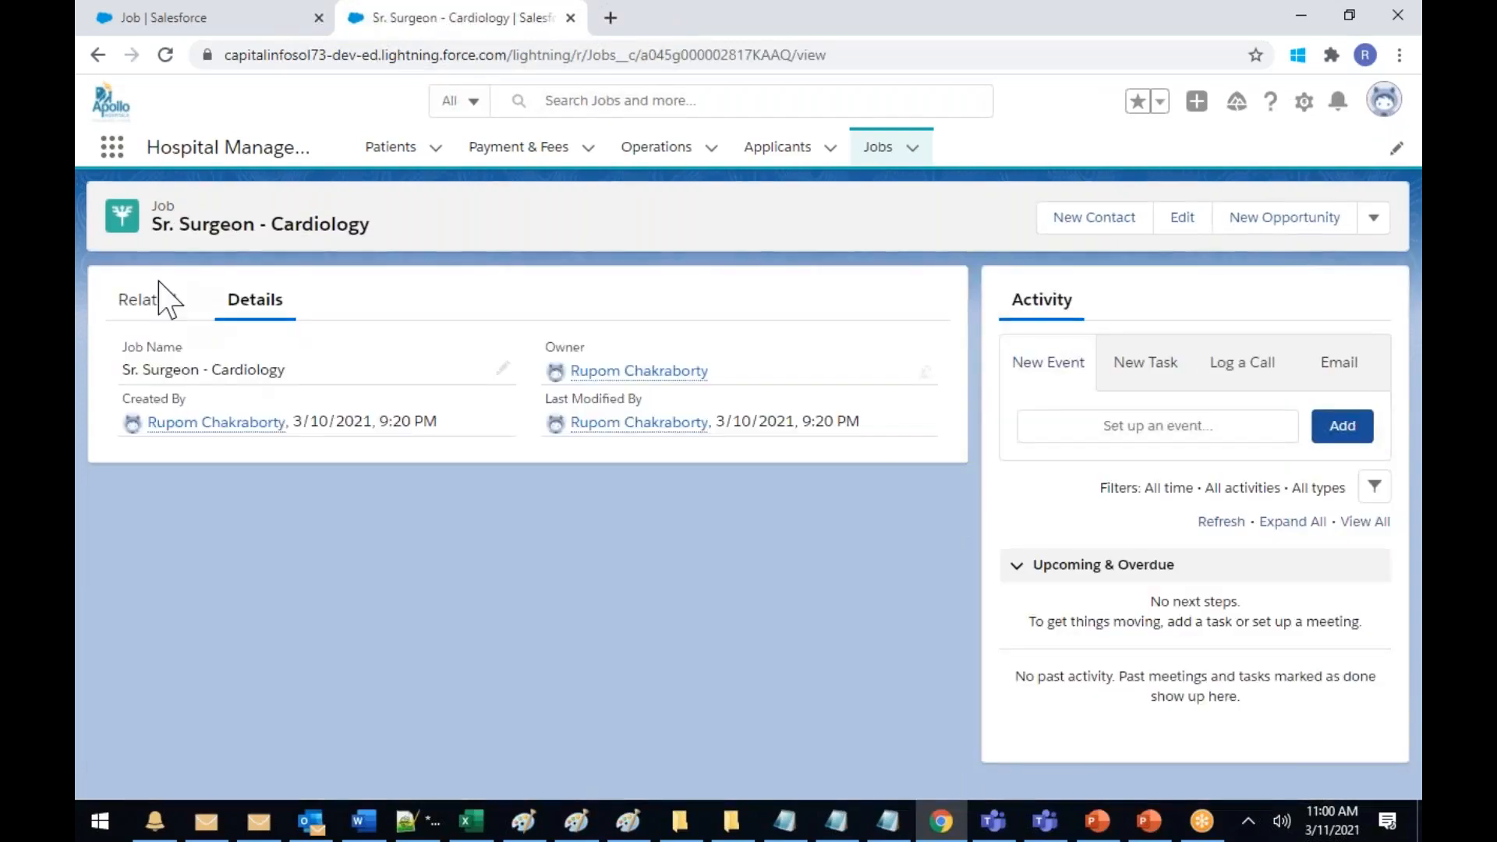
{"action": "left_click", "coordinate": [144, 306]}
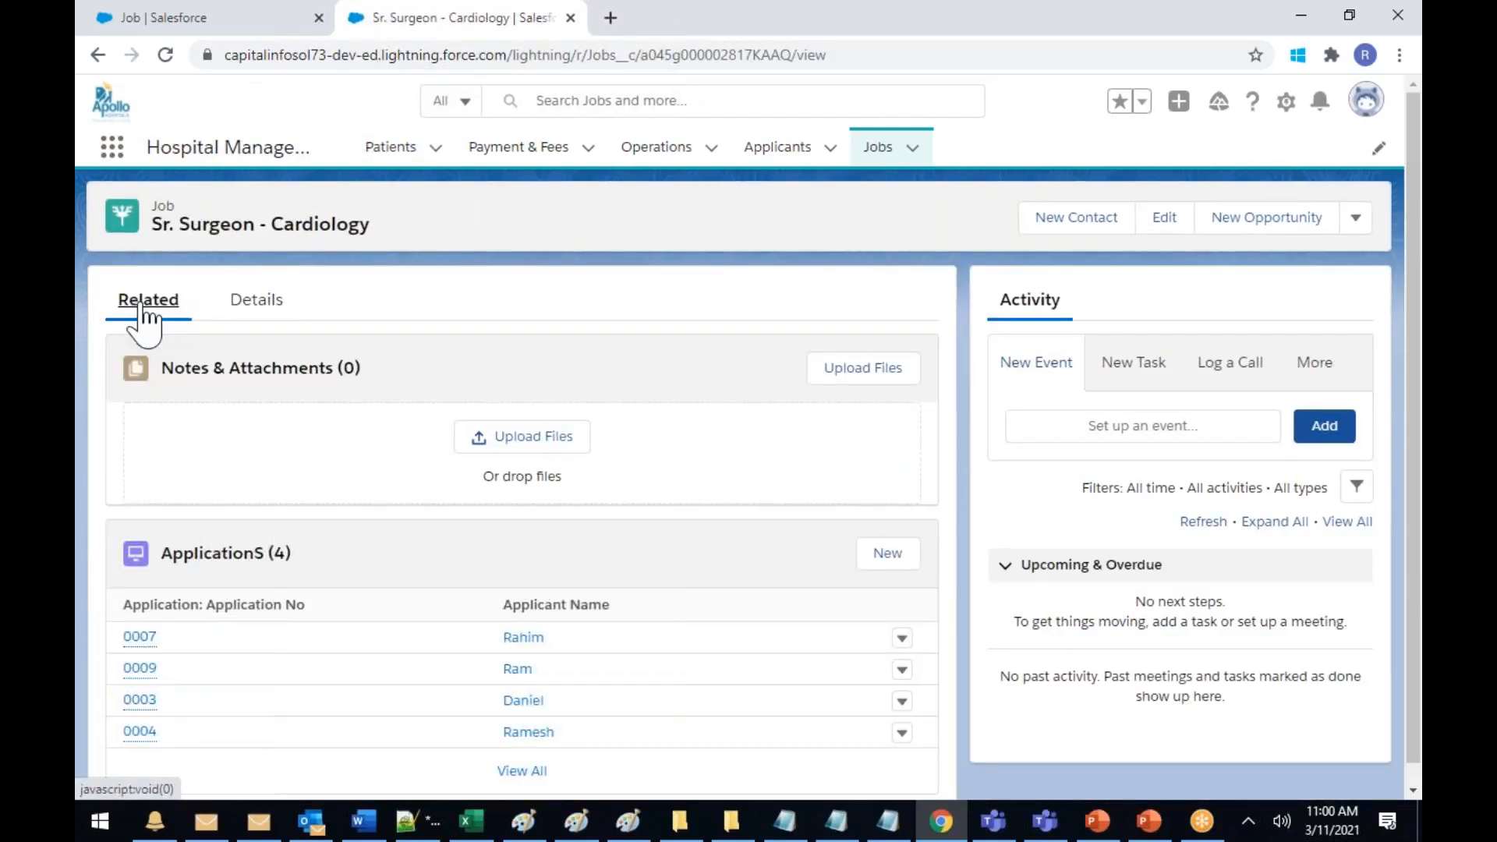
Open the Hospital Manager job from the Jobs list and view its related ApplicationS records
{"action": "left_click", "coordinate": [881, 160]}
{"action": "left_click", "coordinate": [242, 402]}
{"action": "left_click", "coordinate": [148, 302]}
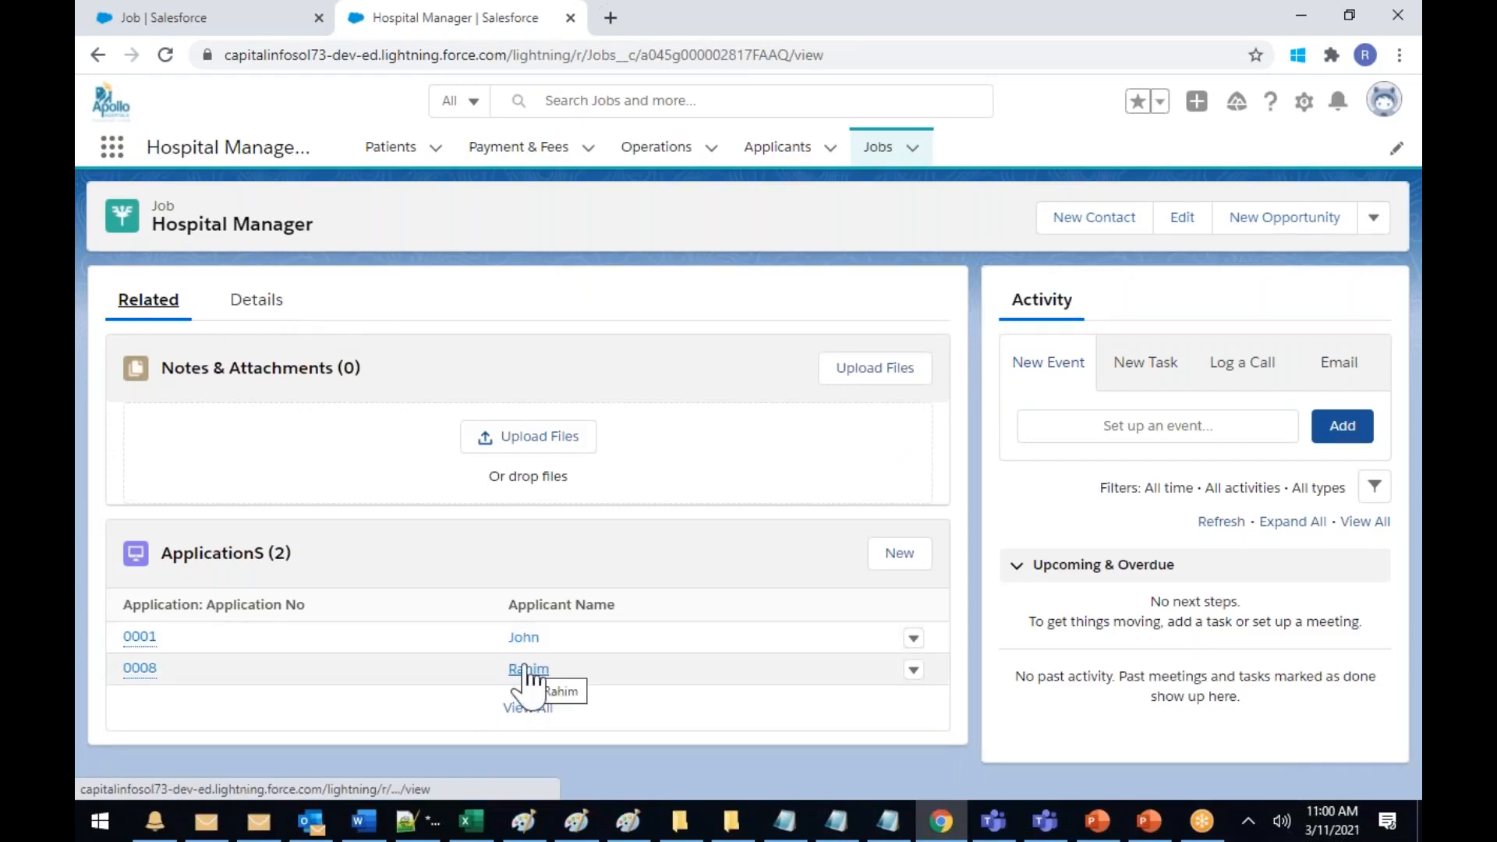
Open the third listed applicant and view the ApplicationS related list on that record
{"action": "left_click", "coordinate": [777, 148]}
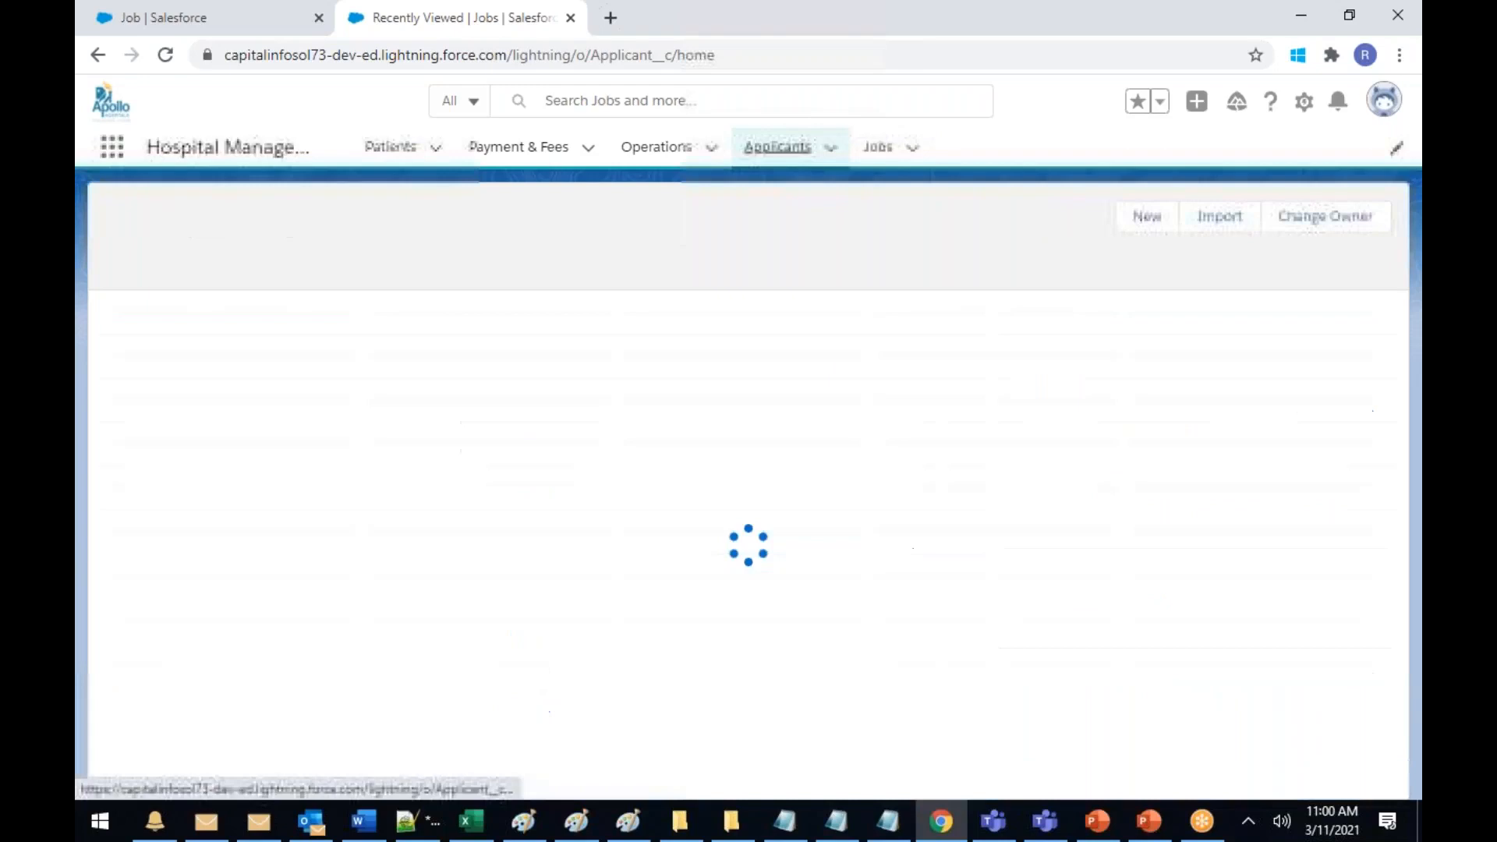
{"action": "left_click", "coordinate": [212, 399]}
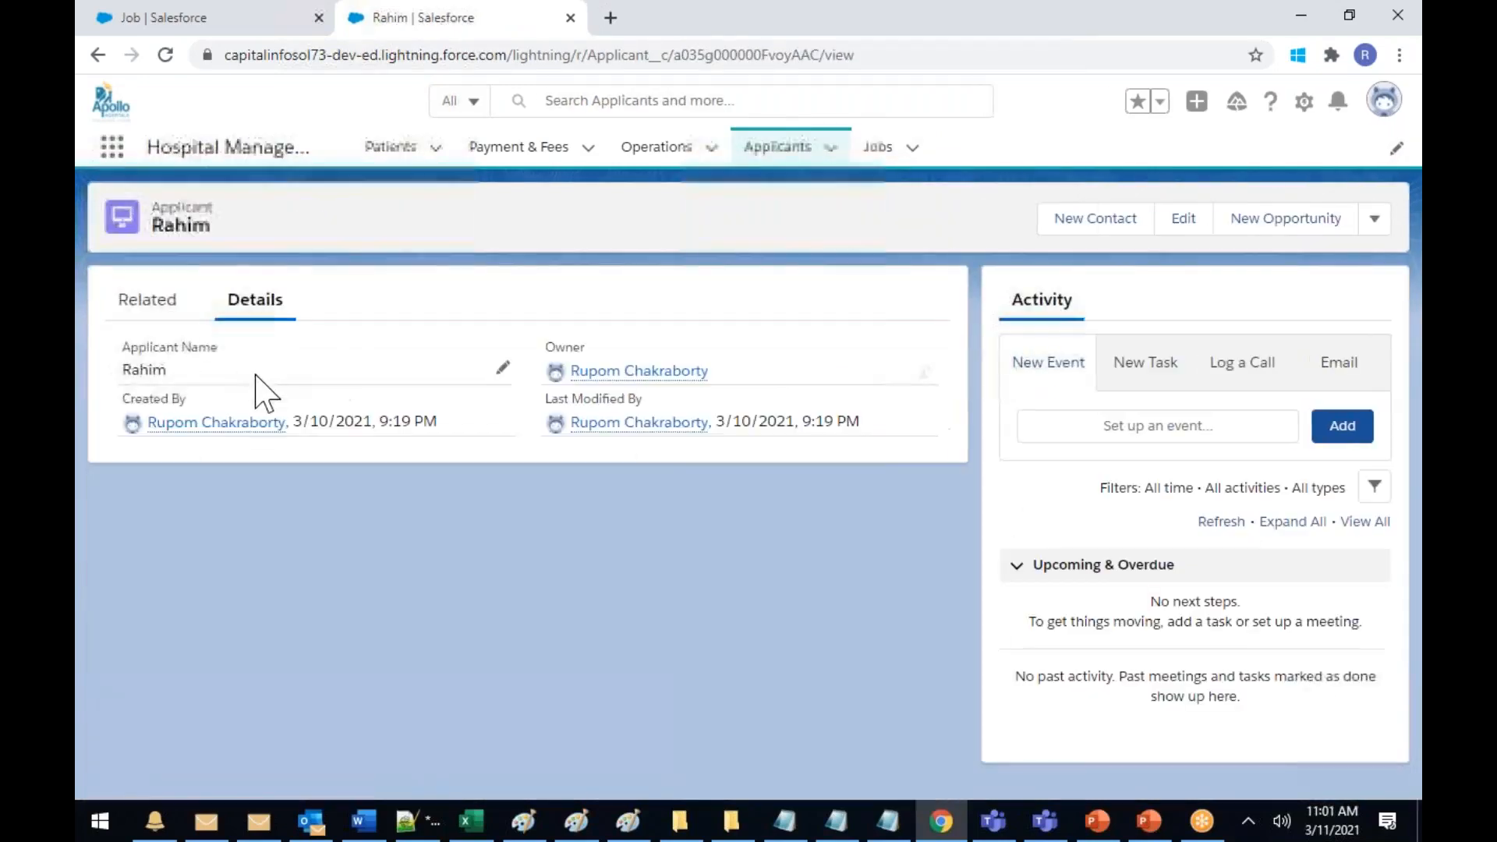
{"action": "left_click", "coordinate": [150, 306]}
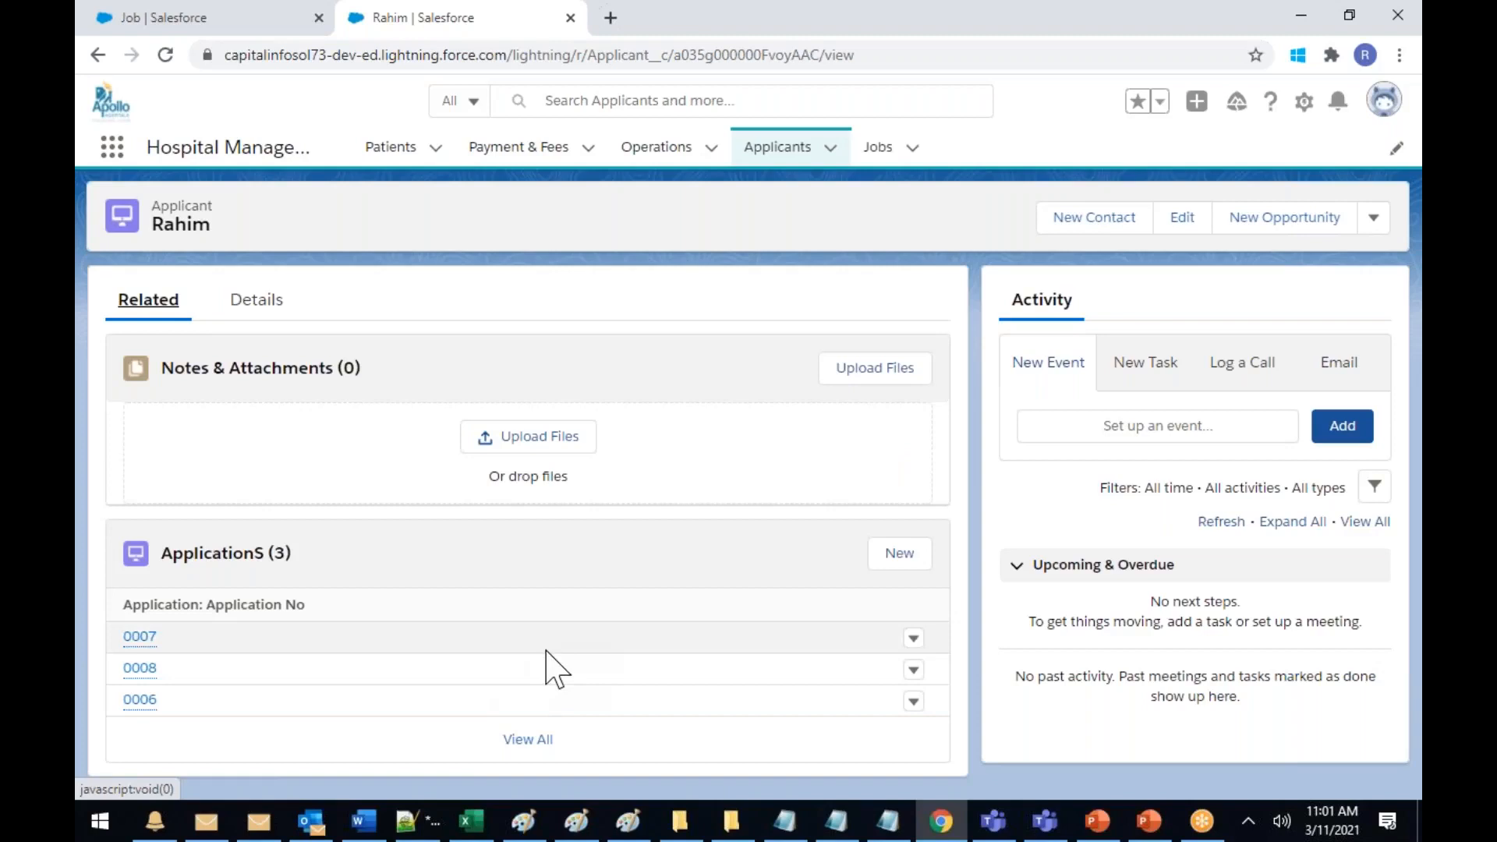
In Setup's Object Manager, find the Patient custom object and open its Walkin Patient page layout for editing
{"action": "left_click", "coordinate": [237, 31]}
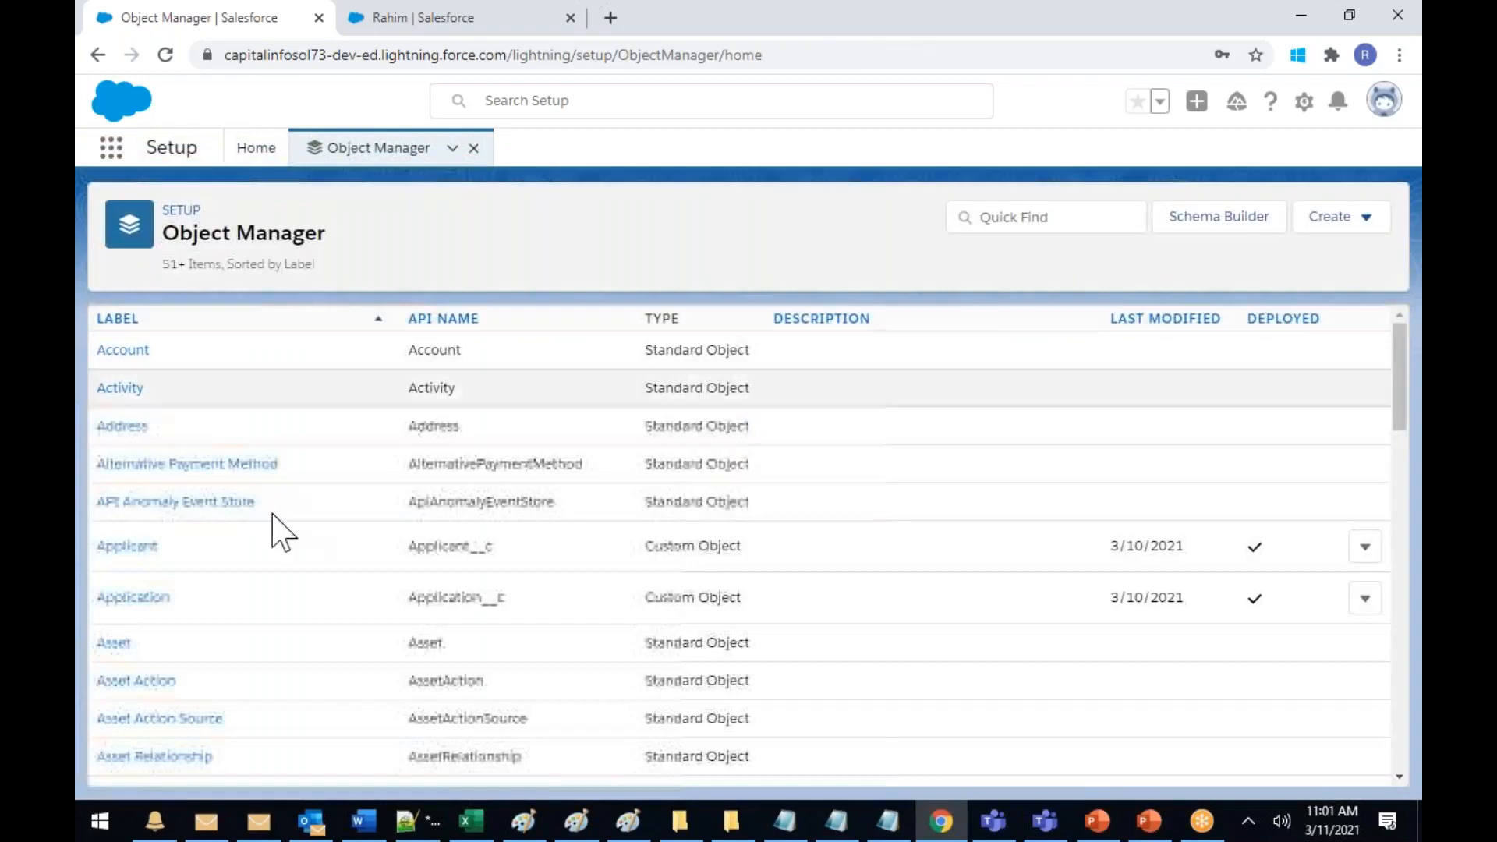
{"action": "scroll", "coordinate": [652, 551], "scroll_direction": "down", "scroll_amount": 5}
{"action": "scroll", "coordinate": [669, 542], "scroll_direction": "down", "scroll_amount": 10}
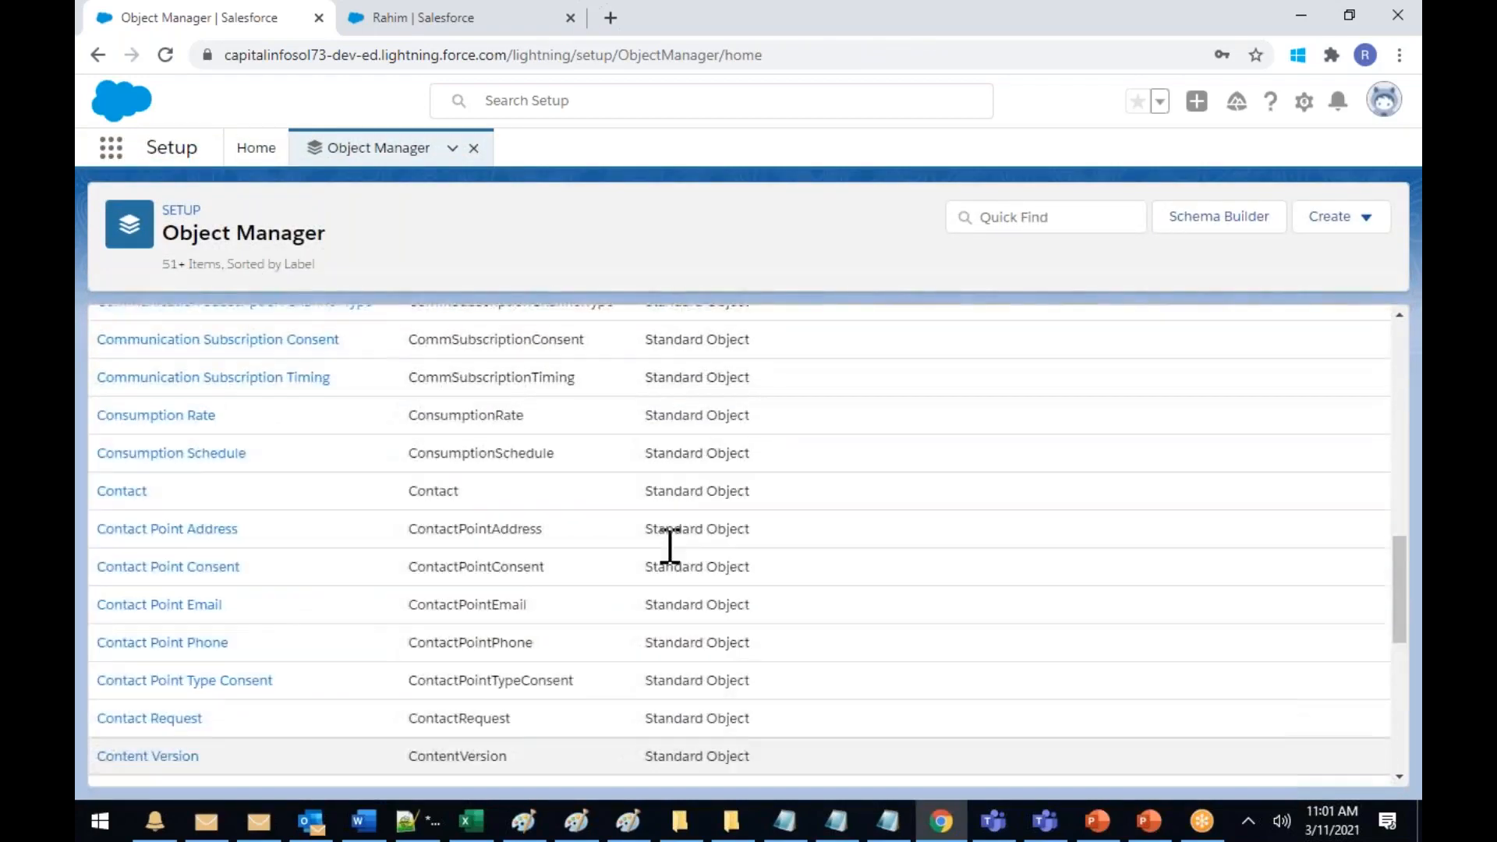
{"action": "scroll", "coordinate": [669, 545], "scroll_direction": "down", "scroll_amount": 6}
{"action": "scroll", "coordinate": [669, 546], "scroll_direction": "down", "scroll_amount": 12}
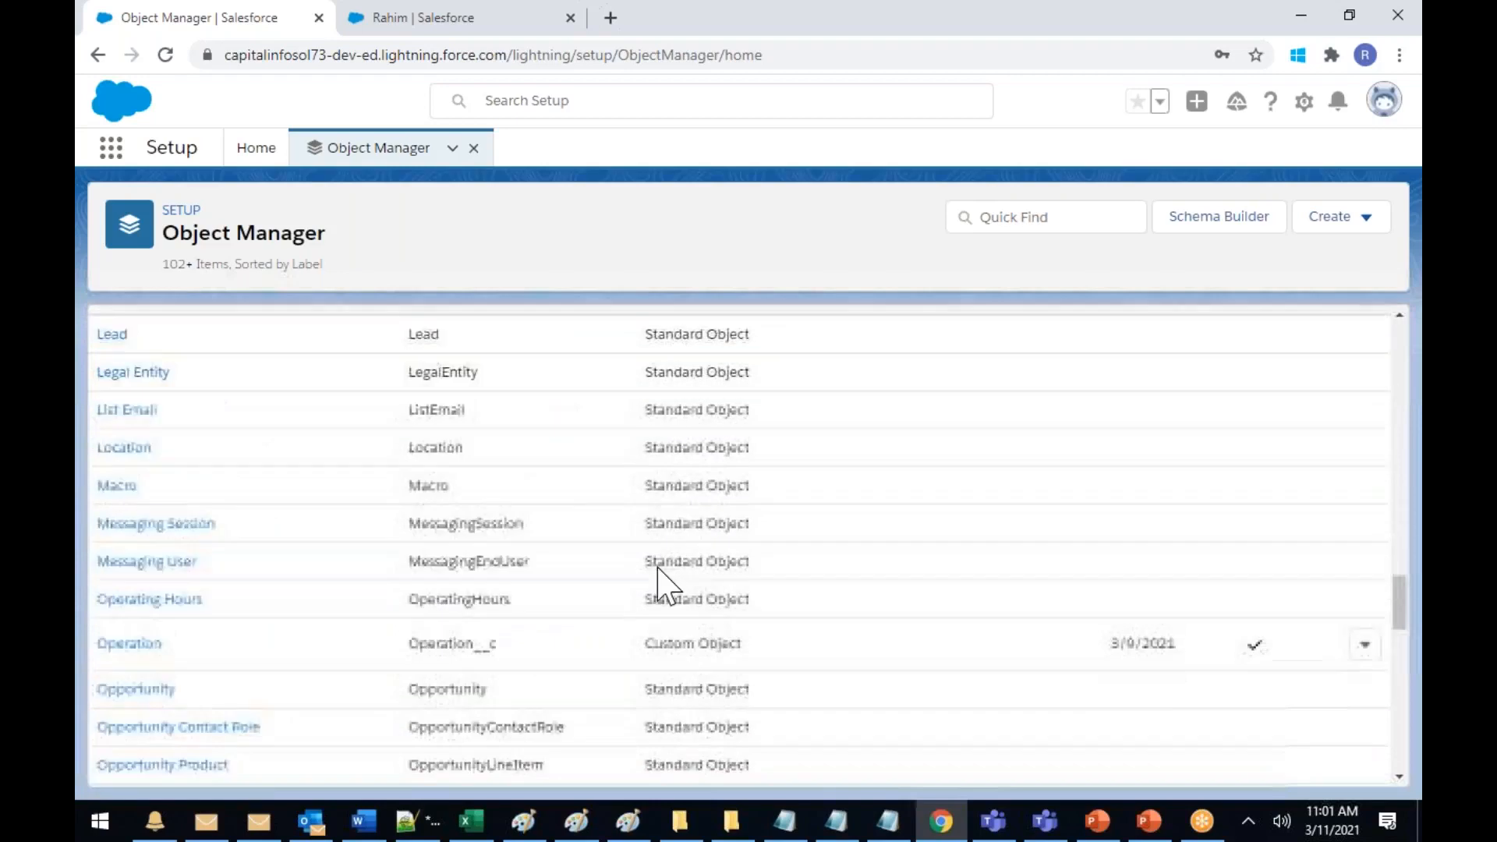
{"action": "scroll", "coordinate": [133, 458], "scroll_direction": "down", "scroll_amount": 4}
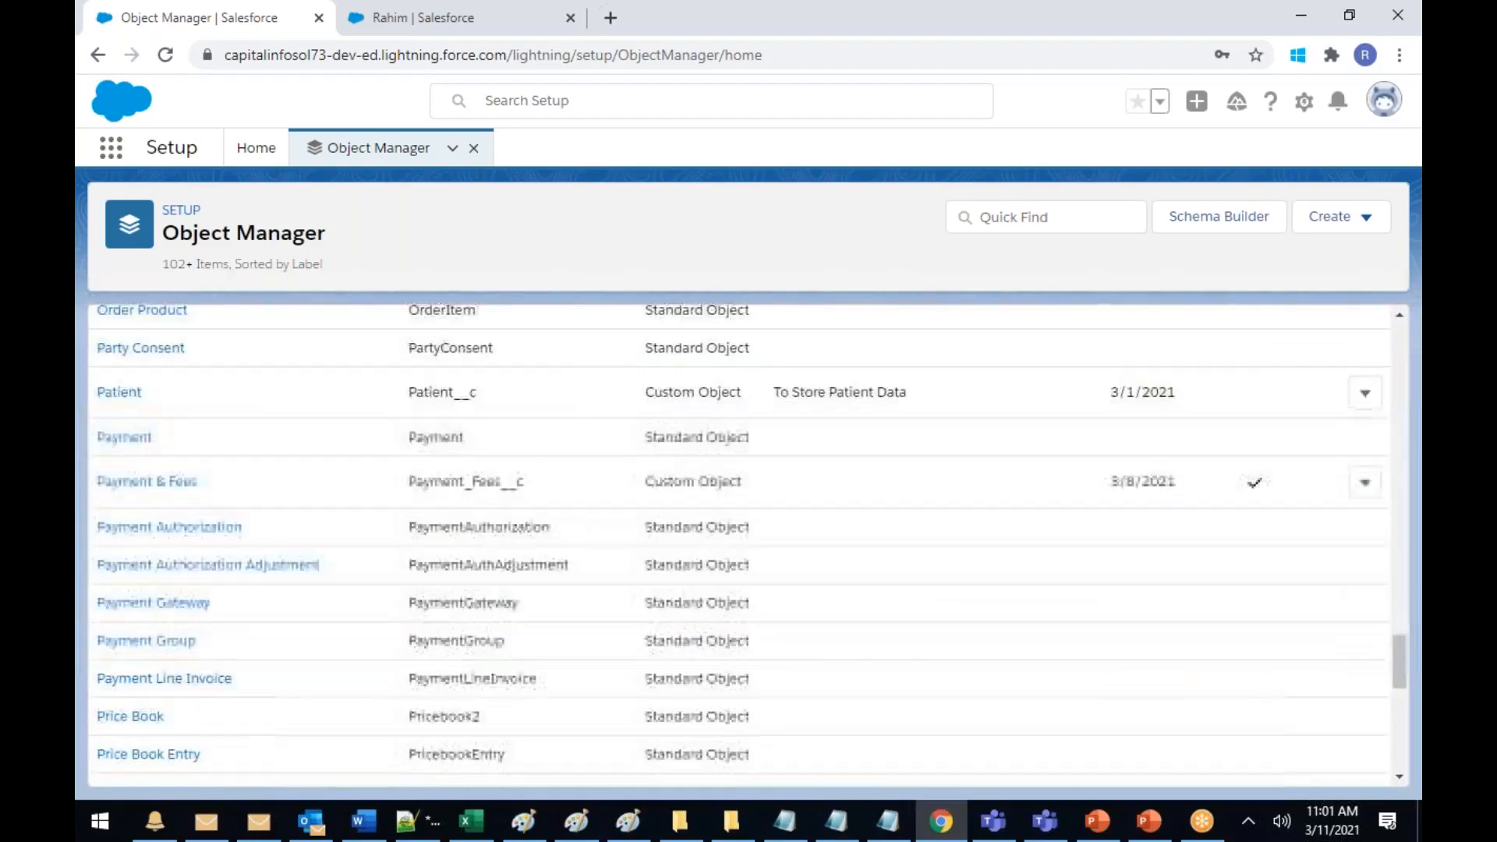
{"action": "left_click", "coordinate": [117, 389]}
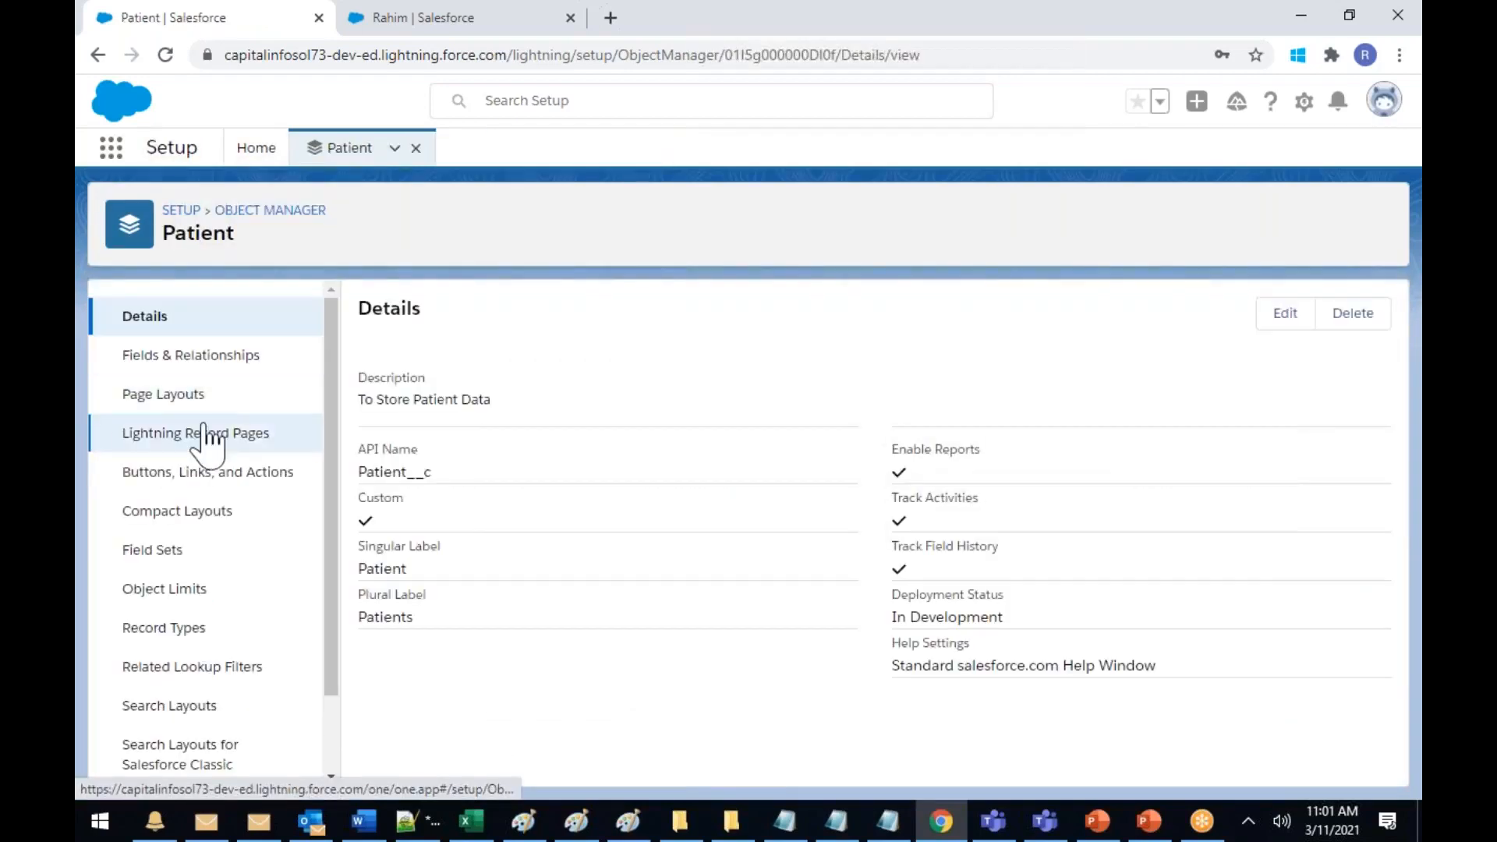
{"action": "left_click", "coordinate": [148, 395]}
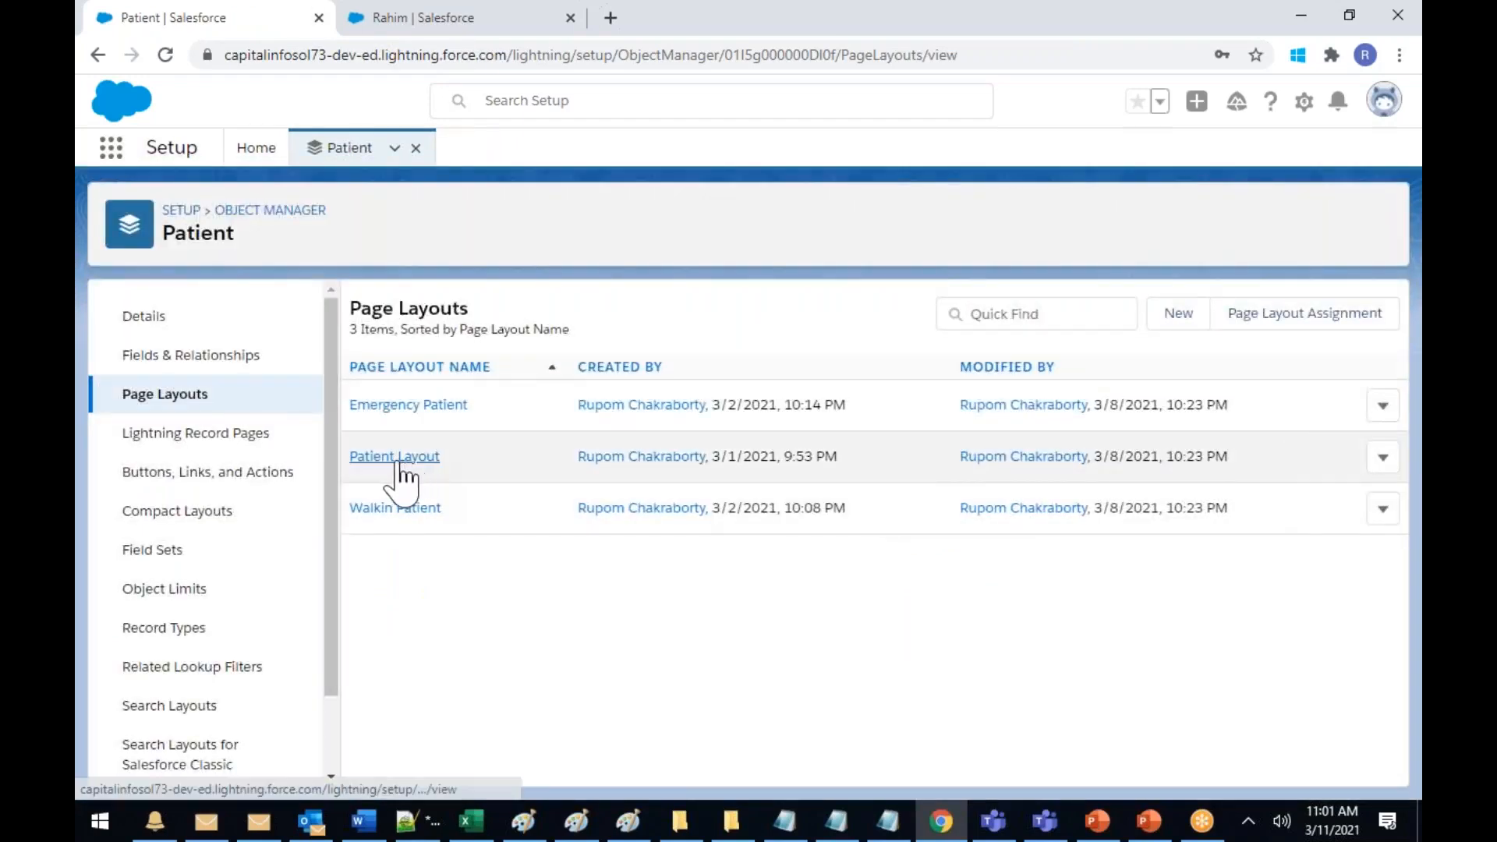
{"action": "left_click", "coordinate": [382, 511]}
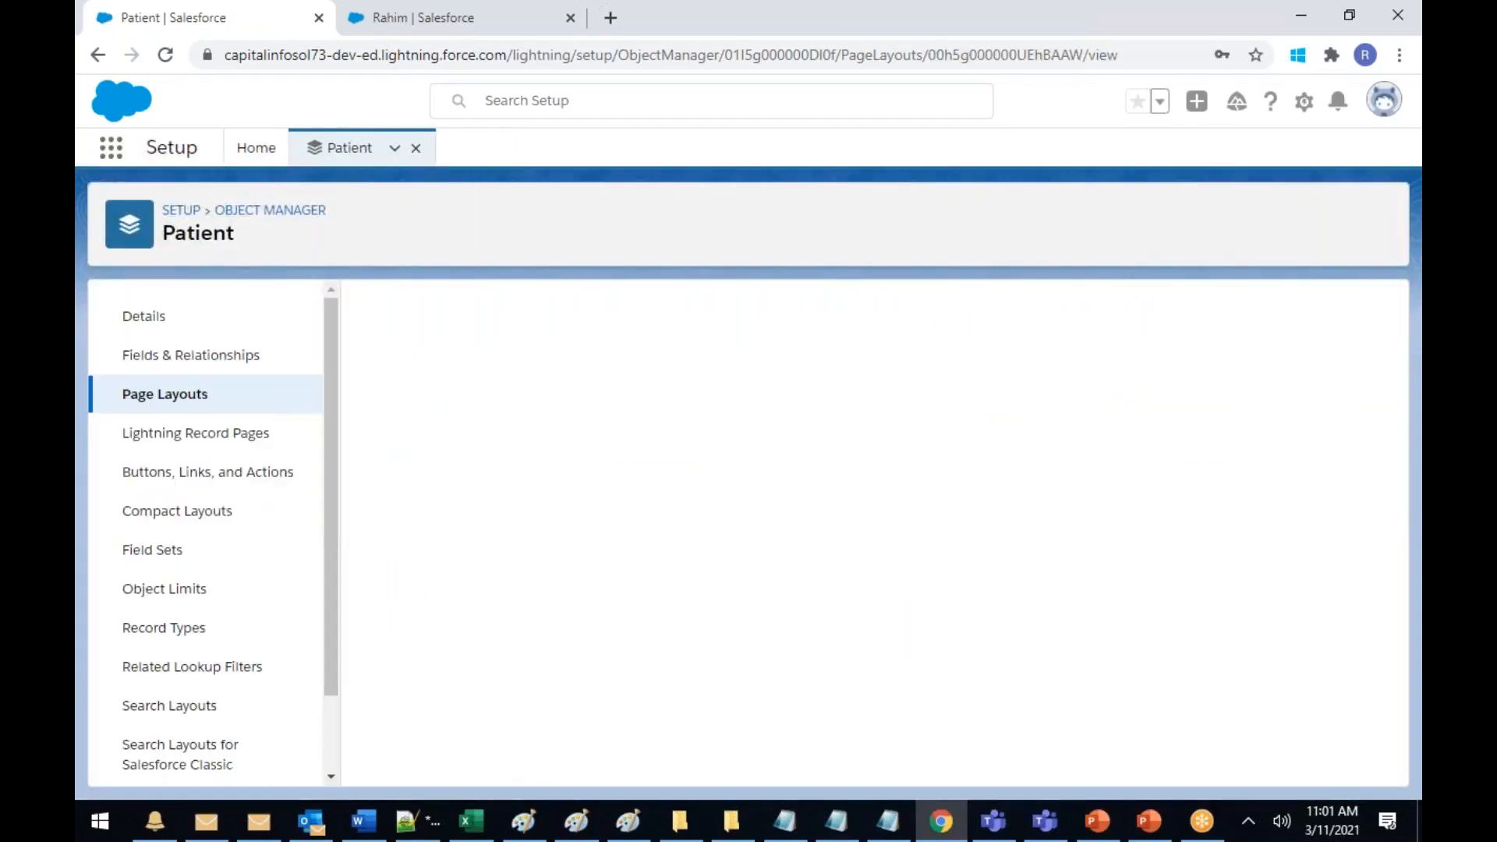
Open the properties of the Payment & Fees related list in the Walkin Patient layout
{"action": "left_click_drag", "start_coordinate": [510, 386], "coordinate": [511, 420]}
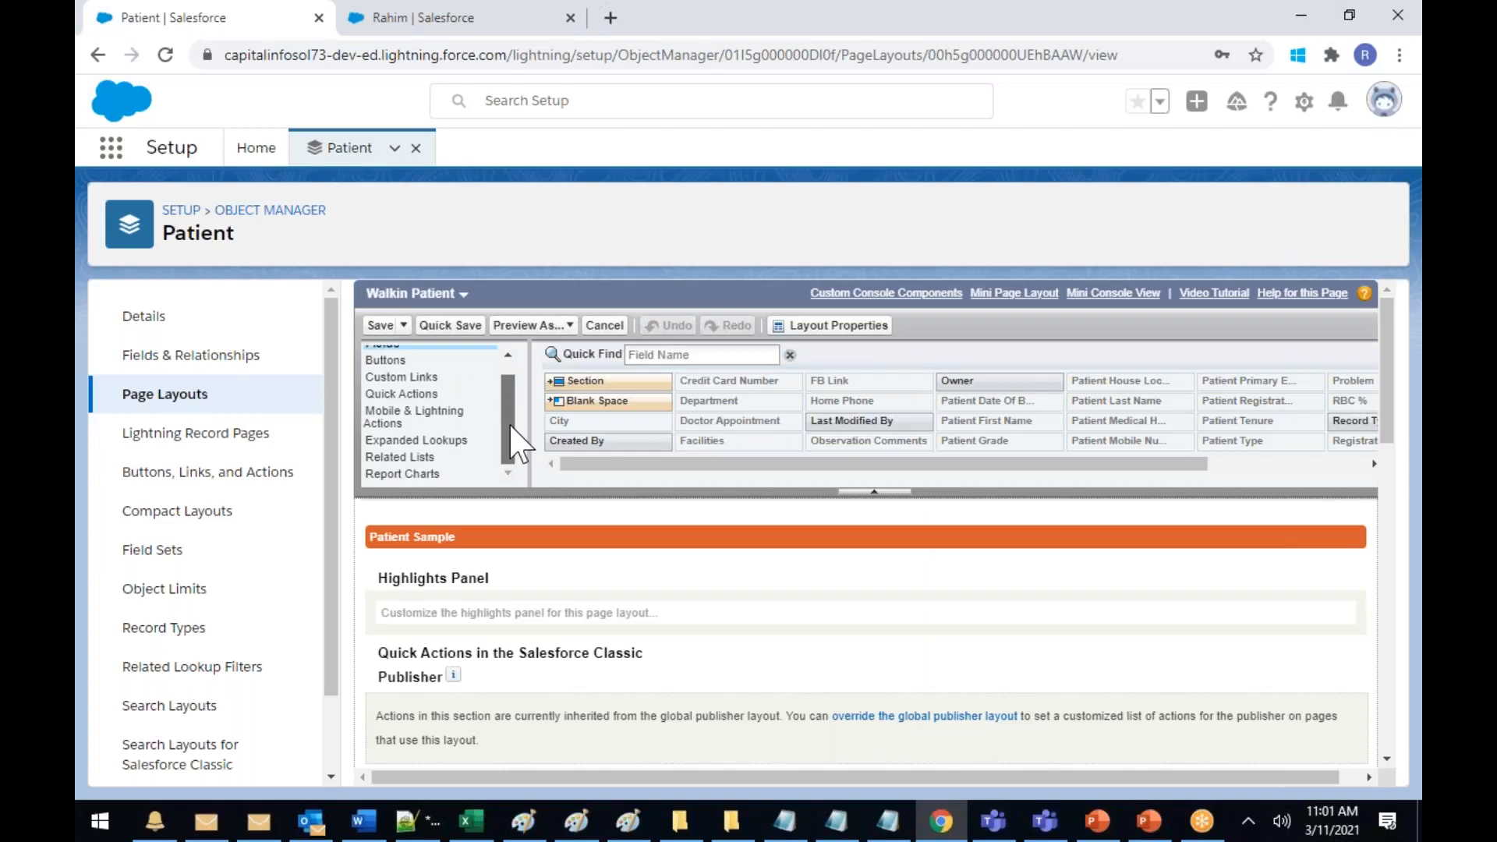
{"action": "left_click", "coordinate": [401, 457]}
{"action": "scroll", "coordinate": [390, 458], "scroll_direction": "down", "scroll_amount": 5}
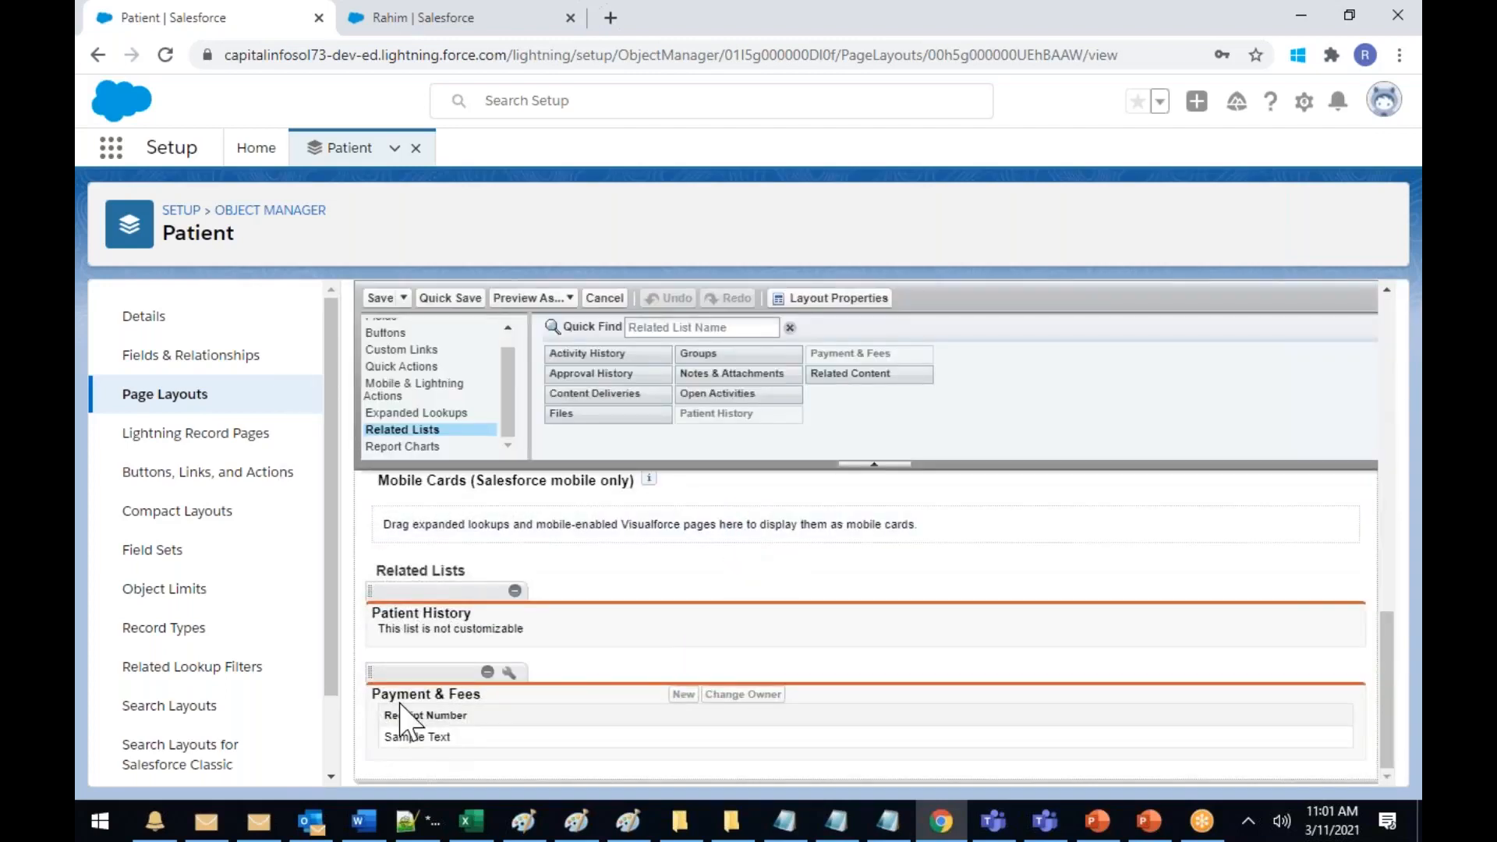
{"action": "left_click", "coordinate": [509, 672]}
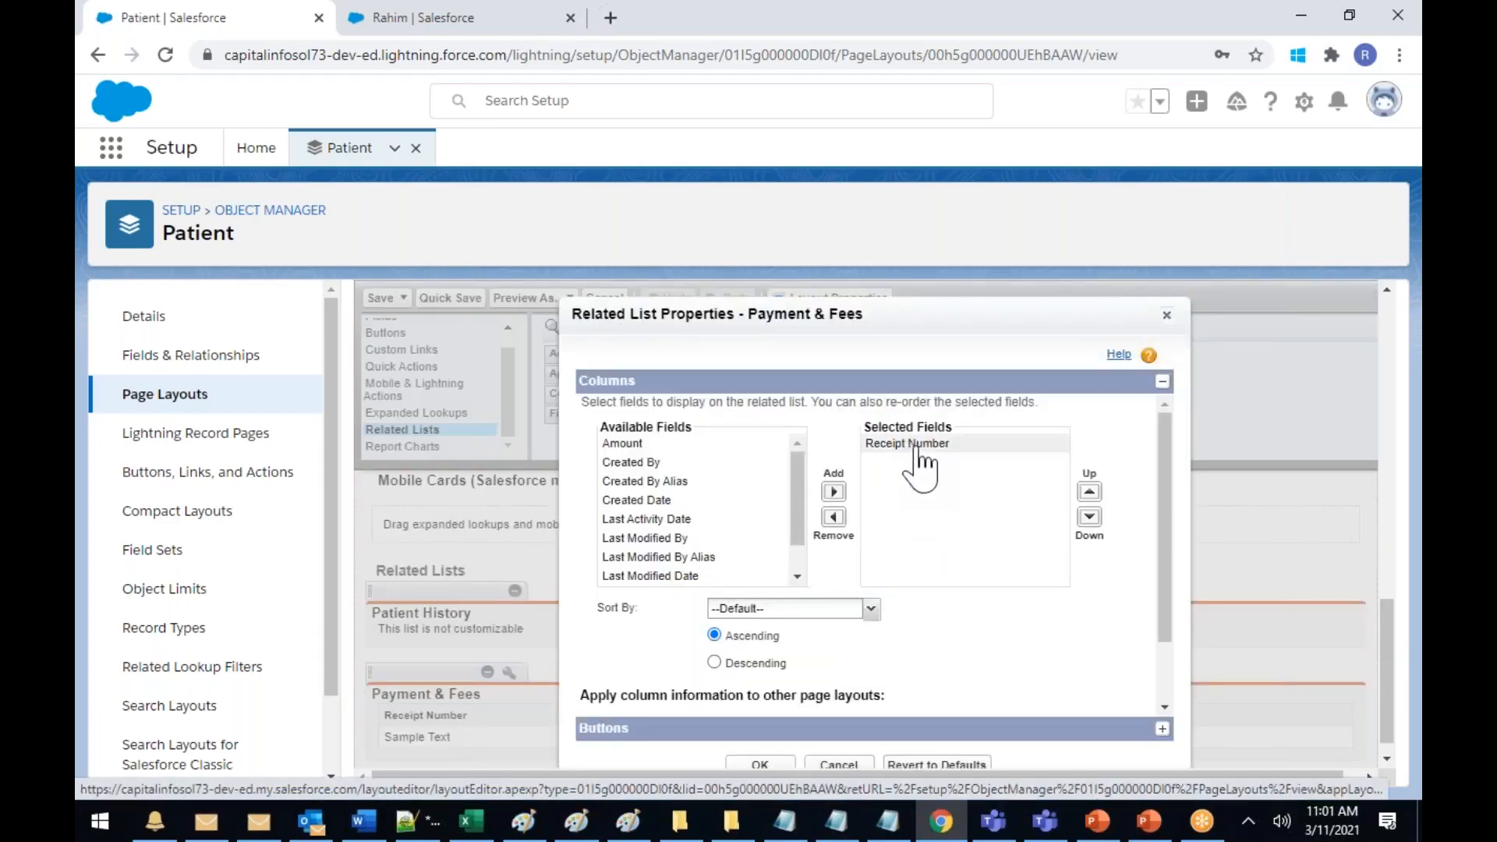
Add Amount, Mode of Payment and Created Date as columns of the Payment & Fees related list and save the layout
{"action": "left_click", "coordinate": [624, 444]}
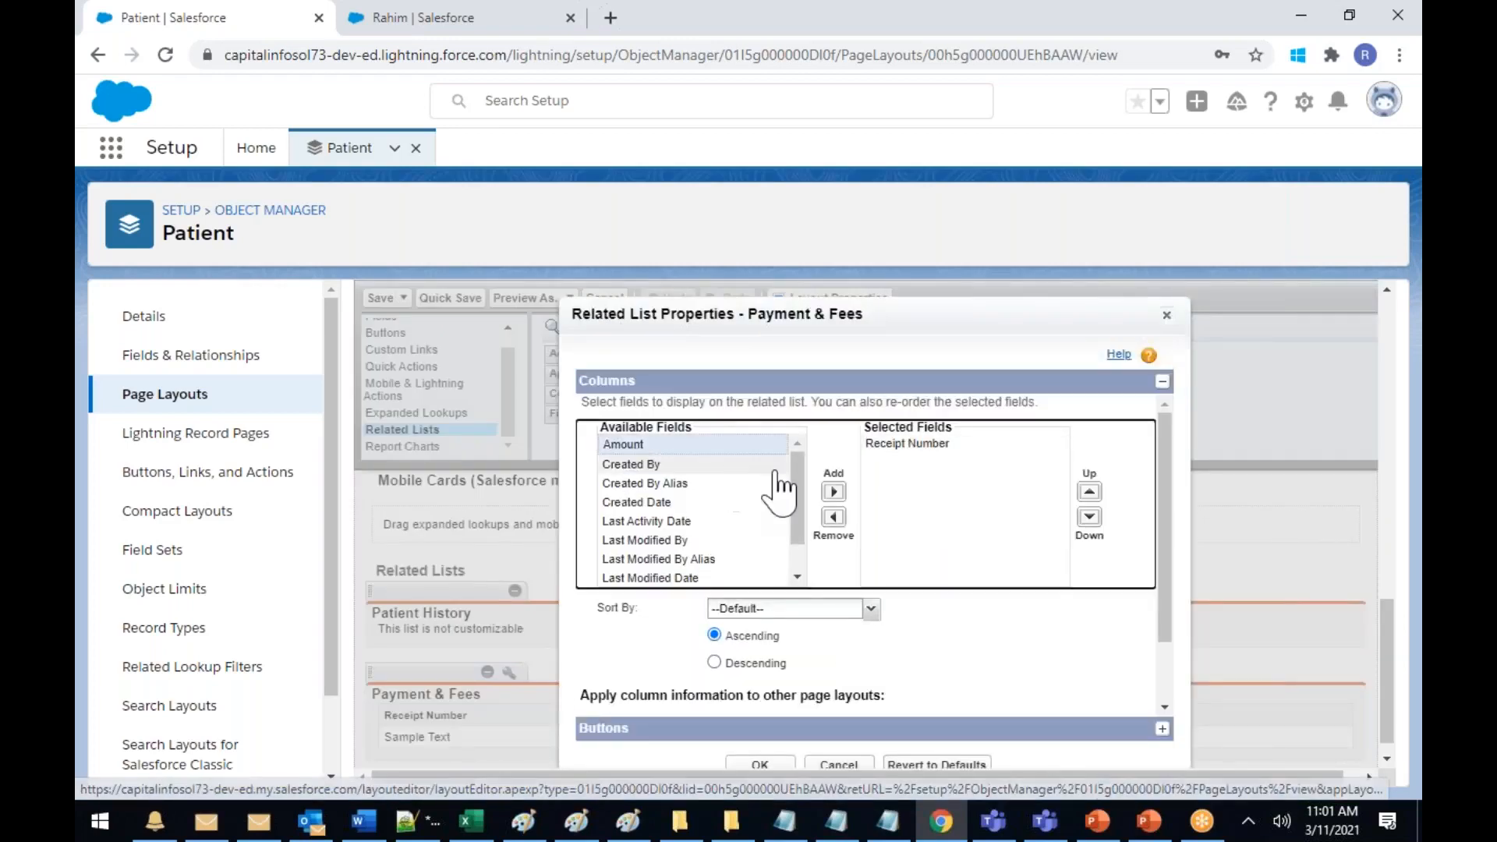
{"action": "left_click", "coordinate": [832, 492]}
{"action": "scroll", "coordinate": [799, 500], "scroll_direction": "down", "scroll_amount": 1}
{"action": "left_click", "coordinate": [663, 559]}
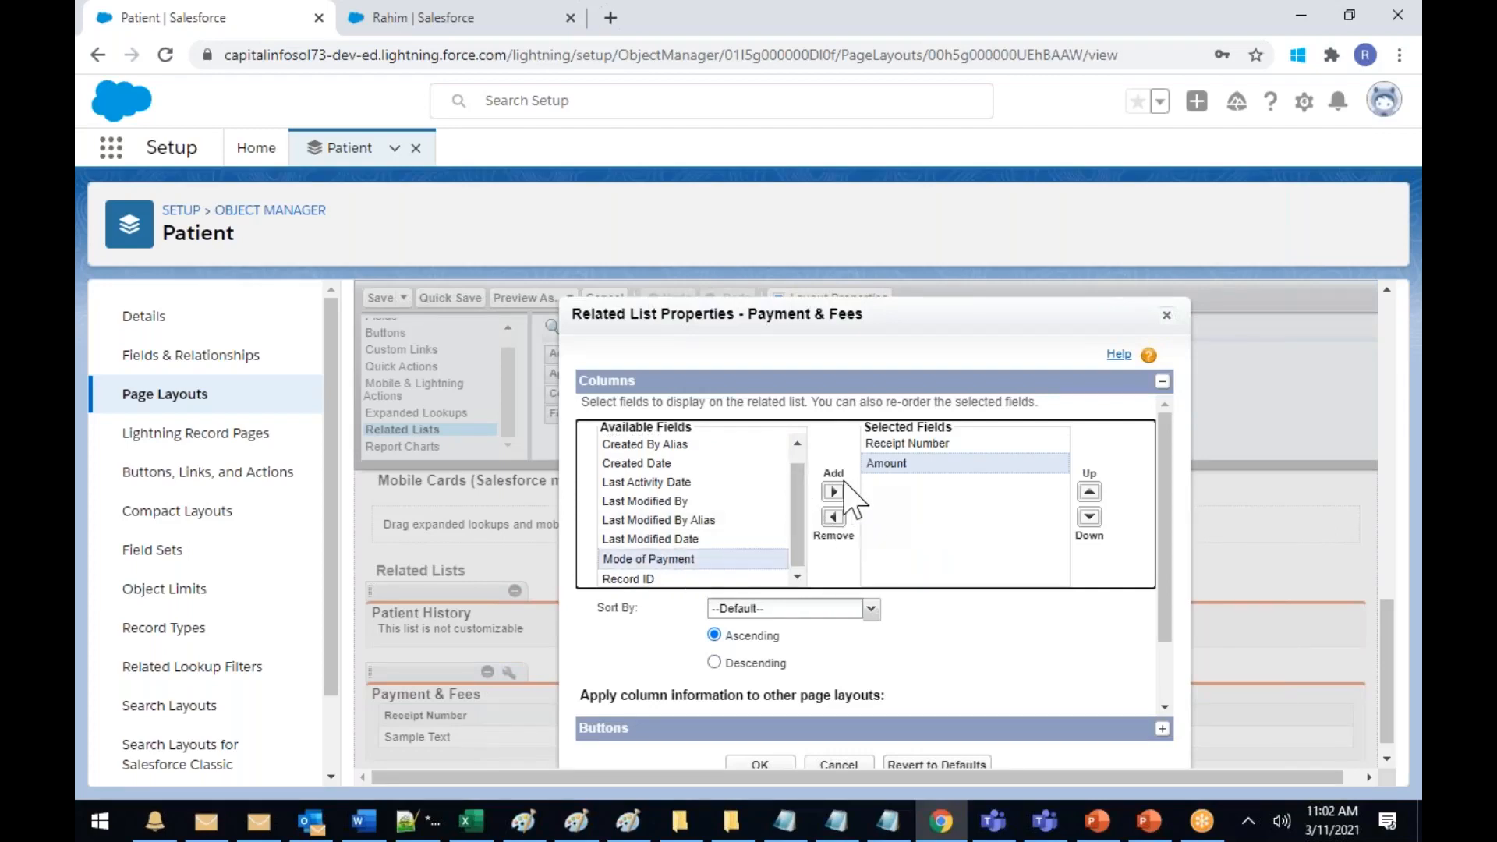
{"action": "left_click", "coordinate": [833, 491]}
{"action": "left_click", "coordinate": [641, 483]}
{"action": "left_click", "coordinate": [833, 492]}
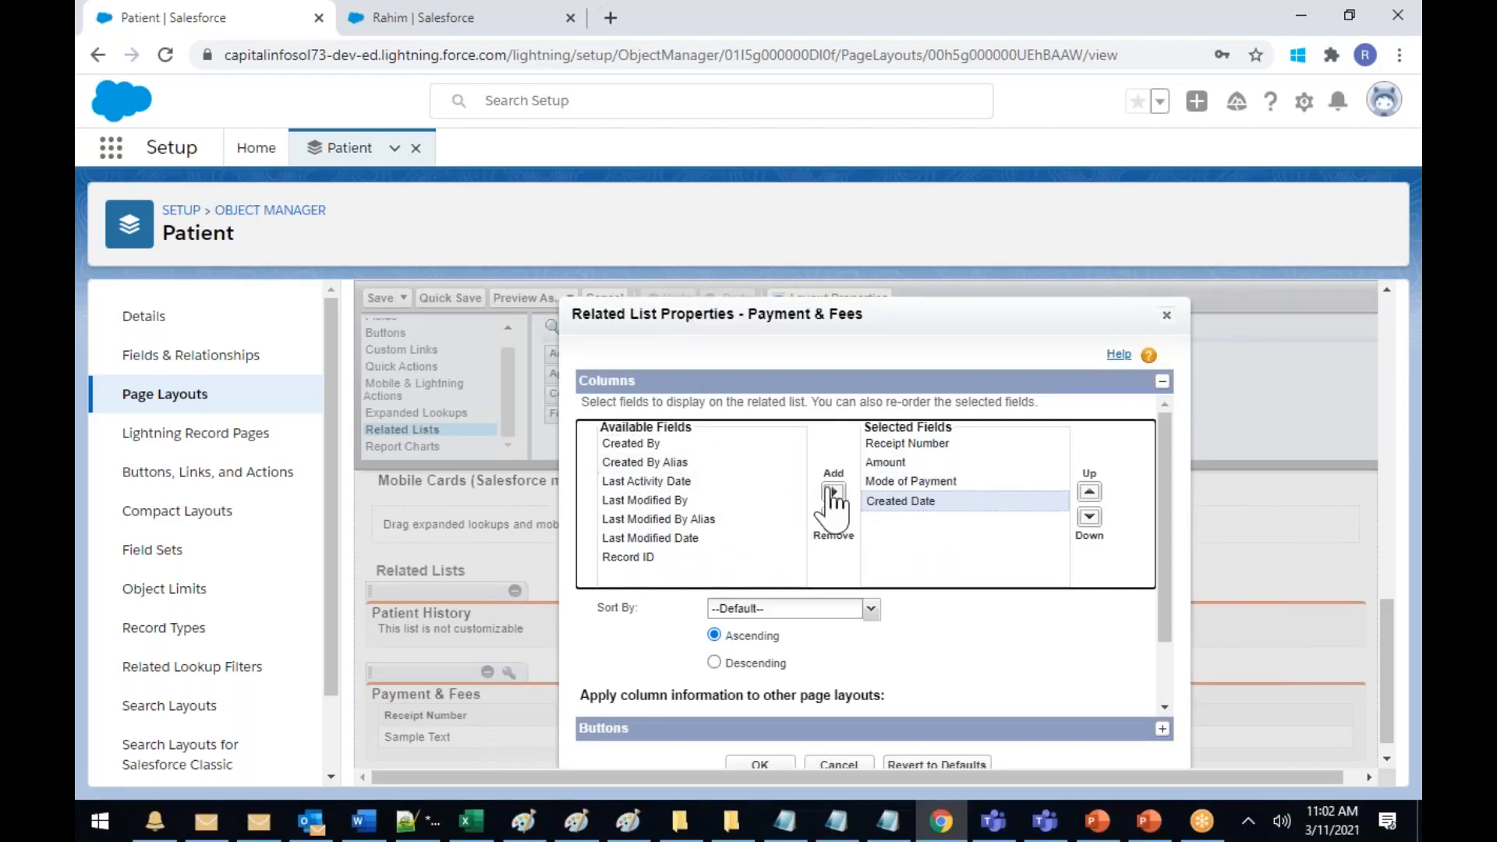
{"action": "left_click", "coordinate": [761, 764]}
{"action": "left_click", "coordinate": [381, 298]}
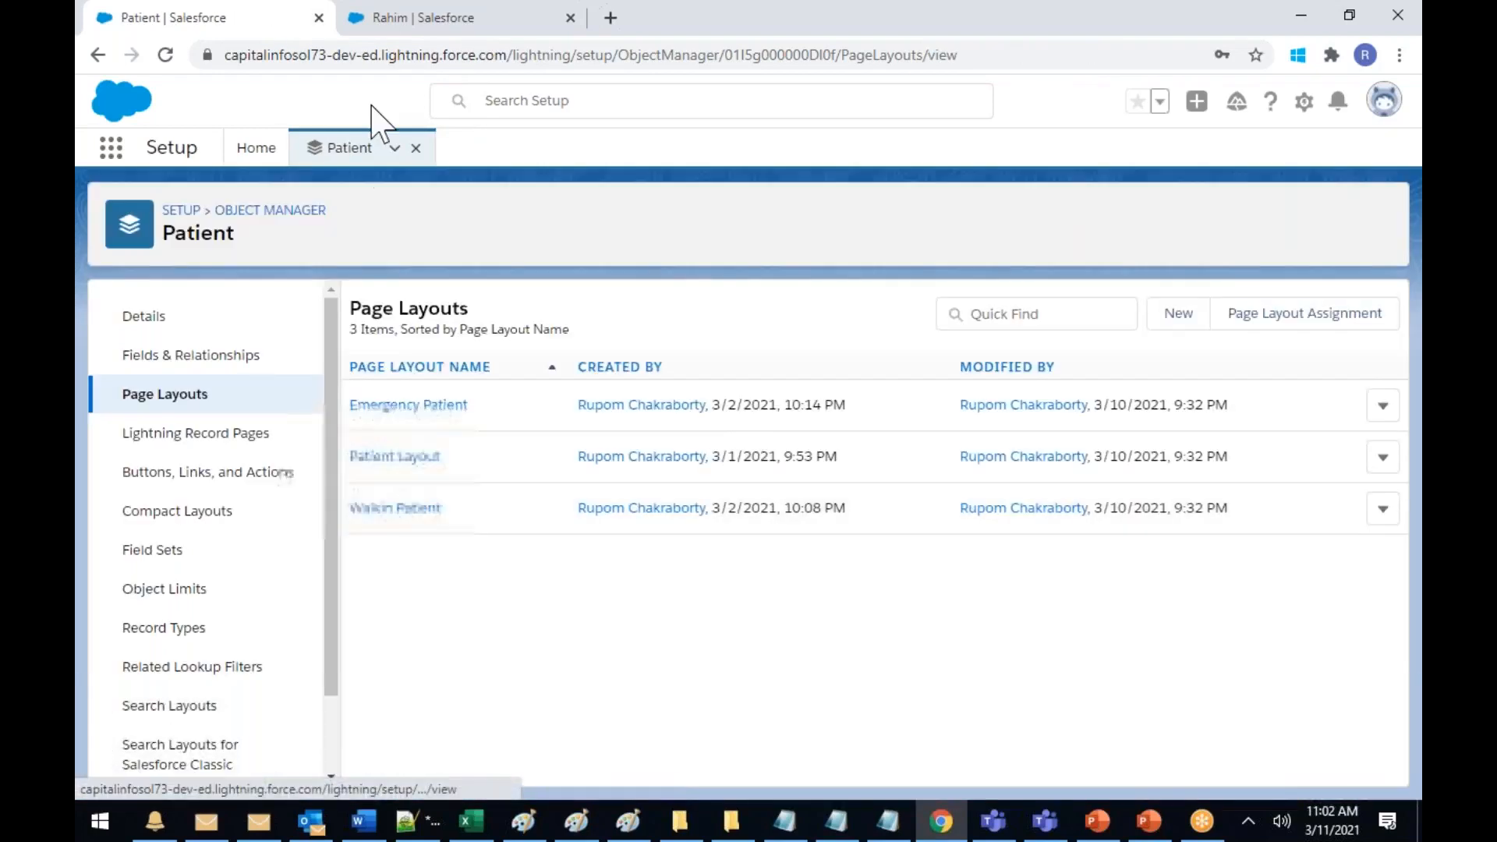
Switch back to the Hospital Management app and view the Payment & Fees related list of the first listed patient
{"action": "left_click", "coordinate": [426, 19]}
{"action": "left_click", "coordinate": [366, 150]}
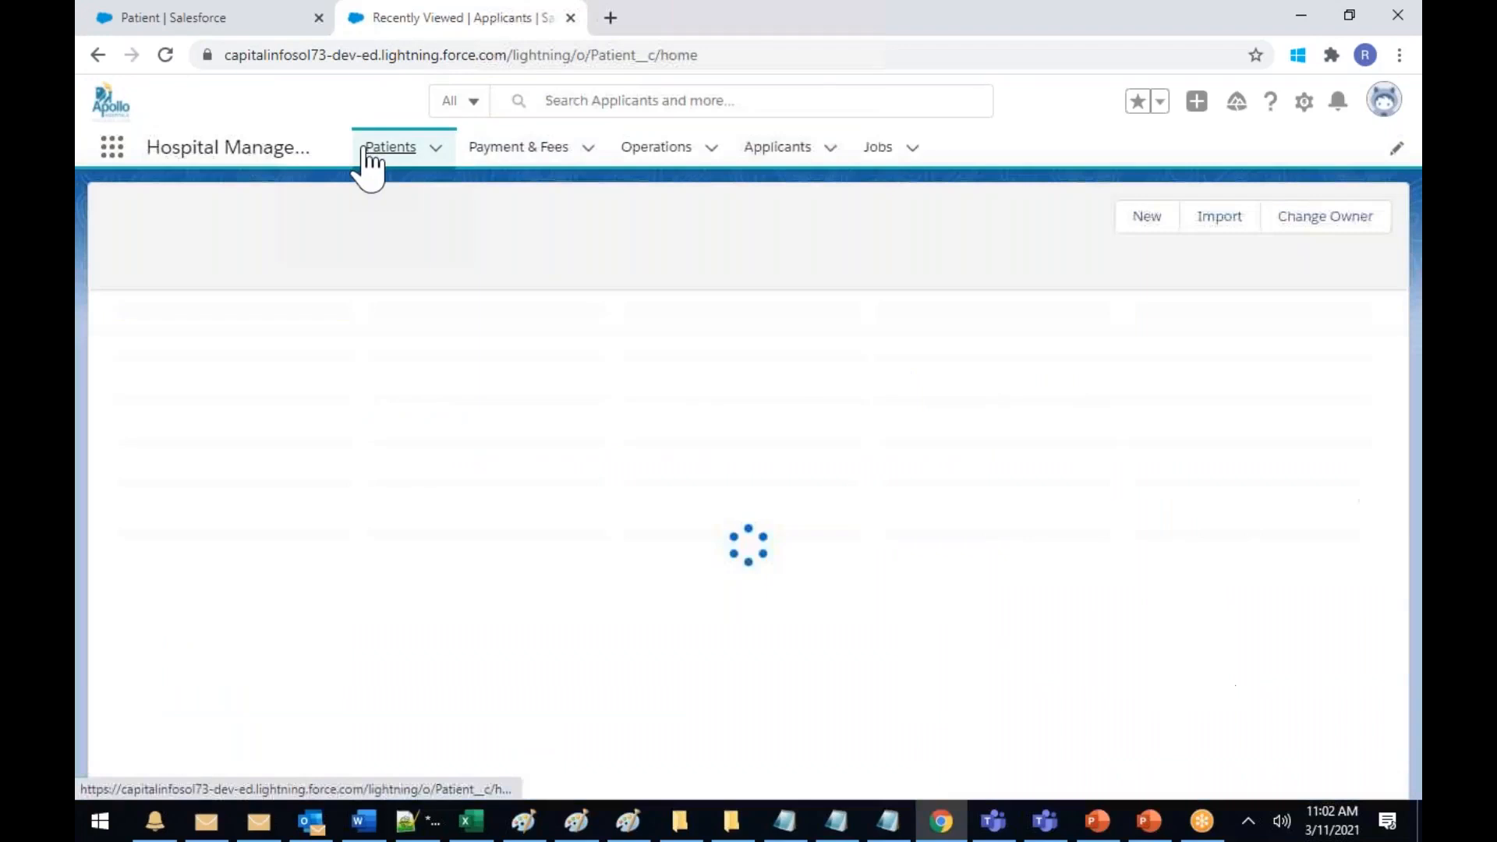
{"action": "left_click", "coordinate": [274, 337]}
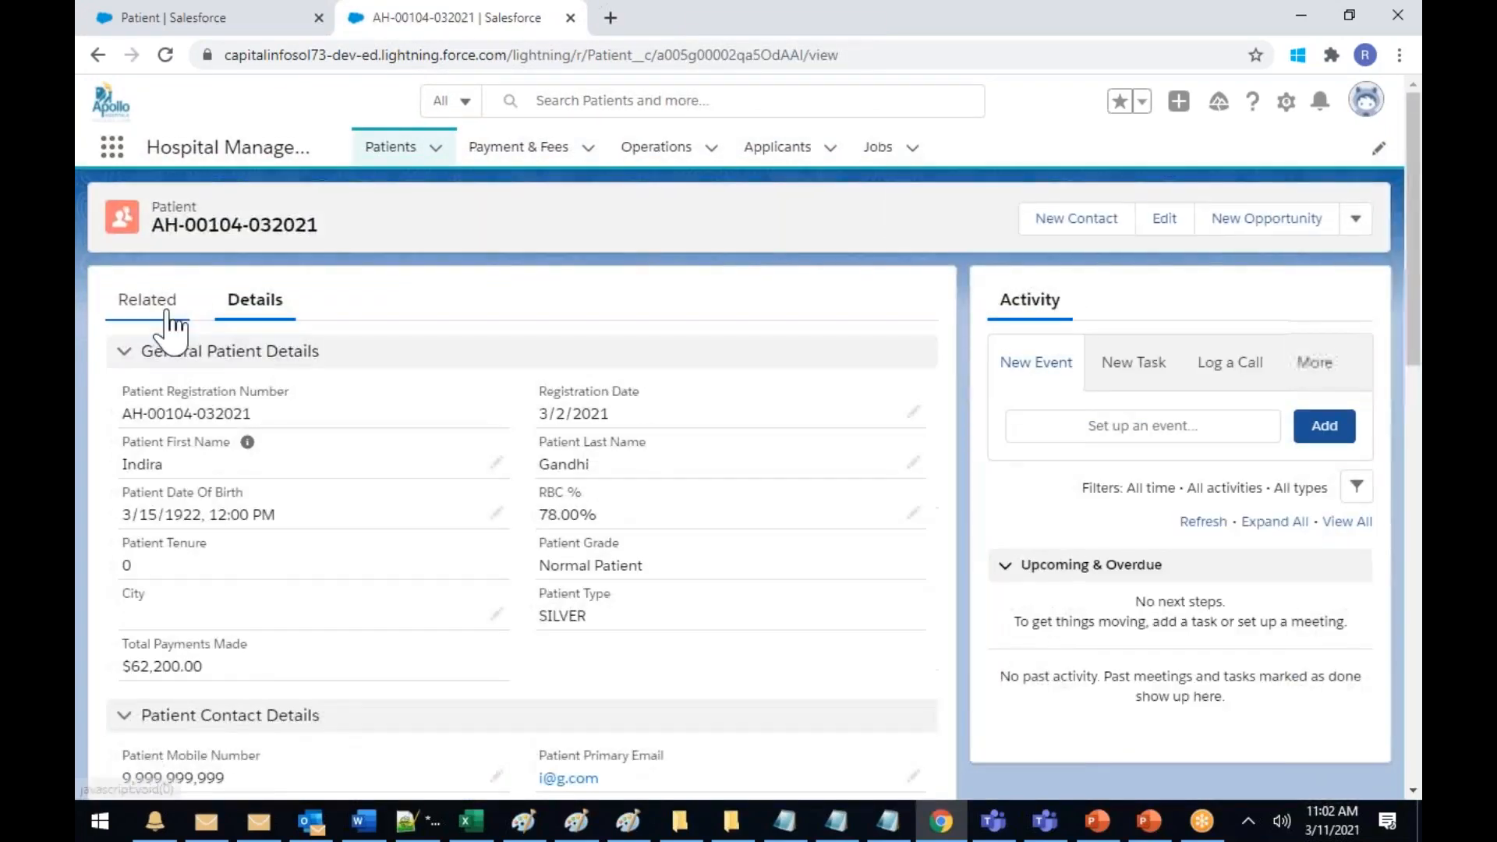
{"action": "left_click", "coordinate": [160, 310]}
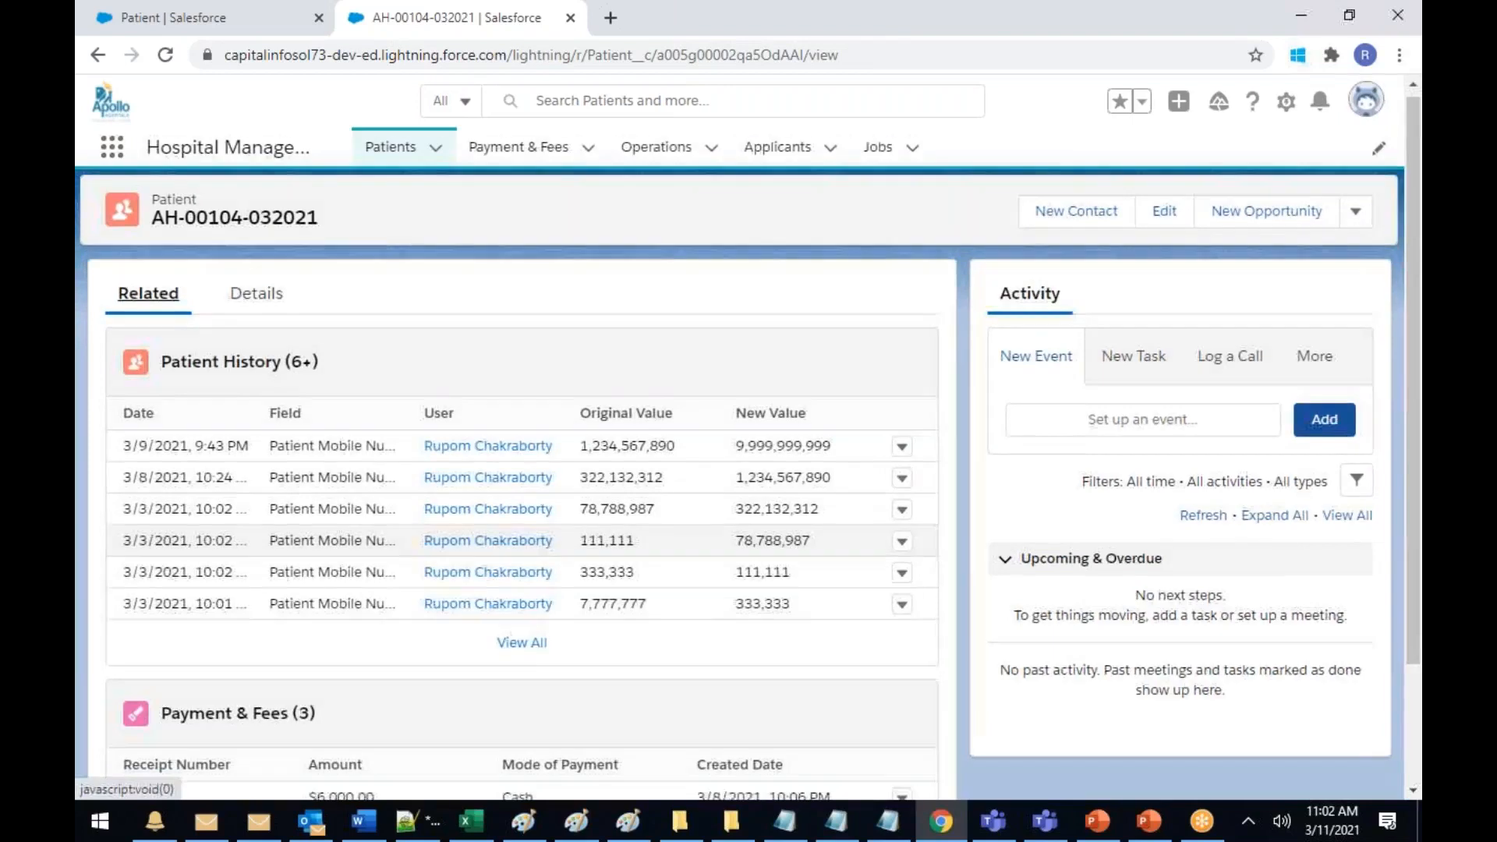
{"action": "scroll", "coordinate": [608, 562], "scroll_direction": "down", "scroll_amount": 2}
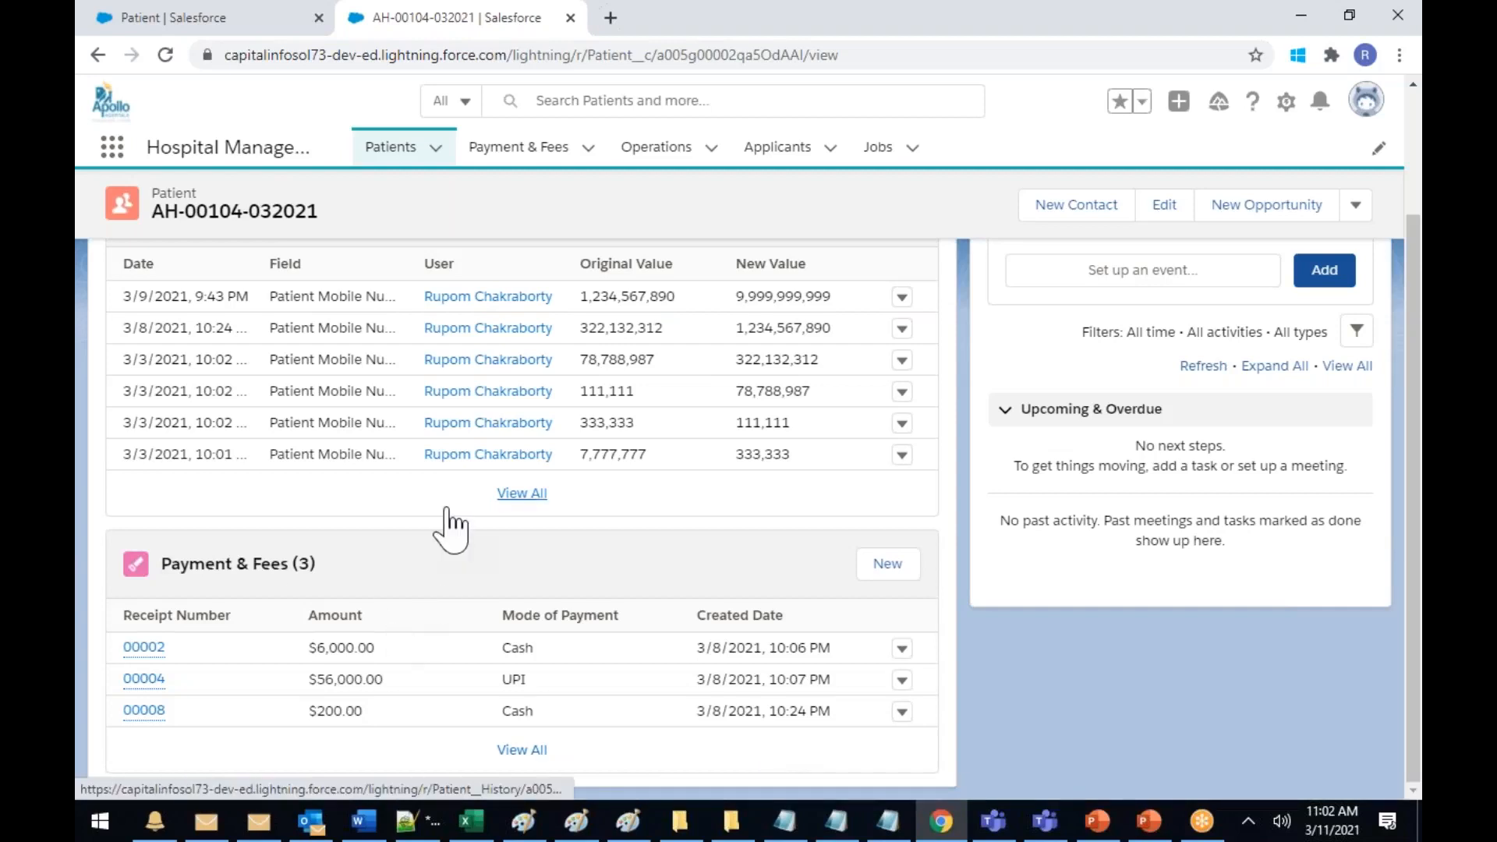
Review the patient's history and payment lists, and check the Total Payments Made field in the record's details
{"action": "scroll", "coordinate": [444, 525], "scroll_direction": "up", "scroll_amount": 3}
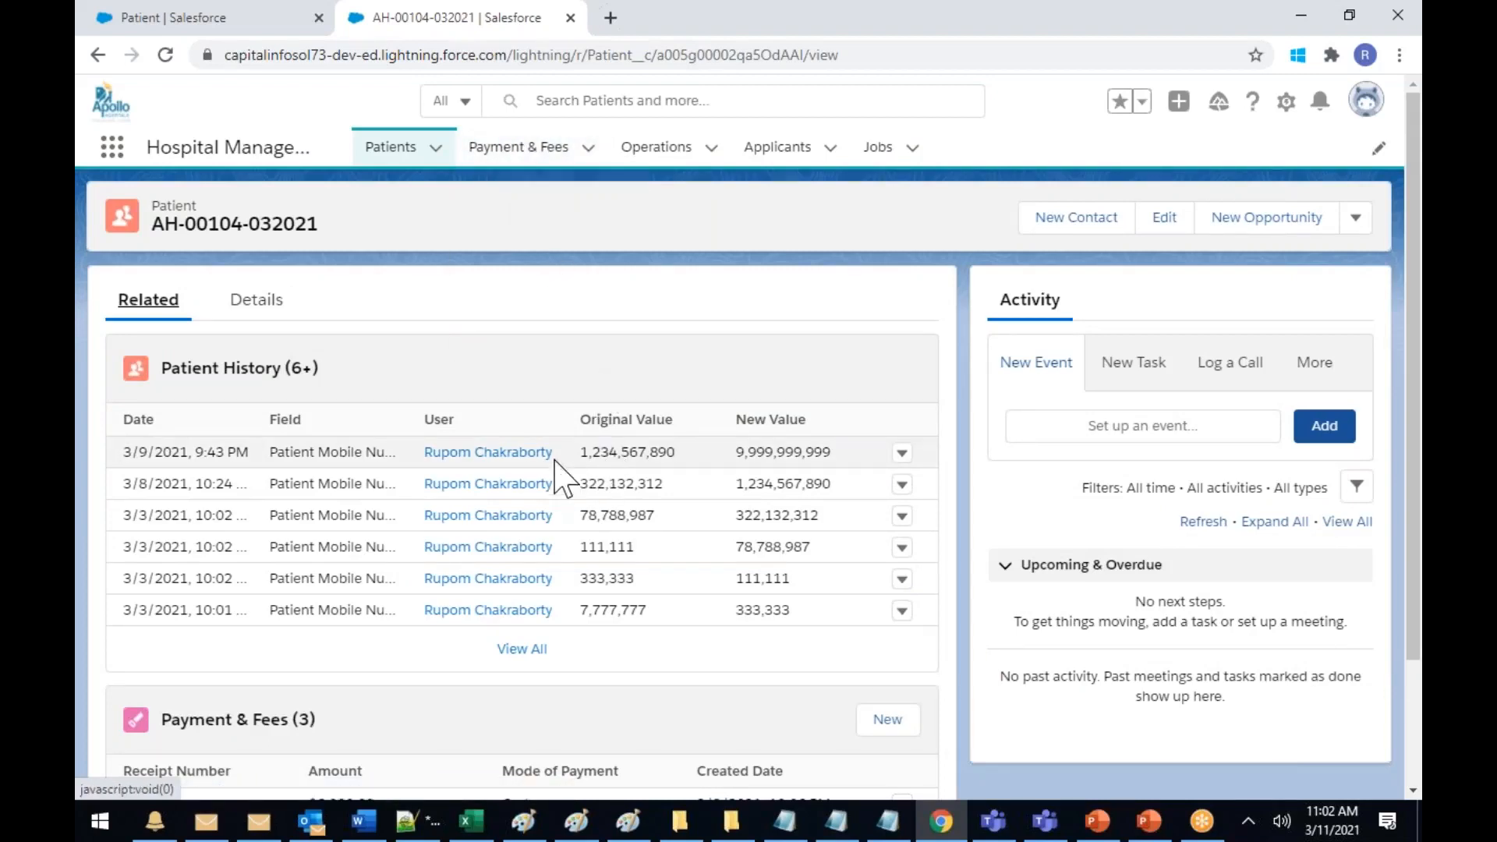
{"action": "scroll", "coordinate": [555, 461], "scroll_direction": "down", "scroll_amount": 2}
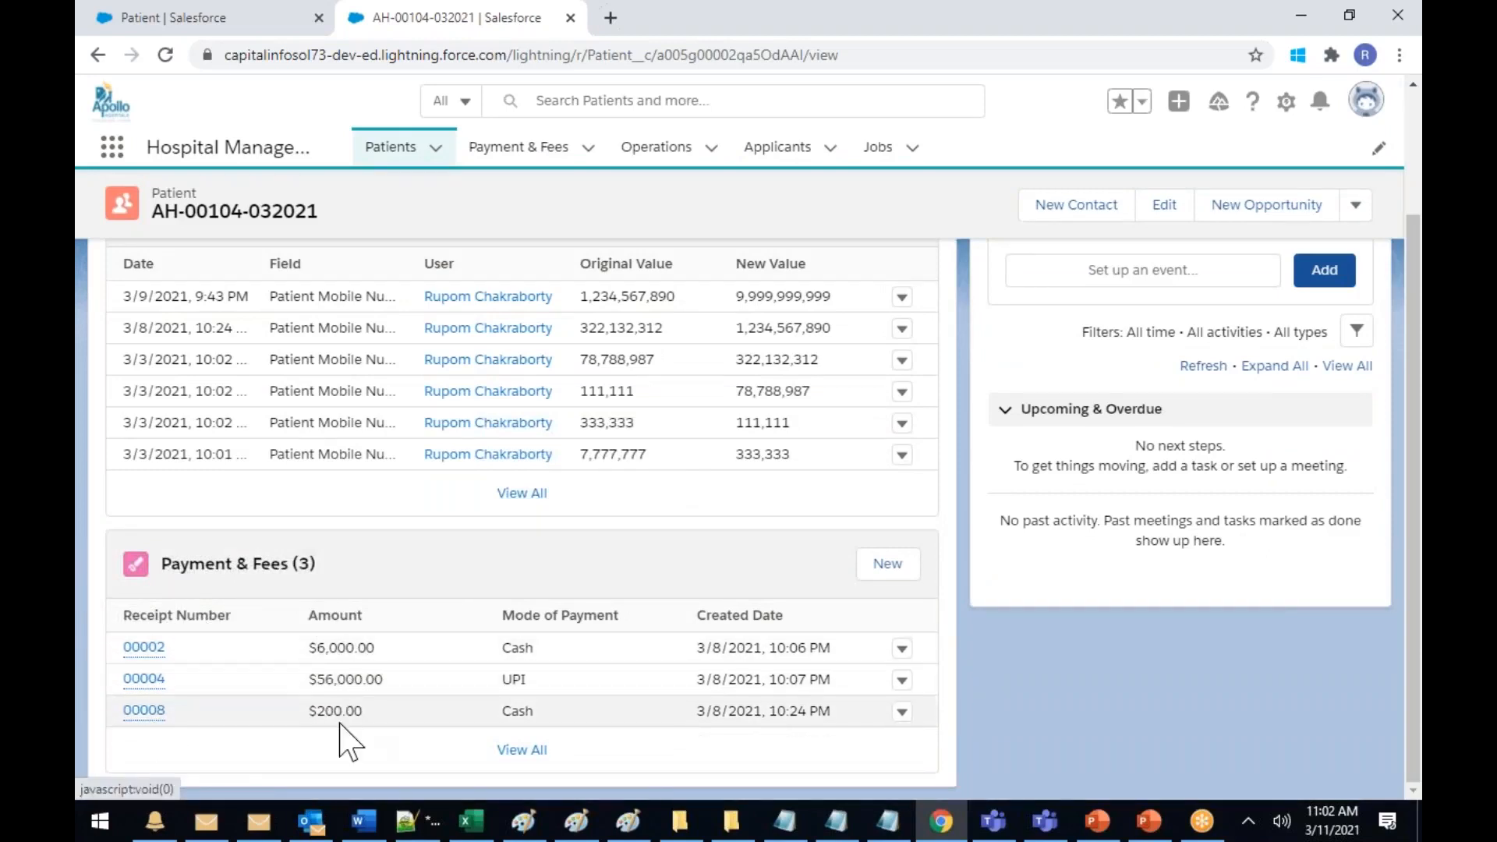
{"action": "scroll", "coordinate": [409, 374], "scroll_direction": "up", "scroll_amount": 1}
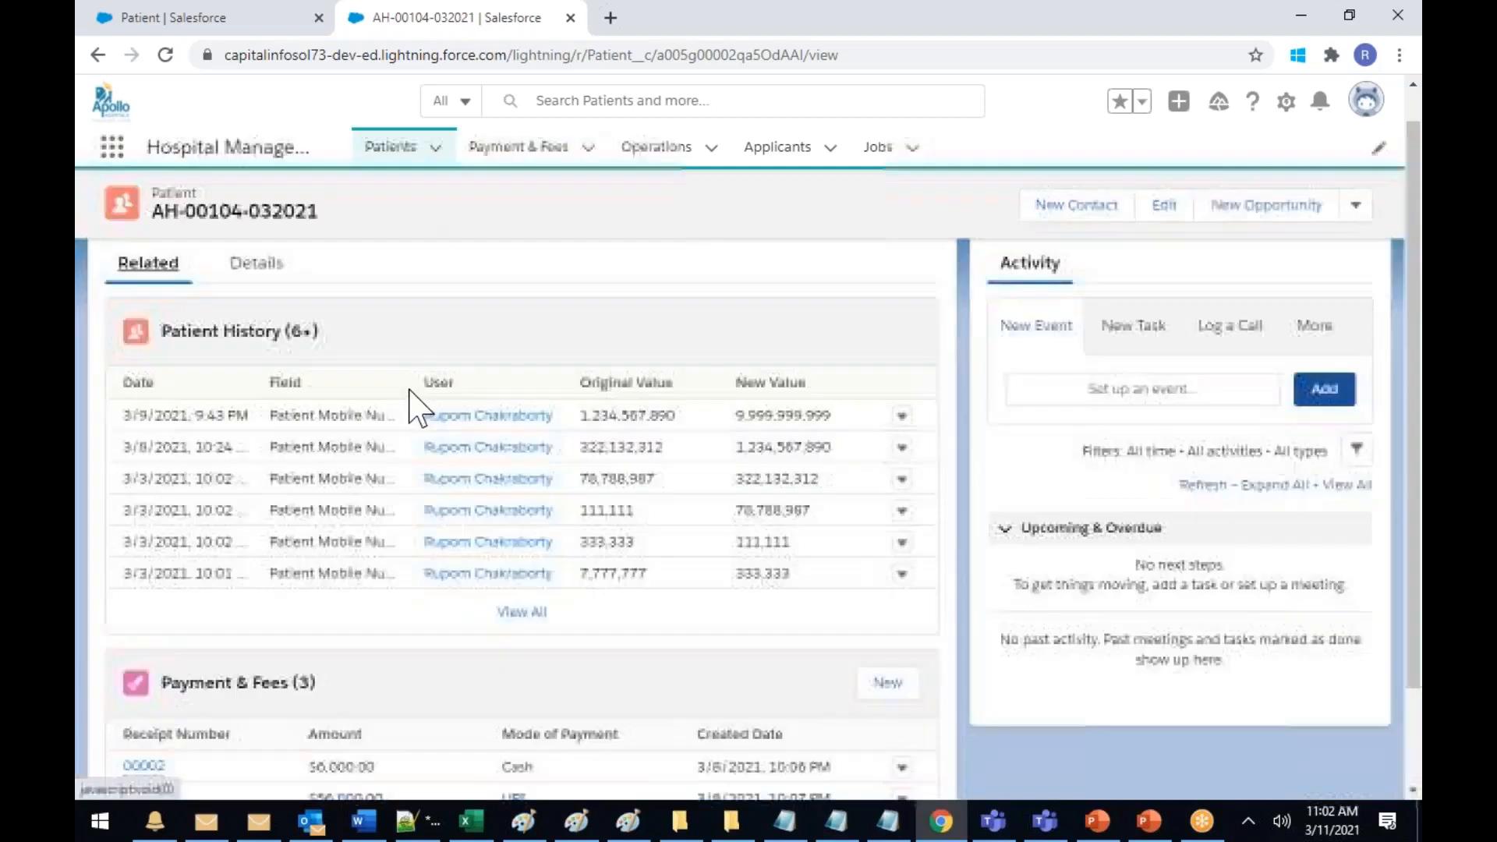
{"action": "left_click", "coordinate": [251, 301]}
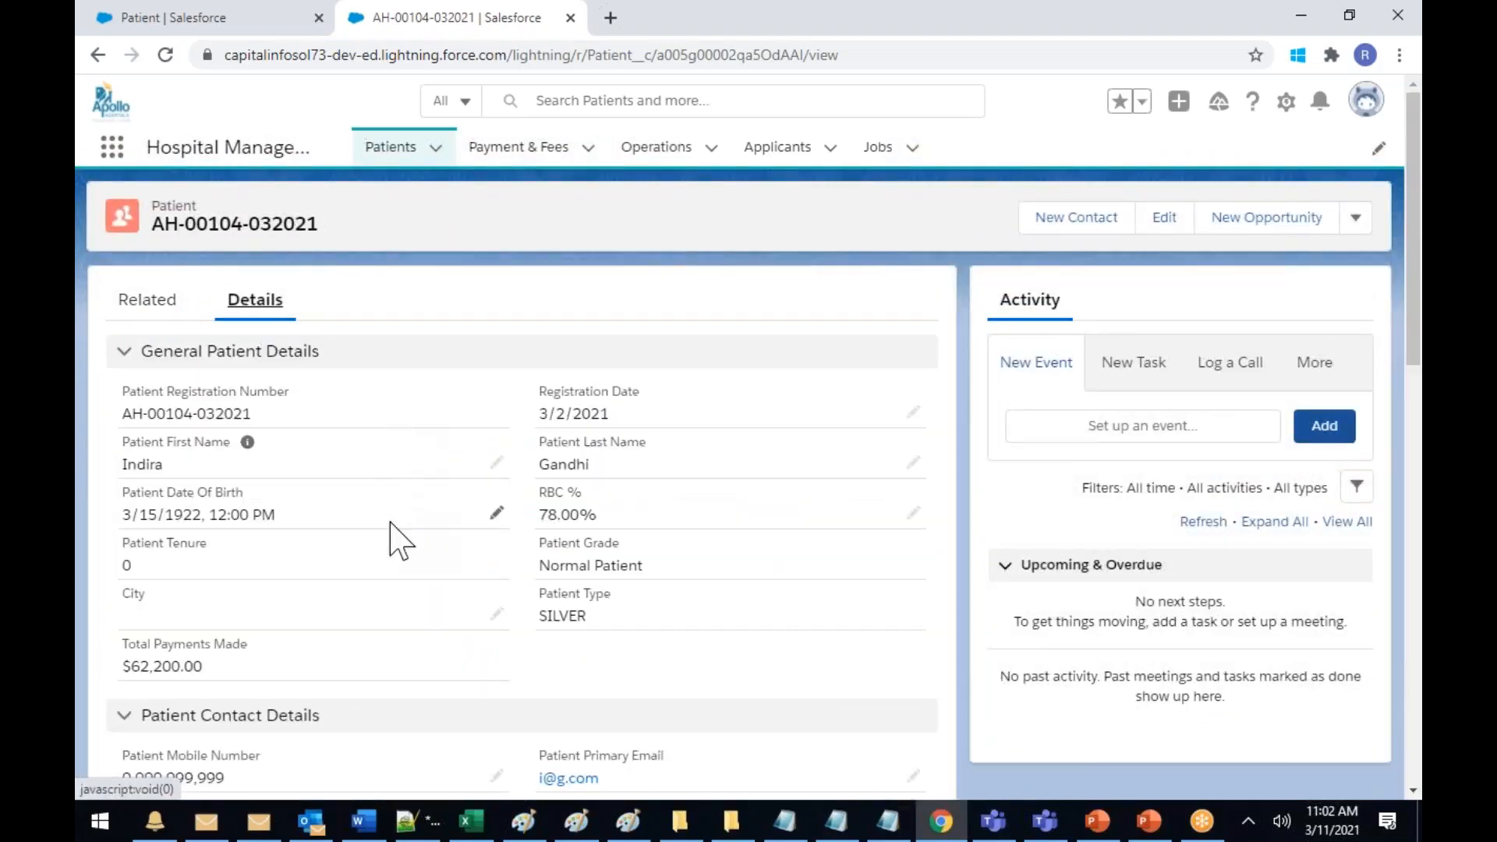
{"action": "left_click_drag", "start_coordinate": [134, 643], "coordinate": [218, 677]}
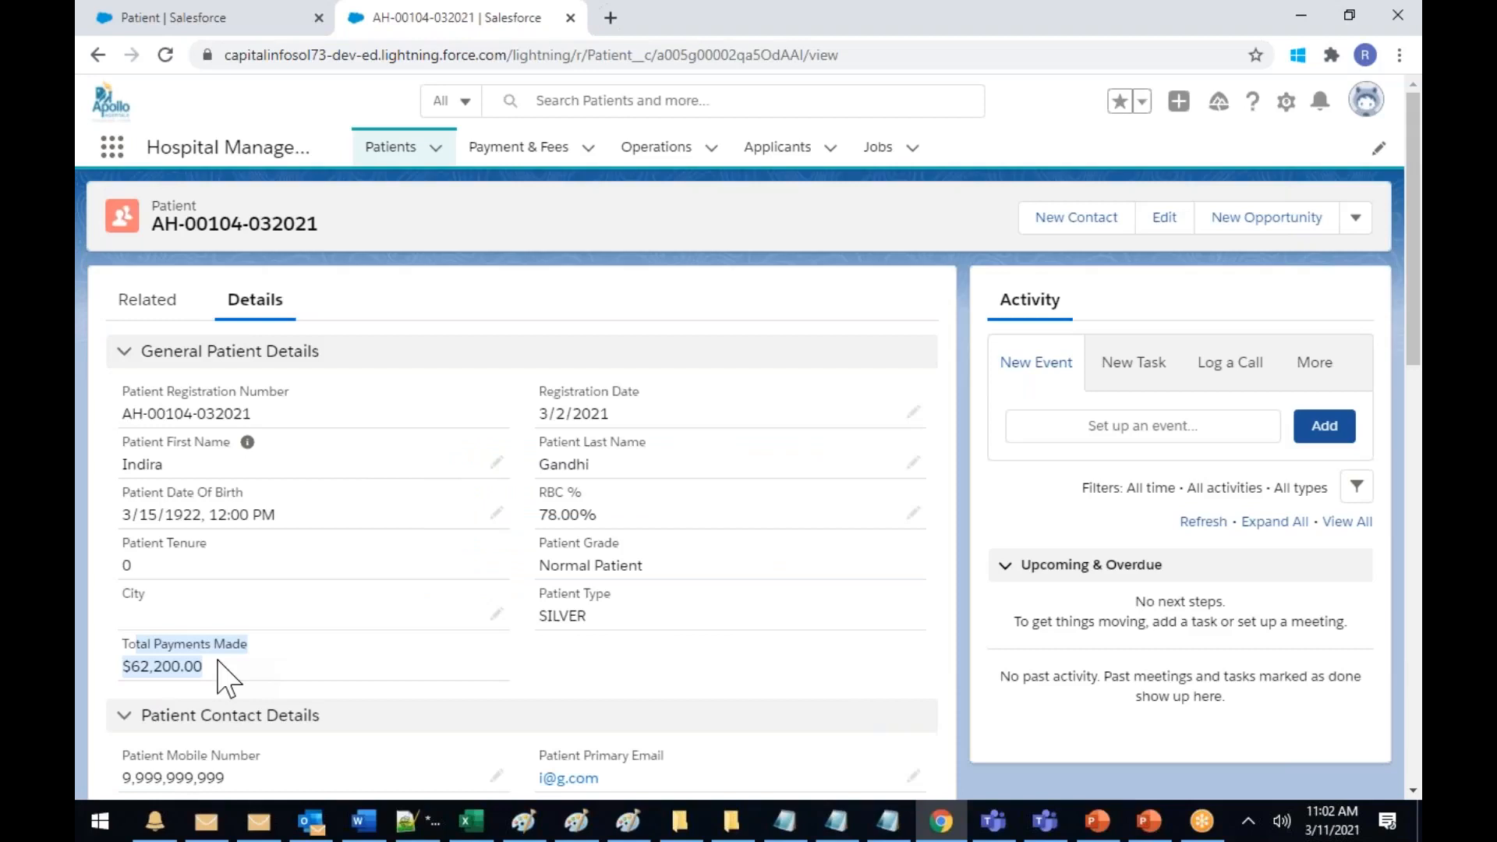
Return to the Jobs list and recheck the applicants related to the Hospital Manager job
{"action": "left_click", "coordinate": [772, 149]}
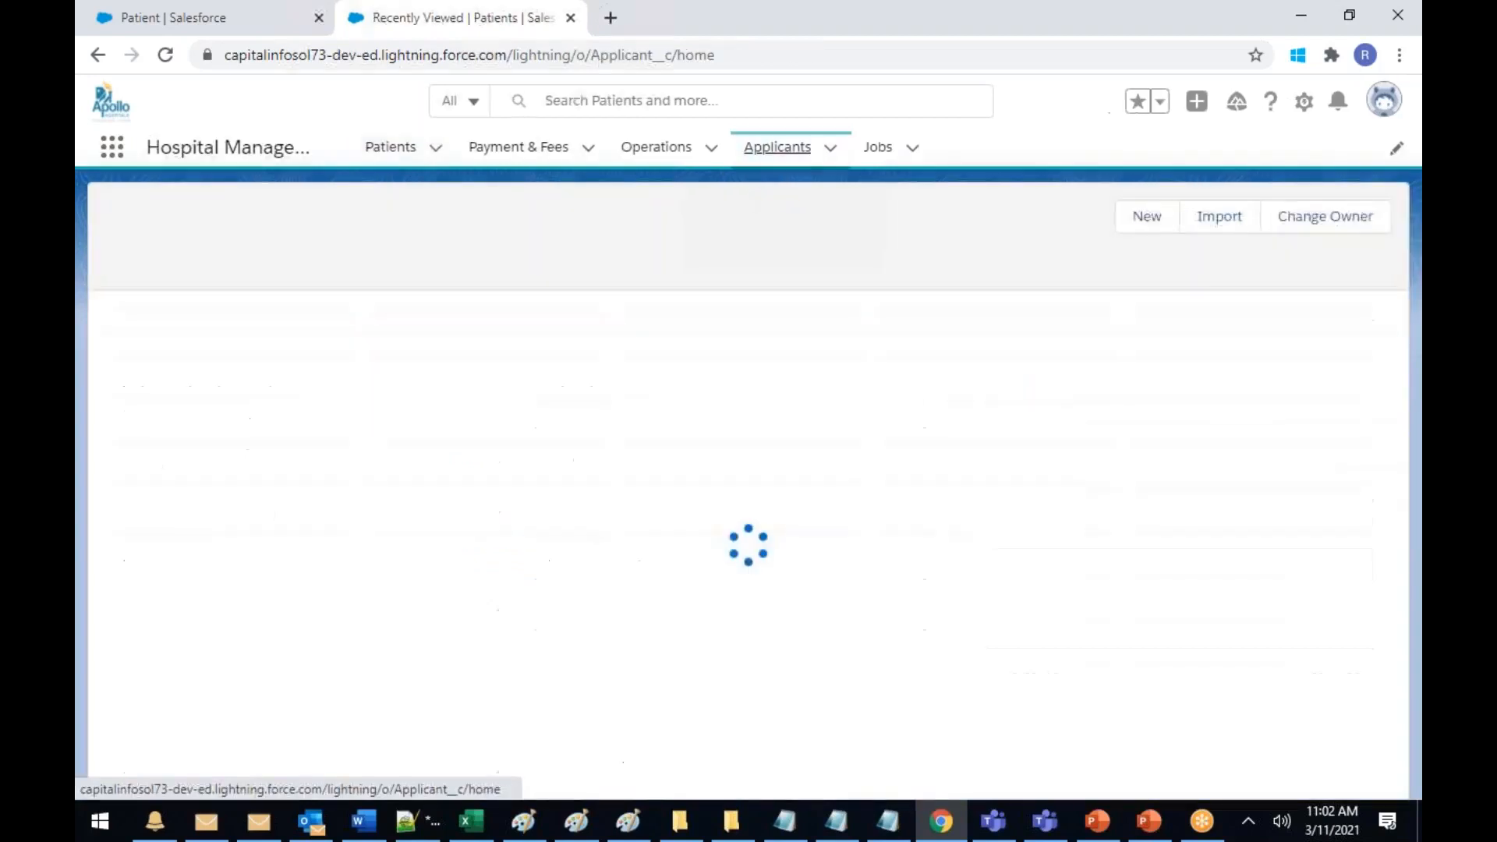
{"action": "left_click", "coordinate": [879, 153]}
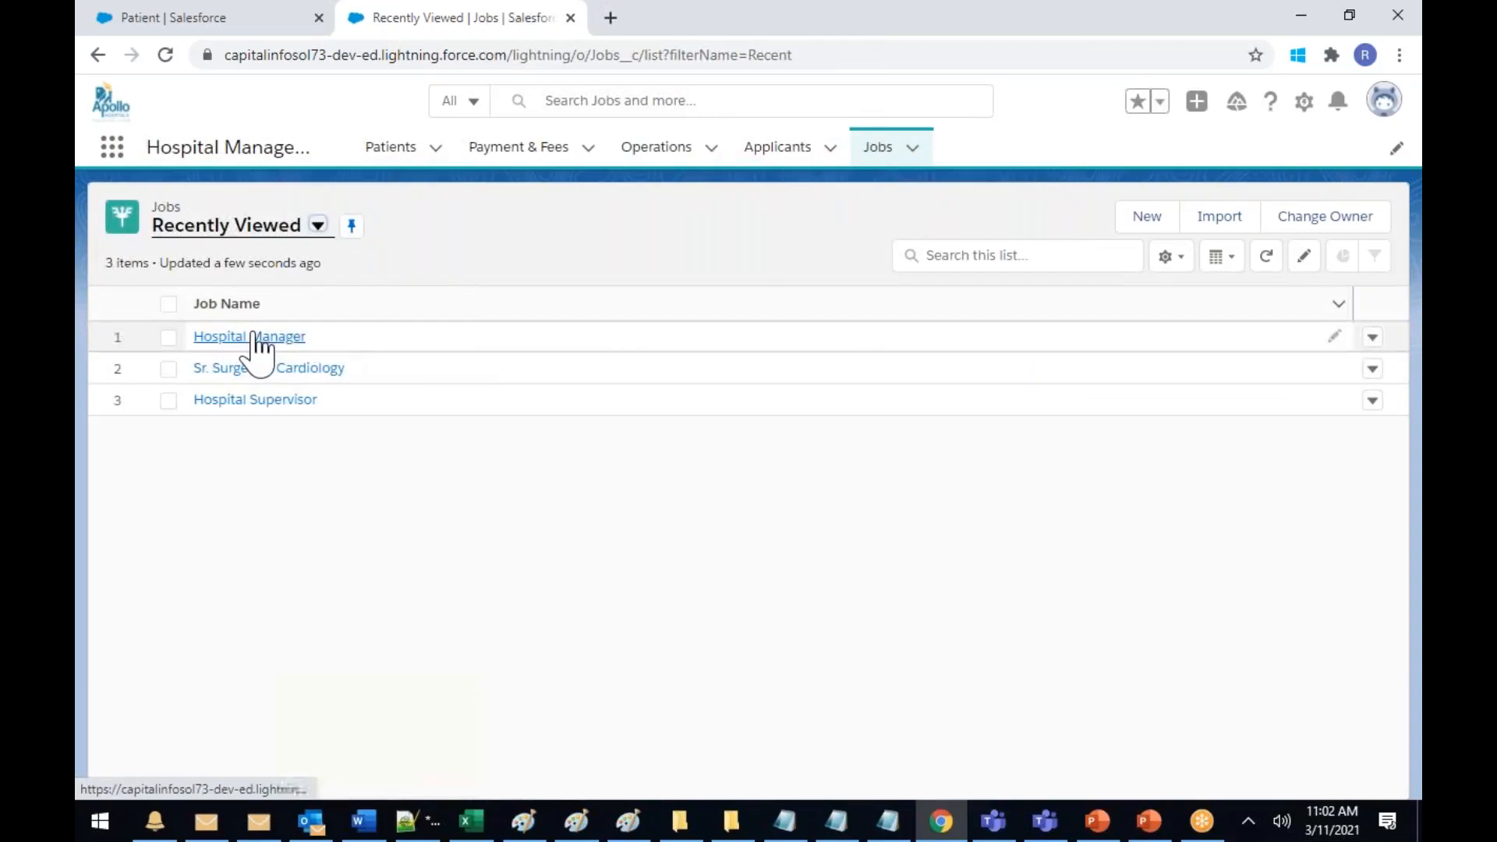
{"action": "left_click", "coordinate": [252, 342]}
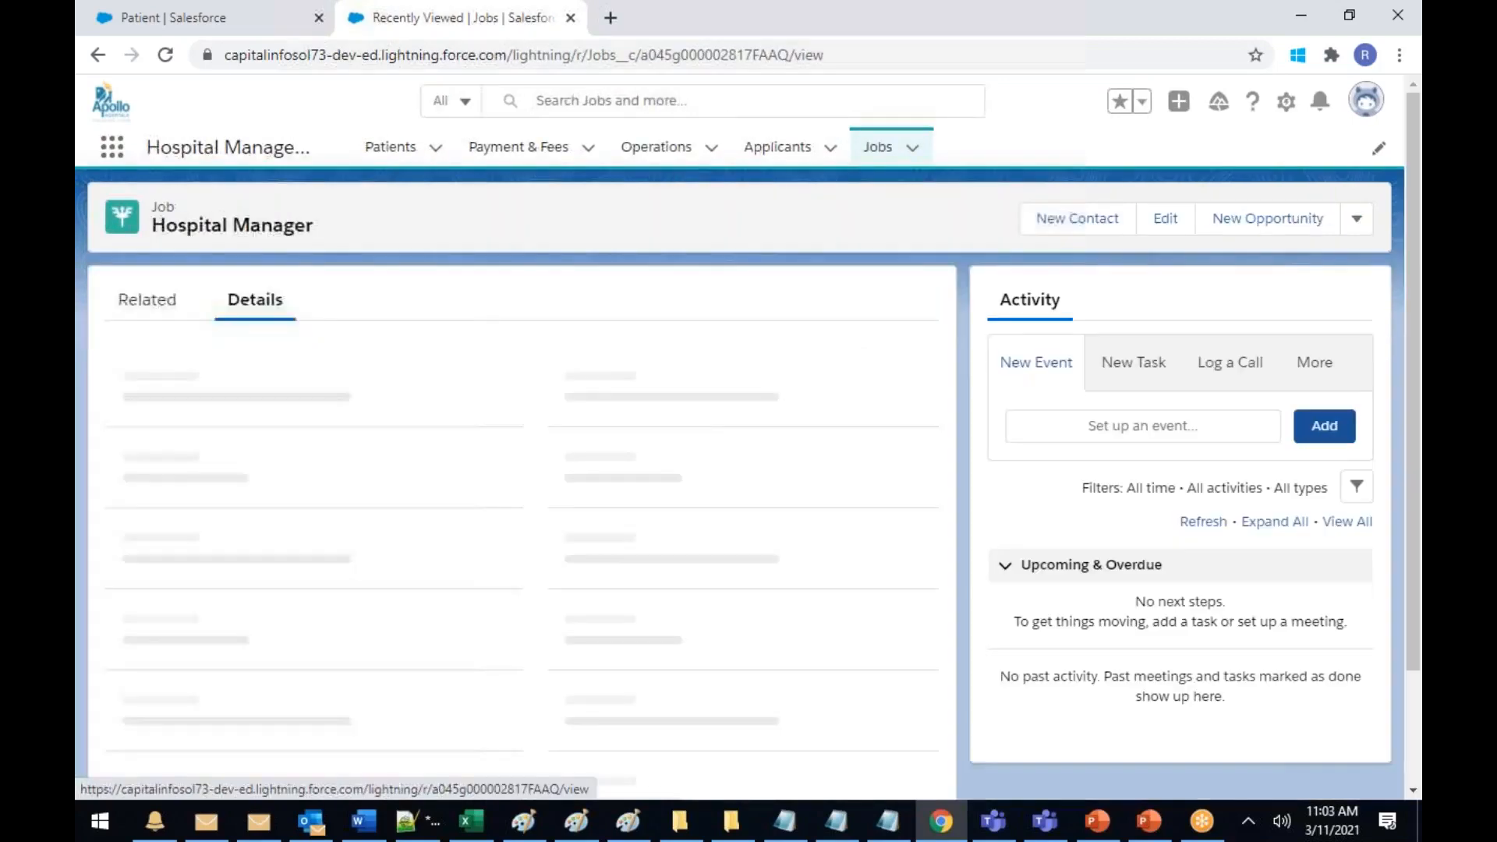
{"action": "left_click", "coordinate": [154, 306]}
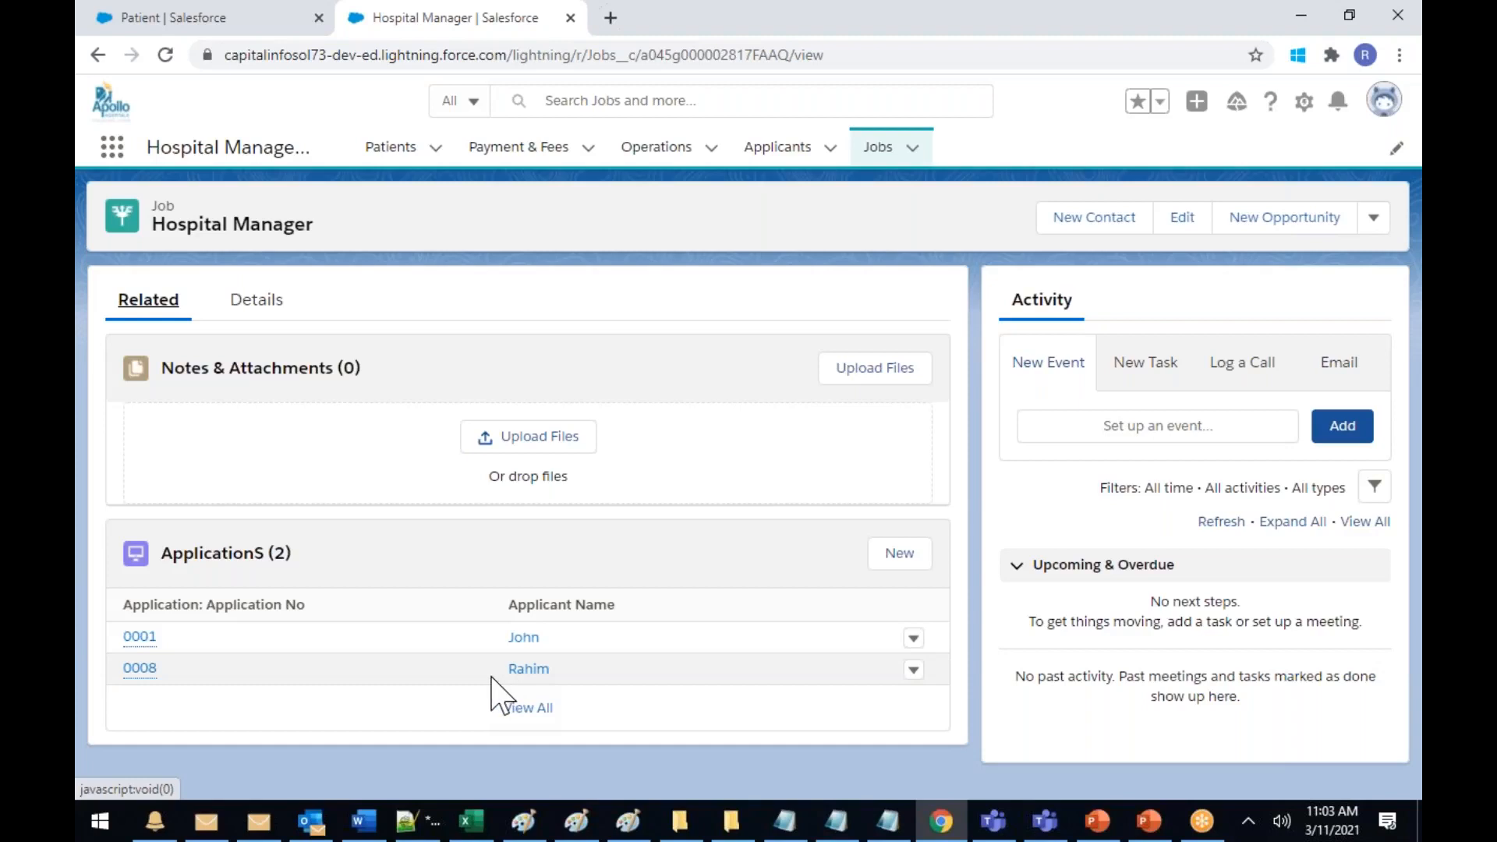
Delete the Hospital Manager job record and confirm the deletion
{"action": "left_click", "coordinate": [1374, 218]}
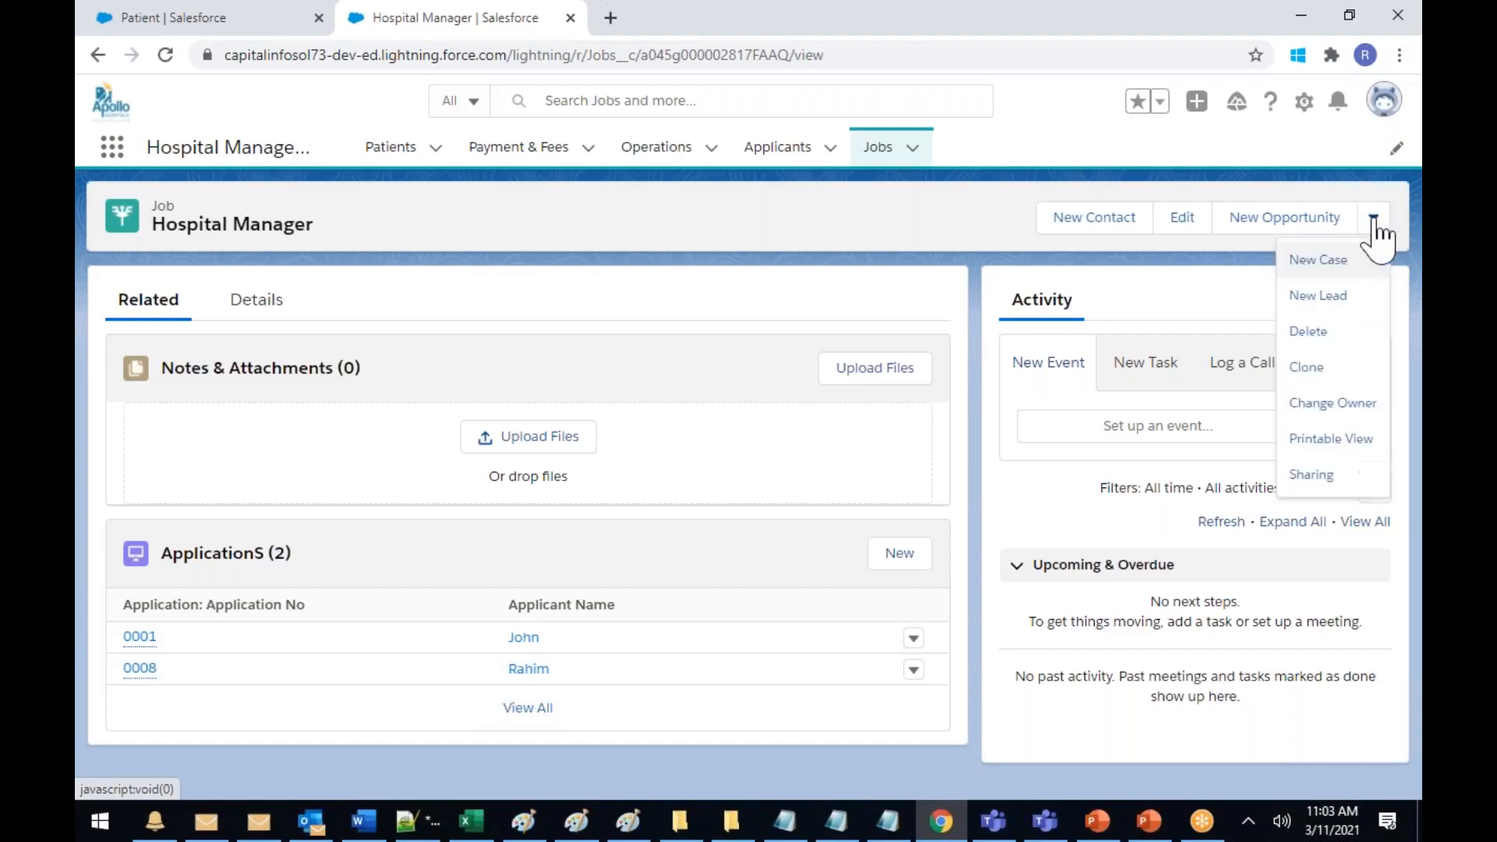
{"action": "left_click", "coordinate": [1310, 332]}
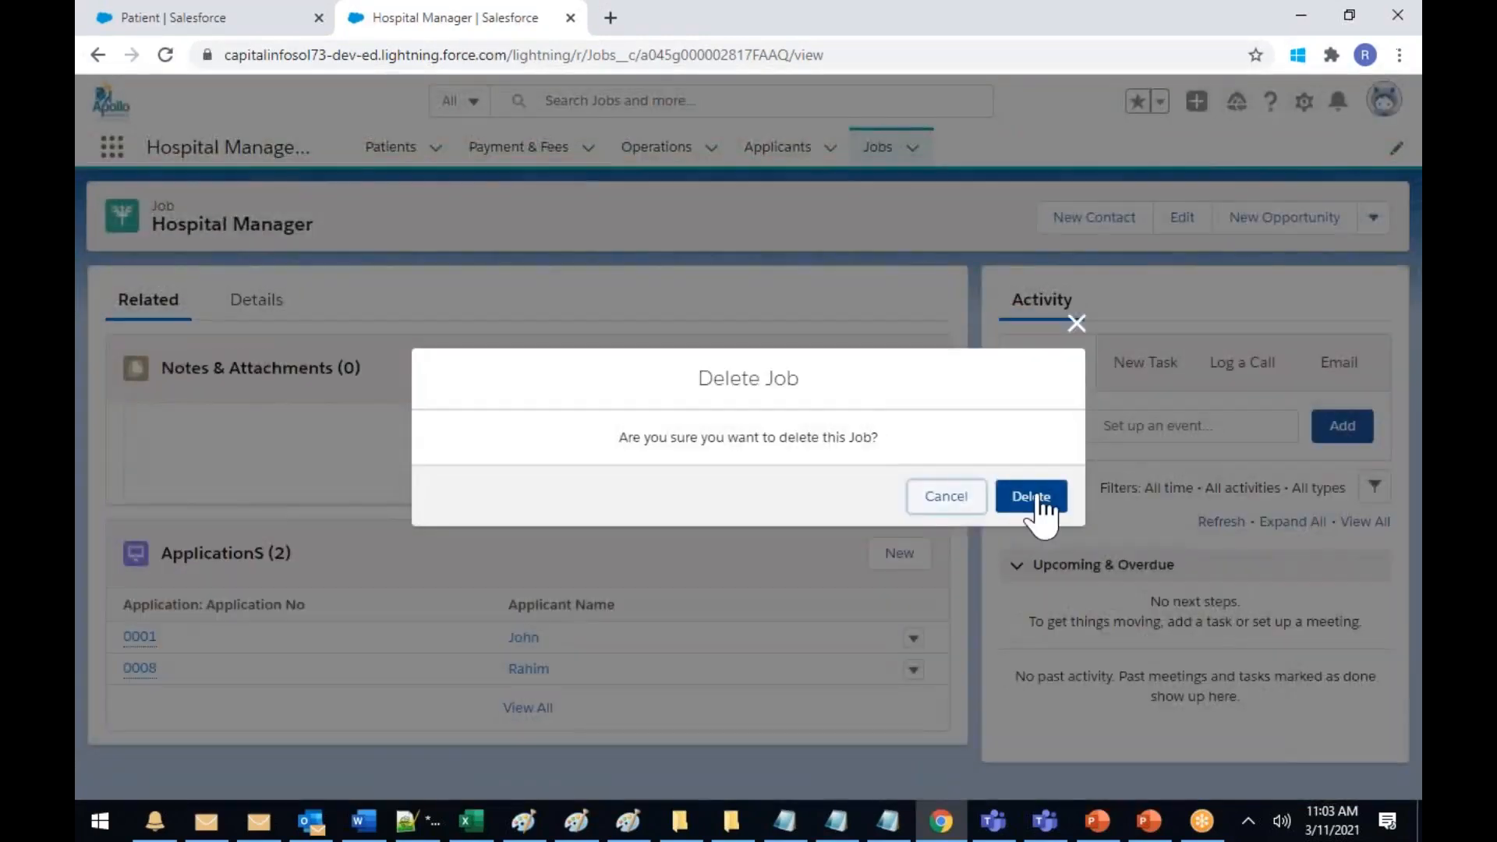
{"action": "left_click", "coordinate": [1031, 499]}
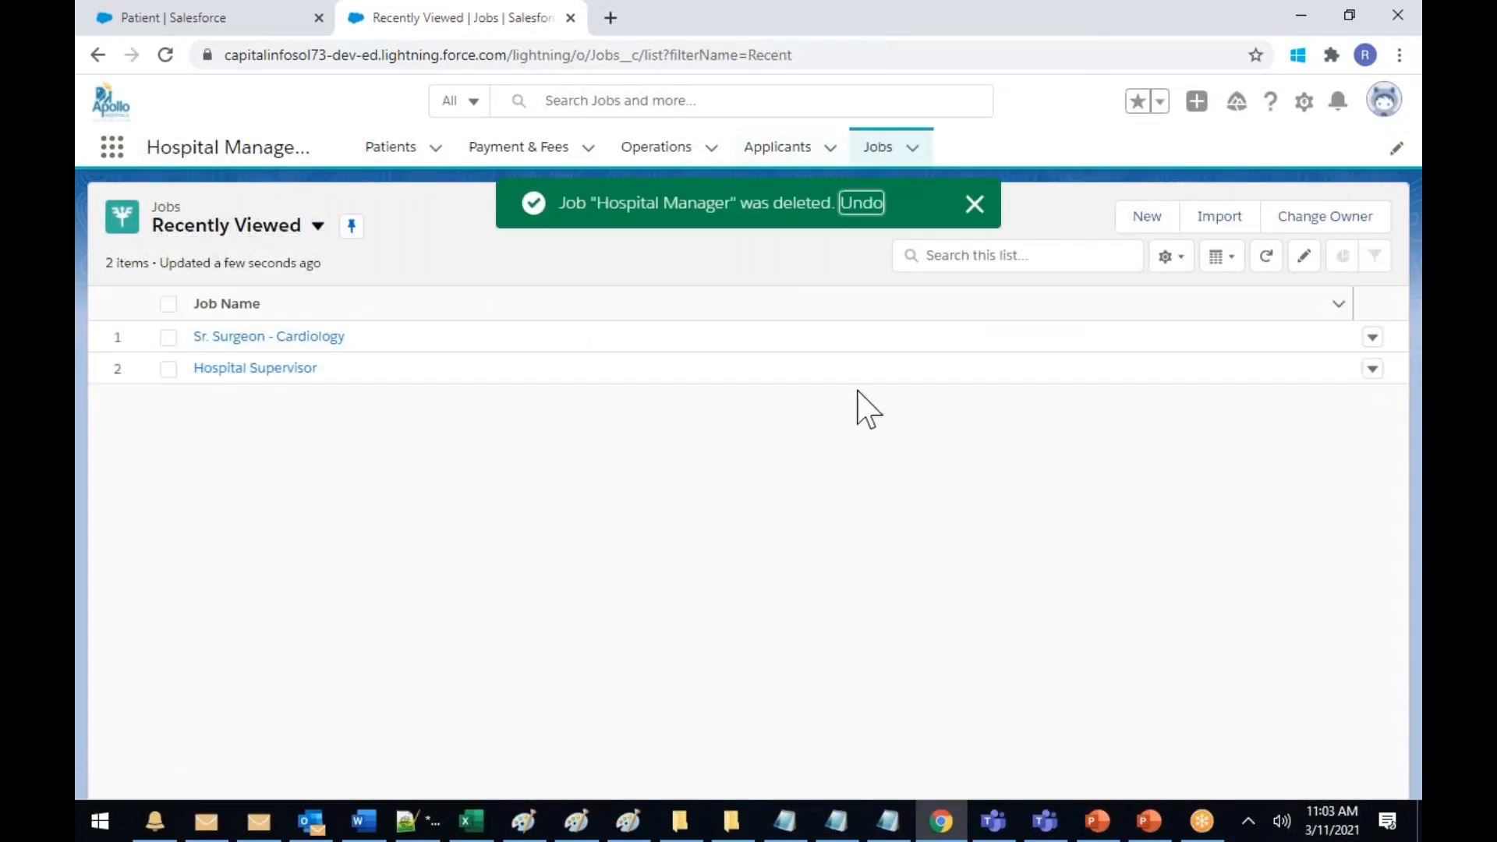
View the Applicants list and switch to Paint to see the Applicant and Job relationship diagram
{"action": "left_click", "coordinate": [780, 148]}
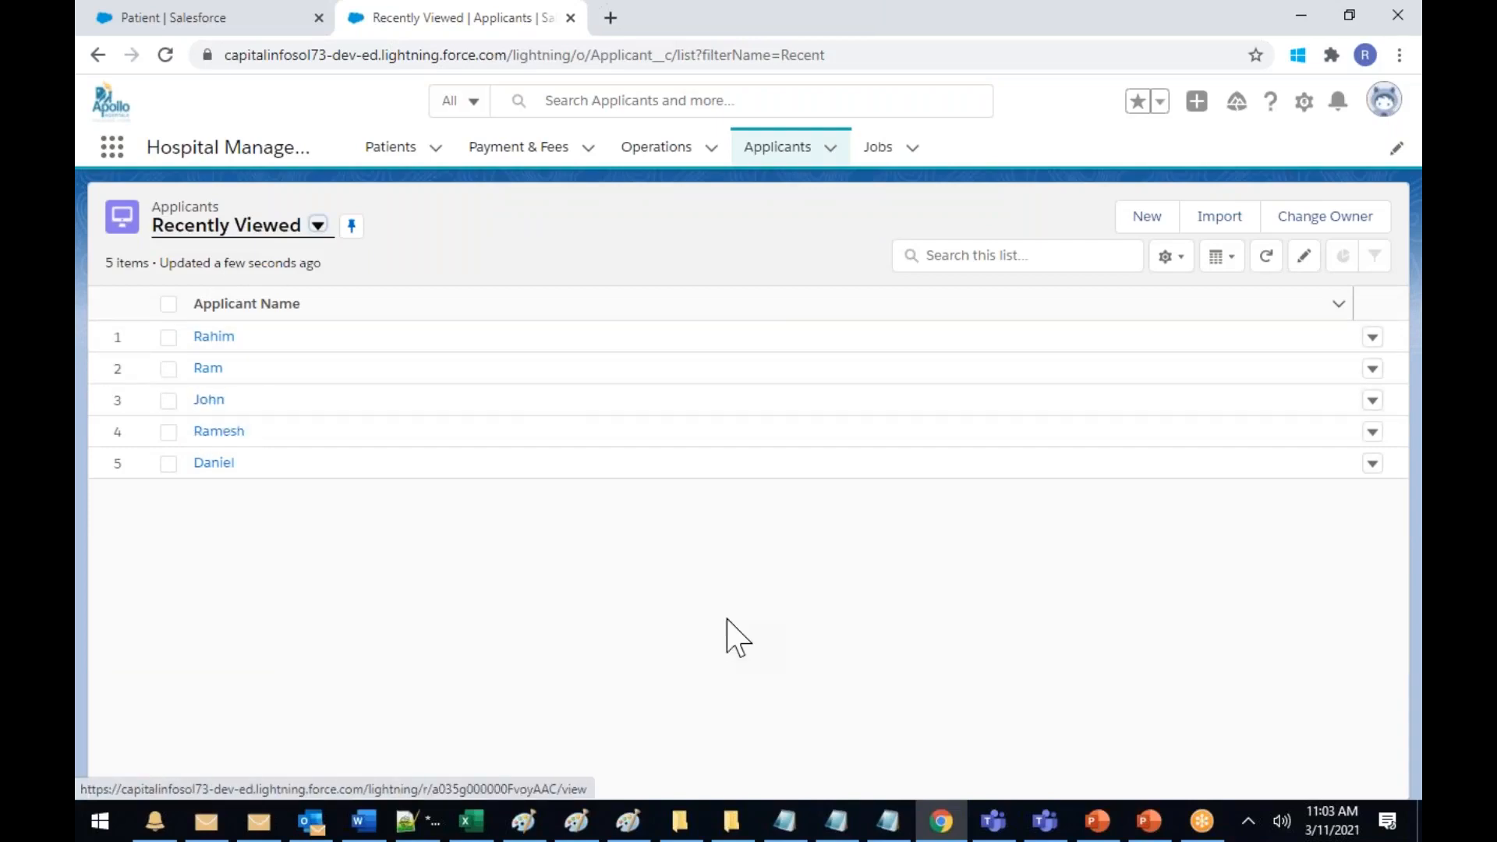
{"action": "left_click", "coordinate": [524, 825]}
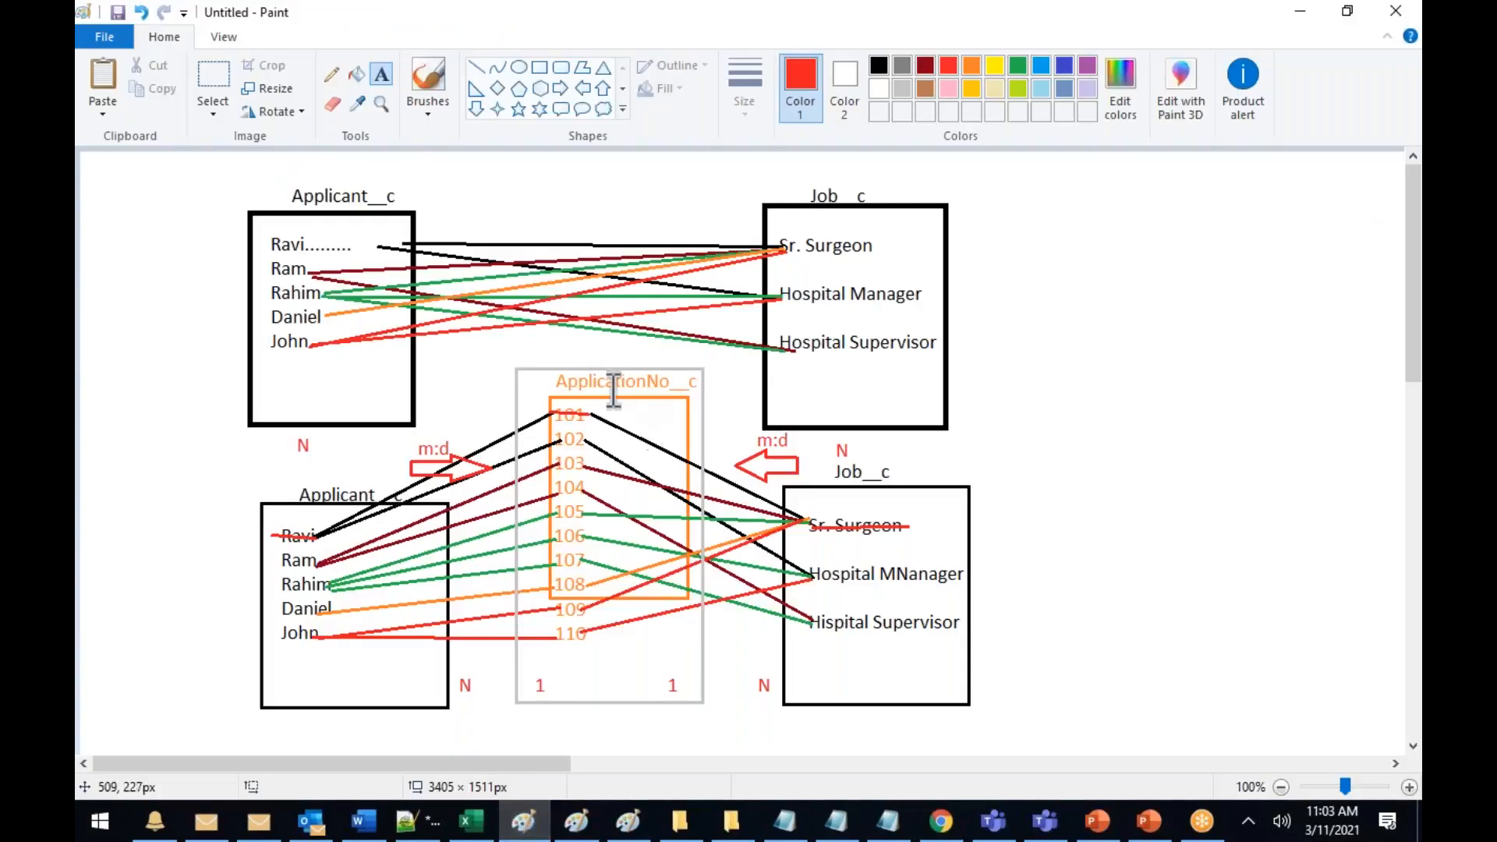
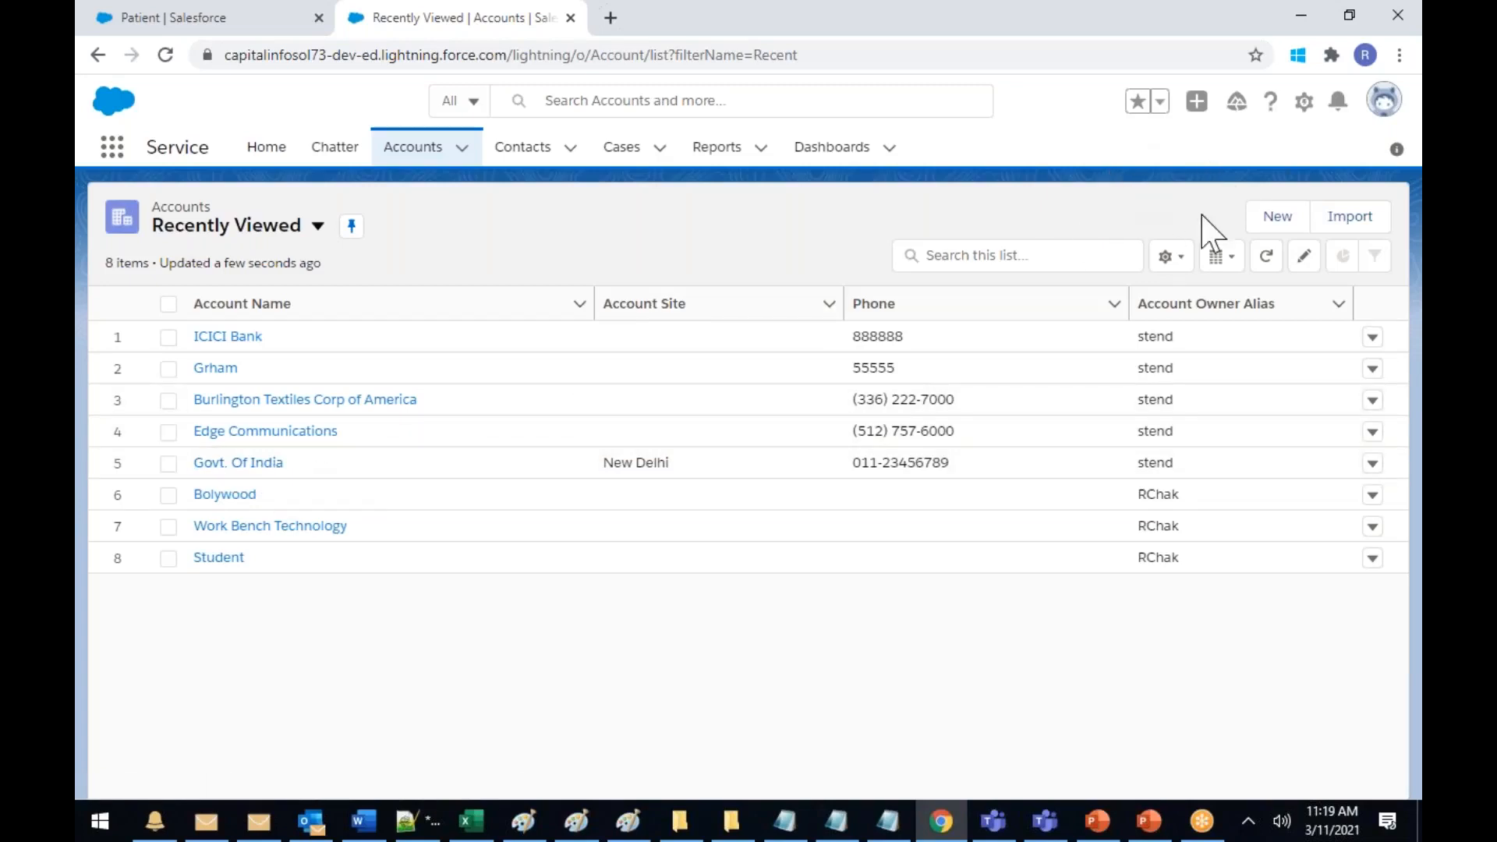
Start a new account in the Service app with the account name Ministry of Finance
{"action": "left_click", "coordinate": [1274, 216]}
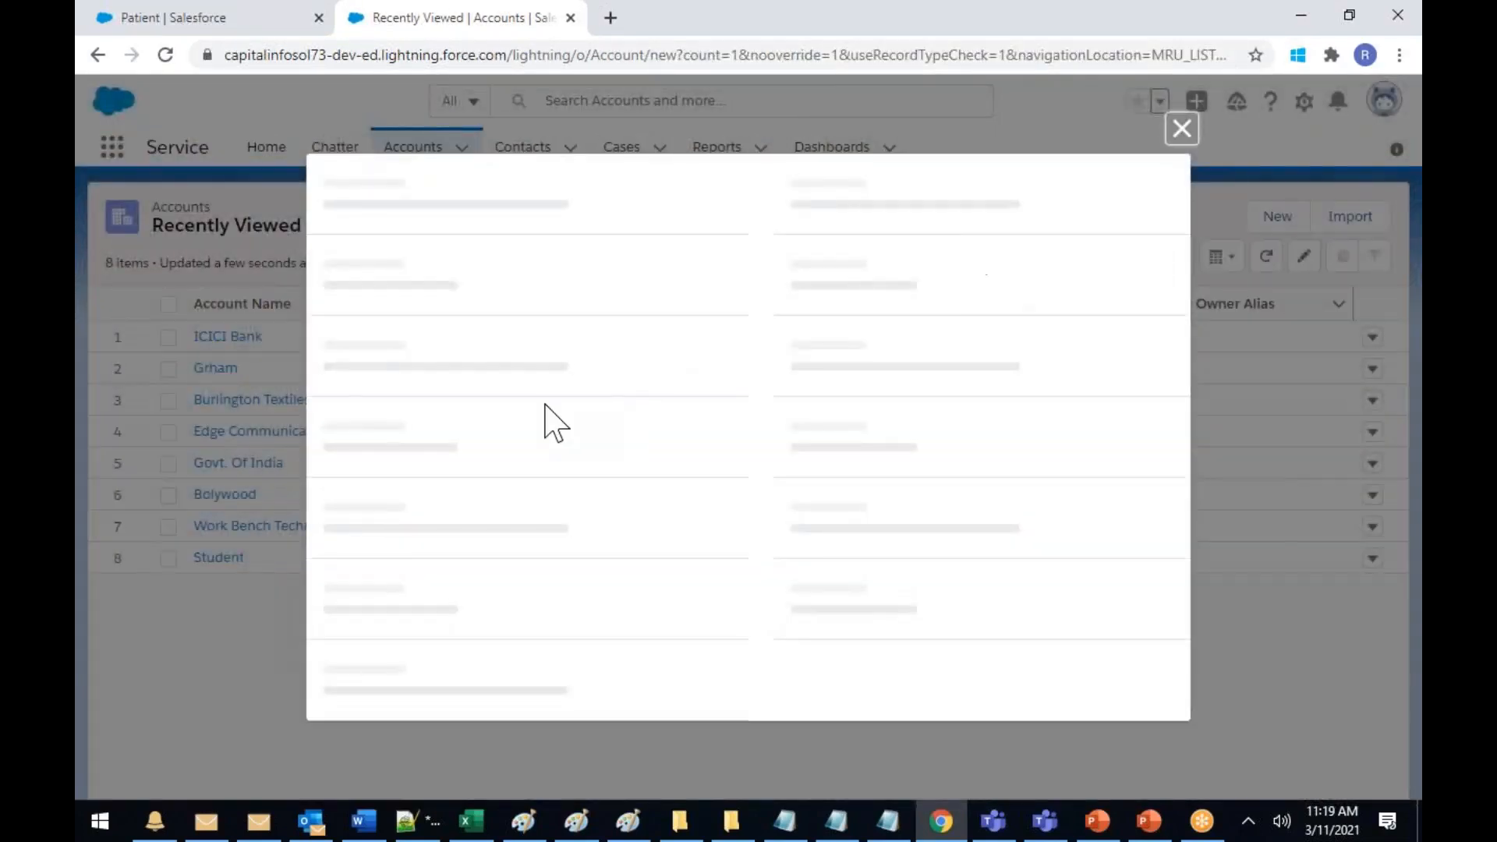
{"action": "left_click", "coordinate": [401, 341]}
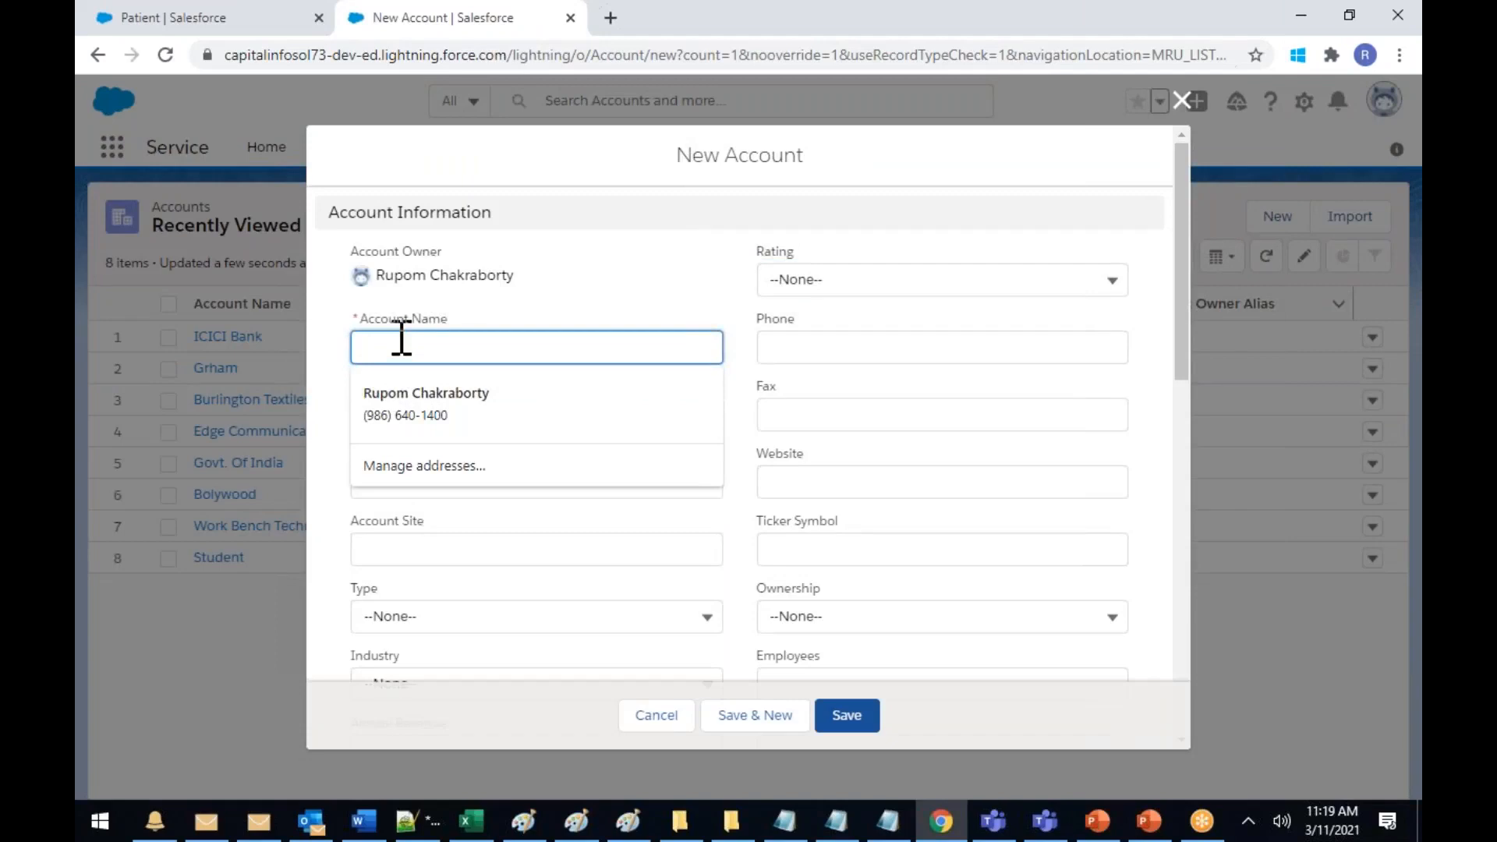
{"action": "type", "text": "G"}
{"action": "key", "text": "BackSpace"}
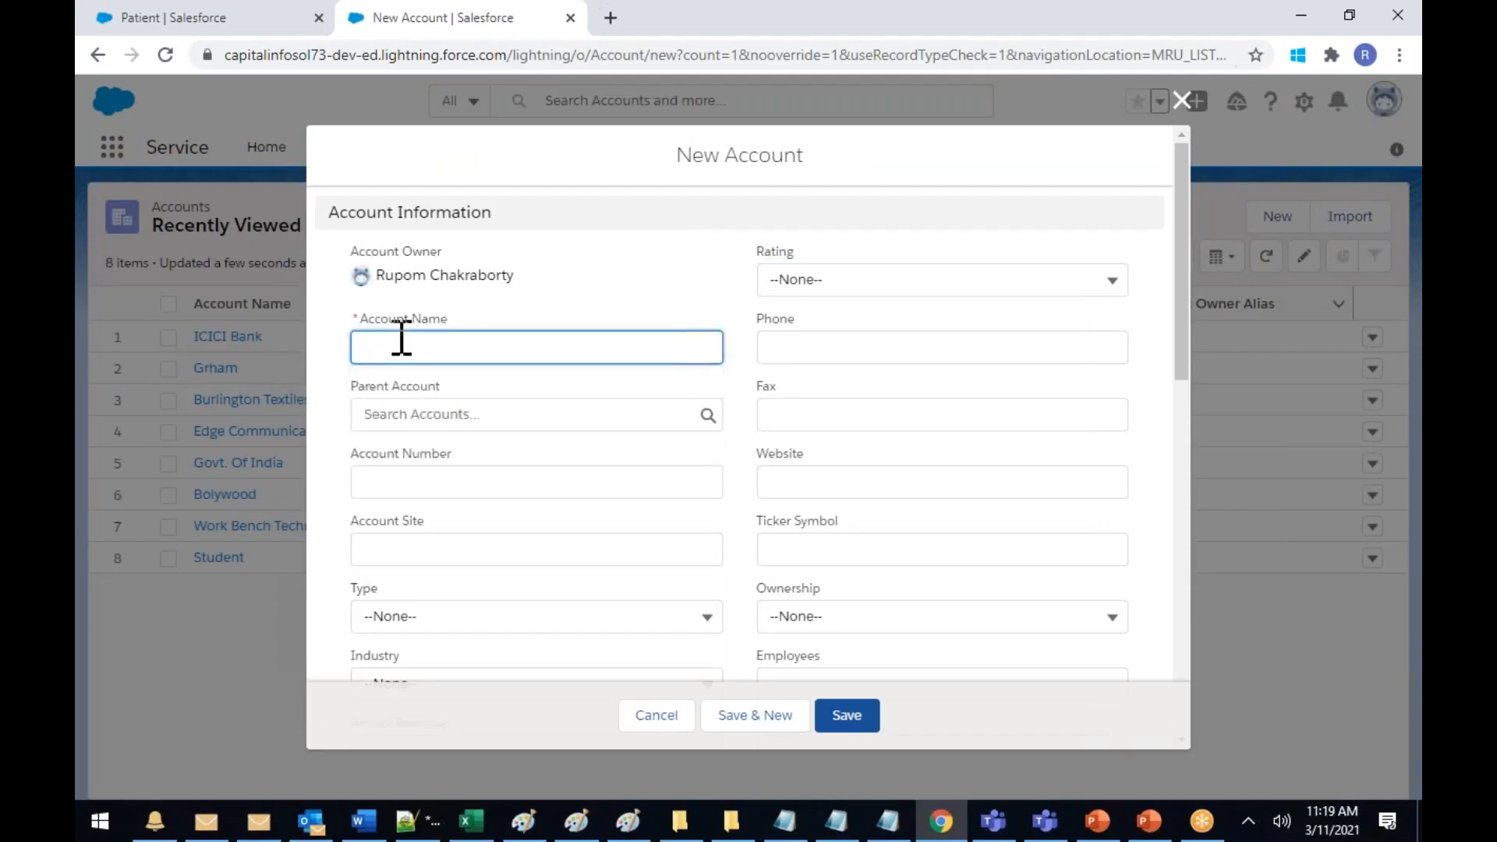
{"action": "type", "text": "M"}
{"action": "key", "text": "BackSpace"}
{"action": "type", "text": "Ministry of Finance"}
{"action": "left_click", "coordinate": [555, 300]}
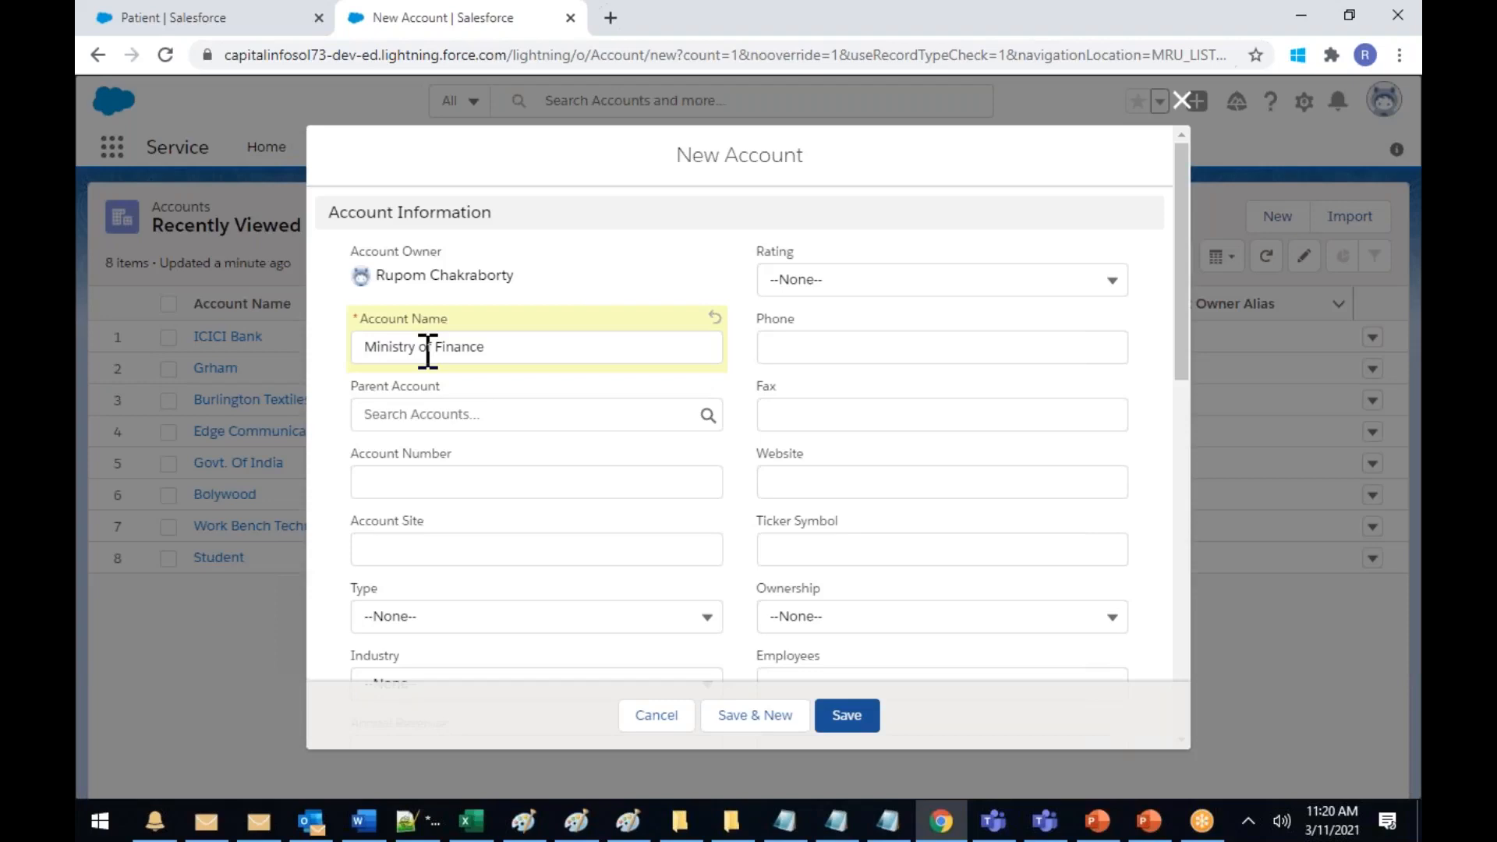
Set the new account's parent account to Govt. Of India and save the account
{"action": "left_click", "coordinate": [400, 417]}
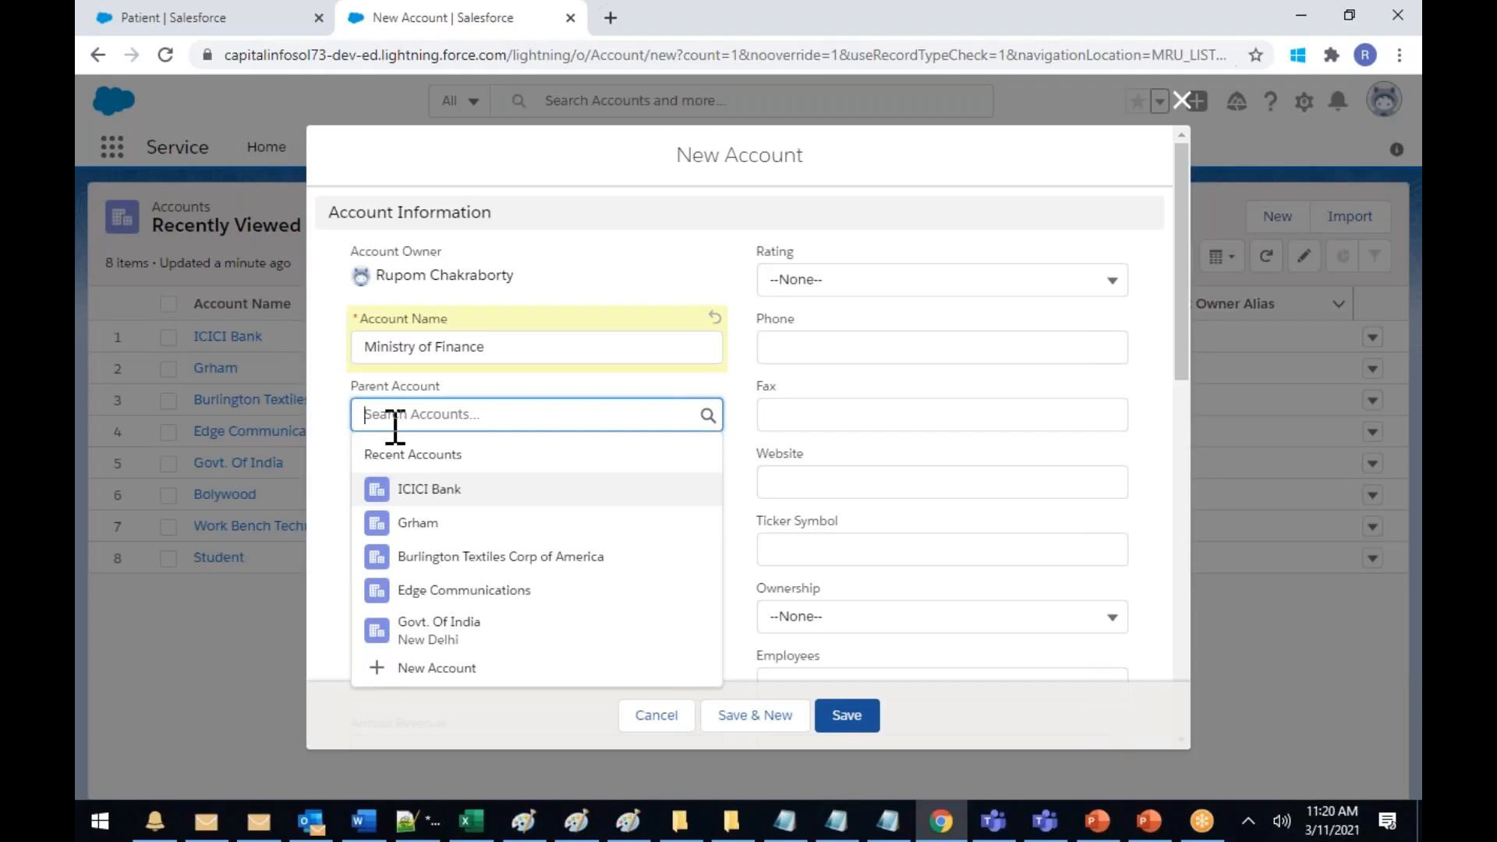
{"action": "key", "text": "Down"}
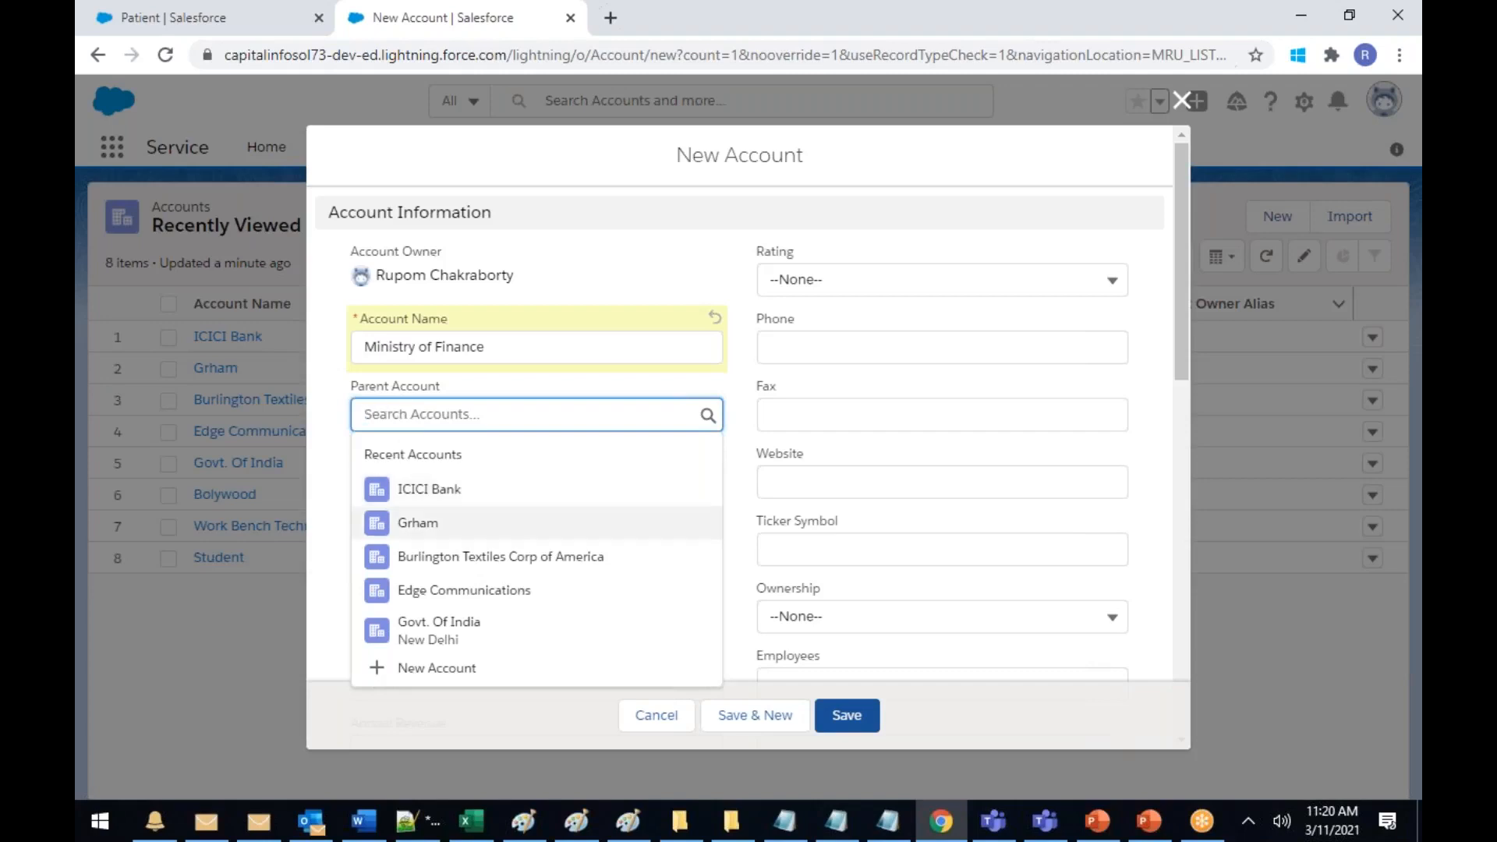
{"action": "left_click", "coordinate": [456, 627]}
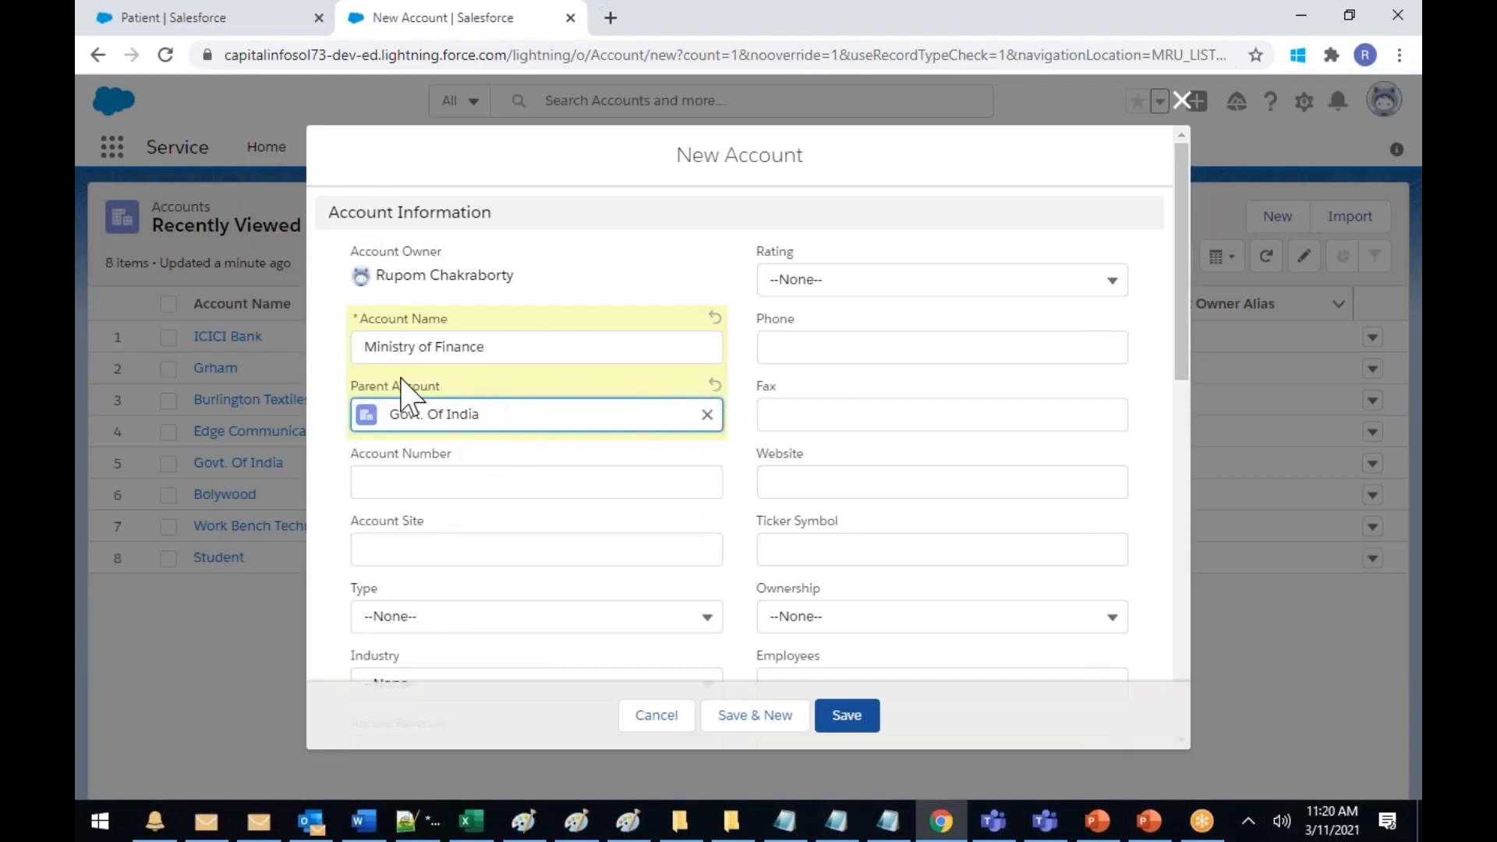
{"action": "left_click", "coordinate": [858, 713]}
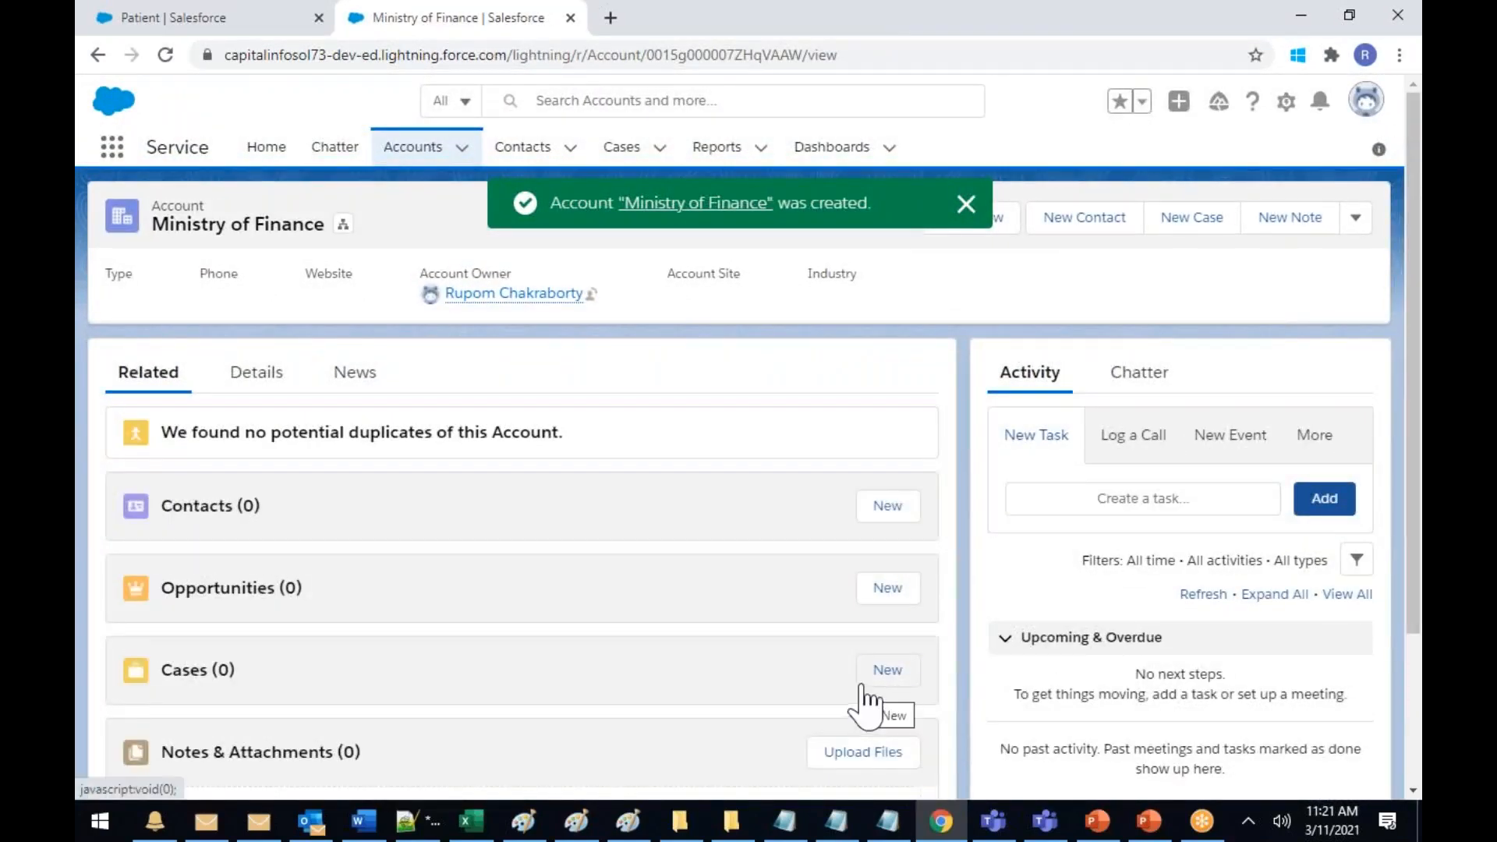
Open the All Contacts list and look through the contacts and their accounts
{"action": "left_click", "coordinate": [538, 156]}
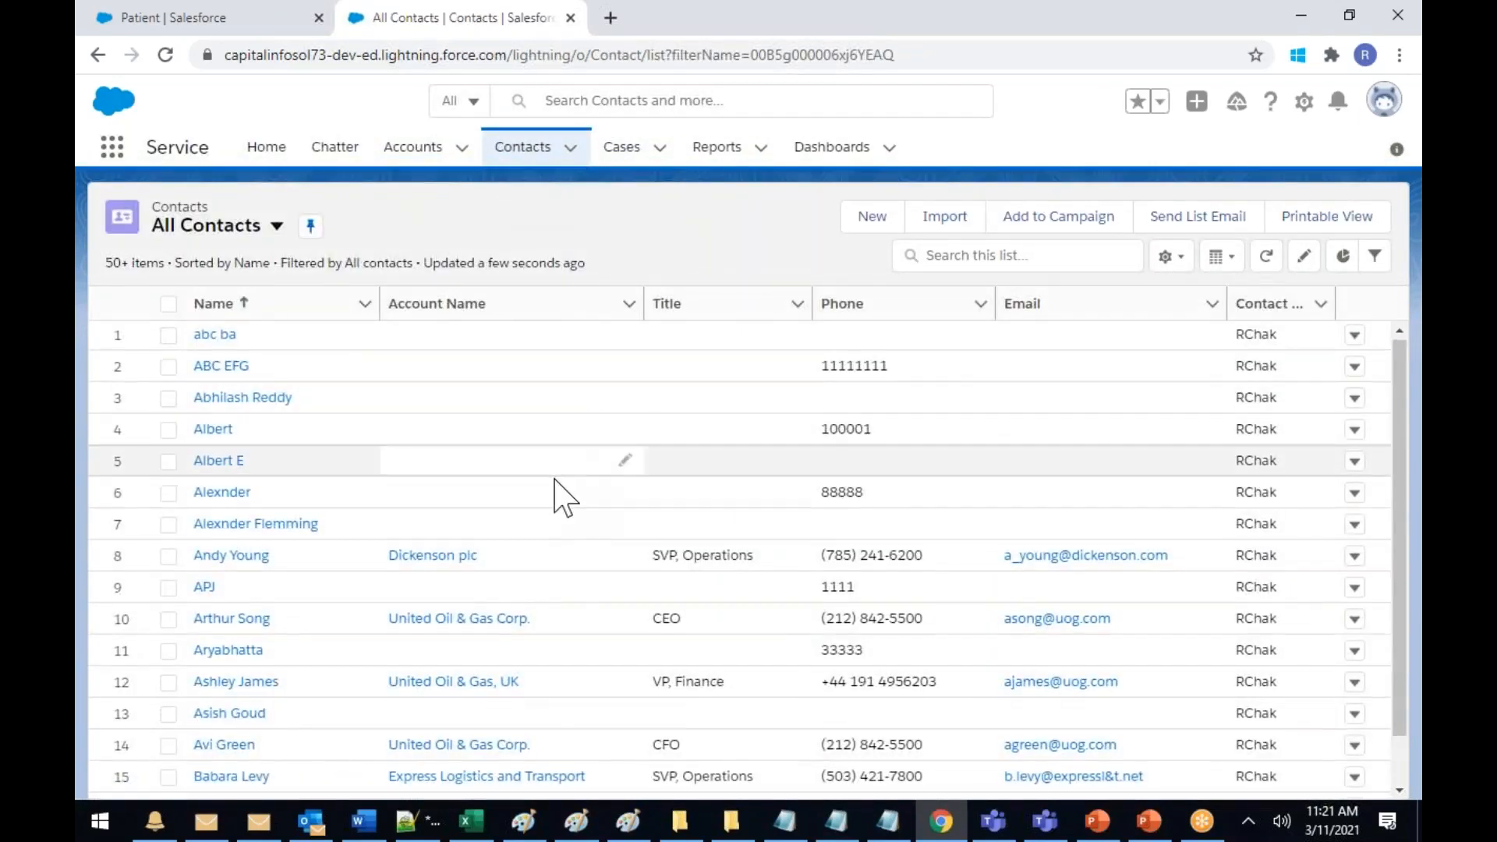
{"action": "scroll", "coordinate": [555, 483], "scroll_direction": "down", "scroll_amount": 7}
{"action": "scroll", "coordinate": [536, 487], "scroll_direction": "down", "scroll_amount": 6}
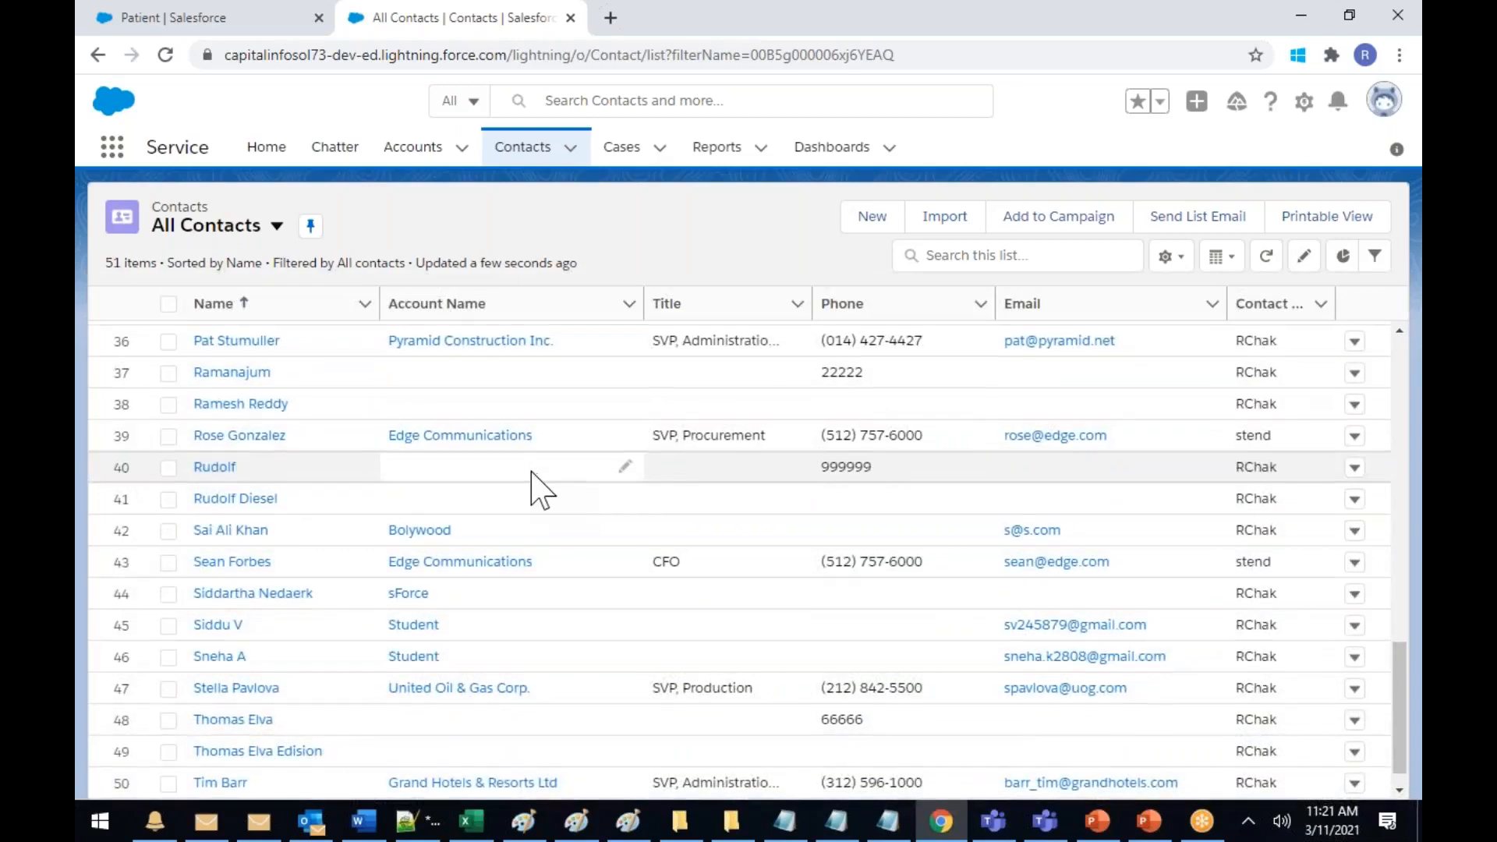
{"action": "scroll", "coordinate": [541, 490], "scroll_direction": "down", "scroll_amount": 1}
{"action": "scroll", "coordinate": [544, 492], "scroll_direction": "up", "scroll_amount": 5}
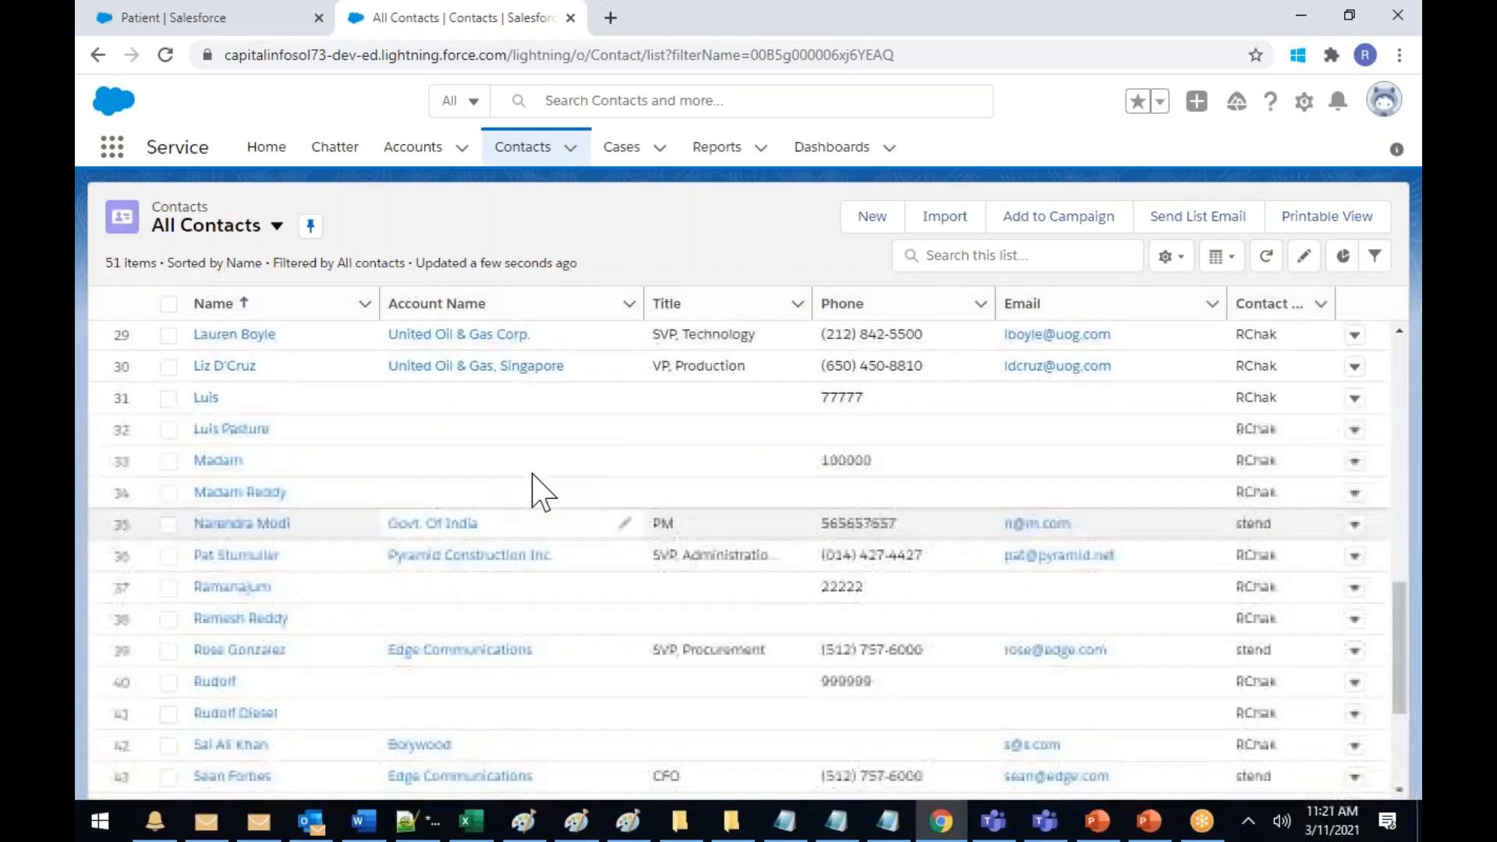
{"action": "scroll", "coordinate": [544, 492], "scroll_direction": "up", "scroll_amount": 8}
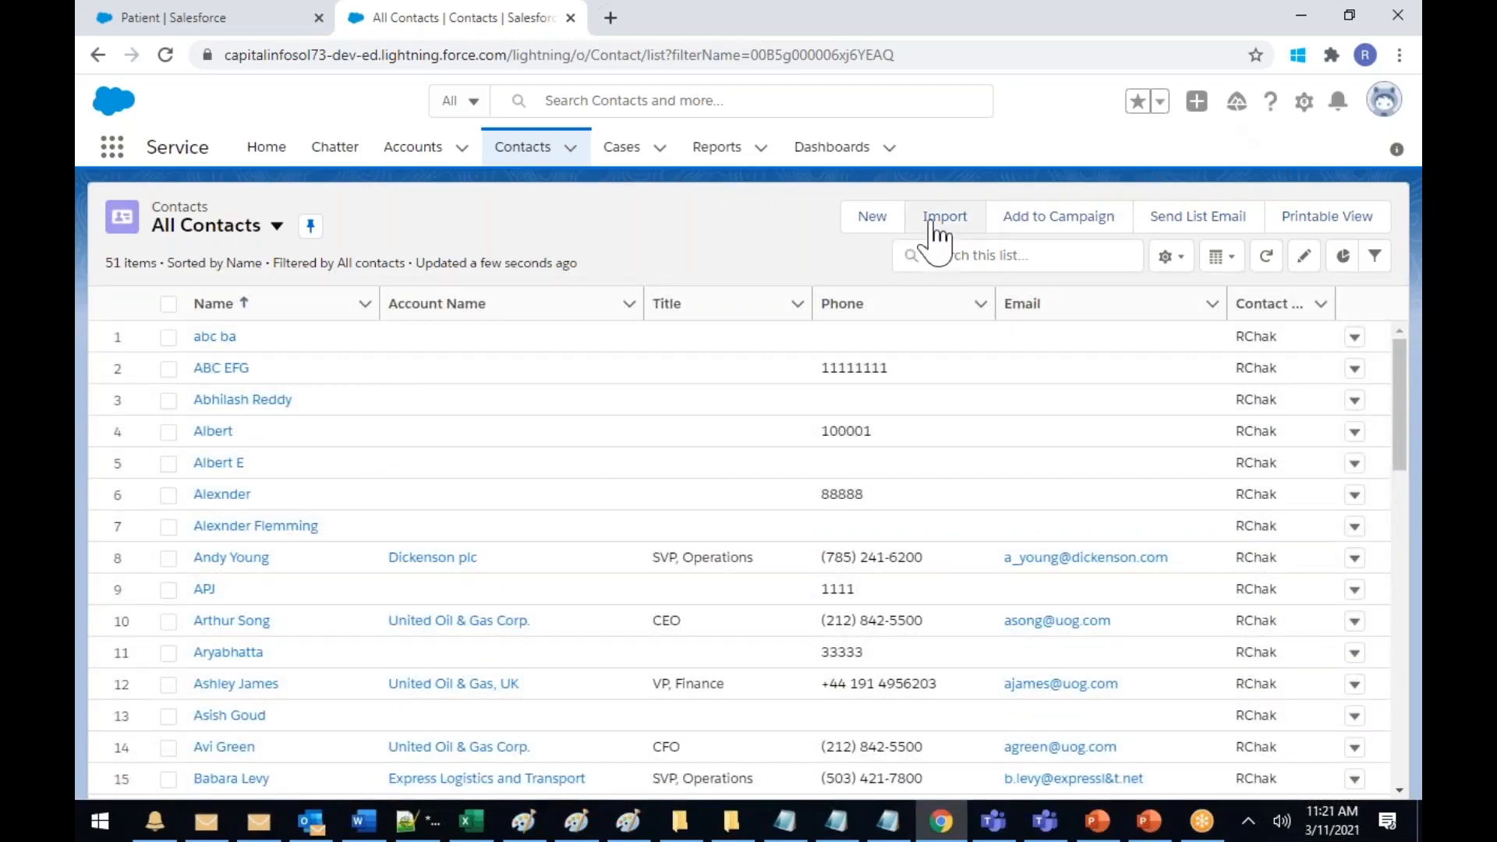
Start a new contact with salutation Mr., first name aa and last name aa
{"action": "left_click", "coordinate": [872, 219]}
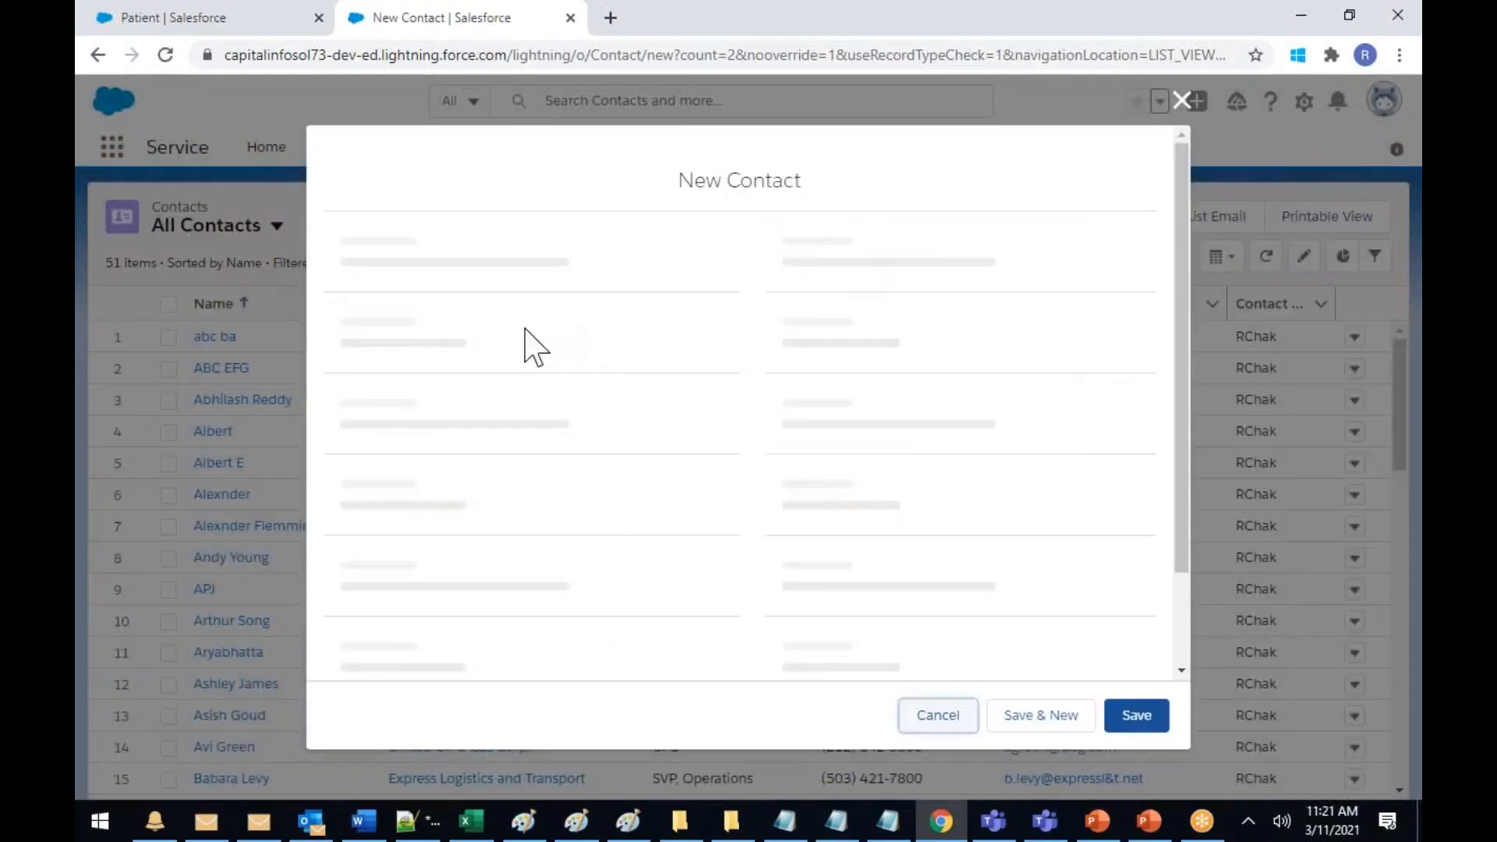
{"action": "left_click", "coordinate": [424, 397]}
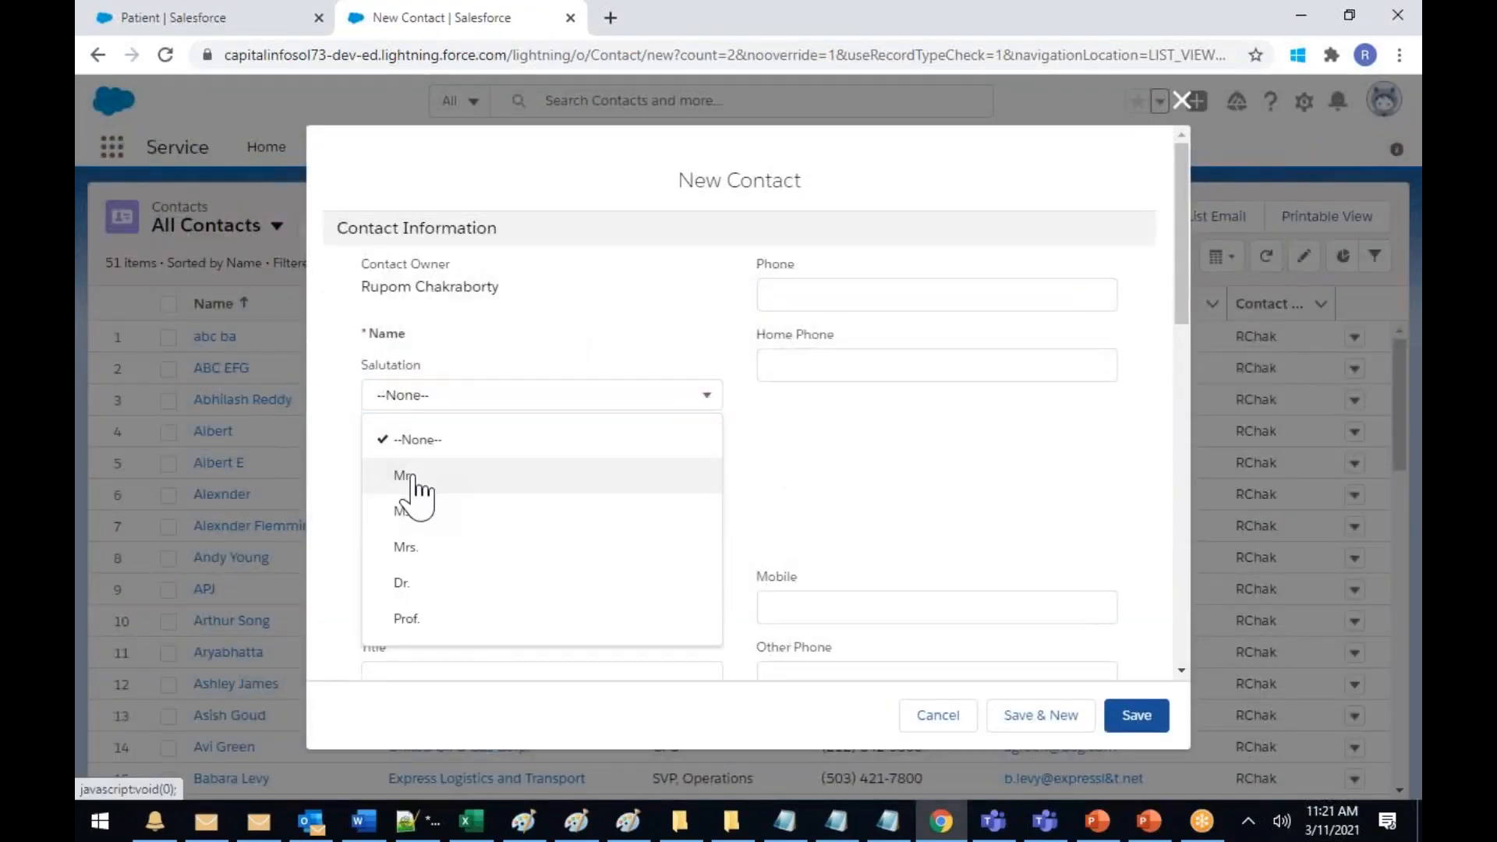
{"action": "left_click", "coordinate": [434, 477]}
{"action": "left_click", "coordinate": [435, 456]}
{"action": "type", "text": "aa"}
{"action": "left_click", "coordinate": [408, 518]}
{"action": "type", "text": "aa"}
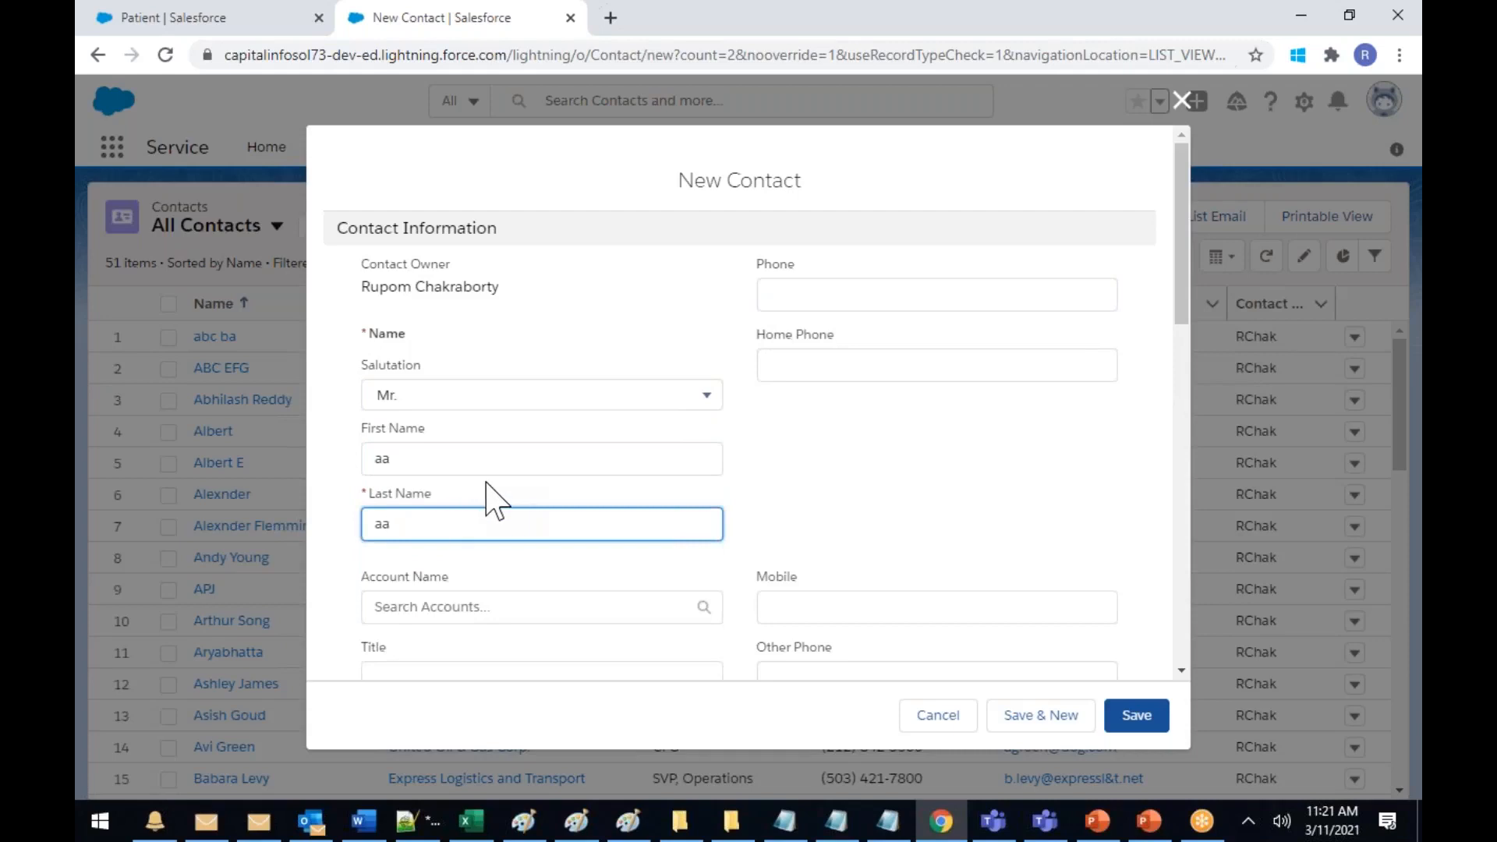
{"action": "left_click", "coordinate": [923, 483]}
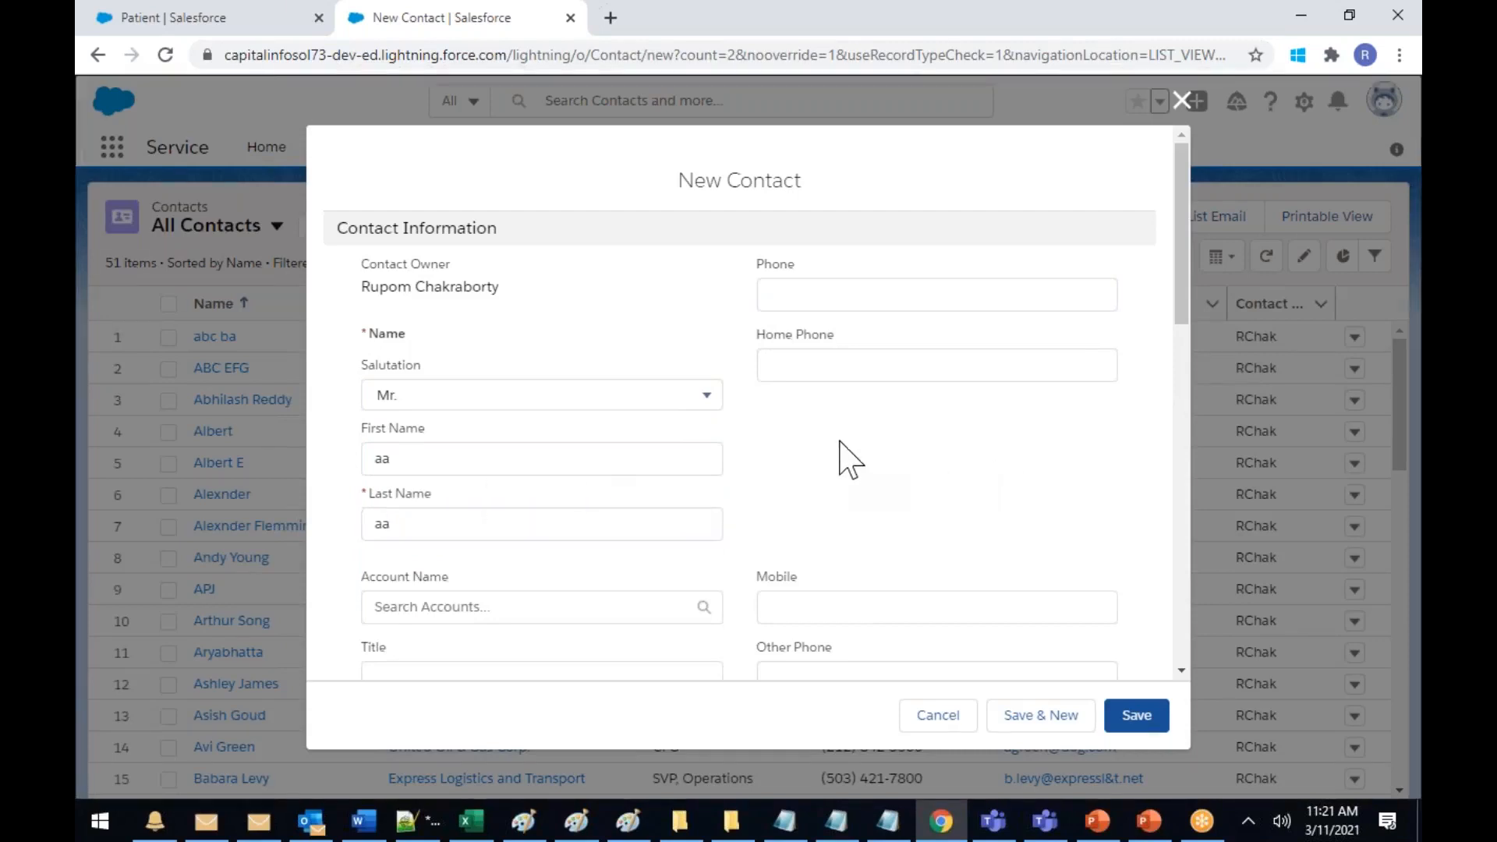
Check the Account Name lookup, leave it blank, and set Reports To to the second suggested contact
{"action": "scroll", "coordinate": [843, 461], "scroll_direction": "down", "scroll_amount": 2}
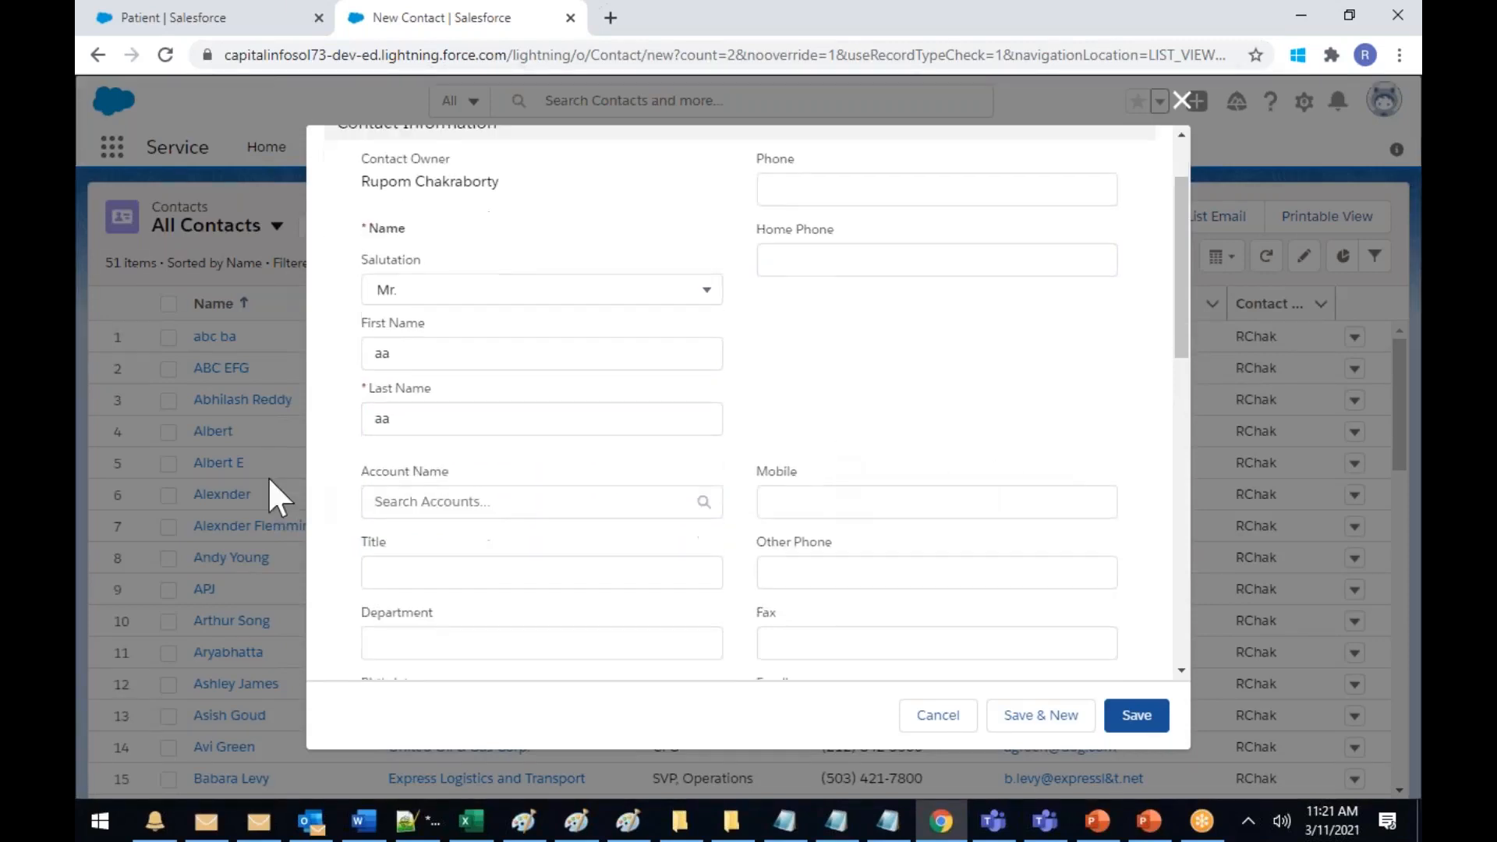
{"action": "left_click", "coordinate": [411, 502]}
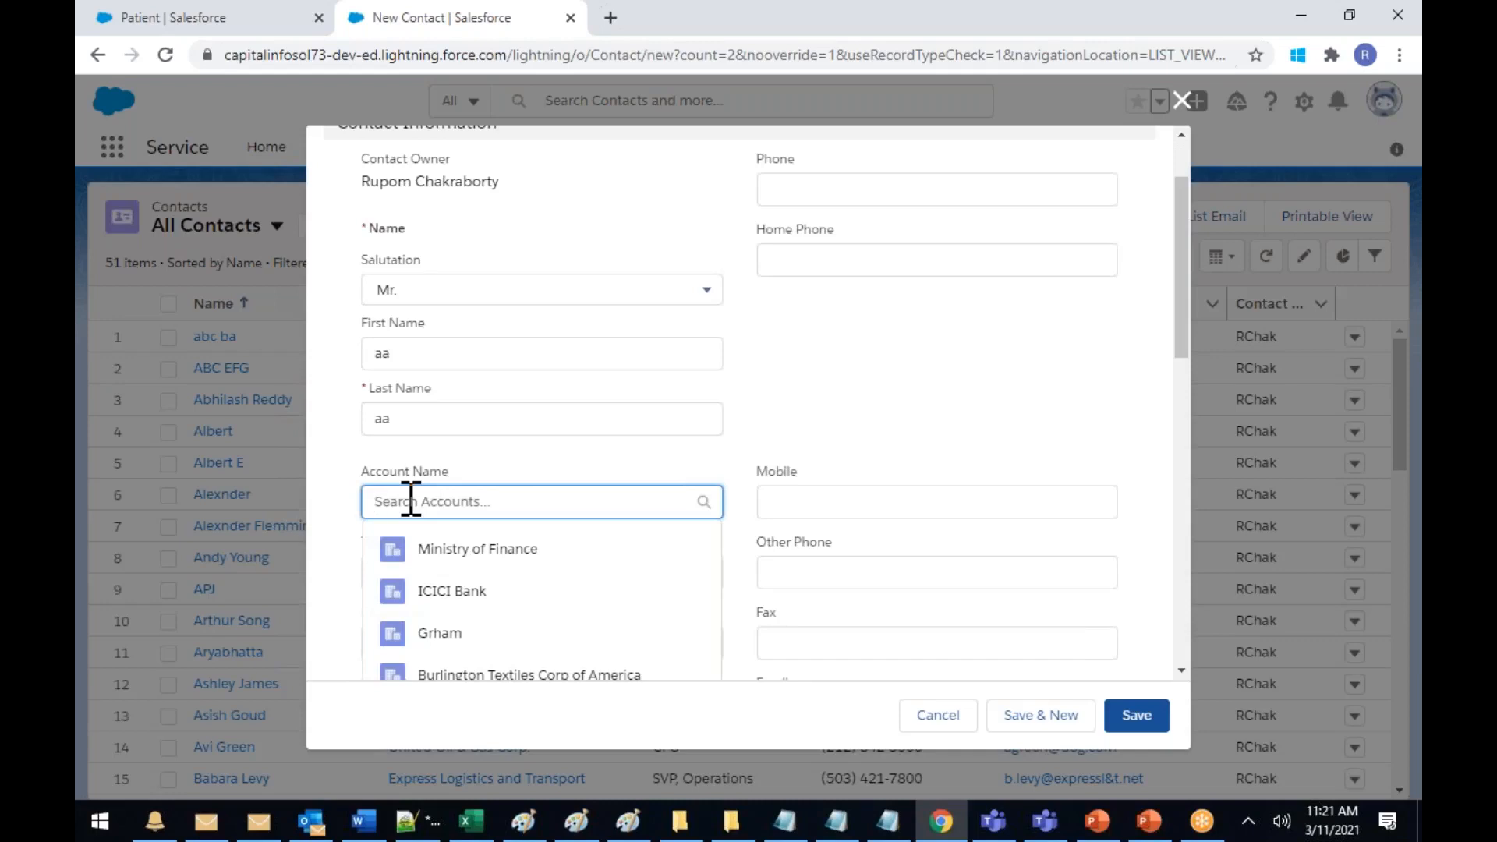
{"action": "left_click", "coordinate": [769, 446]}
{"action": "scroll", "coordinate": [769, 448], "scroll_direction": "down", "scroll_amount": 4}
{"action": "left_click", "coordinate": [518, 471]}
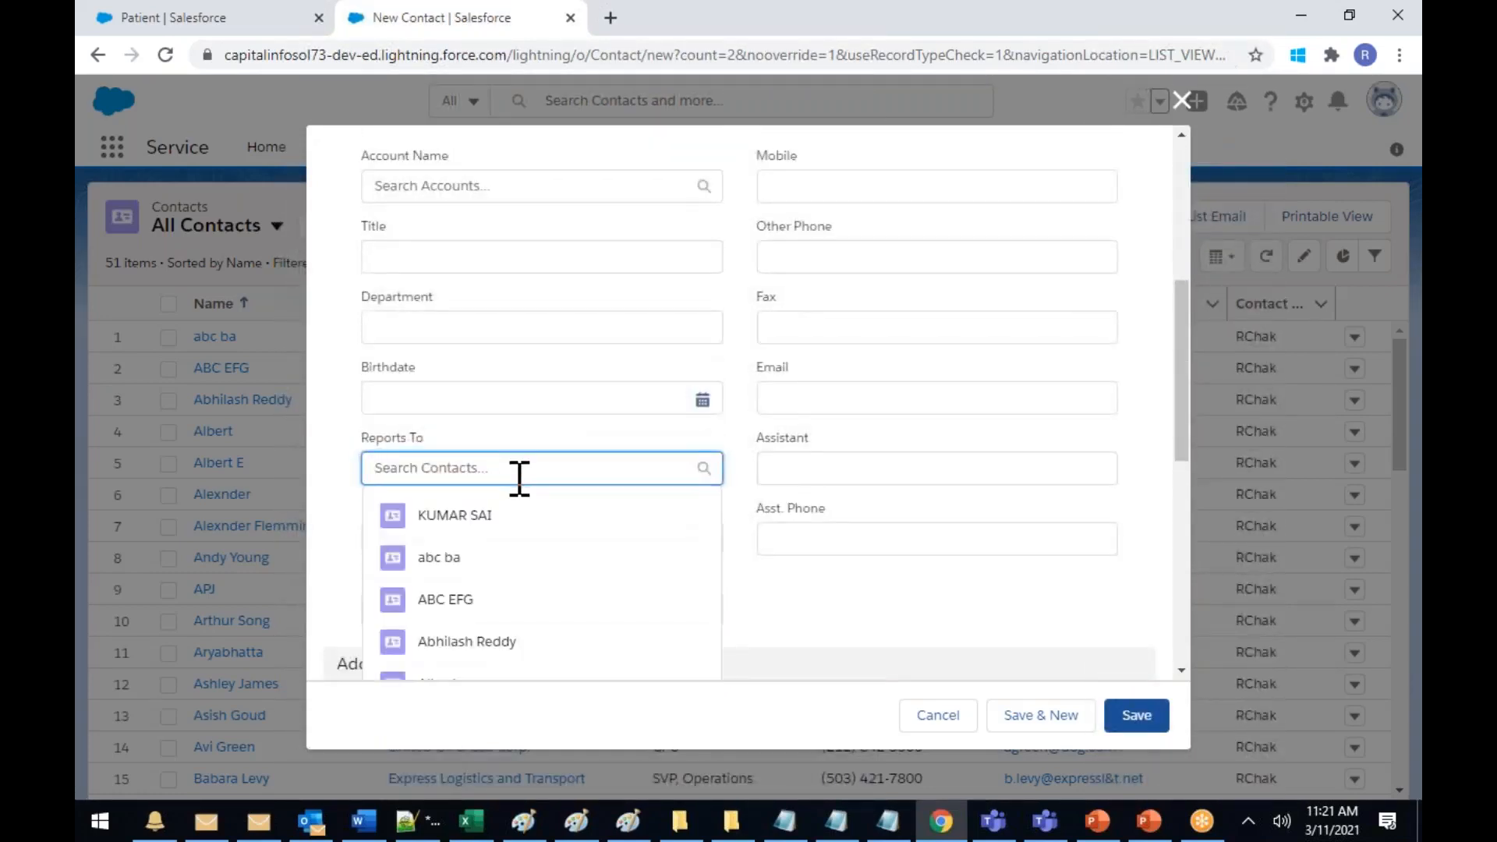
{"action": "left_click", "coordinate": [445, 558]}
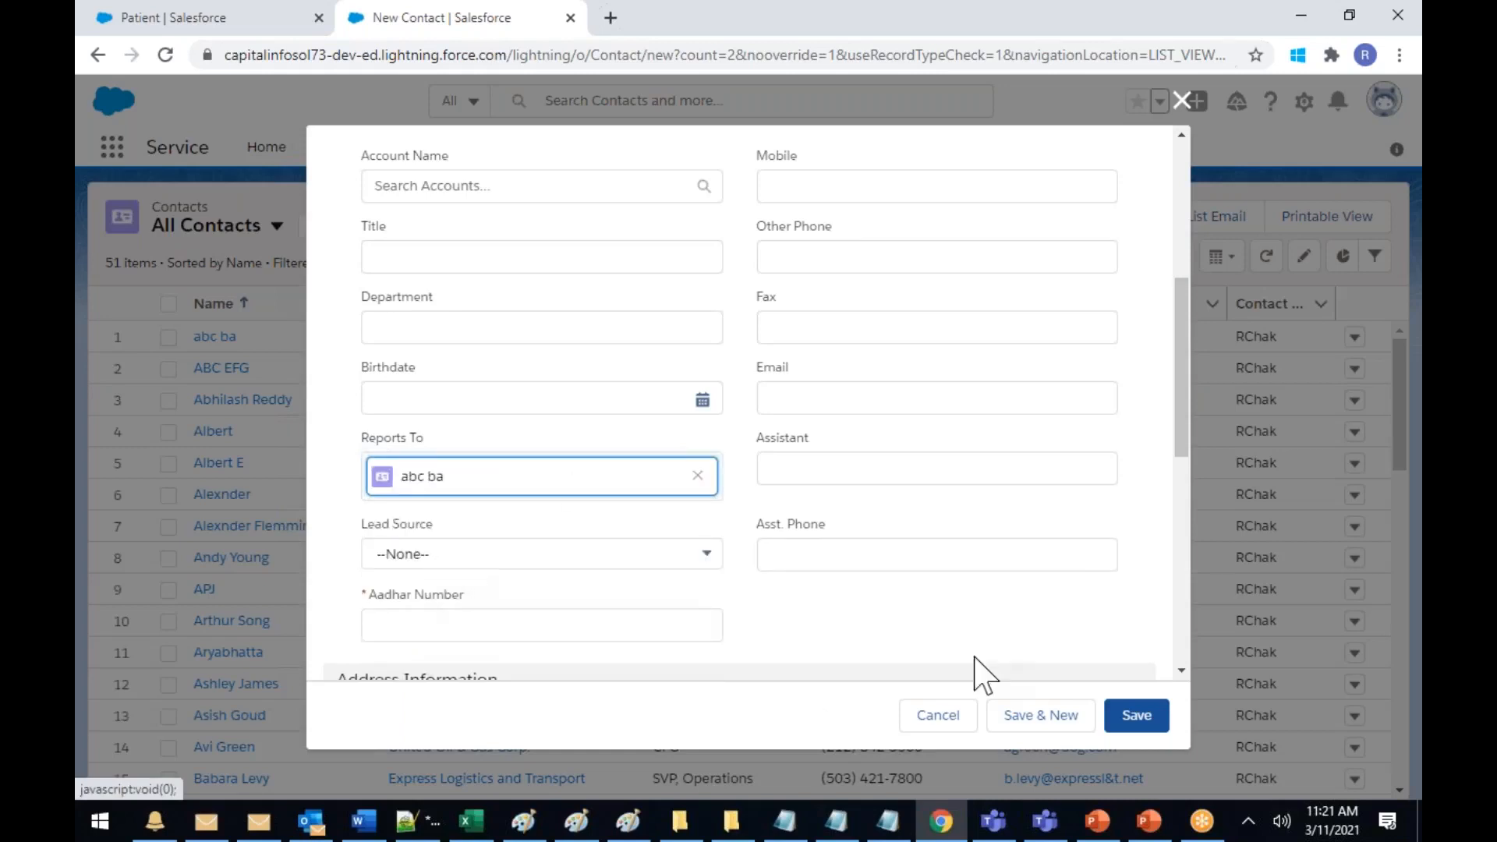
Fill in the contact's required Aadhar Number and save the contact
{"action": "left_click", "coordinate": [1143, 725]}
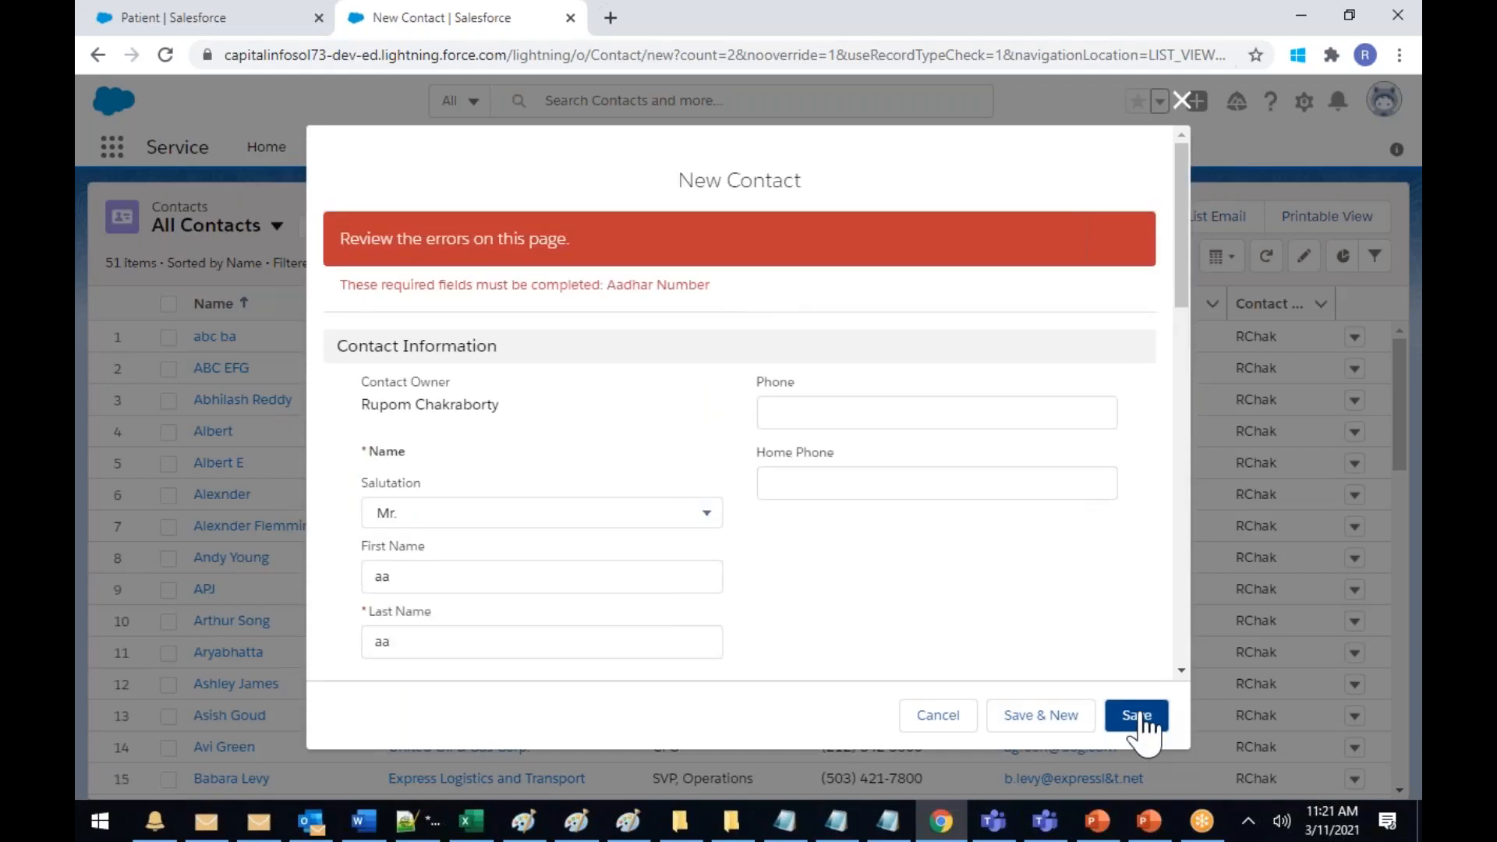
{"action": "scroll", "coordinate": [688, 517], "scroll_direction": "down", "scroll_amount": 8}
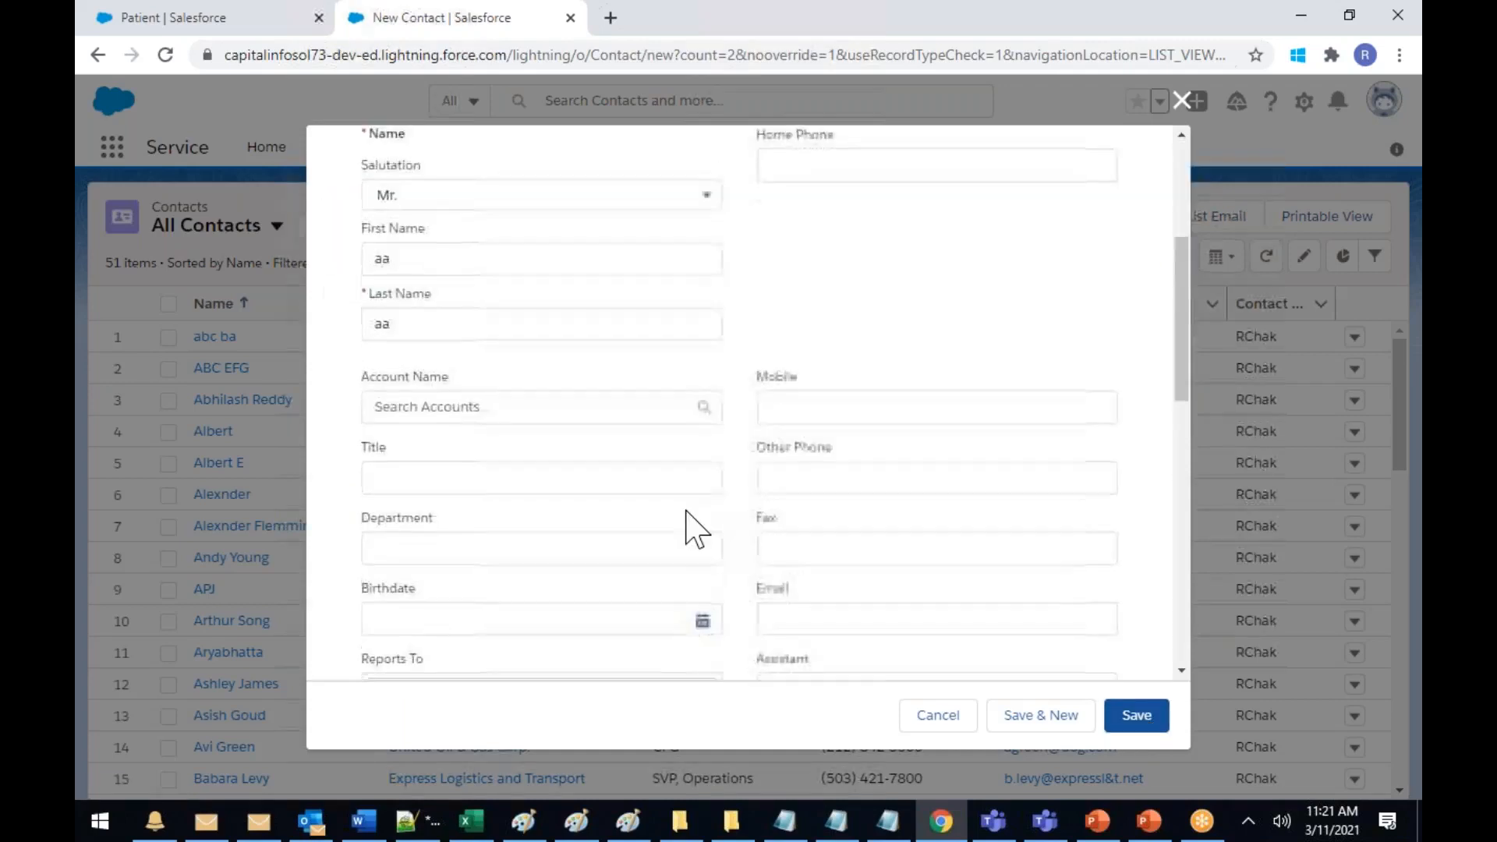
{"action": "left_click", "coordinate": [478, 323]}
{"action": "type", "text": "45435"}
{"action": "left_click", "coordinate": [1140, 732]}
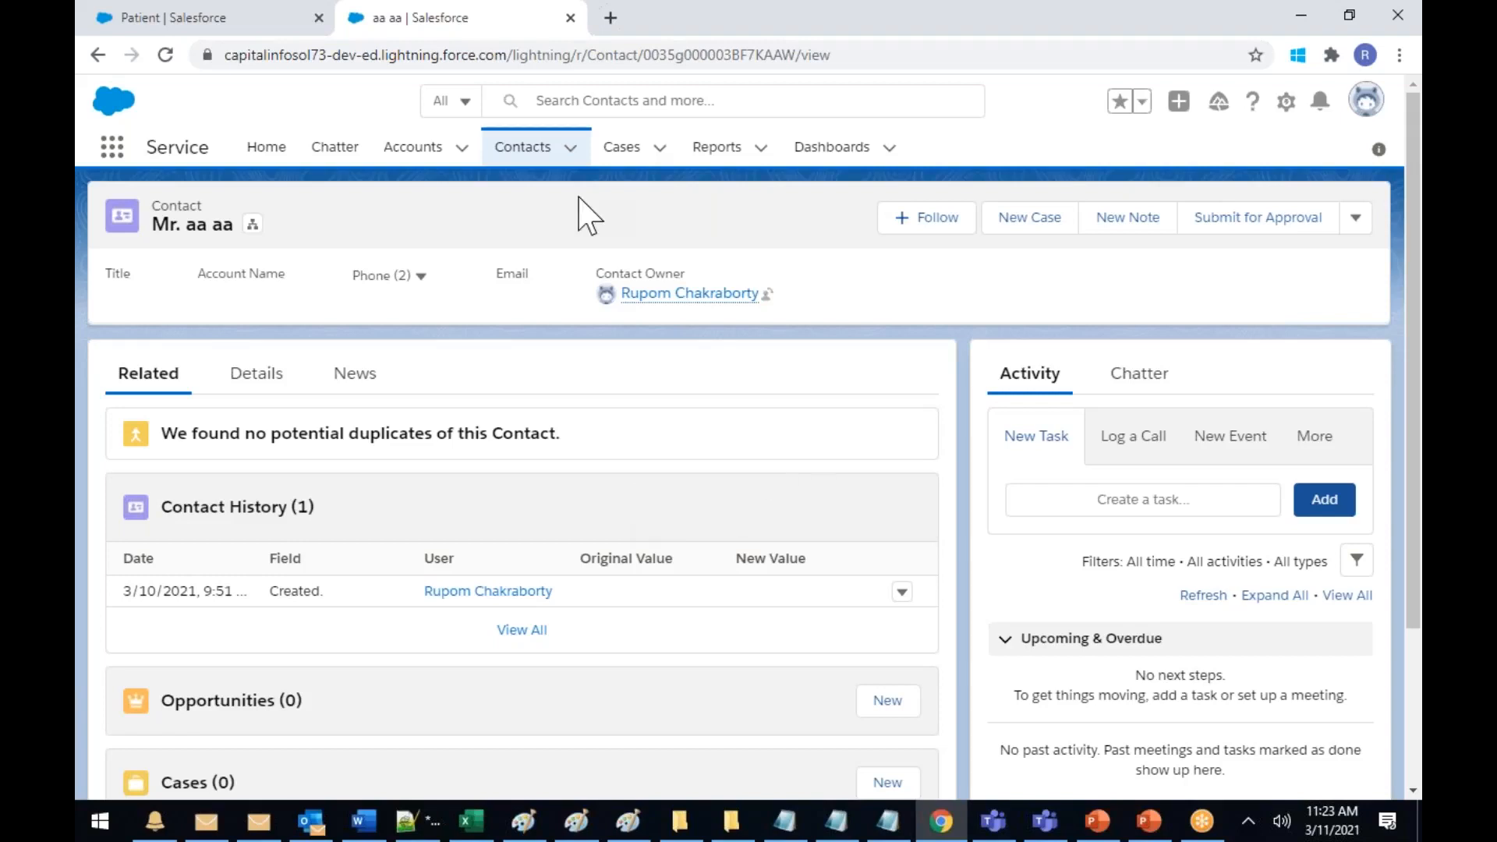
Start a new custom field on the Patient object in Setup and choose Lookup Relationship as its data type
{"action": "left_click", "coordinate": [277, 24]}
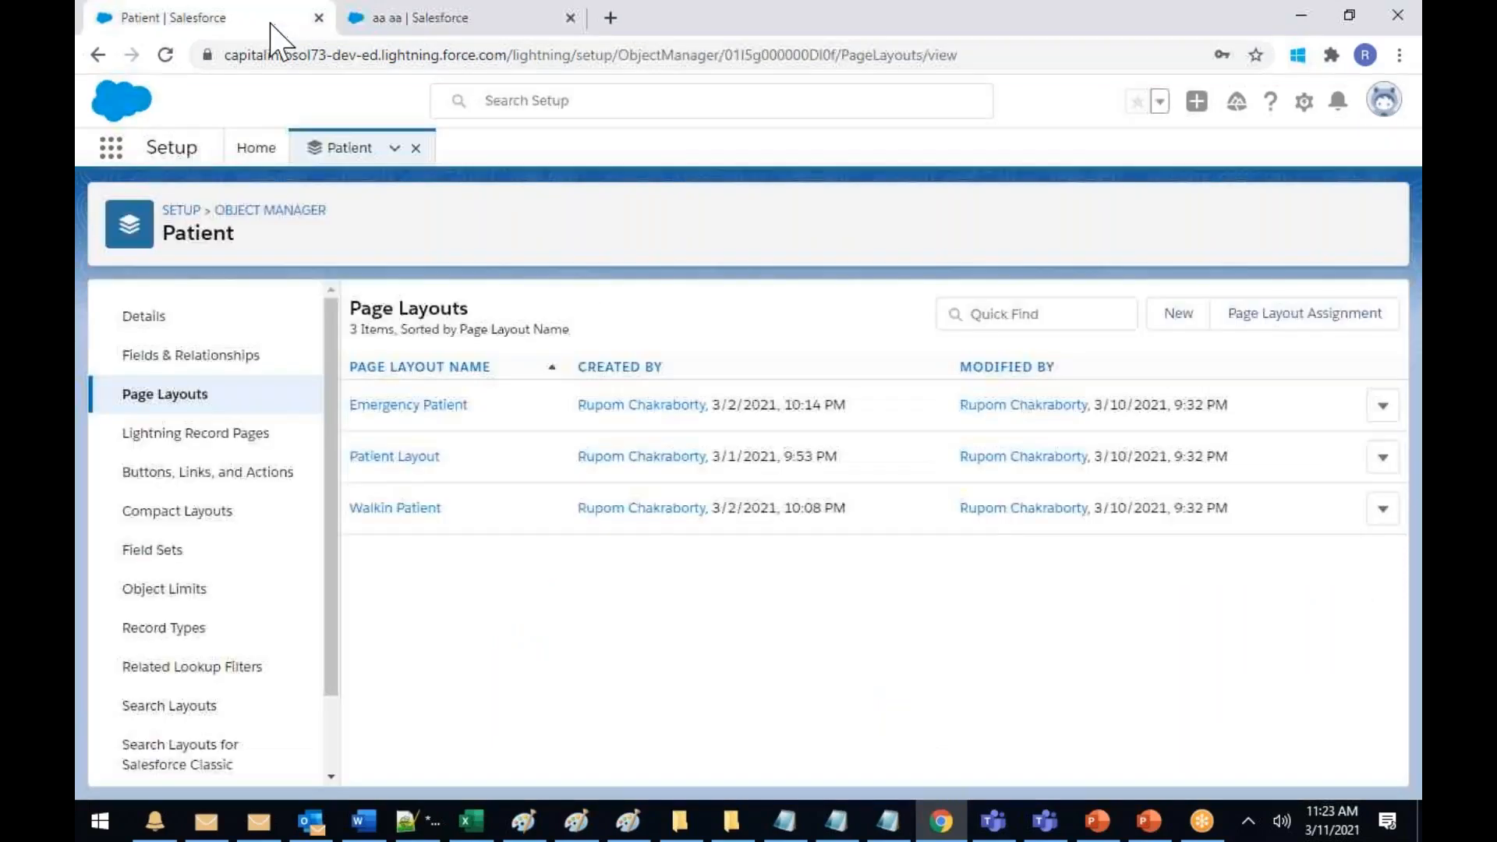
{"action": "left_click", "coordinate": [238, 360]}
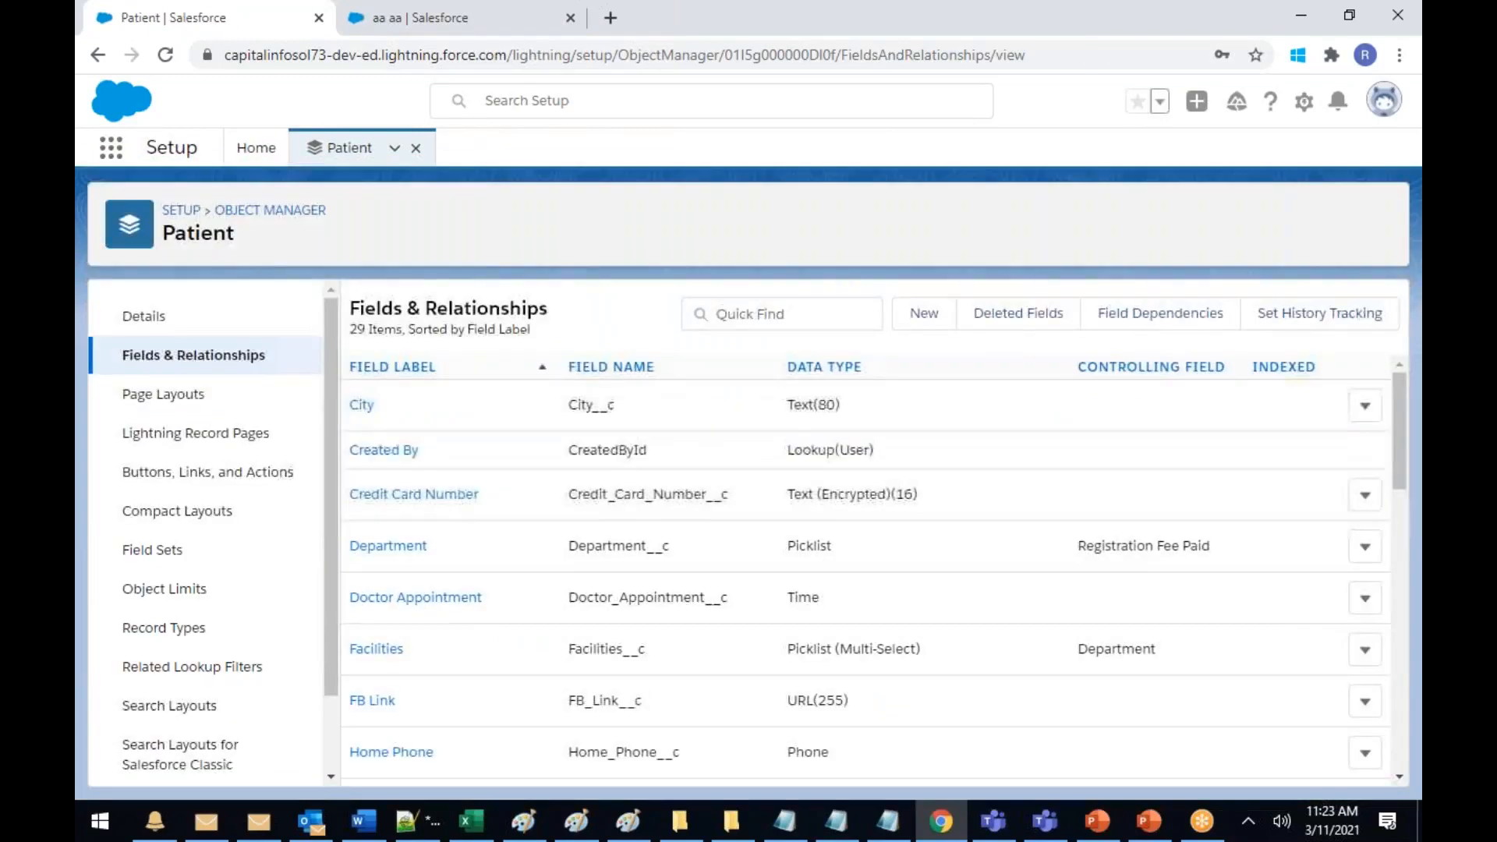
{"action": "left_click", "coordinate": [924, 316]}
{"action": "scroll", "coordinate": [546, 569], "scroll_direction": "down", "scroll_amount": 3}
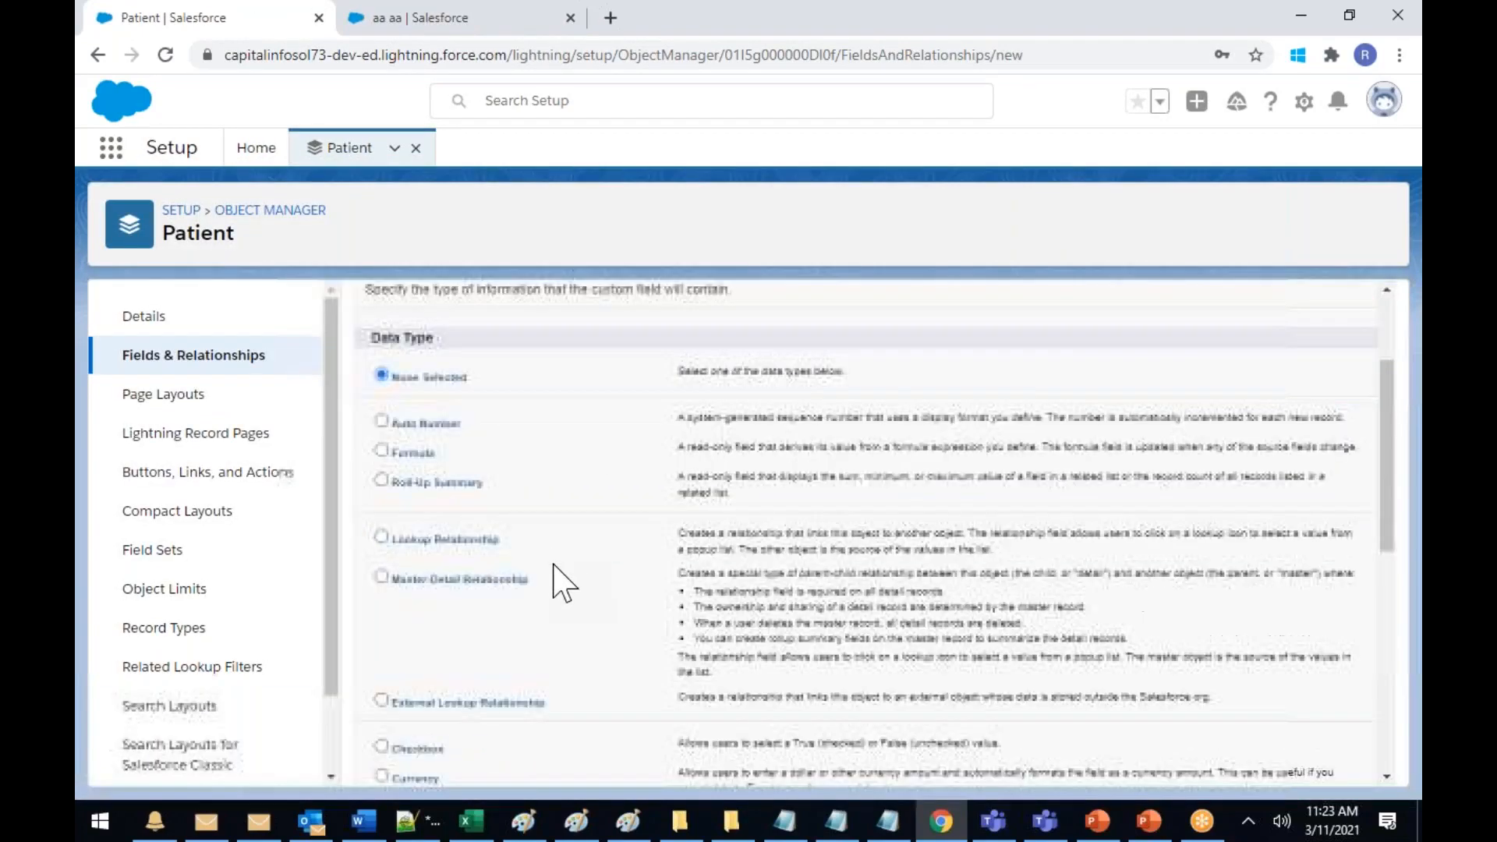
{"action": "left_click_drag", "start_coordinate": [400, 491], "coordinate": [587, 593]}
{"action": "scroll", "coordinate": [587, 593], "scroll_direction": "down", "scroll_amount": 1}
{"action": "left_click", "coordinate": [592, 511]}
{"action": "scroll", "coordinate": [570, 459], "scroll_direction": "up", "scroll_amount": 3}
{"action": "scroll", "coordinate": [562, 460], "scroll_direction": "up", "scroll_amount": 2}
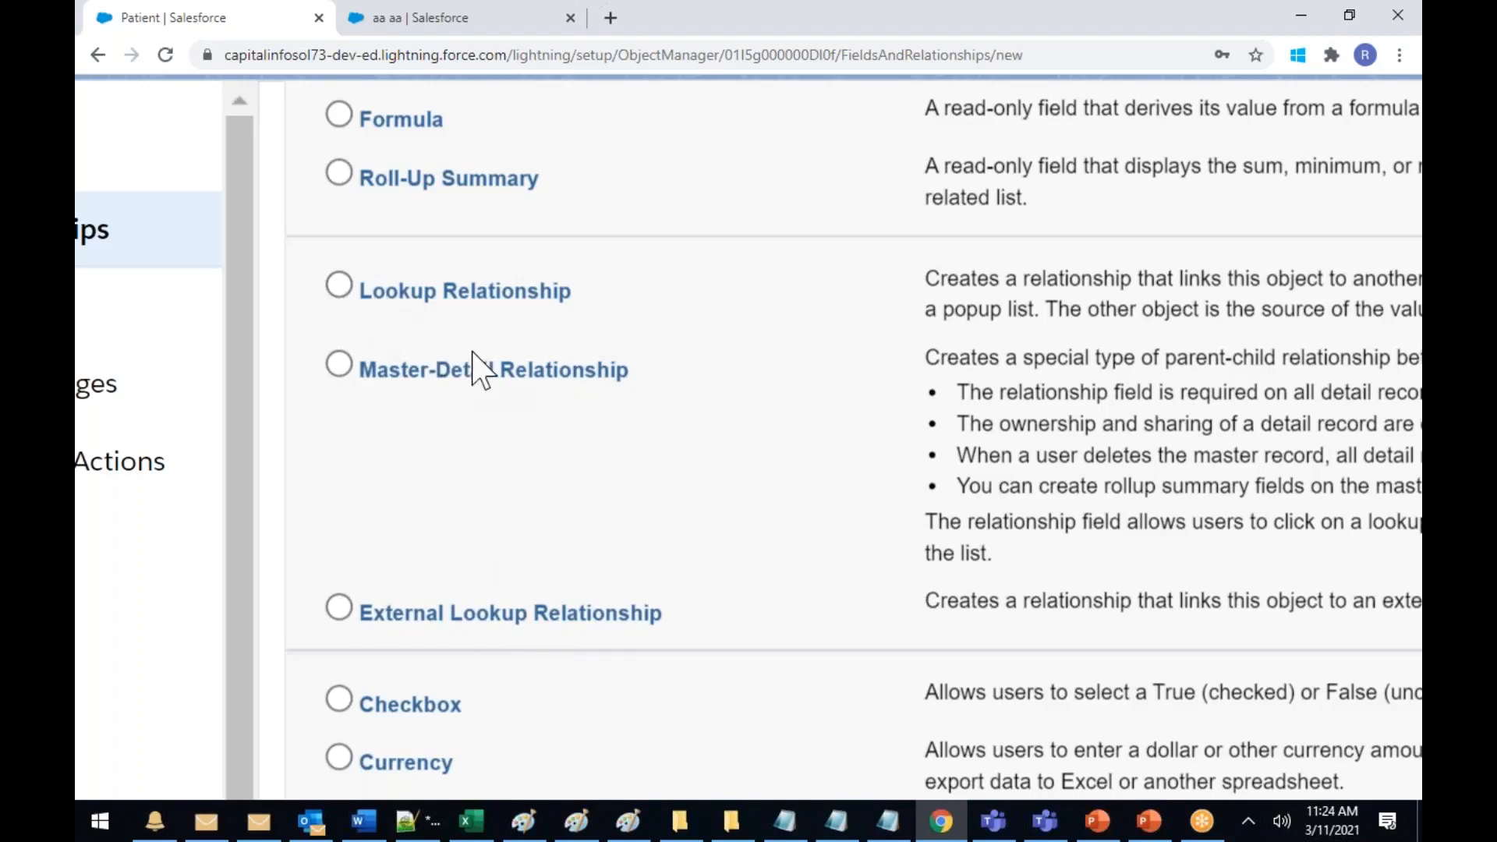
{"action": "scroll", "coordinate": [496, 361], "scroll_direction": "down", "scroll_amount": 1}
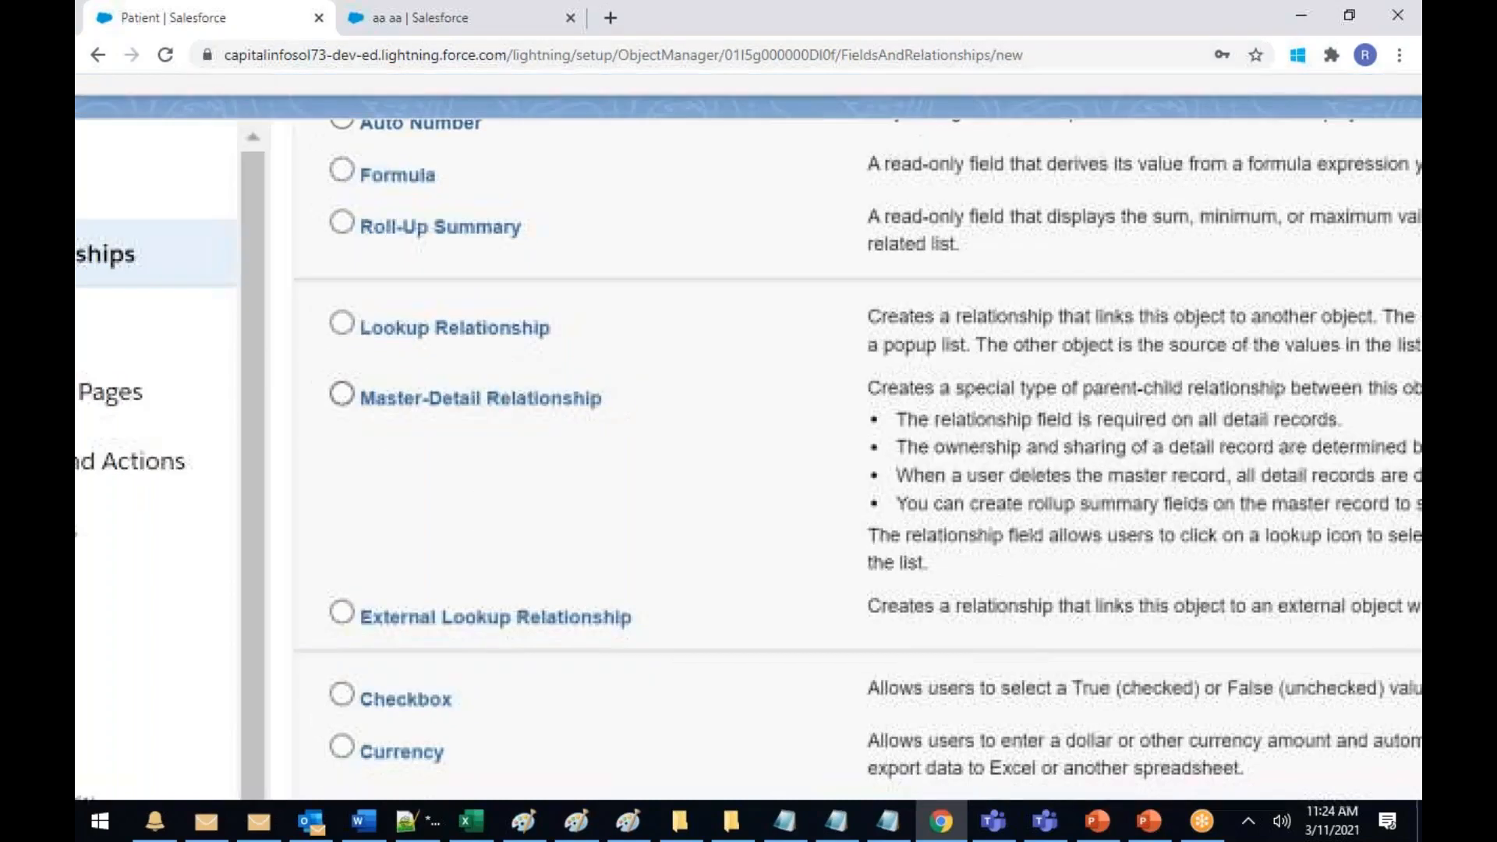
{"action": "left_click", "coordinate": [343, 324]}
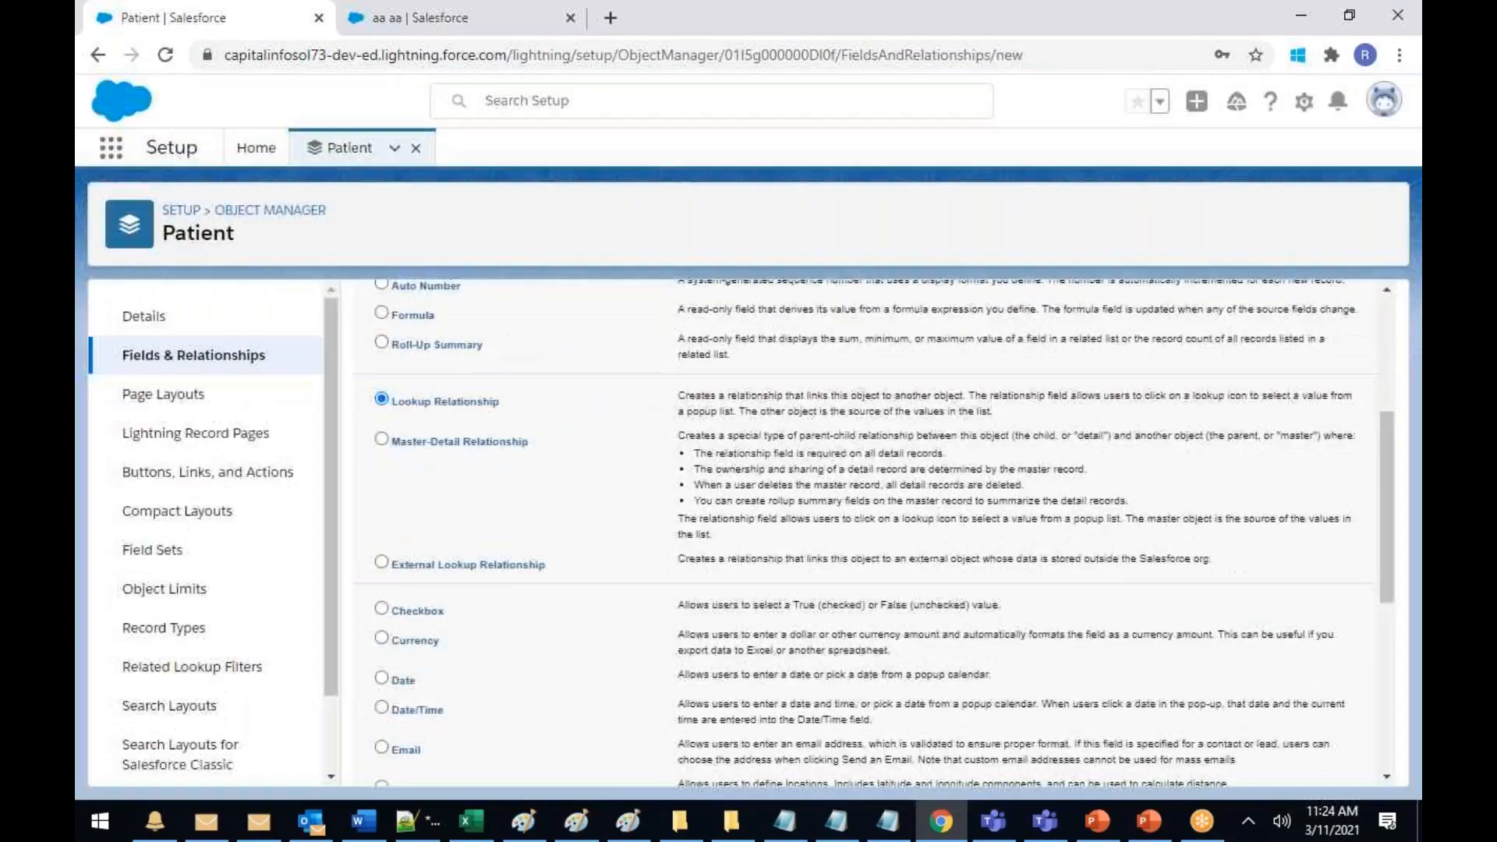
Continue with the lookup relationship on the Patient object and select Patient itself as the related object
{"action": "scroll", "coordinate": [873, 530], "scroll_direction": "up", "scroll_amount": 3}
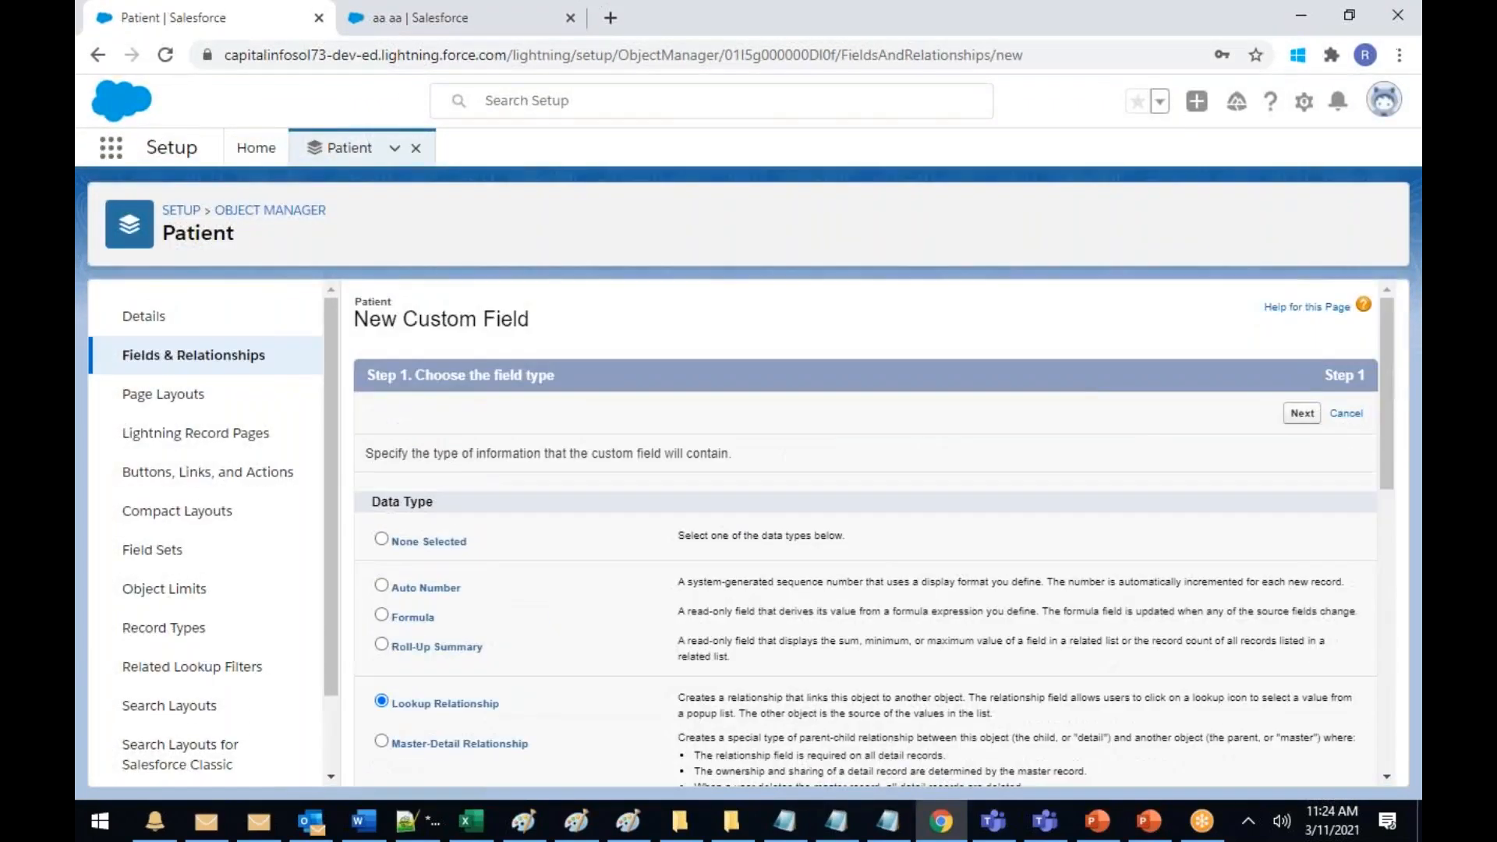
{"action": "left_click", "coordinate": [1303, 413]}
{"action": "left_click", "coordinate": [826, 499]}
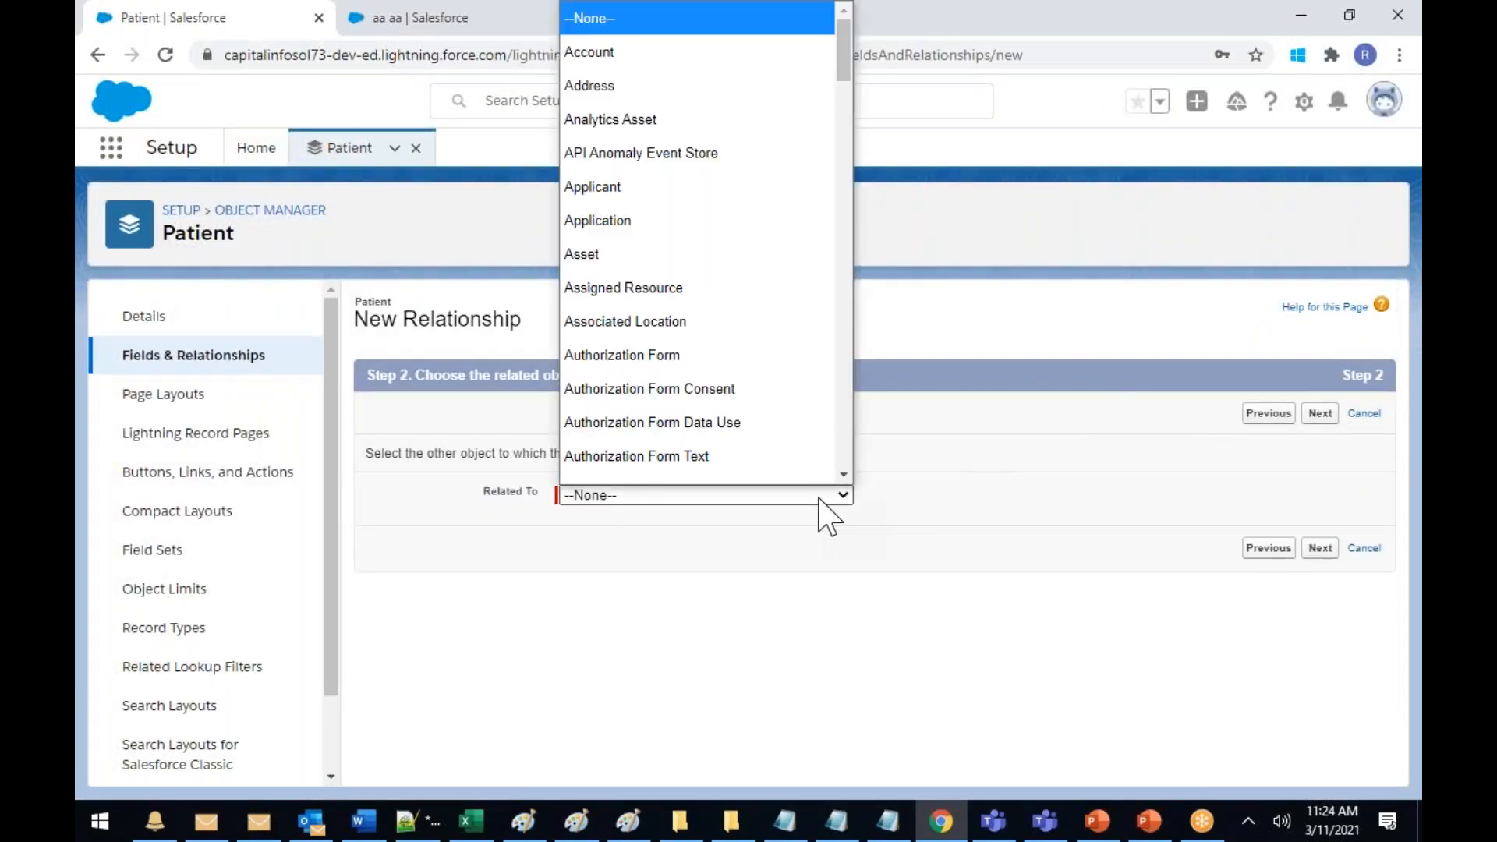
{"action": "scroll", "coordinate": [733, 231], "scroll_direction": "down", "scroll_amount": 1}
{"action": "left_click", "coordinate": [367, 304]}
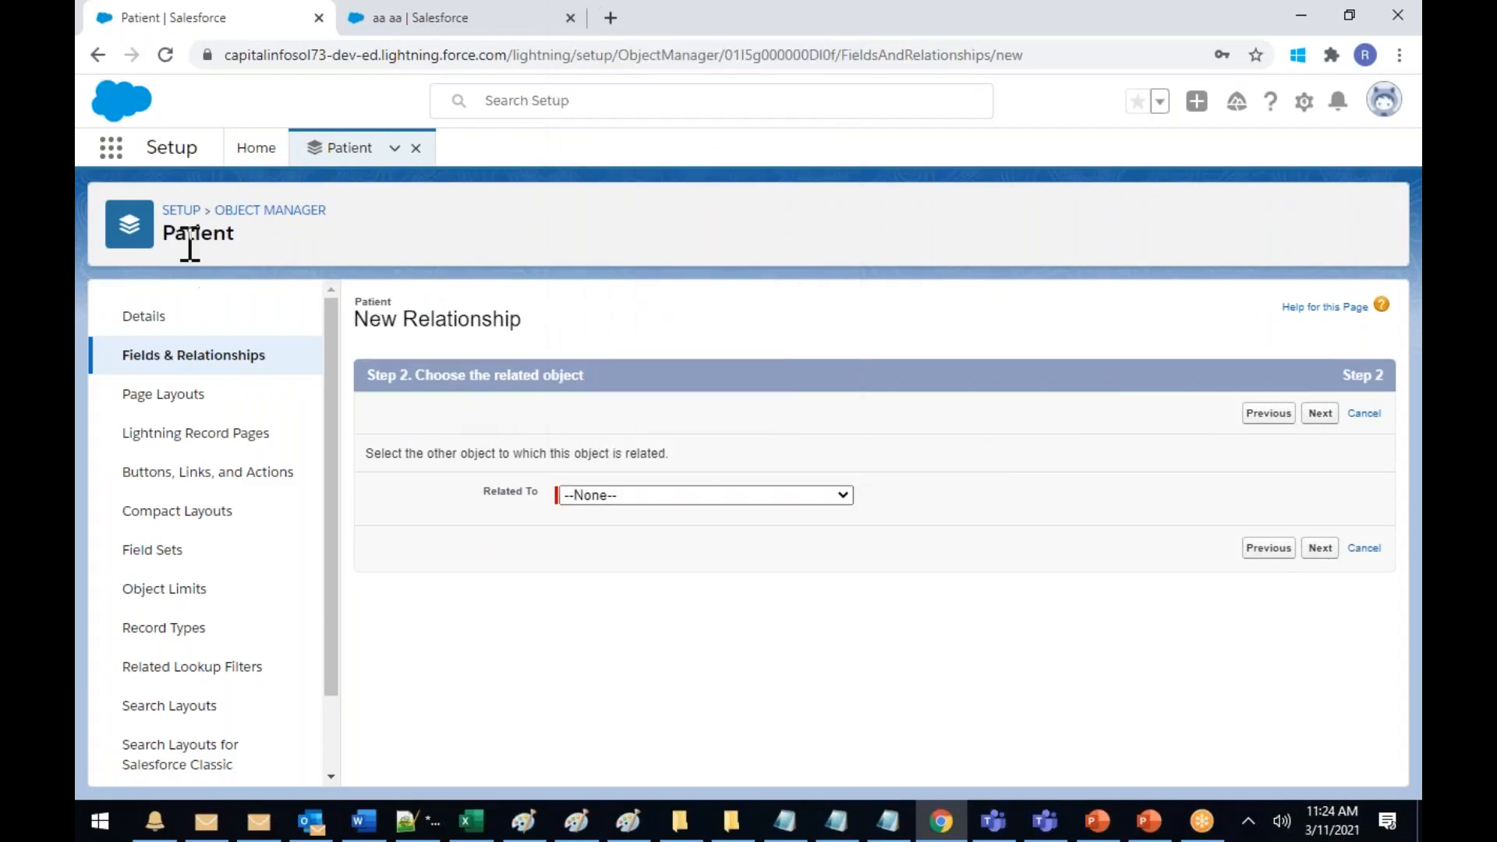
{"action": "left_click", "coordinate": [695, 495]}
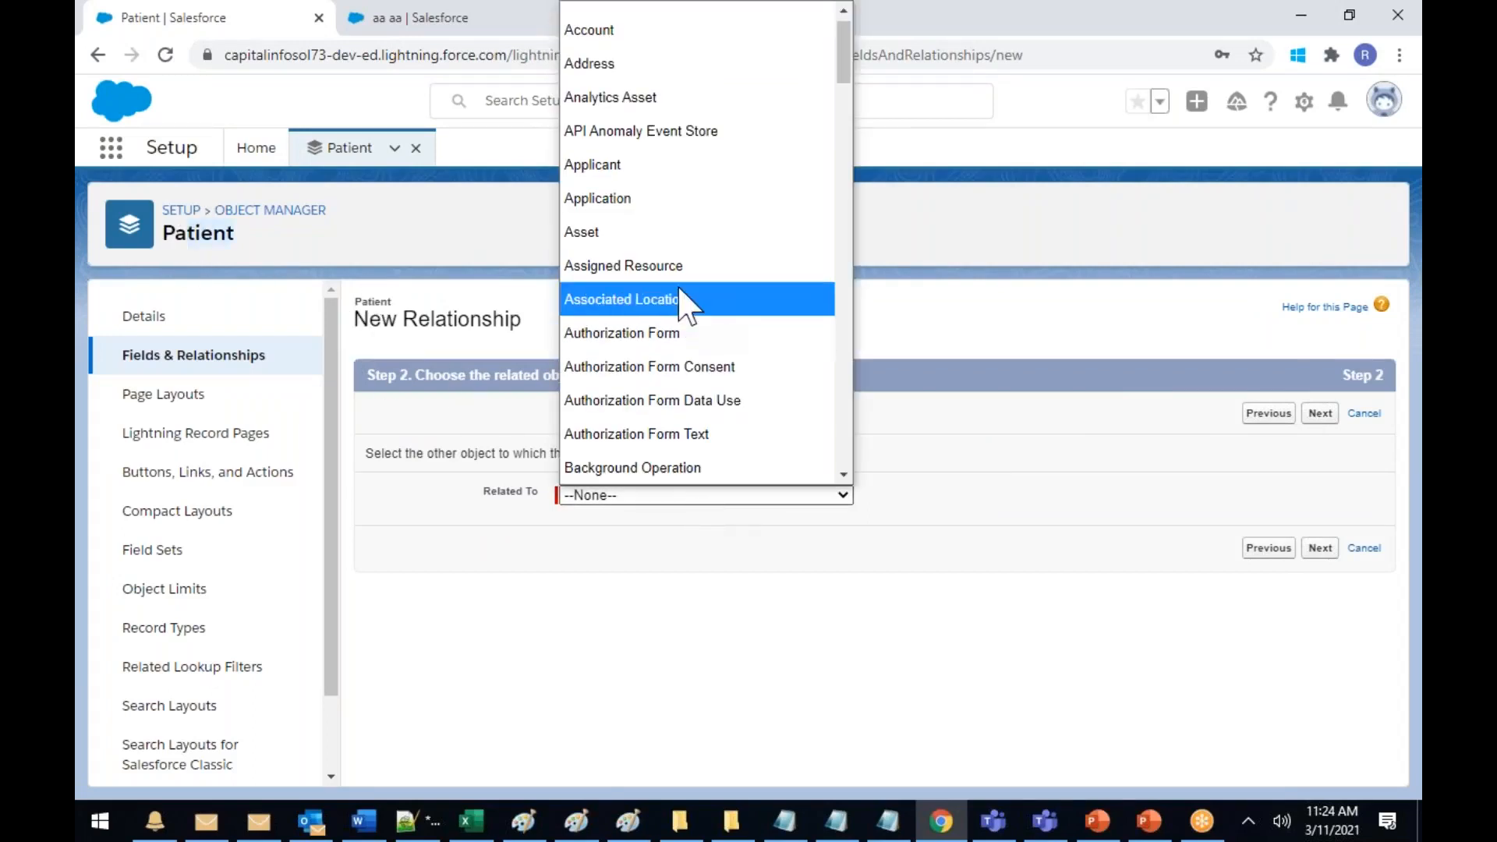
{"action": "scroll", "coordinate": [678, 287], "scroll_direction": "down", "scroll_amount": 20}
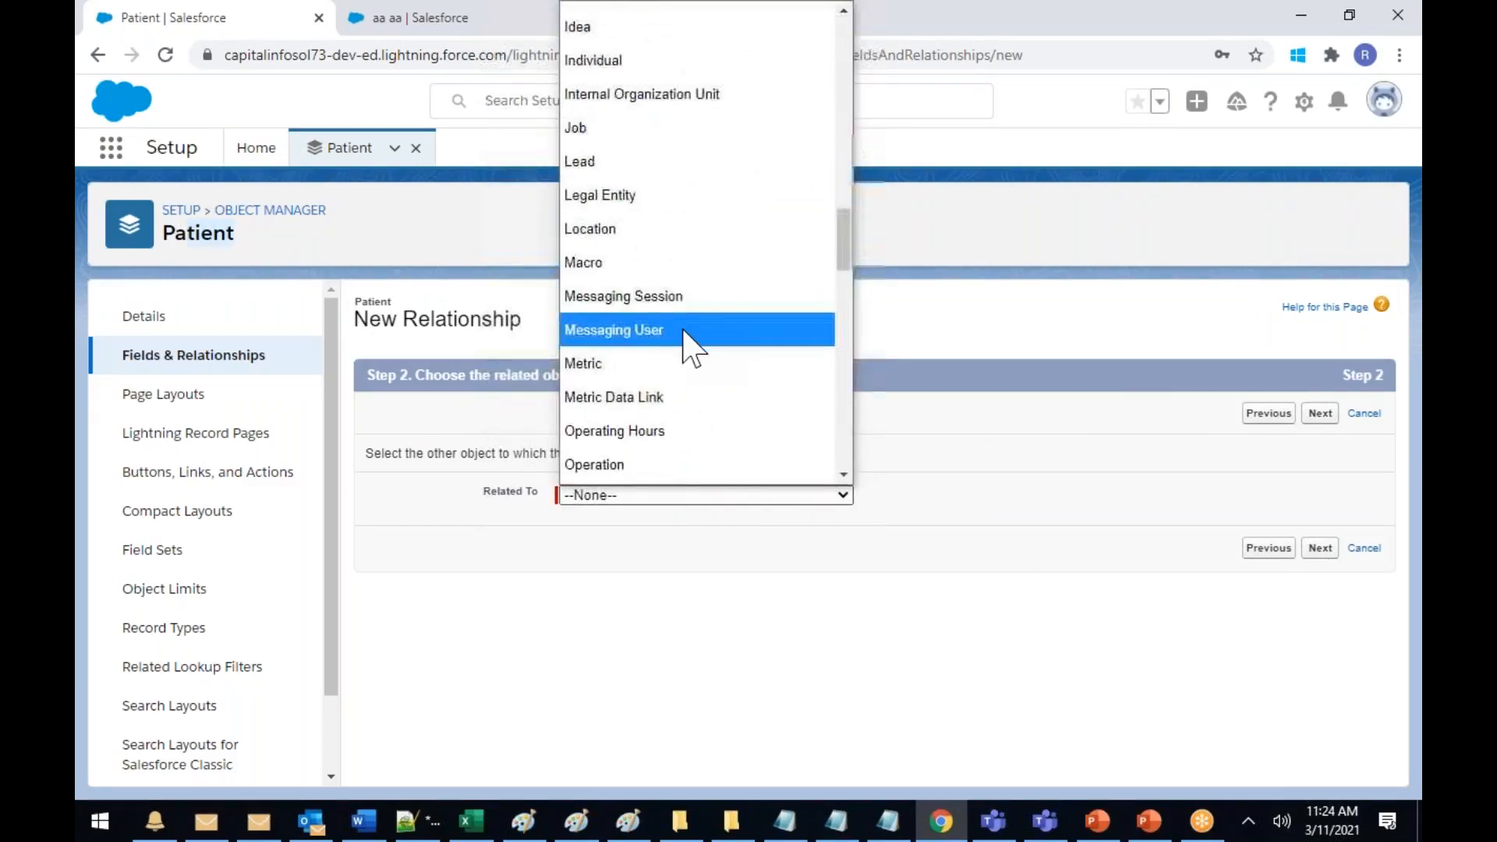
{"action": "scroll", "coordinate": [685, 342], "scroll_direction": "down", "scroll_amount": 4}
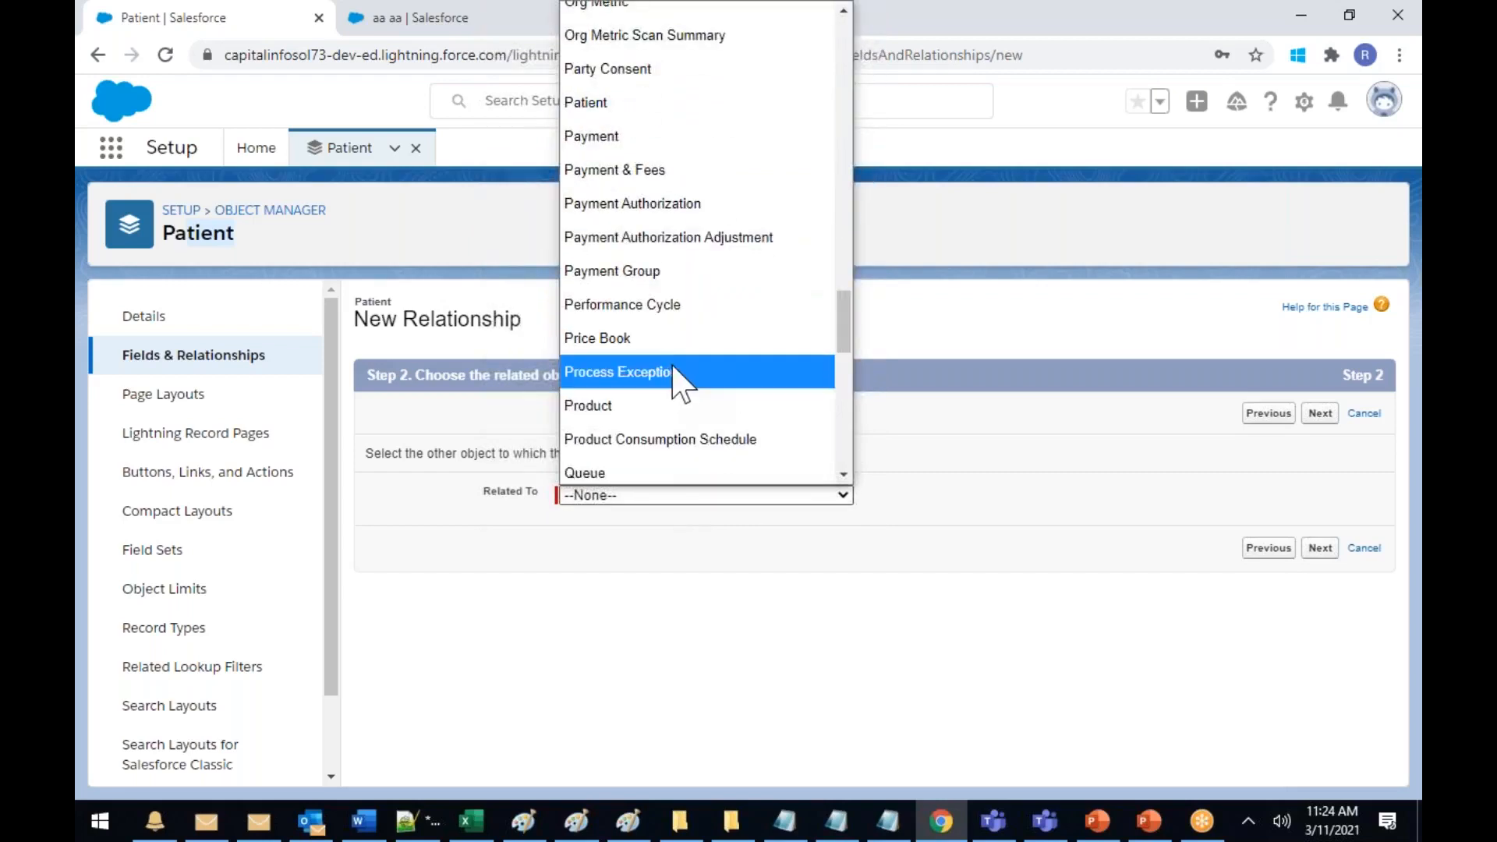
{"action": "left_click", "coordinate": [612, 106]}
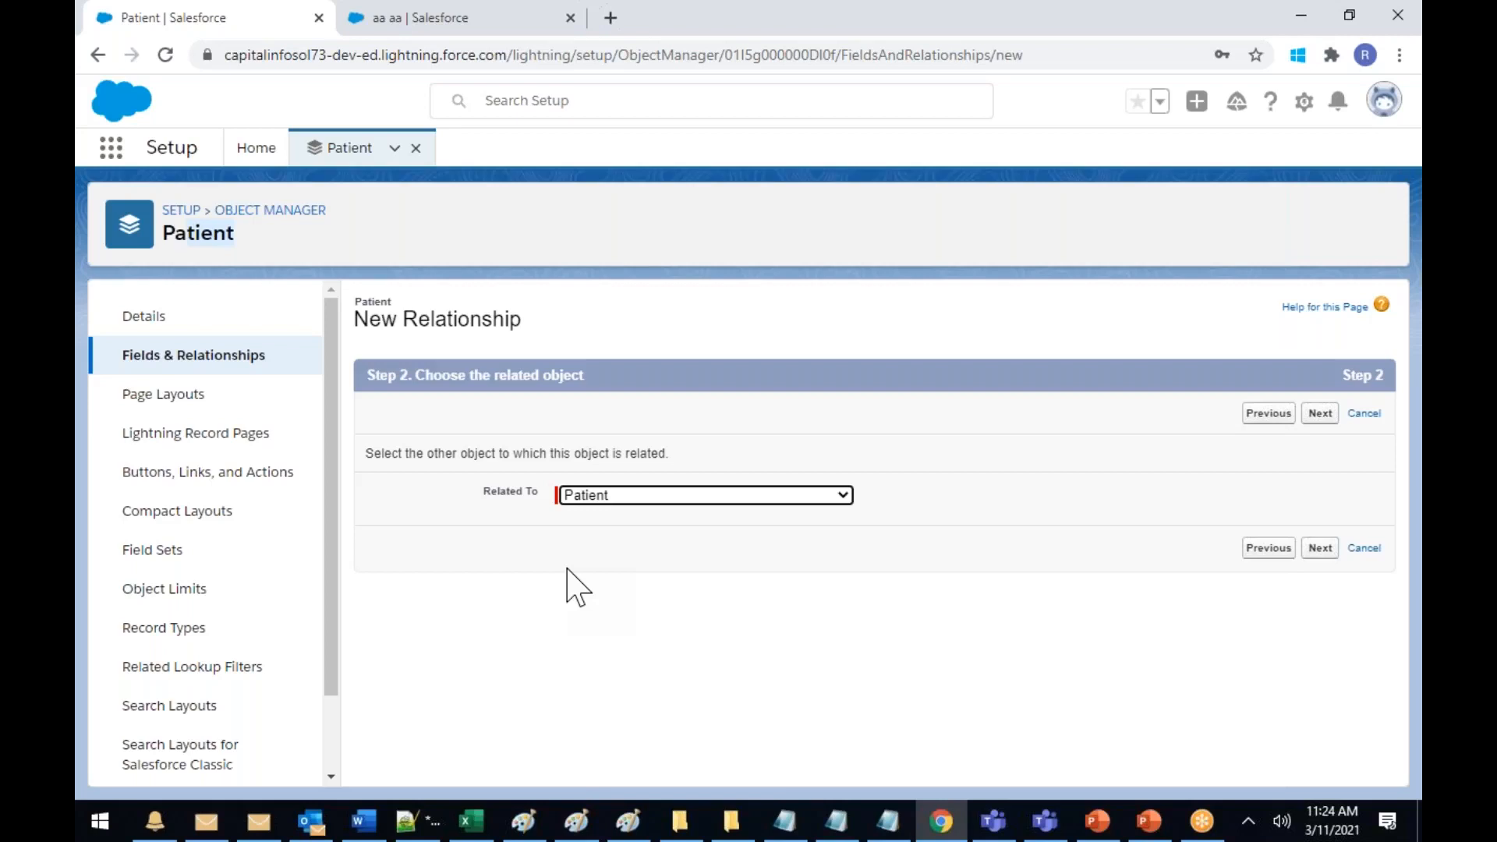
Return to the field type choice and read the info note beside Master-Detail Relationship
{"action": "left_click", "coordinate": [1276, 415]}
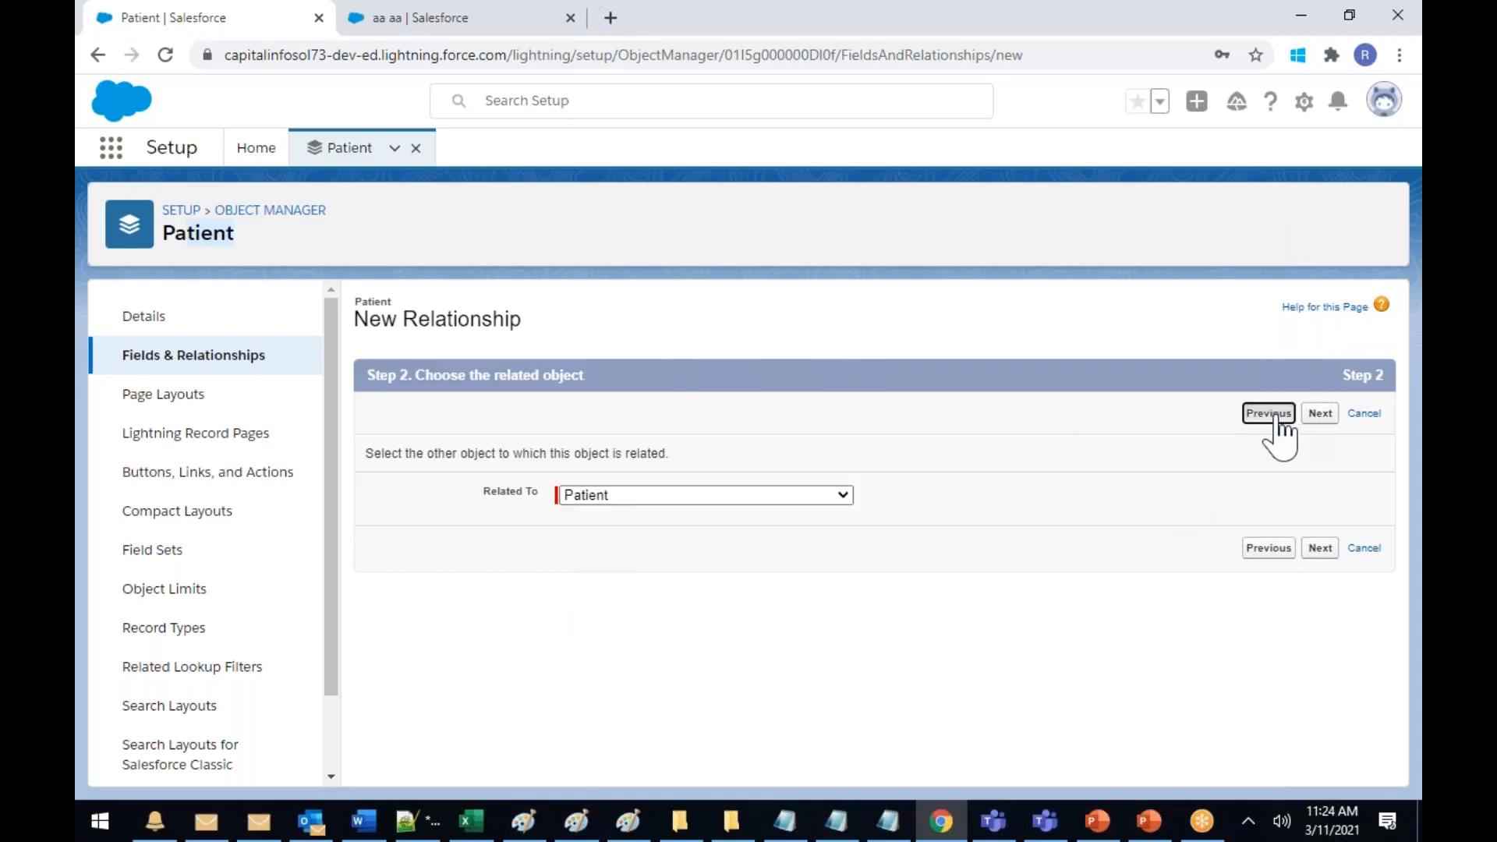
{"action": "scroll", "coordinate": [578, 644], "scroll_direction": "down", "scroll_amount": 1}
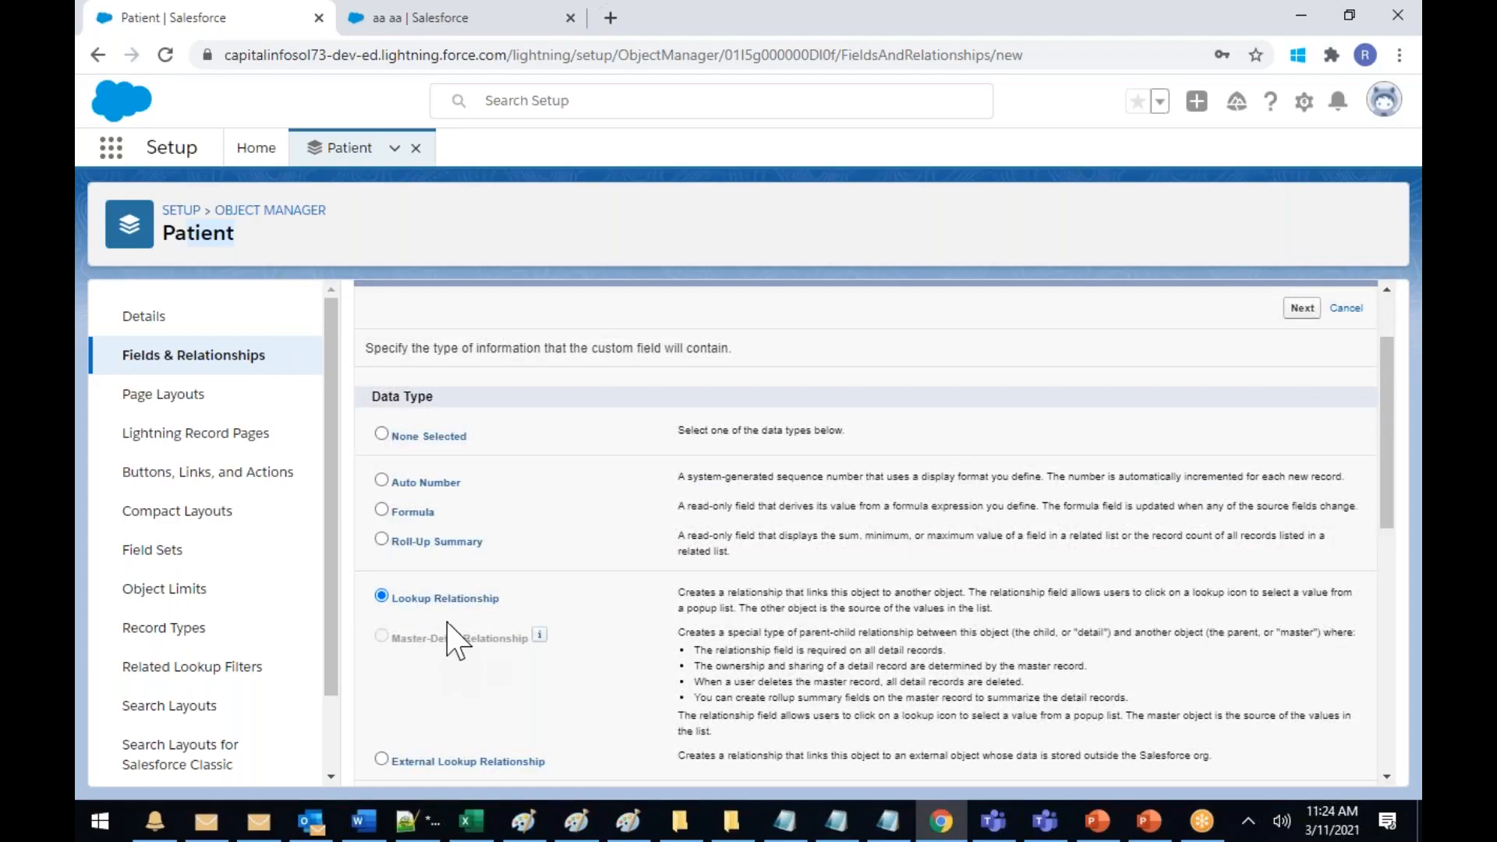
{"action": "scroll", "coordinate": [602, 613], "scroll_direction": "down", "scroll_amount": 3}
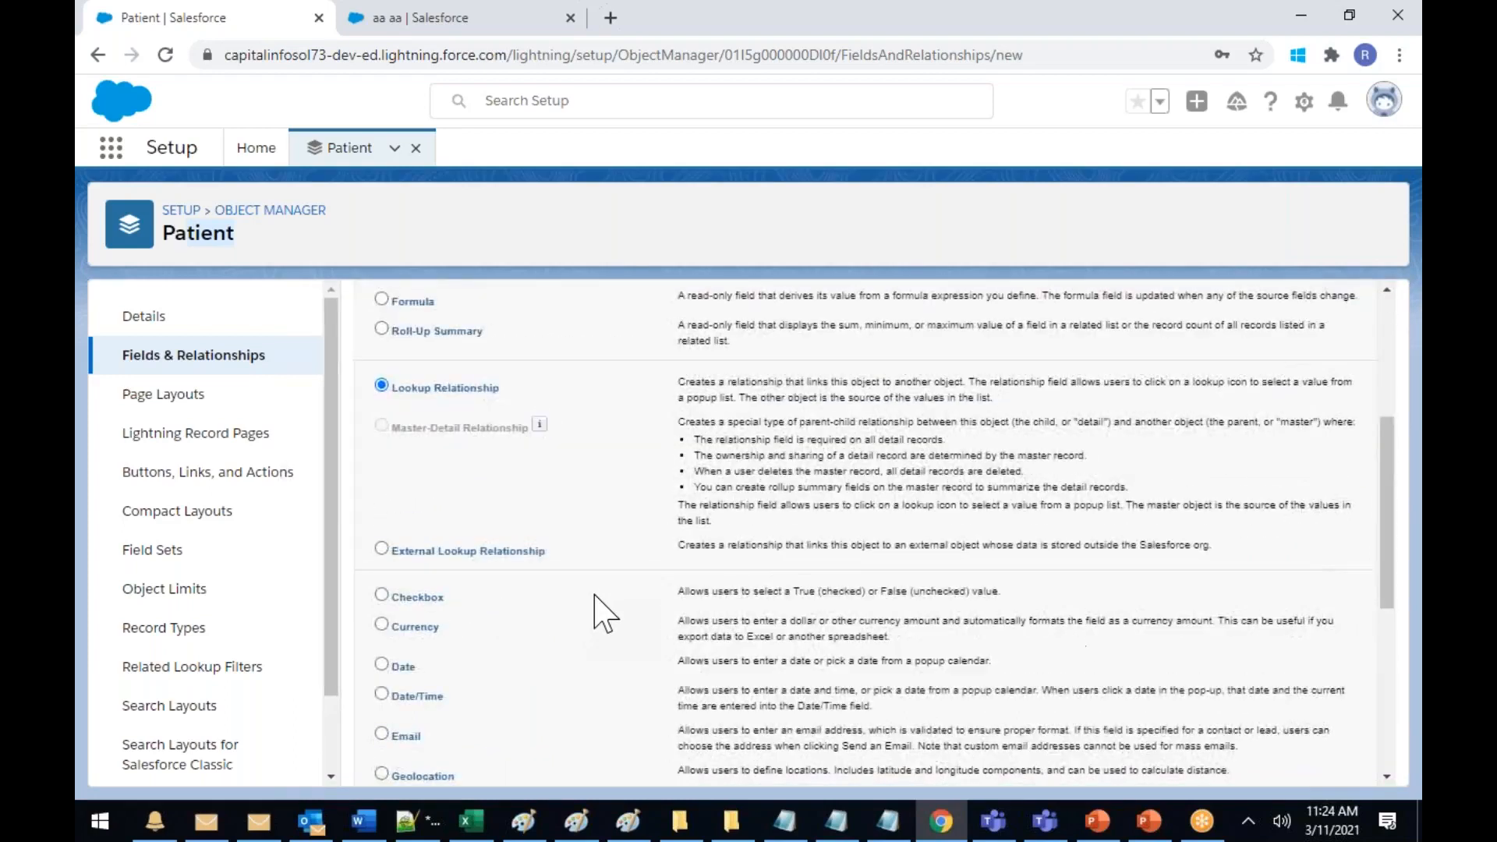
{"action": "mouse_move", "coordinate": [538, 427]}
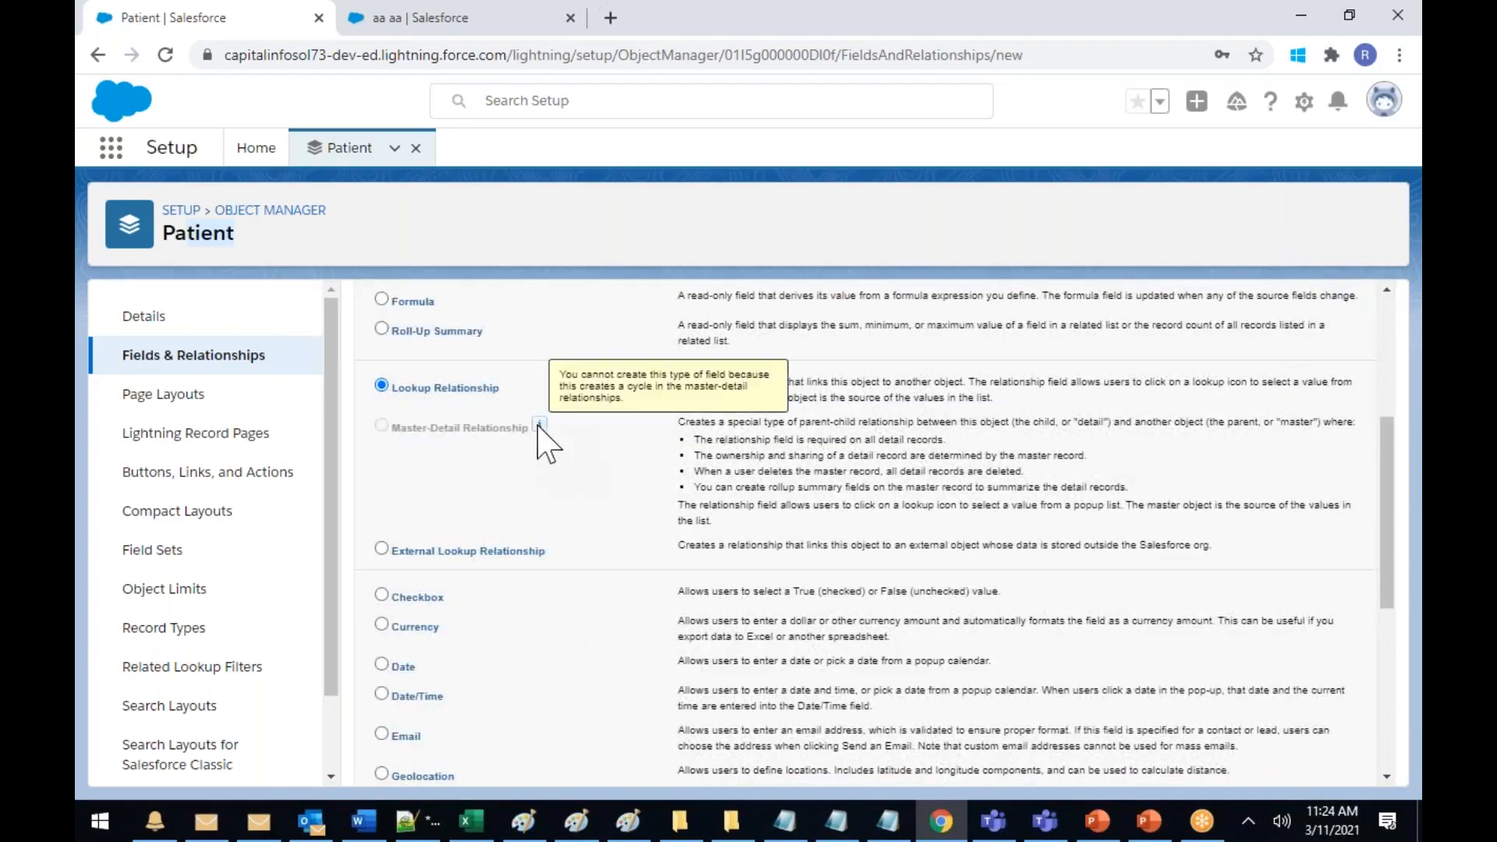
{"action": "scroll", "coordinate": [535, 537], "scroll_direction": "up", "scroll_amount": 3}
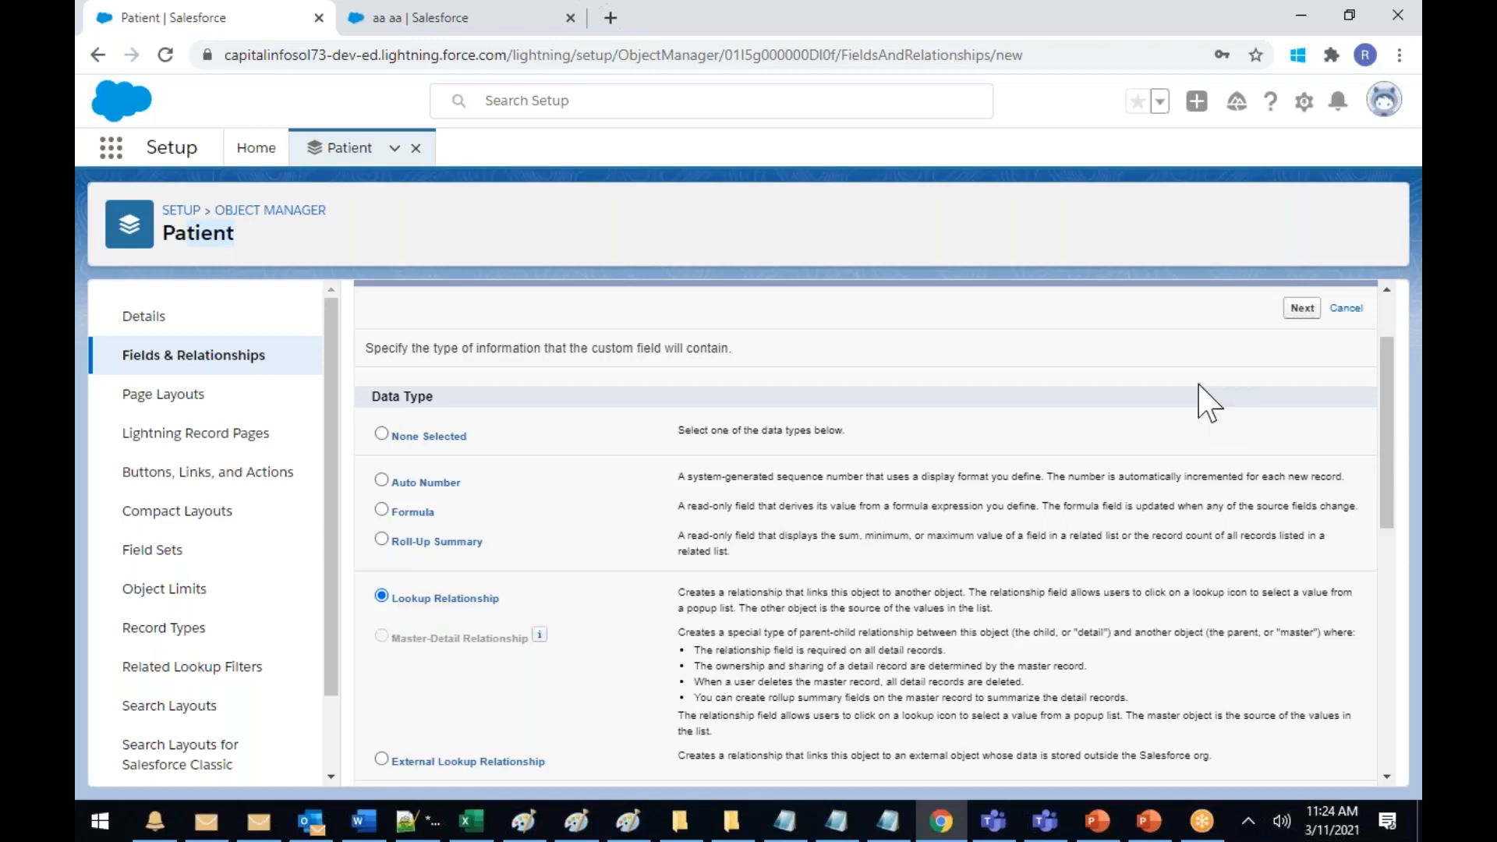
Proceed with Lookup Relationship as the field type and set Related To to Patient
{"action": "left_click", "coordinate": [1301, 308]}
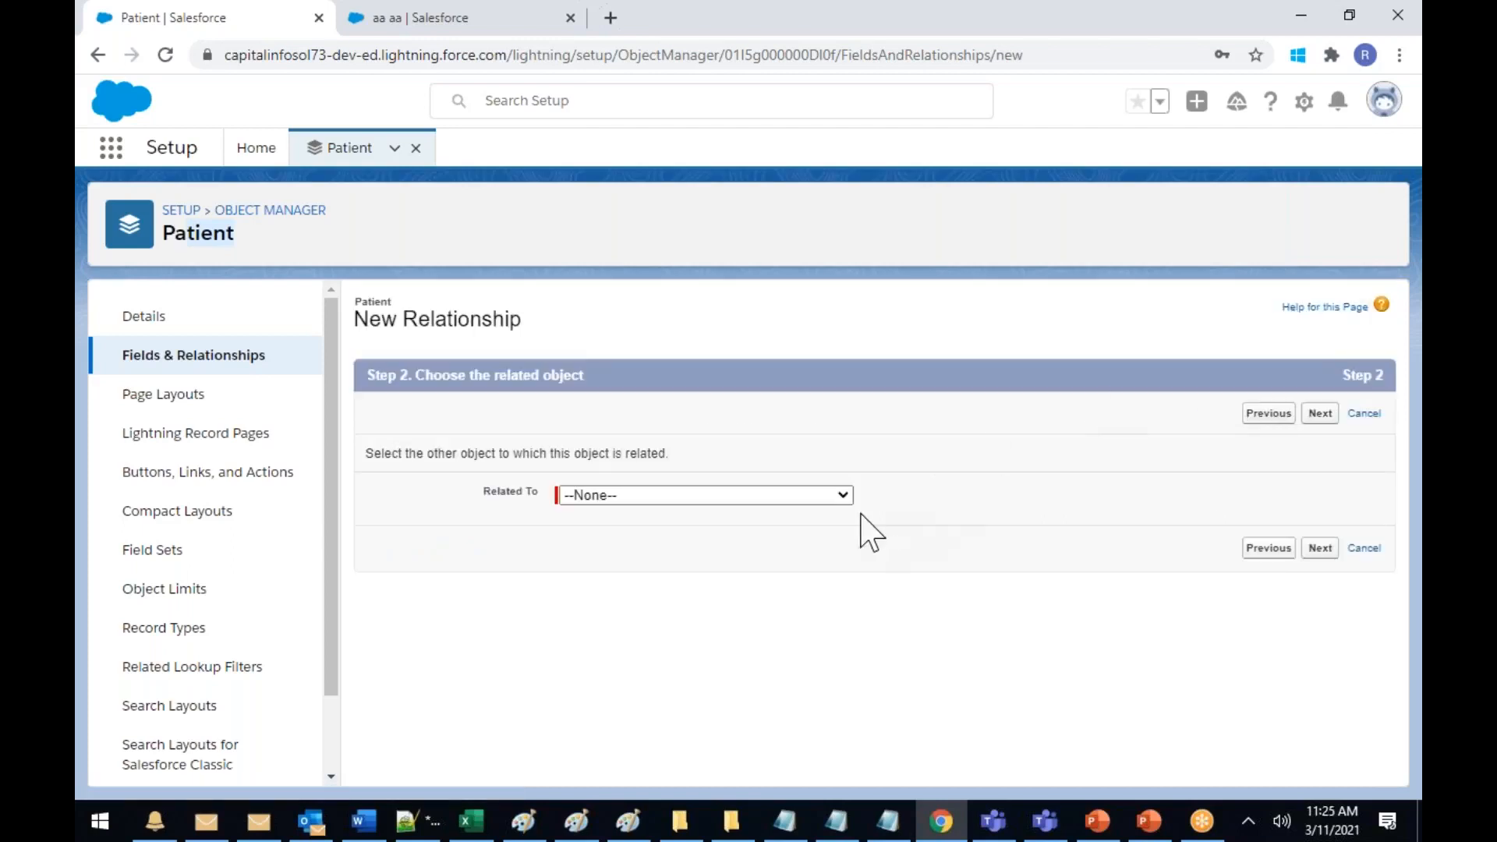
{"action": "left_click", "coordinate": [811, 500]}
{"action": "scroll", "coordinate": [627, 203], "scroll_direction": "down", "scroll_amount": 1}
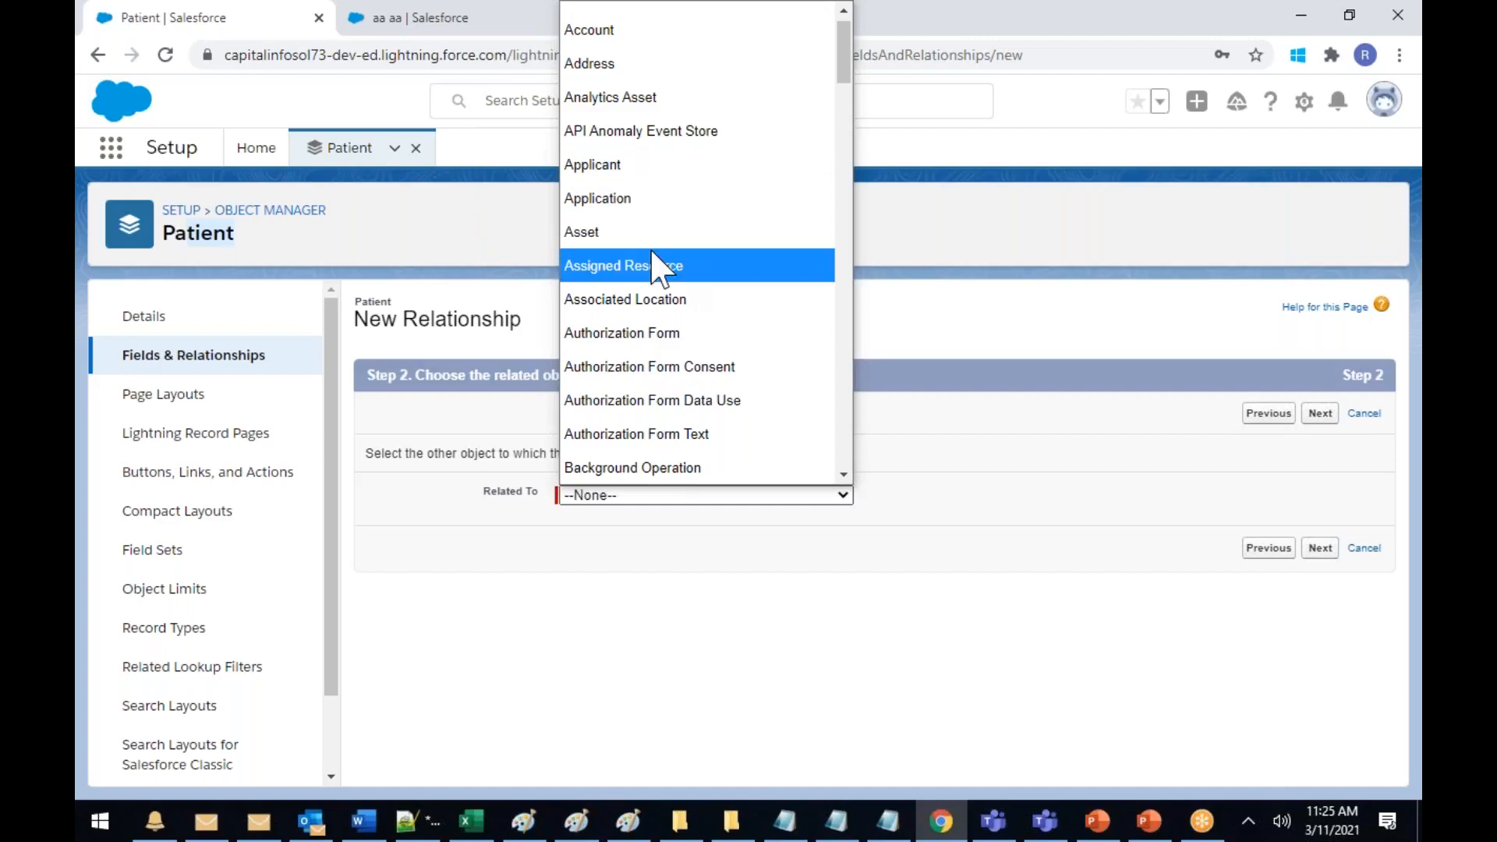
{"action": "scroll", "coordinate": [659, 308], "scroll_direction": "down", "scroll_amount": 6}
{"action": "key", "text": "p"}
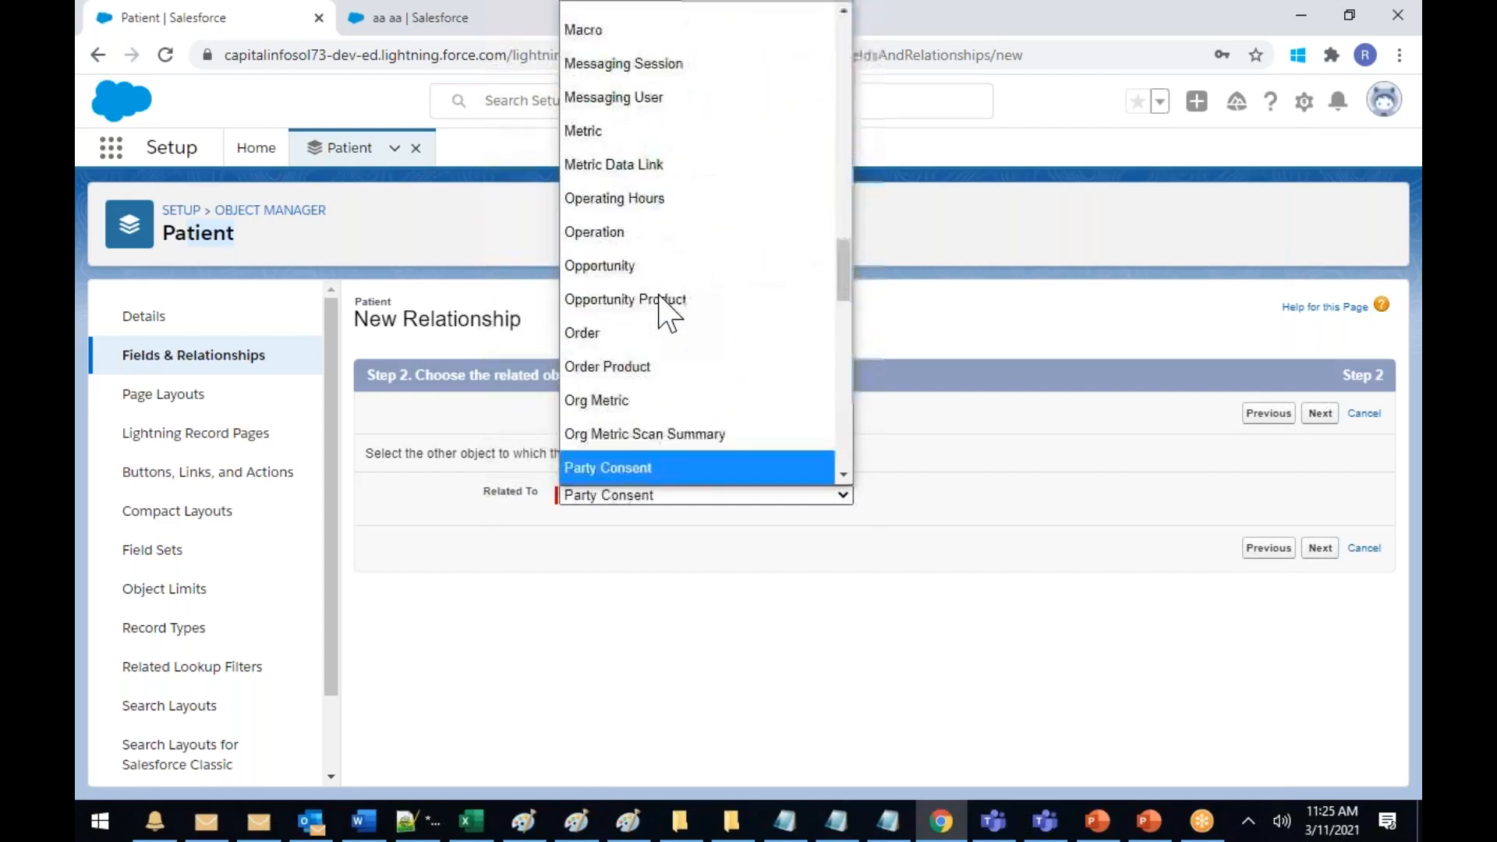
{"action": "key", "text": "p"}
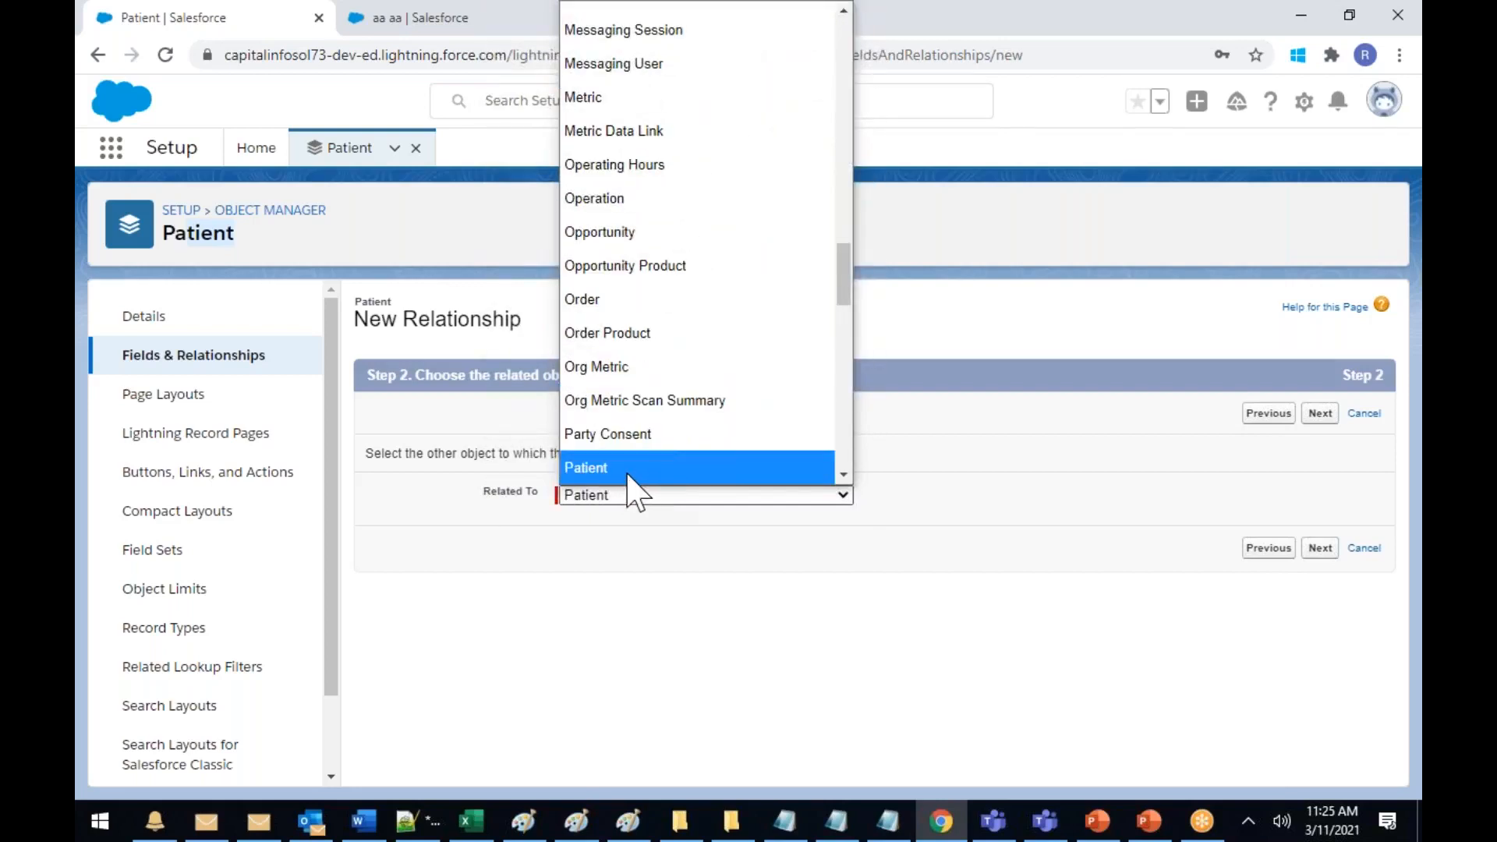
{"action": "left_click", "coordinate": [627, 474]}
Accept Patient as the label and name, keep the default field-level security, page layouts and related lists, and save the lookup field
{"action": "left_click", "coordinate": [1320, 548]}
{"action": "left_click", "coordinate": [663, 508]}
{"action": "left_click", "coordinate": [1302, 413]}
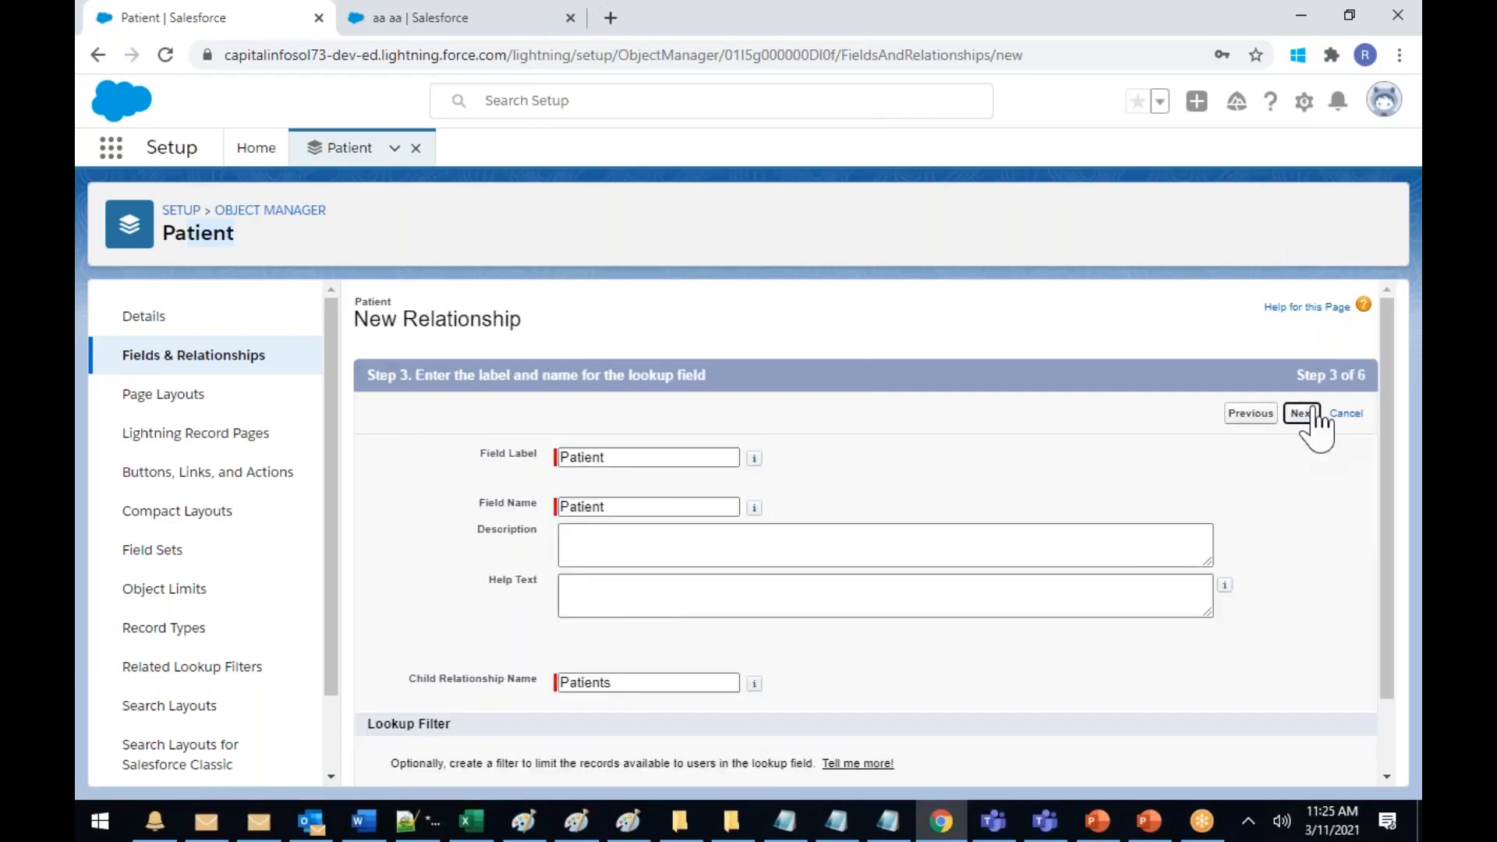
{"action": "left_click", "coordinate": [1301, 414]}
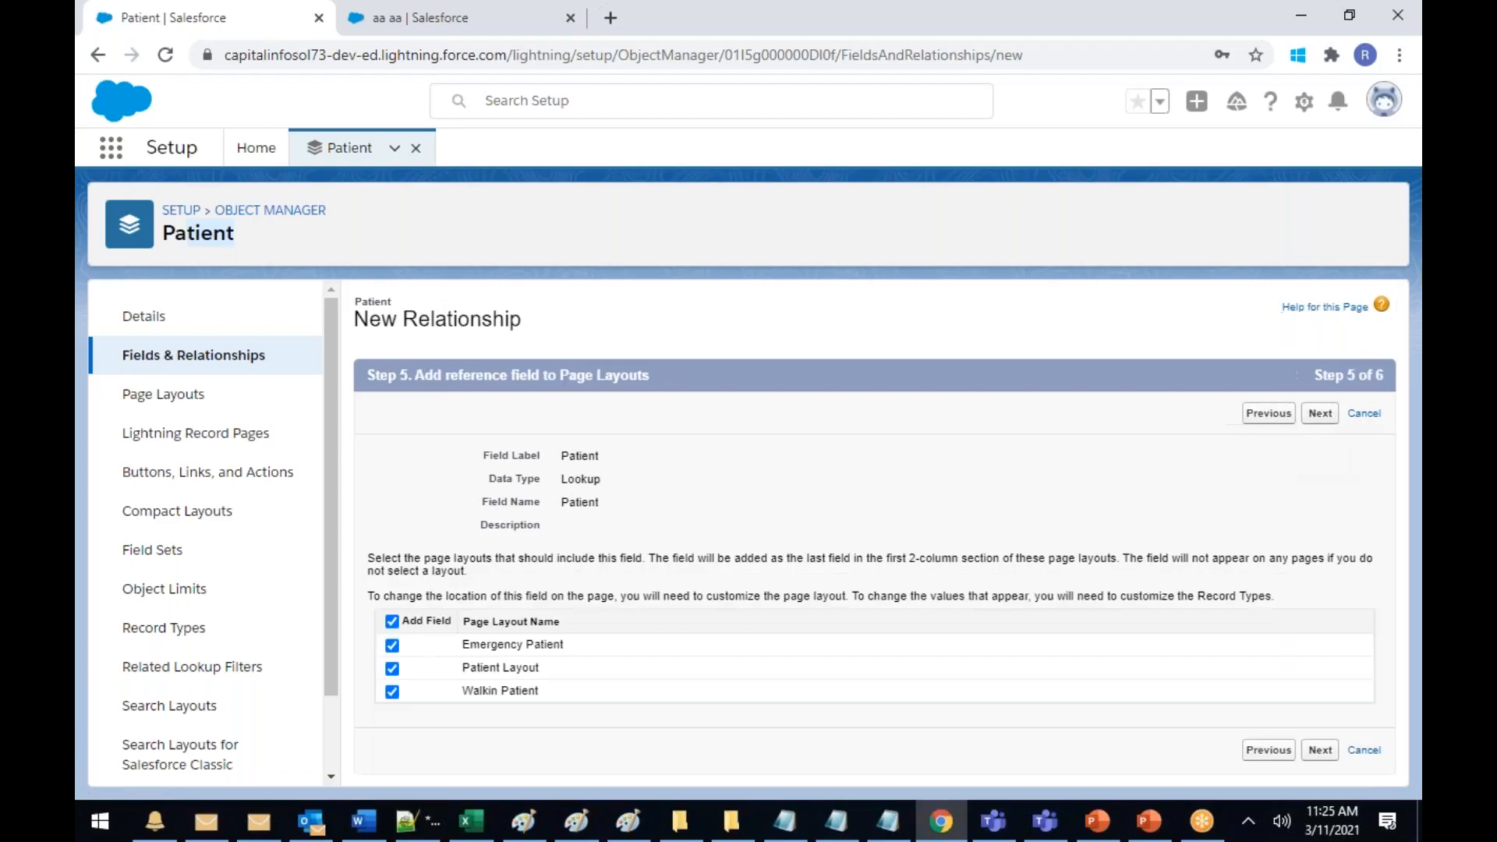
{"action": "left_click", "coordinate": [1322, 415]}
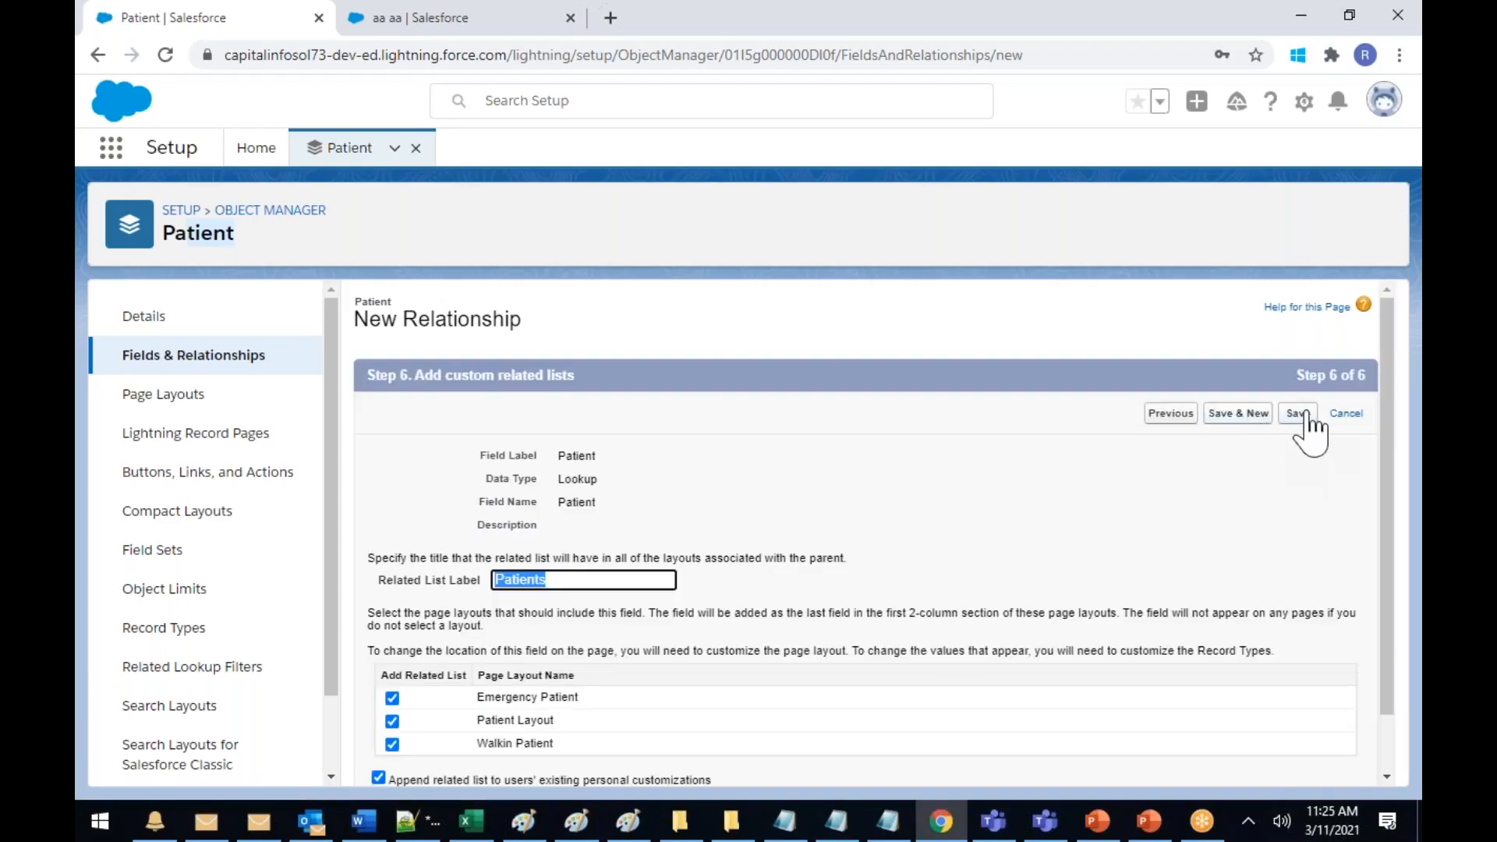
{"action": "left_click", "coordinate": [1308, 415]}
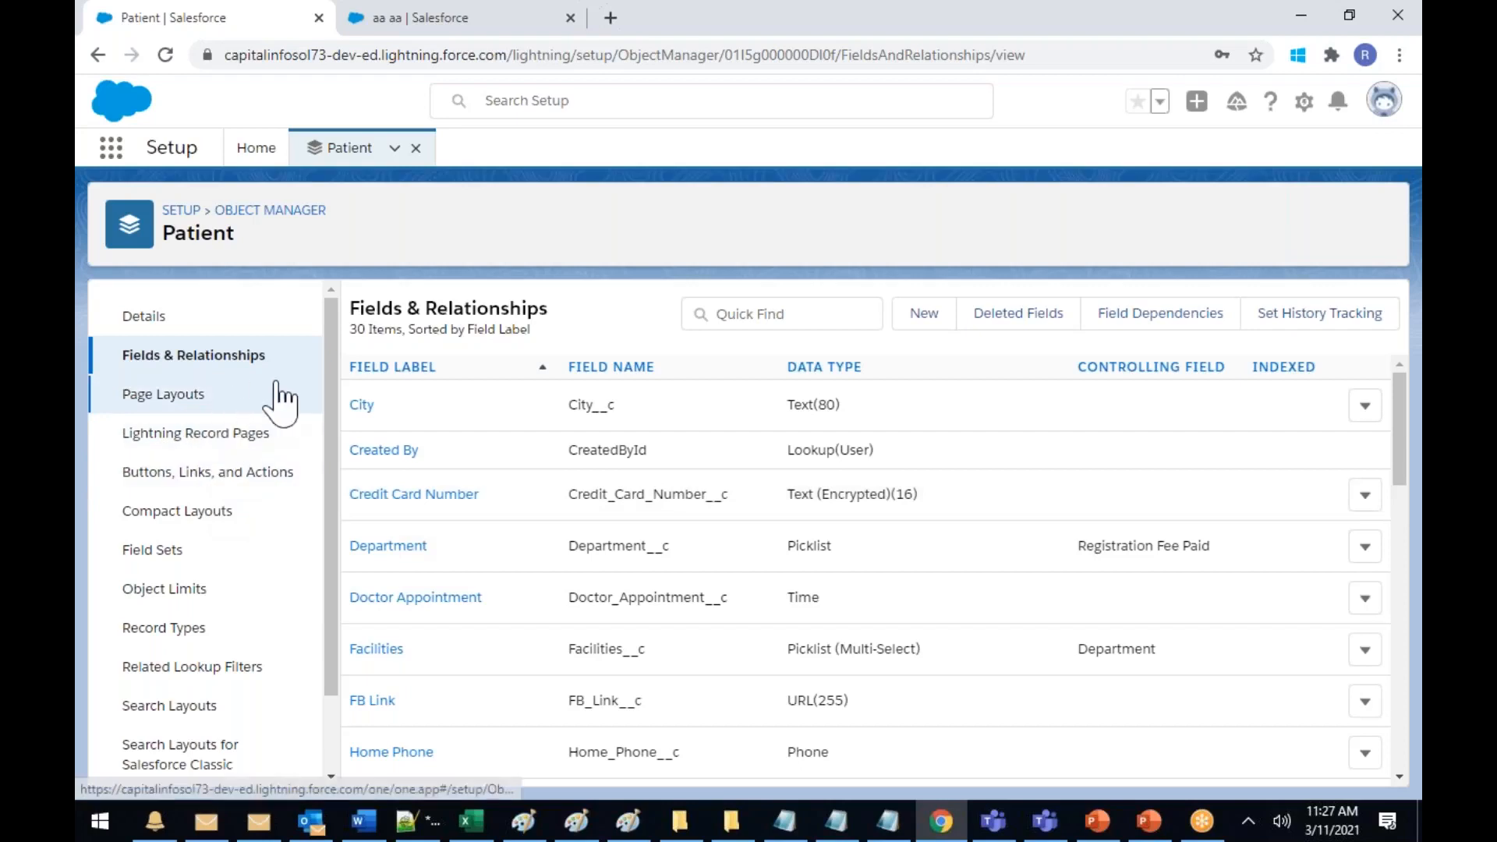
Start another new custom field on the Patient object and bring the relationship data types into view
{"action": "left_click", "coordinate": [934, 315]}
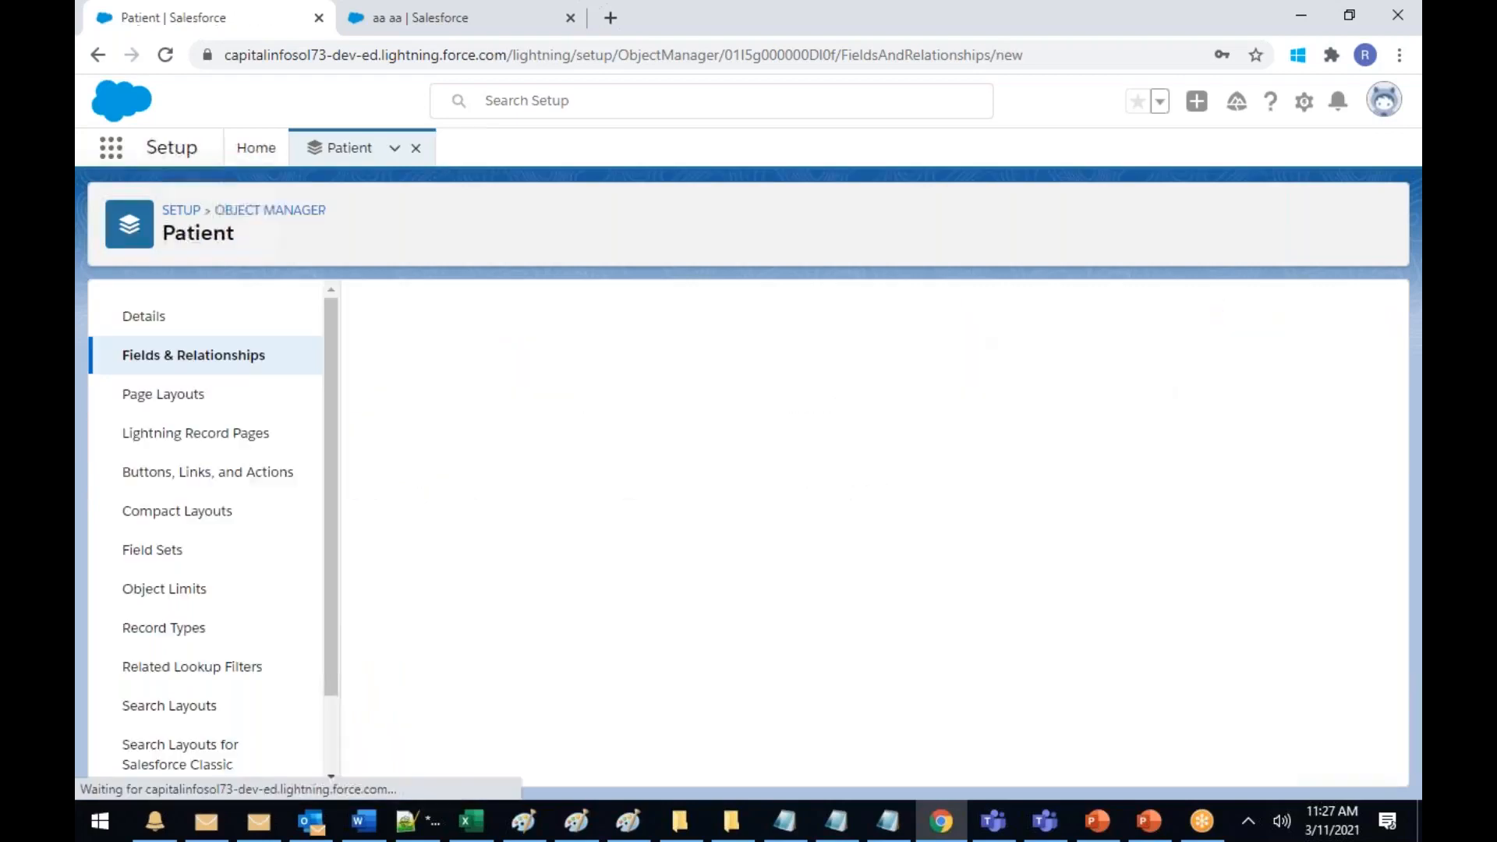
{"action": "scroll", "coordinate": [884, 575], "scroll_direction": "down", "scroll_amount": 3}
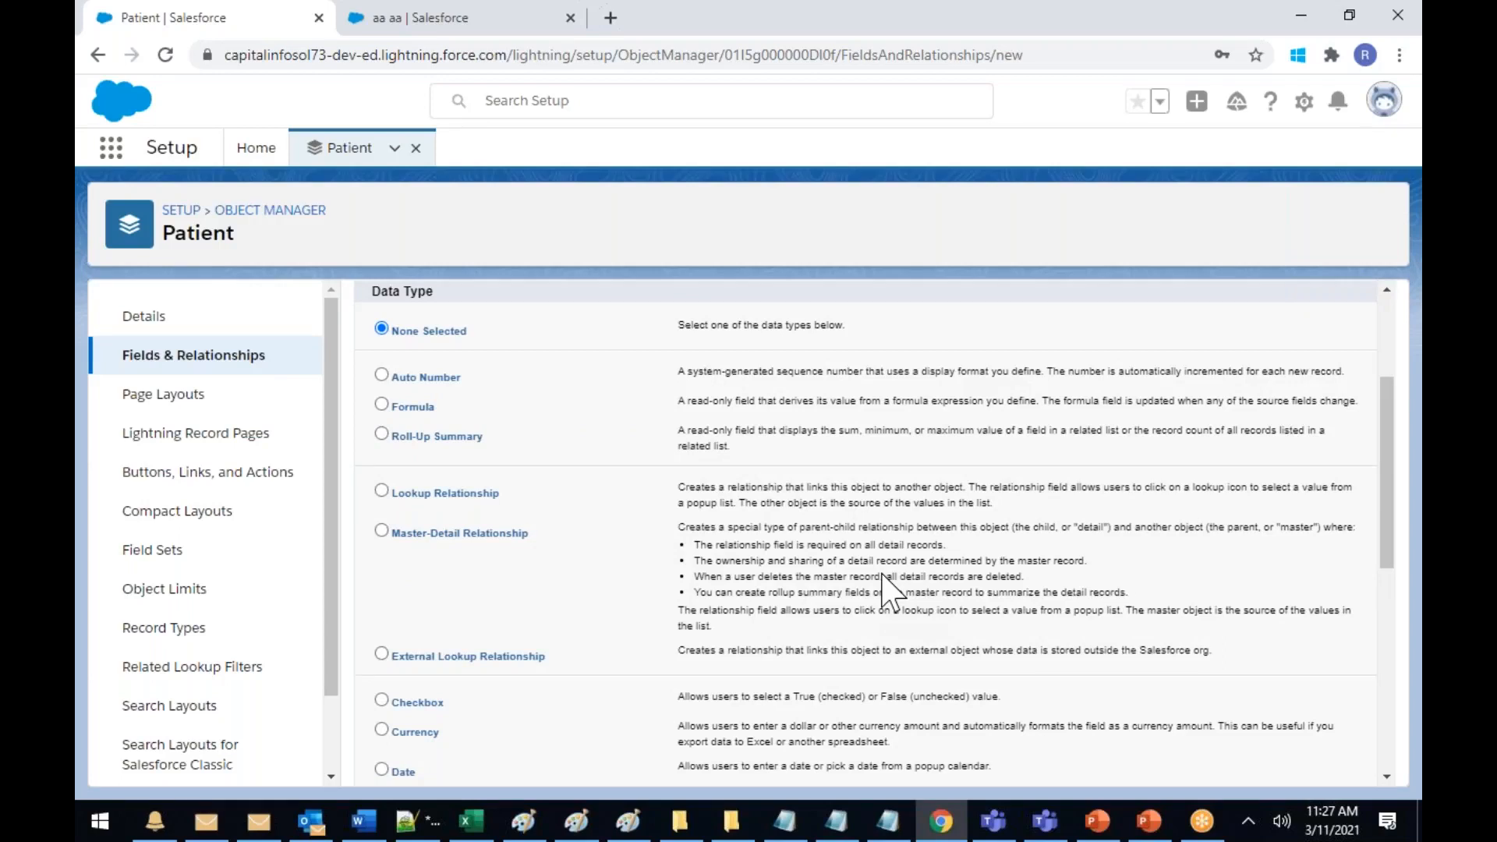
{"action": "scroll", "coordinate": [883, 592], "scroll_direction": "down", "scroll_amount": 2}
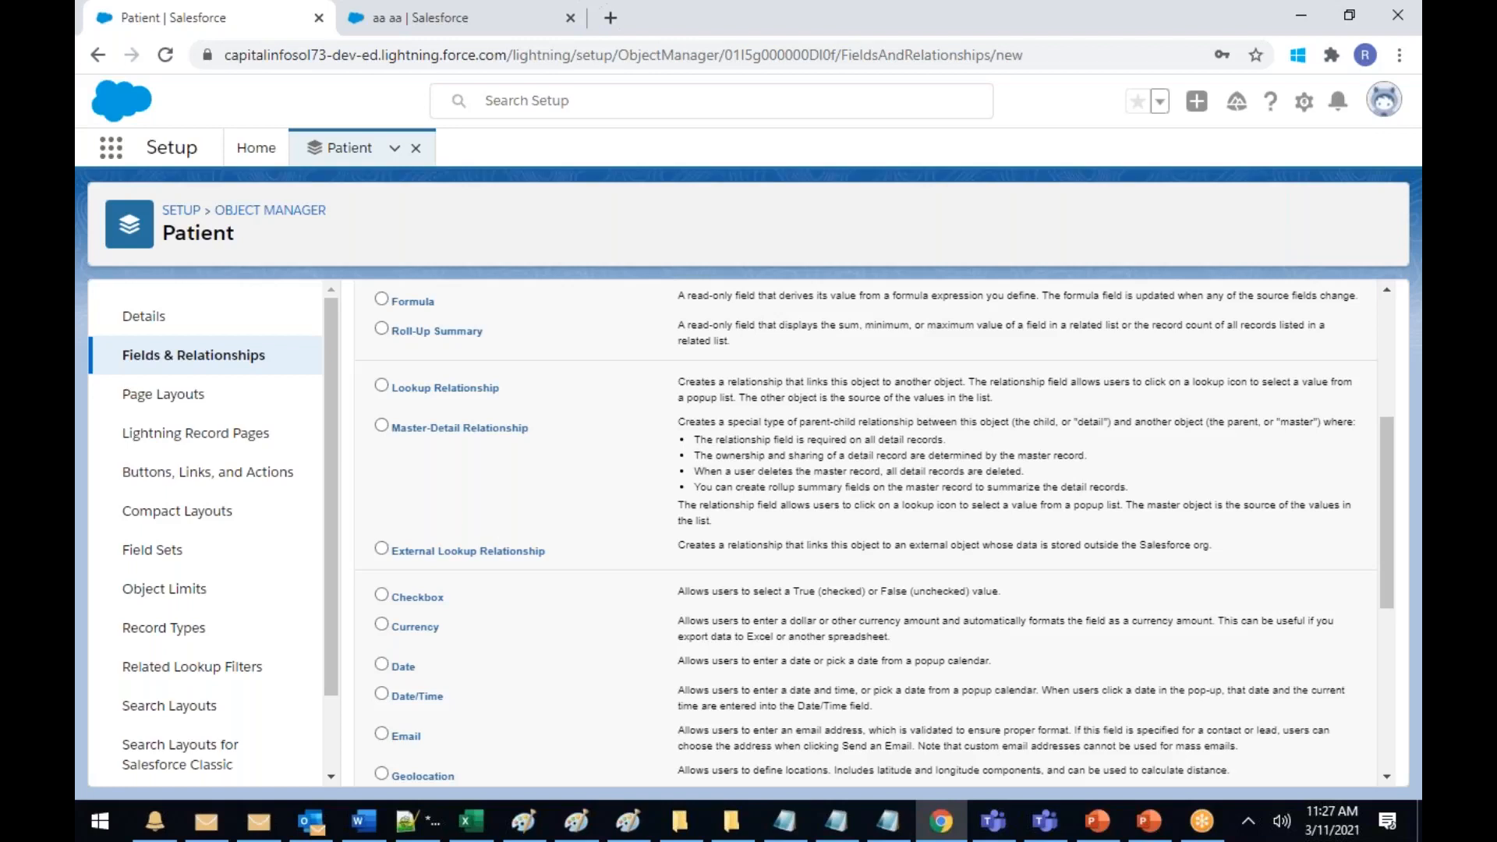
Examine the External Lookup Relationship data type and its description alongside the other relationship types
{"action": "left_click_drag", "start_coordinate": [419, 550], "coordinate": [490, 555]}
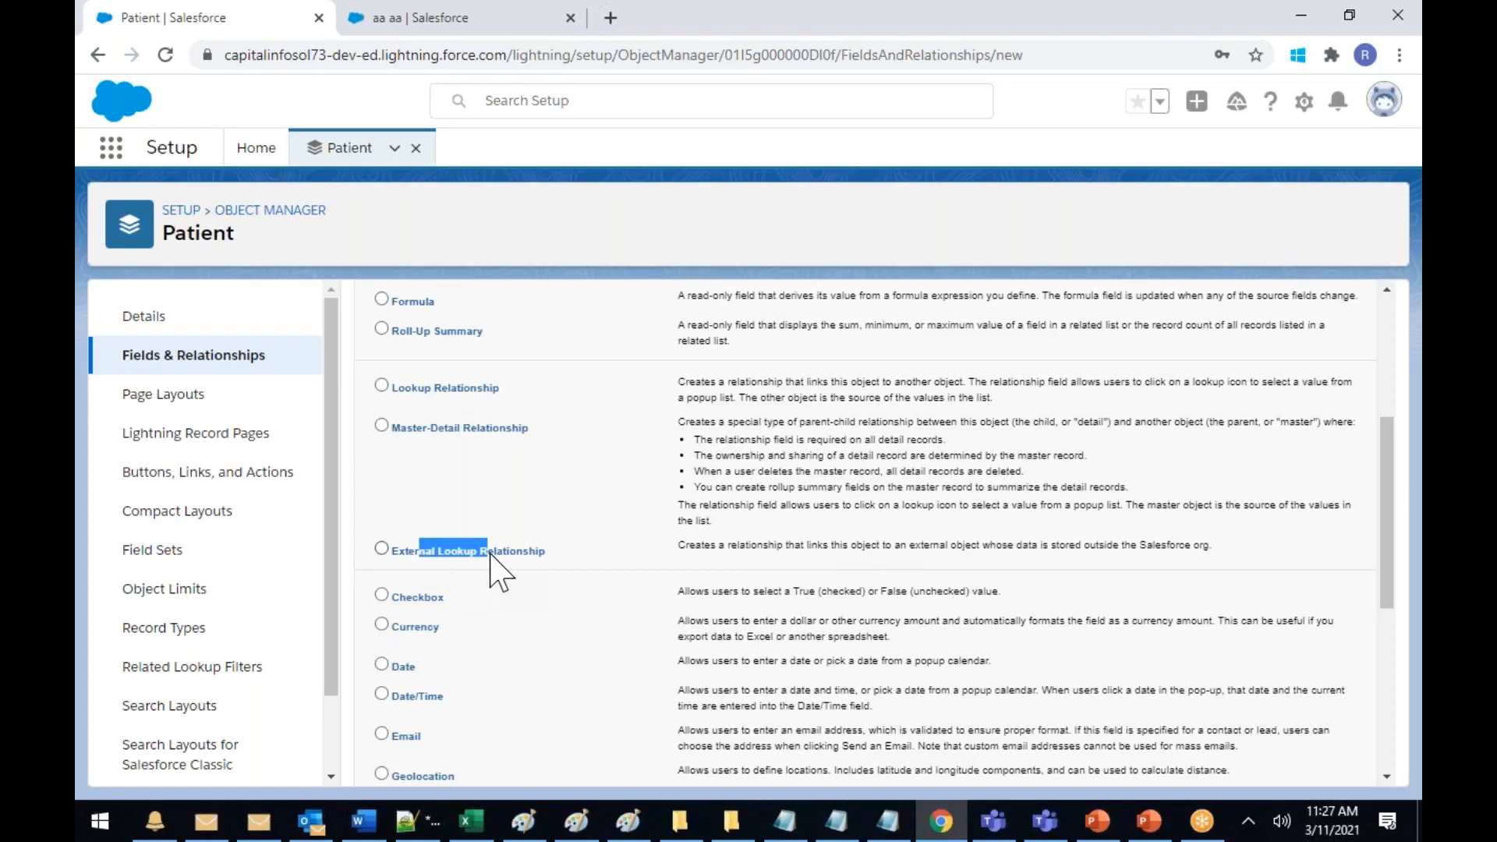
{"action": "left_click", "coordinate": [605, 458]}
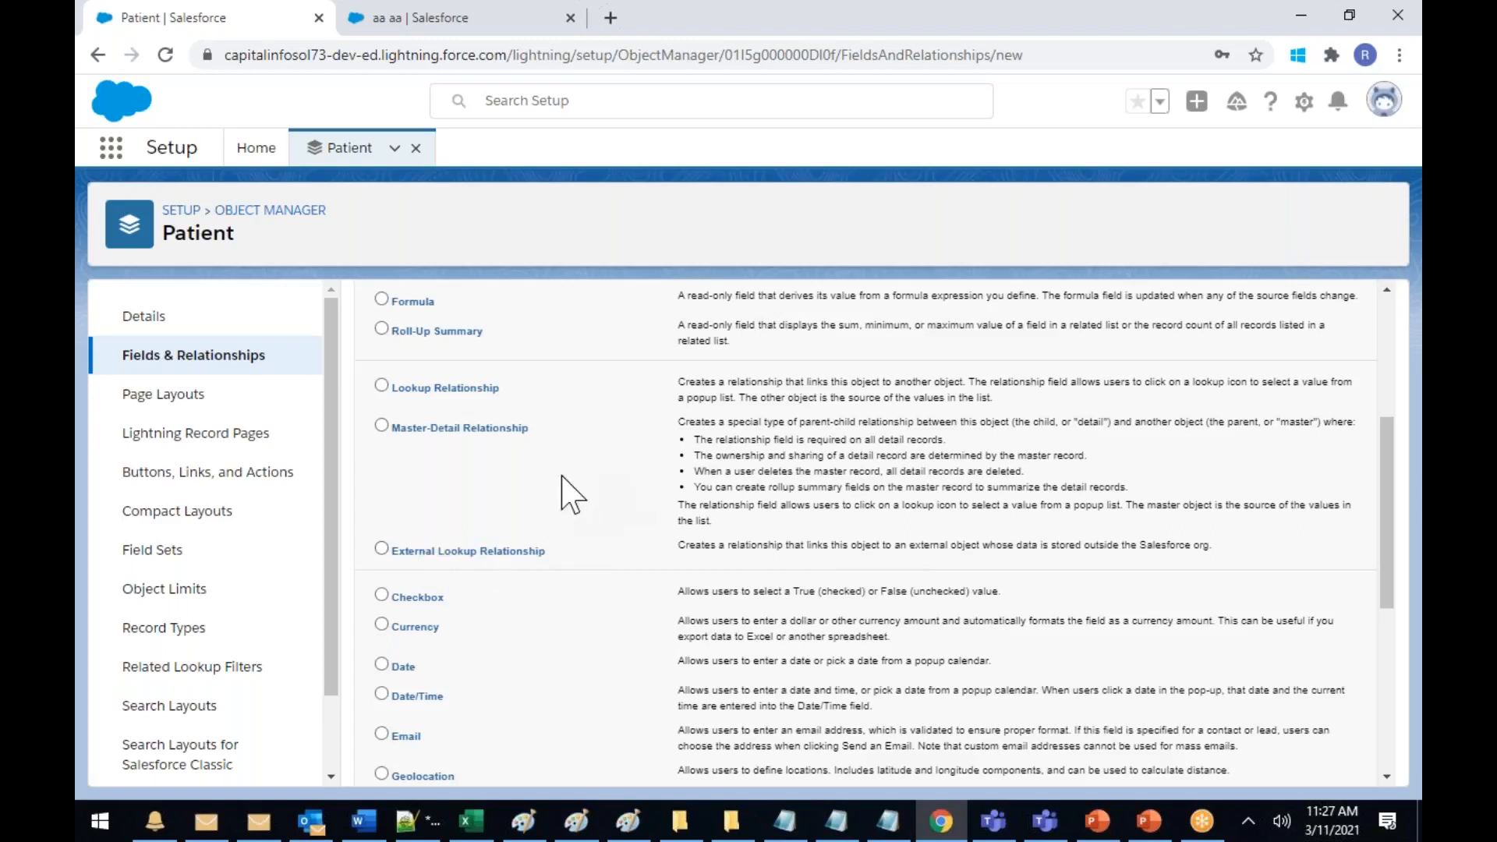
{"action": "left_click_drag", "start_coordinate": [445, 552], "coordinate": [503, 552]}
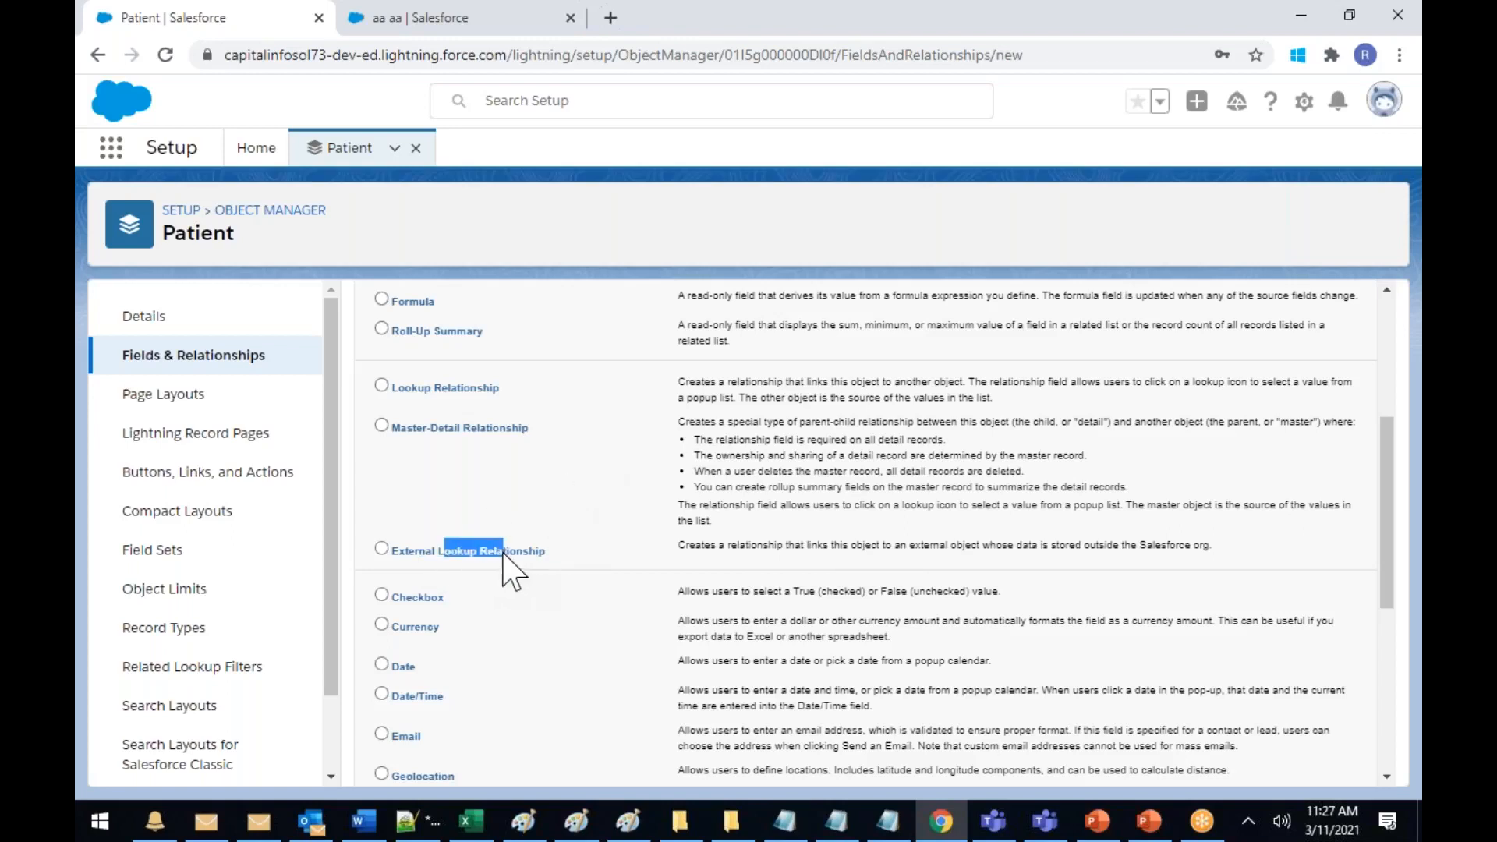
{"action": "scroll", "coordinate": [561, 545], "scroll_direction": "down", "scroll_amount": 2}
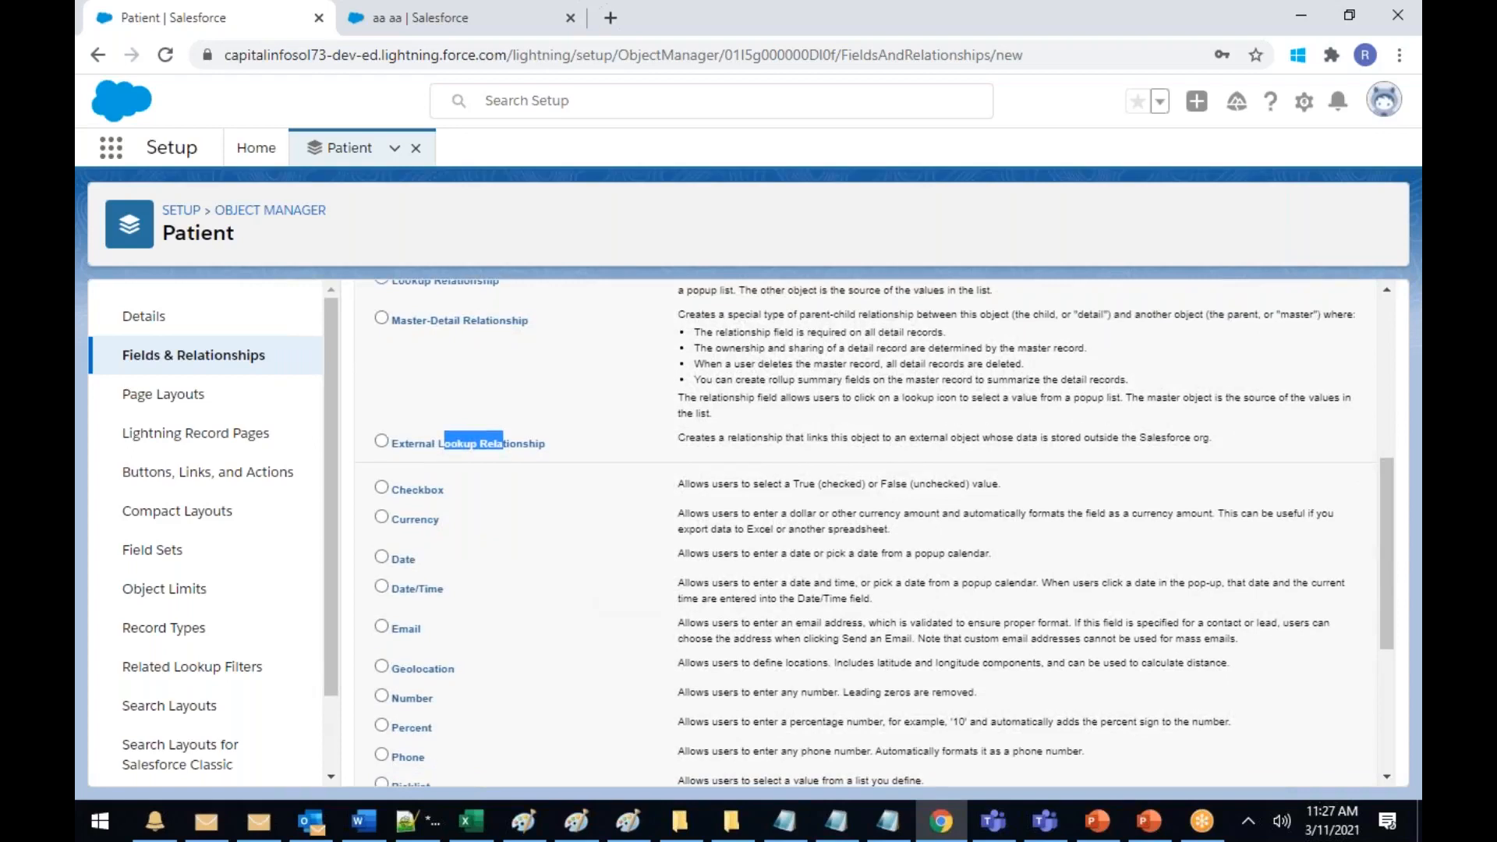
{"action": "scroll", "coordinate": [457, 442], "scroll_direction": "up", "scroll_amount": 5}
{"action": "left_click_drag", "start_coordinate": [428, 436], "coordinate": [567, 443]}
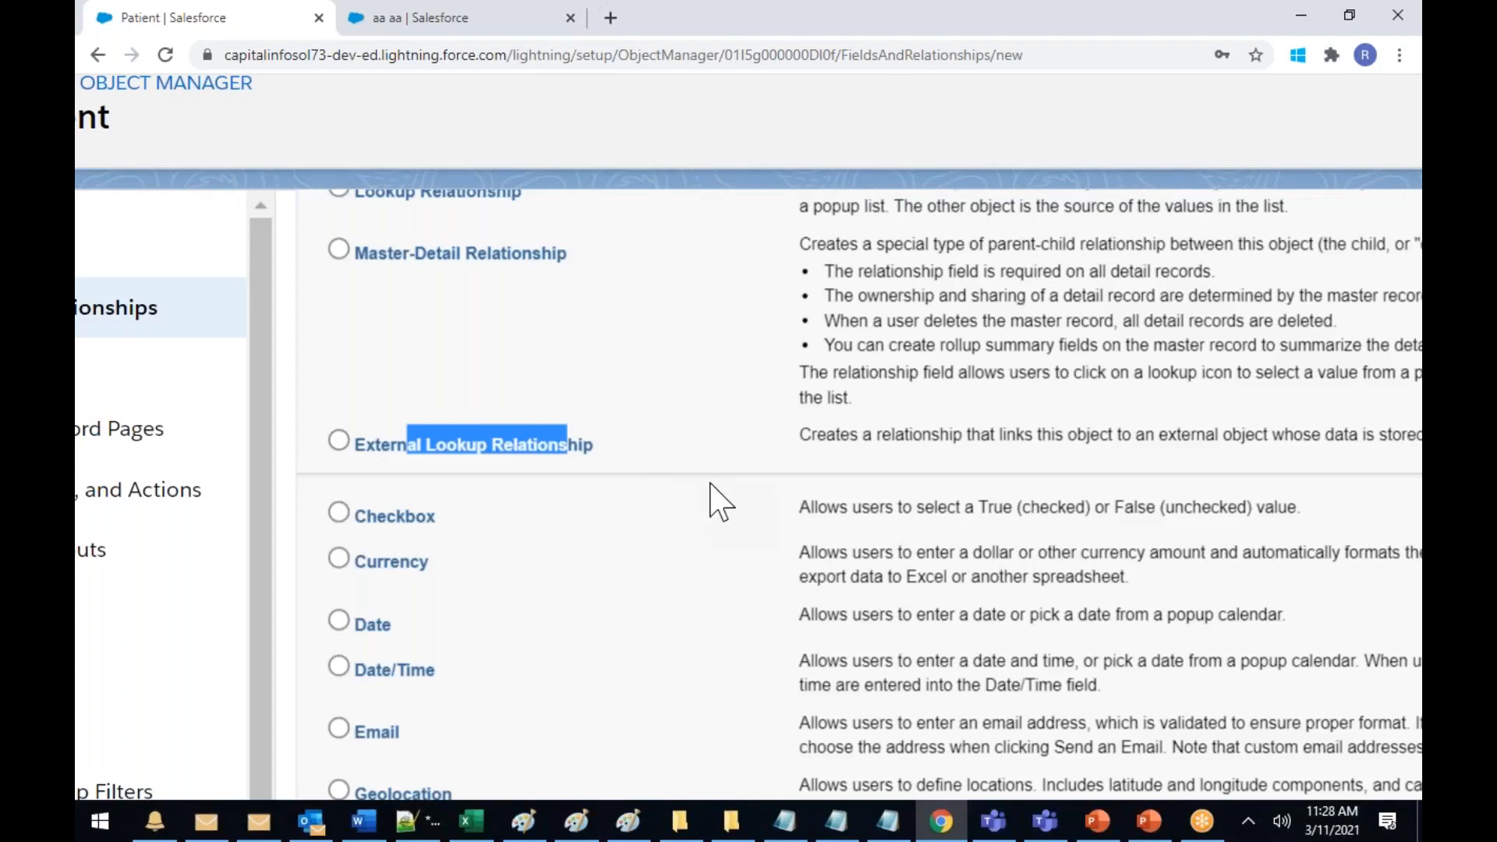
{"action": "scroll", "coordinate": [710, 483], "scroll_direction": "down", "scroll_amount": 3}
{"action": "scroll", "coordinate": [710, 483], "scroll_direction": "up", "scroll_amount": 2}
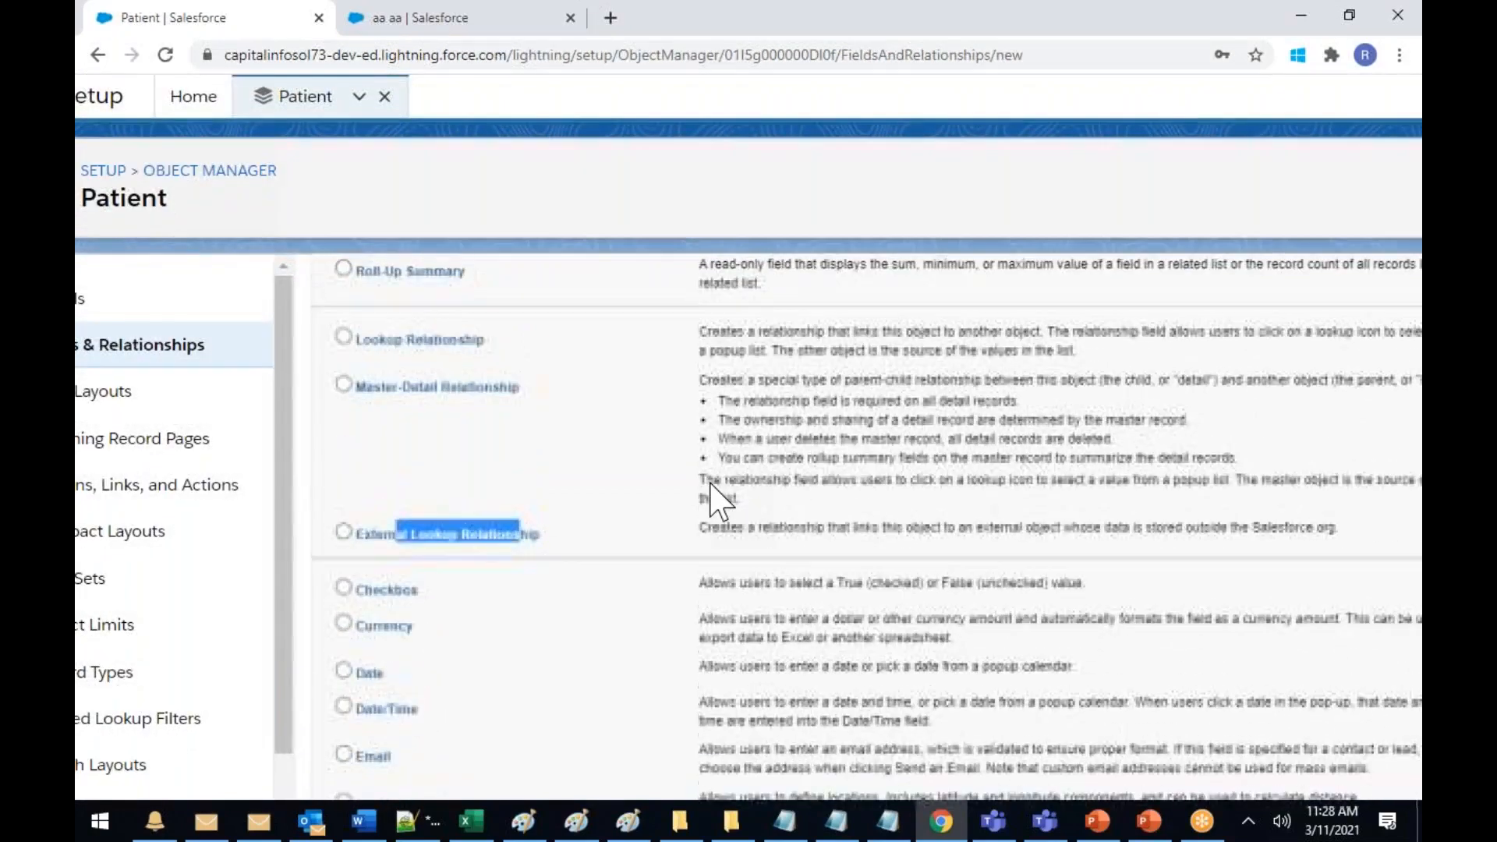
{"action": "scroll", "coordinate": [710, 484], "scroll_direction": "up", "scroll_amount": 1}
{"action": "scroll", "coordinate": [597, 370], "scroll_direction": "down", "scroll_amount": 1}
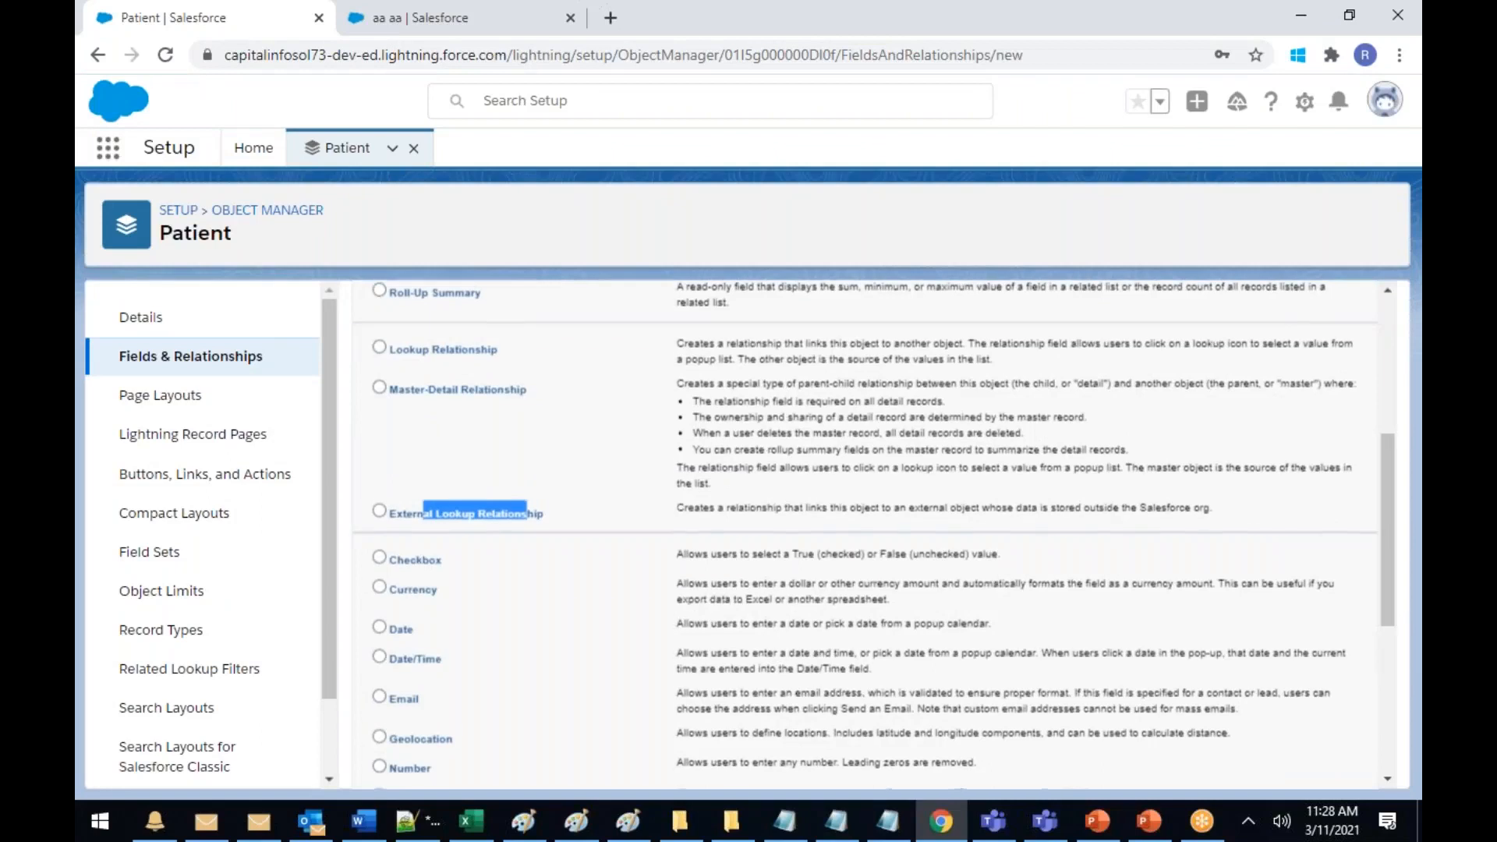
{"action": "scroll", "coordinate": [543, 596], "scroll_direction": "up", "scroll_amount": 2}
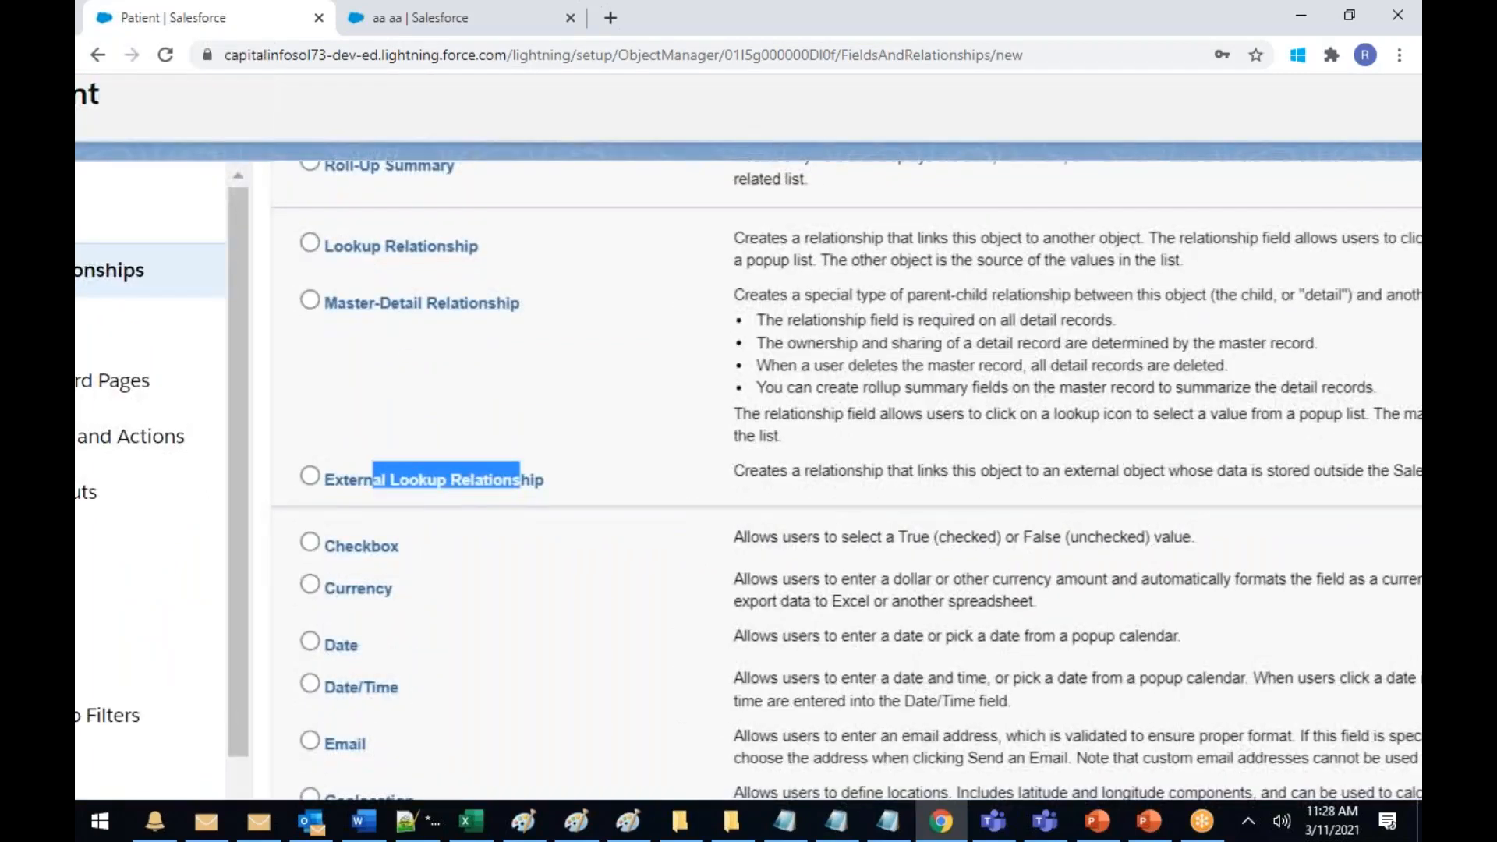
{"action": "scroll", "coordinate": [749, 480], "scroll_direction": "right", "scroll_amount": 2}
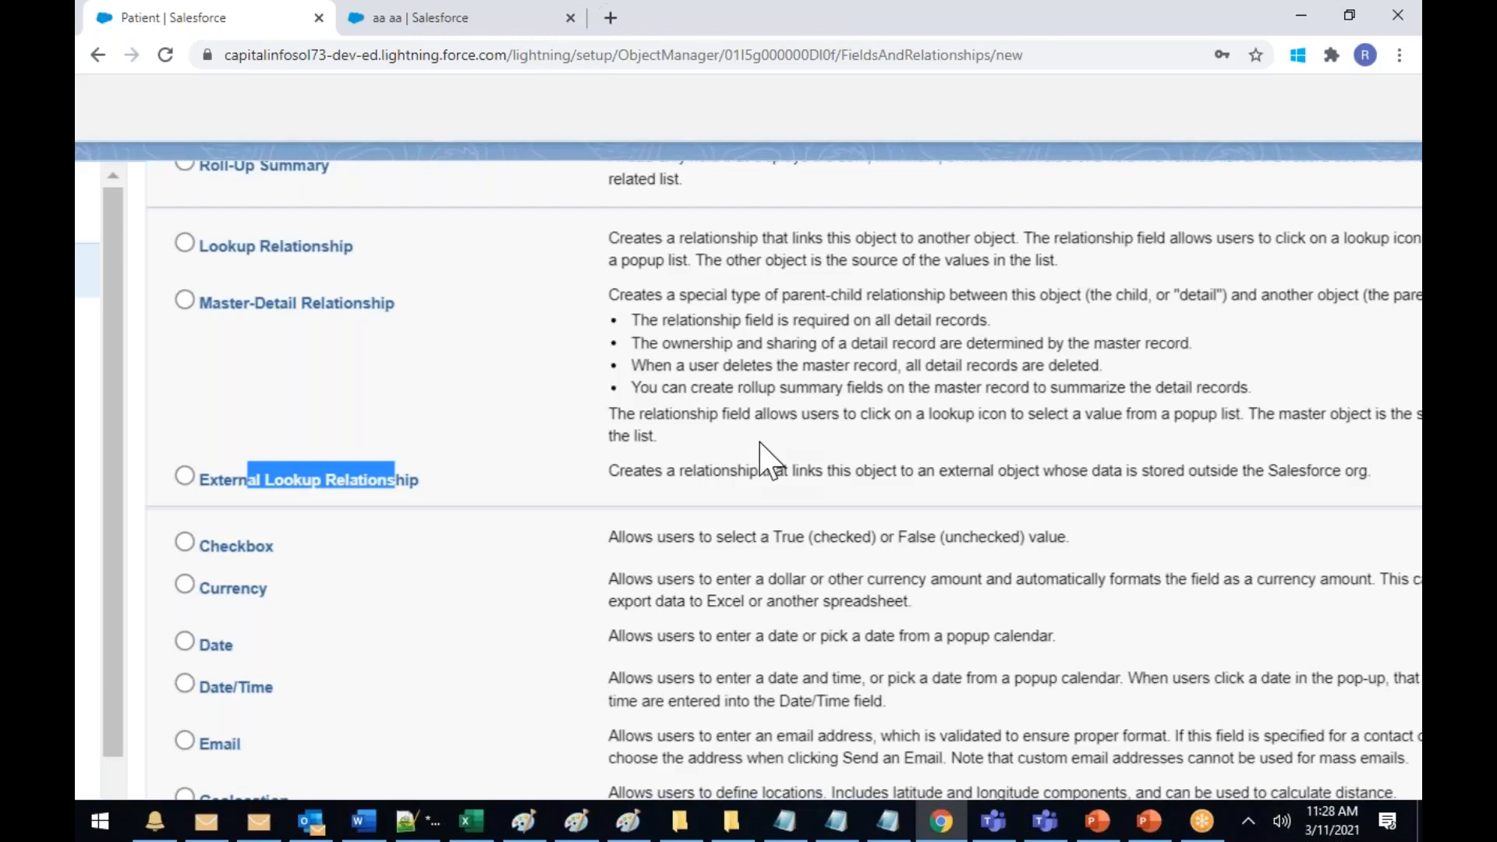
{"action": "scroll", "coordinate": [760, 460], "scroll_direction": "right", "scroll_amount": 3}
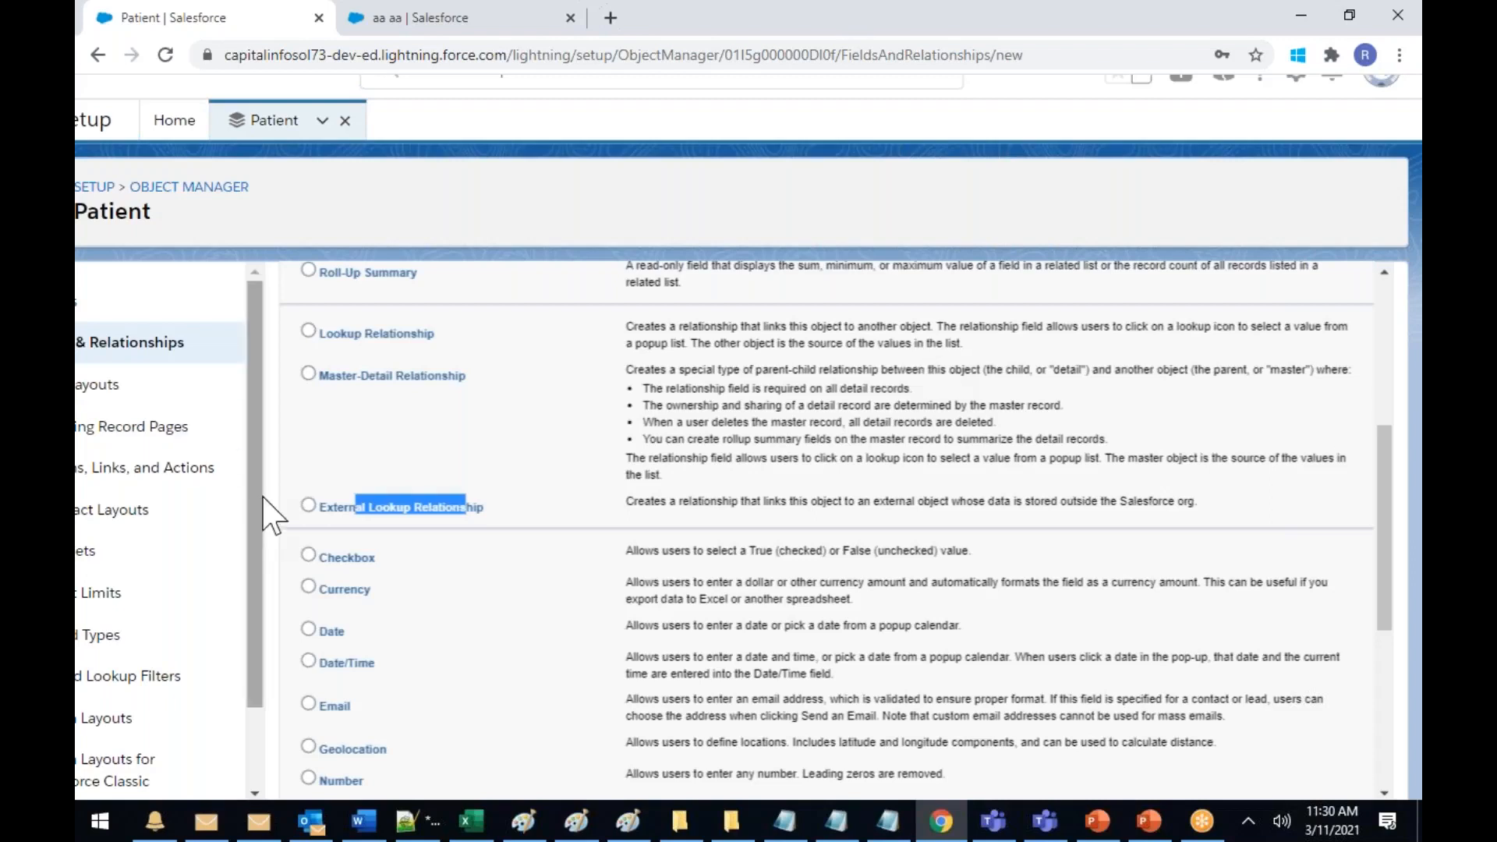
{"action": "scroll", "coordinate": [305, 455], "scroll_direction": "down", "scroll_amount": 1}
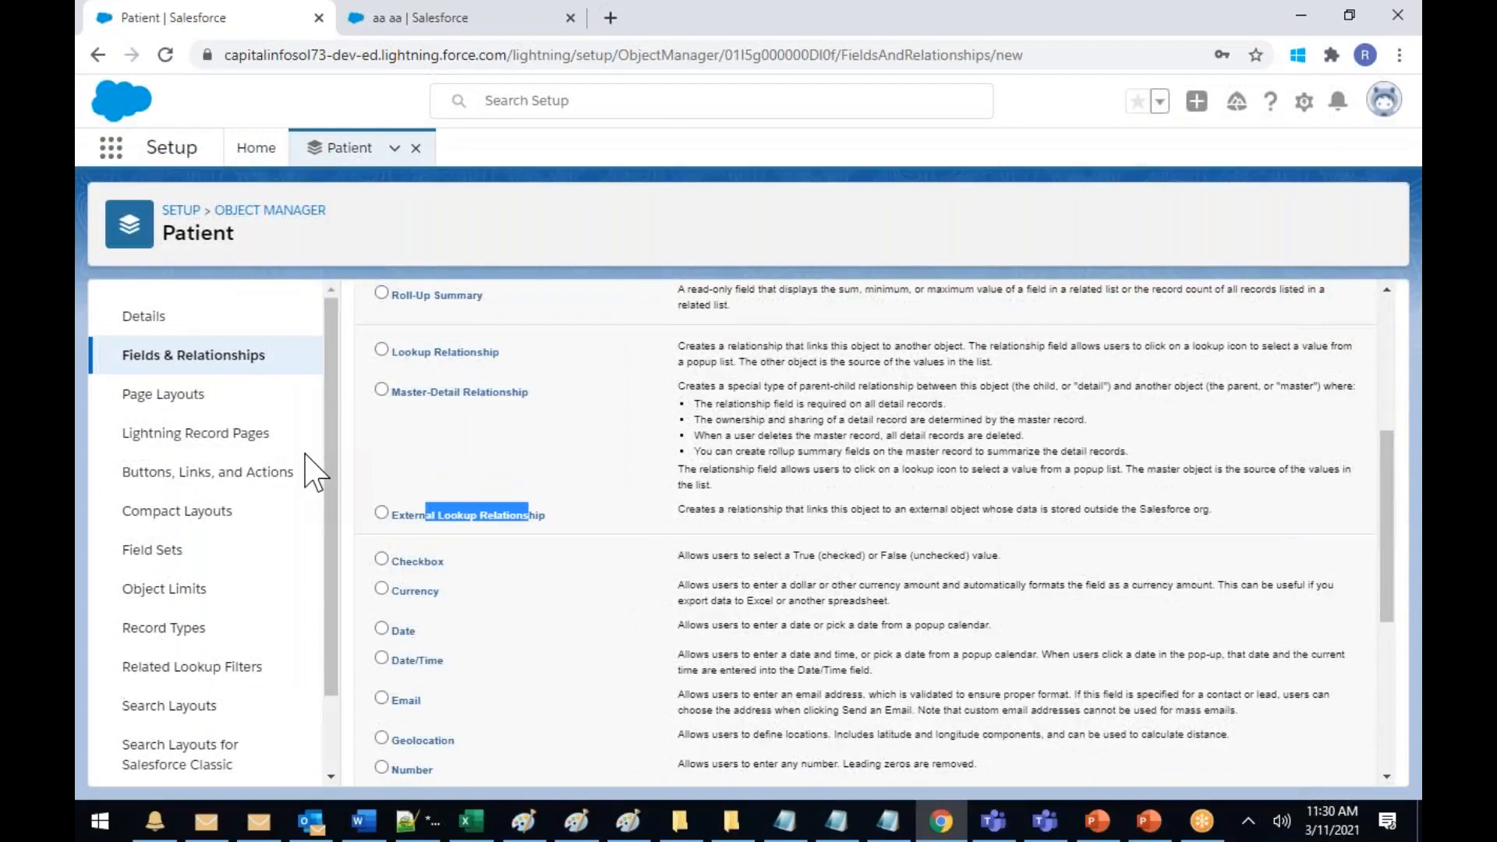
Choose External Lookup Relationship as the new Patient field's data type
{"action": "left_click", "coordinate": [381, 512]}
{"action": "left_click", "coordinate": [646, 508]}
{"action": "scroll", "coordinate": [645, 509], "scroll_direction": "down", "scroll_amount": 2}
{"action": "scroll", "coordinate": [1076, 351], "scroll_direction": "up", "scroll_amount": 5}
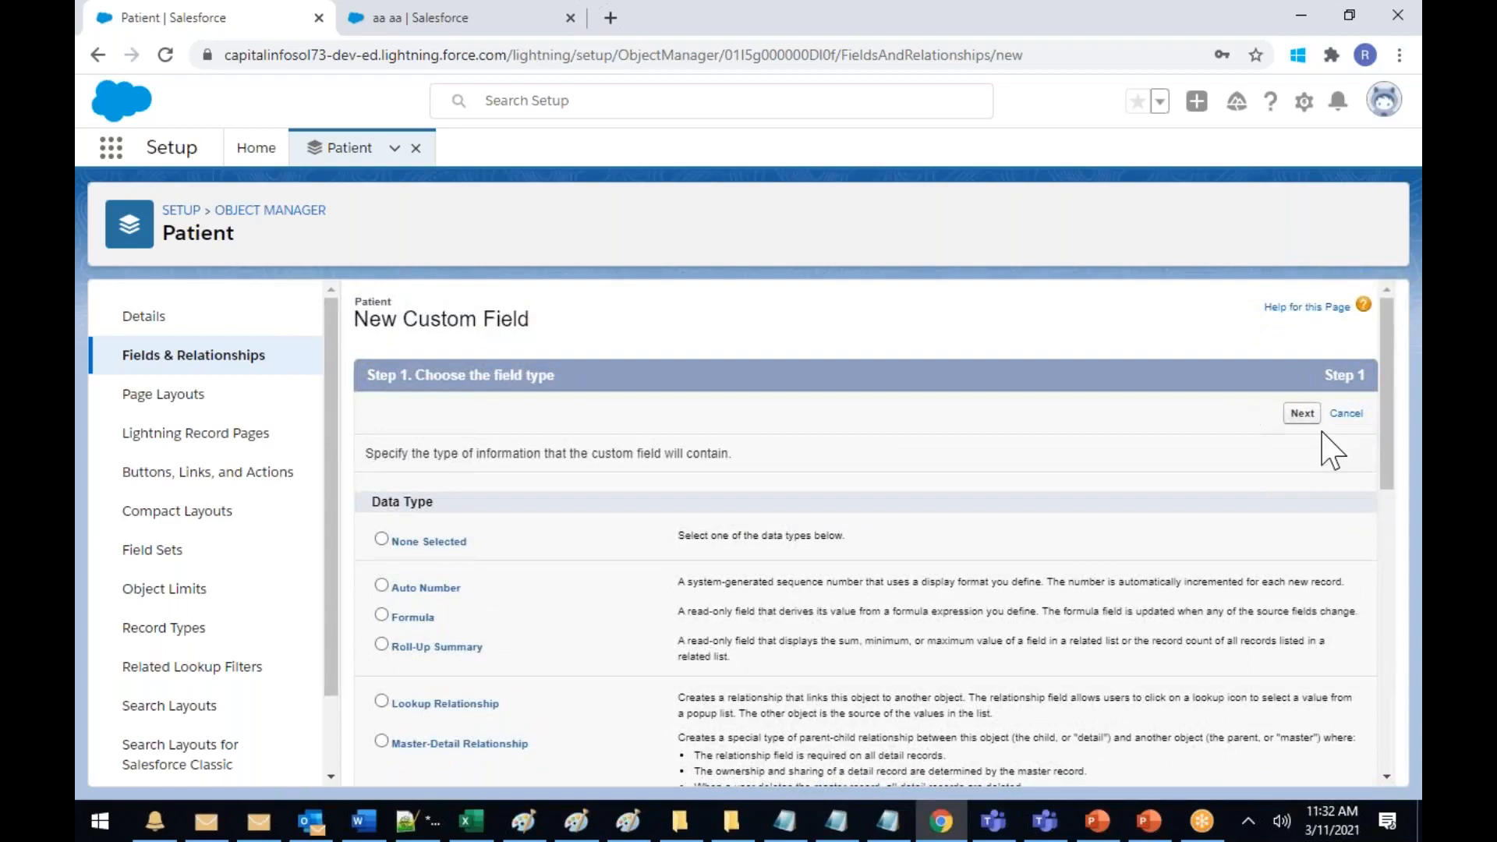
Continue to the related external object choice and list the available Related To objects
{"action": "left_click", "coordinate": [1300, 415]}
{"action": "left_click", "coordinate": [597, 496]}
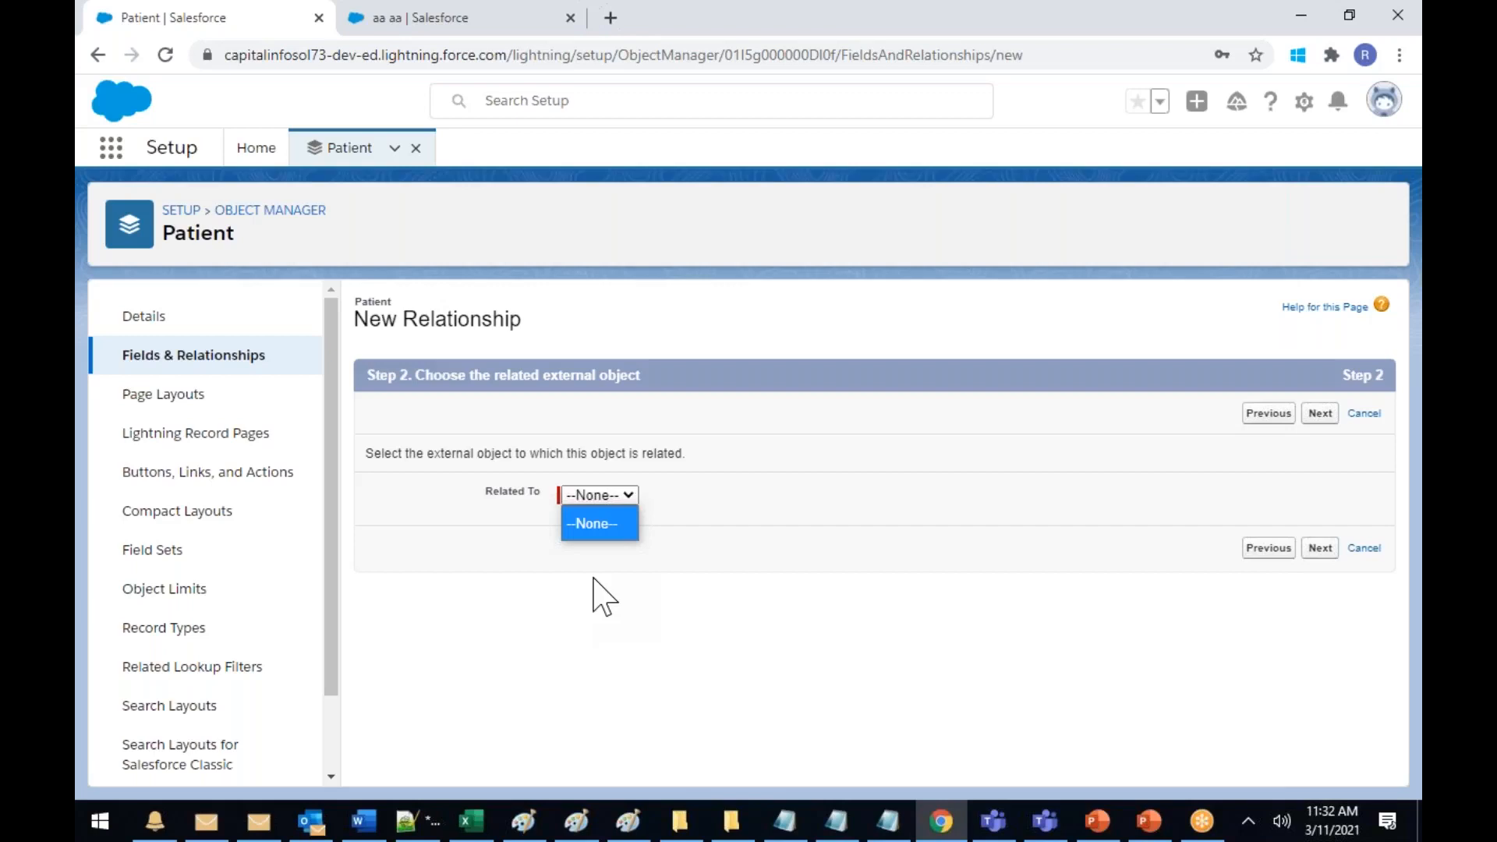
{"action": "left_click", "coordinate": [390, 19]}
{"action": "left_click", "coordinate": [385, 53]}
{"action": "type", "text": "www.google.com"}
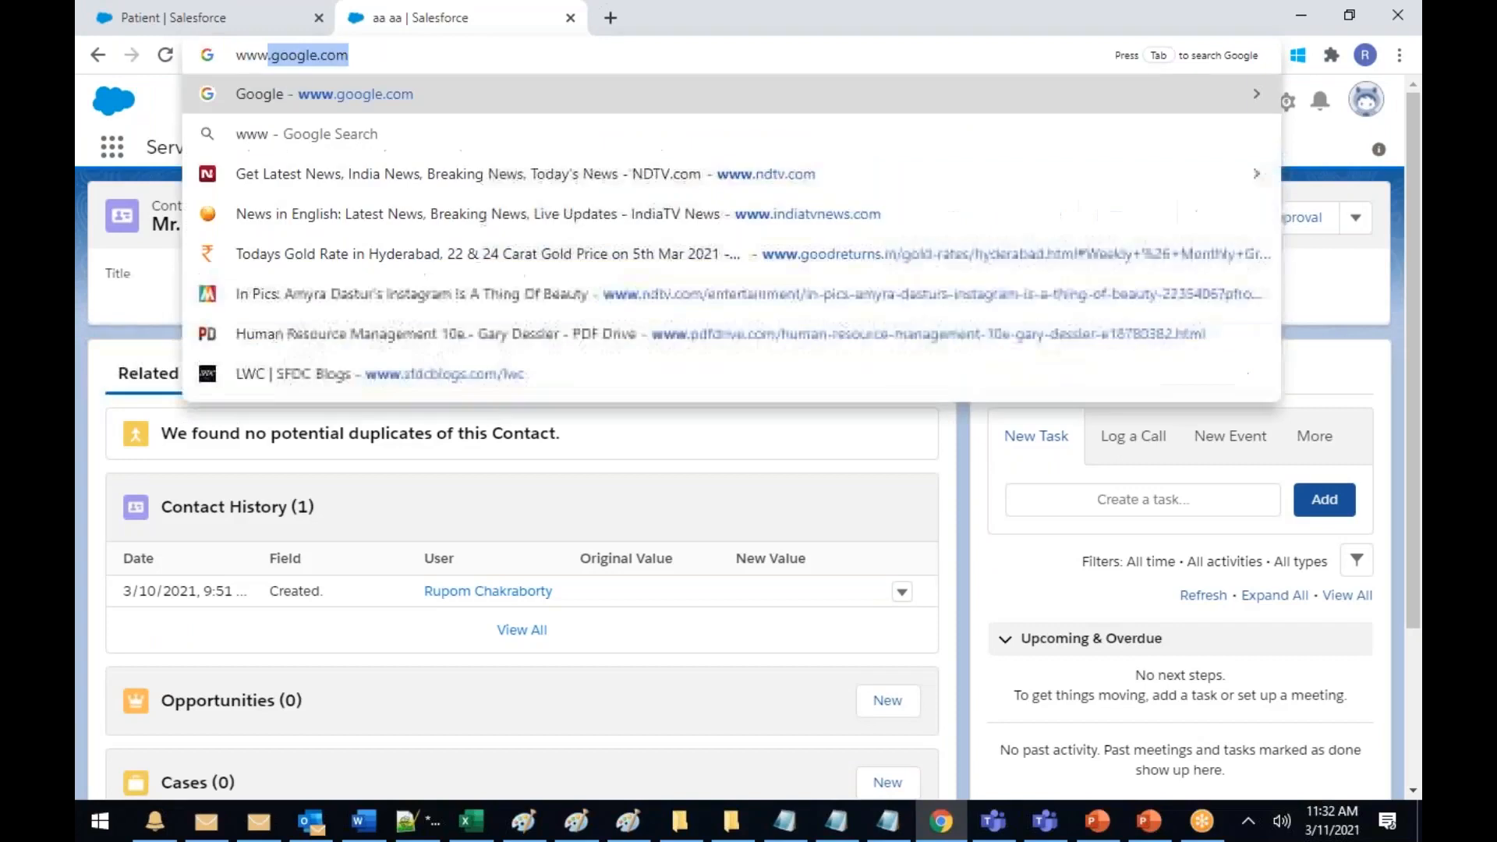
{"action": "key", "text": "Return"}
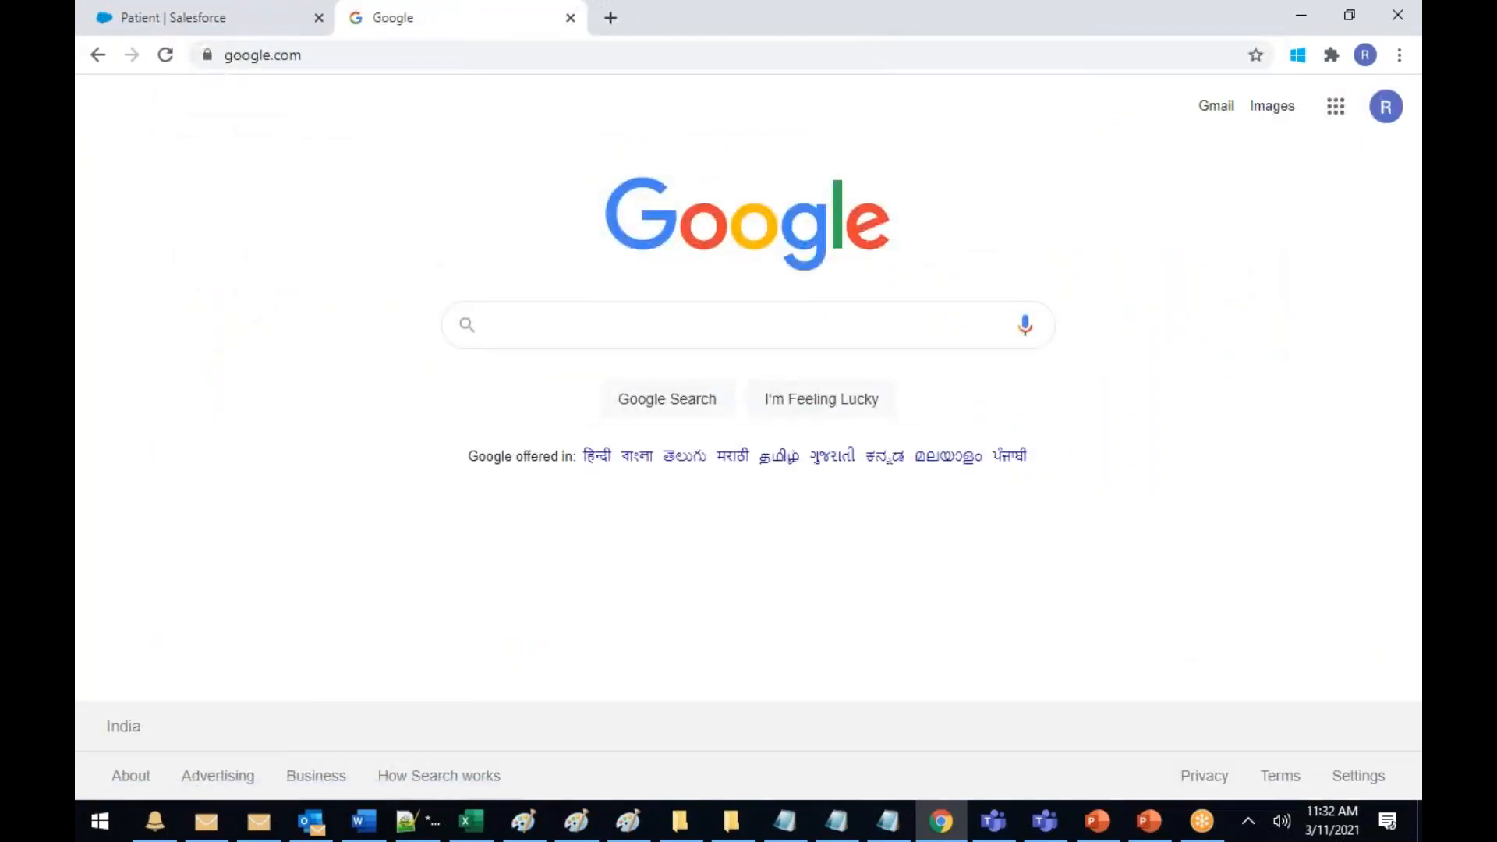
{"action": "type", "text": "dbamp"}
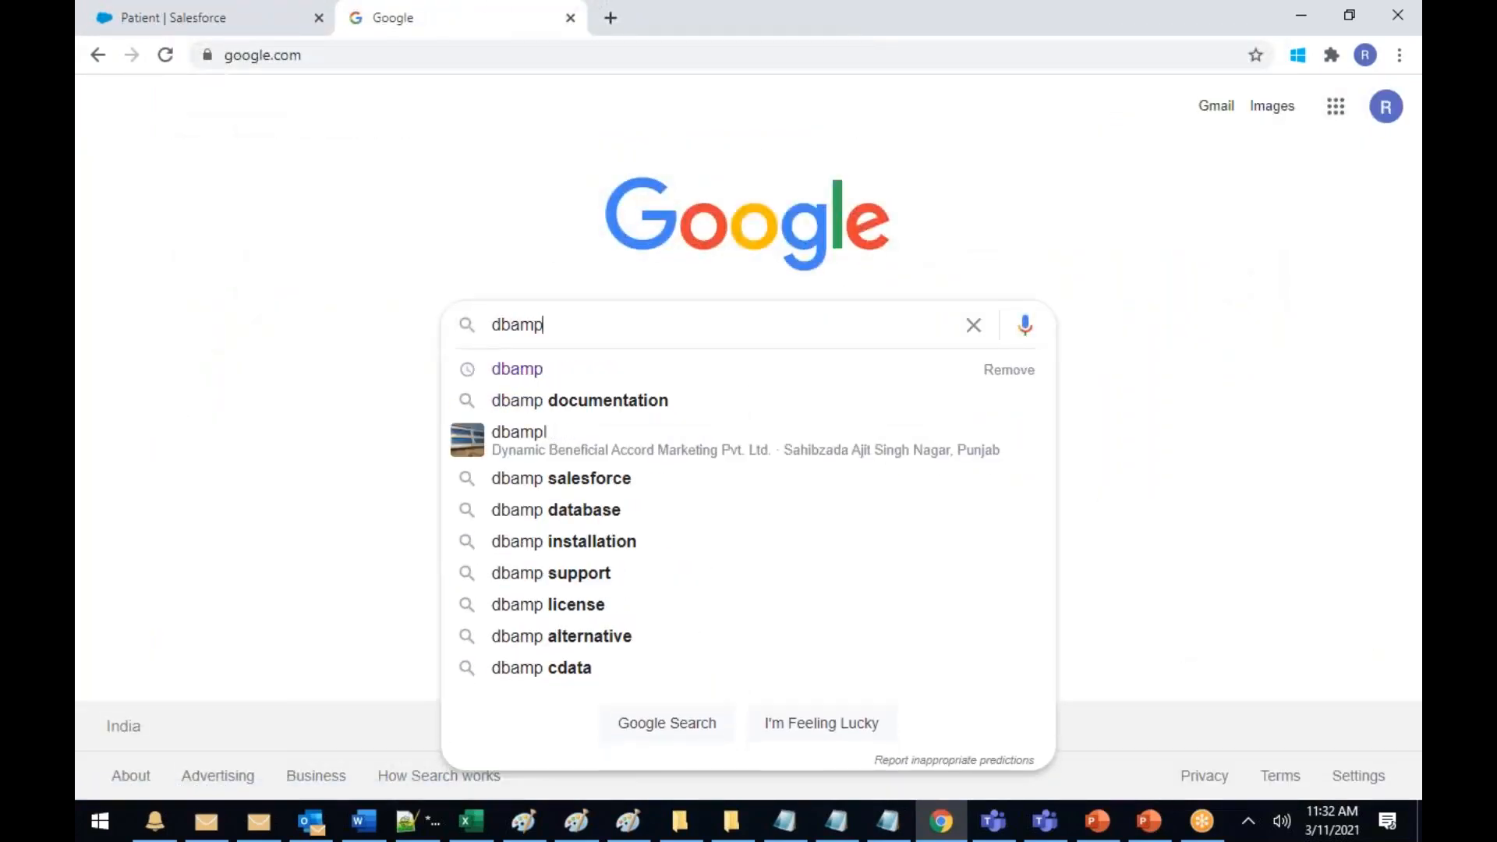
{"action": "key", "text": "Return"}
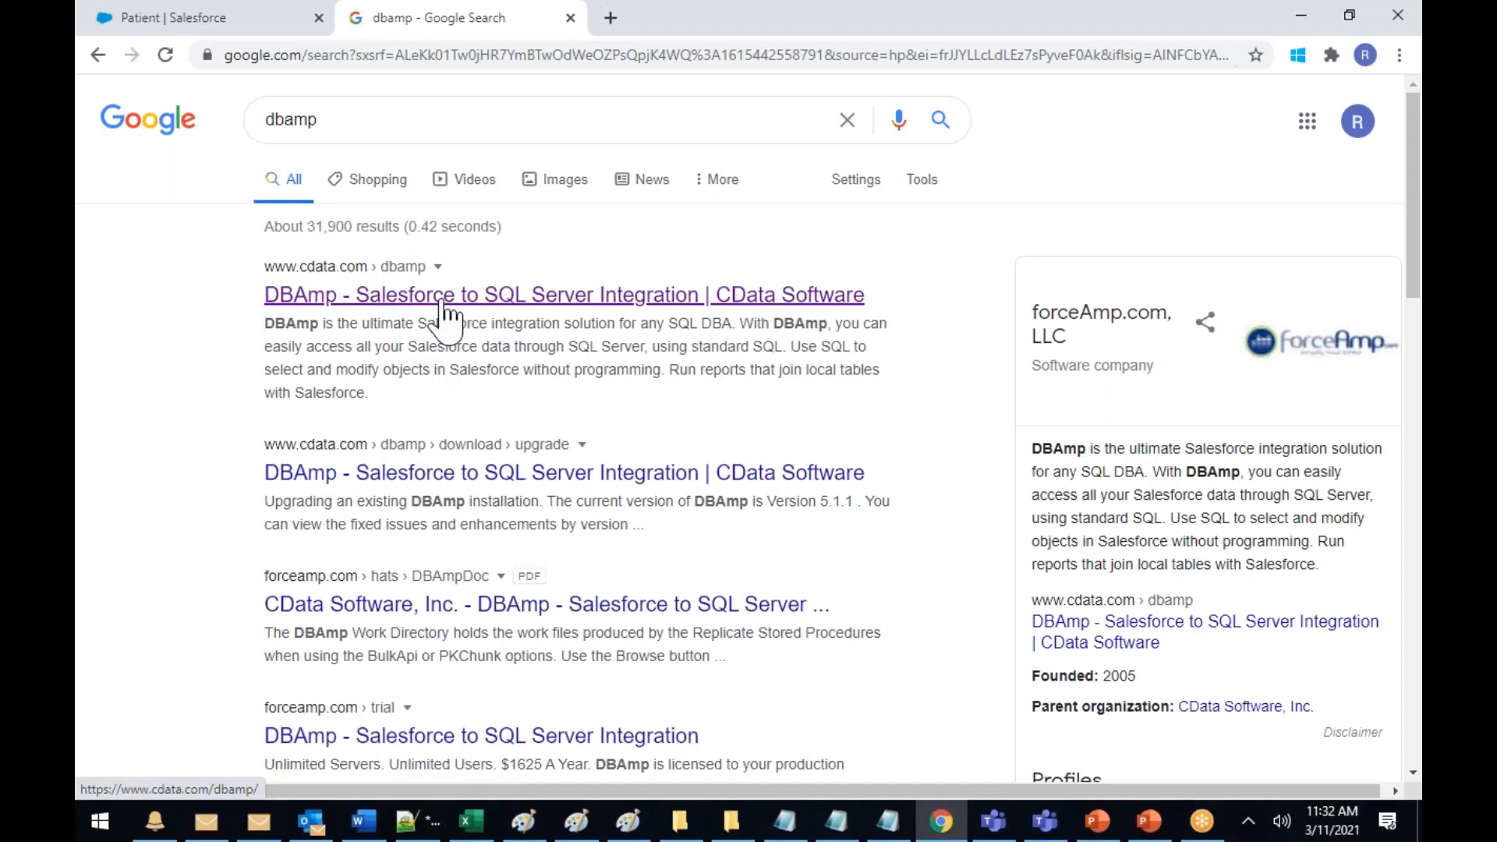
{"action": "left_click", "coordinate": [628, 300]}
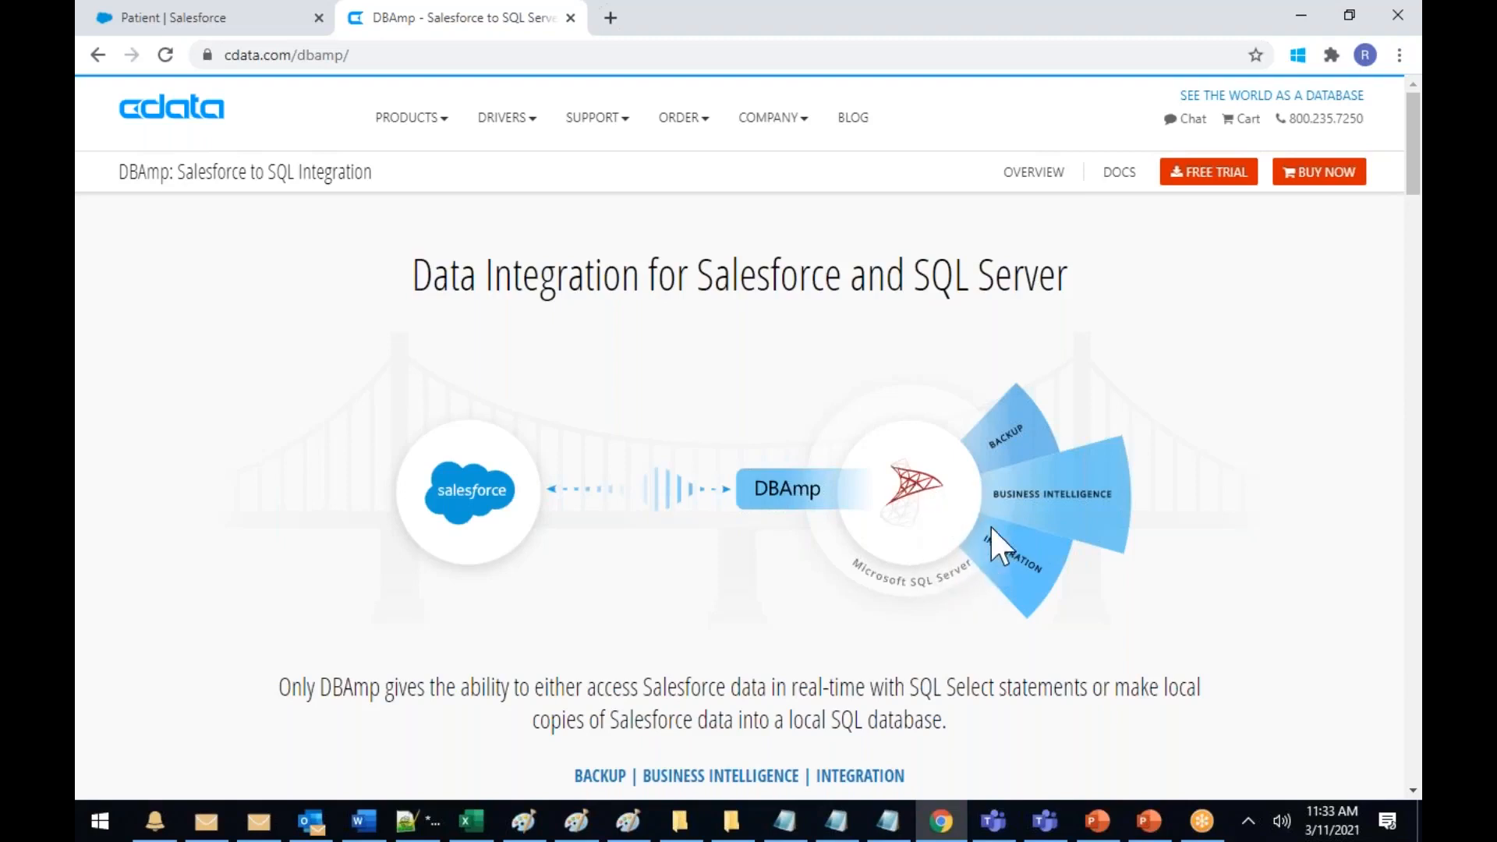
Examine the diagram and description of the Salesforce and SQL Server integration on the DBAmp overview page
{"action": "scroll", "coordinate": [985, 534], "scroll_direction": "up", "scroll_amount": 5}
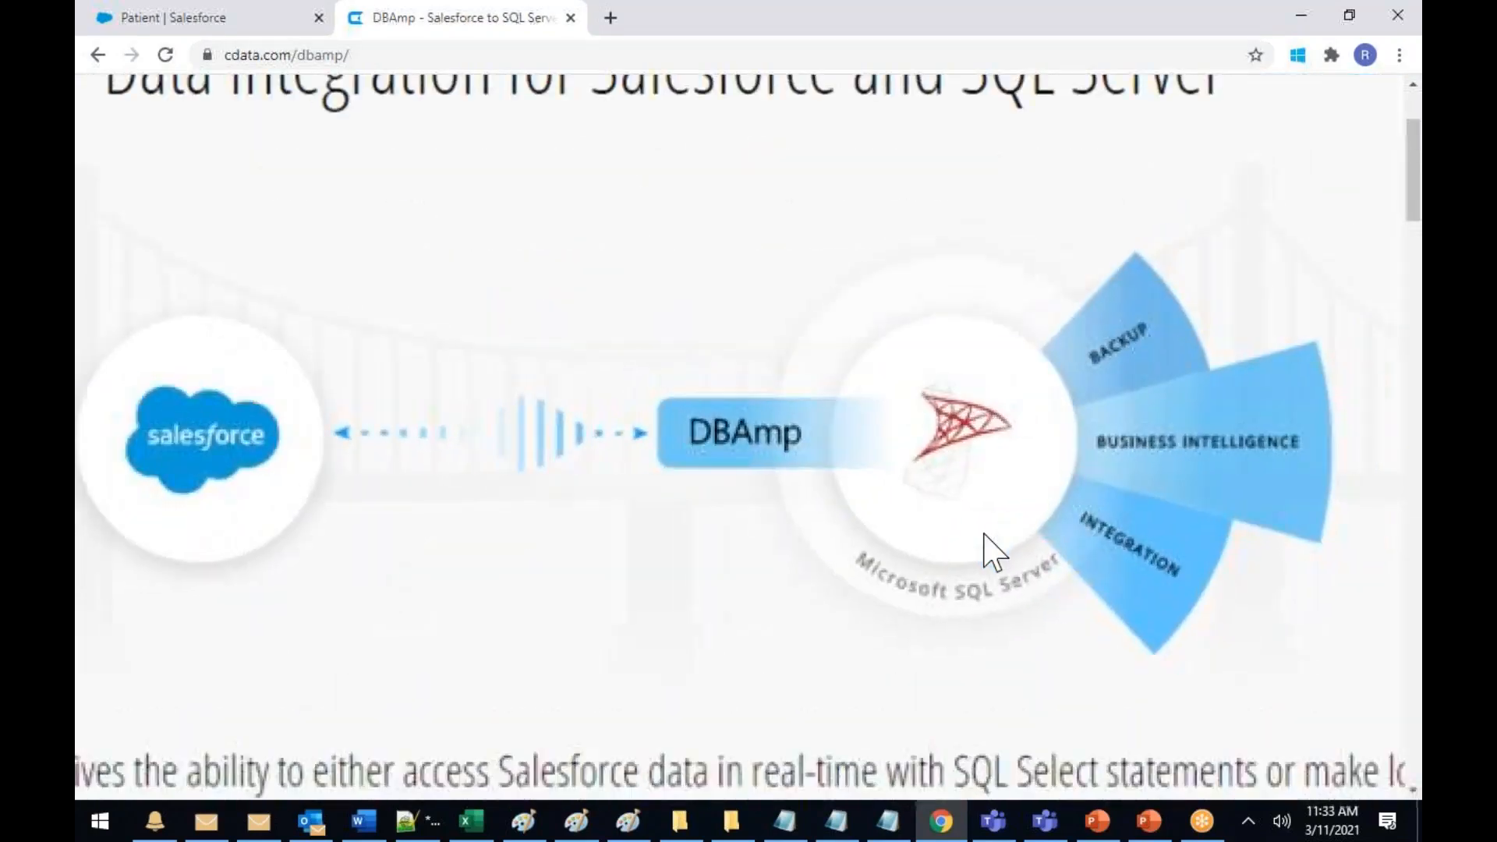
{"action": "scroll", "coordinate": [984, 534], "scroll_direction": "down", "scroll_amount": 1}
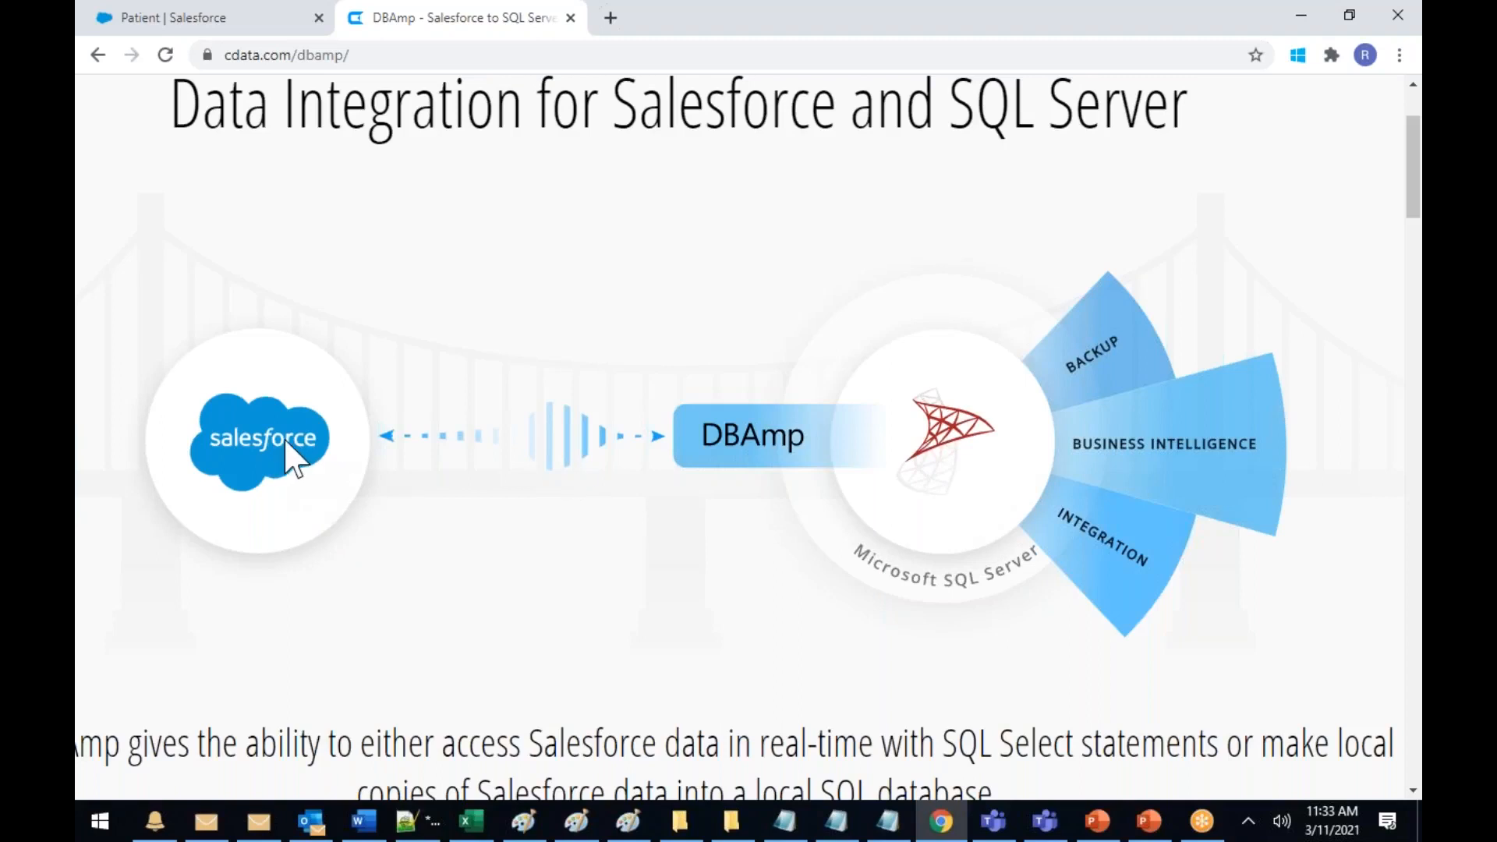
{"action": "scroll", "coordinate": [522, 421], "scroll_direction": "down", "scroll_amount": 2}
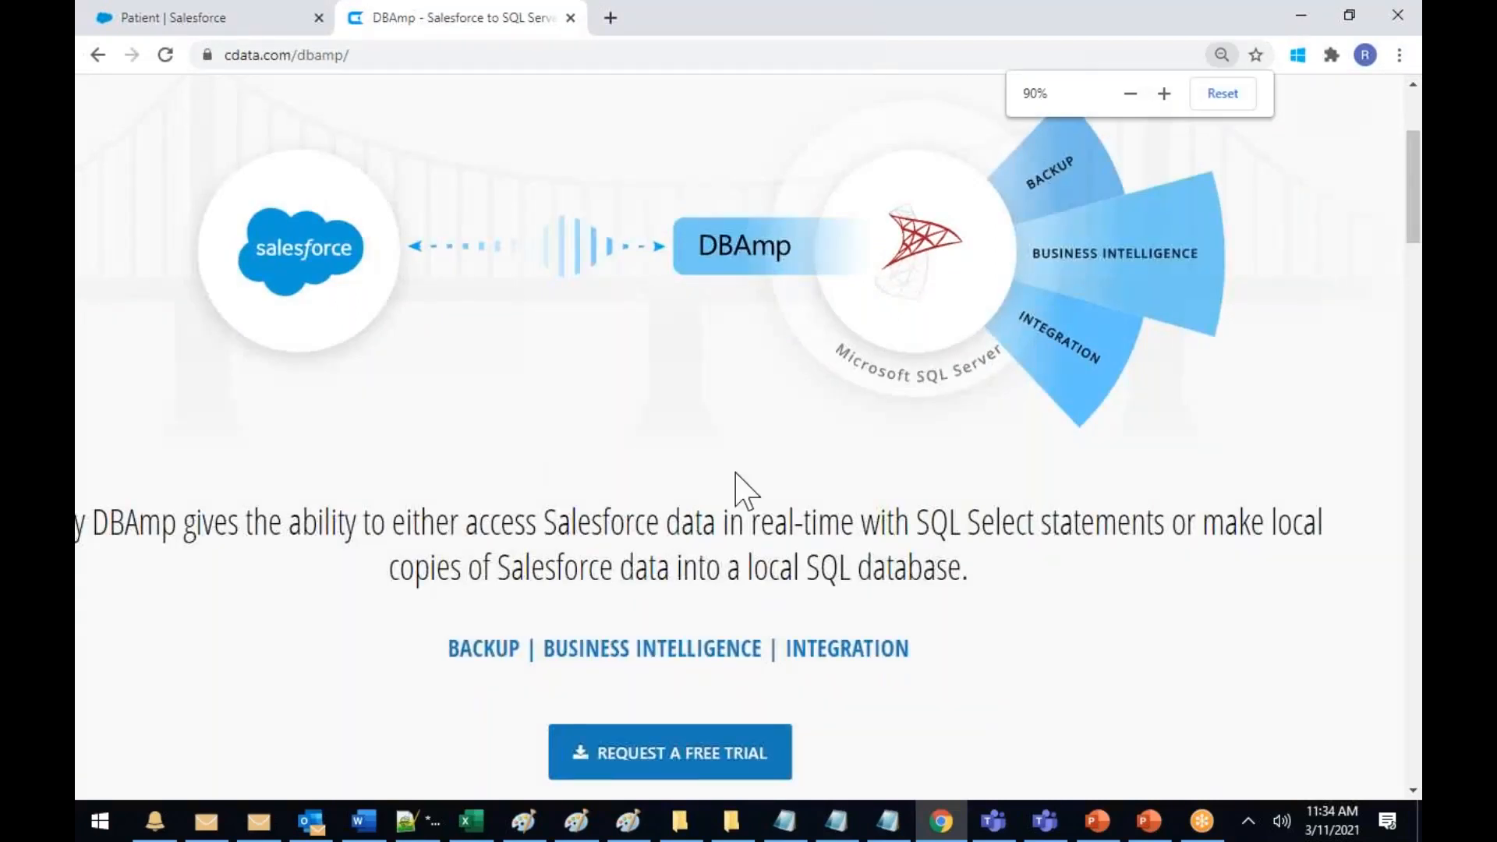
{"action": "scroll", "coordinate": [735, 484], "scroll_direction": "up", "scroll_amount": 5}
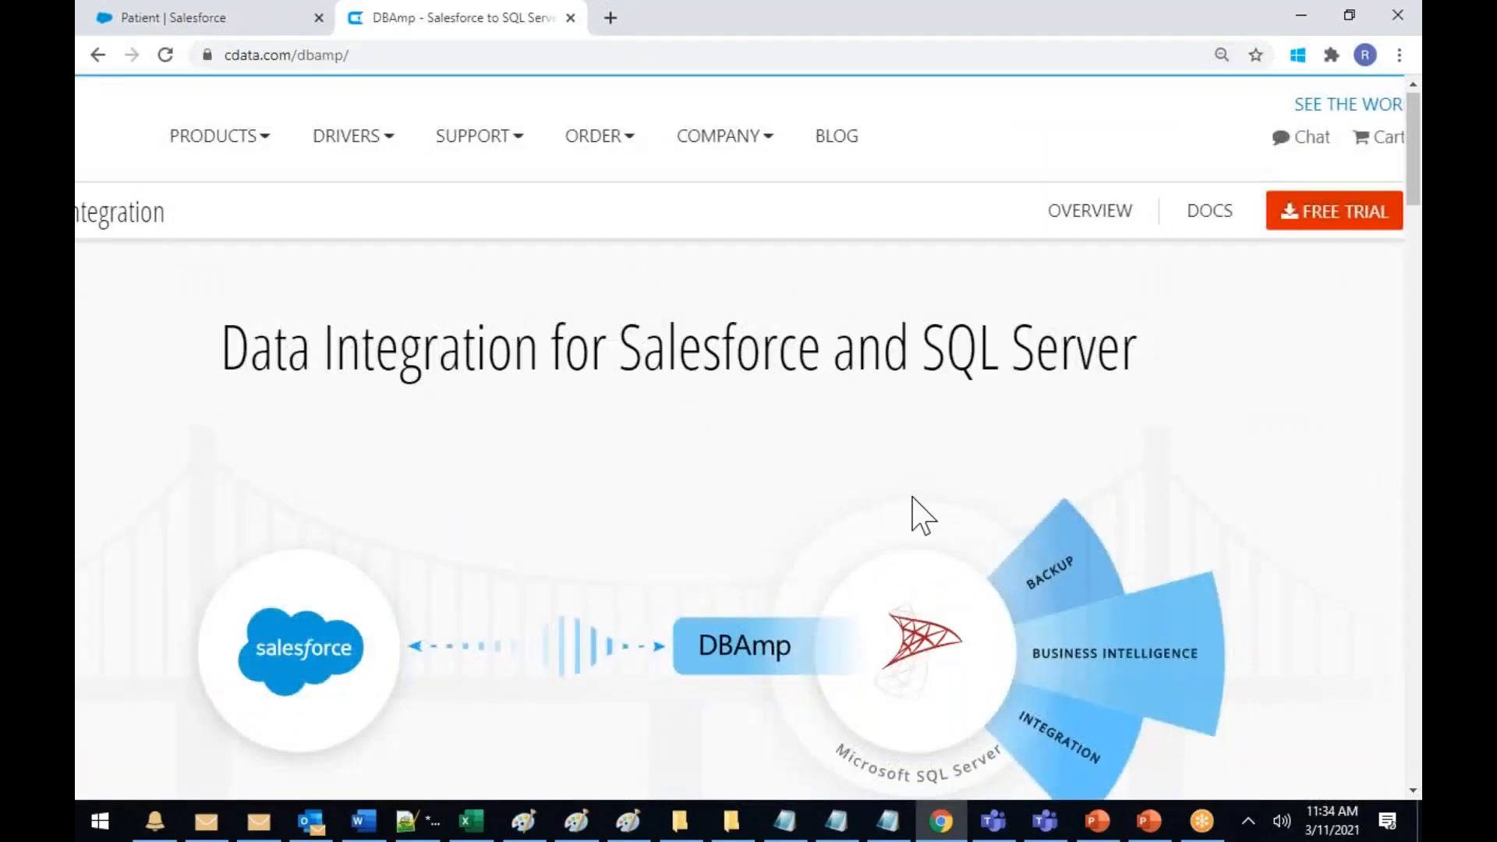
{"action": "scroll", "coordinate": [920, 513], "scroll_direction": "down", "scroll_amount": 2}
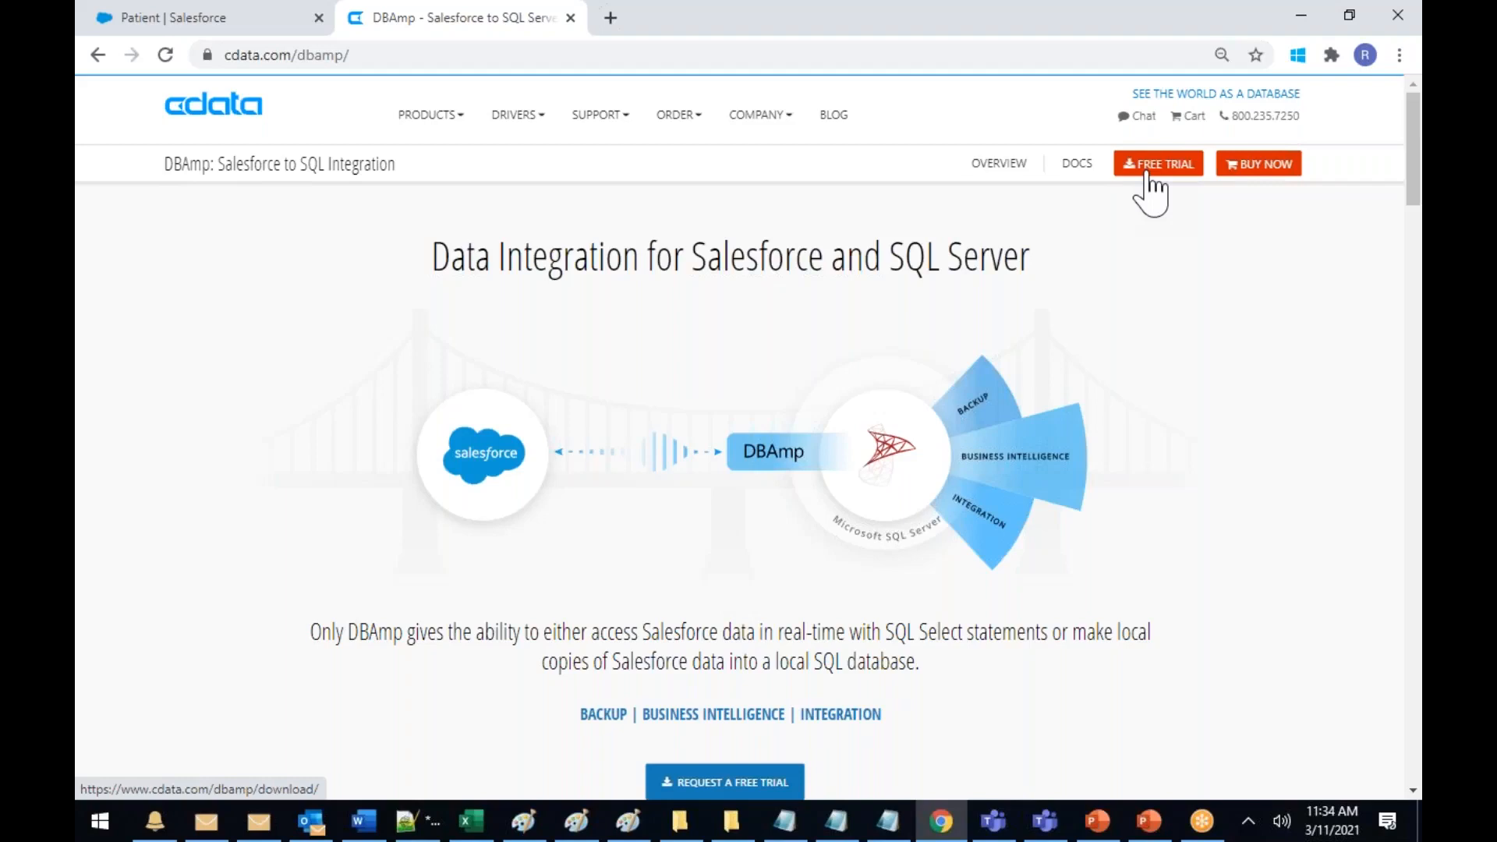
Open the DBAmp online documentation PDF, look through its title page and table of contents, and close it
{"action": "left_click", "coordinate": [1079, 168]}
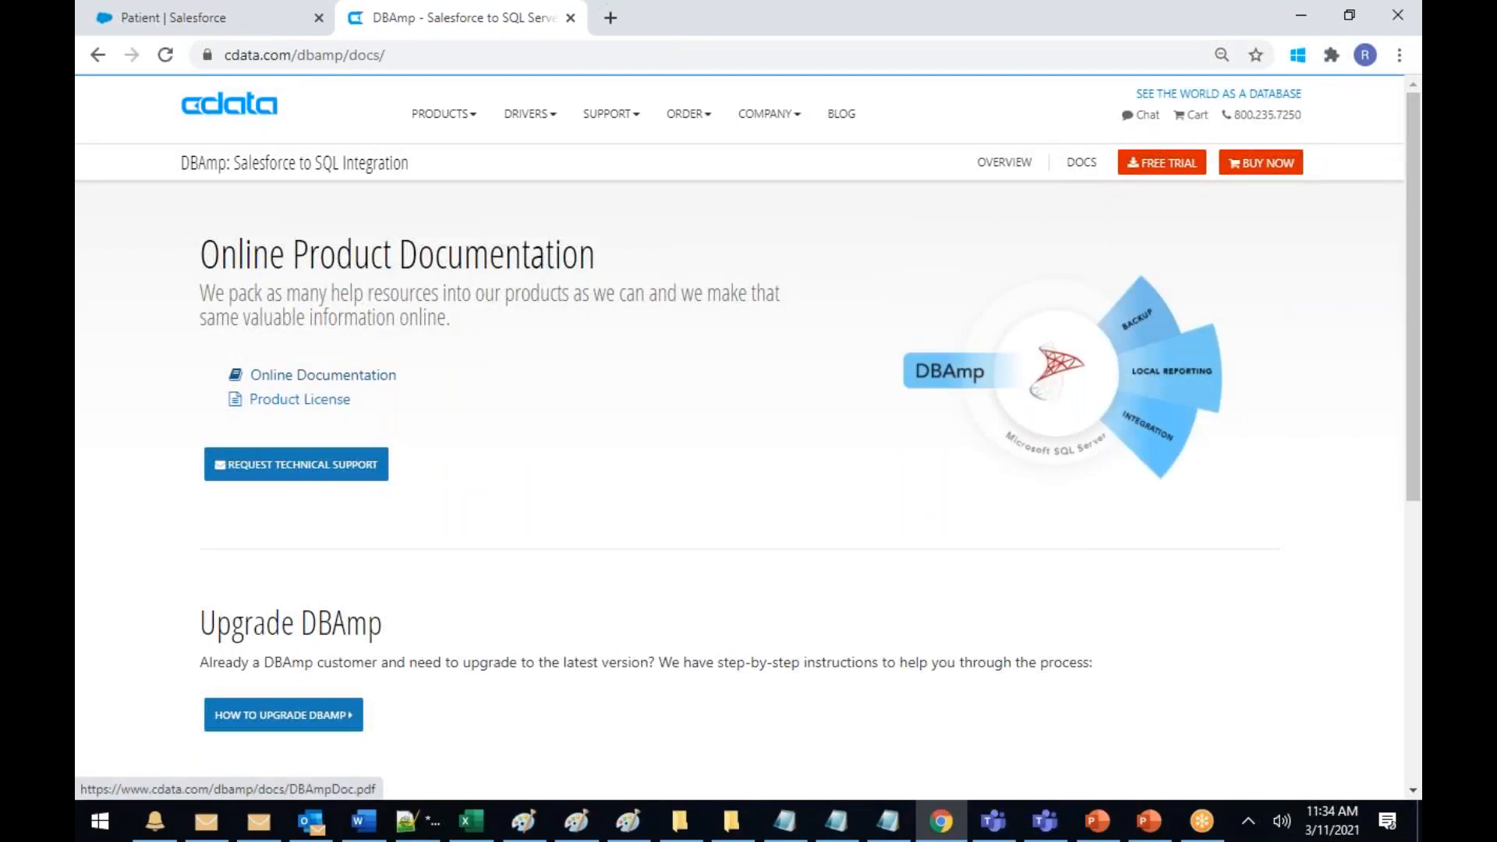
{"action": "left_click", "coordinate": [334, 375]}
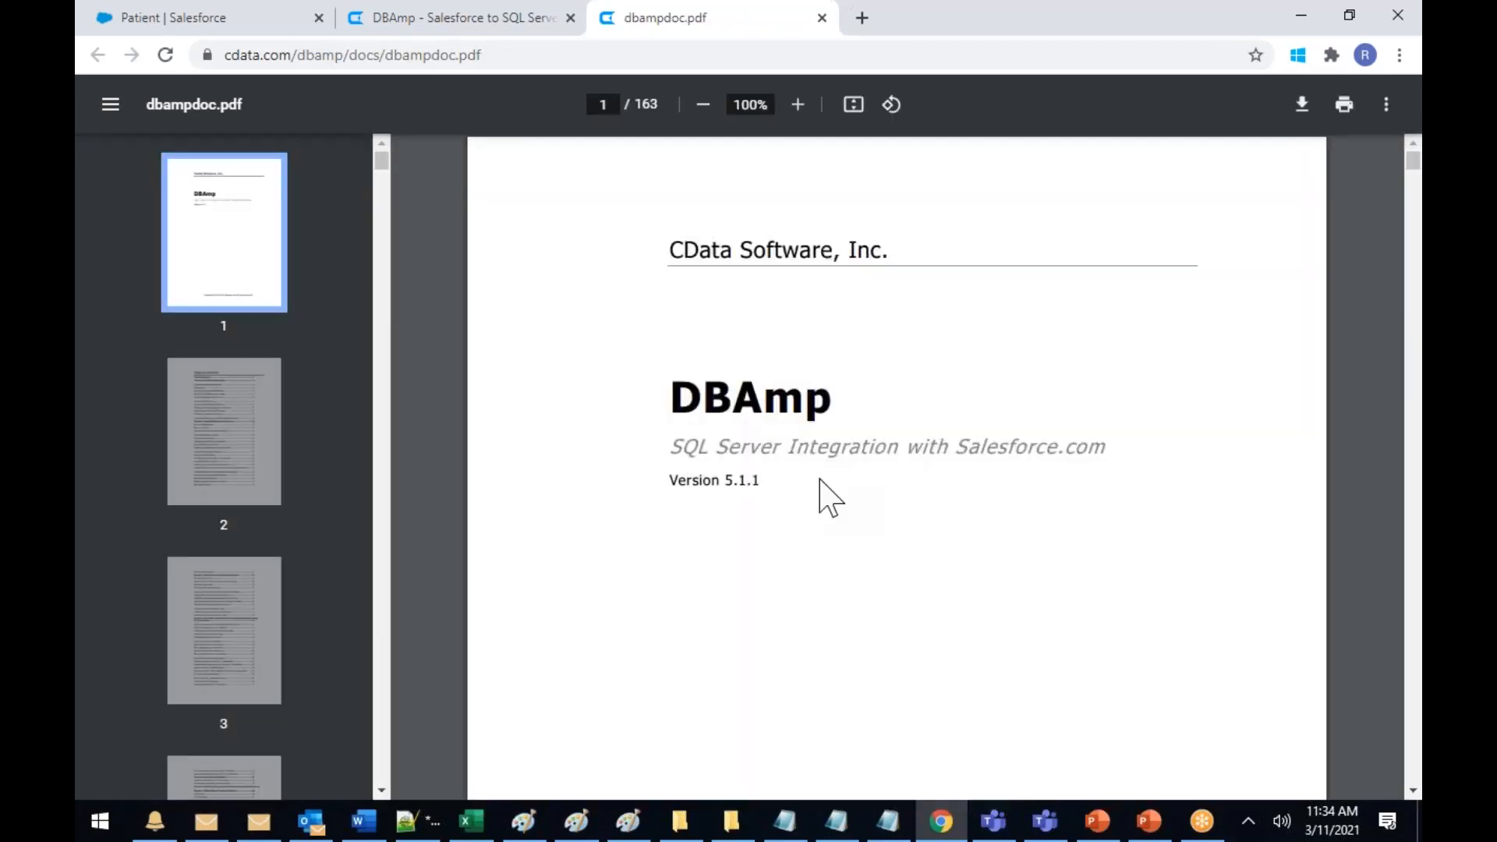
{"action": "left_click_drag", "start_coordinate": [751, 446], "coordinate": [1117, 447]}
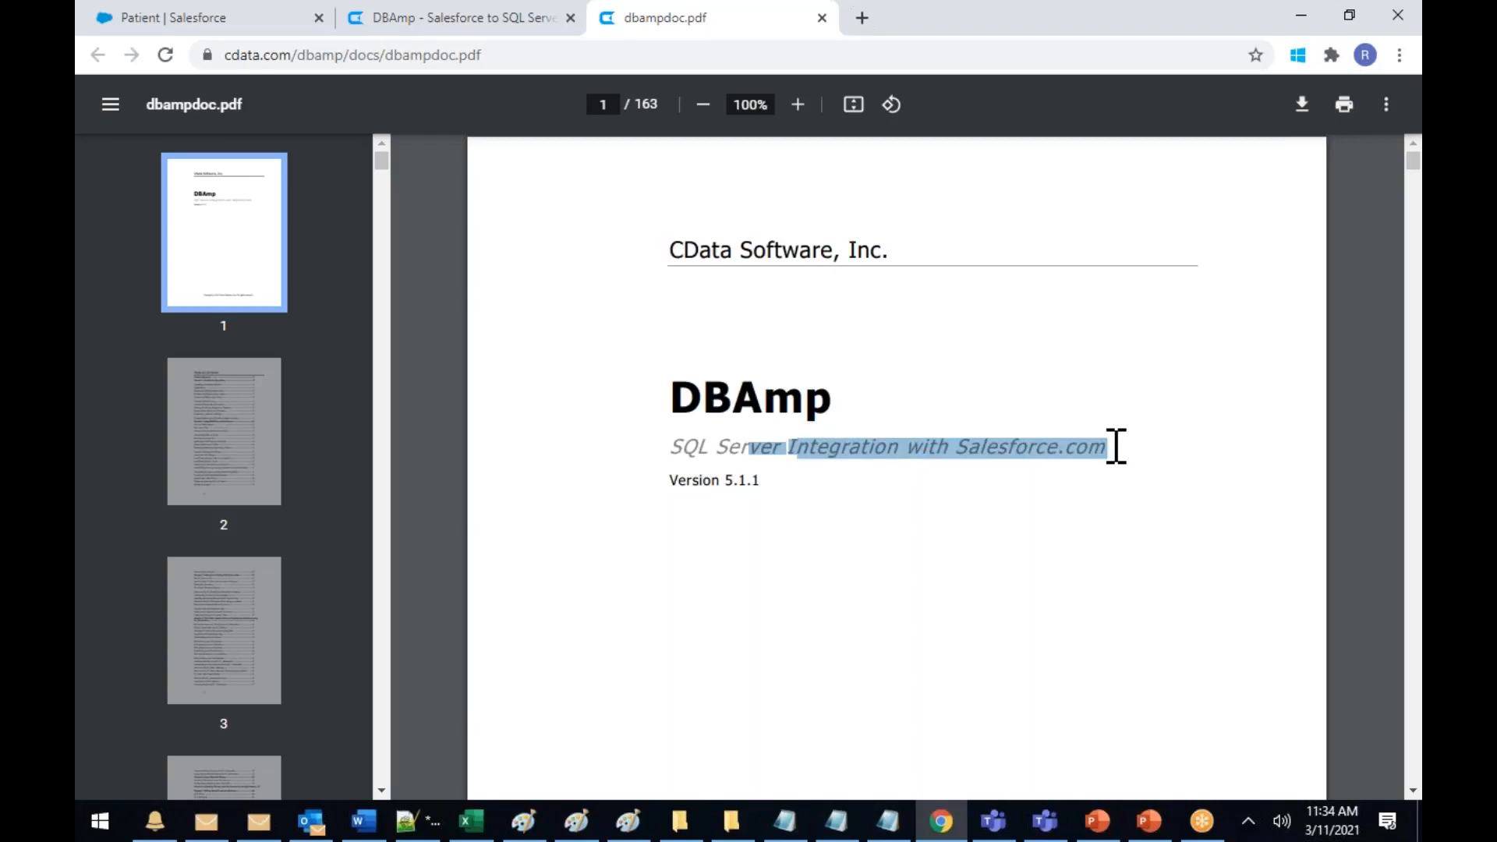
{"action": "left_click", "coordinate": [914, 536]}
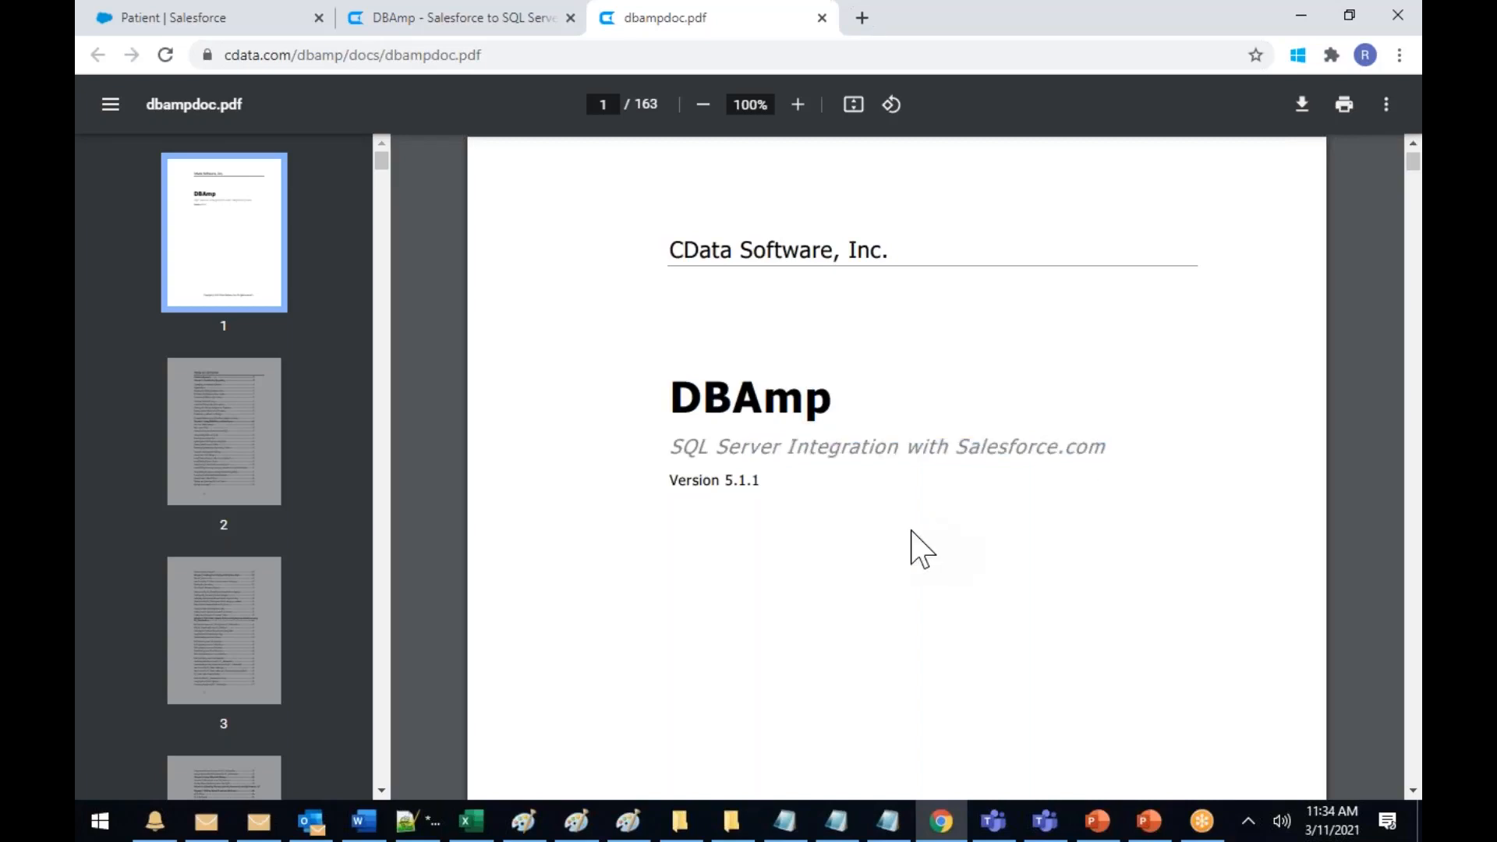
{"action": "scroll", "coordinate": [922, 550], "scroll_direction": "down", "scroll_amount": 15}
{"action": "scroll", "coordinate": [922, 550], "scroll_direction": "down", "scroll_amount": 15}
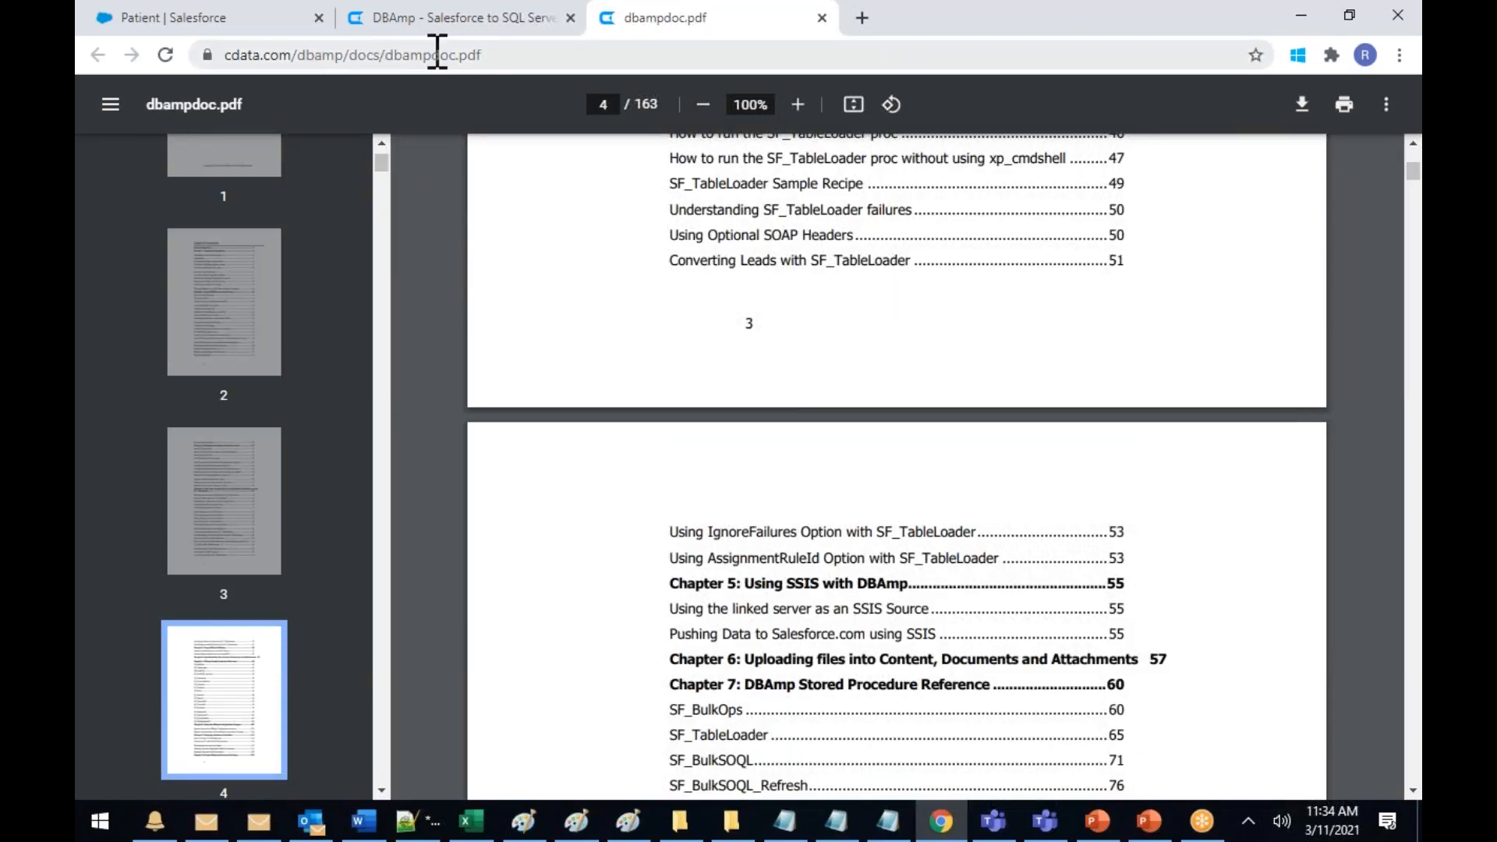
{"action": "right_click", "coordinate": [641, 30]}
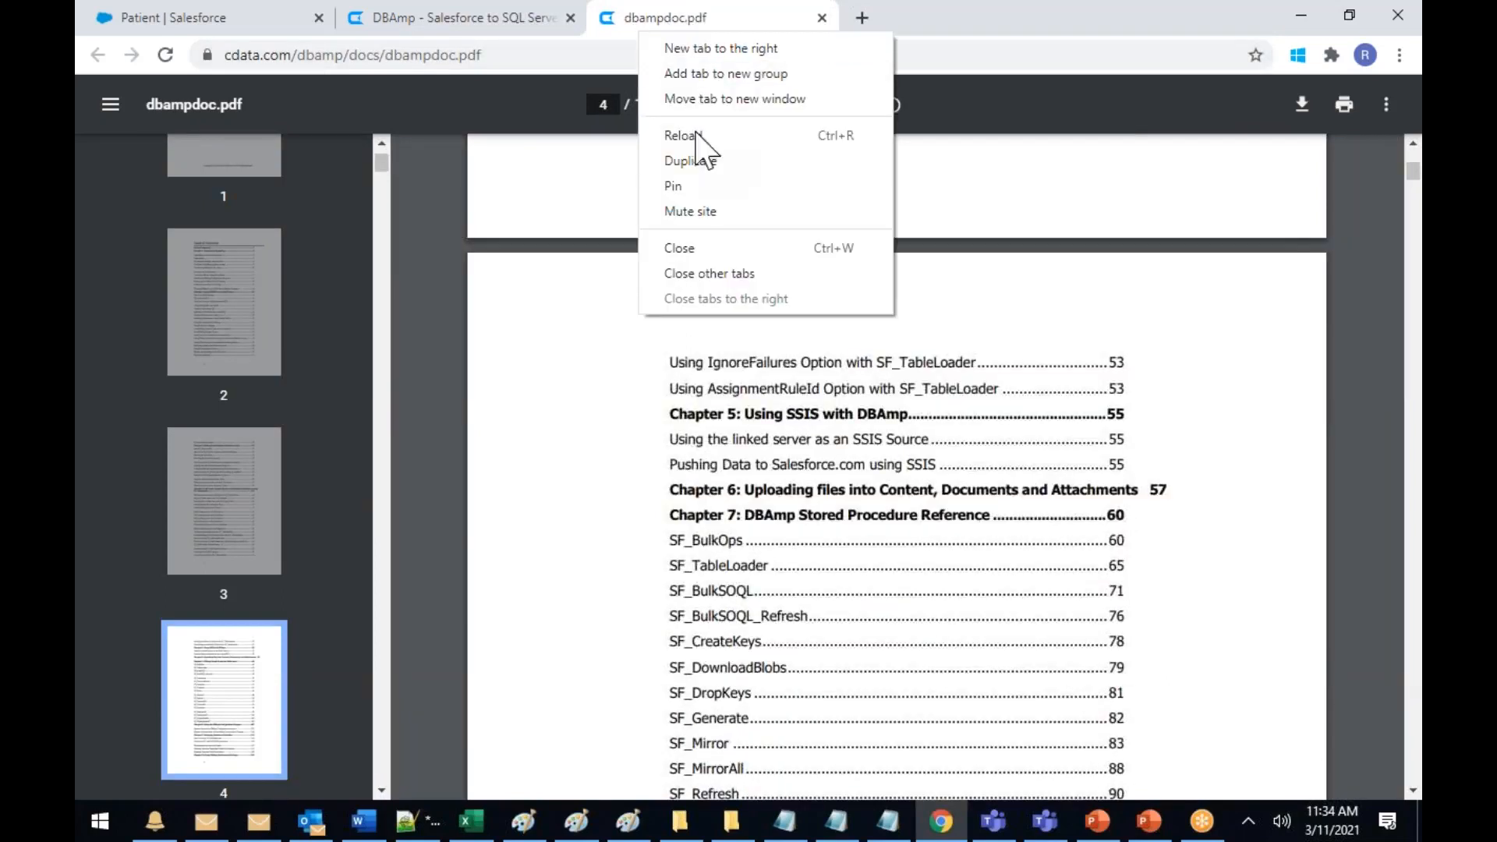
{"action": "left_click", "coordinate": [675, 246]}
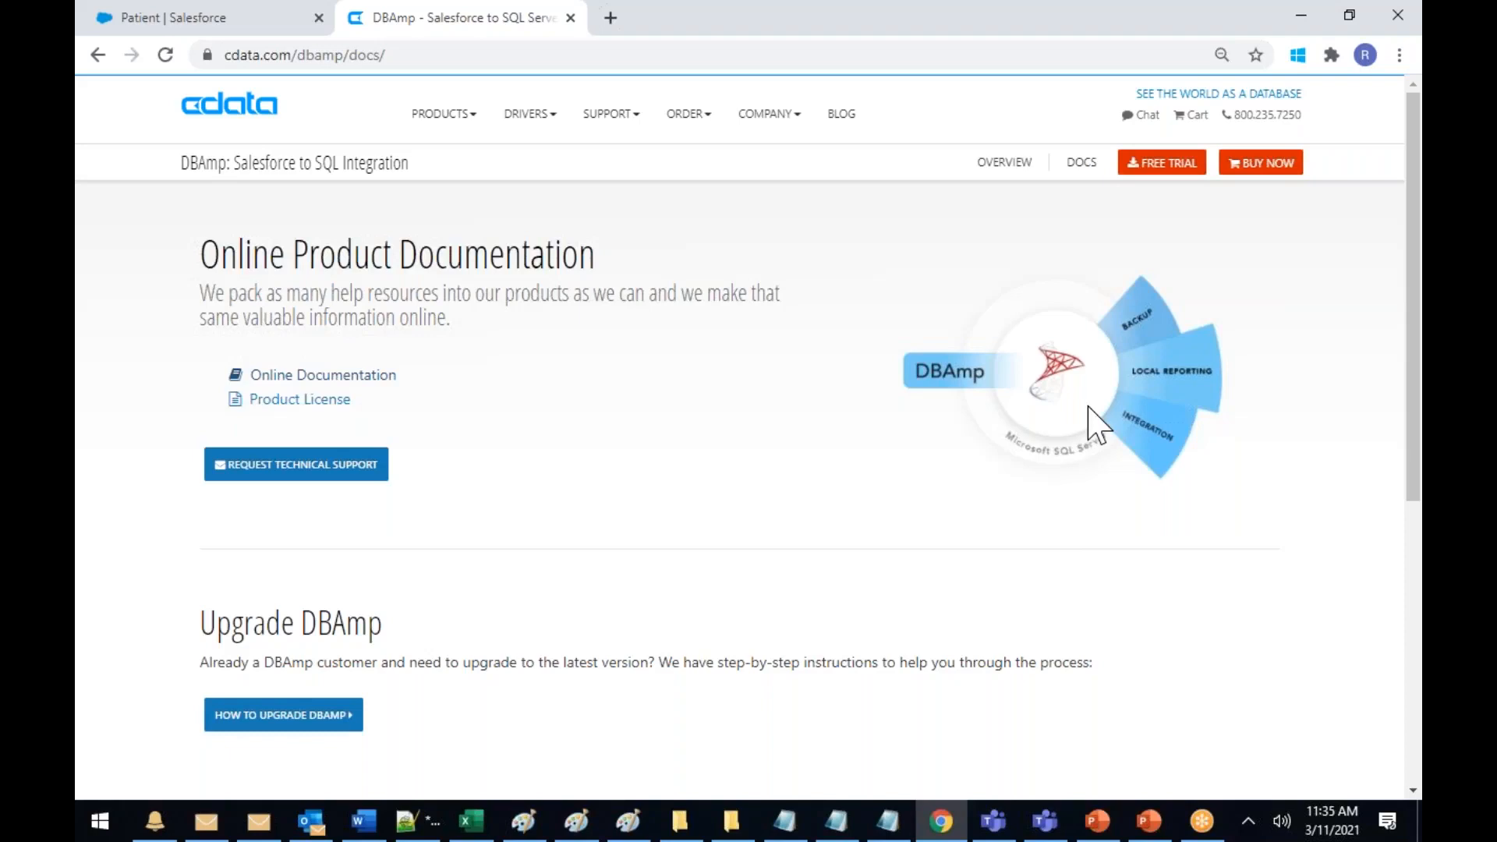
View DBAmp's purchase and subscription pricing, then go back through the previously visited pages
{"action": "left_click", "coordinate": [1251, 166]}
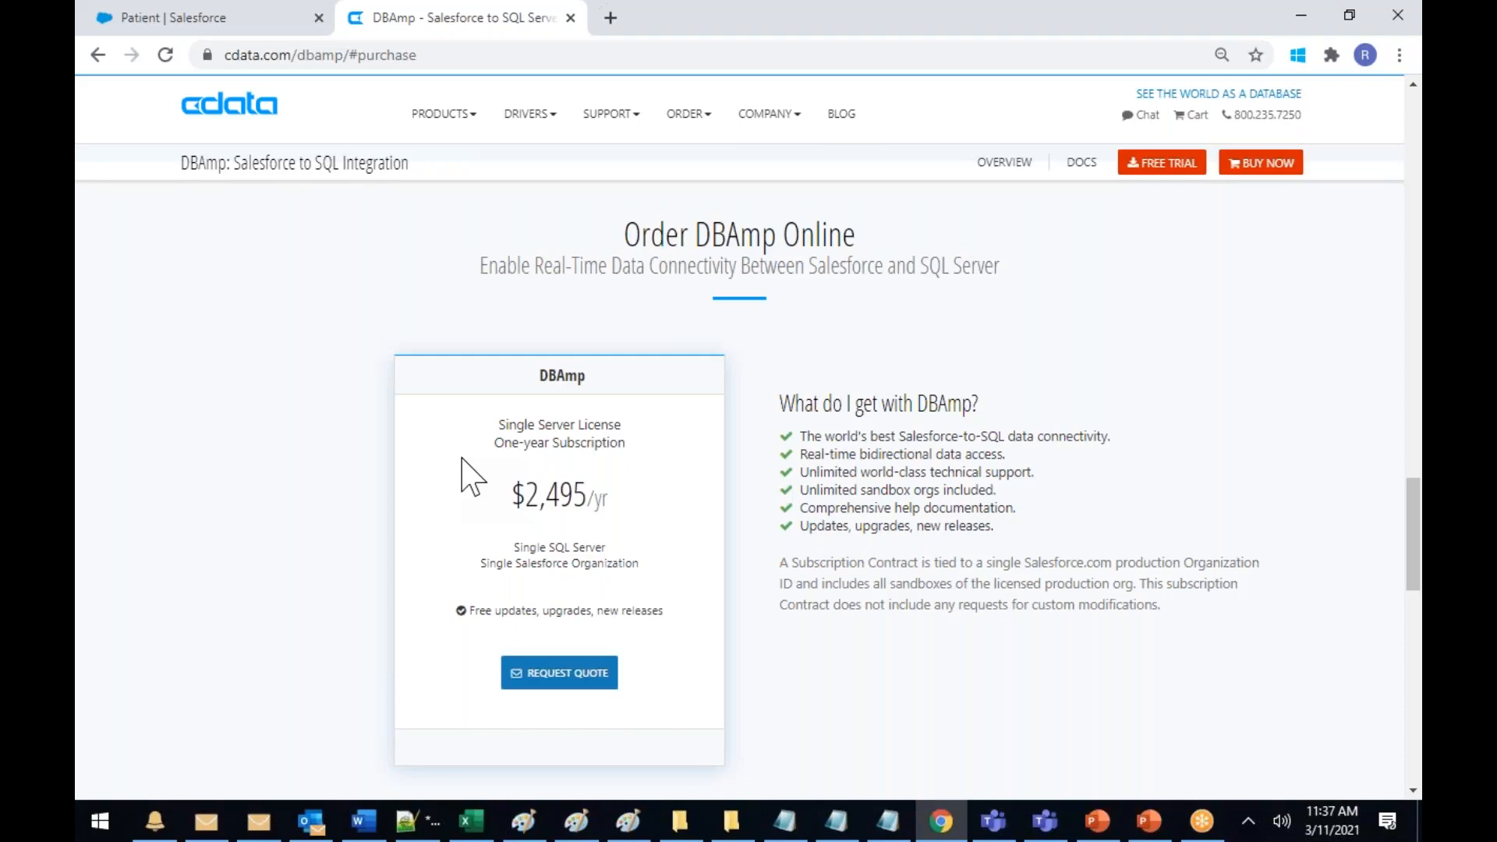
{"action": "left_click", "coordinate": [97, 57]}
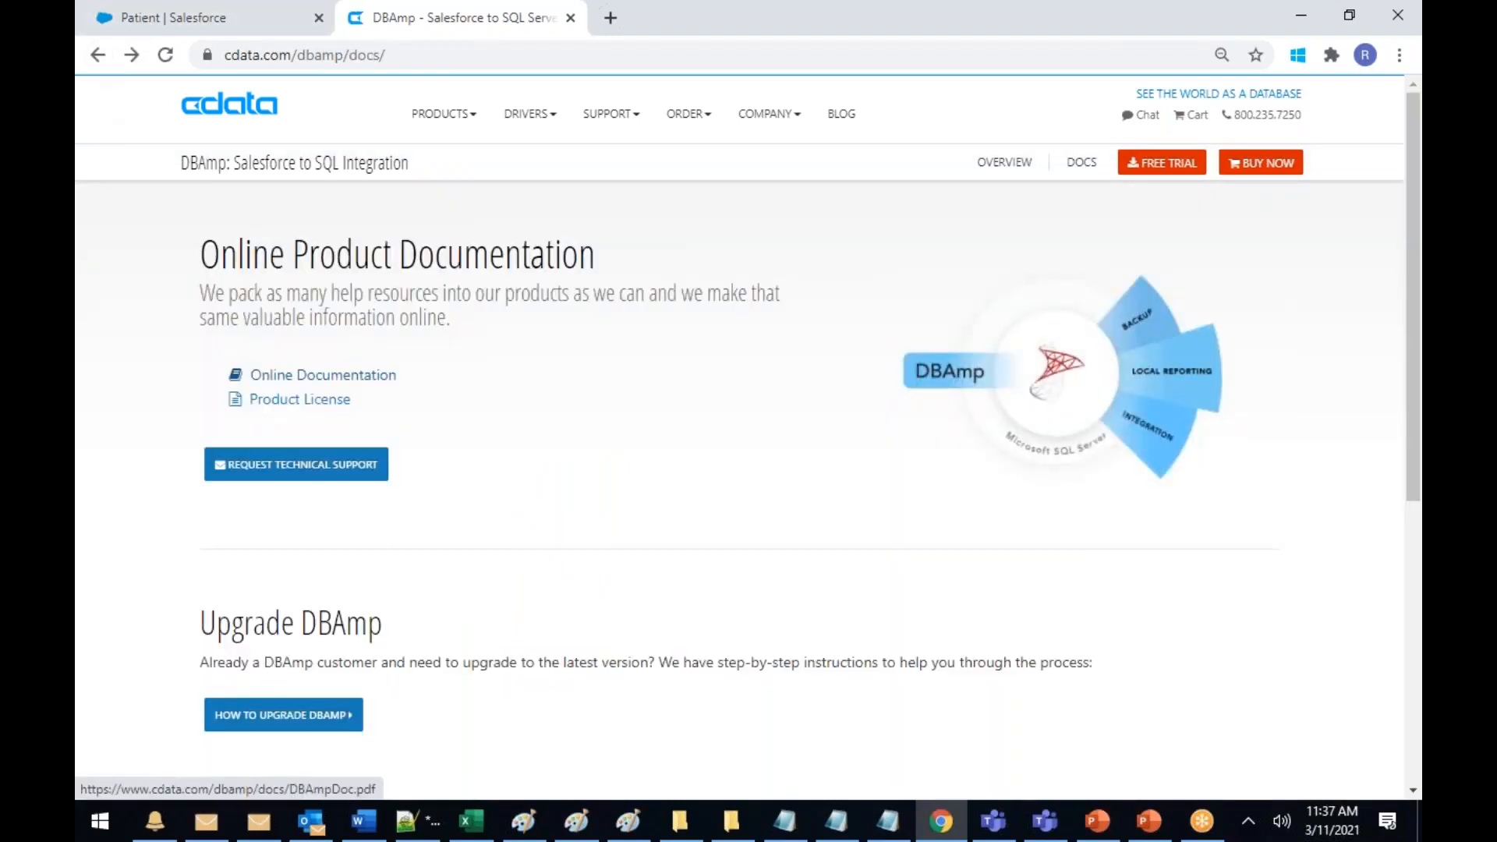
{"action": "left_click", "coordinate": [98, 55]}
Return to the Patient setup page and check the Related To options for the external lookup relationship again
{"action": "left_click", "coordinate": [198, 22]}
{"action": "left_click", "coordinate": [604, 495]}
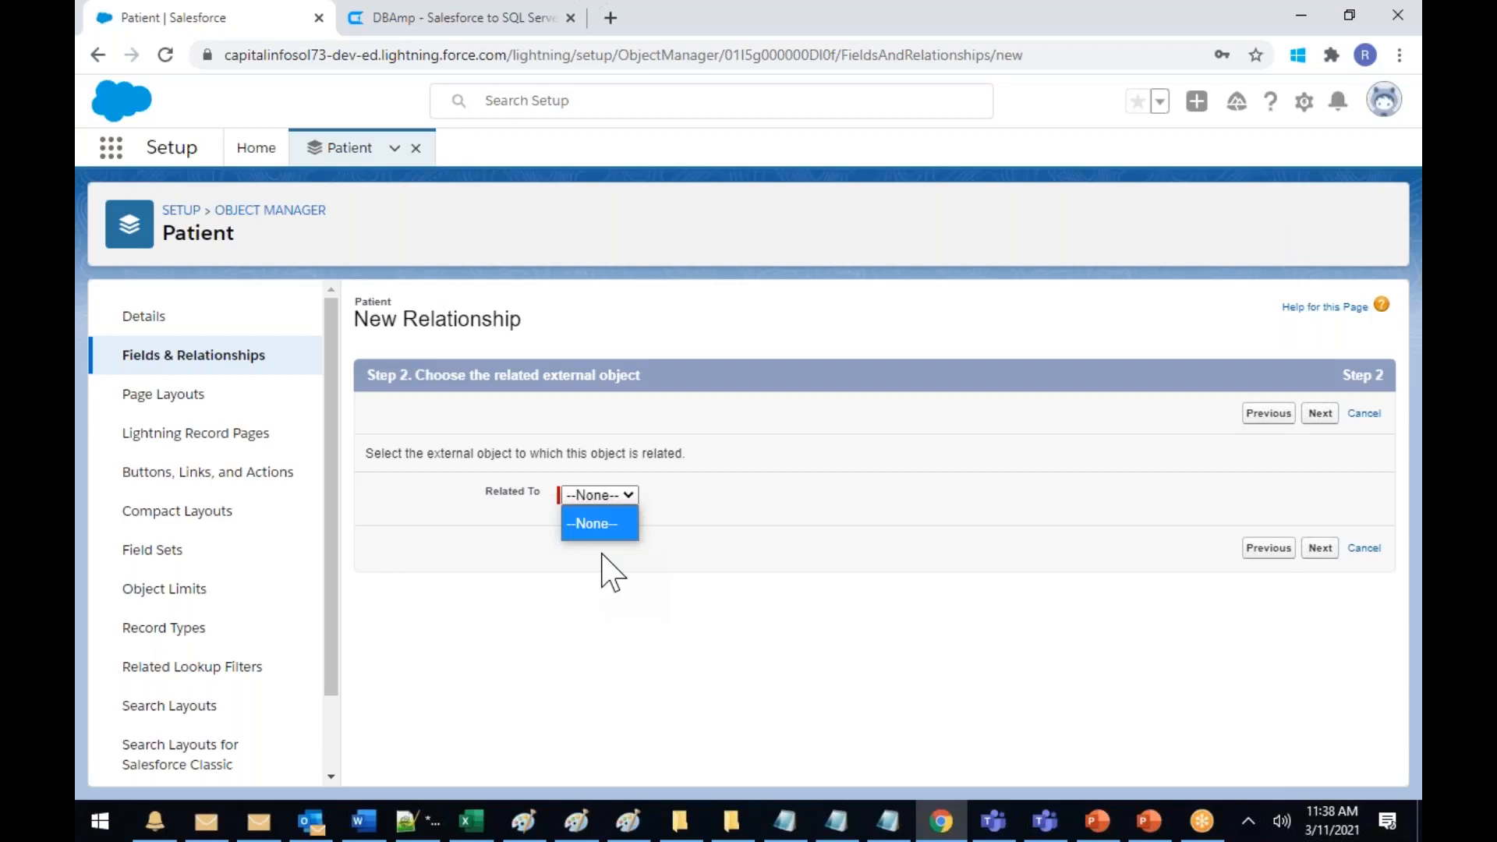
{"action": "left_click_drag", "start_coordinate": [333, 385], "coordinate": [340, 311]}
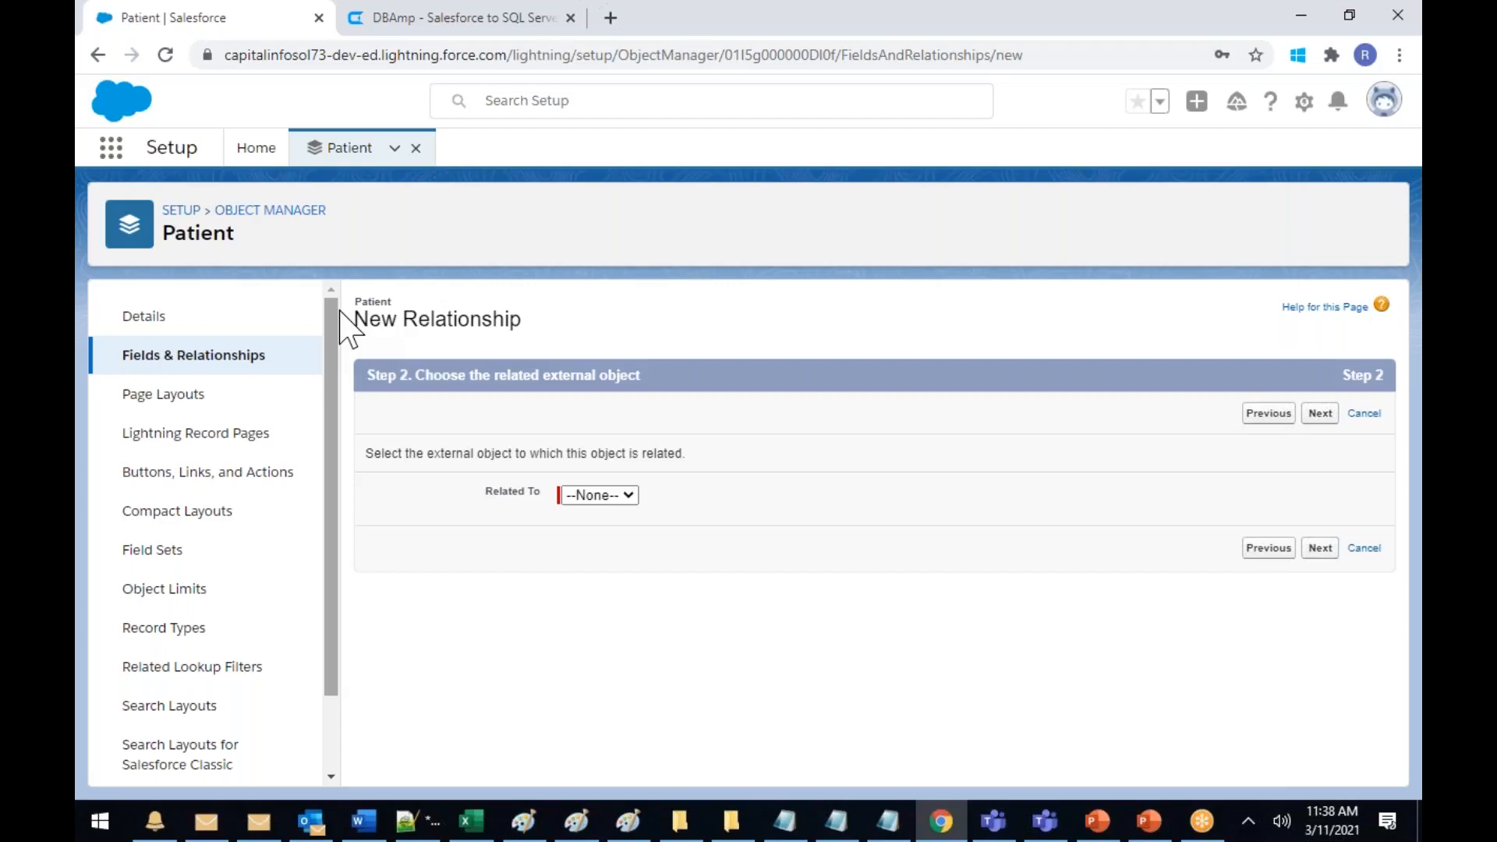
{"action": "left_click", "coordinate": [1335, 830]}
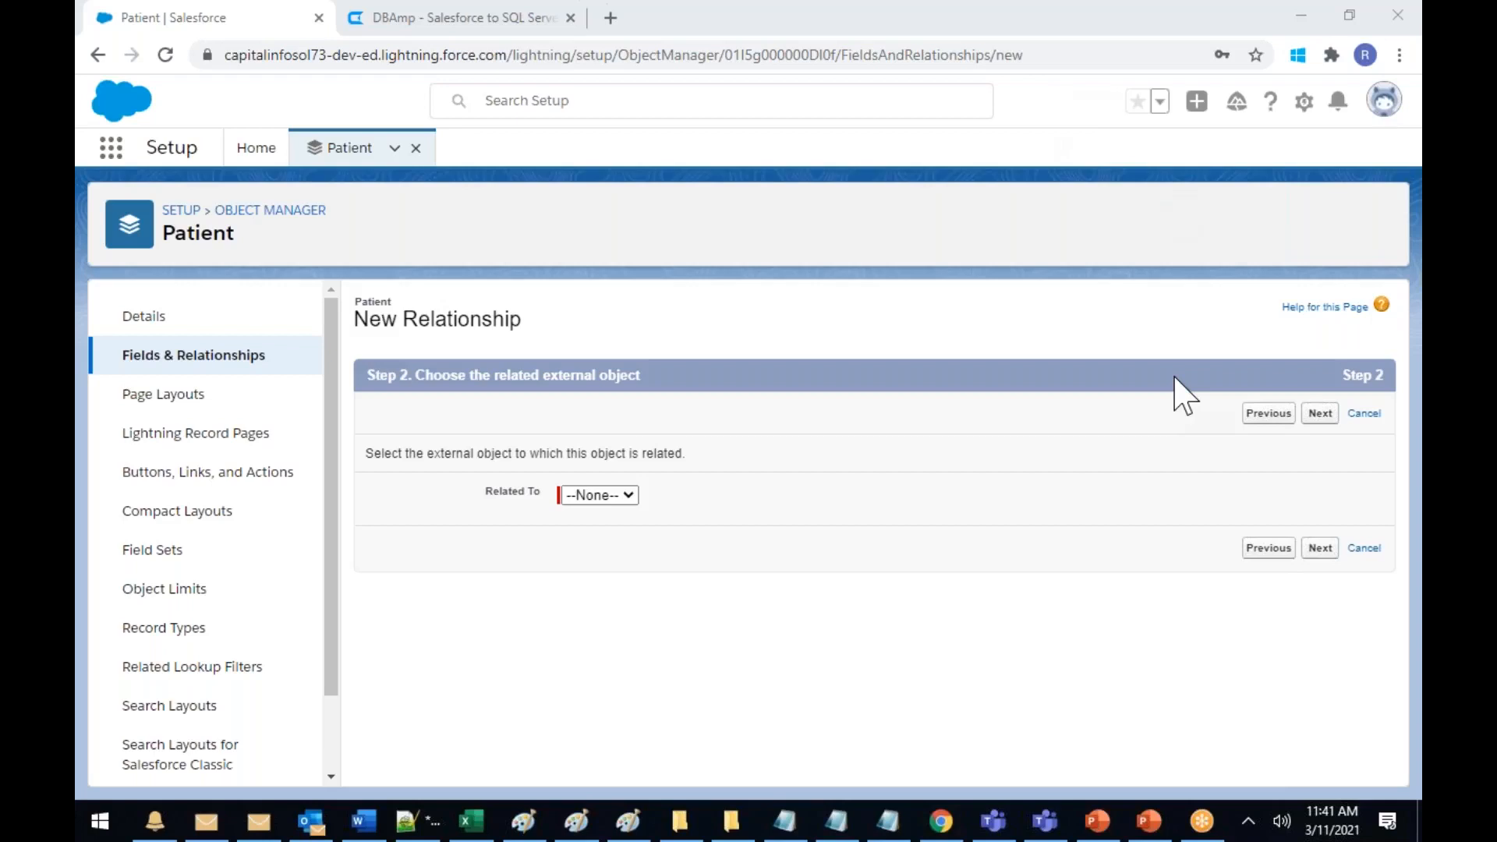
{"action": "left_click", "coordinate": [612, 496]}
{"action": "left_click", "coordinate": [613, 497]}
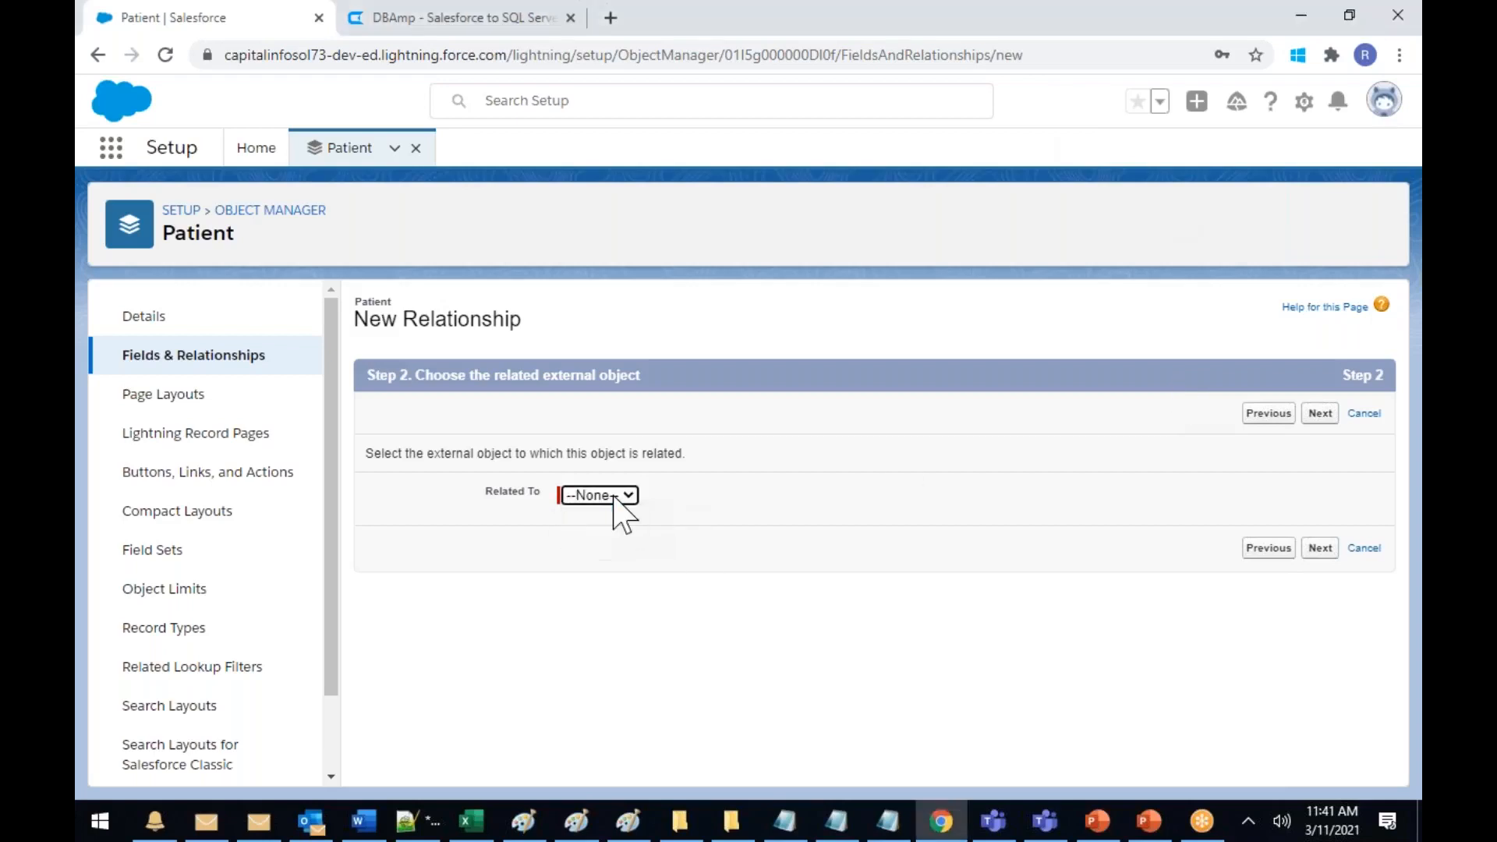
{"action": "left_click", "coordinate": [613, 499]}
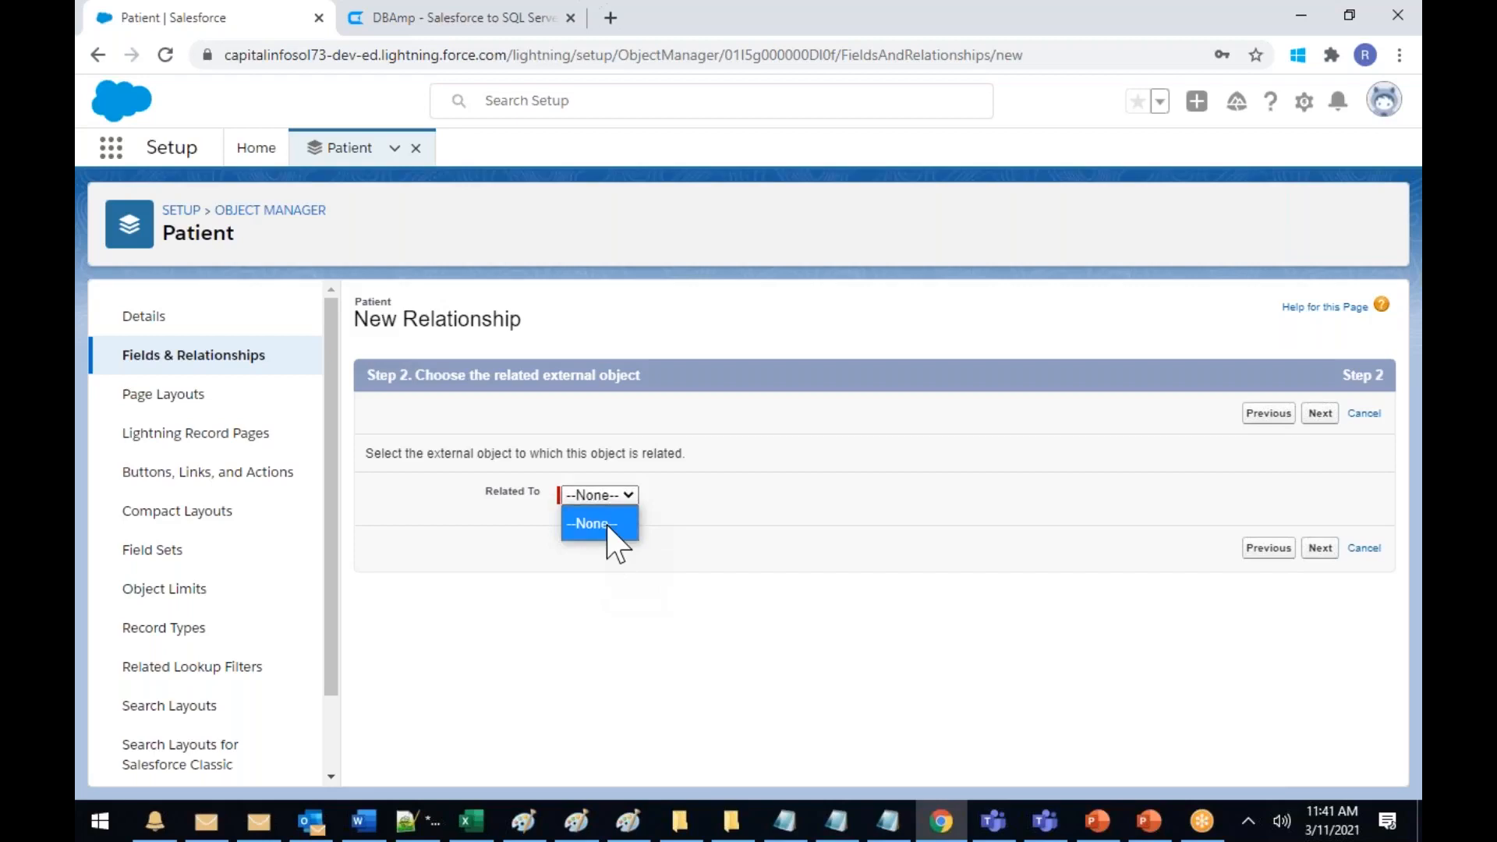
Leave the new relationship setup and open the Patient object's Department picklist field at its list of values
{"action": "left_click", "coordinate": [158, 364]}
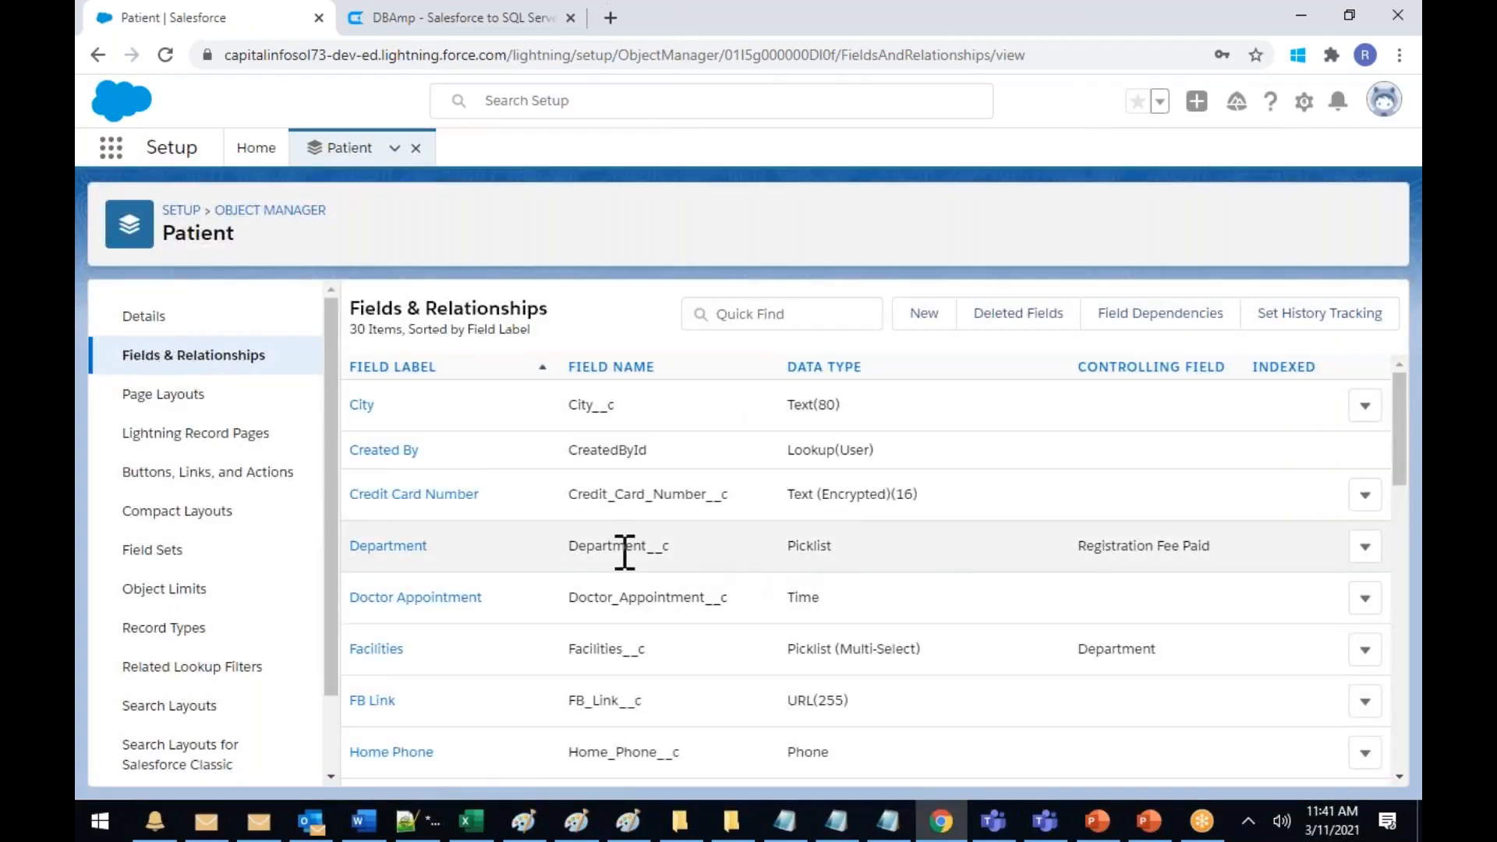
{"action": "left_click", "coordinate": [383, 548]}
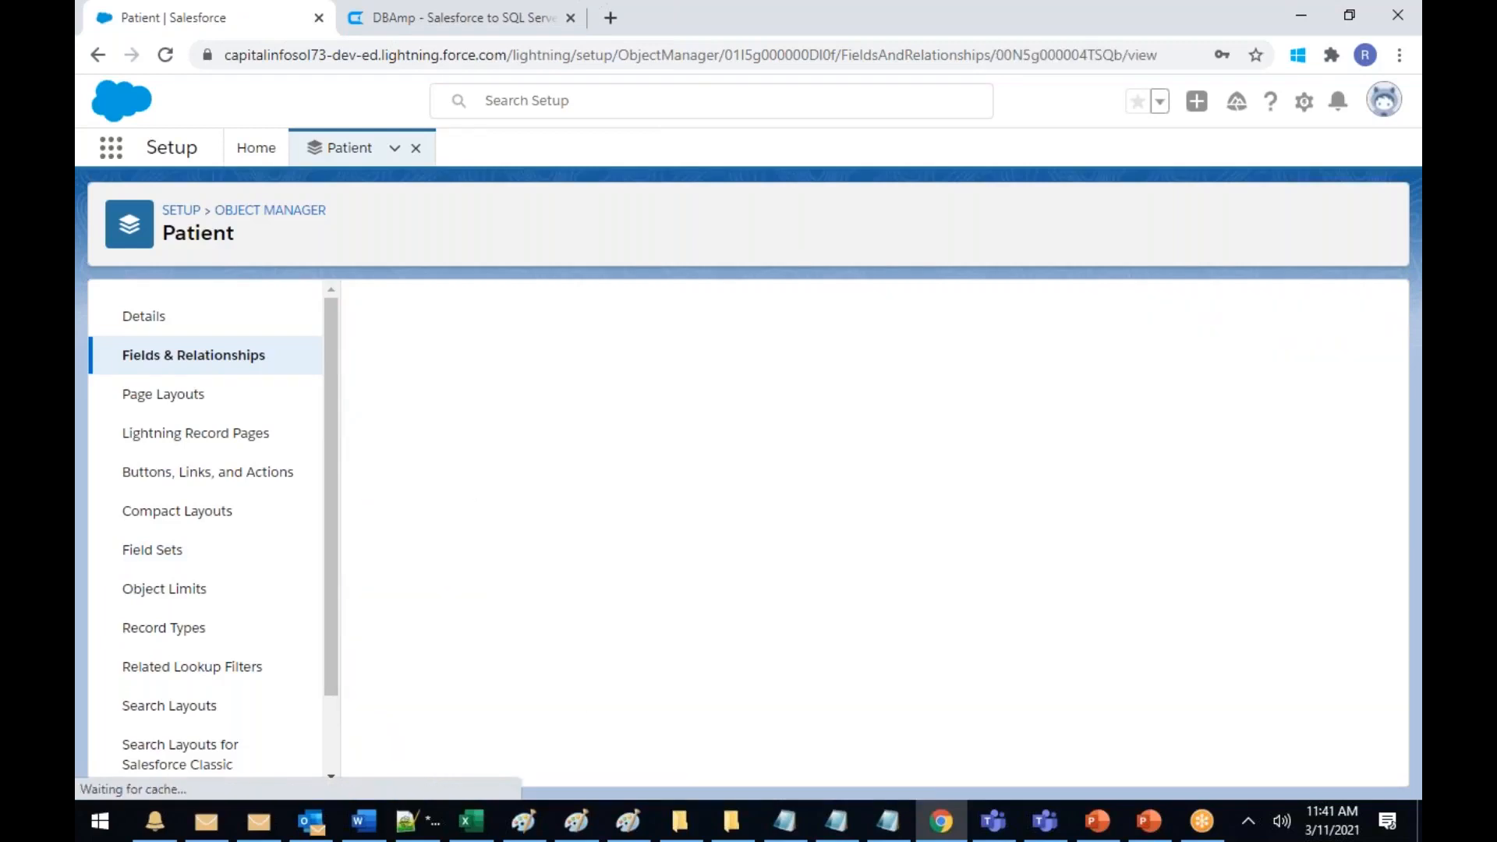
{"action": "scroll", "coordinate": [865, 530], "scroll_direction": "down", "scroll_amount": 6}
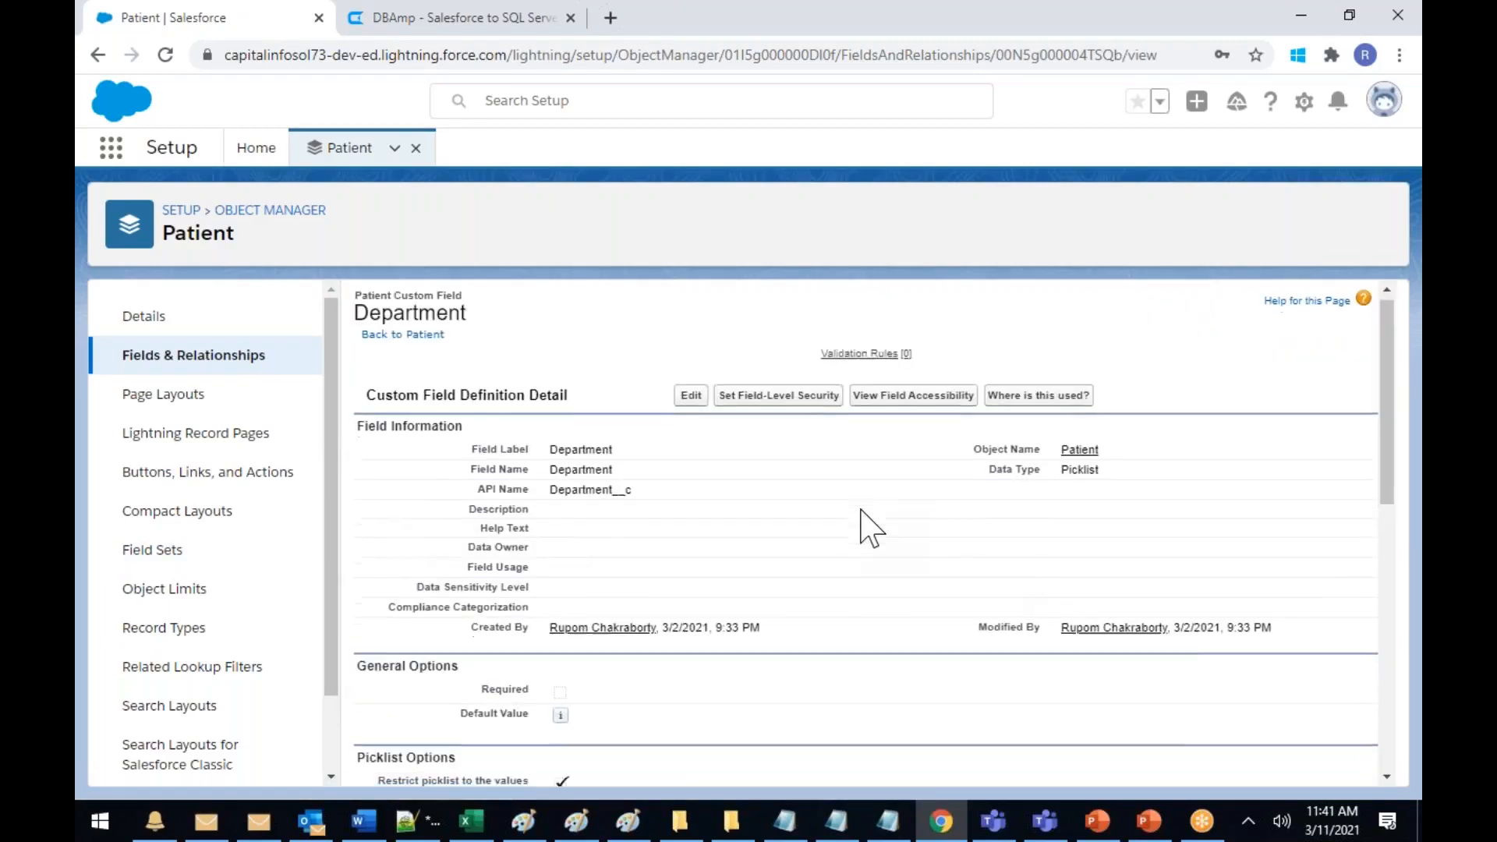
{"action": "scroll", "coordinate": [865, 527], "scroll_direction": "down", "scroll_amount": 2}
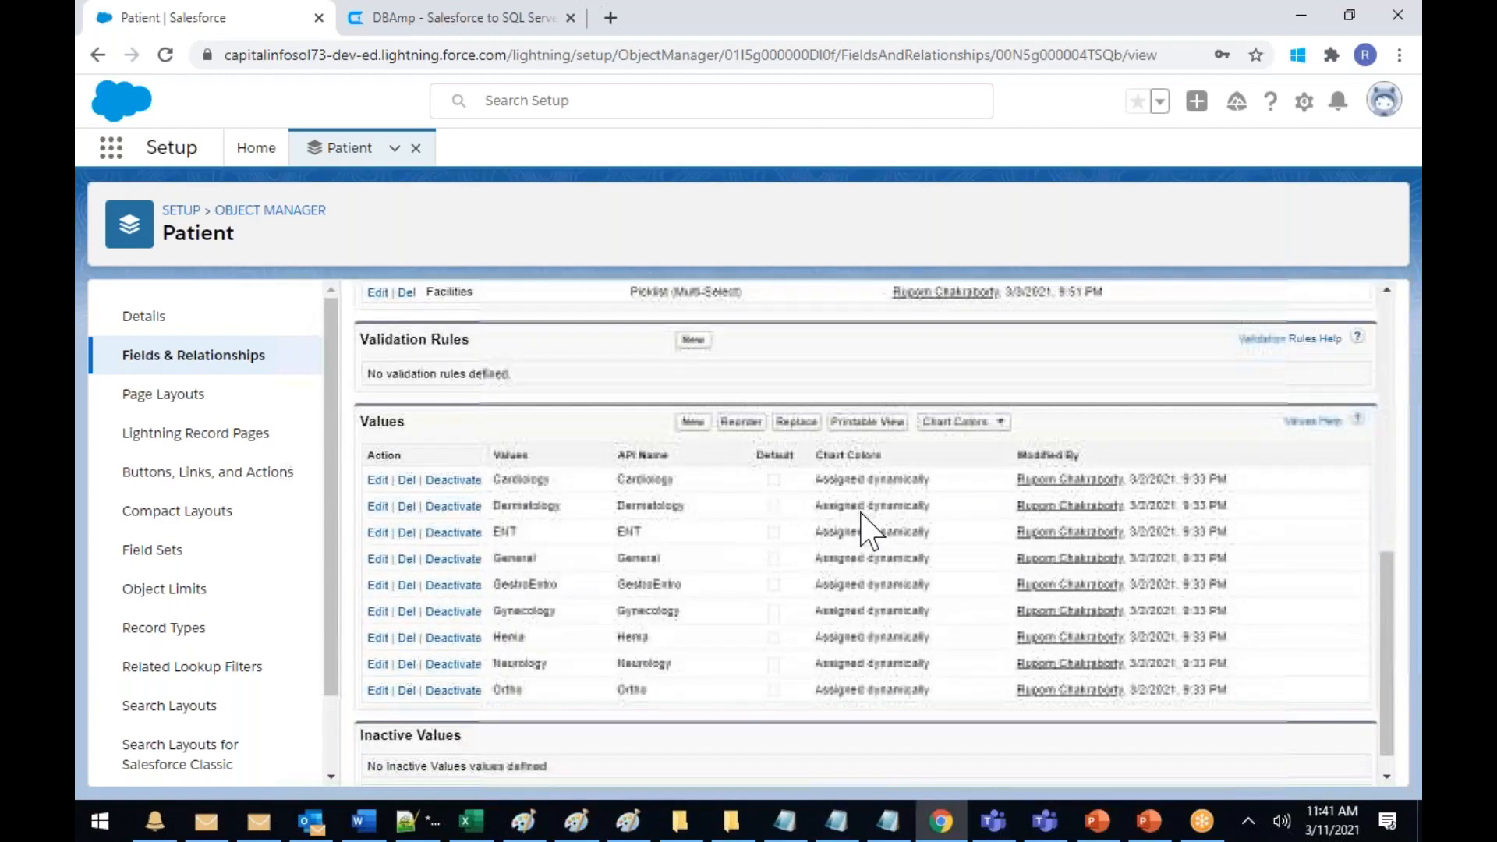
Start adding a picklist value to the Department field and enter Anything as the value
{"action": "left_click", "coordinate": [694, 421]}
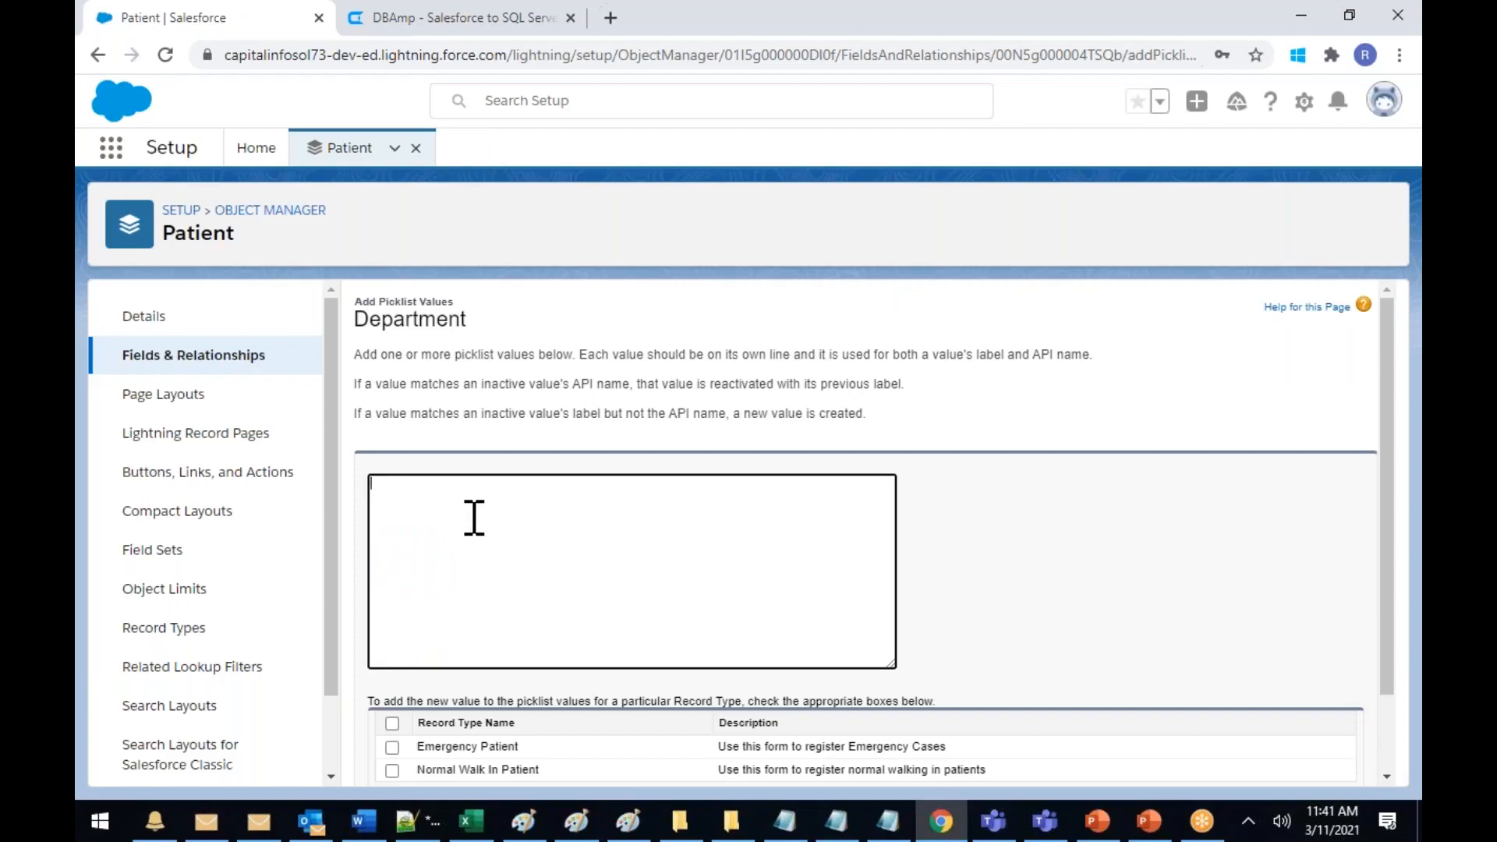
{"action": "left_click", "coordinate": [1003, 23]}
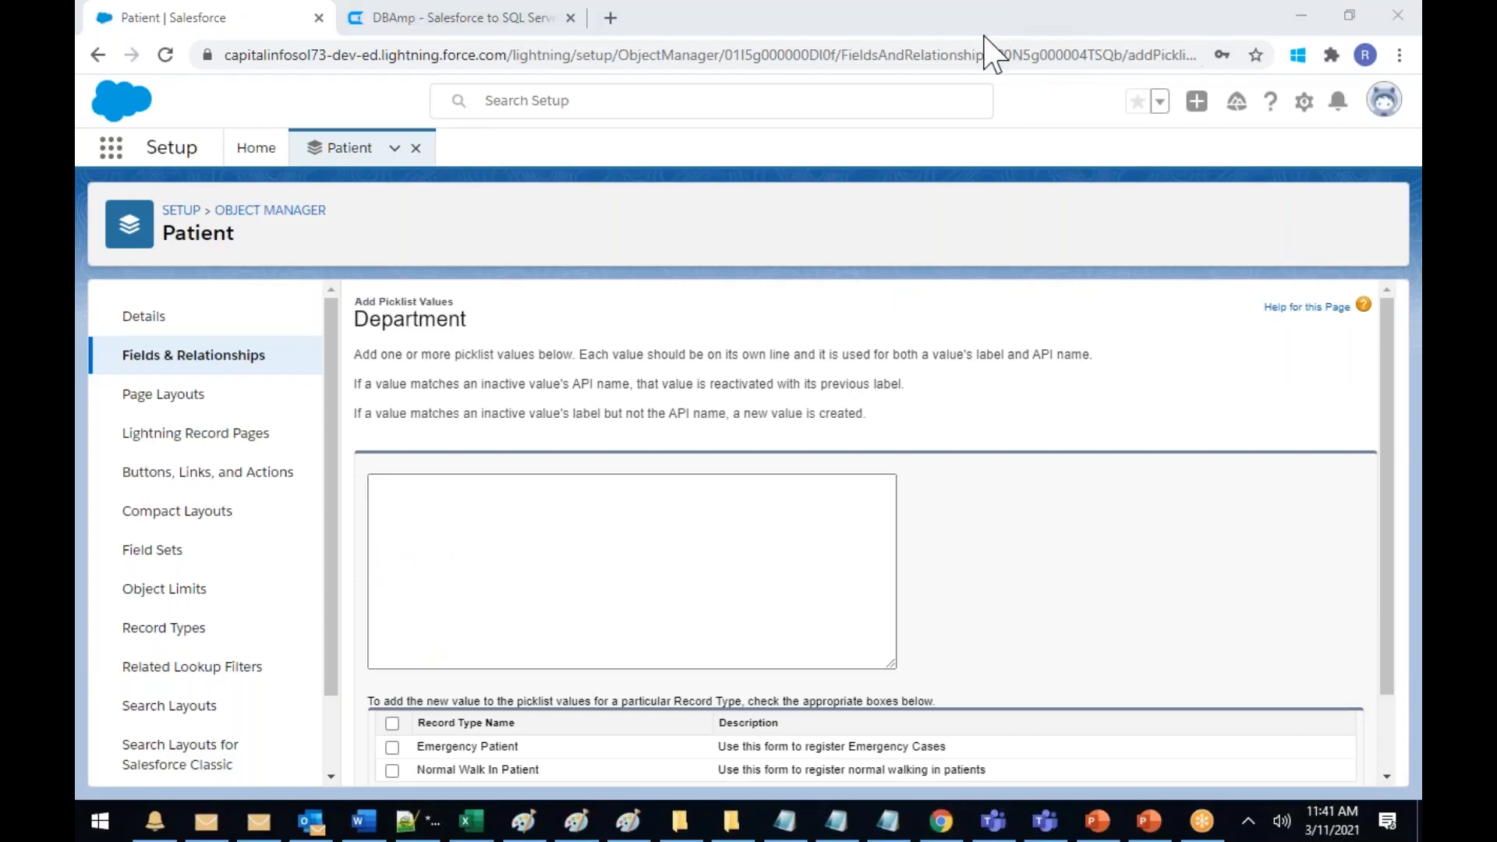
{"action": "left_click", "coordinate": [398, 484]}
{"action": "type", "text": "a"}
{"action": "key", "text": "BackSpace"}
{"action": "type", "text": "A"}
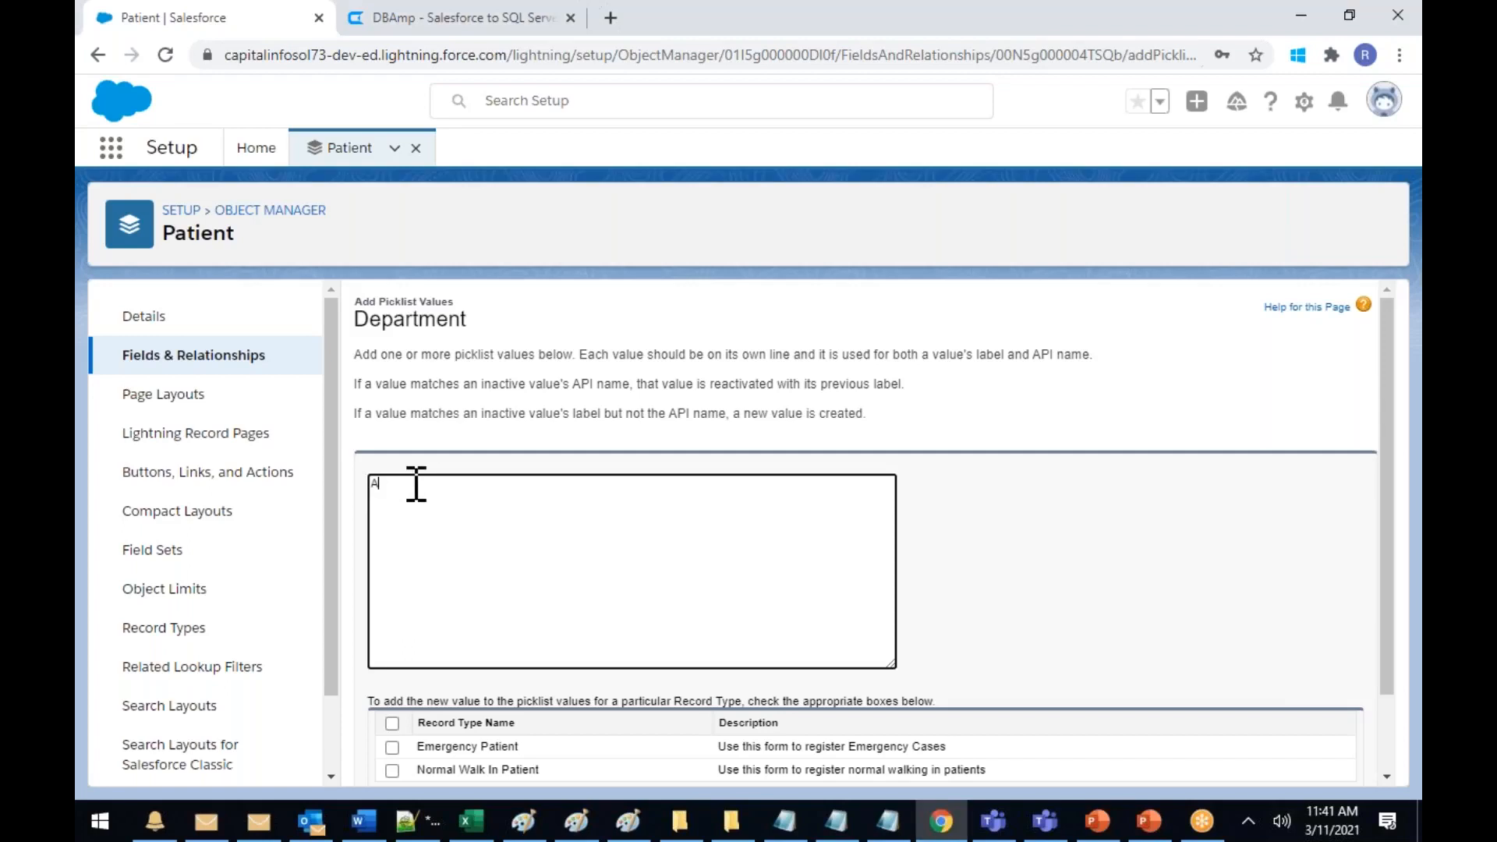
{"action": "type", "text": "nuthing"}
{"action": "key", "text": "BackSpace"}
{"action": "key", "text": "BackSpace"}
{"action": "key", "text": "BackSpace"}
{"action": "key", "text": "BackSpace"}
{"action": "key", "text": "BackSpace"}
{"action": "key", "text": "BackSpace"}
{"action": "type", "text": "ything"}
{"action": "scroll", "coordinate": [664, 482], "scroll_direction": "down", "scroll_amount": 1}
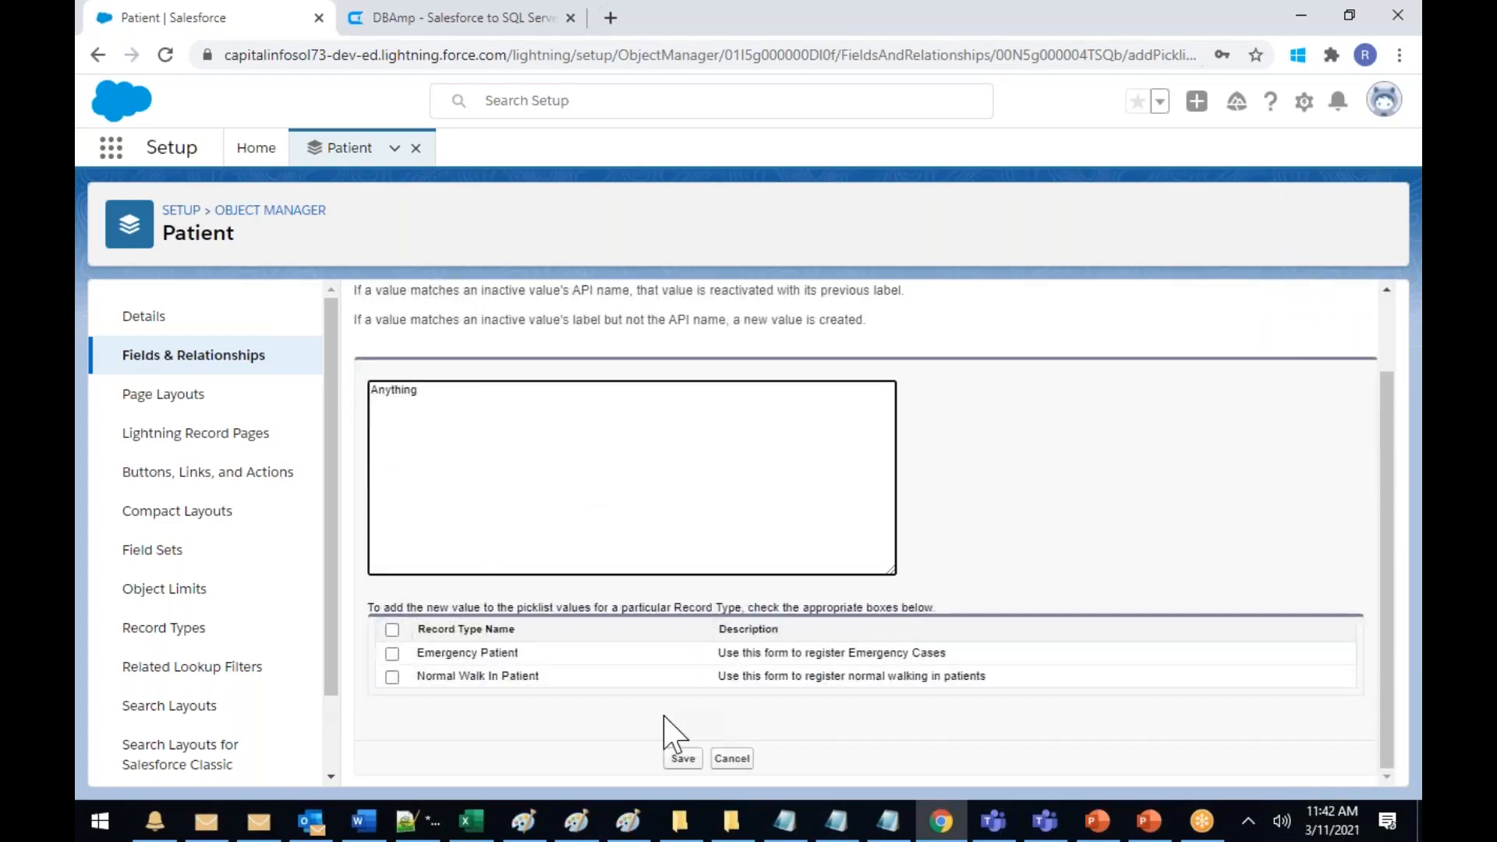
Include the new value in the Emergency Patient and Normal Walk In Patient record types and save it
{"action": "left_click", "coordinate": [392, 654]}
{"action": "left_click", "coordinate": [392, 677]}
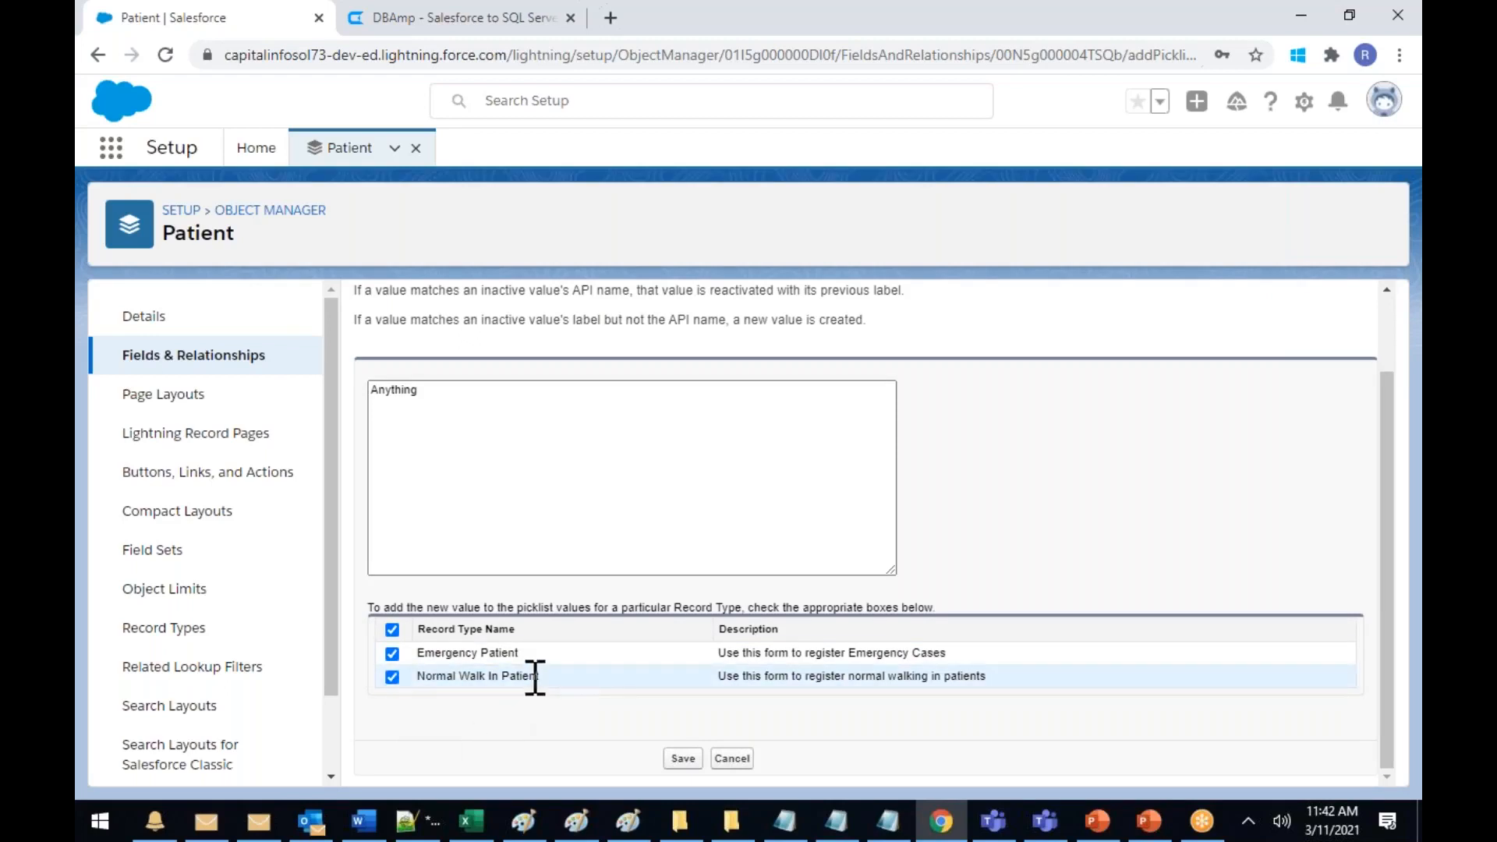
{"action": "left_click", "coordinate": [683, 759]}
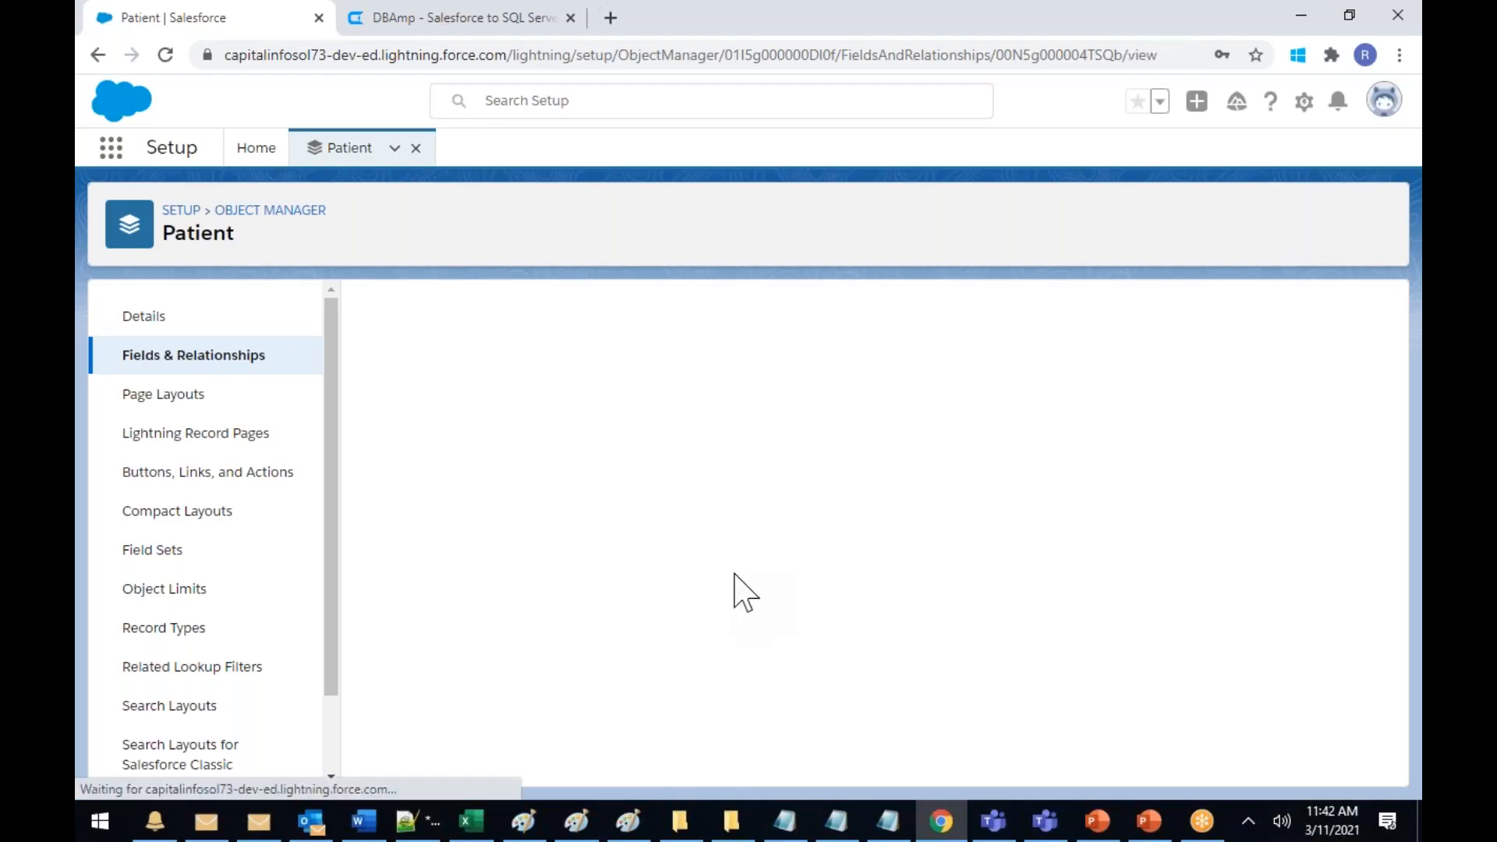
Review the Department field's picklist options, field dependencies and values
{"action": "scroll", "coordinate": [741, 592], "scroll_direction": "down", "scroll_amount": 9}
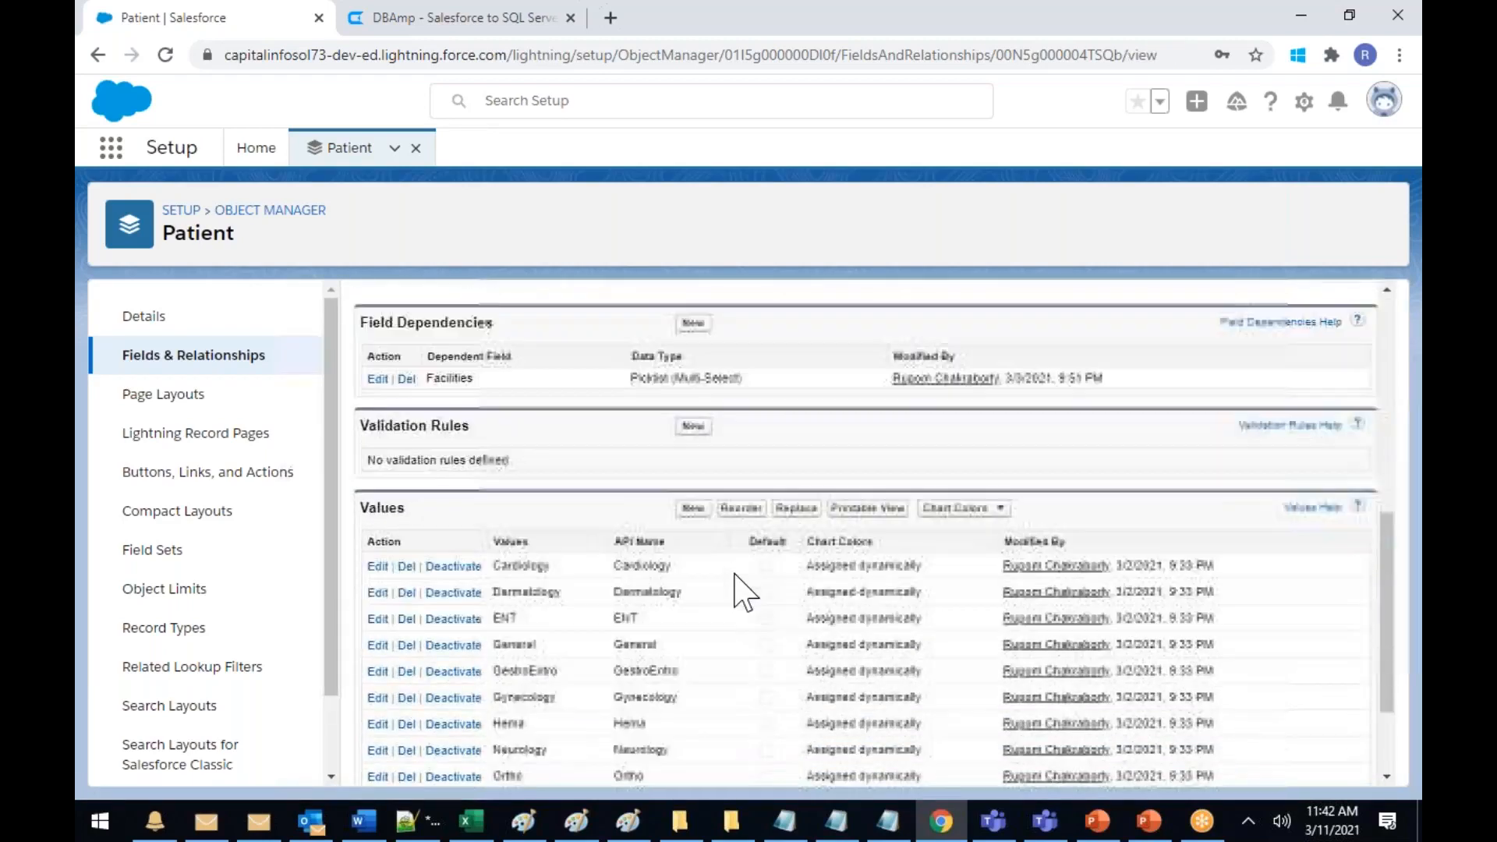
{"action": "scroll", "coordinate": [741, 593], "scroll_direction": "up", "scroll_amount": 3}
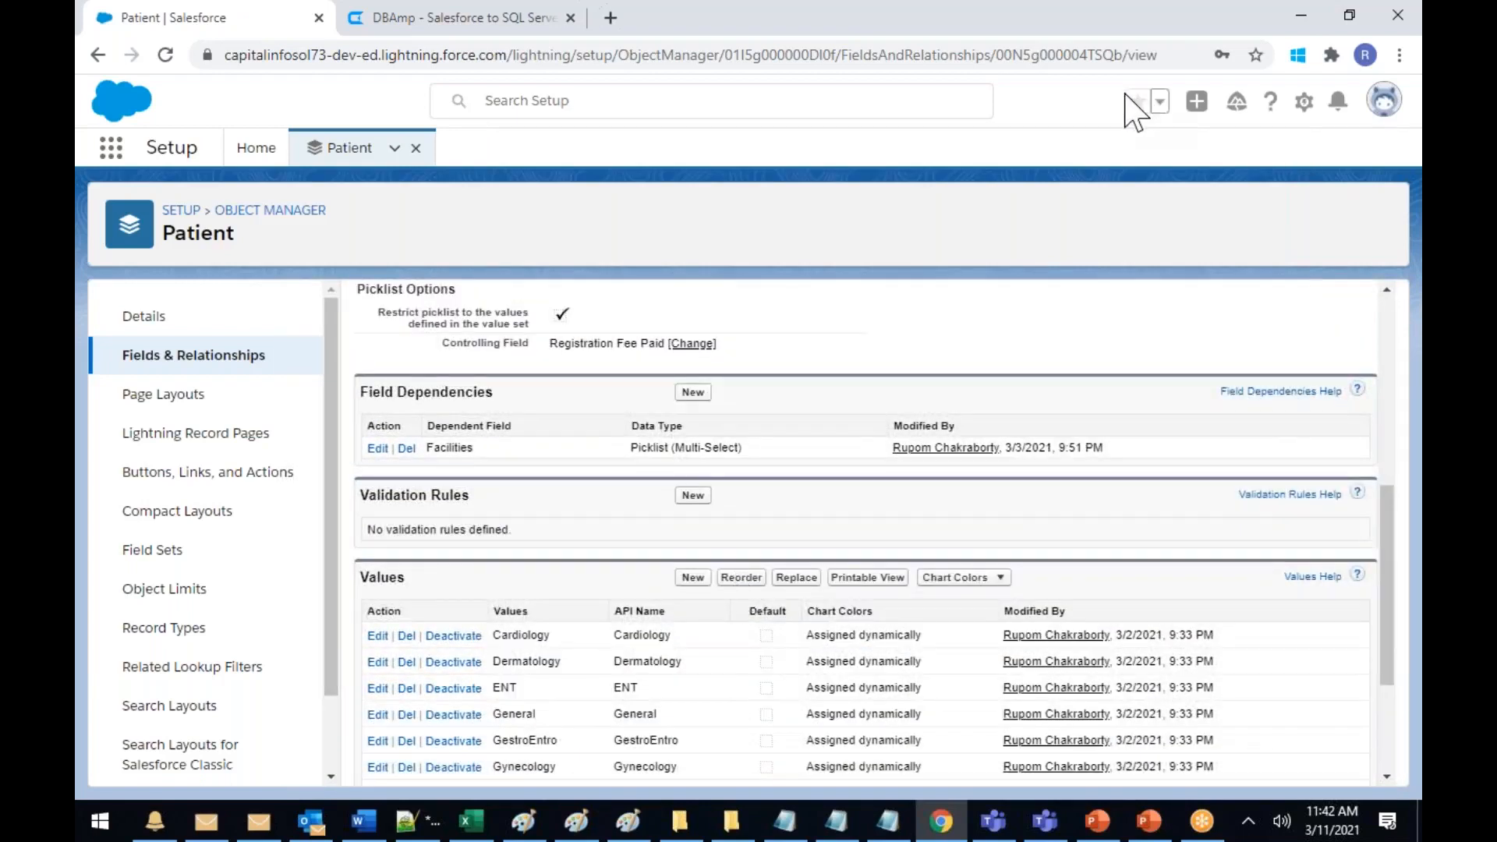
{"action": "left_click", "coordinate": [1055, 91]}
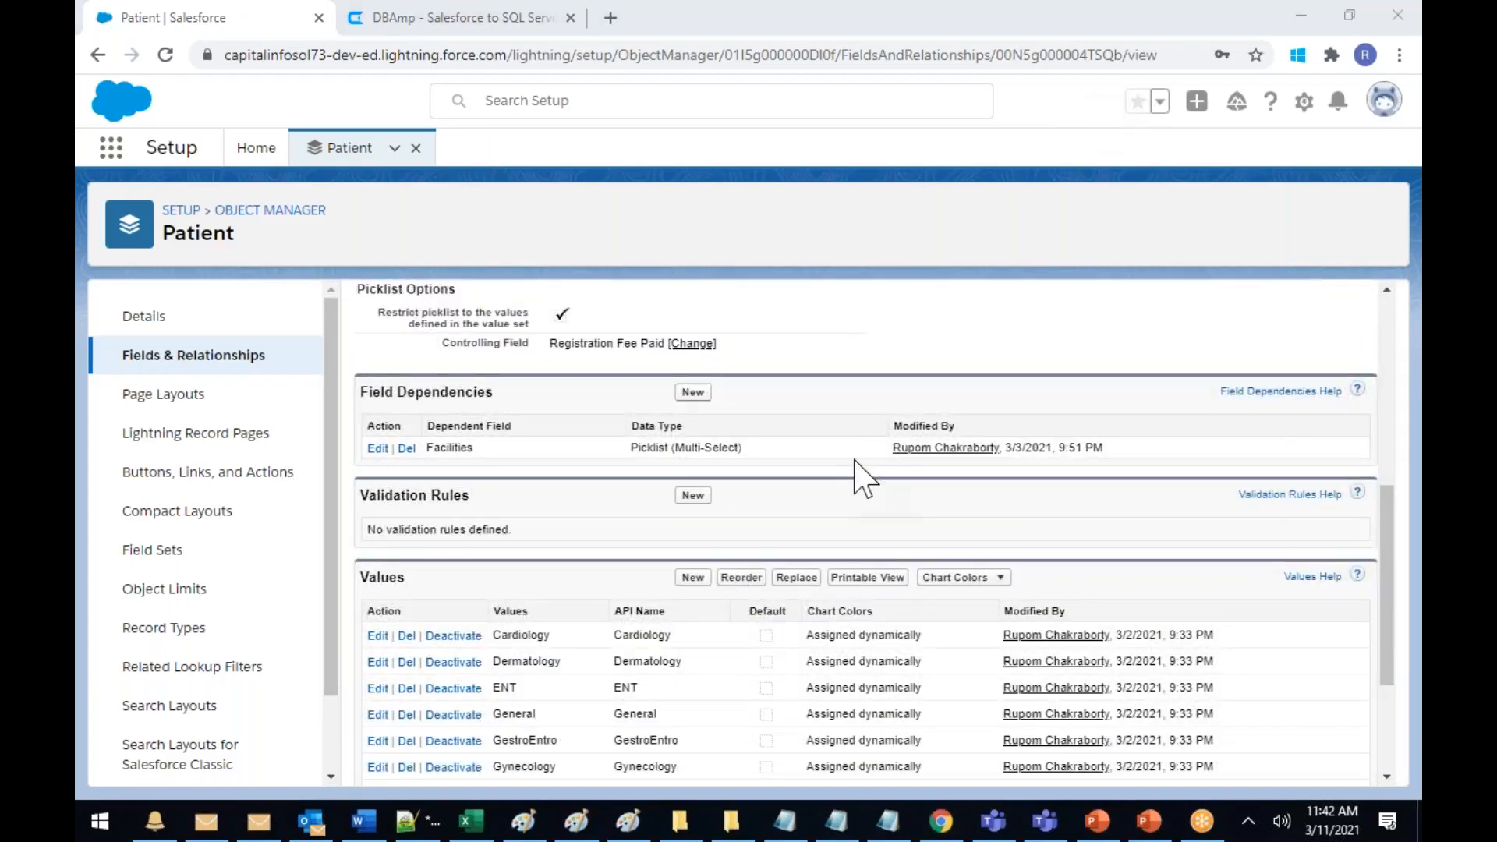